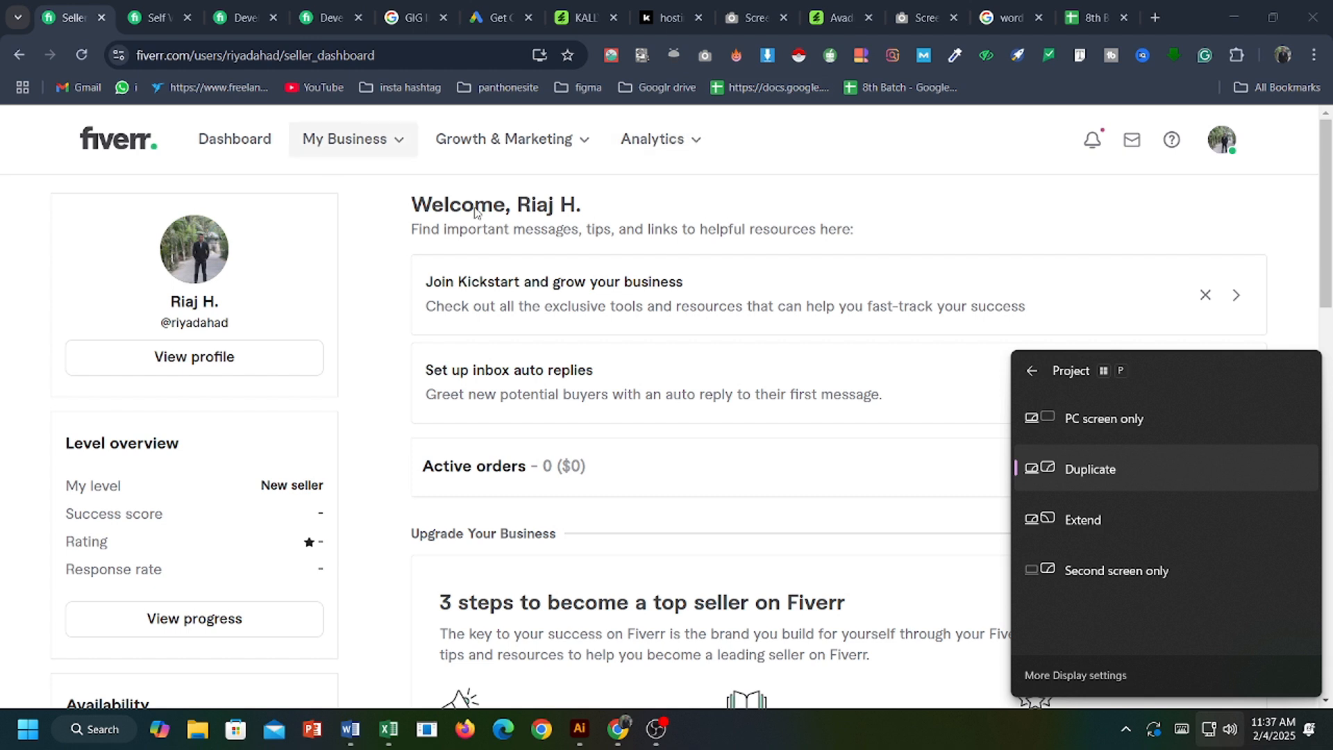
{"action": "left_click", "coordinate": [1060, 221]}
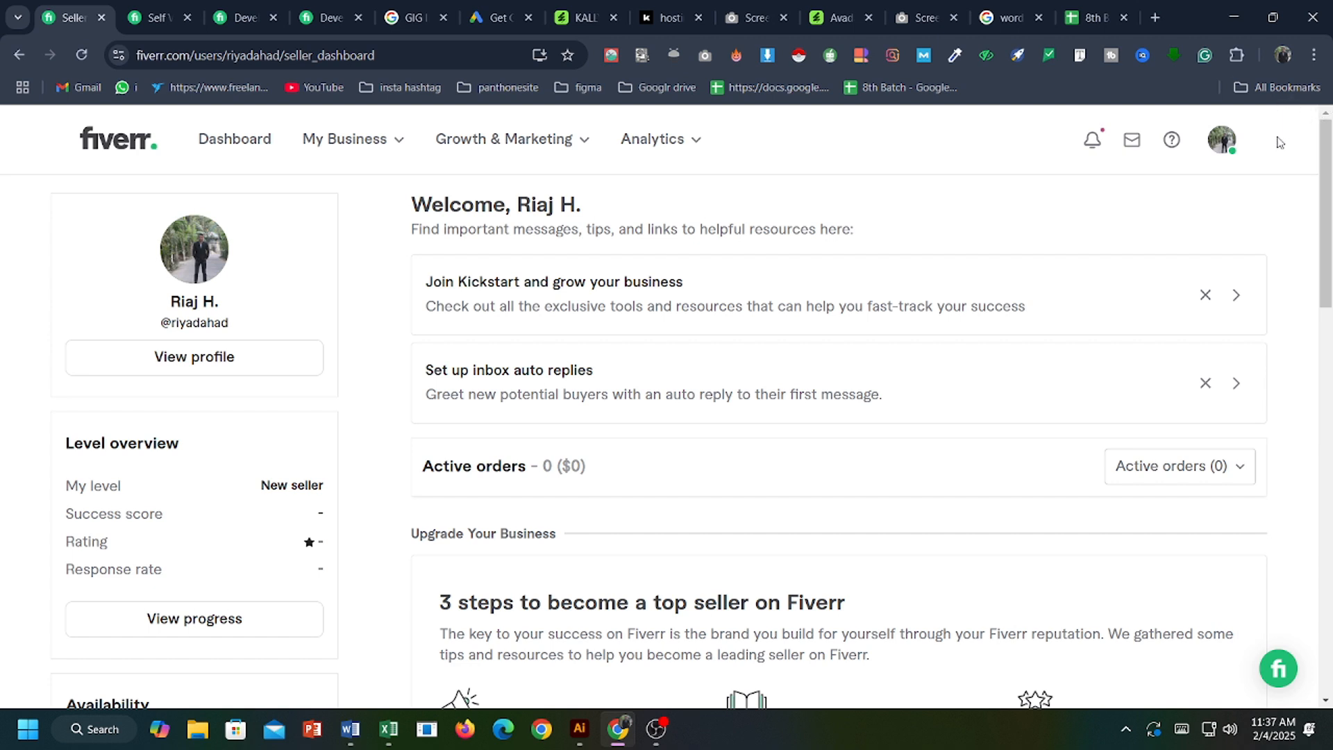
{"action": "left_click", "coordinate": [1221, 147]}
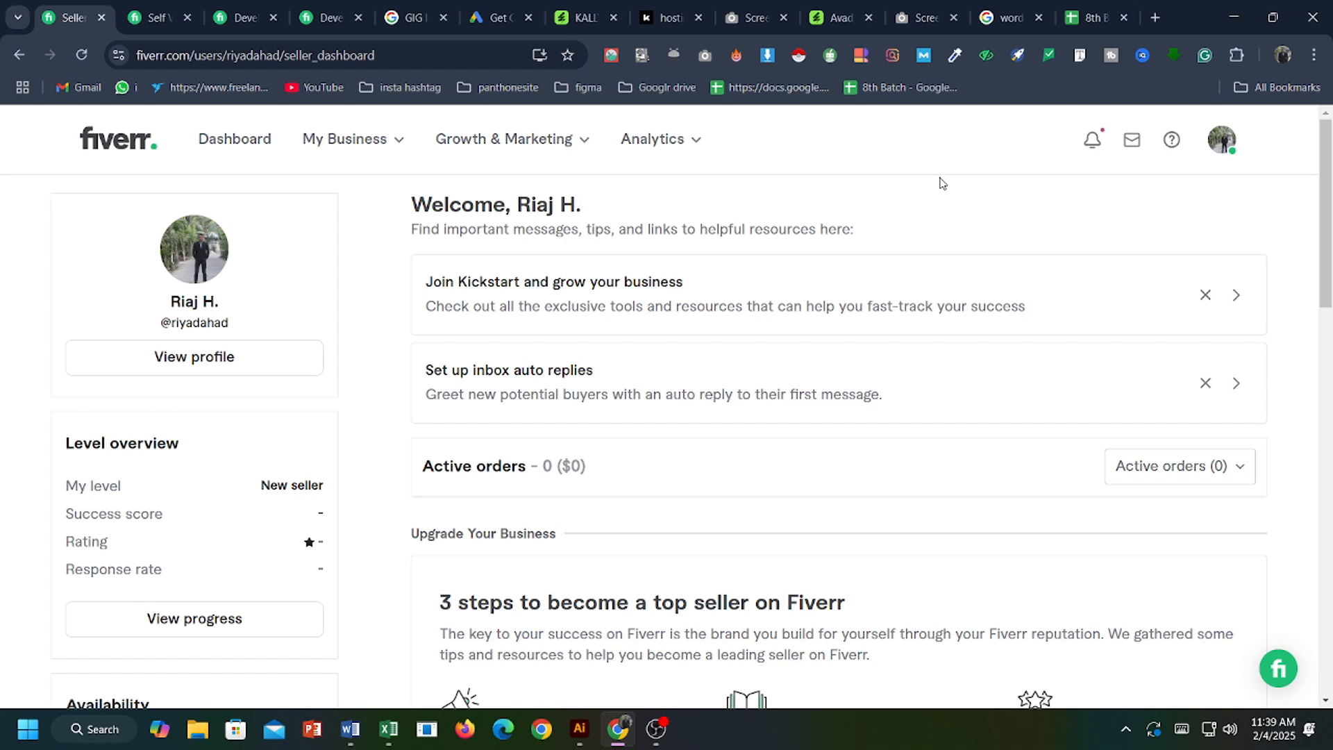
Search Google for "formal picture" in a new tab and open Freepik's Formal Man Images result.
{"action": "left_click", "coordinate": [1155, 19]}
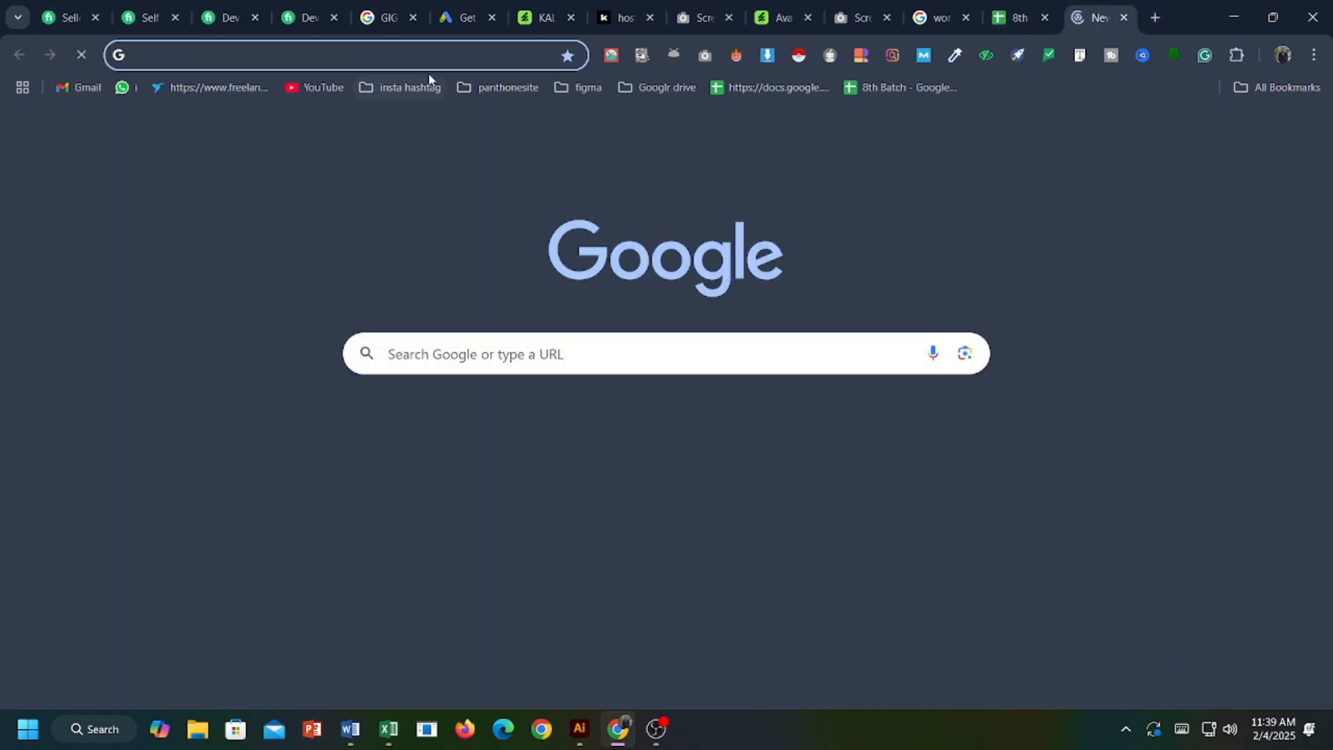
{"action": "left_click", "coordinate": [445, 54]}
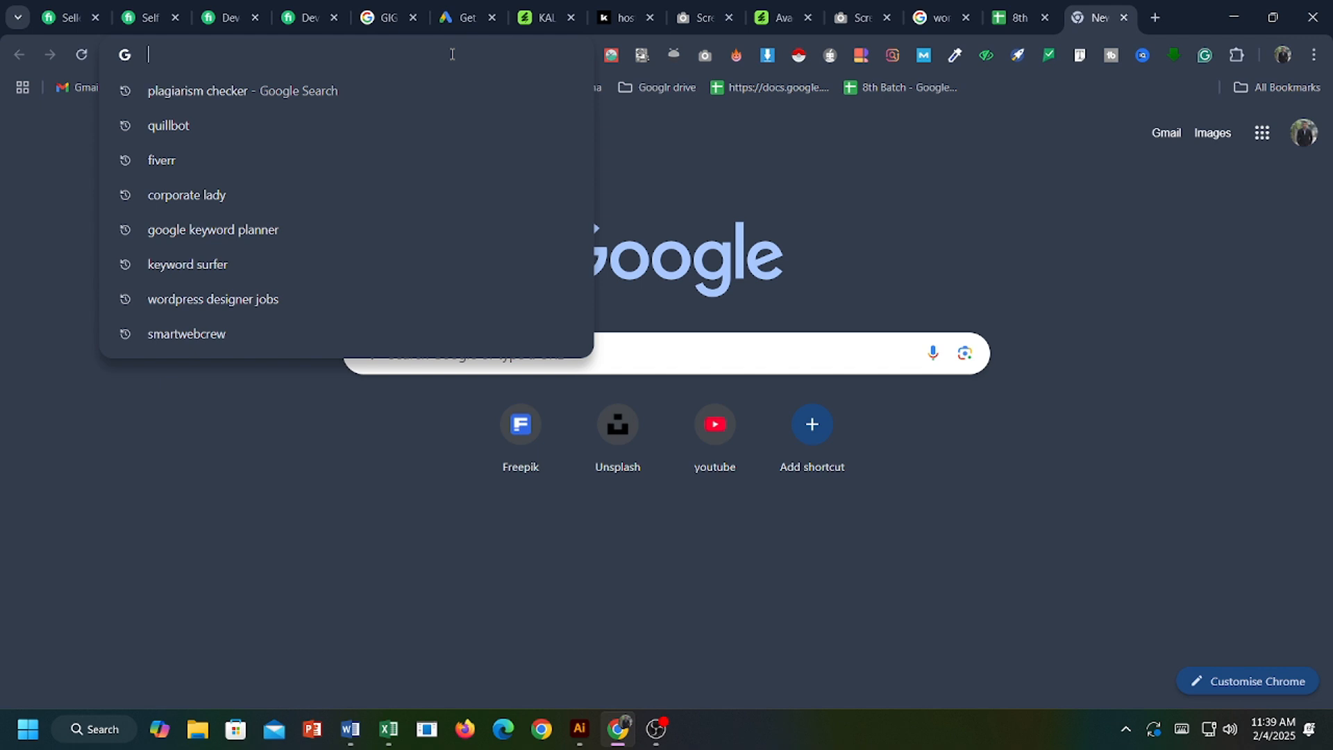
{"action": "type", "text": "formal pic"}
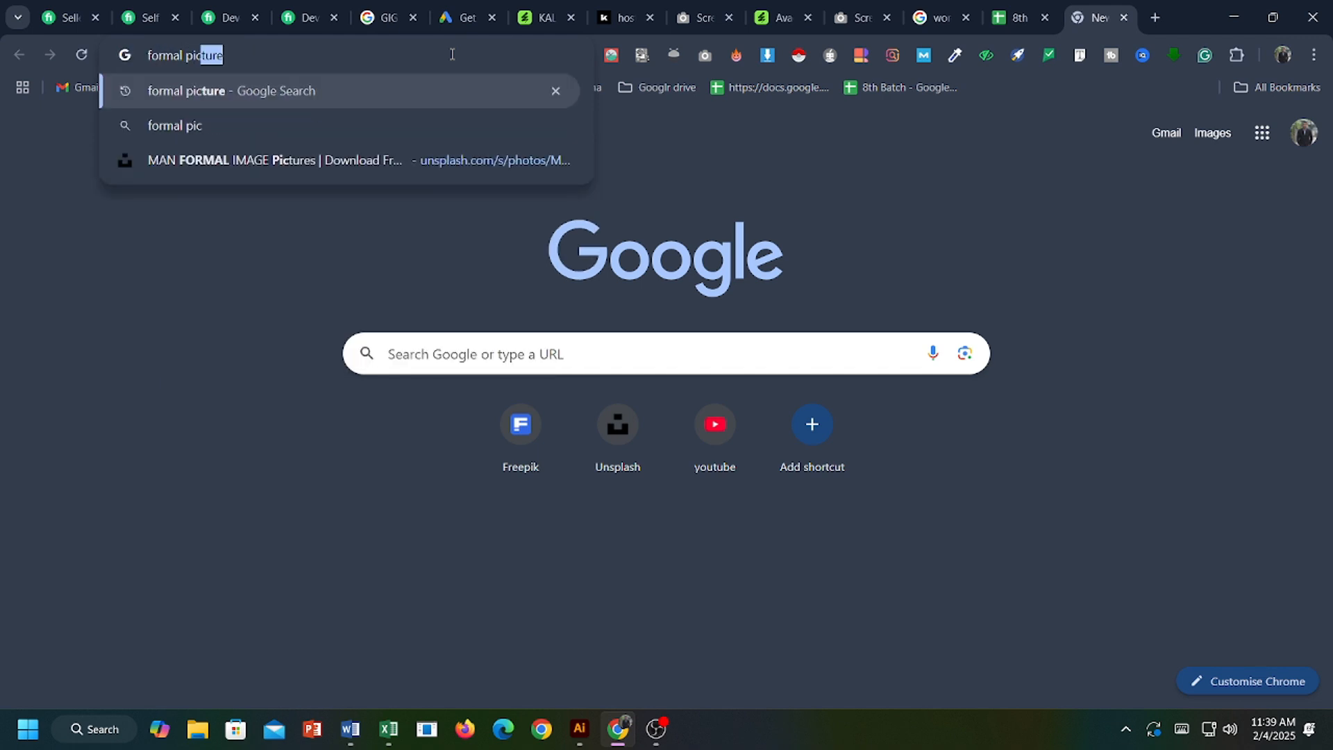
{"action": "key", "text": "Return"}
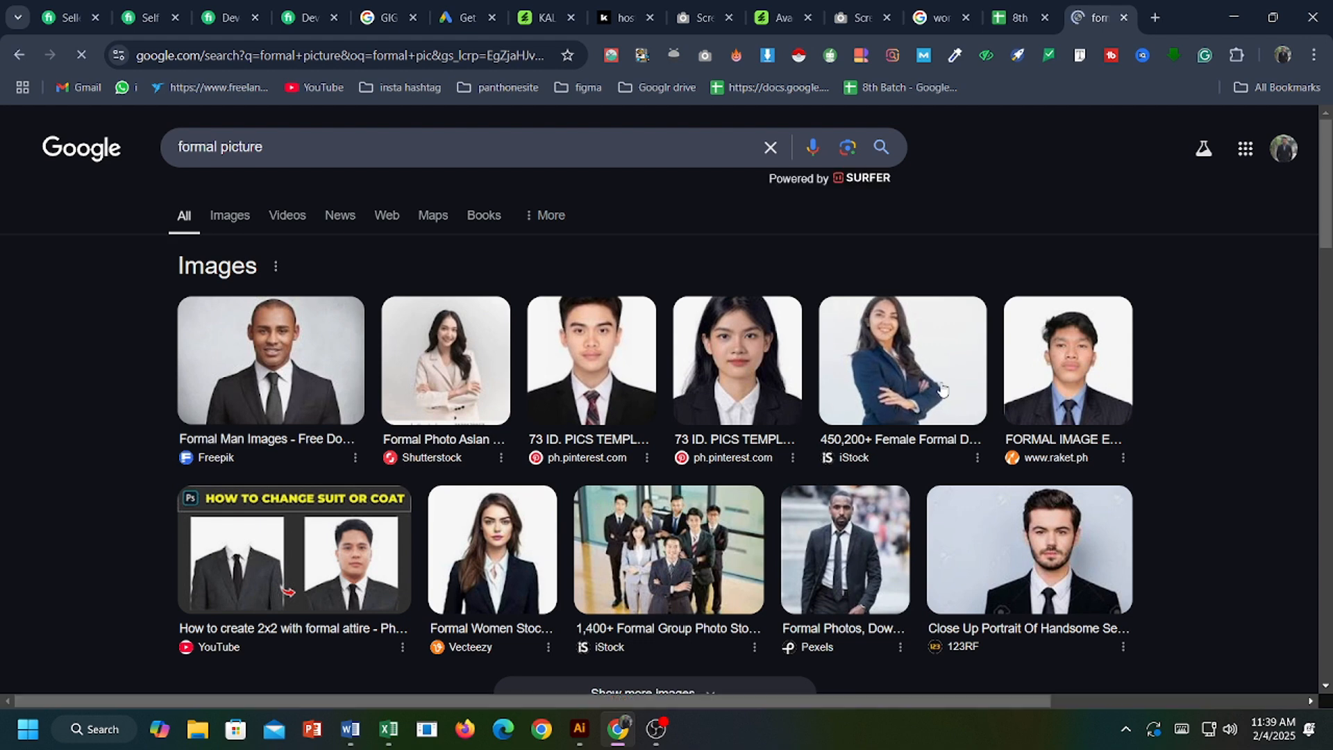
{"action": "scroll", "coordinate": [965, 416], "scroll_direction": "down", "scroll_amount": 6}
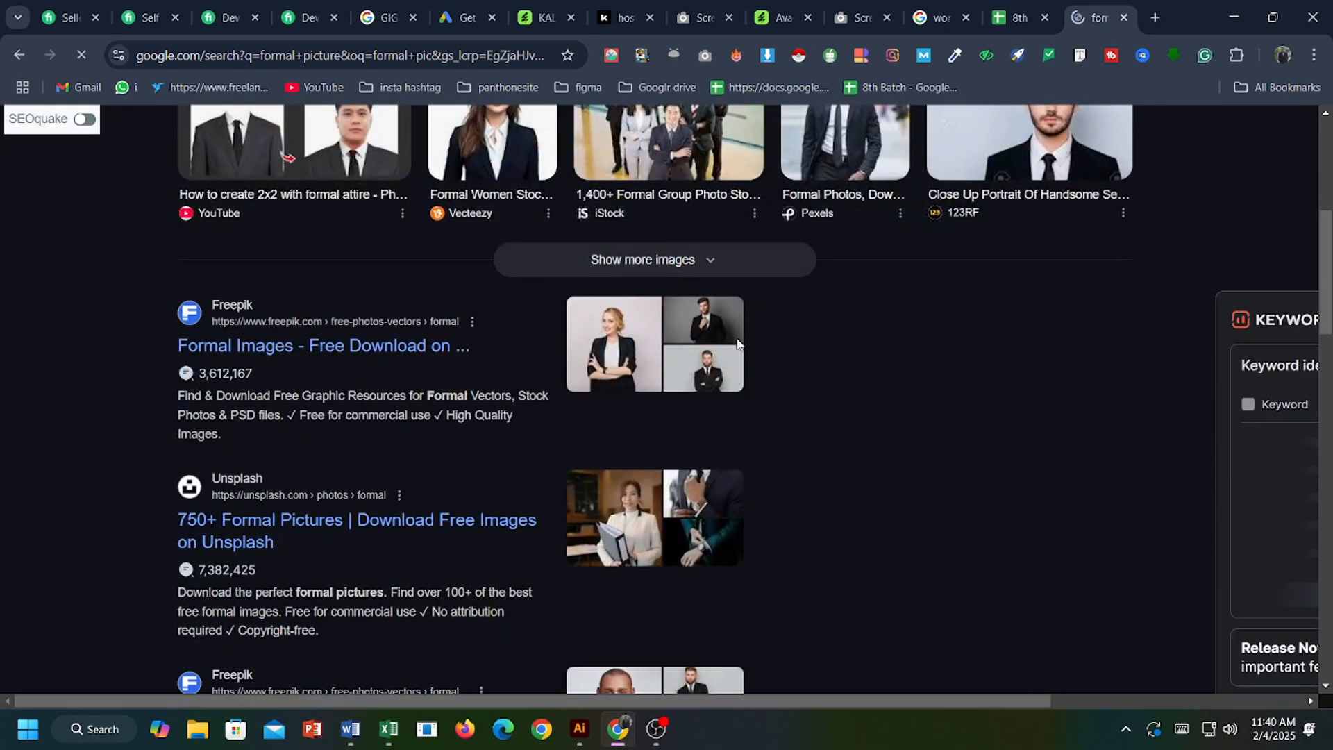
{"action": "scroll", "coordinate": [680, 340], "scroll_direction": "down", "scroll_amount": 3}
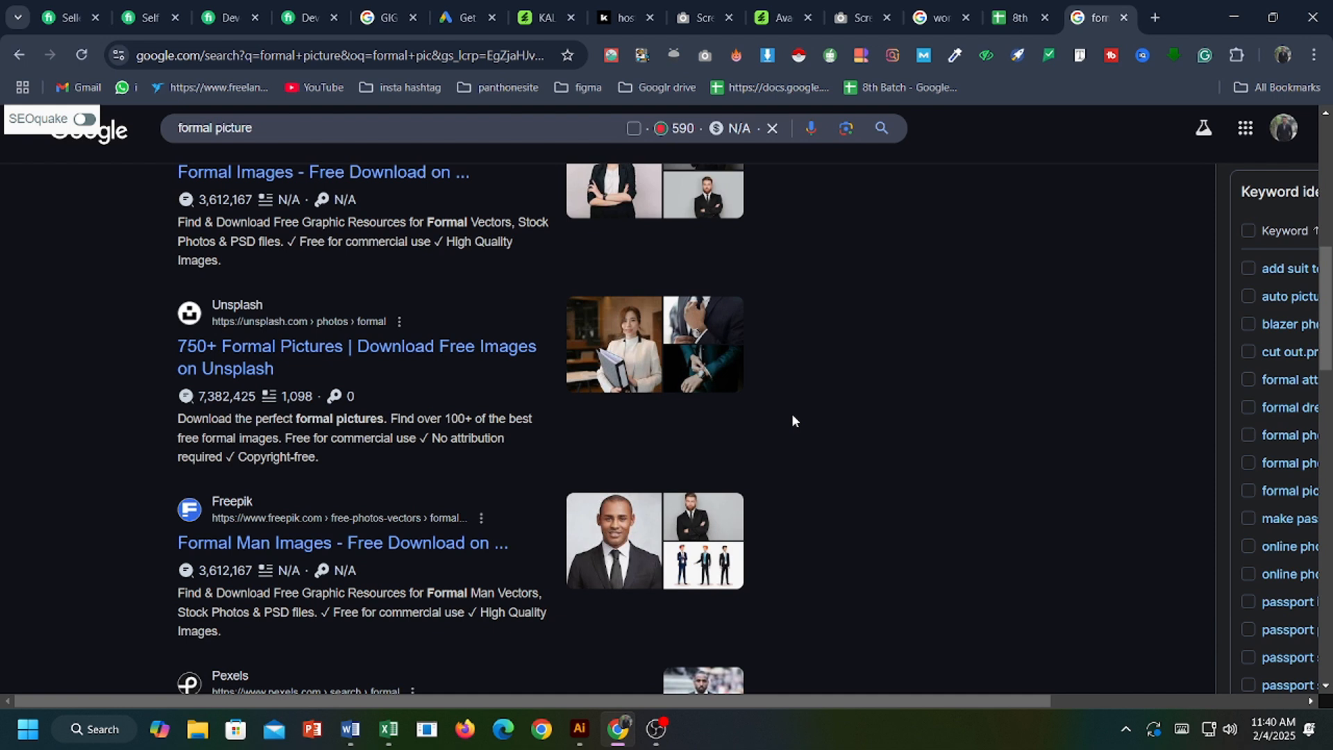
{"action": "left_click", "coordinate": [625, 528]}
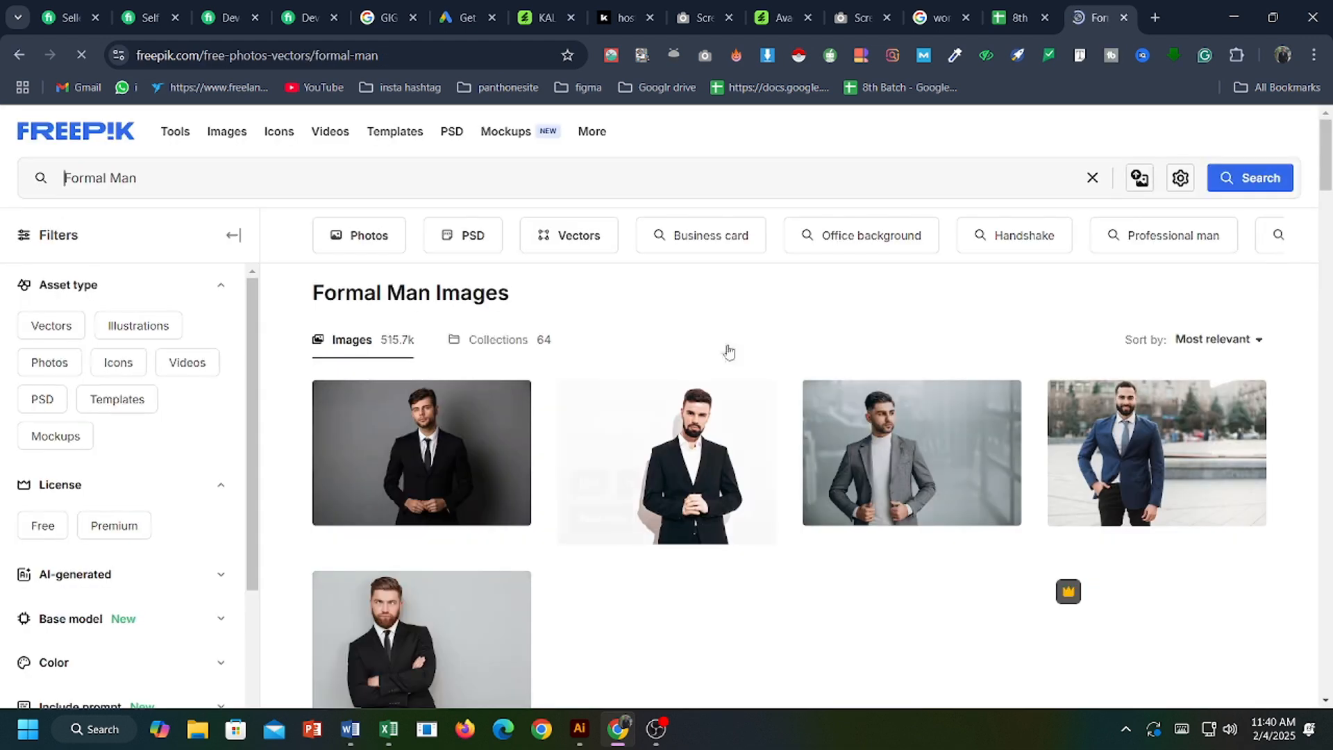
Examine the Formal Man portraits on Freepik as examples of formal profile photos.
{"action": "scroll", "coordinate": [999, 366], "scroll_direction": "down", "scroll_amount": 2}
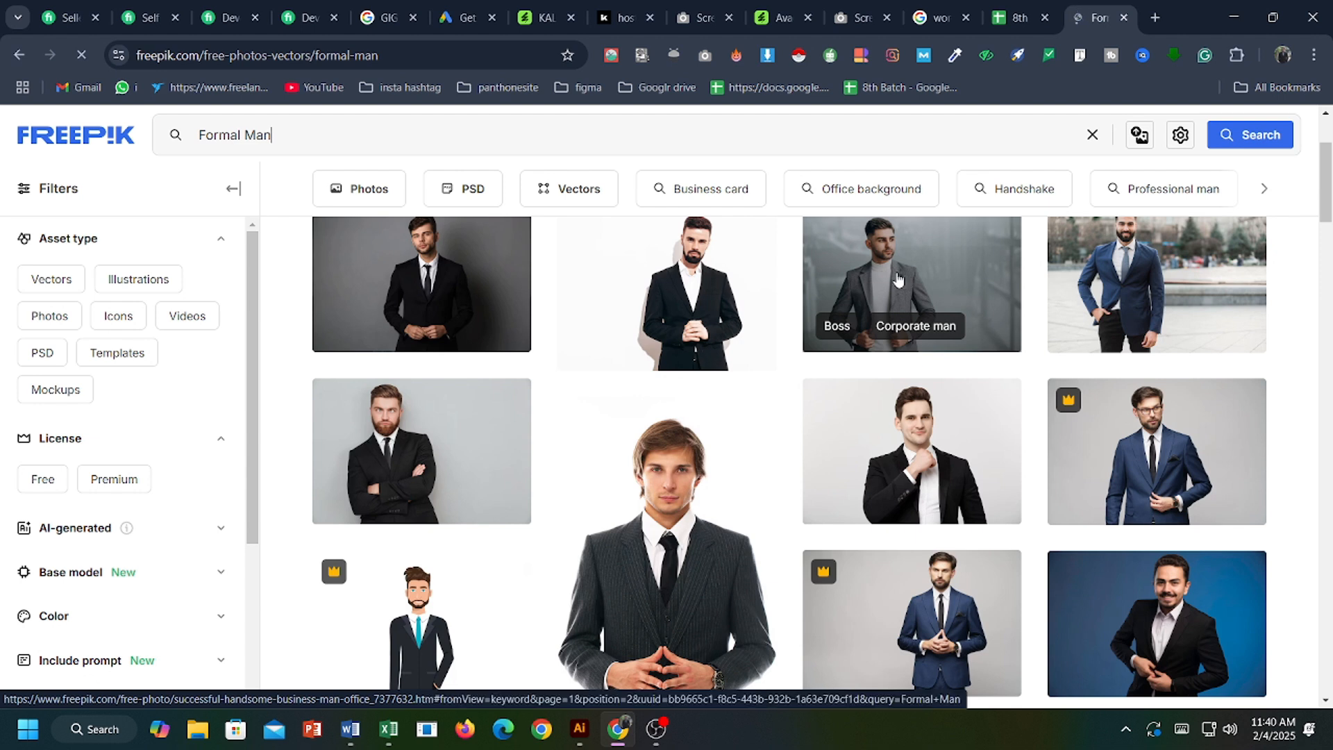
{"action": "scroll", "coordinate": [654, 448], "scroll_direction": "down", "scroll_amount": 1}
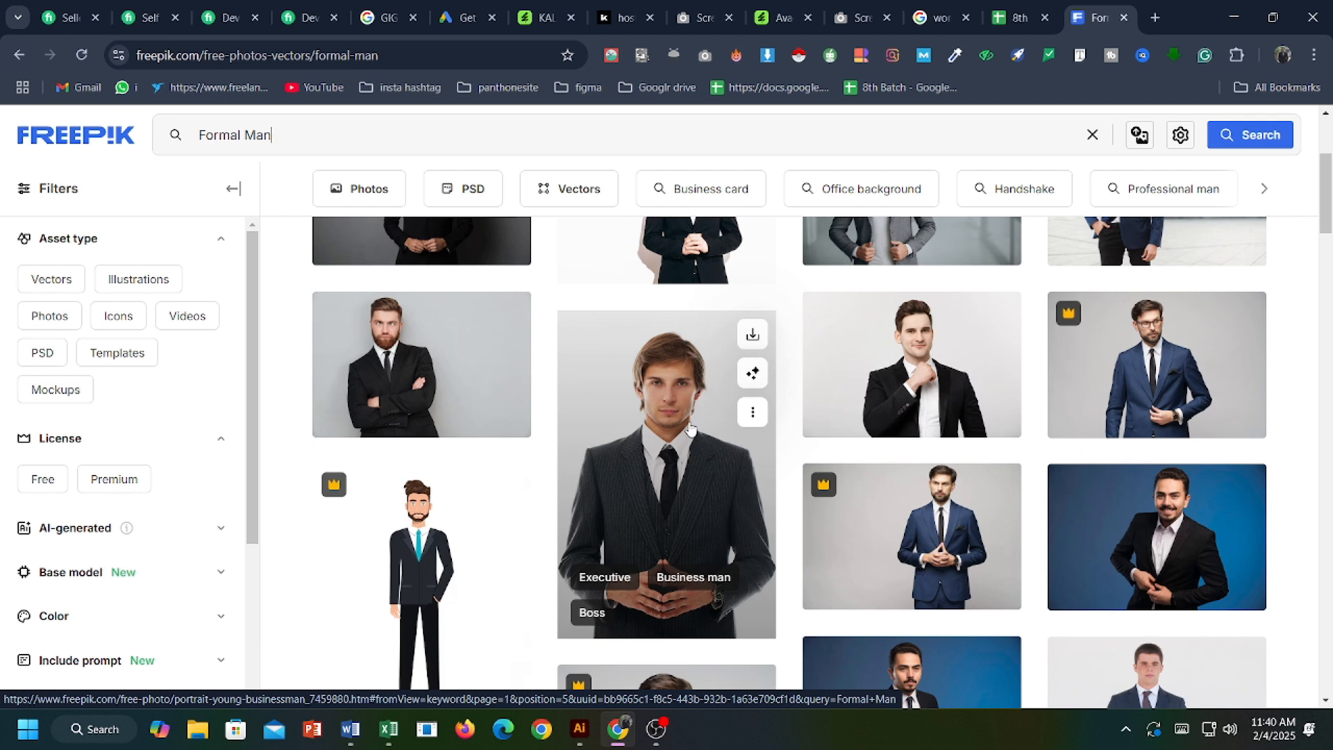
{"action": "scroll", "coordinate": [688, 425], "scroll_direction": "down", "scroll_amount": 1}
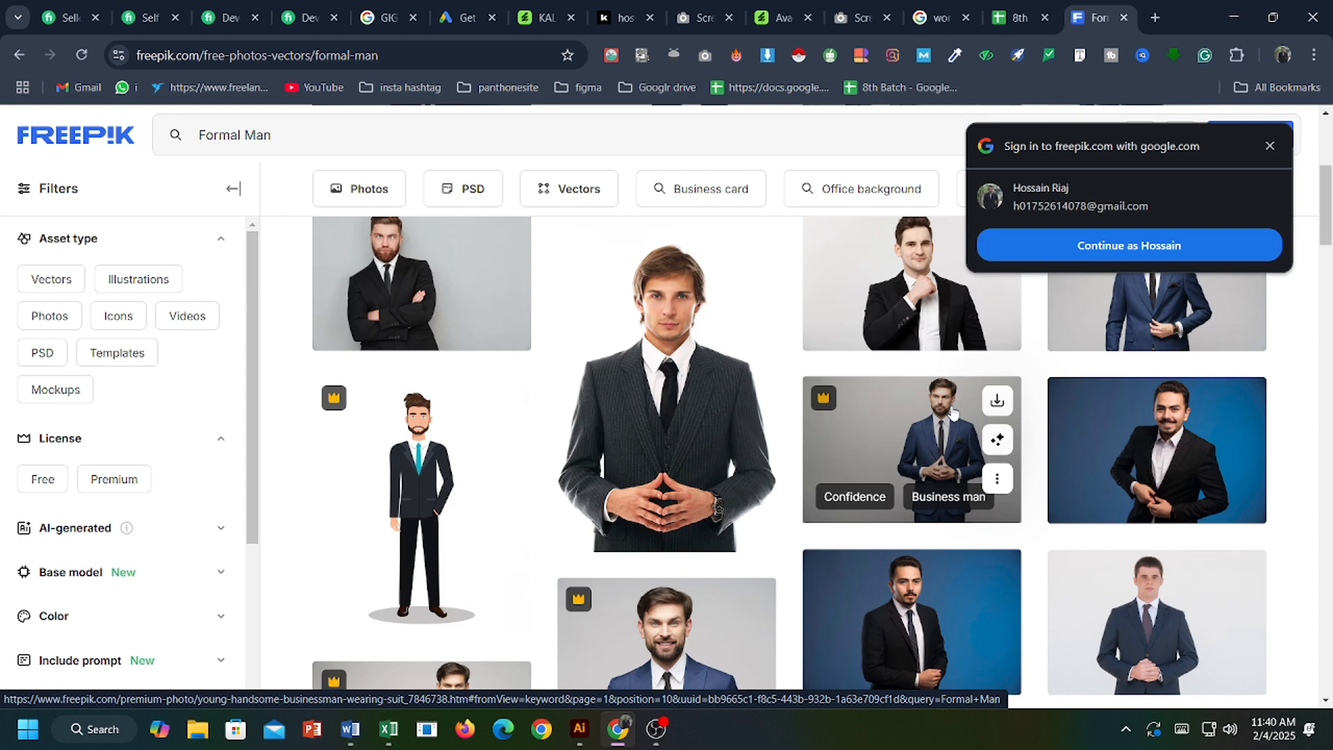
{"action": "scroll", "coordinate": [952, 413], "scroll_direction": "down", "scroll_amount": 3}
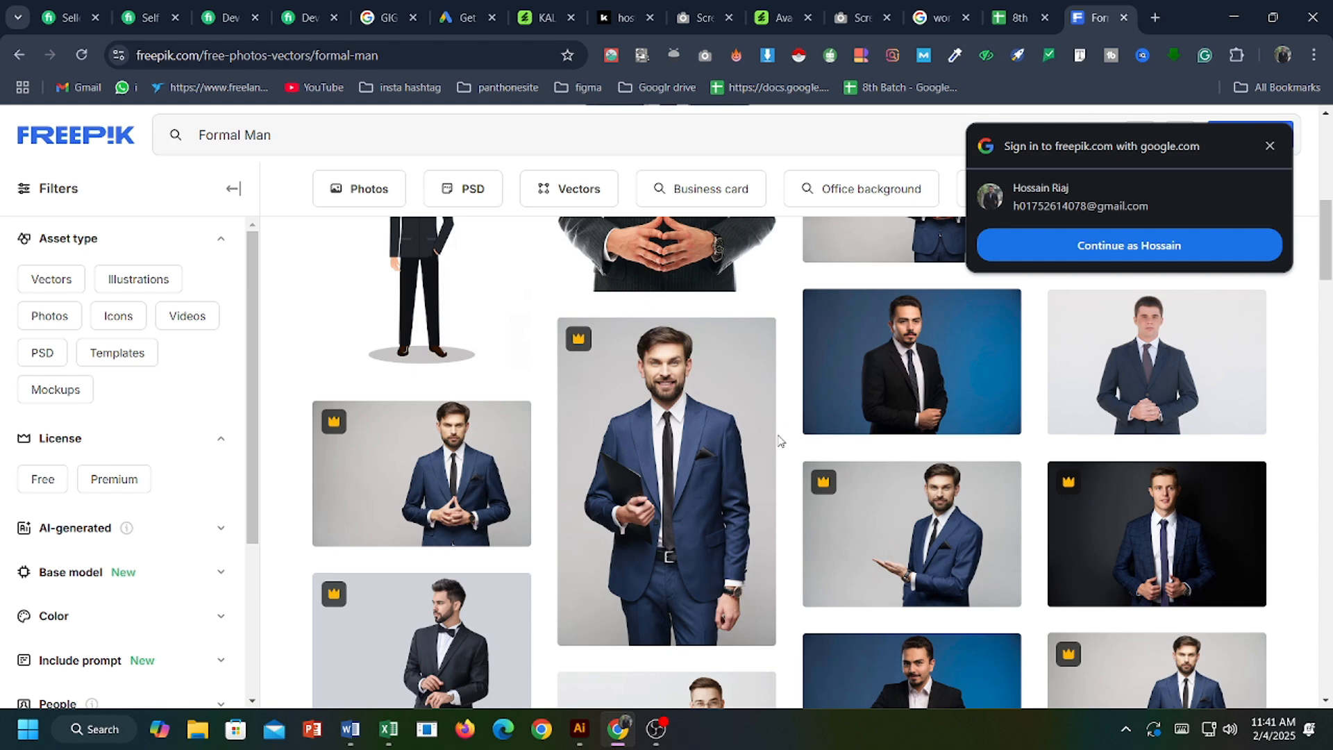
{"action": "scroll", "coordinate": [757, 438], "scroll_direction": "down", "scroll_amount": 3}
{"action": "scroll", "coordinate": [736, 347], "scroll_direction": "up", "scroll_amount": 7}
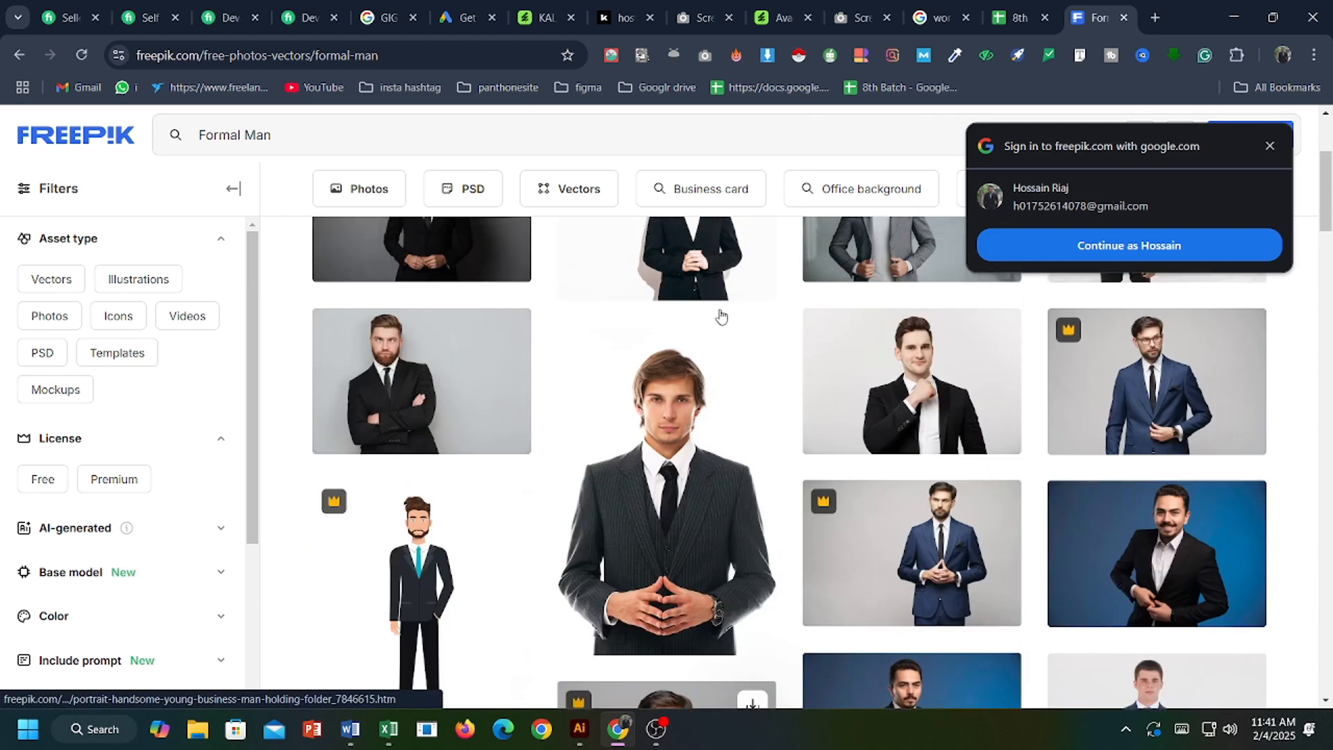
{"action": "scroll", "coordinate": [720, 317], "scroll_direction": "up", "scroll_amount": 3}
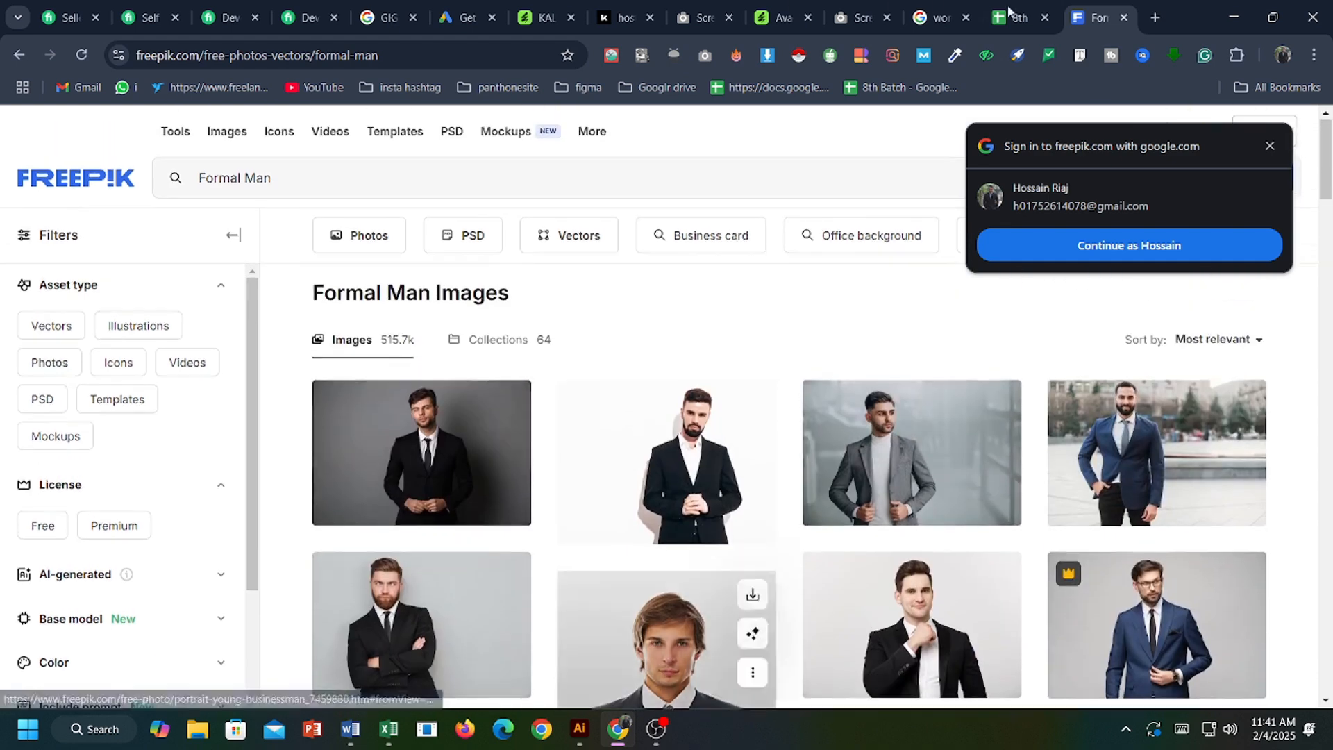
Close the 8th Batch spreadsheet tab and look through the Fiverr seller dashboard.
{"action": "left_click", "coordinate": [1046, 19]}
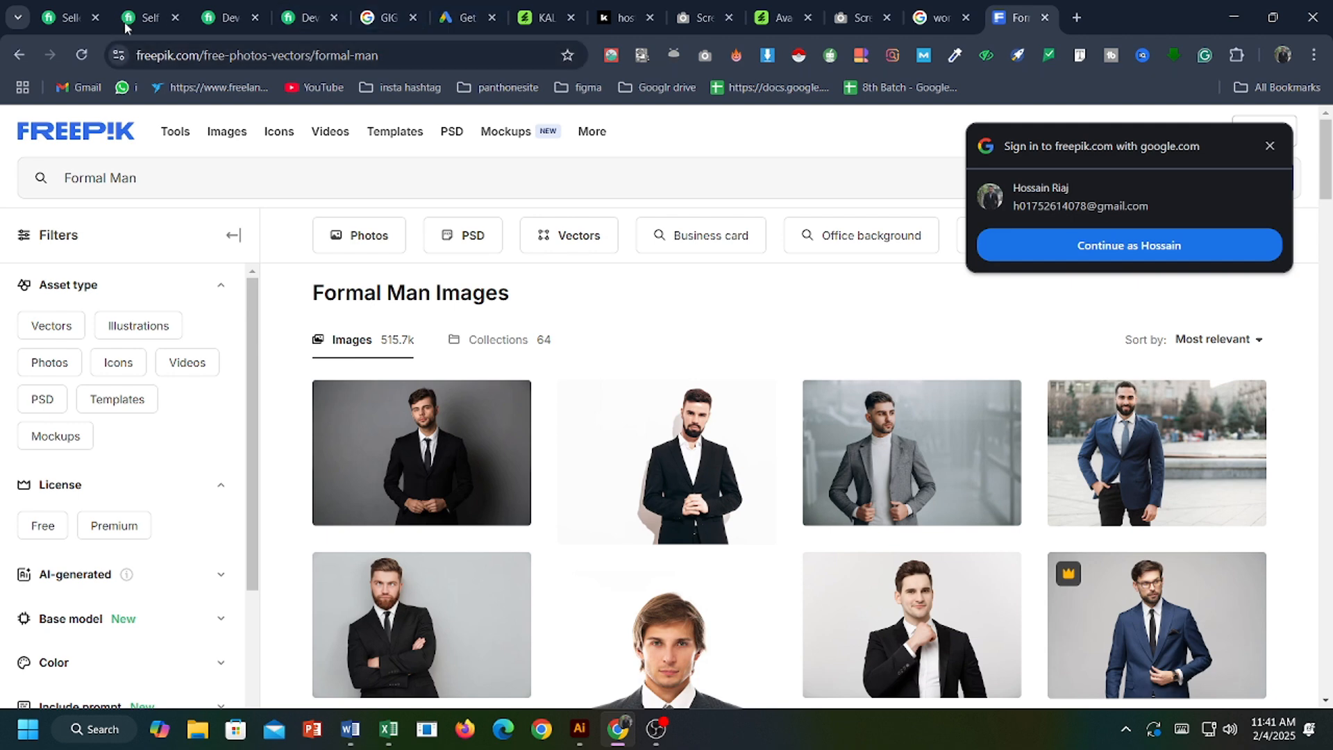
{"action": "left_click", "coordinate": [63, 19]}
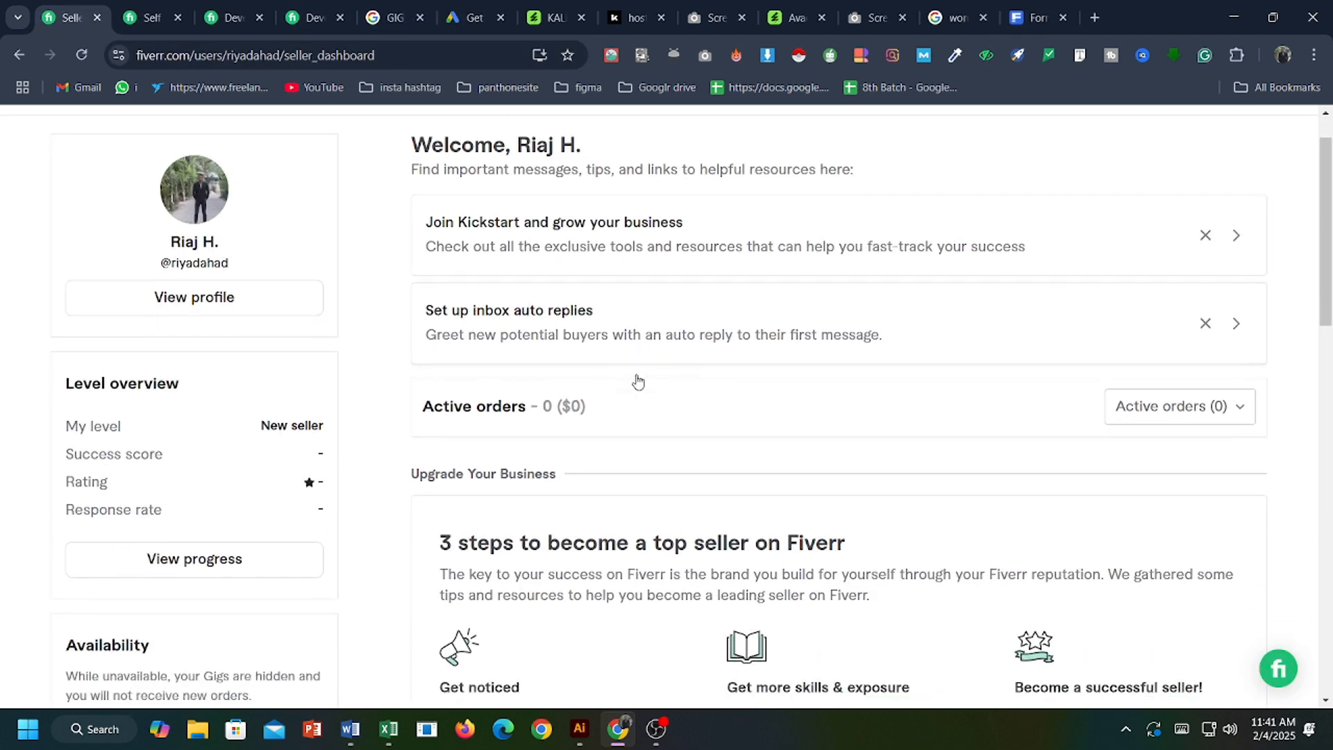
{"action": "scroll", "coordinate": [637, 382], "scroll_direction": "up", "scroll_amount": 1}
{"action": "scroll", "coordinate": [257, 484], "scroll_direction": "down", "scroll_amount": 2}
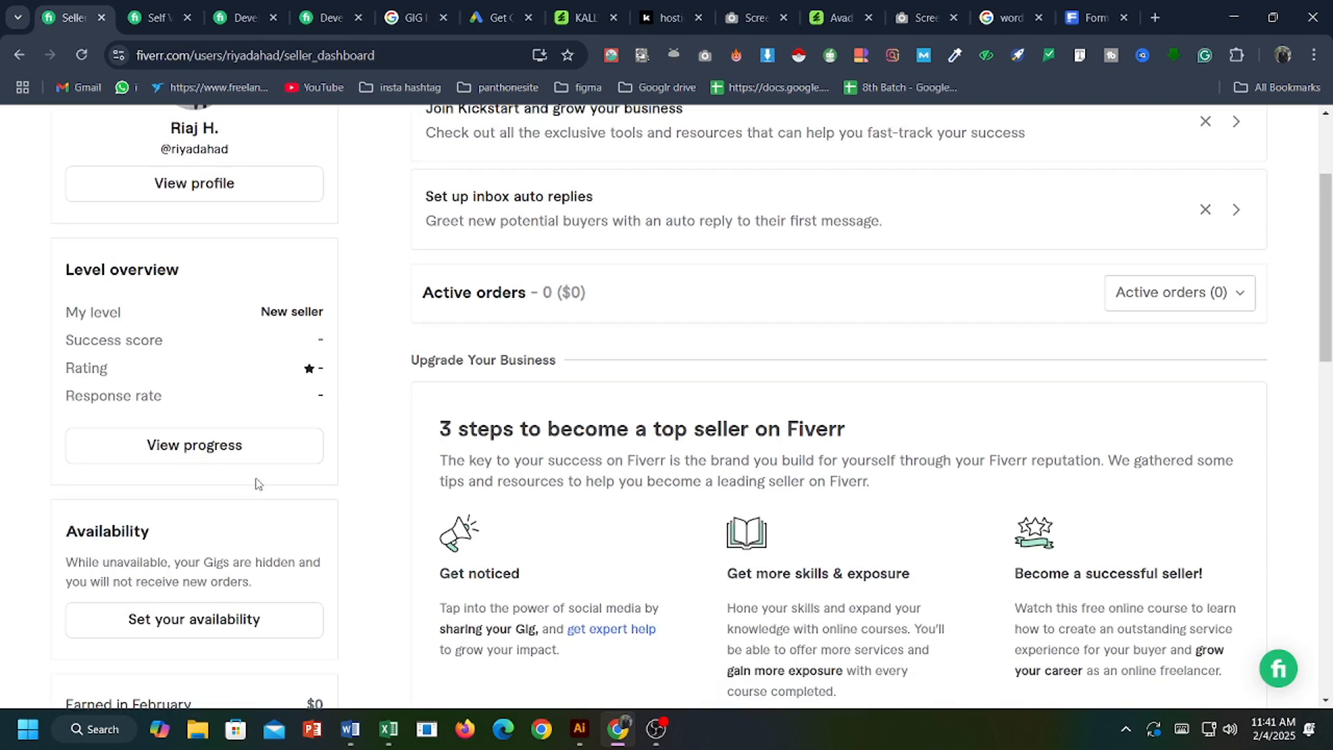
{"action": "scroll", "coordinate": [257, 483], "scroll_direction": "down", "scroll_amount": 2}
{"action": "scroll", "coordinate": [208, 291], "scroll_direction": "down", "scroll_amount": 1}
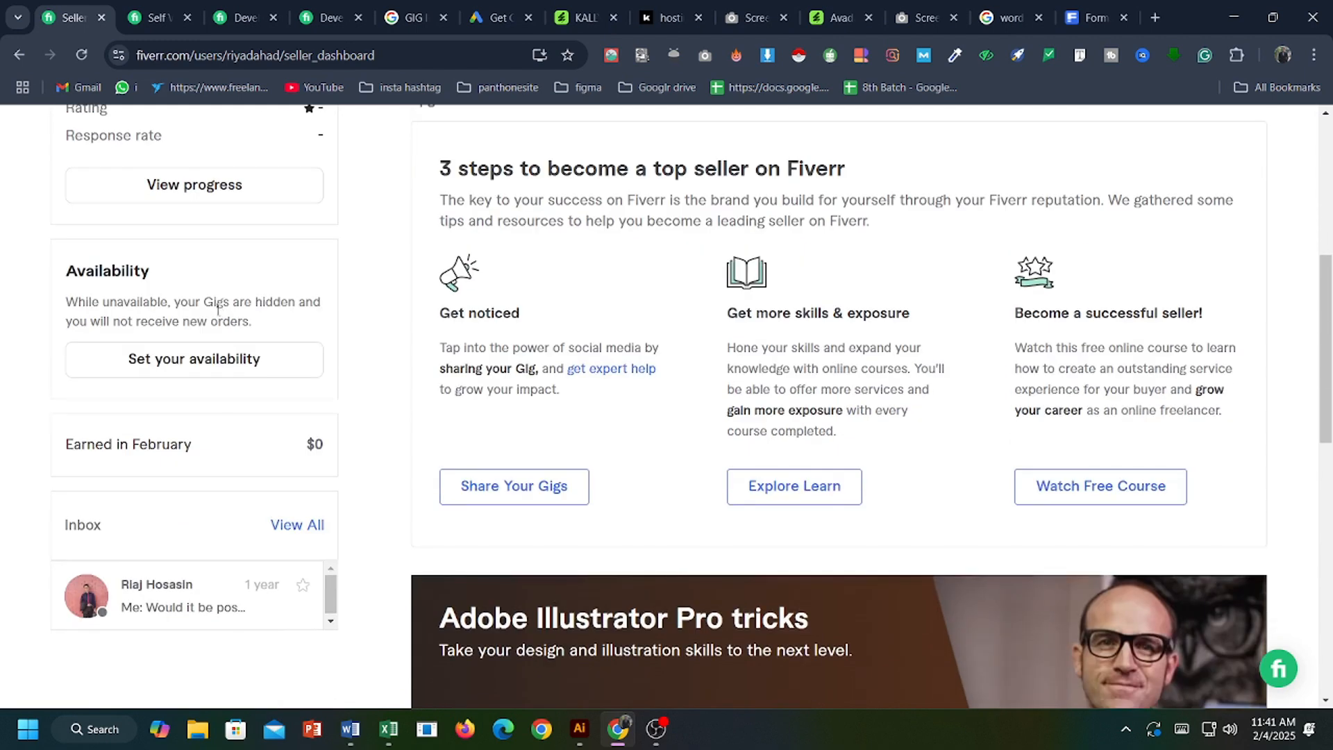
{"action": "scroll", "coordinate": [218, 305], "scroll_direction": "down", "scroll_amount": 1}
{"action": "scroll", "coordinate": [256, 481], "scroll_direction": "up", "scroll_amount": 5}
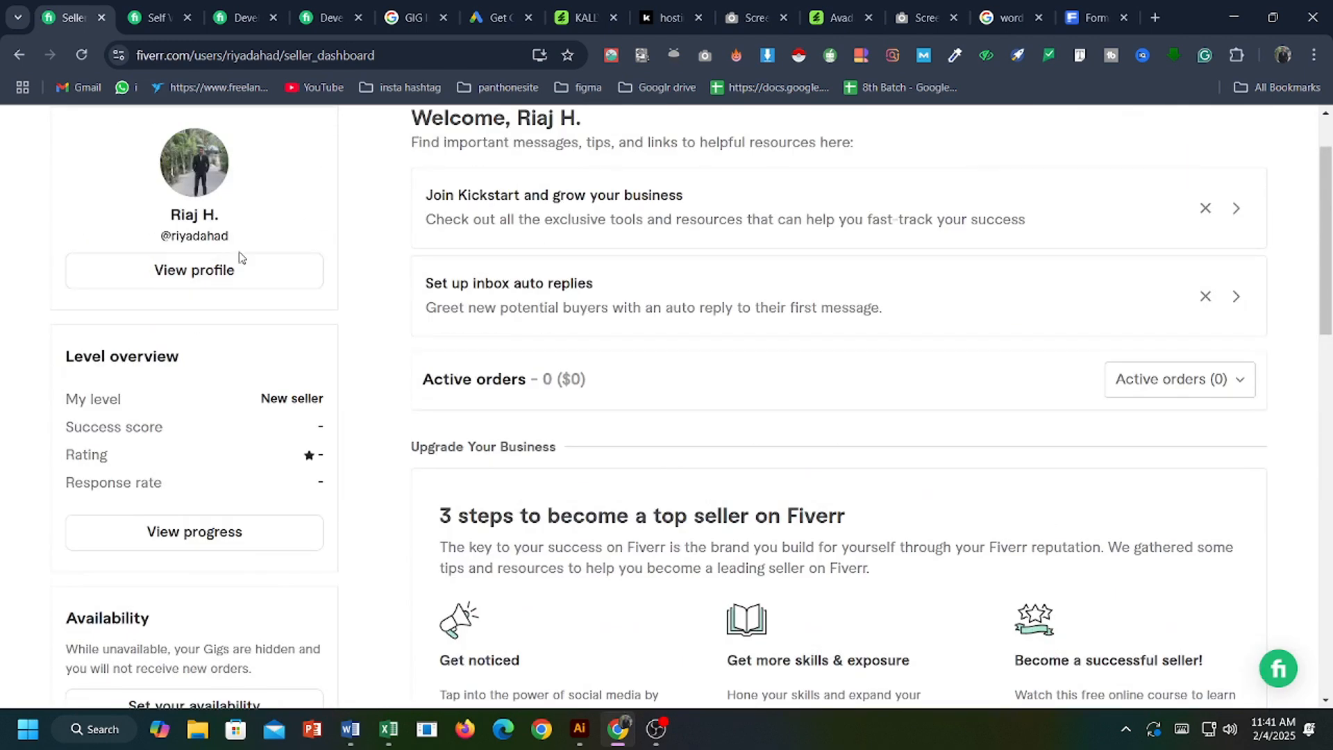
Open the Fiverr seller profile page and review its sections, especially the About description.
{"action": "left_click", "coordinate": [211, 275]}
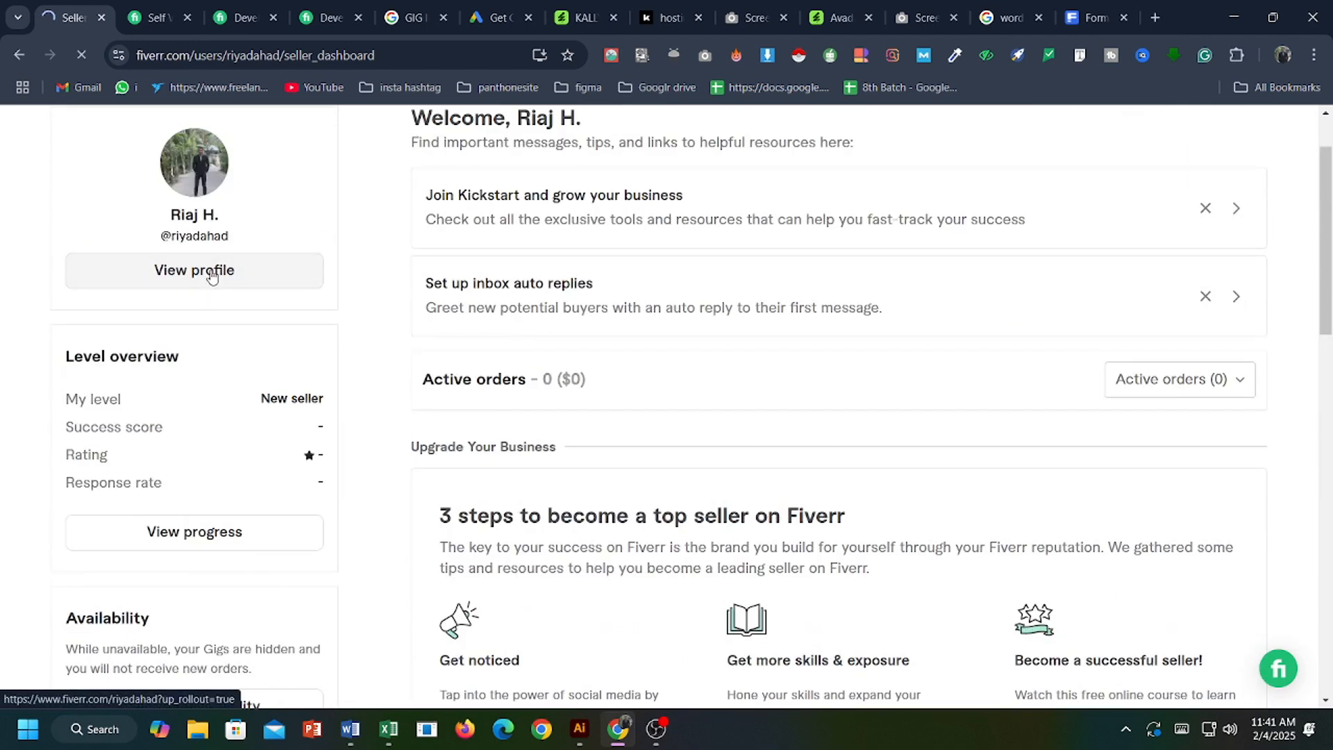
{"action": "scroll", "coordinate": [722, 392], "scroll_direction": "down", "scroll_amount": 6}
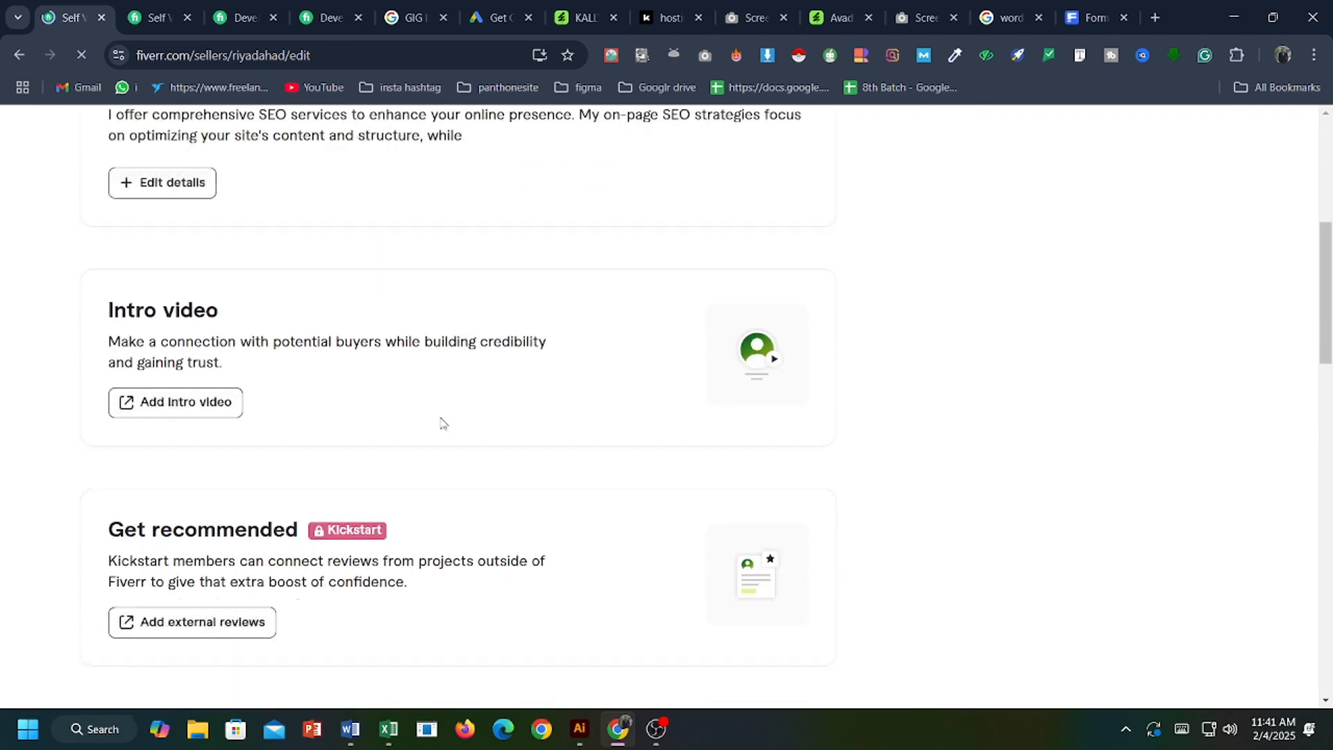
{"action": "scroll", "coordinate": [442, 423], "scroll_direction": "up", "scroll_amount": 6}
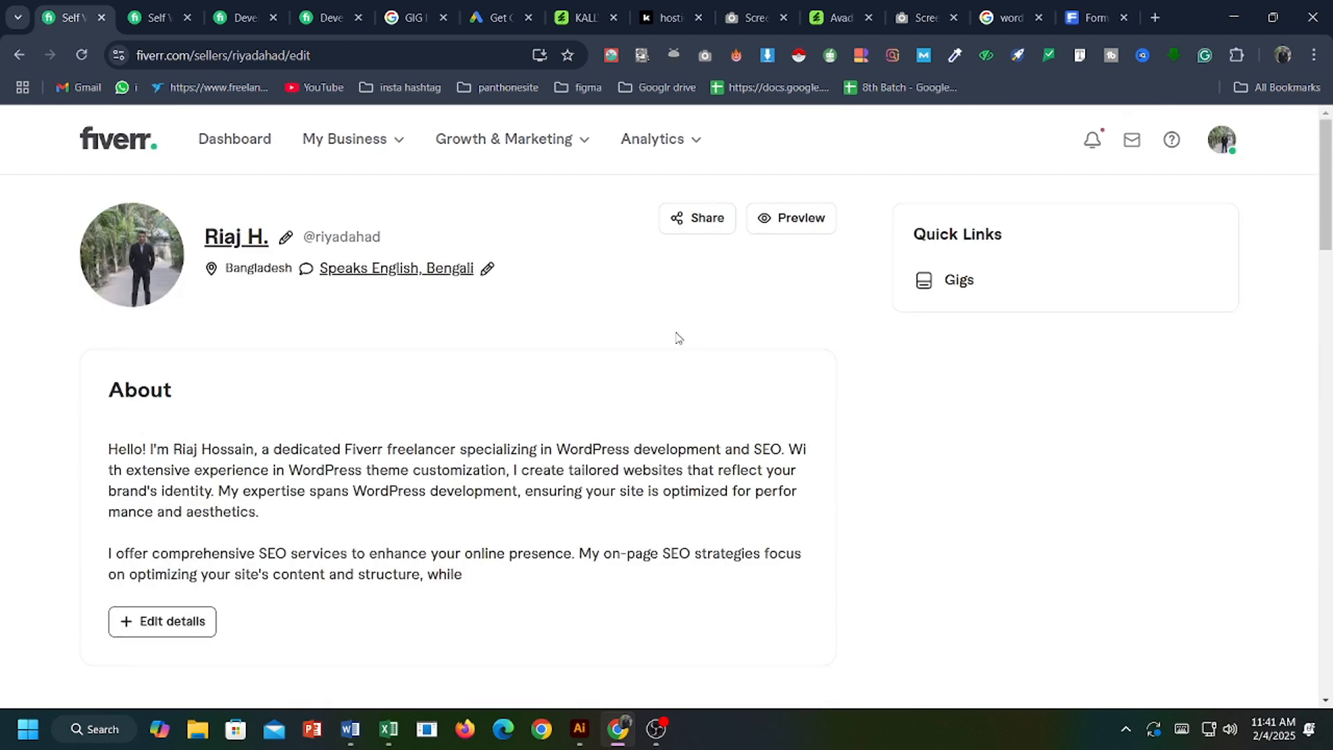
{"action": "left_click_drag", "start_coordinate": [109, 450], "coordinate": [522, 581]}
{"action": "left_click", "coordinate": [527, 586]}
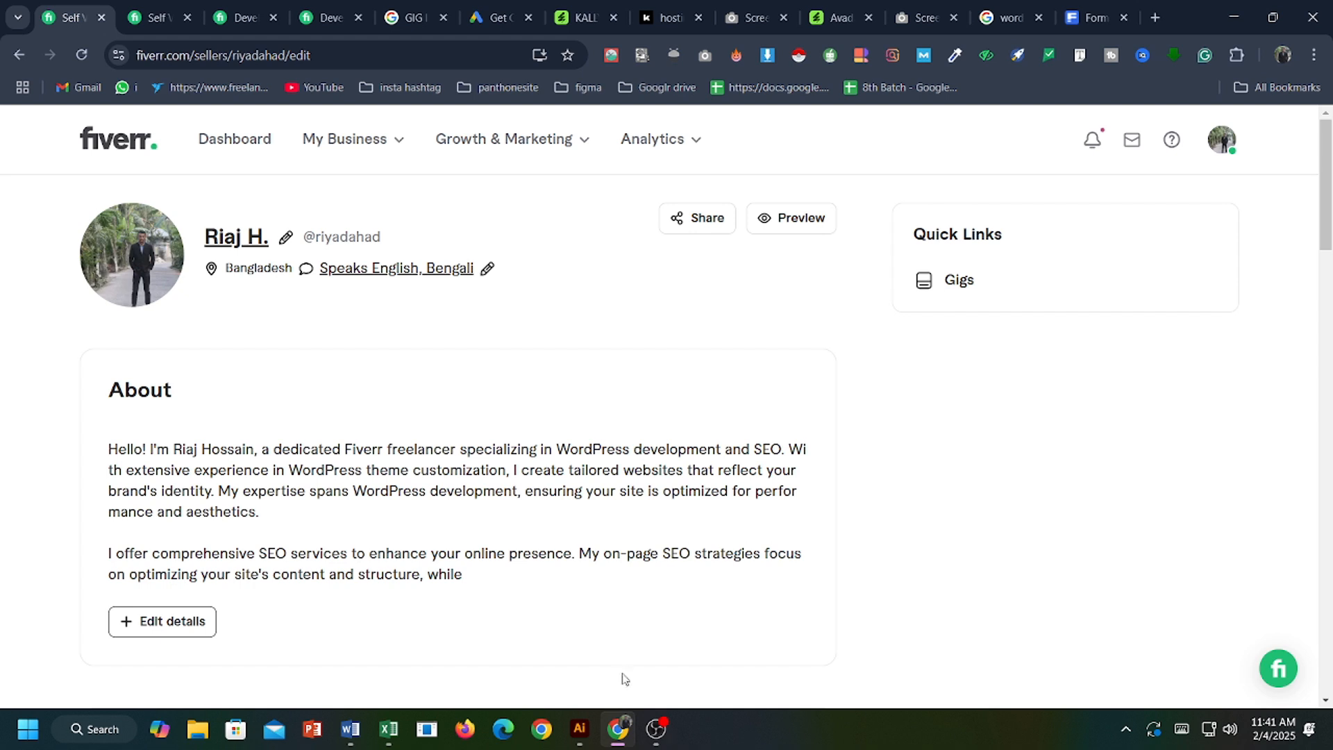
Open ChatGPT in a new browser tab.
{"action": "left_click", "coordinate": [1155, 18]}
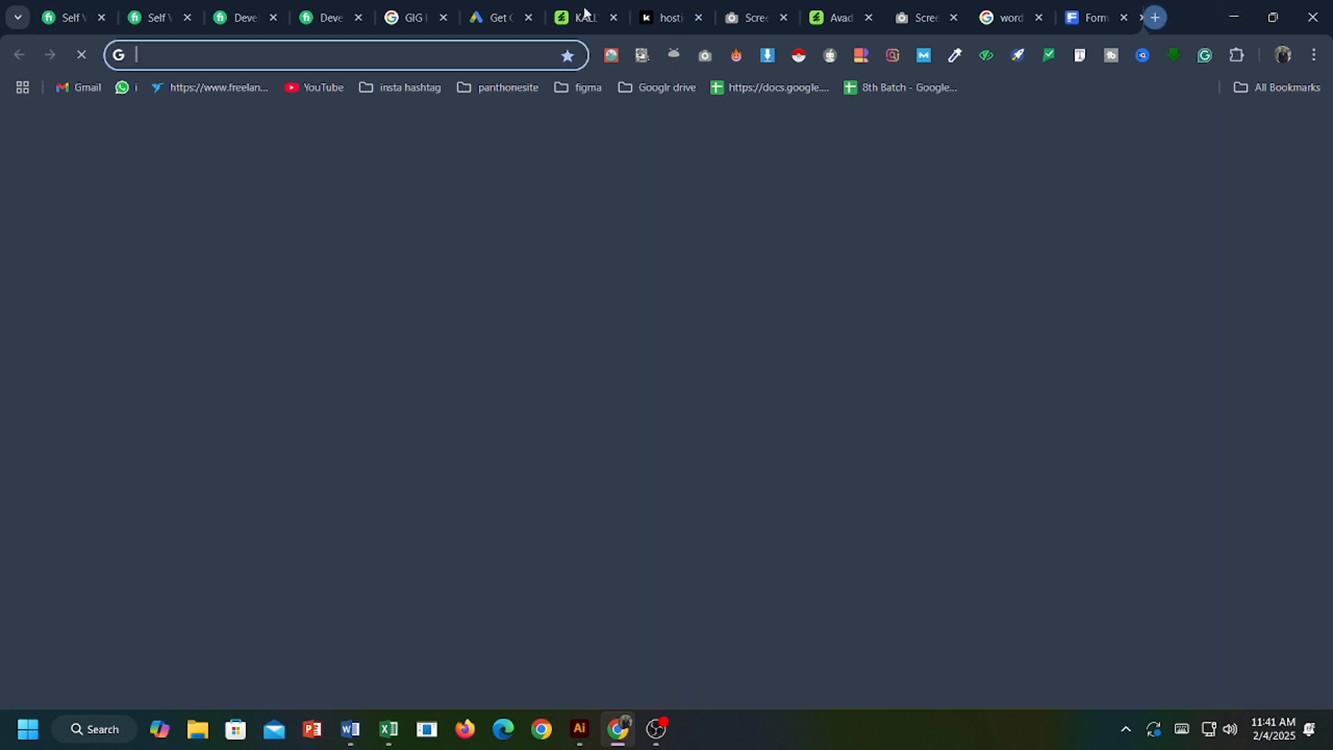
{"action": "type", "text": "cghat"}
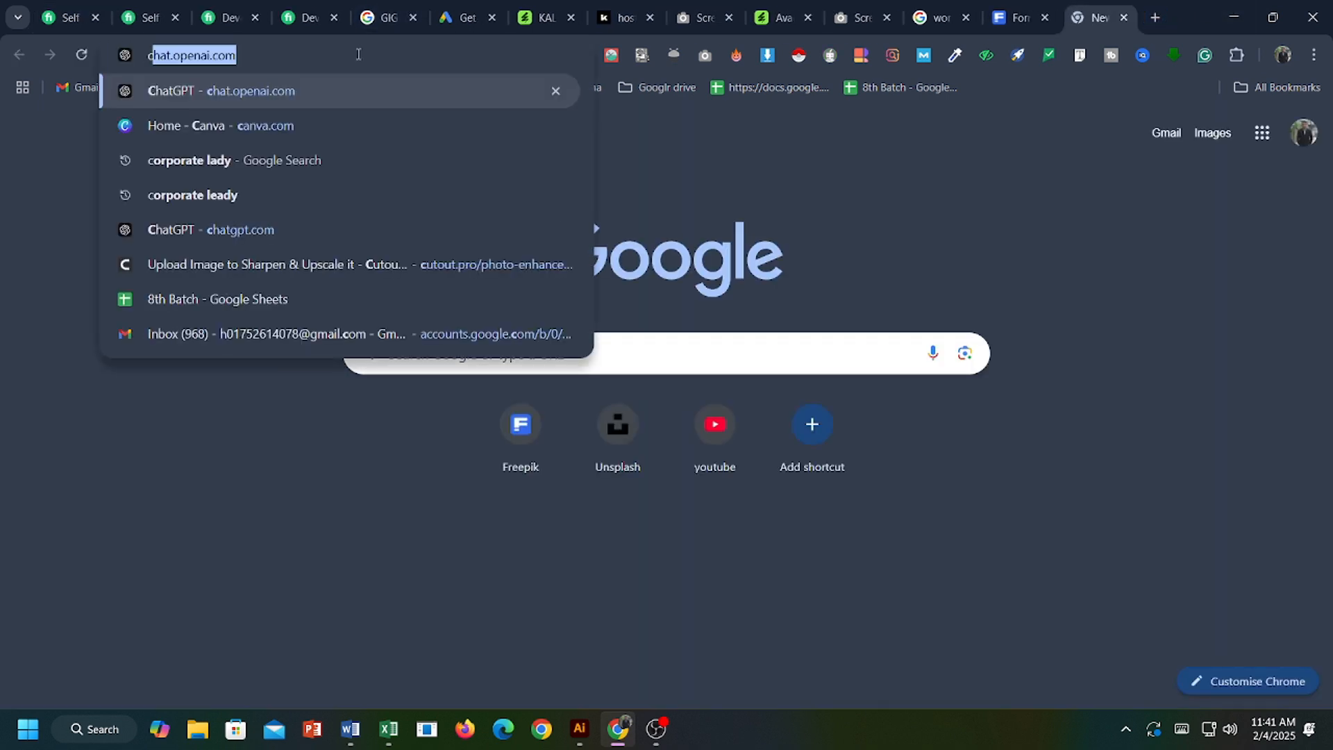
{"action": "key", "text": "BackSpace"}
{"action": "key", "text": "BackSpace"}
{"action": "key", "text": "BackSpace"}
{"action": "key", "text": "BackSpace"}
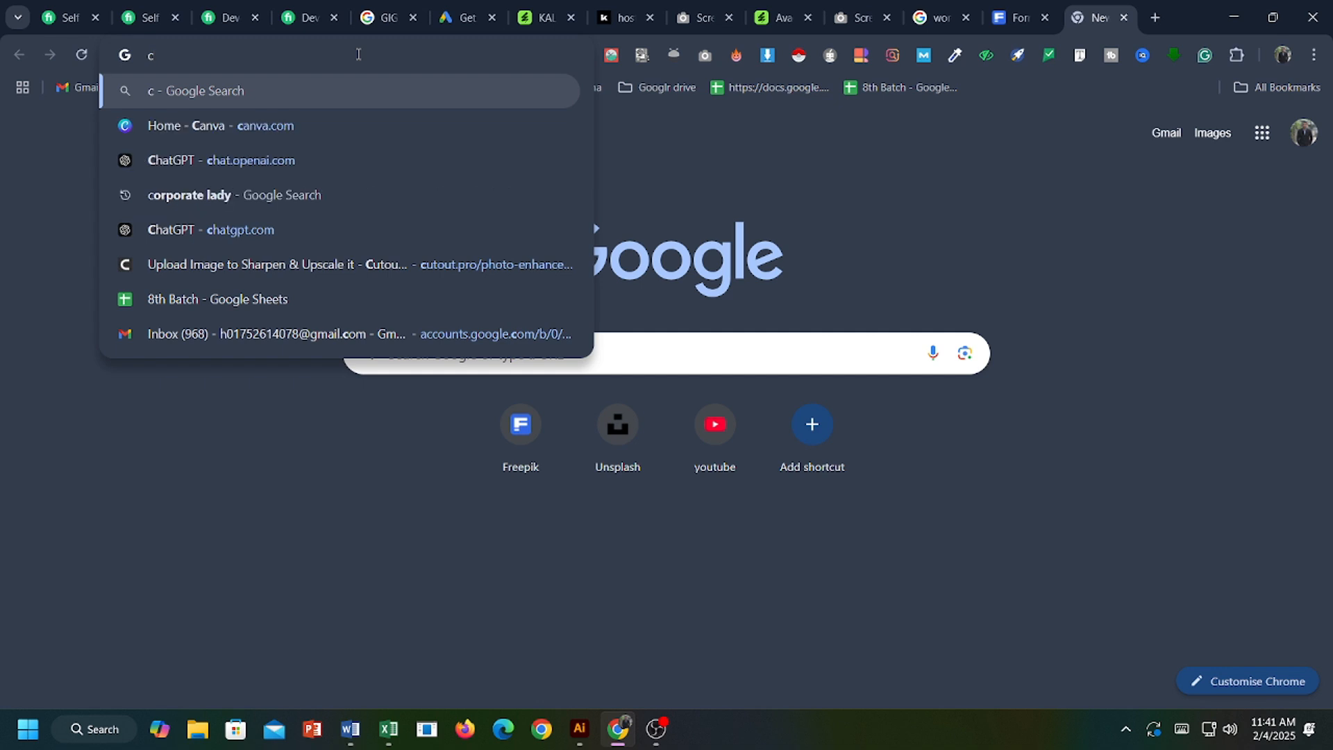
{"action": "type", "text": "hat"}
{"action": "key", "text": "Return"}
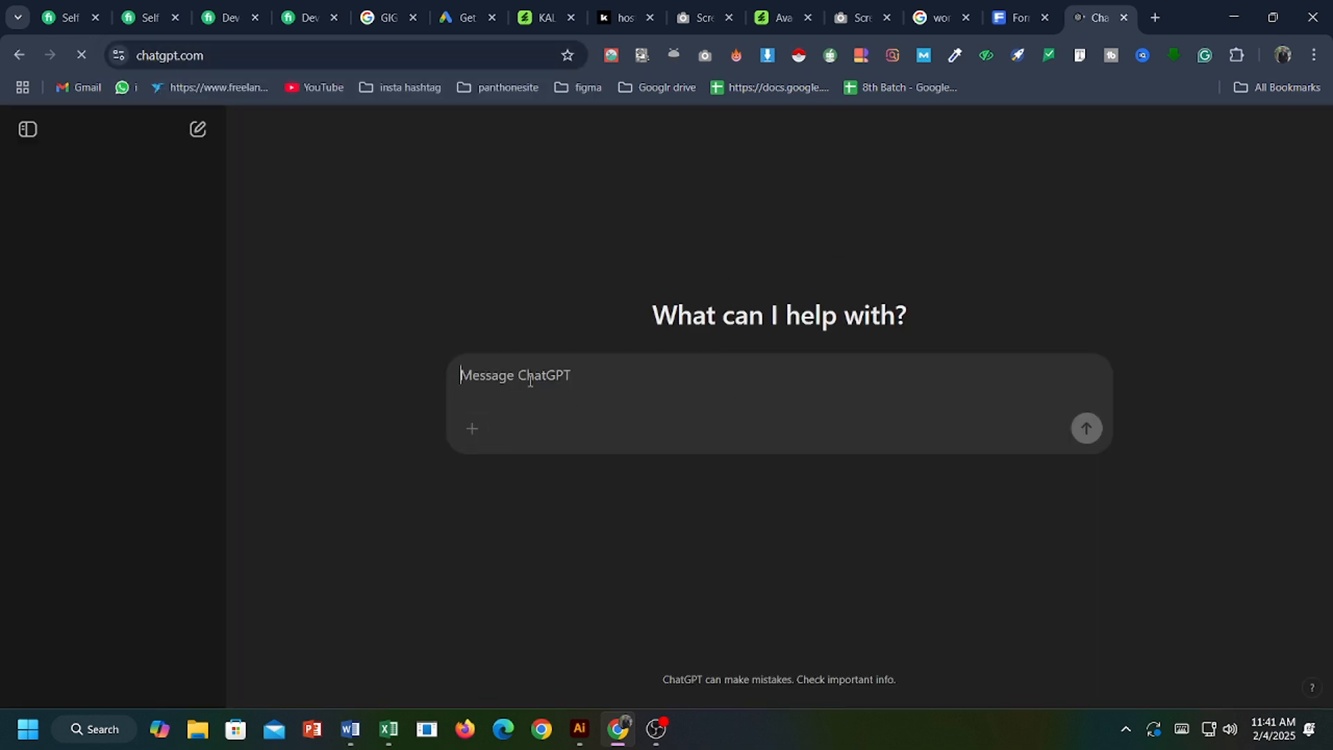
Begin a ChatGPT prompt with "I am a WordPress developer", accepting the suggested capitalization of WordPress.
{"action": "type", "text": "I am a "}
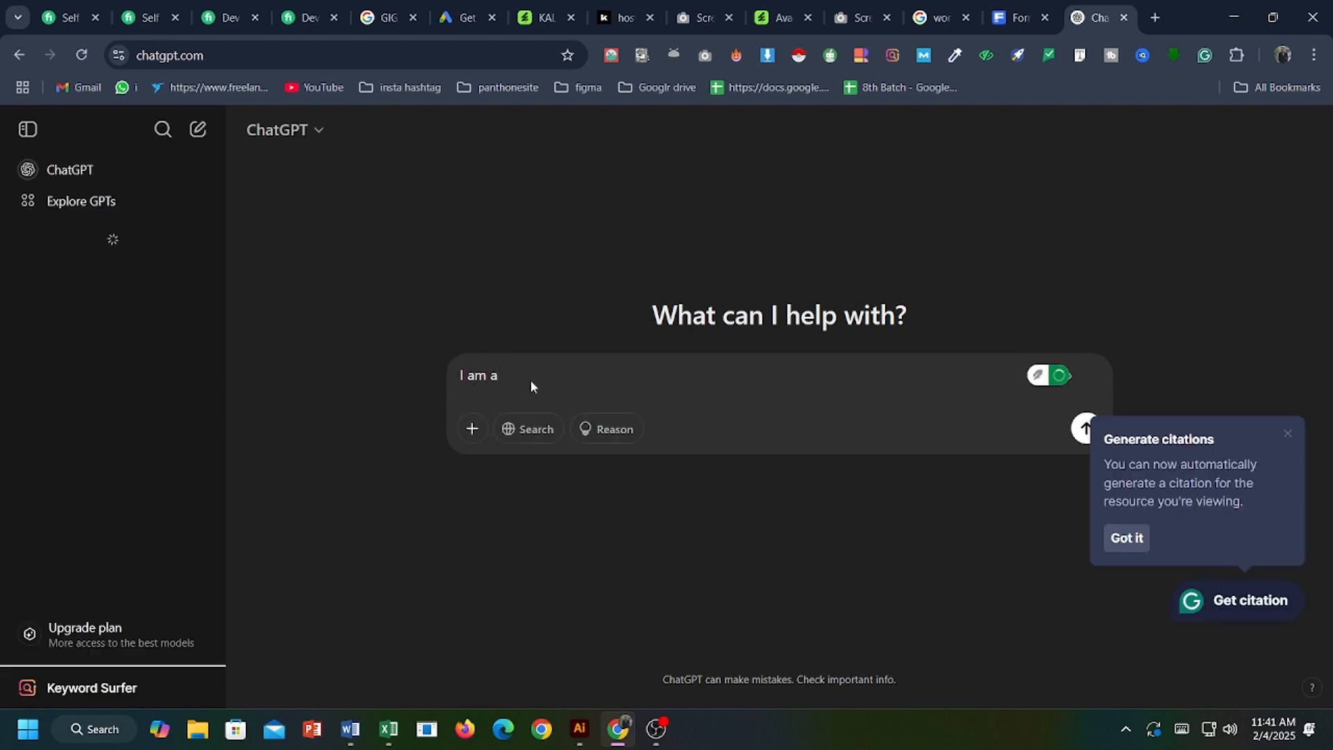
{"action": "type", "text": "word"}
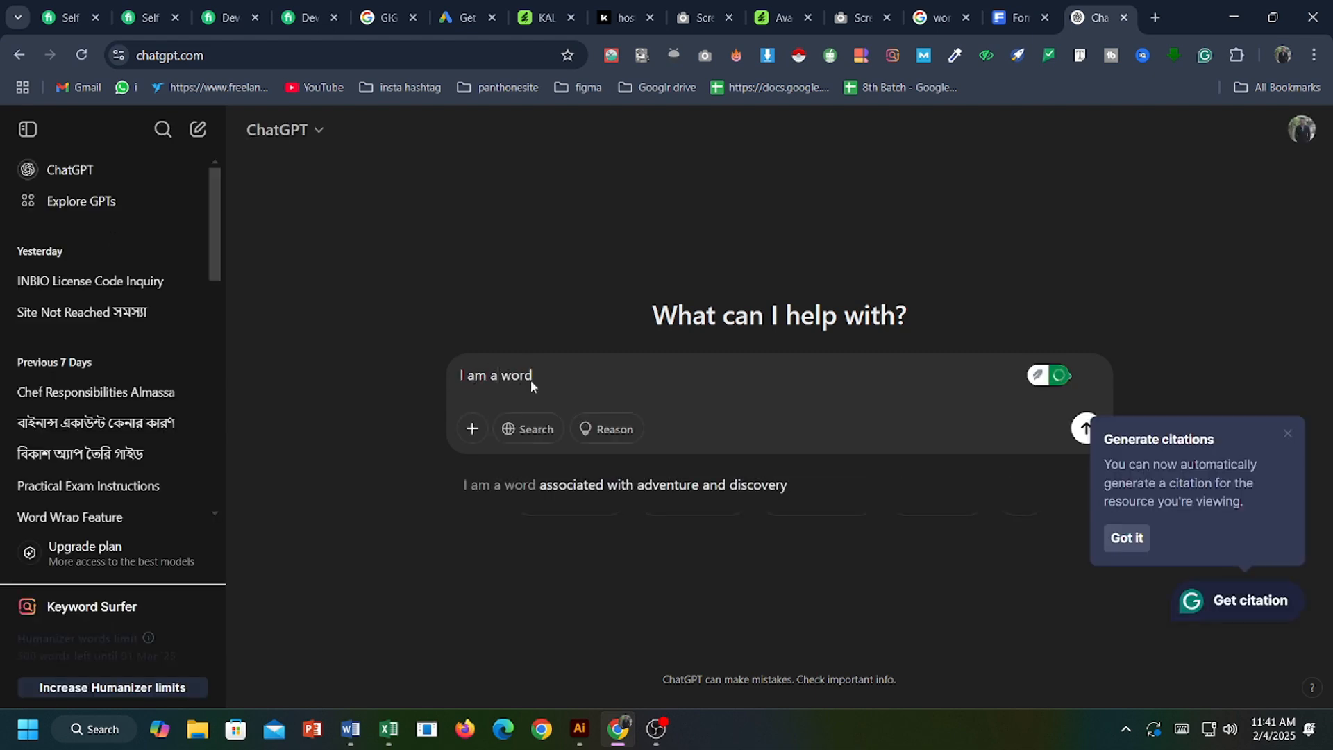
{"action": "type", "text": "press developer"}
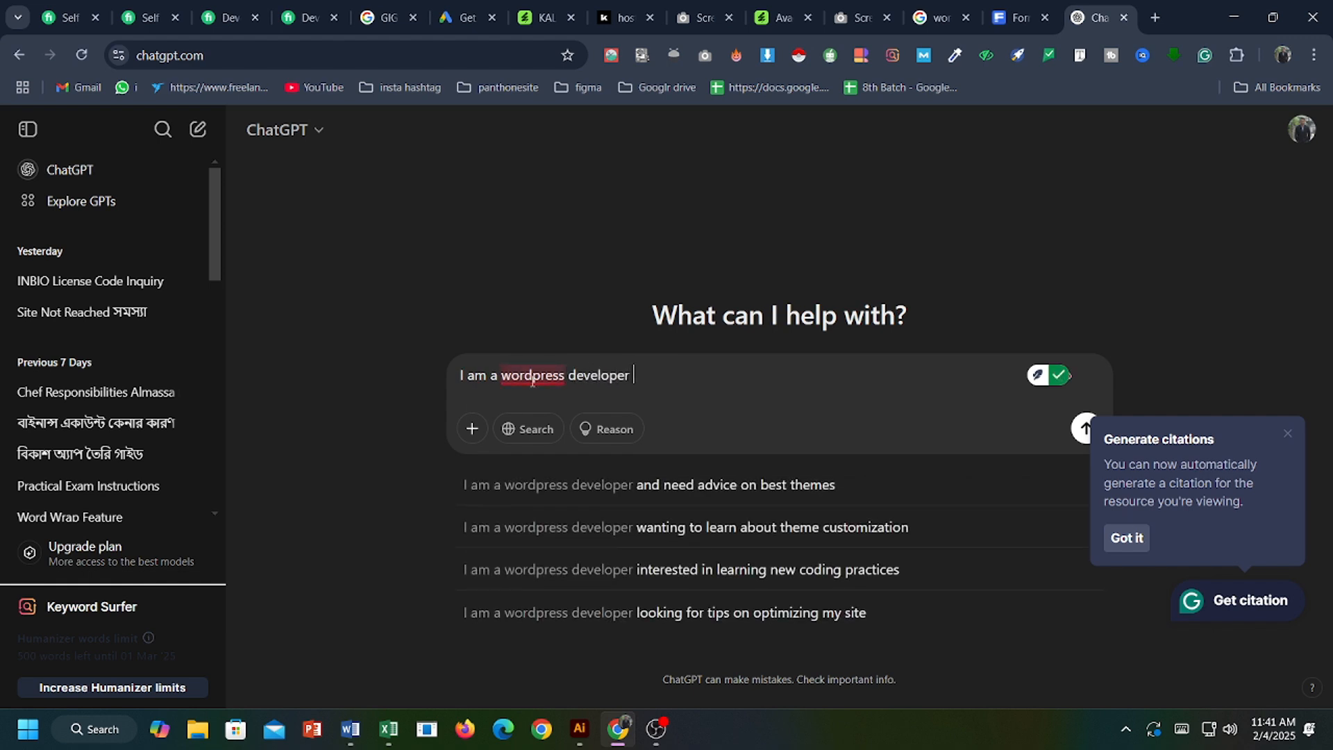
{"action": "mouse_move", "coordinate": [532, 381]}
{"action": "left_click", "coordinate": [549, 427]}
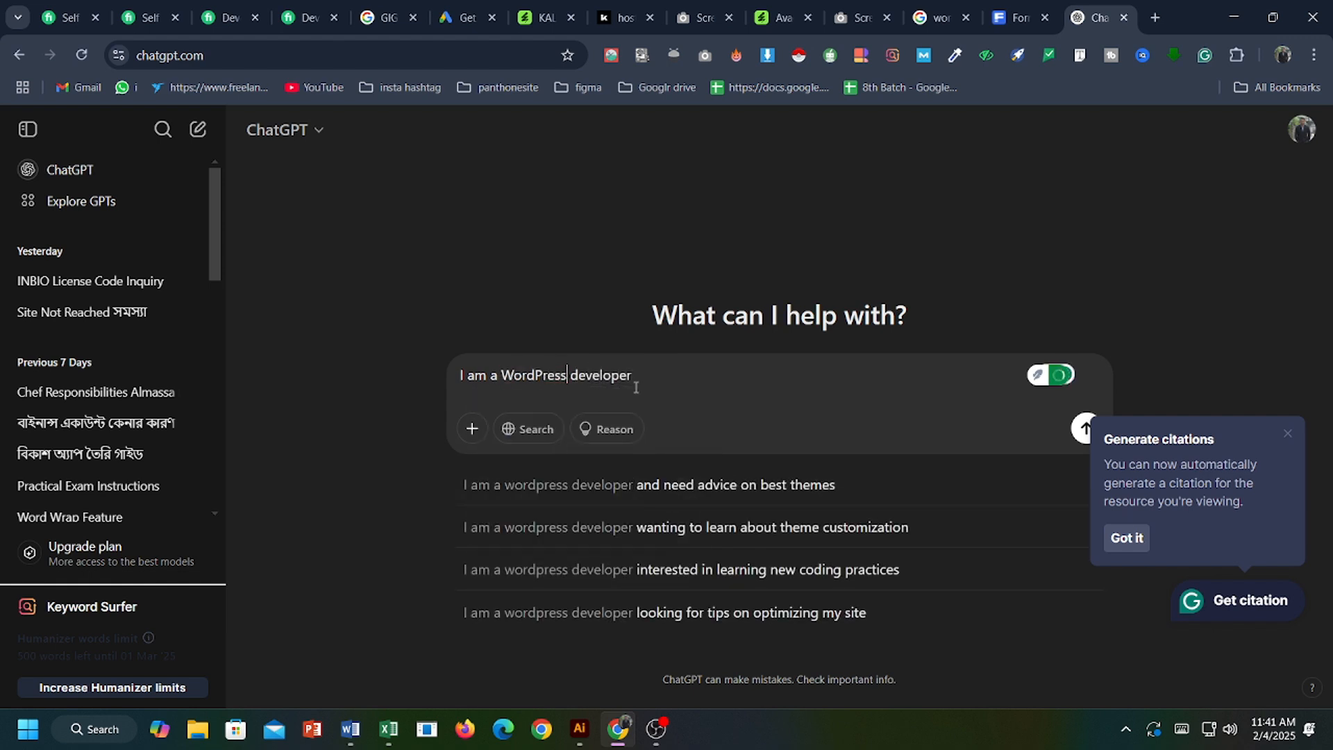
Continue the prompt with a sentence saying "I want to creat a profil;e in fiverr".
{"action": "type", "text": ".I"}
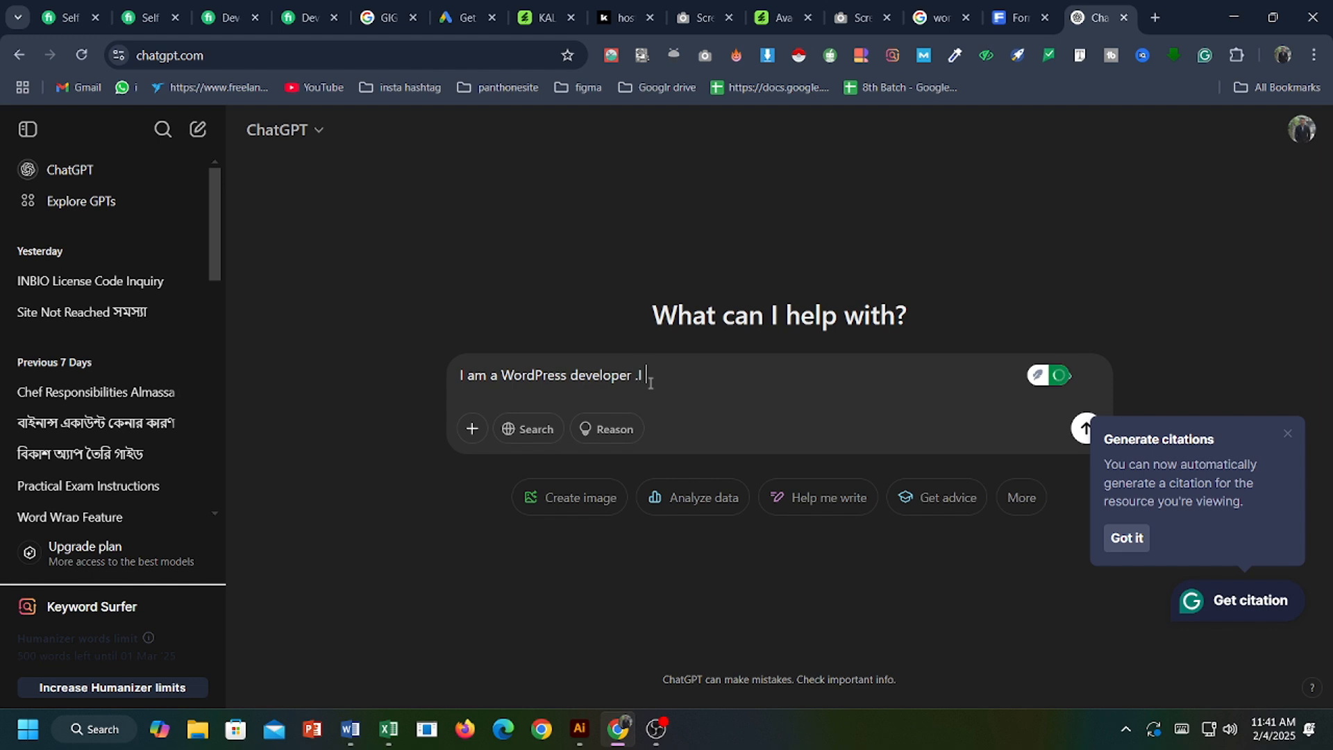
{"action": "type", "text": " want to creat a pri"}
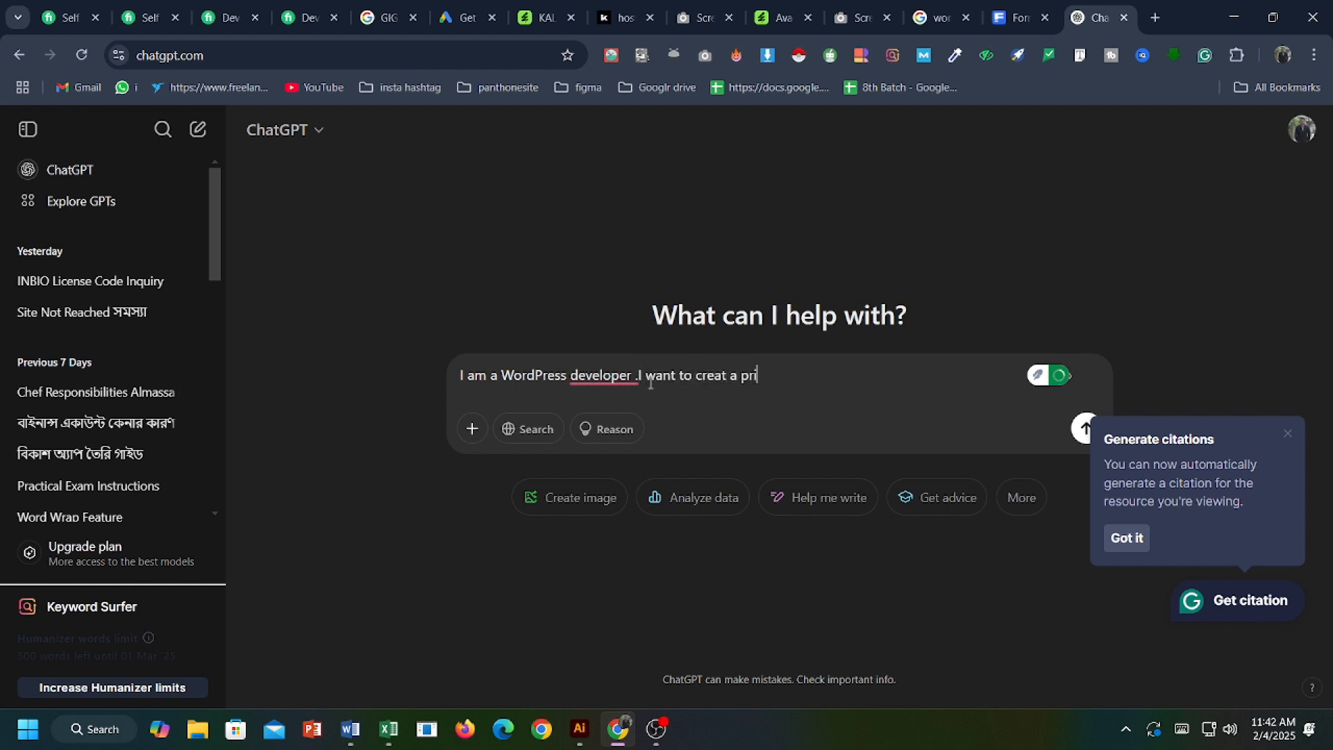
{"action": "key", "text": "BackSpace"}
{"action": "type", "text": "ofil;e"}
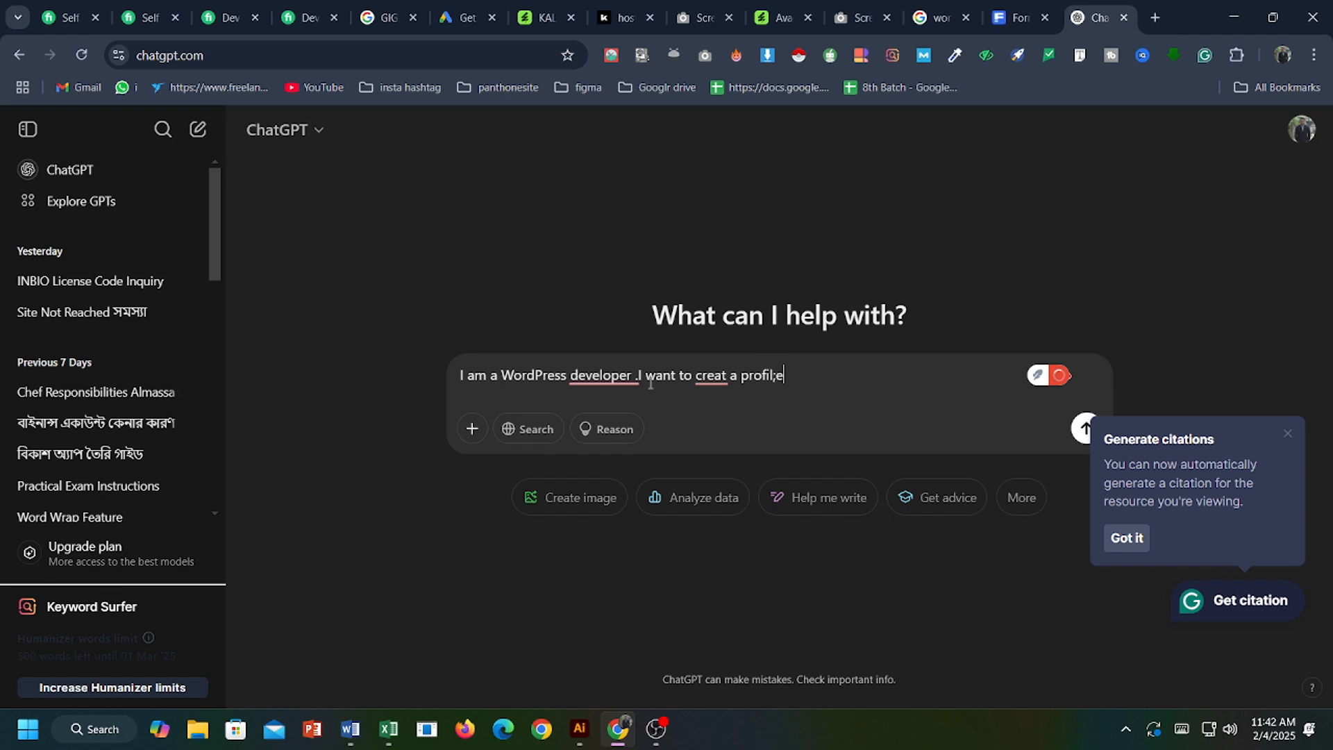
{"action": "type", "text": " in fiverr"}
Accept the suggested corrections for the spacing after "developer" and the words "create", "profile" and "Fiverr" in the prompt.
{"action": "mouse_move", "coordinate": [621, 375]}
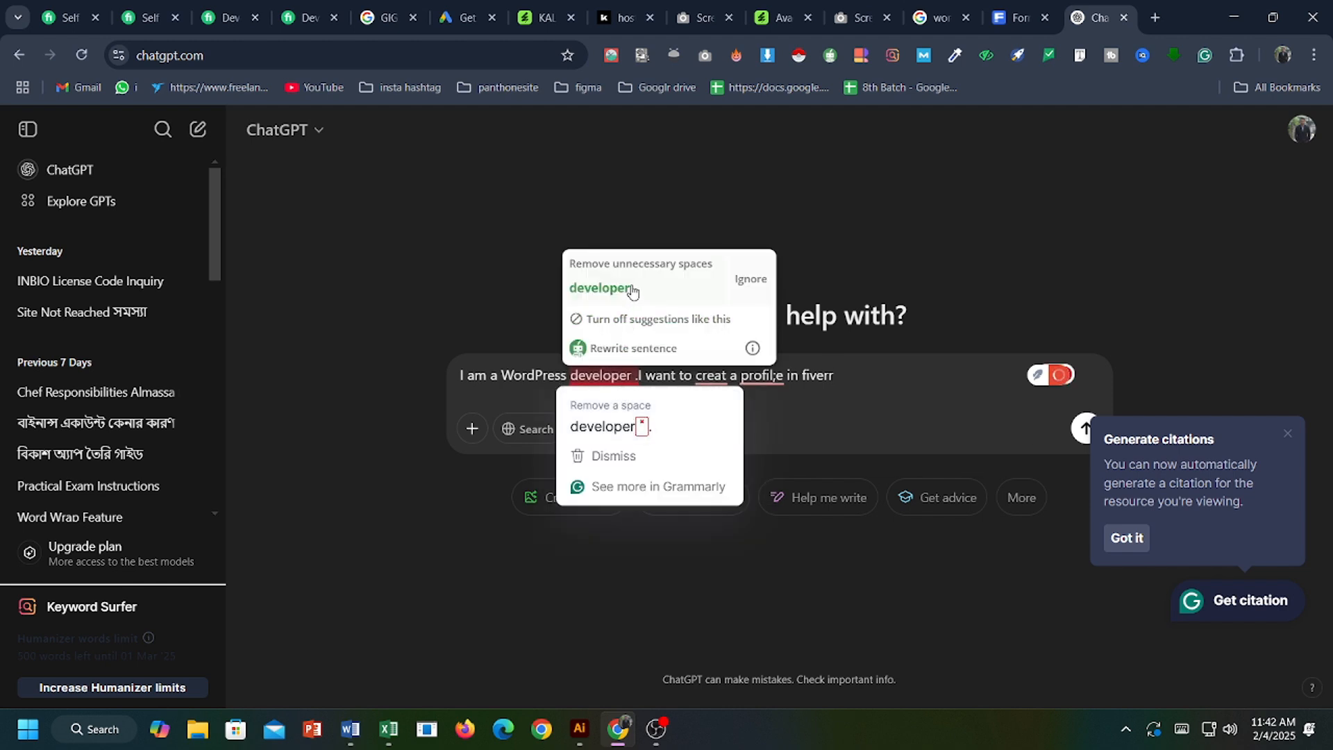
{"action": "left_click", "coordinate": [609, 424]}
{"action": "mouse_move", "coordinate": [711, 378]}
{"action": "left_click", "coordinate": [715, 421]}
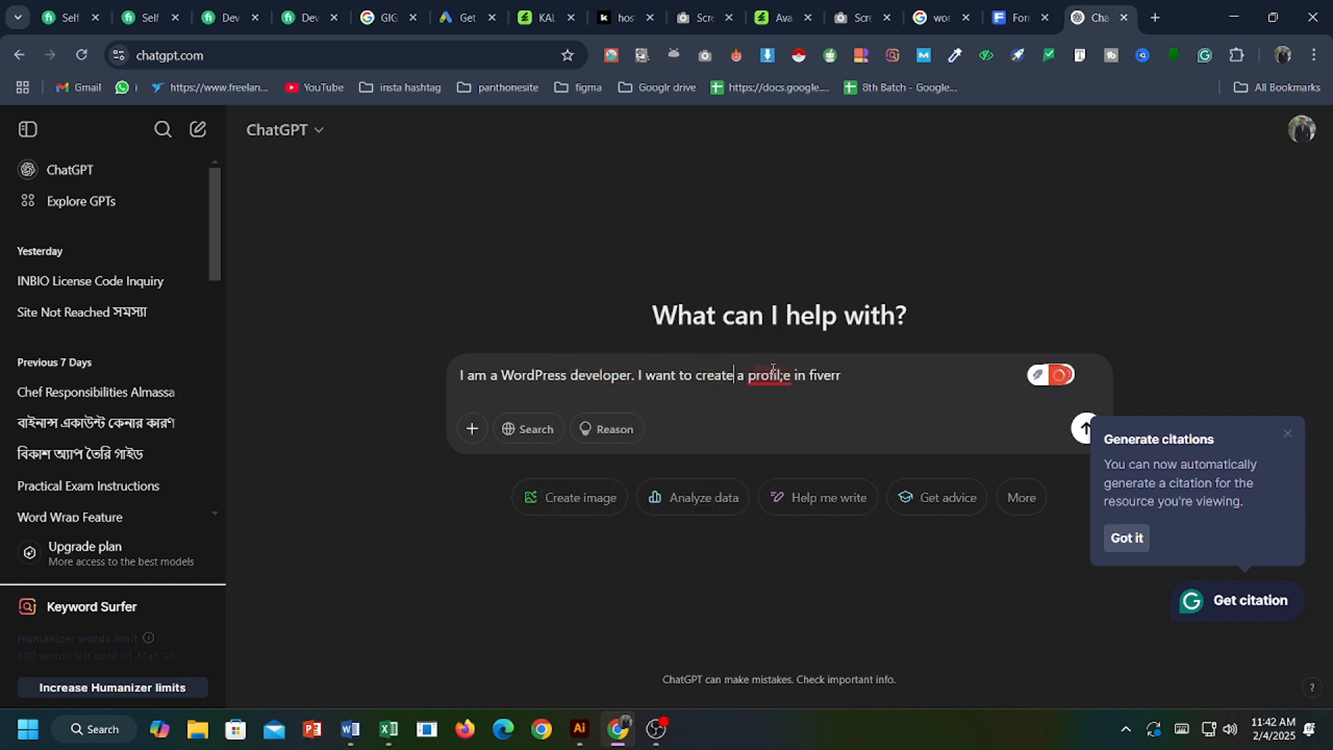
{"action": "mouse_move", "coordinate": [772, 371]}
{"action": "left_click", "coordinate": [776, 425]}
{"action": "left_click", "coordinate": [845, 376]}
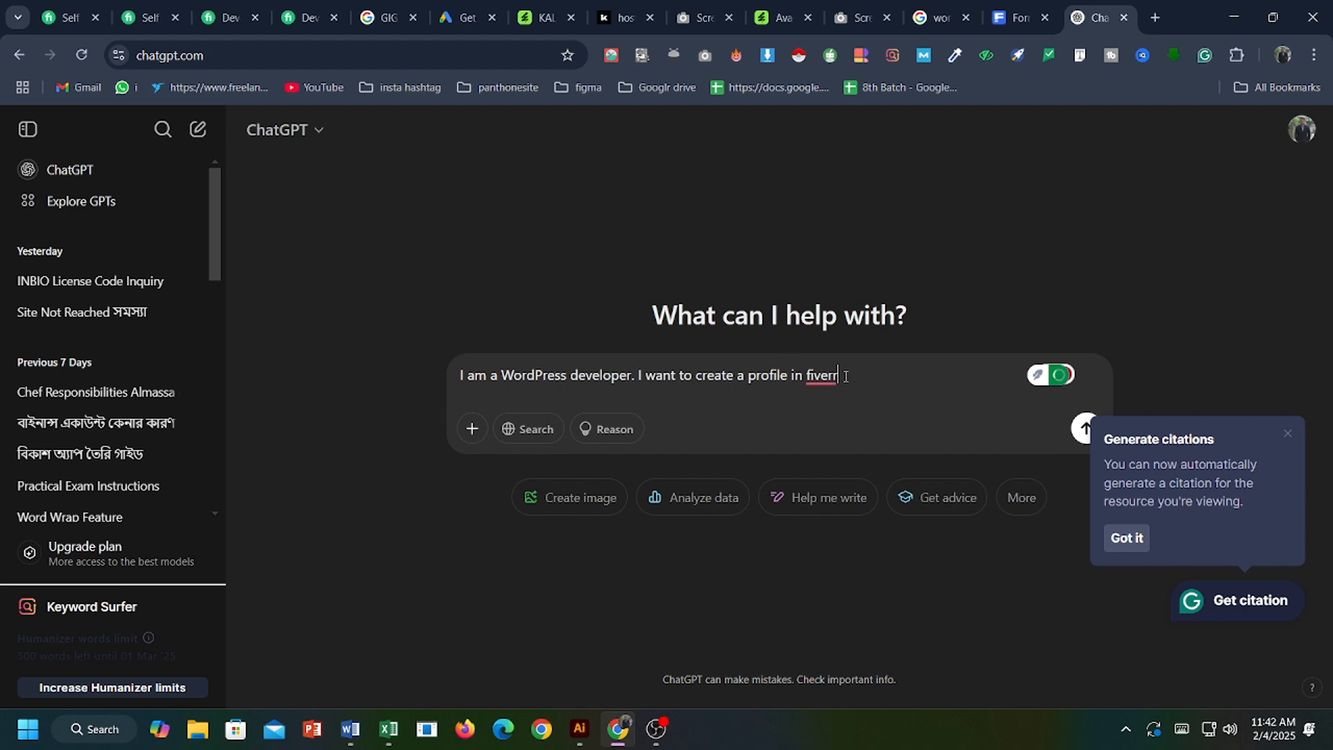
{"action": "mouse_move", "coordinate": [823, 377]}
{"action": "left_click", "coordinate": [833, 427]}
Add the request "now write a profile description in 100 word" to the end of the prompt.
{"action": "type", "text": ".no"}
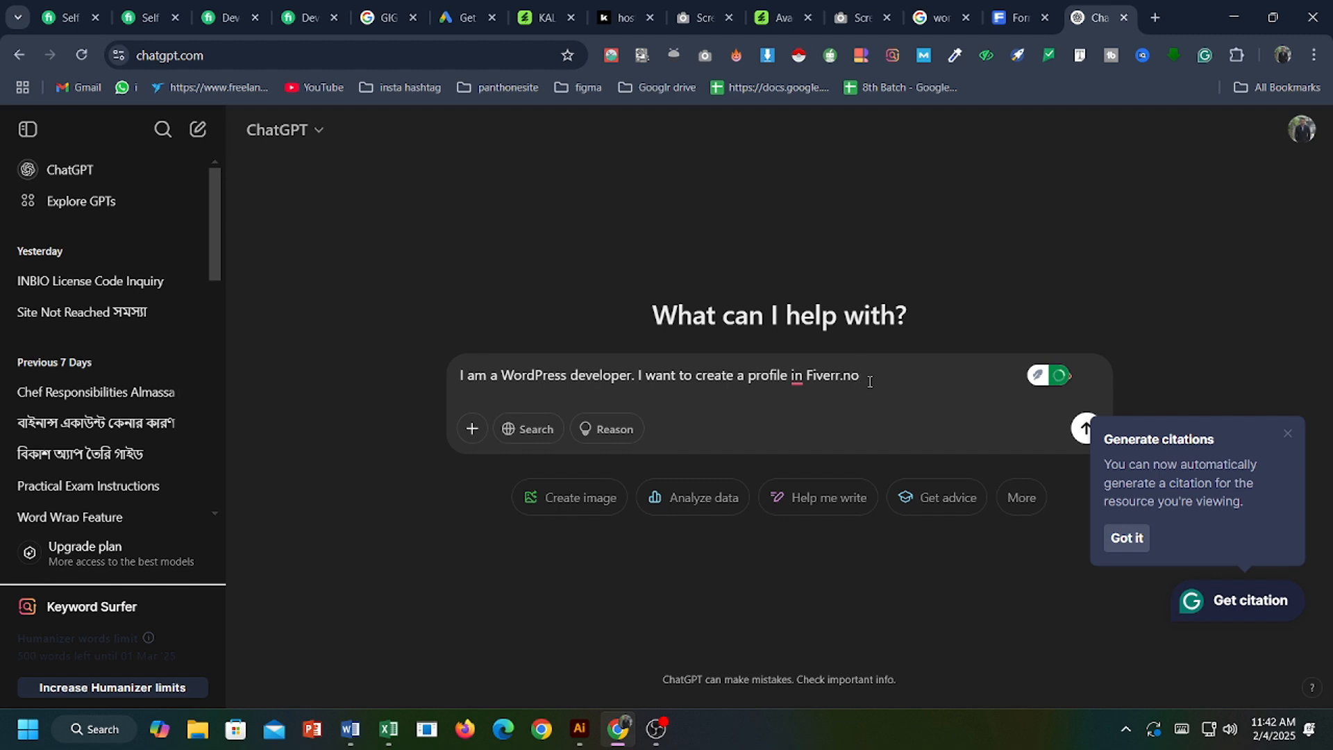
{"action": "type", "text": "w wriy"}
{"action": "type", "text": "te a profil"}
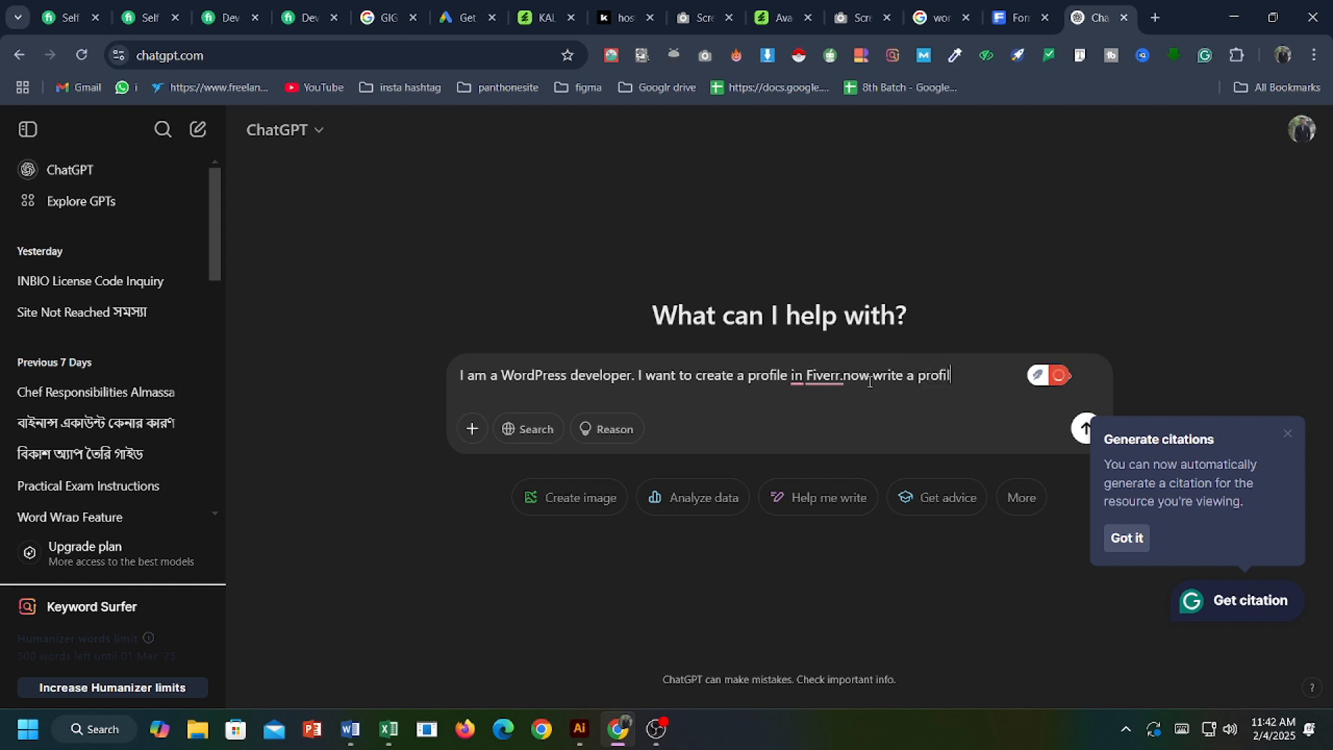
{"action": "type", "text": "e description "}
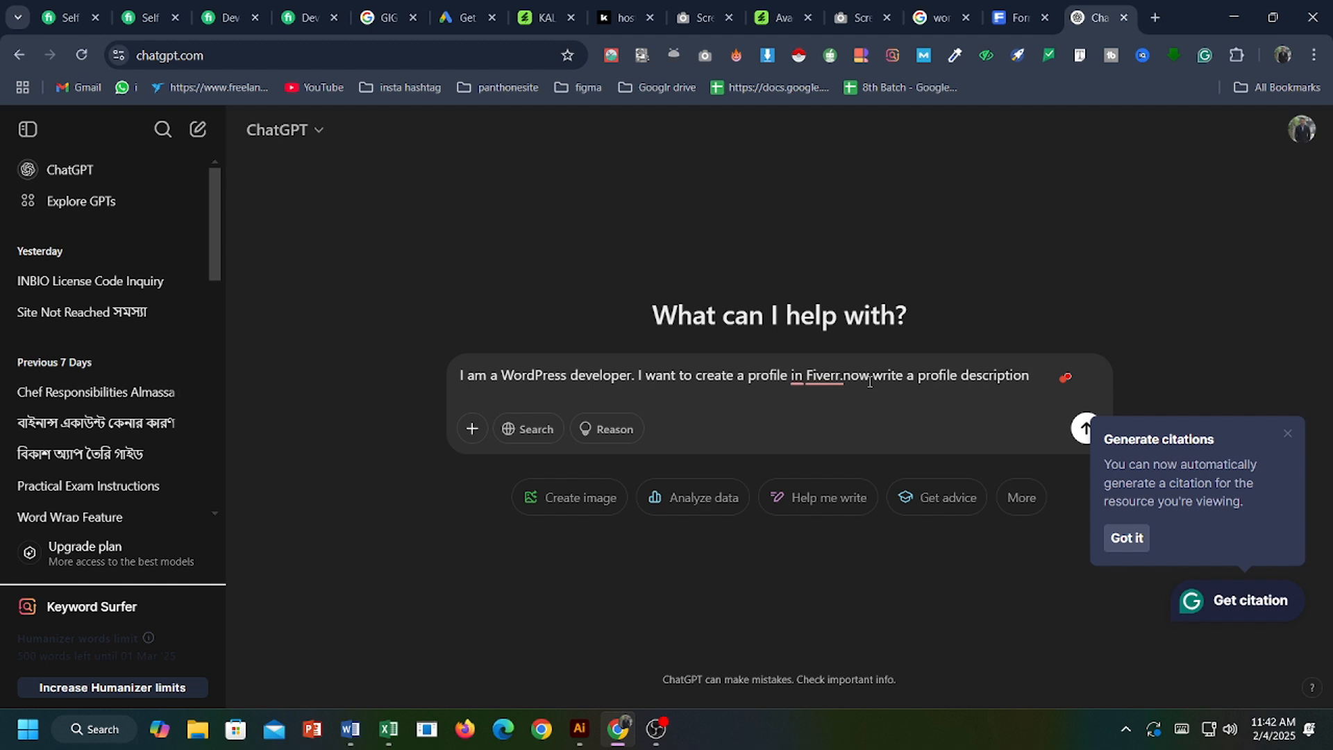
{"action": "type", "text": "in 100 word ."}
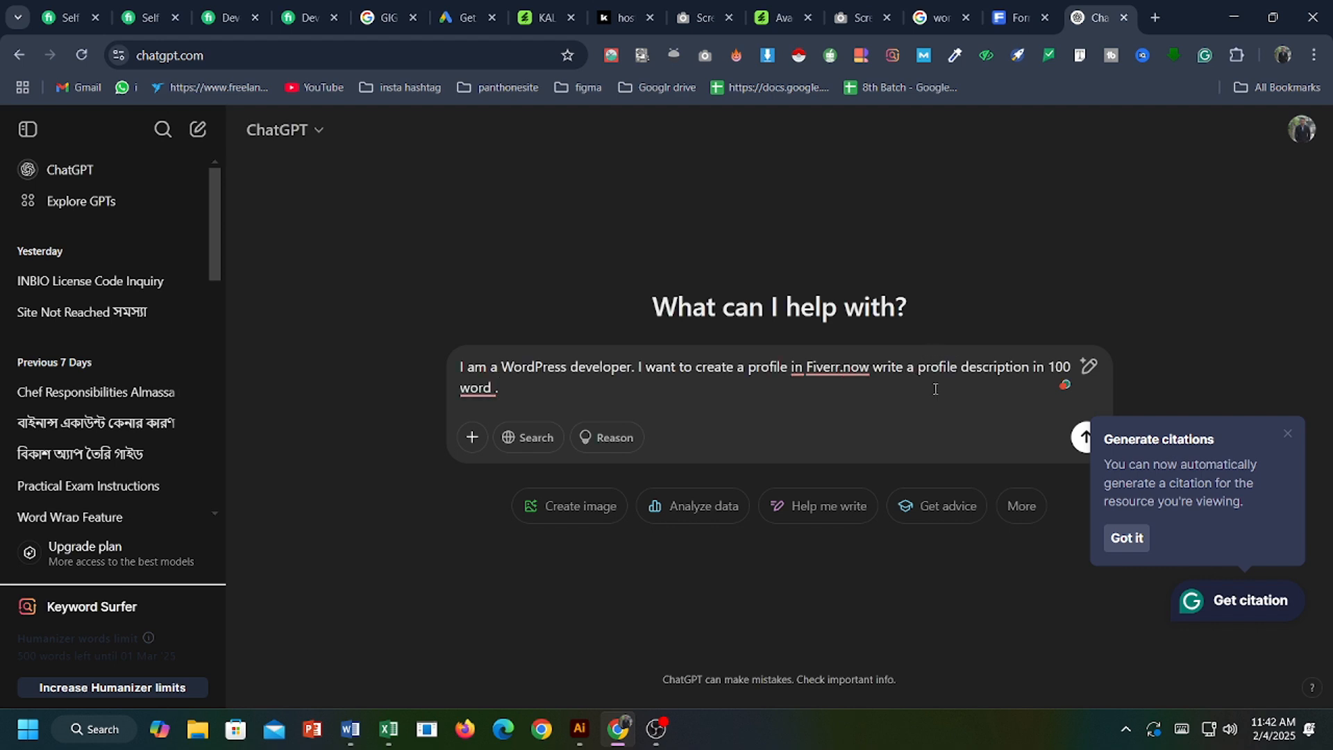
Insert "optimize" before "profile description" in the prompt and accept the correction of "word" to "words".
{"action": "type", "text": "optin"}
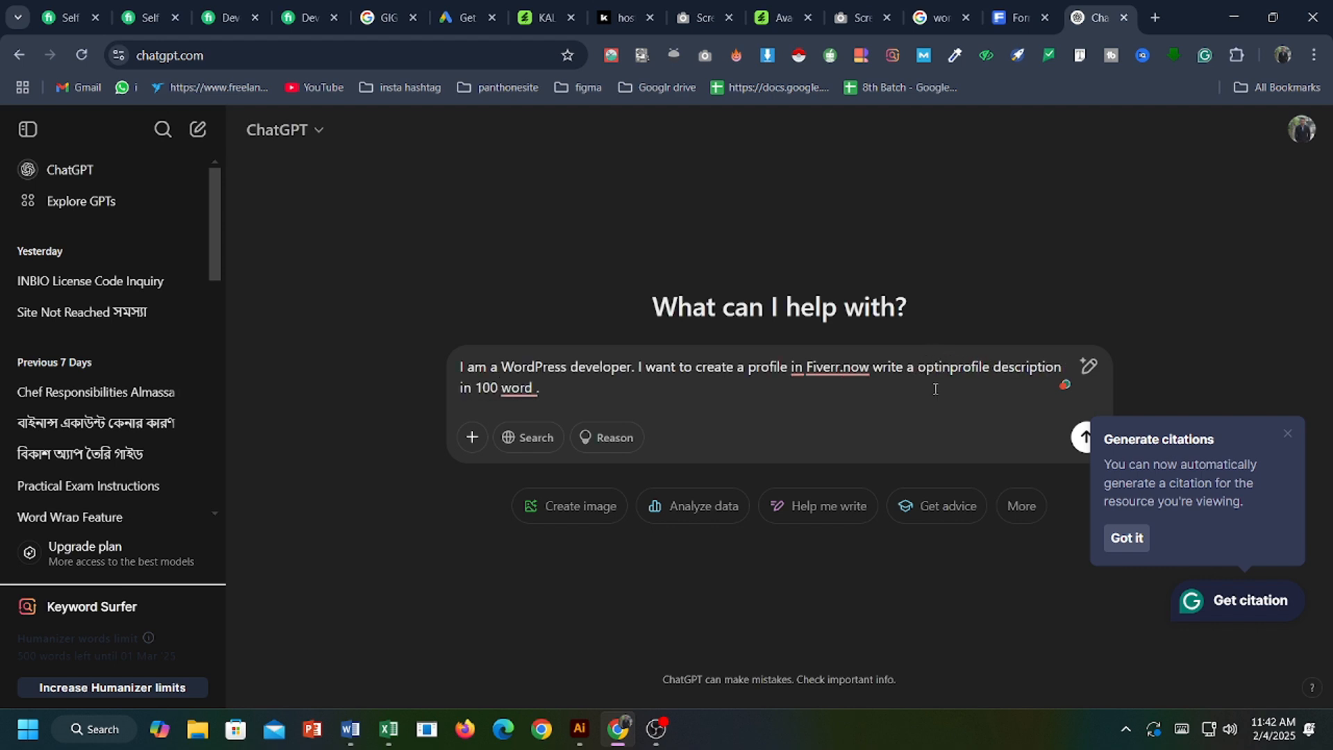
{"action": "key", "text": "BackSpace"}
{"action": "type", "text": "mize"}
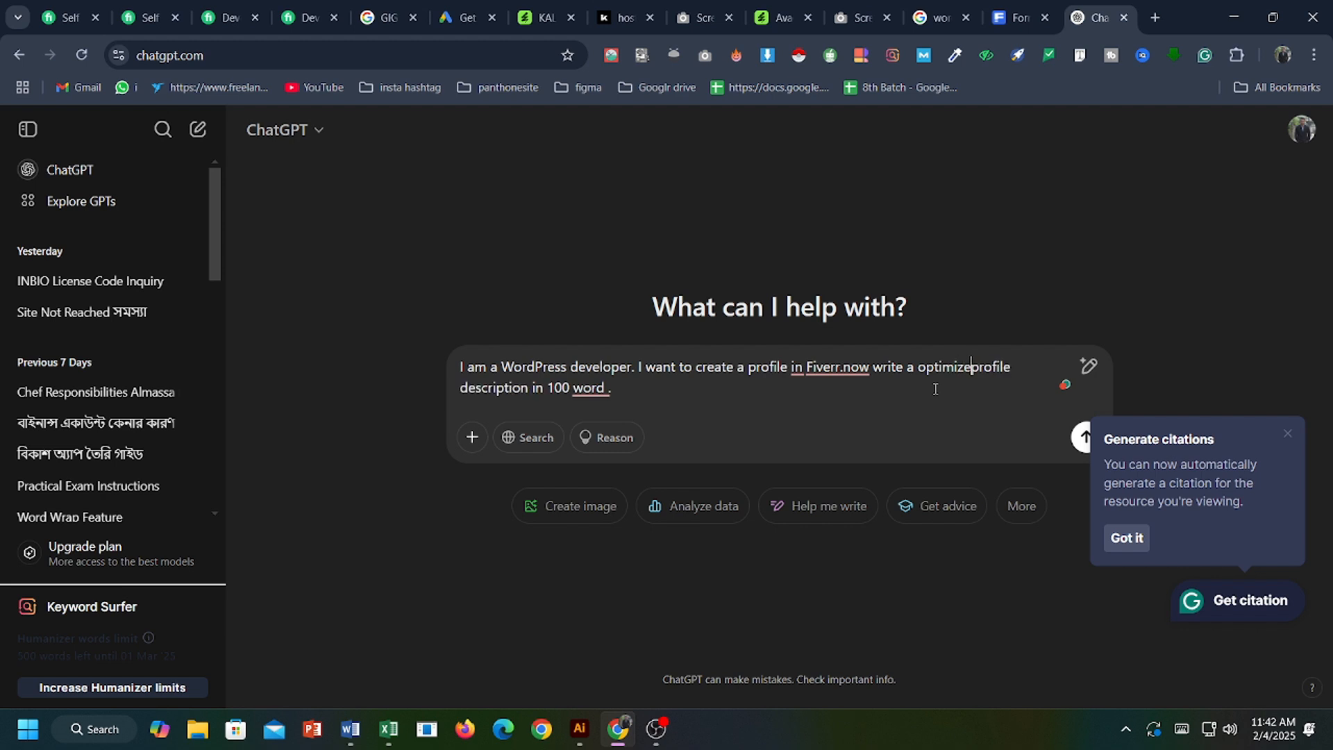
{"action": "left_click", "coordinate": [590, 387]}
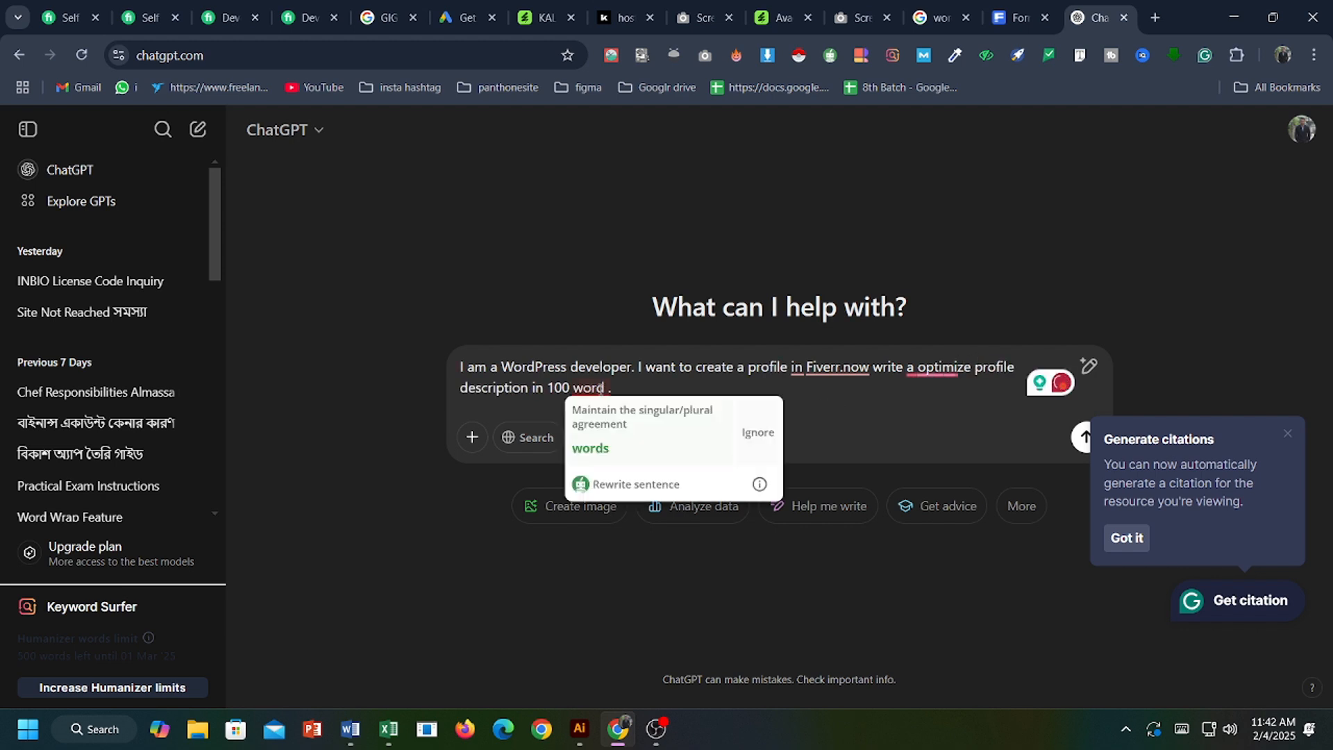
{"action": "left_click", "coordinate": [614, 453]}
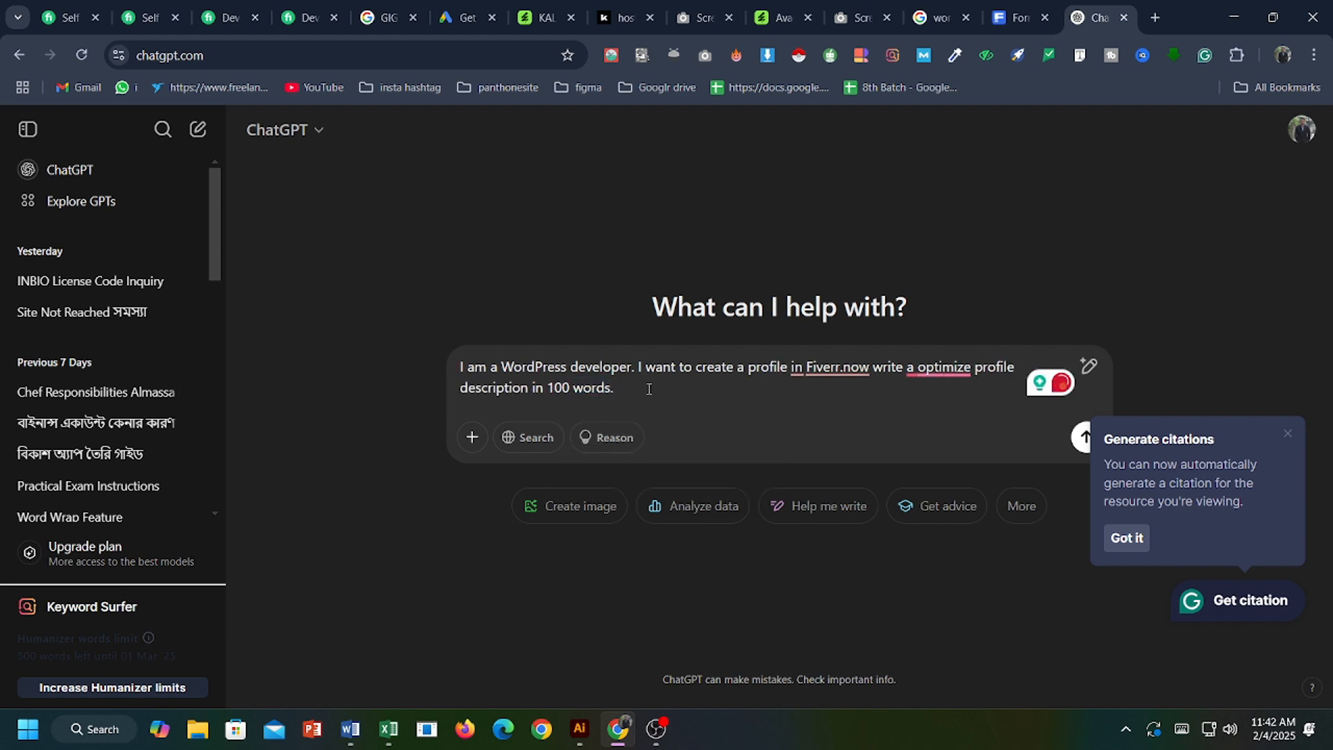
Add "my positive keyword is" and accept the suggested corrections, giving "on Fiverr. Now write an optimized" and a space after "words.".
{"action": "type", "text": "my posit"}
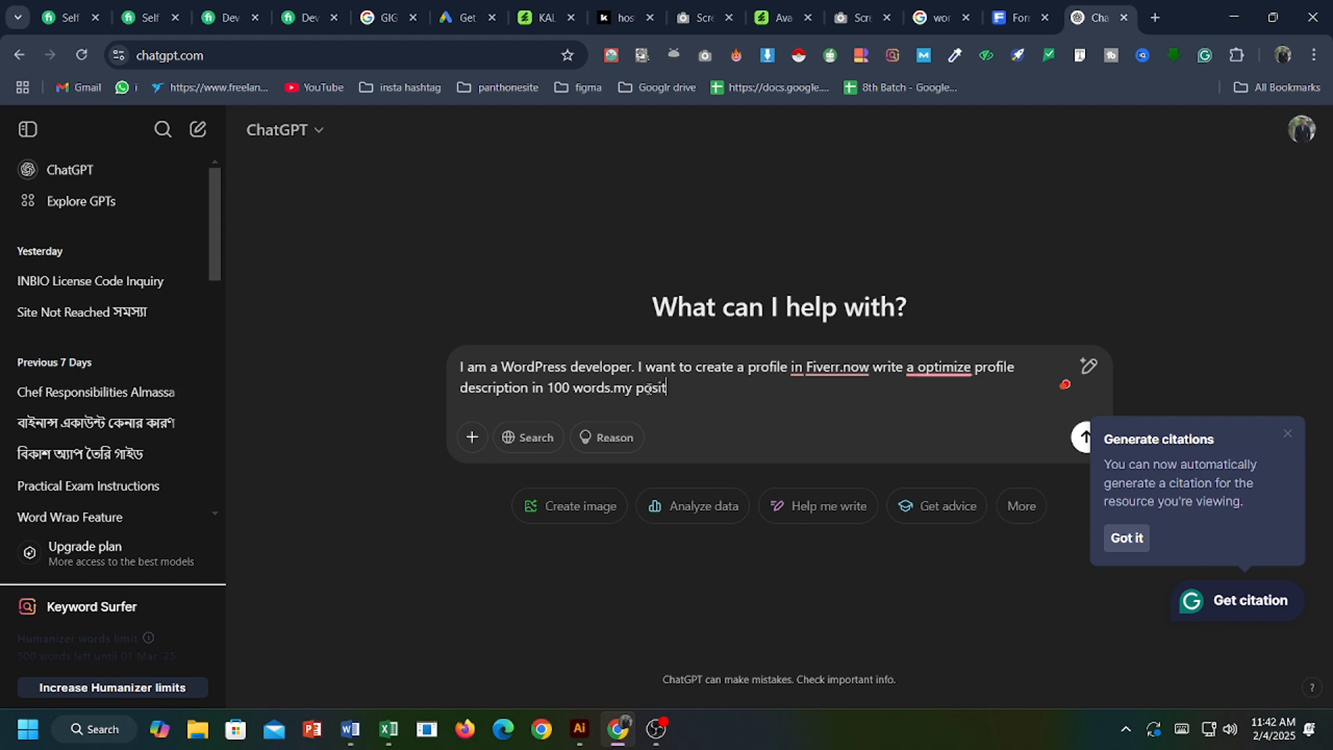
{"action": "type", "text": "ive keyword is"}
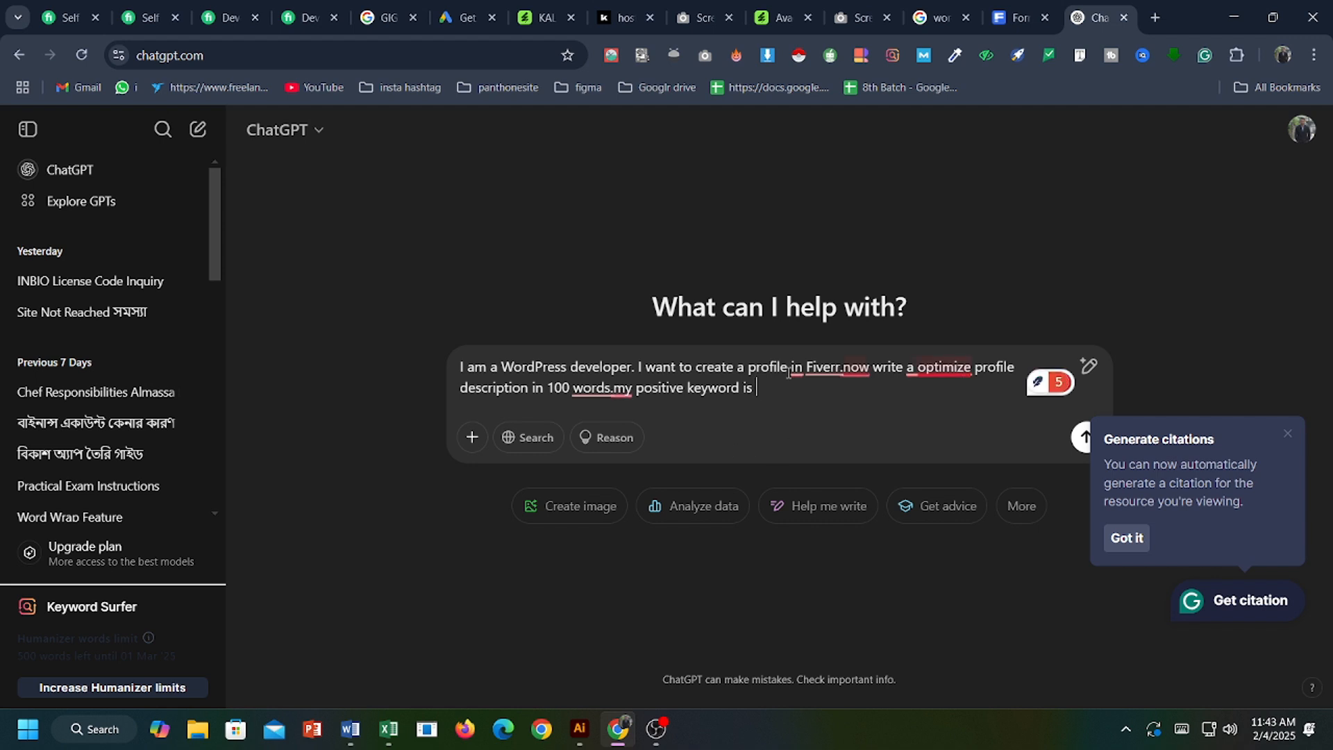
{"action": "mouse_move", "coordinate": [833, 368]}
{"action": "left_click", "coordinate": [837, 415]}
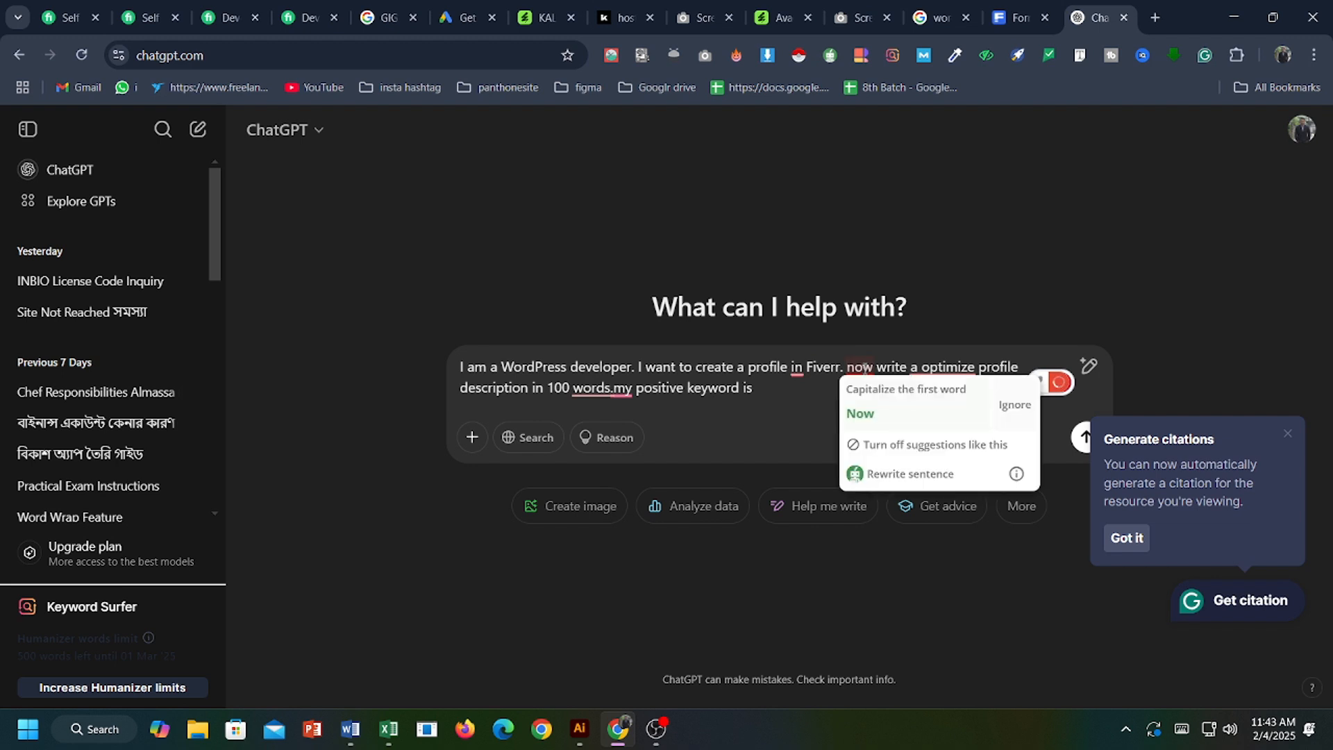
{"action": "left_click", "coordinate": [860, 415]}
{"action": "mouse_move", "coordinate": [947, 368]}
{"action": "left_click", "coordinate": [964, 415]}
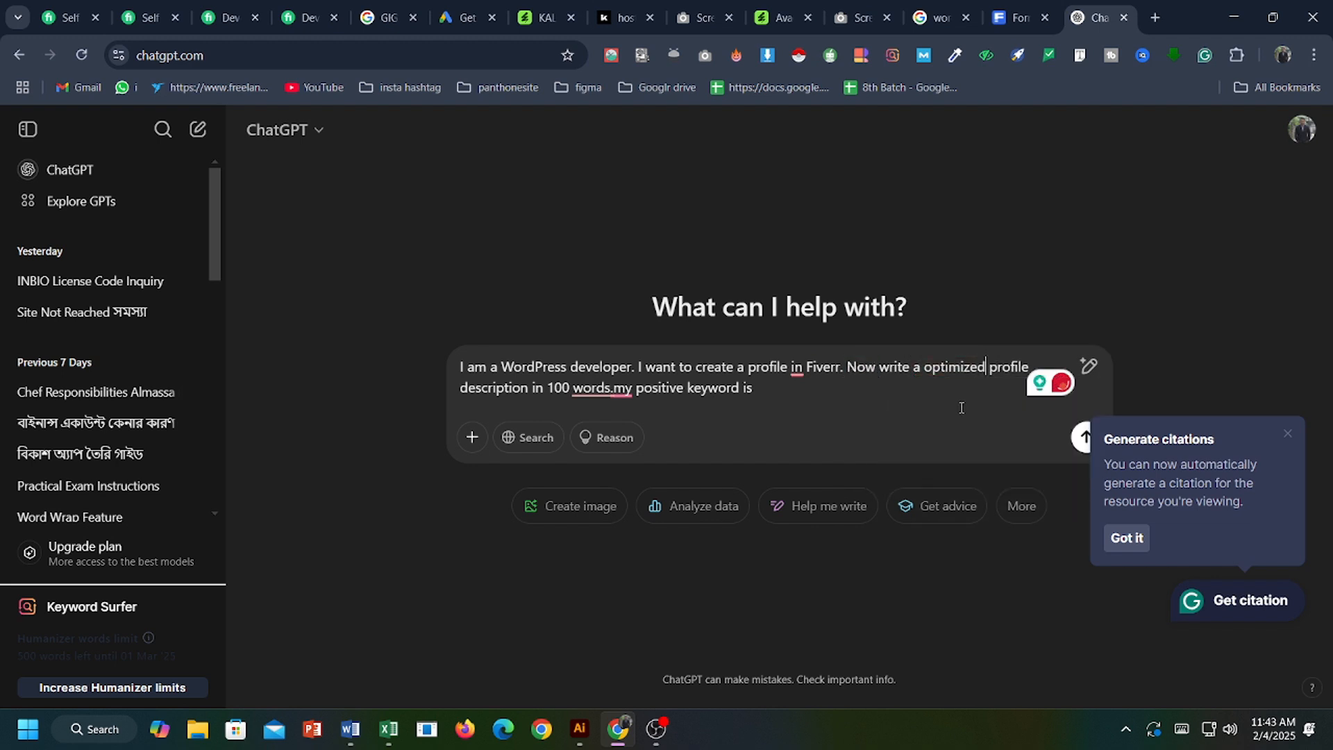
{"action": "mouse_move", "coordinate": [622, 394]}
{"action": "left_click", "coordinate": [637, 418]}
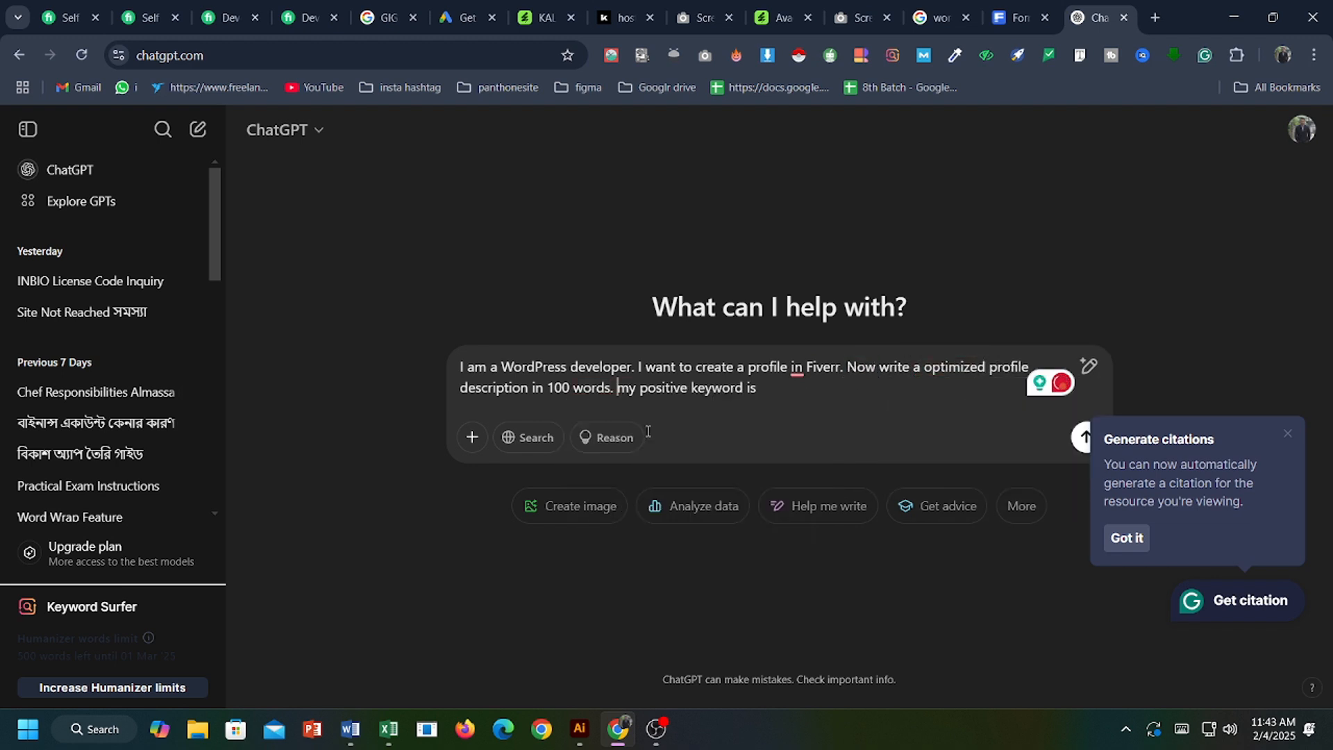
{"action": "mouse_move", "coordinate": [793, 362]}
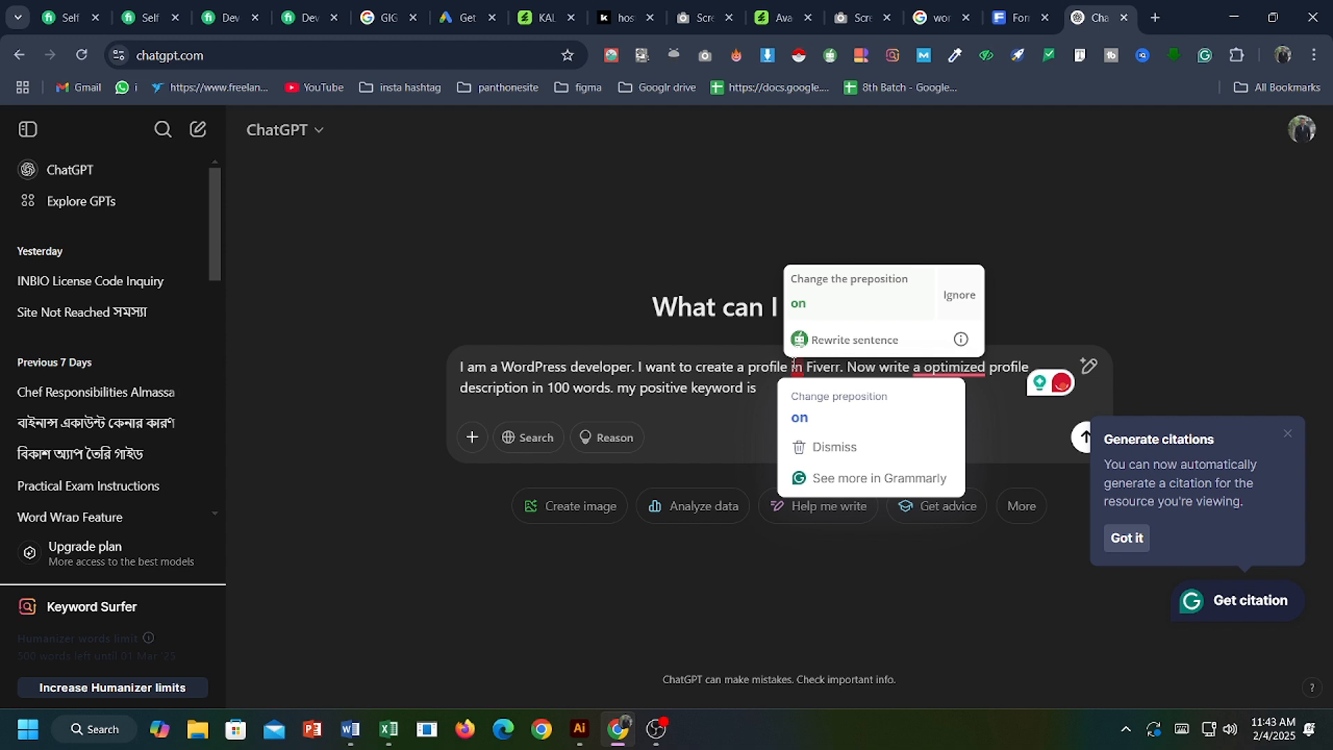
{"action": "left_click", "coordinate": [799, 417]}
{"action": "mouse_move", "coordinate": [954, 368]}
{"action": "left_click", "coordinate": [957, 410]}
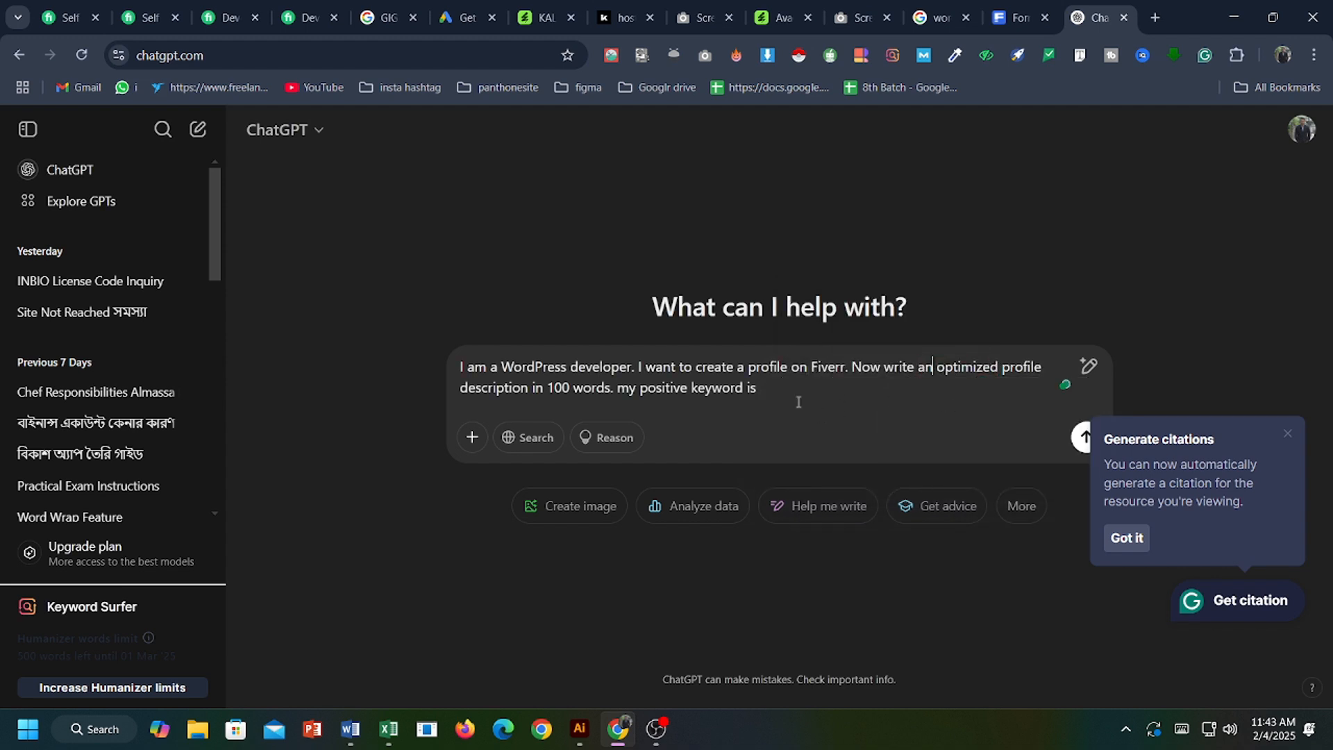
Complete the keyword sentence with "Wordpress developer, e commerce site" and "woo-commerce".
{"action": "type", "text": "word is Wordpress developer"}
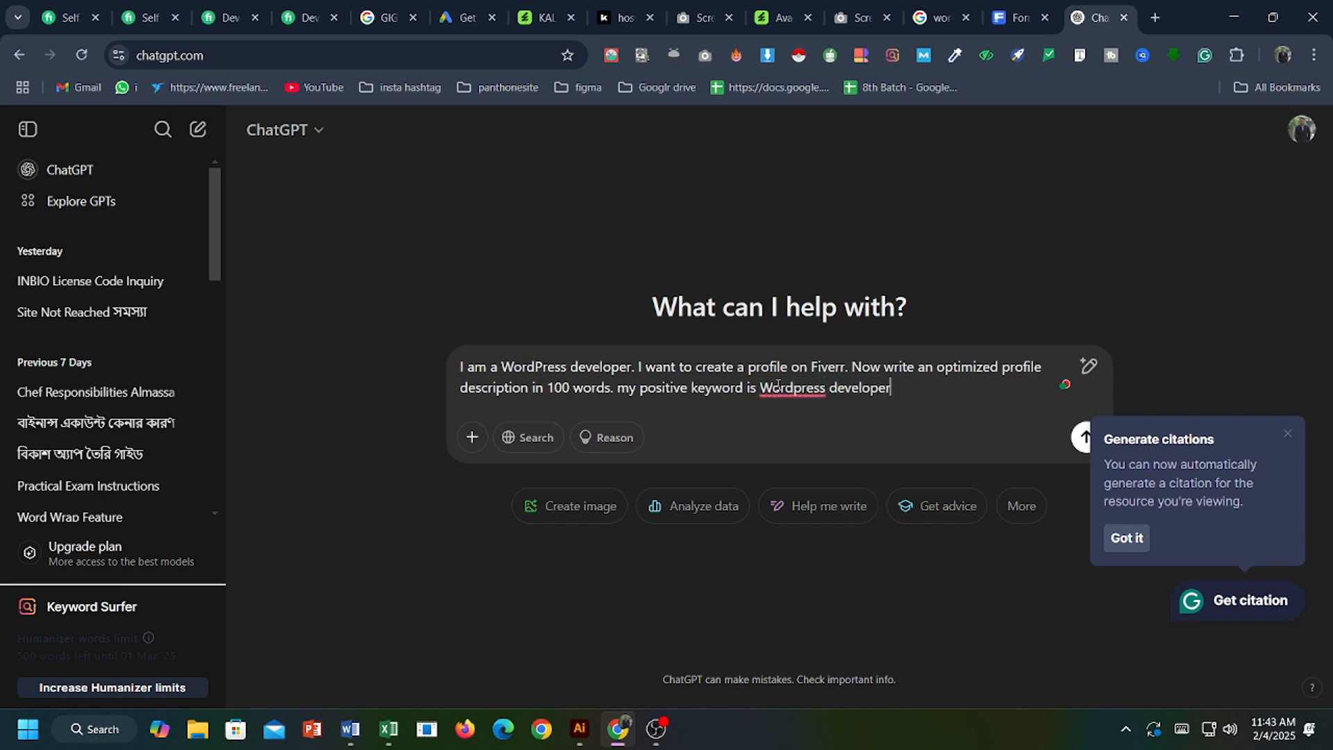
{"action": "type", "text": ",e commerce site "}
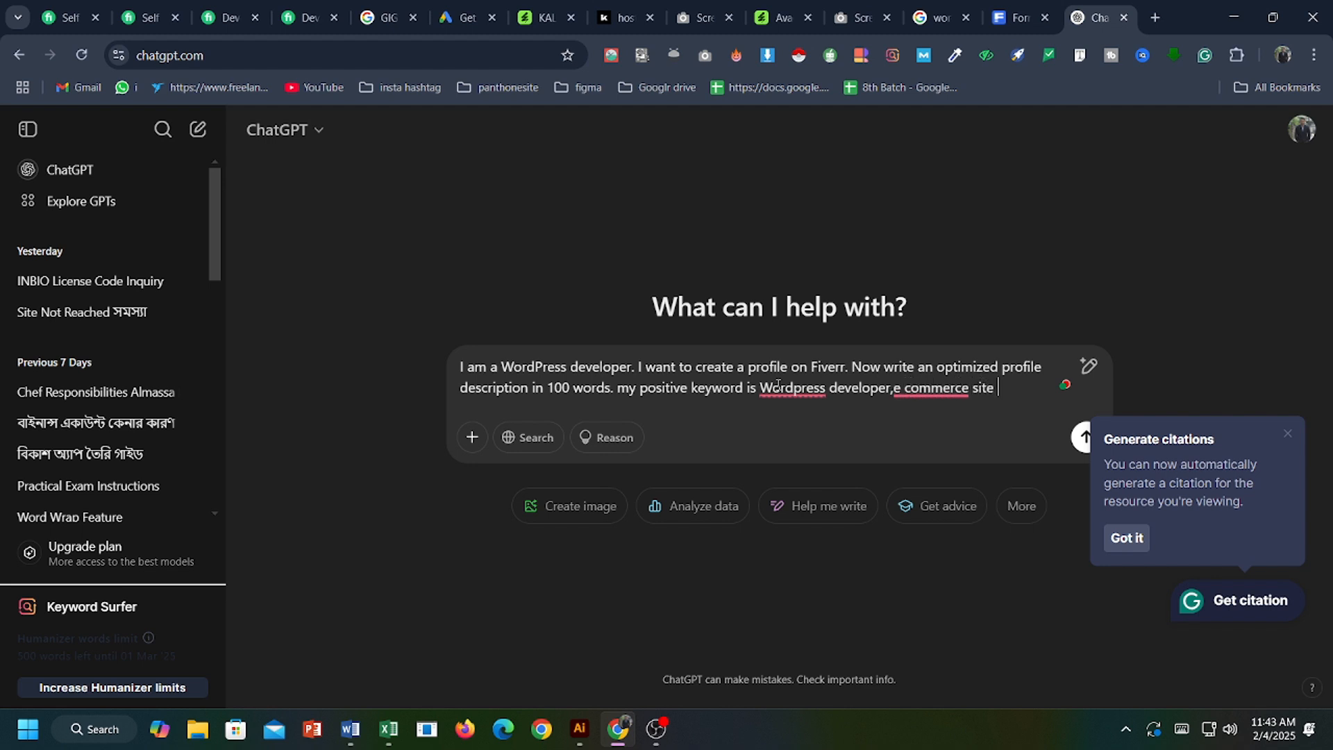
{"action": "type", "text": ".woo-com"}
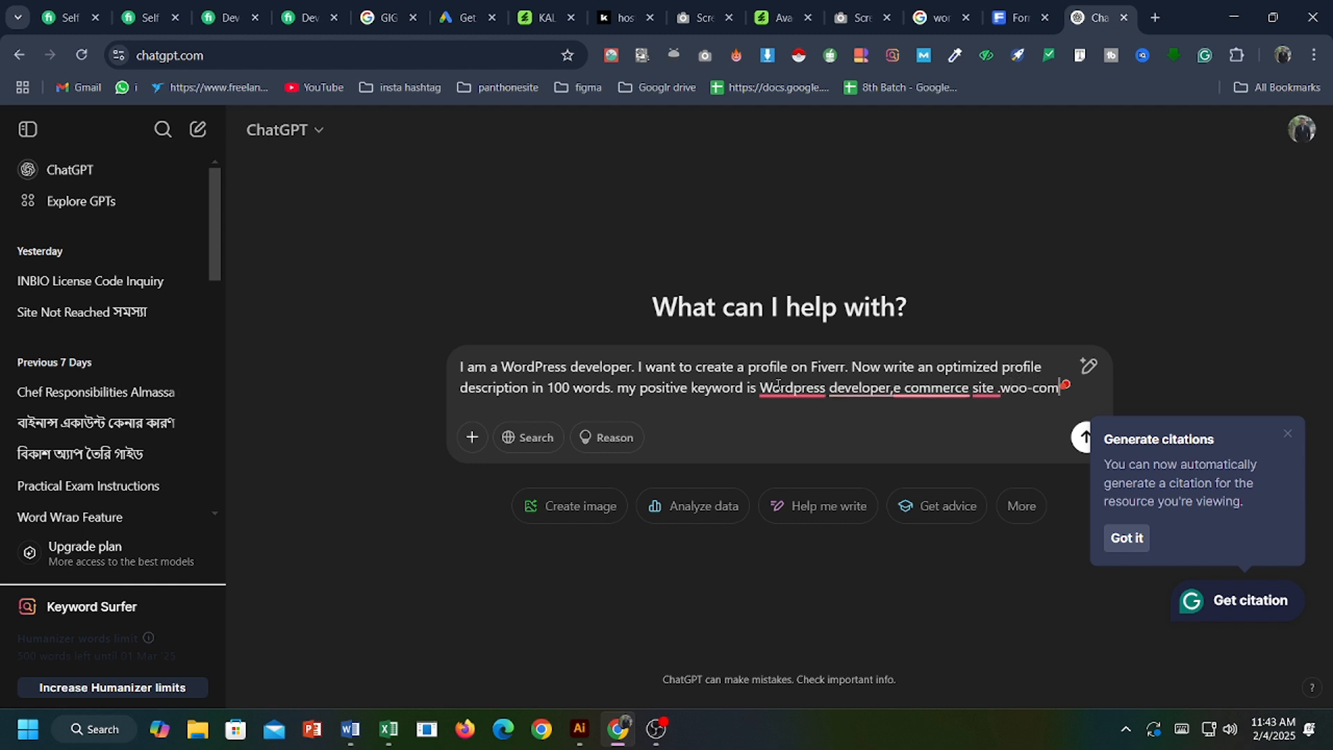
{"action": "type", "text": "merce"}
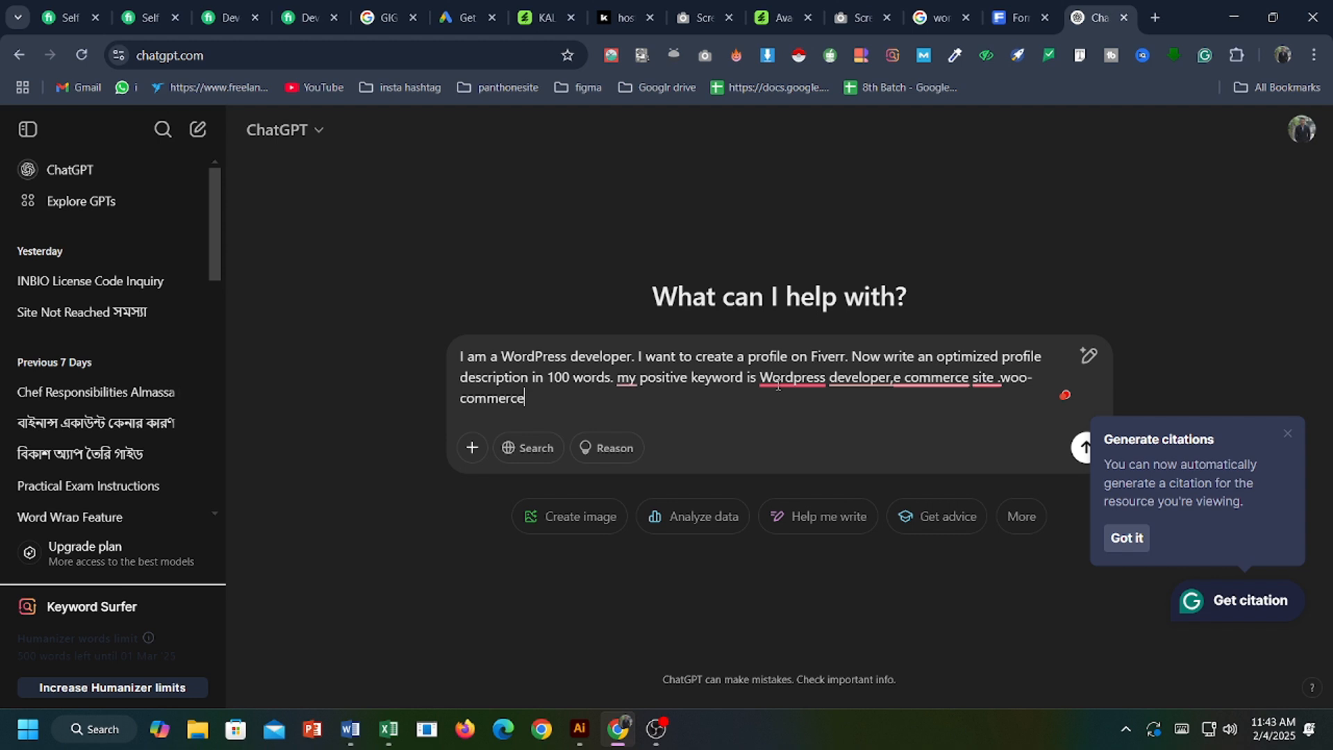
Accept the suggested corrections in the keyword list for "WordPress", ", e-commerce" and the spacing around the period after "site".
{"action": "mouse_move", "coordinate": [777, 386]}
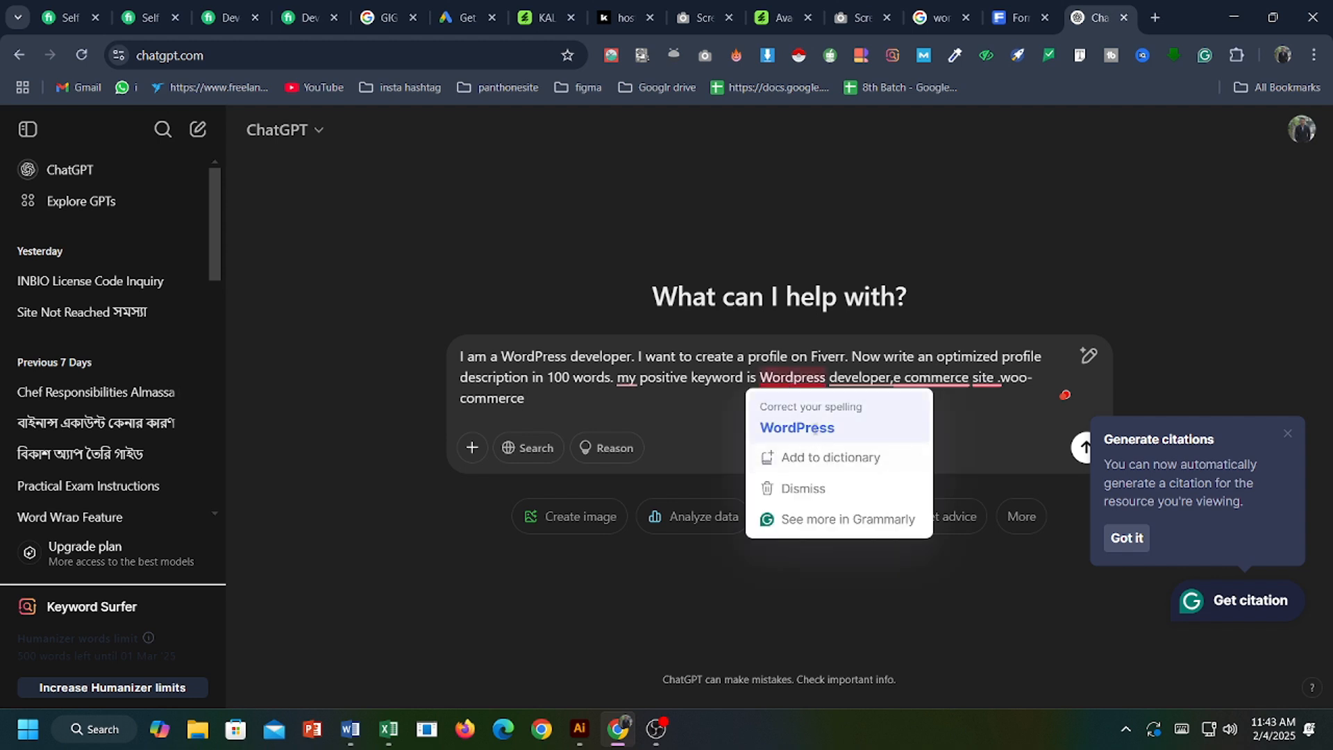
{"action": "left_click", "coordinate": [799, 425]}
{"action": "mouse_move", "coordinate": [929, 373]}
{"action": "left_click", "coordinate": [938, 428]}
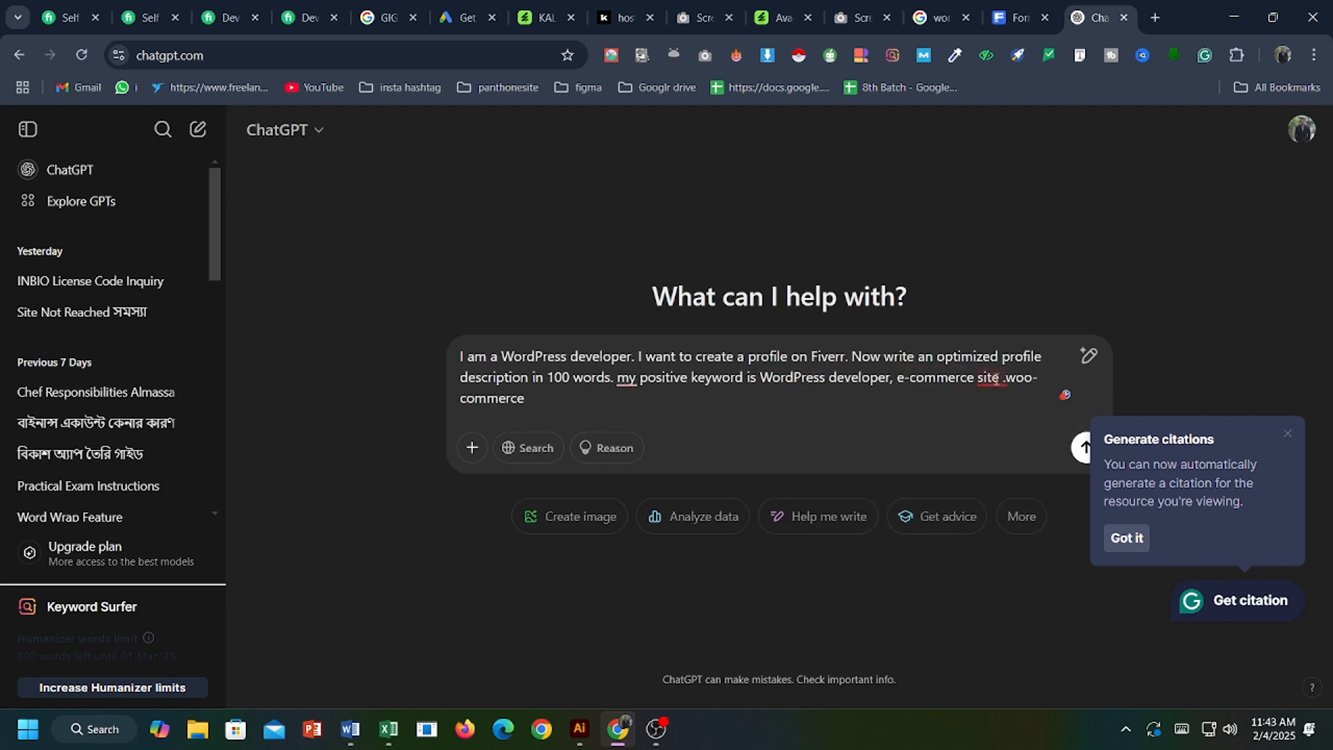
{"action": "mouse_move", "coordinate": [987, 378]}
{"action": "left_click", "coordinate": [995, 420]}
Capture a screen snip of the prompt area and send the prompt to ChatGPT.
{"action": "key", "text": "super+shift+s"}
{"action": "left_click_drag", "start_coordinate": [359, 287], "coordinate": [1166, 503]}
{"action": "left_click", "coordinate": [1076, 450]}
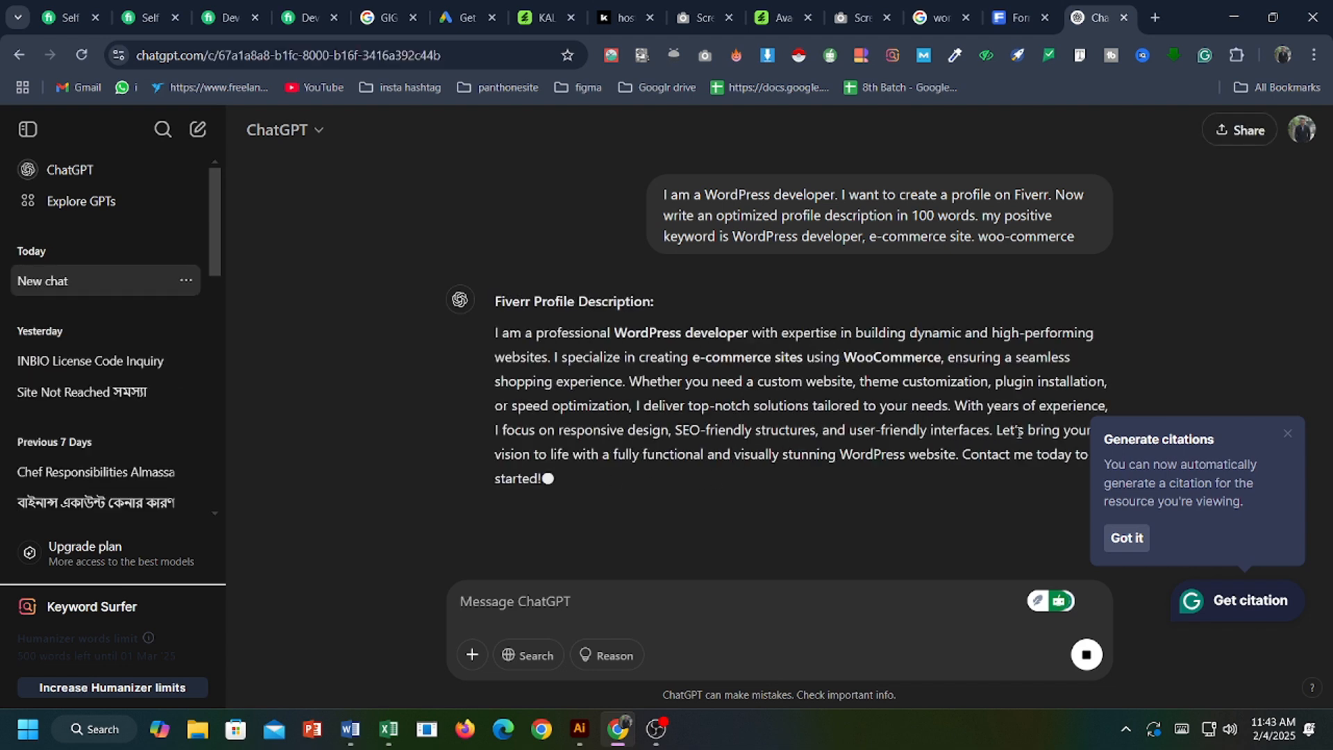
Dismiss the Generate citations pop-up and select the generated Fiverr profile description paragraph.
{"action": "left_click", "coordinate": [1288, 433]}
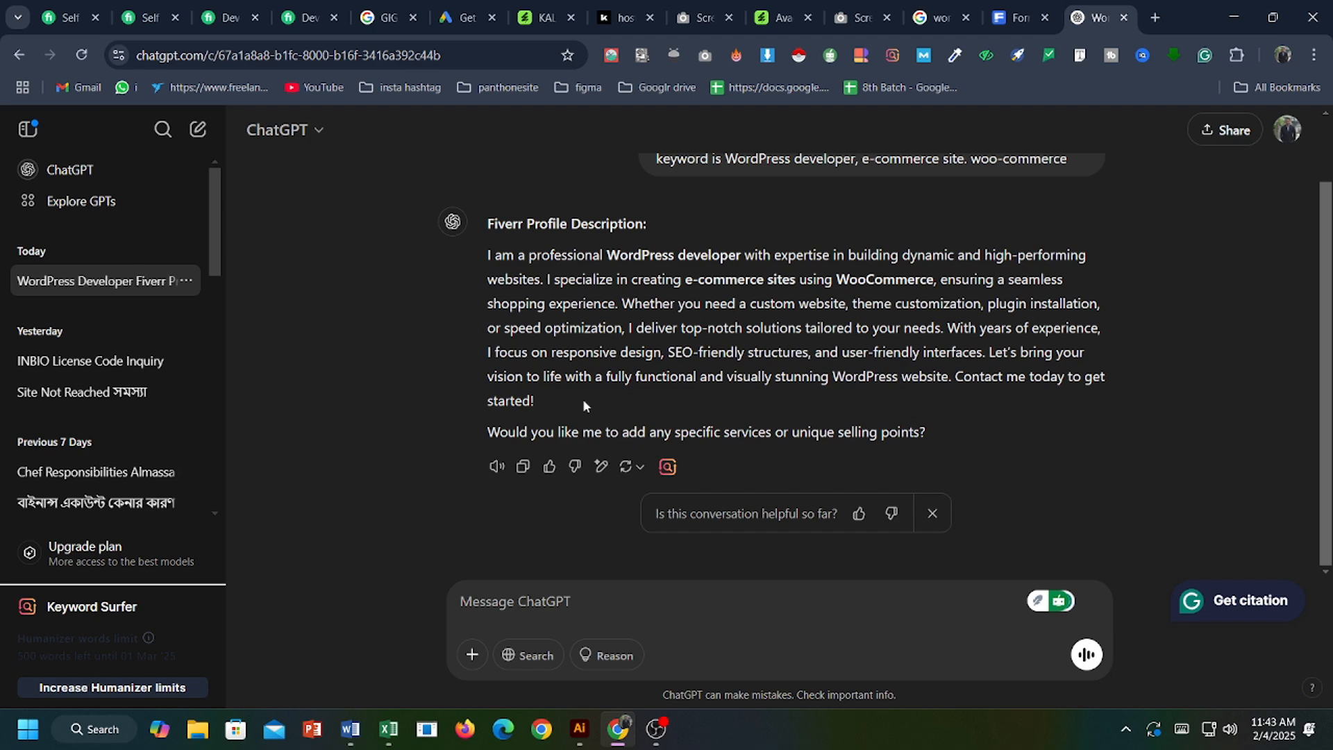
{"action": "scroll", "coordinate": [581, 399], "scroll_direction": "up", "scroll_amount": 1}
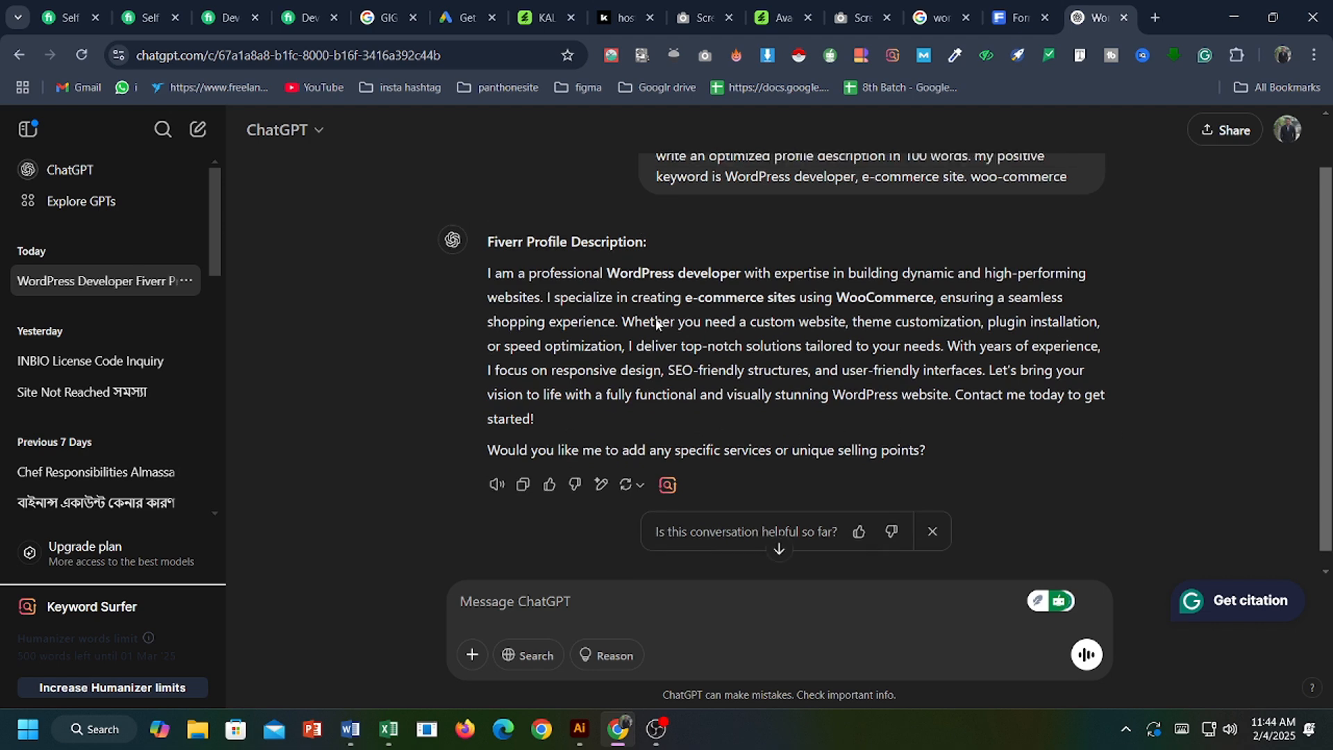
{"action": "left_click_drag", "start_coordinate": [477, 329], "coordinate": [634, 469]}
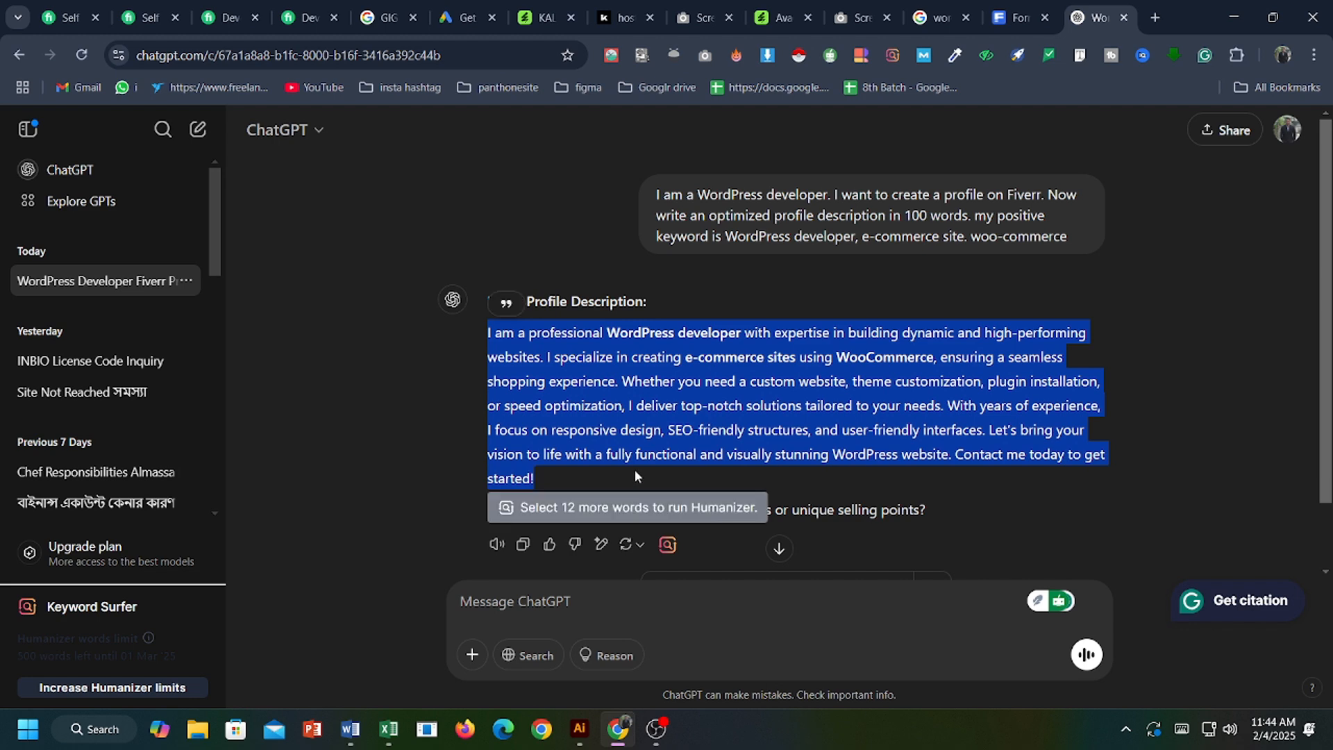
Return to the Fiverr profile editing page and review its sections from About down to Skills and expertise.
{"action": "left_click", "coordinate": [69, 18]}
{"action": "scroll", "coordinate": [197, 442], "scroll_direction": "down", "scroll_amount": 2}
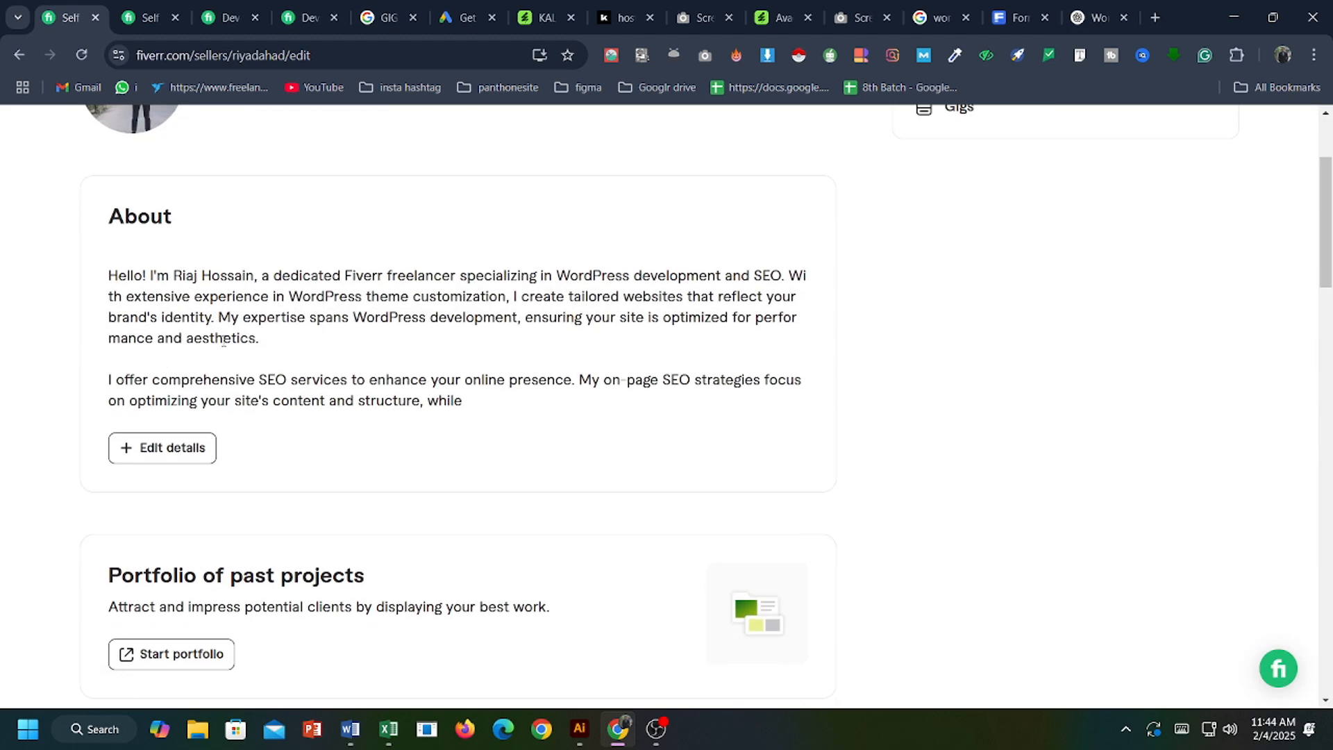
{"action": "scroll", "coordinate": [223, 340], "scroll_direction": "down", "scroll_amount": 7}
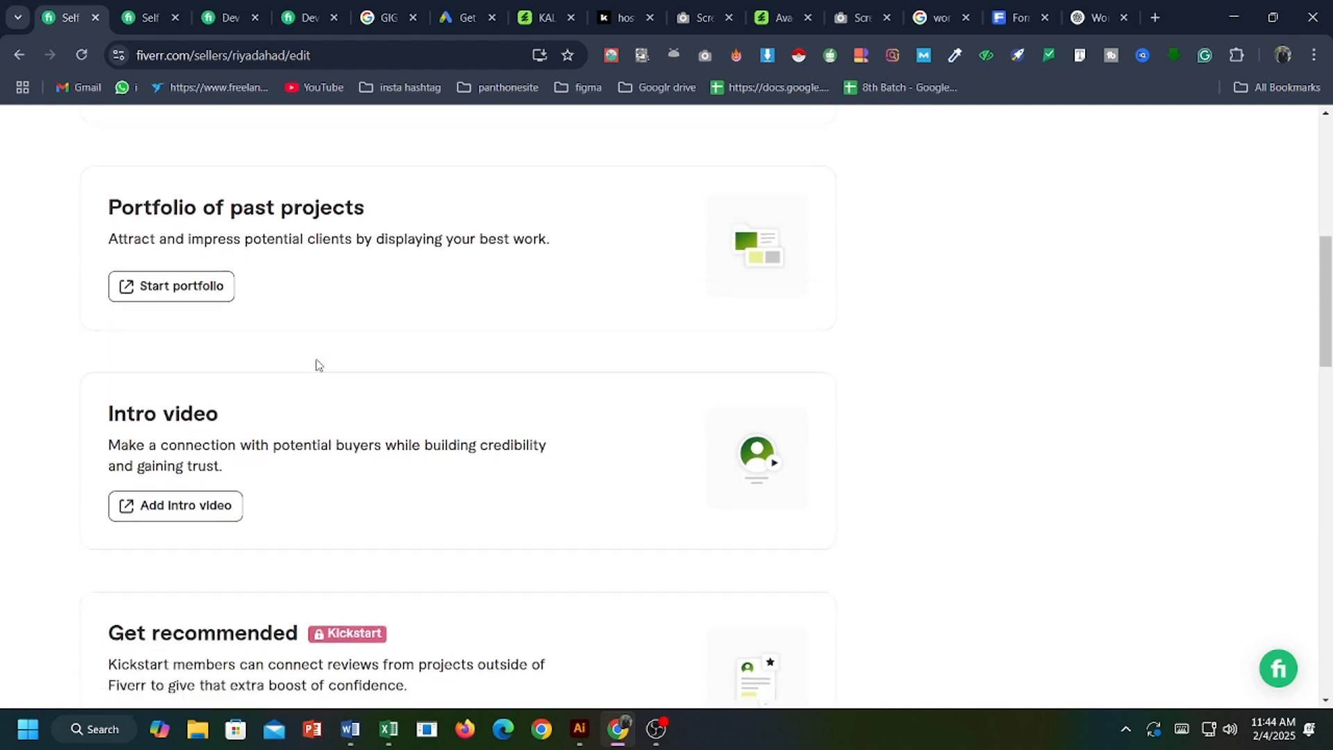
{"action": "scroll", "coordinate": [231, 404], "scroll_direction": "down", "scroll_amount": 12}
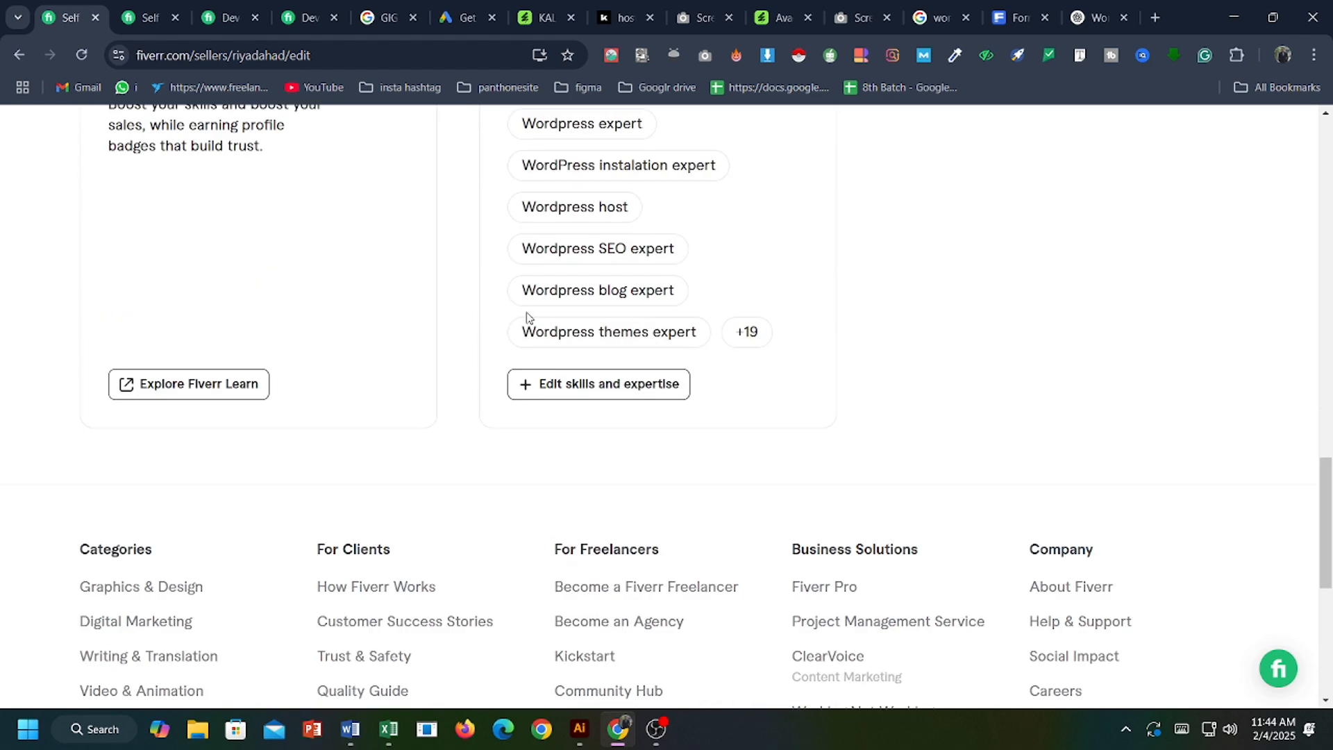
{"action": "scroll", "coordinate": [232, 390], "scroll_direction": "up", "scroll_amount": 3}
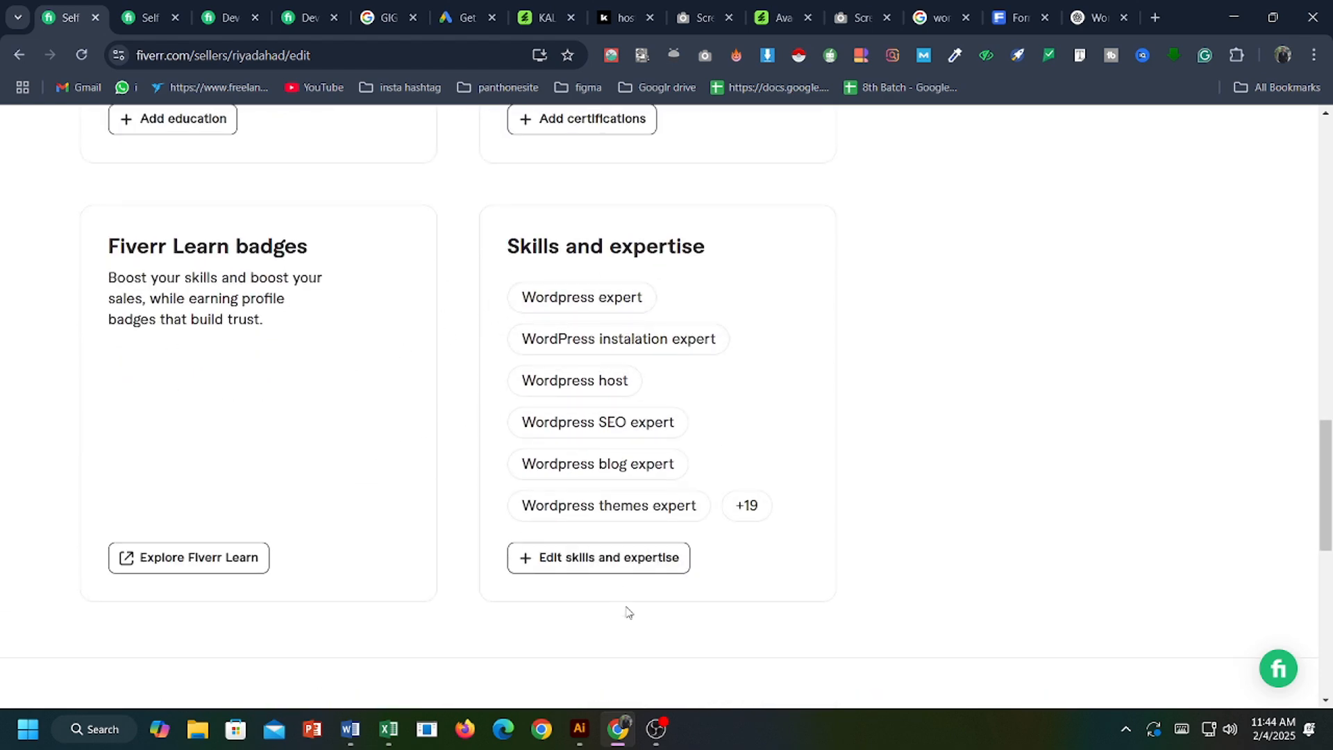
Open the Skills and expertise section for editing and review the skills already listed with their experience levels.
{"action": "scroll", "coordinate": [680, 392], "scroll_direction": "up", "scroll_amount": 1}
{"action": "scroll", "coordinate": [646, 476], "scroll_direction": "down", "scroll_amount": 2}
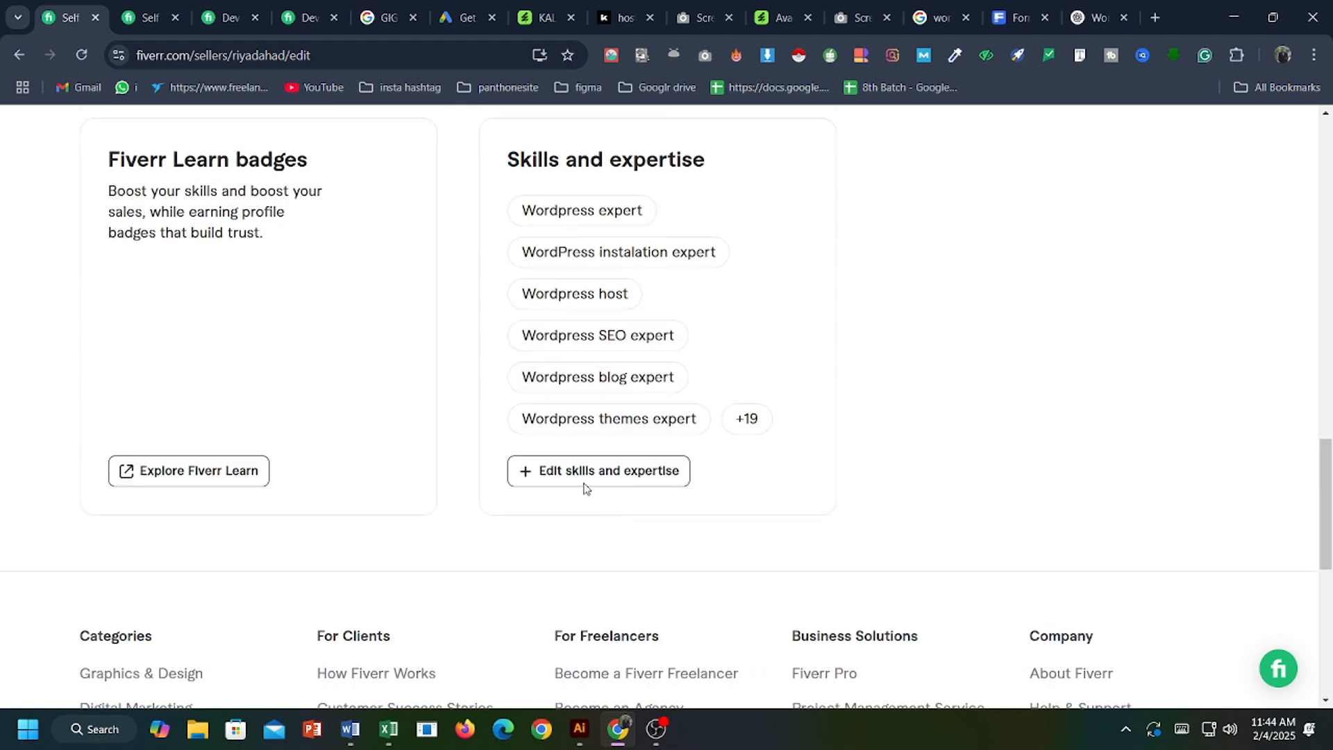
{"action": "left_click", "coordinate": [578, 479]}
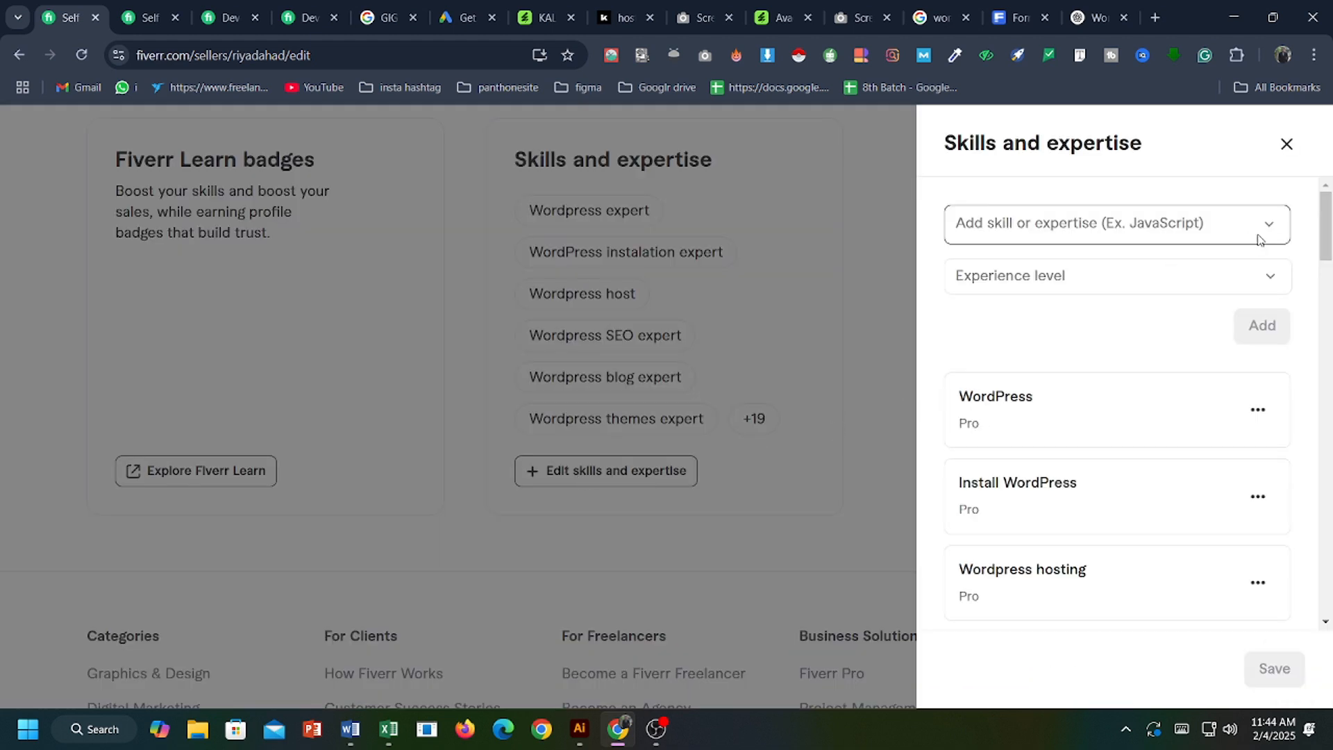
{"action": "left_click", "coordinate": [1124, 219]}
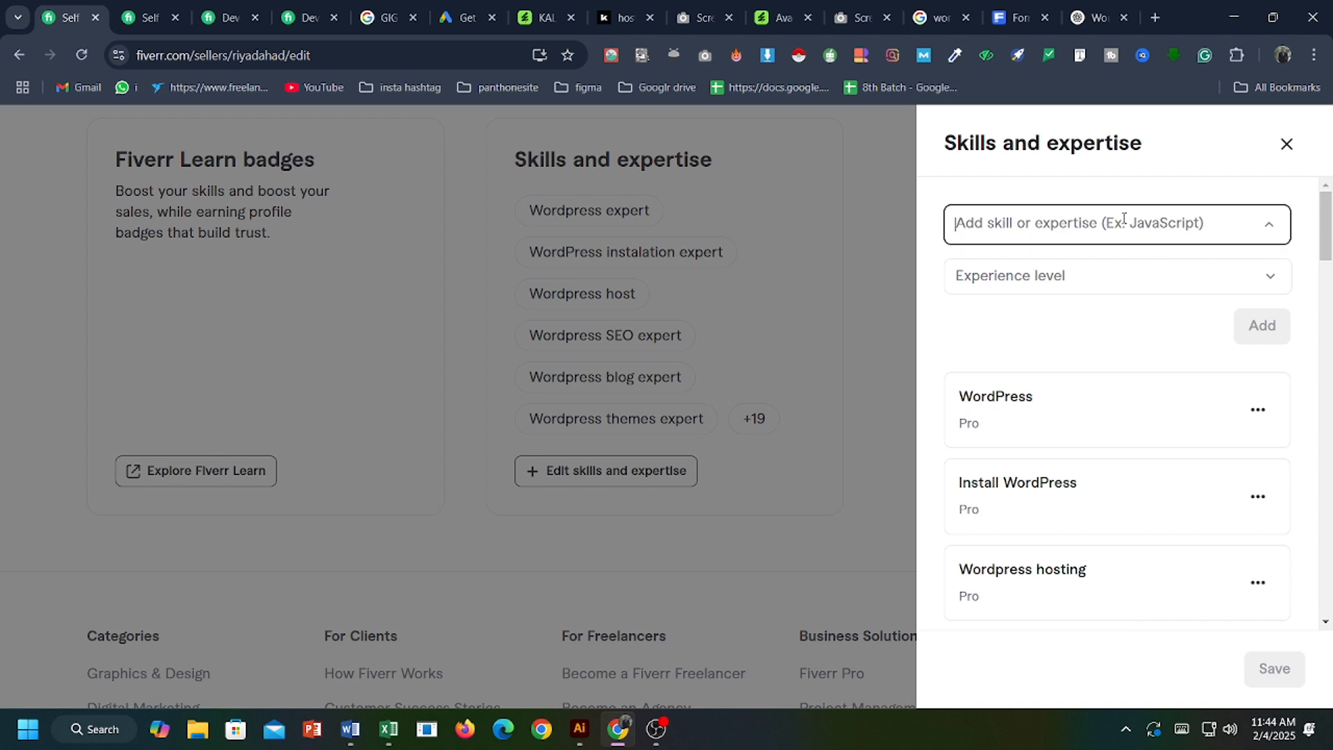
{"action": "scroll", "coordinate": [1121, 441], "scroll_direction": "down", "scroll_amount": 2}
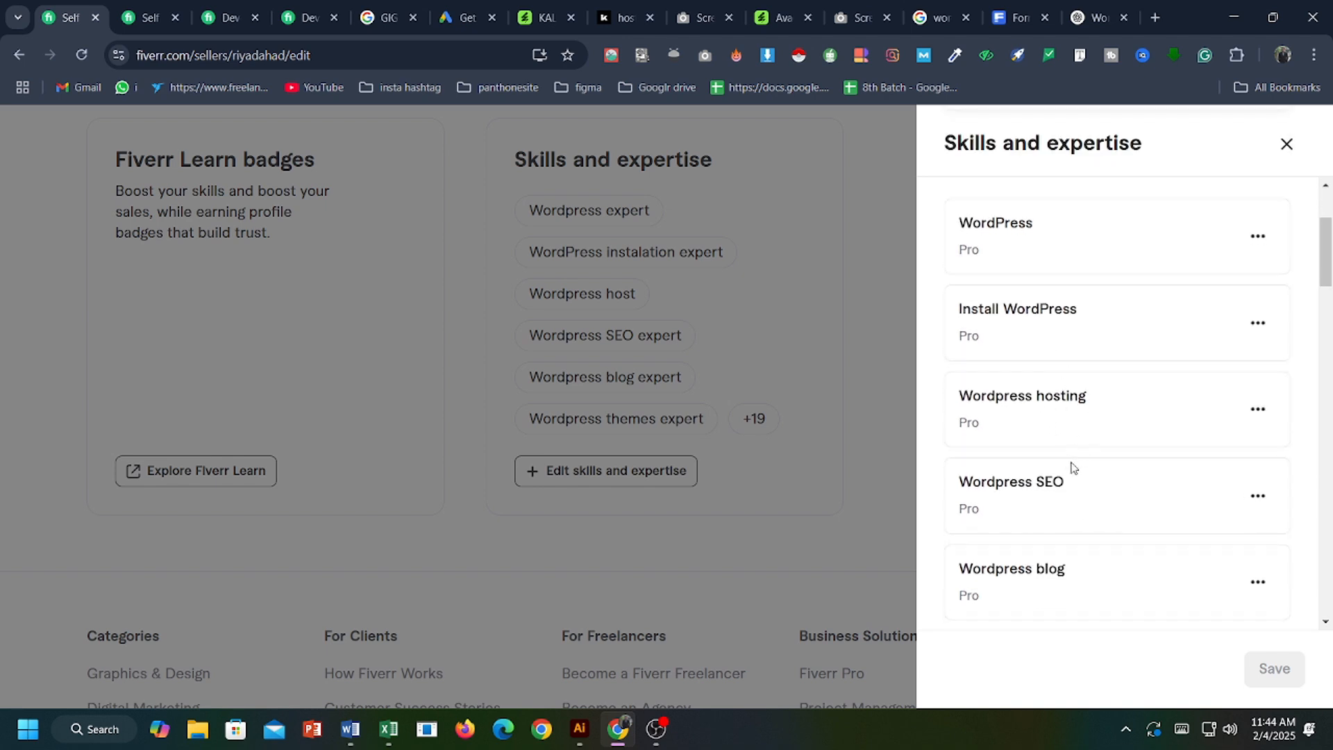
{"action": "scroll", "coordinate": [1072, 478], "scroll_direction": "down", "scroll_amount": 1}
{"action": "scroll", "coordinate": [1058, 426], "scroll_direction": "down", "scroll_amount": 6}
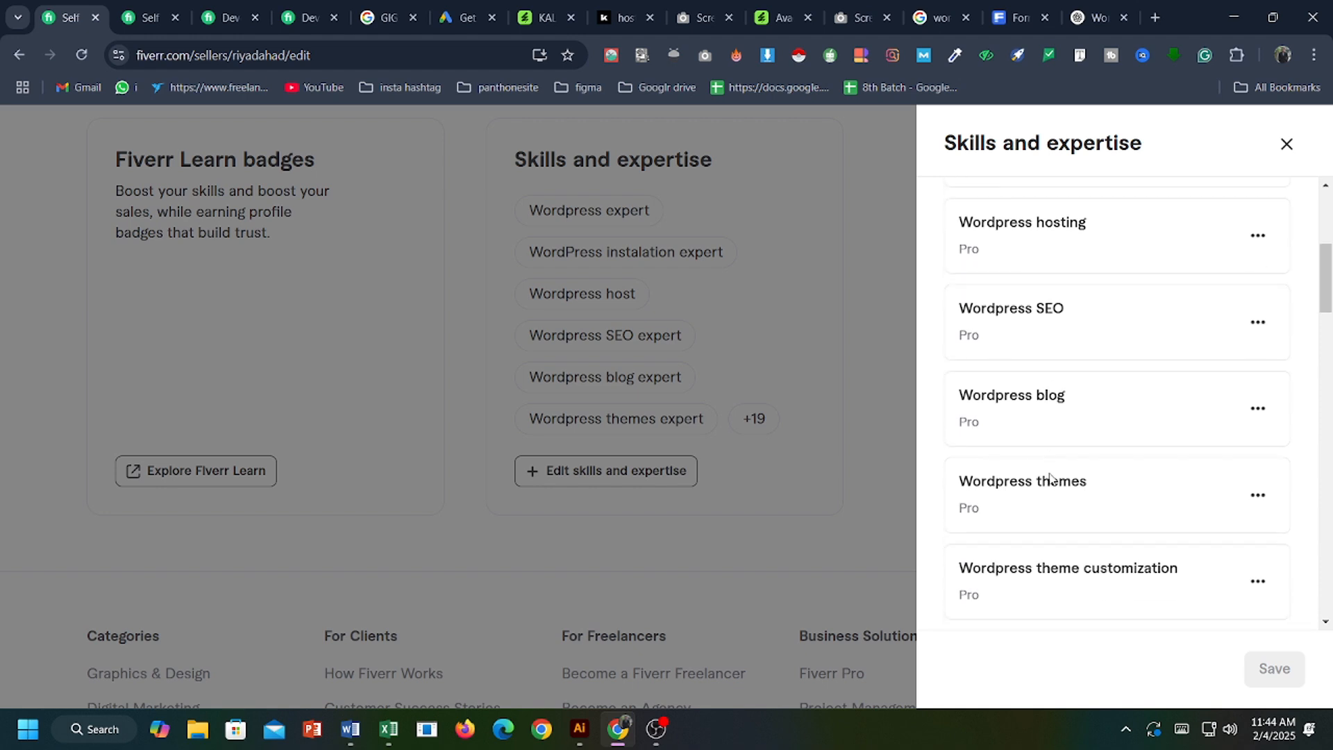
{"action": "scroll", "coordinate": [1057, 462], "scroll_direction": "down", "scroll_amount": 9}
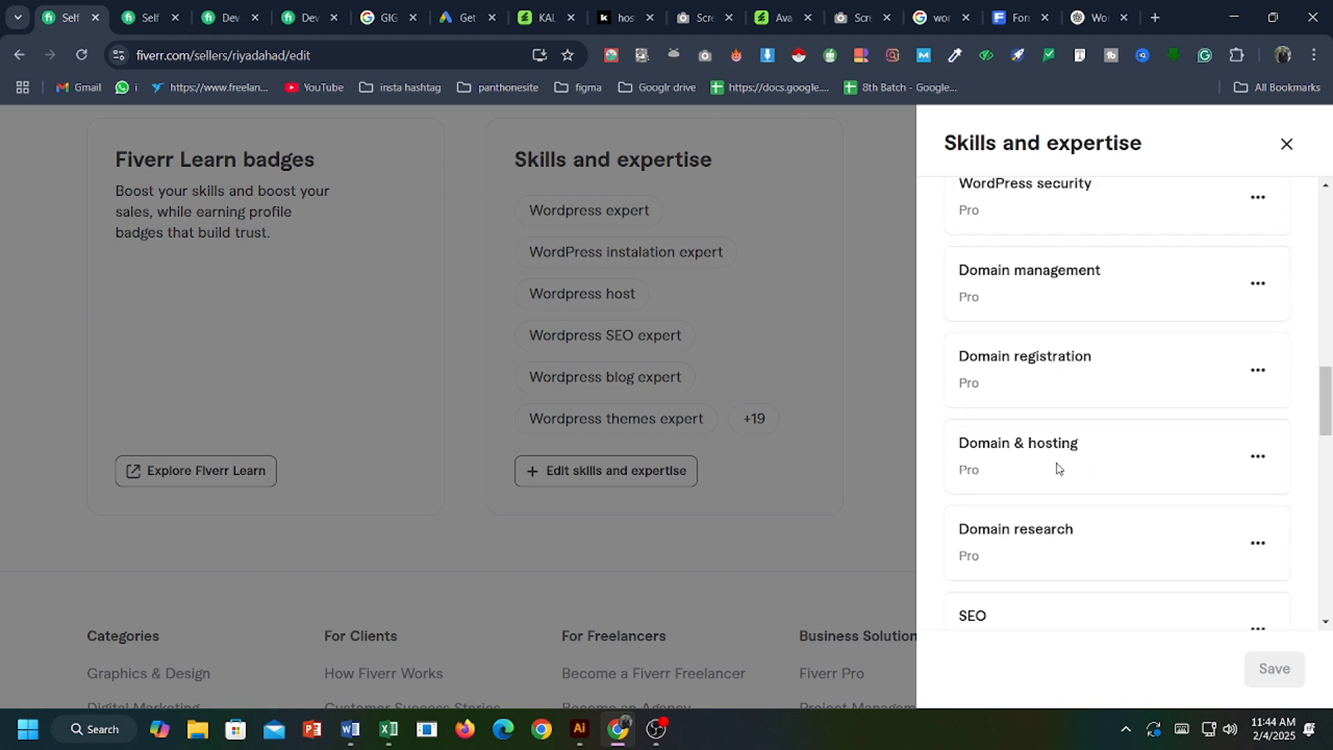
{"action": "scroll", "coordinate": [1056, 468], "scroll_direction": "down", "scroll_amount": 9}
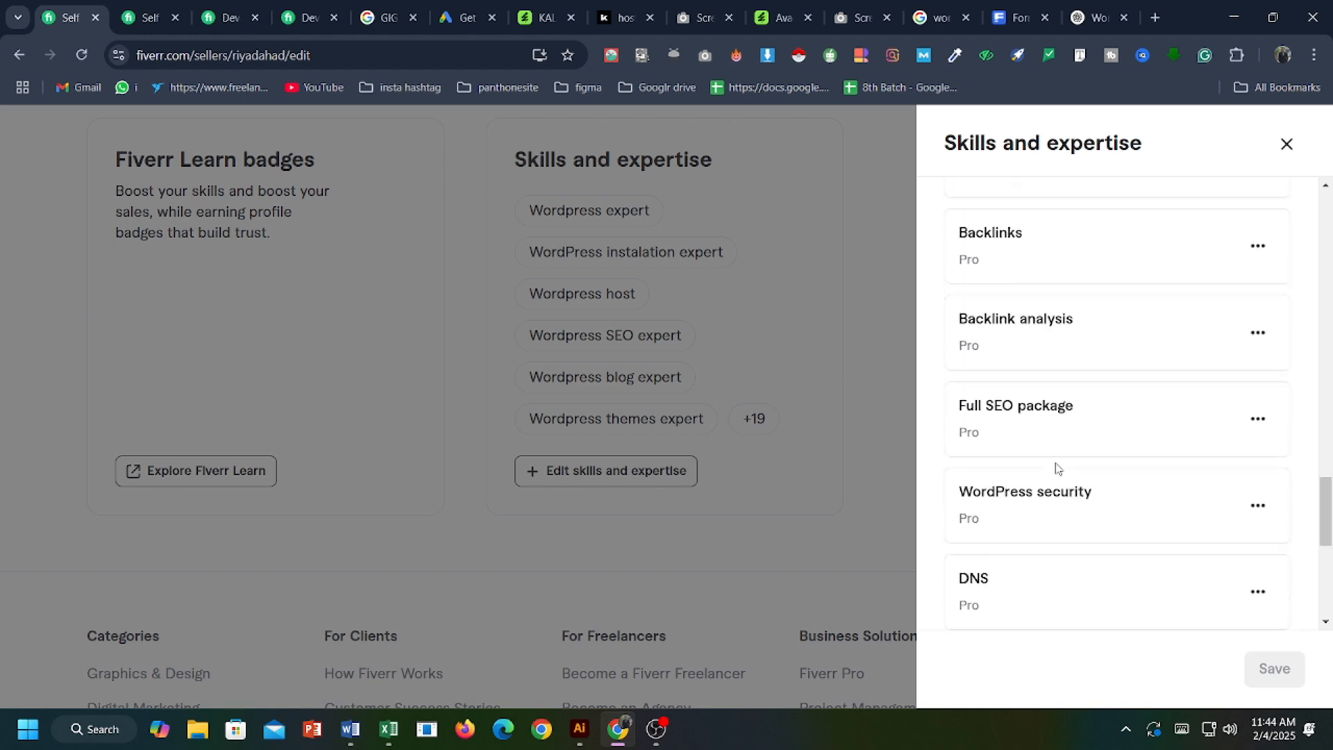
{"action": "scroll", "coordinate": [1052, 465], "scroll_direction": "up", "scroll_amount": 20}
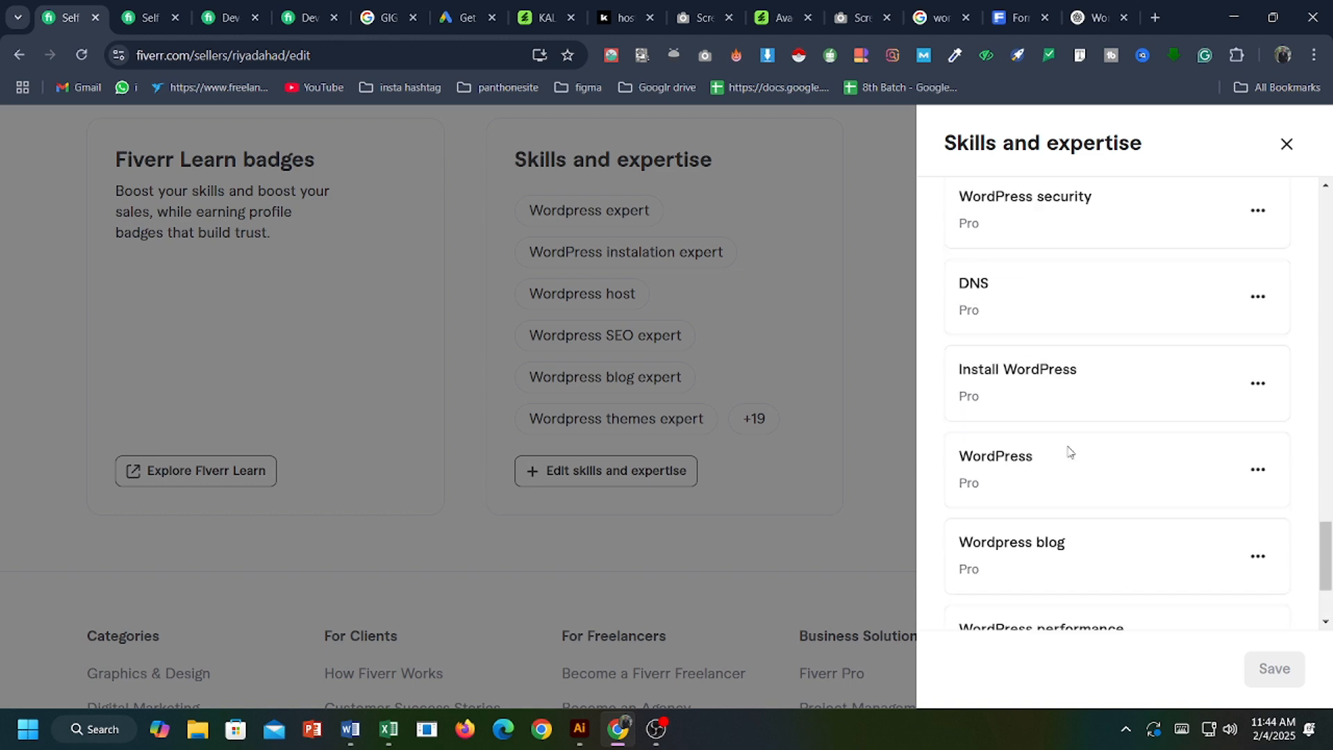
{"action": "scroll", "coordinate": [1062, 401], "scroll_direction": "up", "scroll_amount": 3}
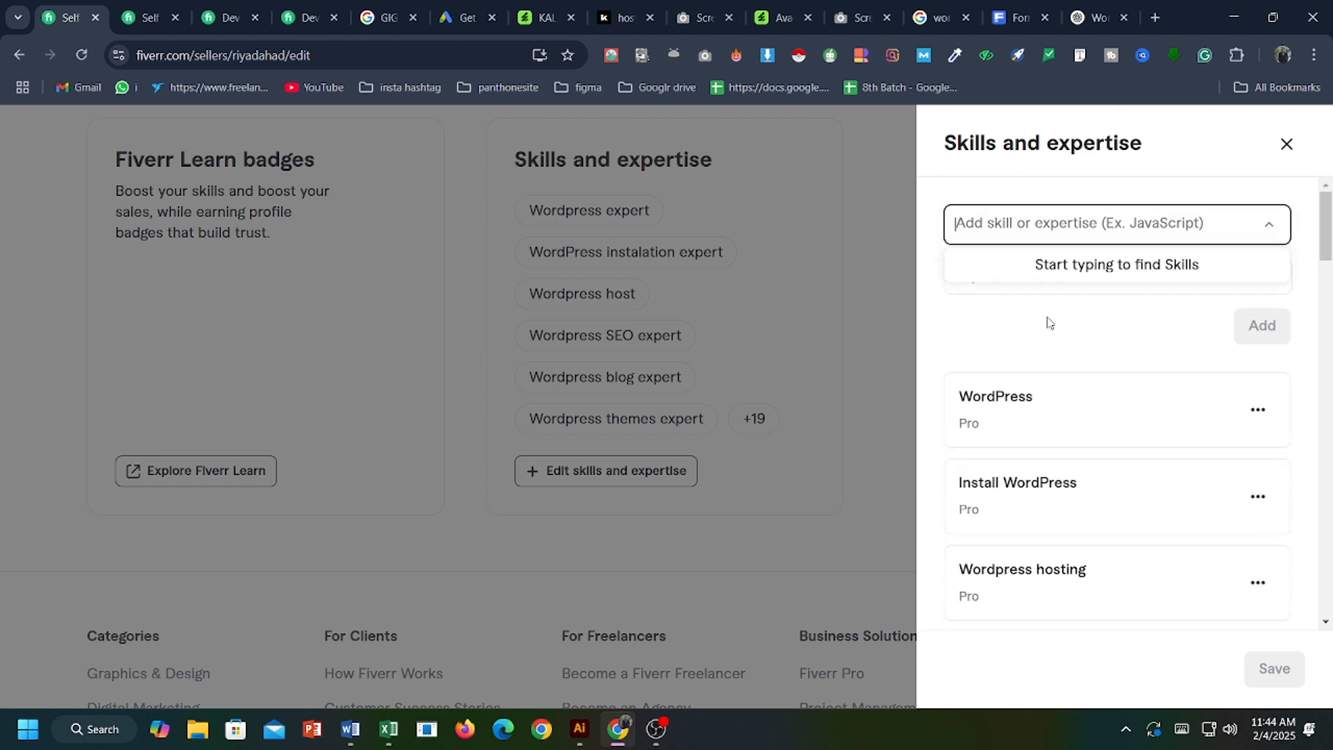
Try to add the skill WordPress migration with the Pro experience level.
{"action": "left_click", "coordinate": [1043, 220]}
{"action": "type", "text": "wordpre"}
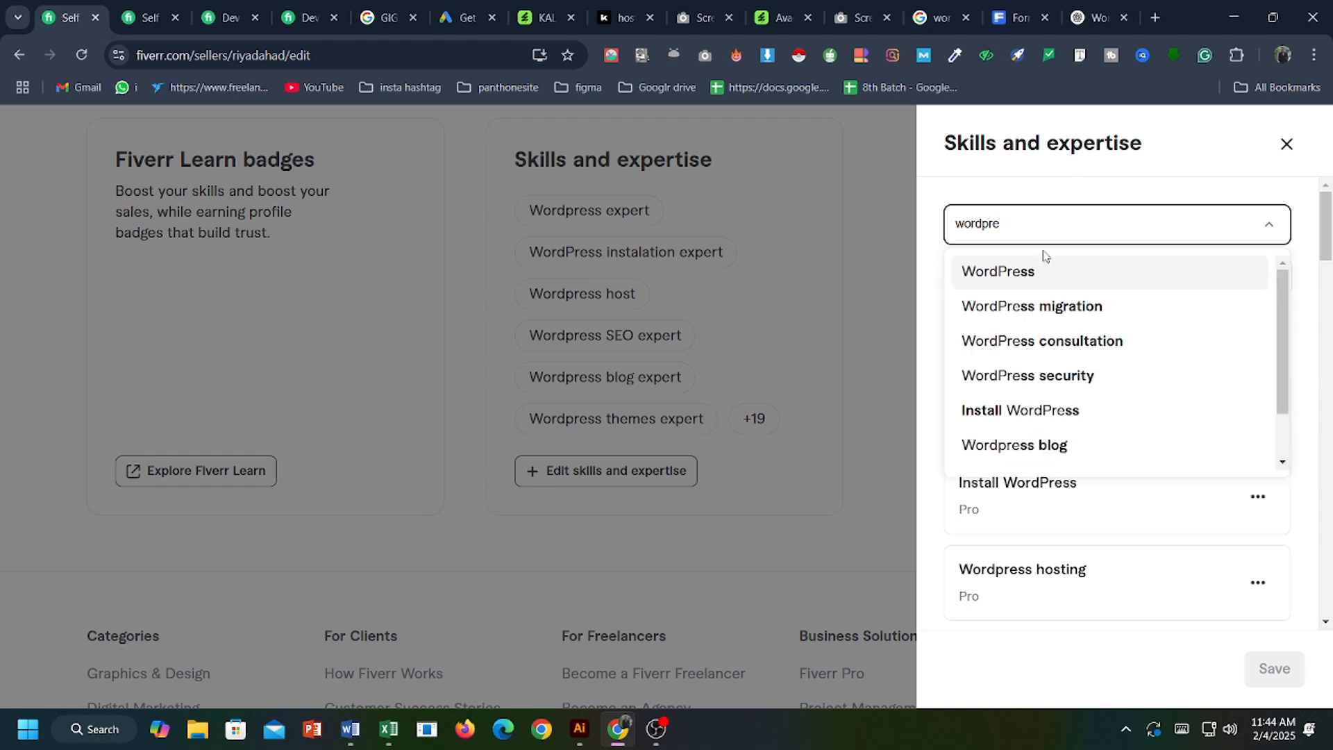
{"action": "left_click", "coordinate": [1041, 305]}
{"action": "left_click", "coordinate": [1057, 286]}
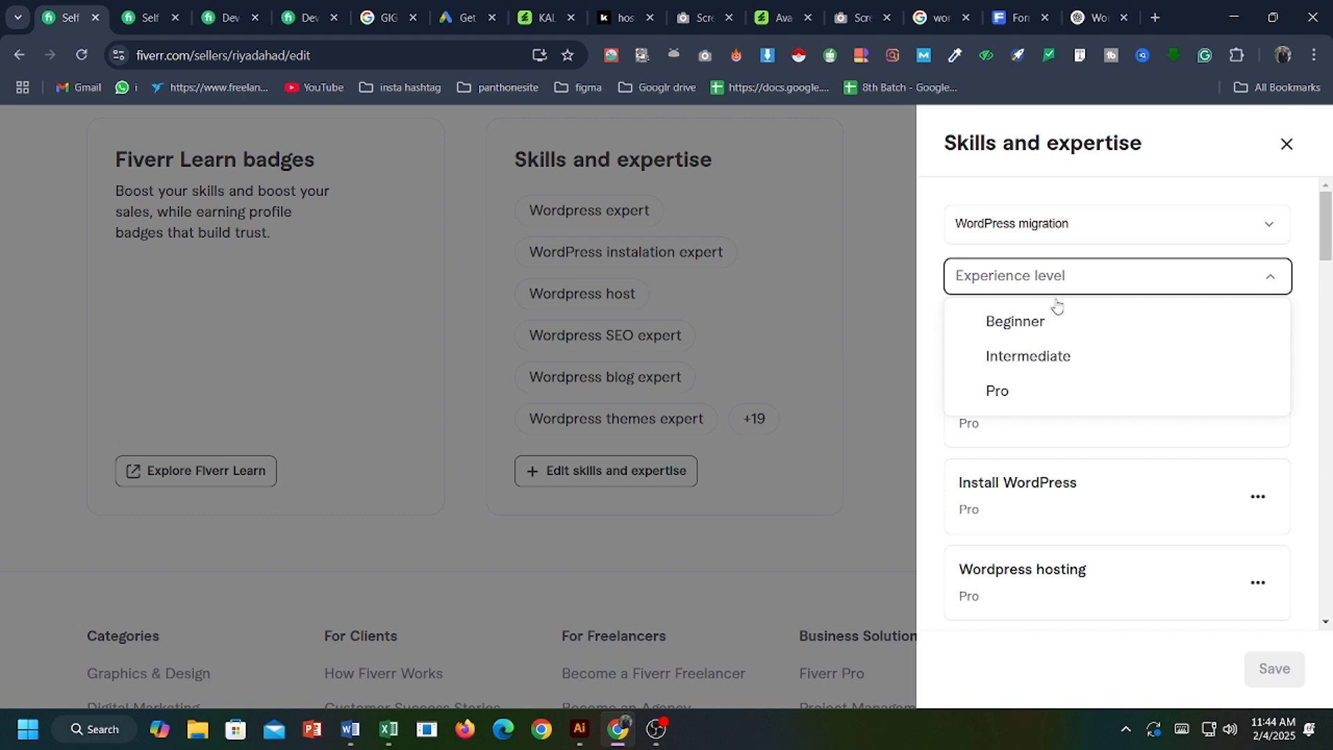
{"action": "left_click", "coordinate": [1062, 386]}
{"action": "left_click", "coordinate": [1246, 335]}
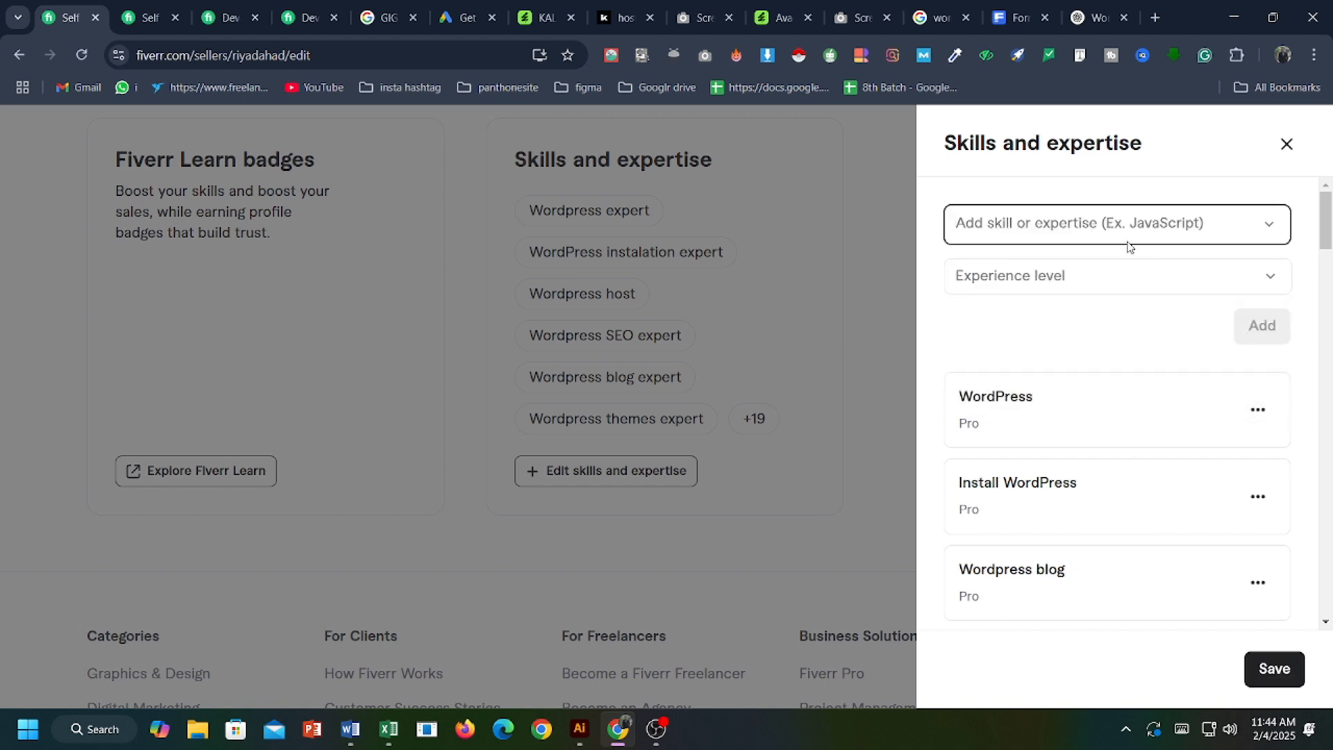
Leave the skills editor without saving the changes.
{"action": "left_click", "coordinate": [1112, 222]}
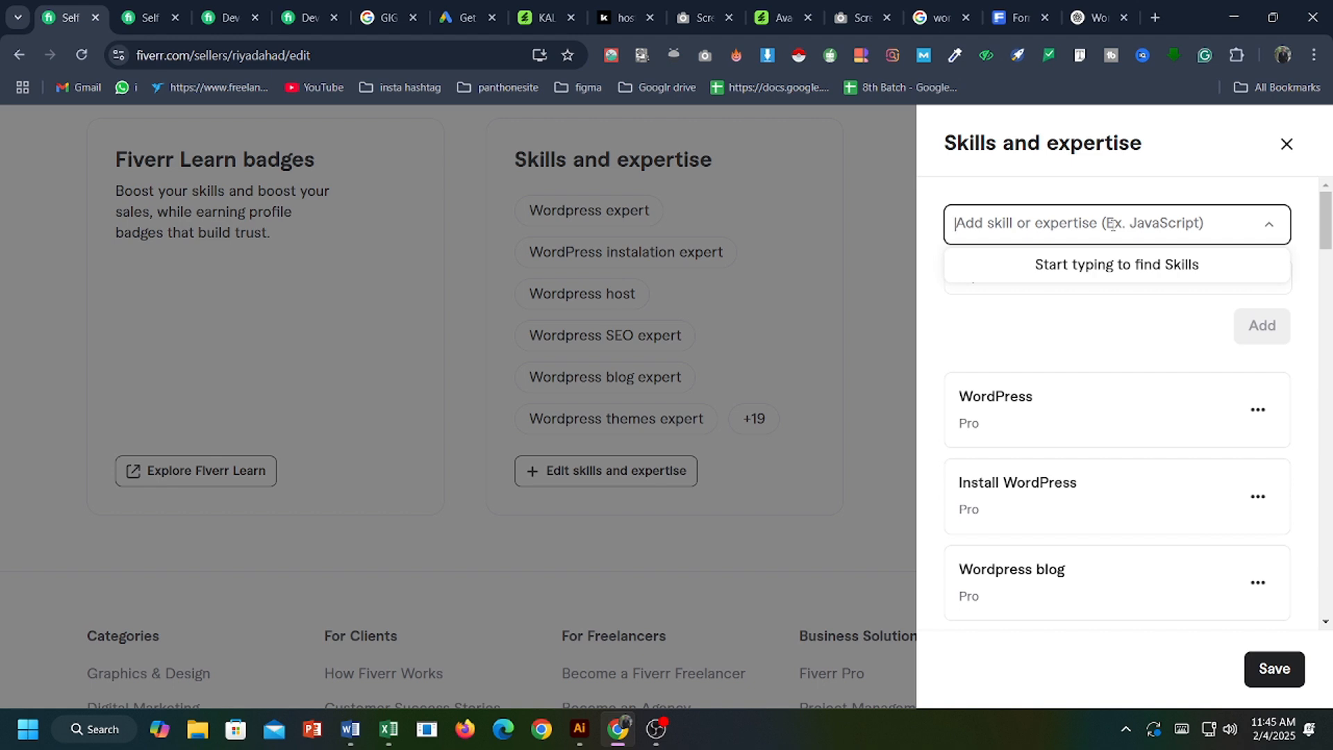
{"action": "left_click", "coordinate": [1286, 144]}
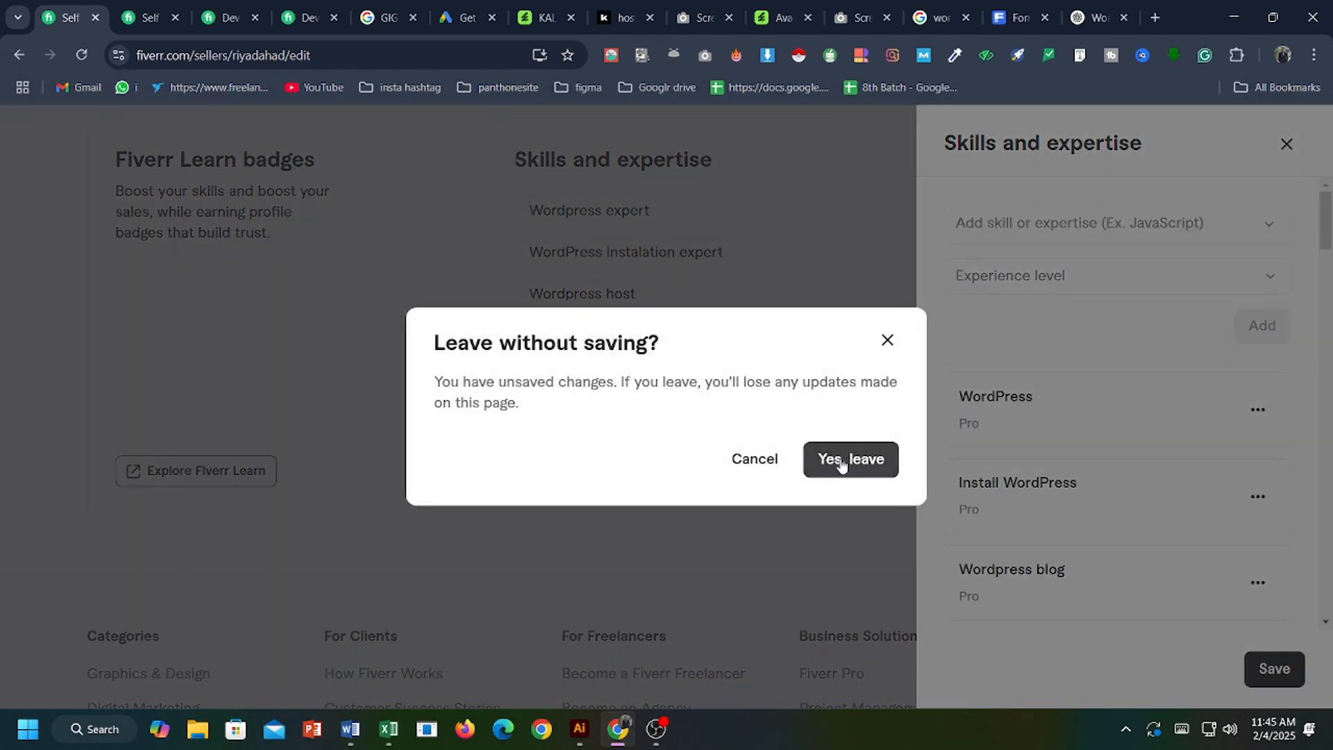
{"action": "left_click", "coordinate": [887, 340]}
{"action": "left_click", "coordinate": [1274, 668]}
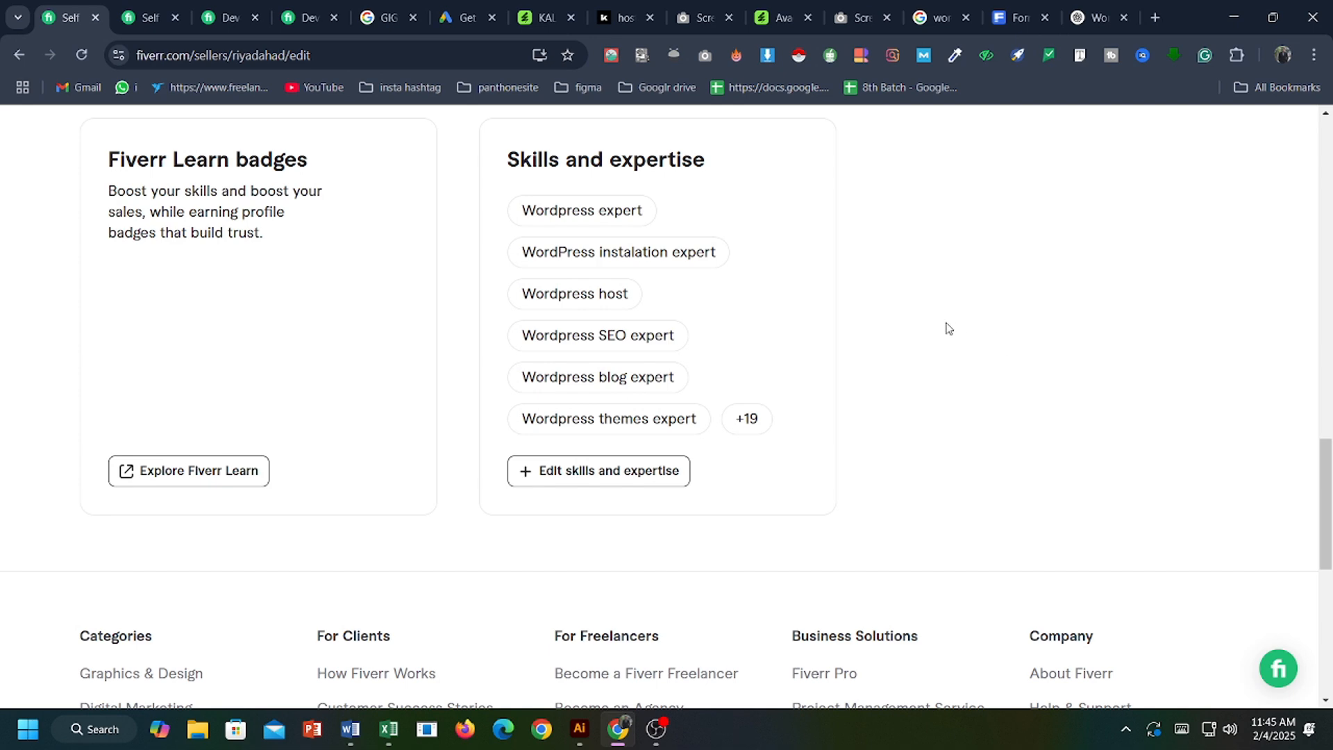
Return to the start of the profile page and view the Gigs management page under My Business.
{"action": "scroll", "coordinate": [931, 351], "scroll_direction": "down", "scroll_amount": 4}
{"action": "scroll", "coordinate": [922, 371], "scroll_direction": "up", "scroll_amount": 12}
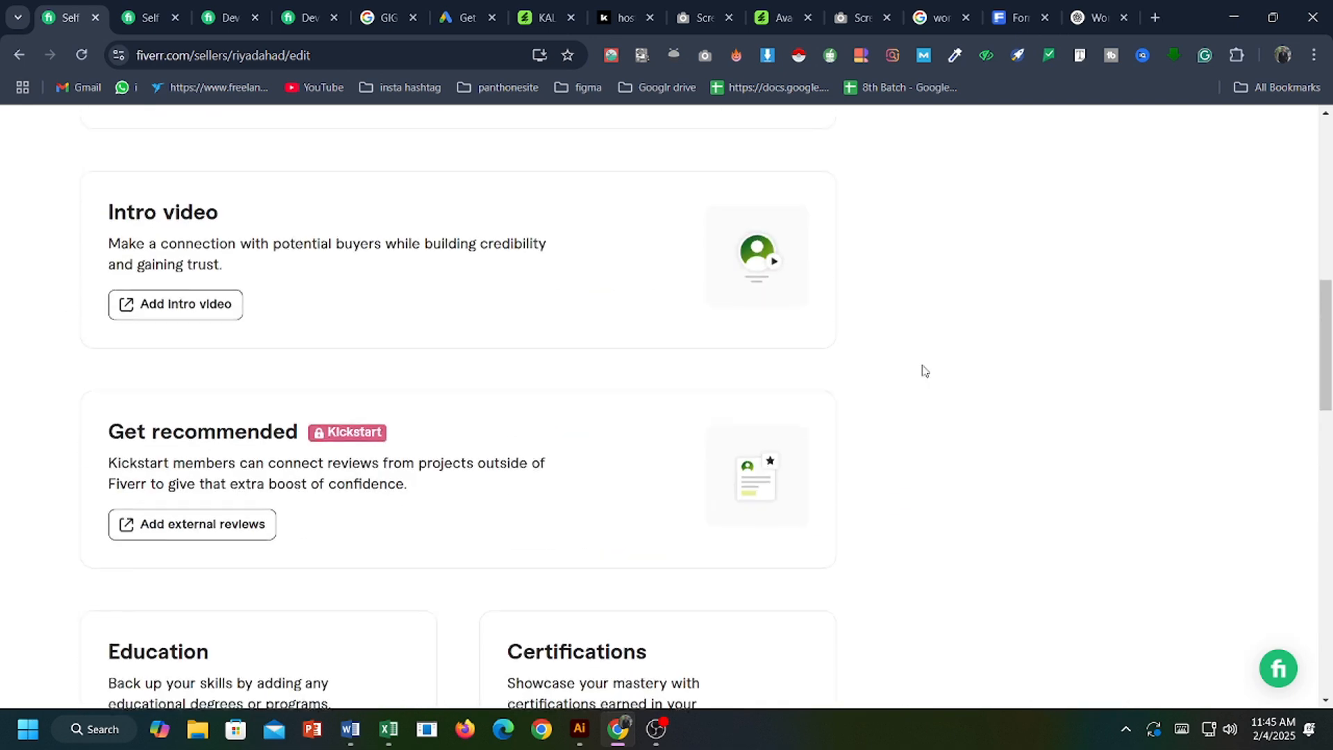
{"action": "scroll", "coordinate": [923, 370], "scroll_direction": "up", "scroll_amount": 10}
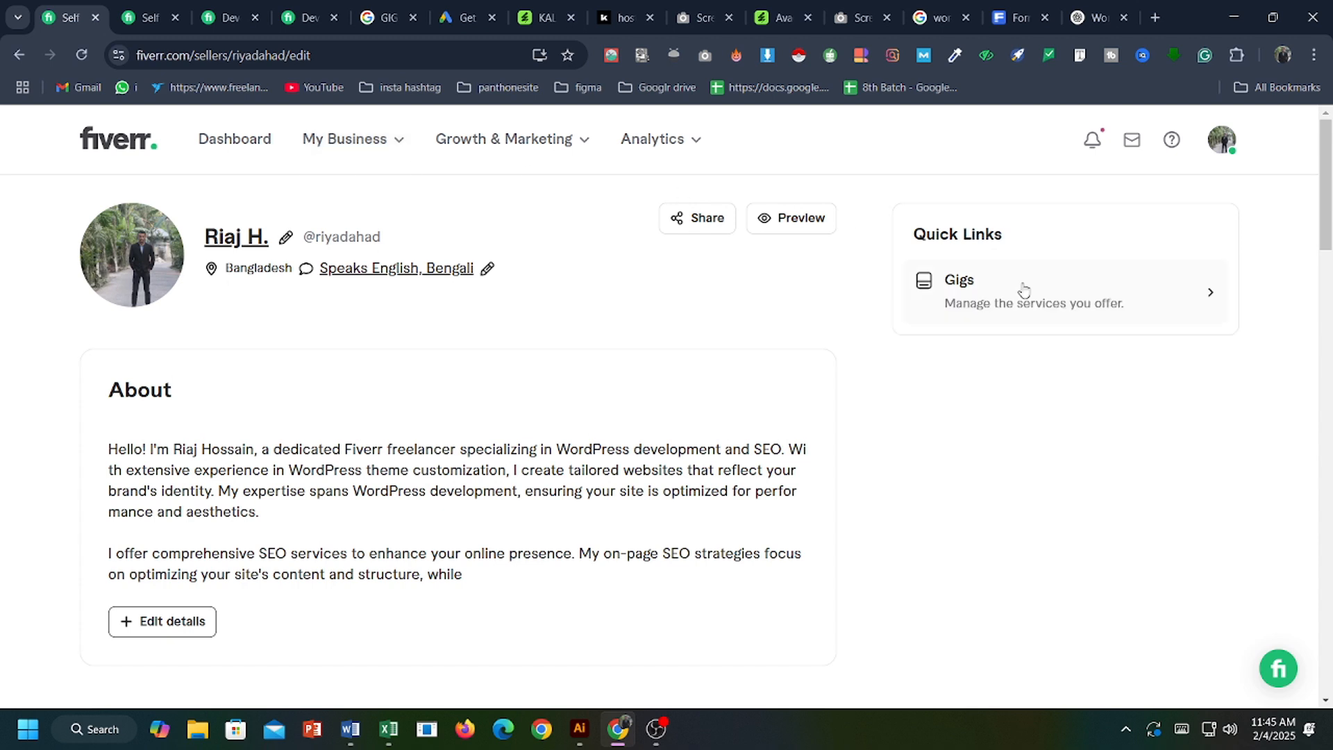
{"action": "left_click", "coordinate": [333, 140]}
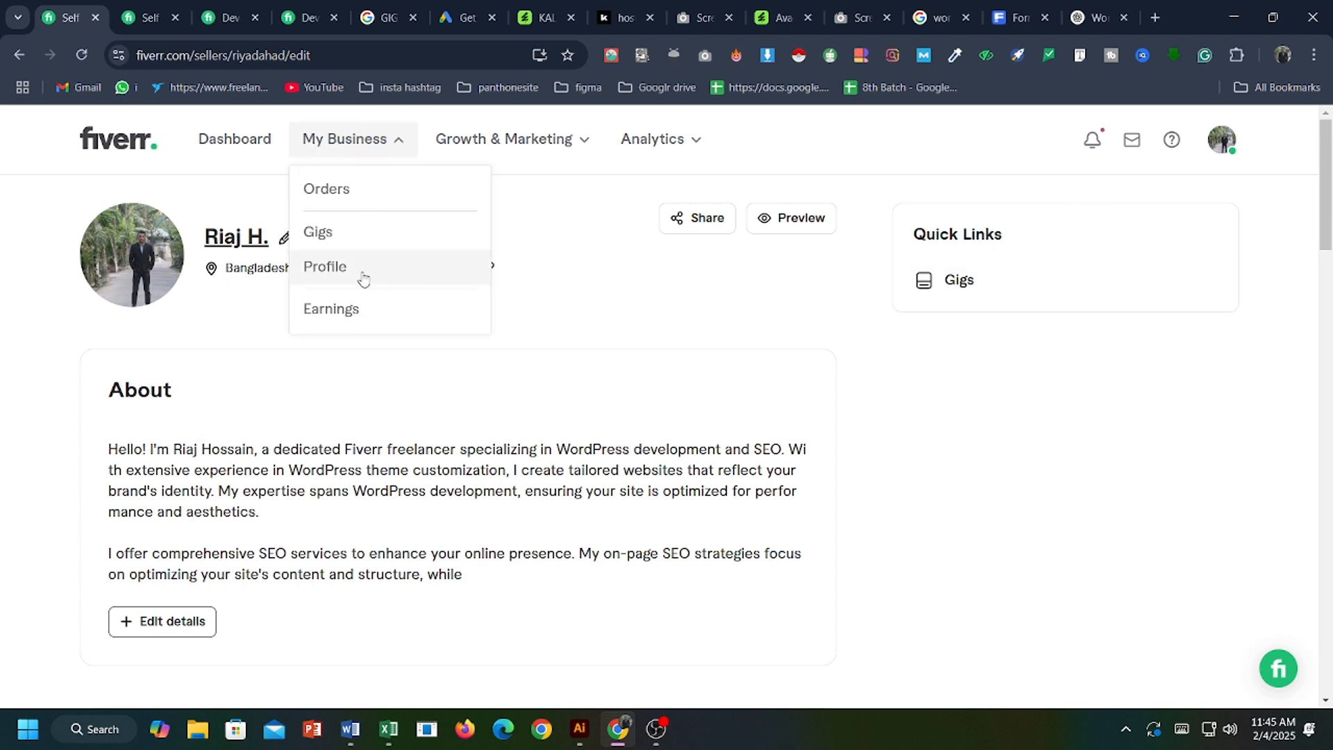
{"action": "left_click", "coordinate": [360, 231]}
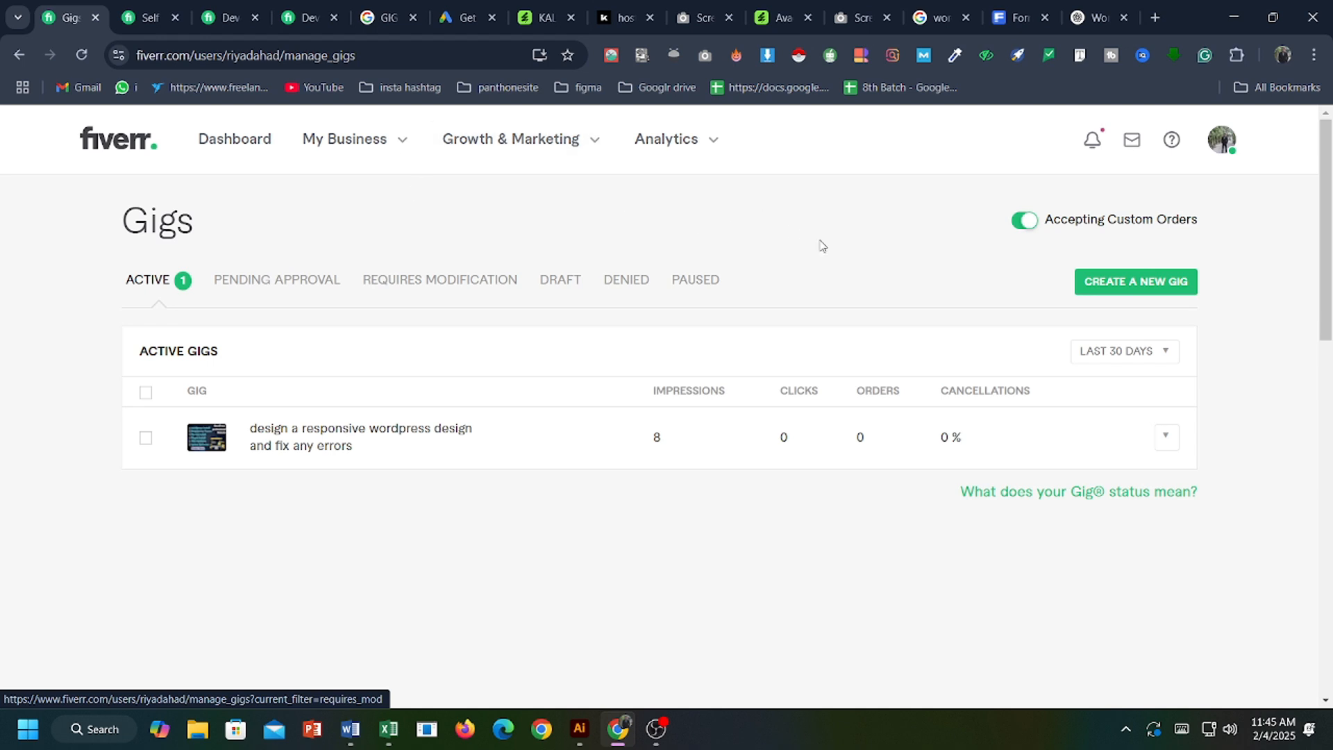
Reopen the seller profile page from the account menu and look over its About section.
{"action": "left_click", "coordinate": [1220, 151]}
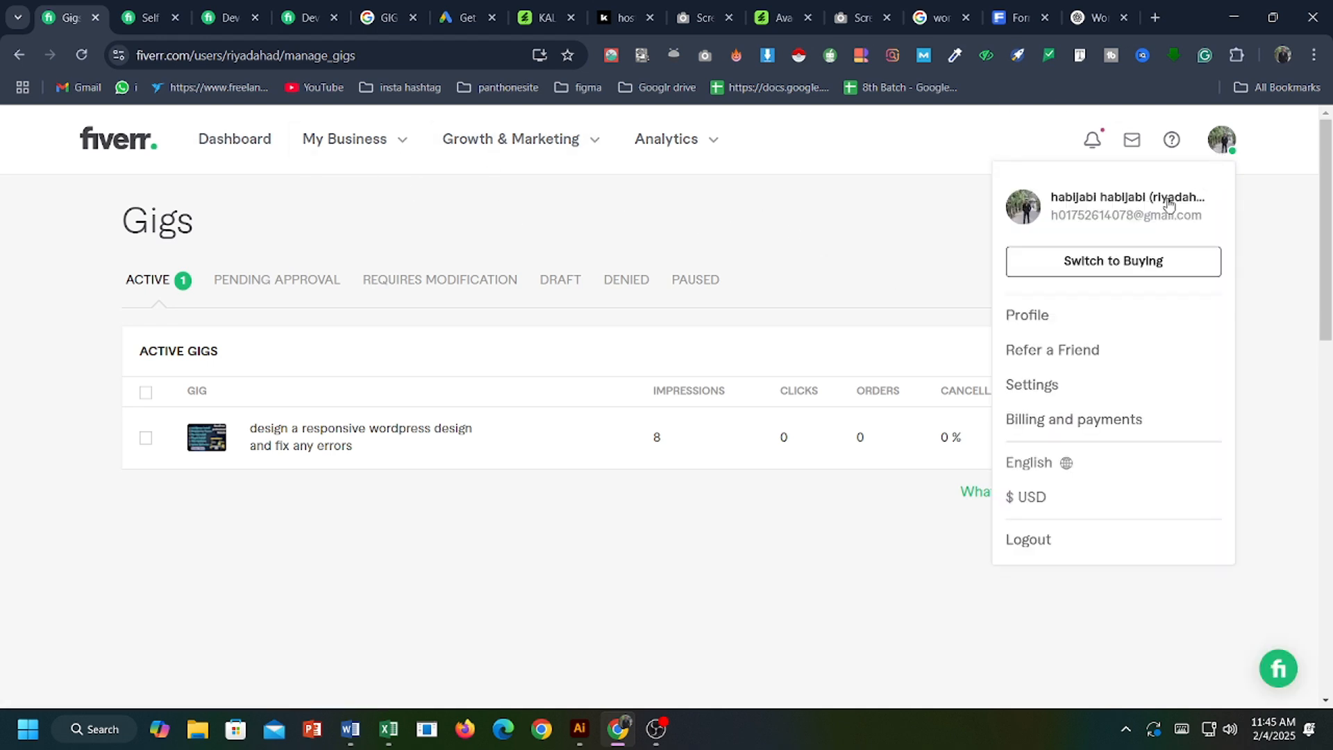
{"action": "left_click", "coordinate": [1023, 318]}
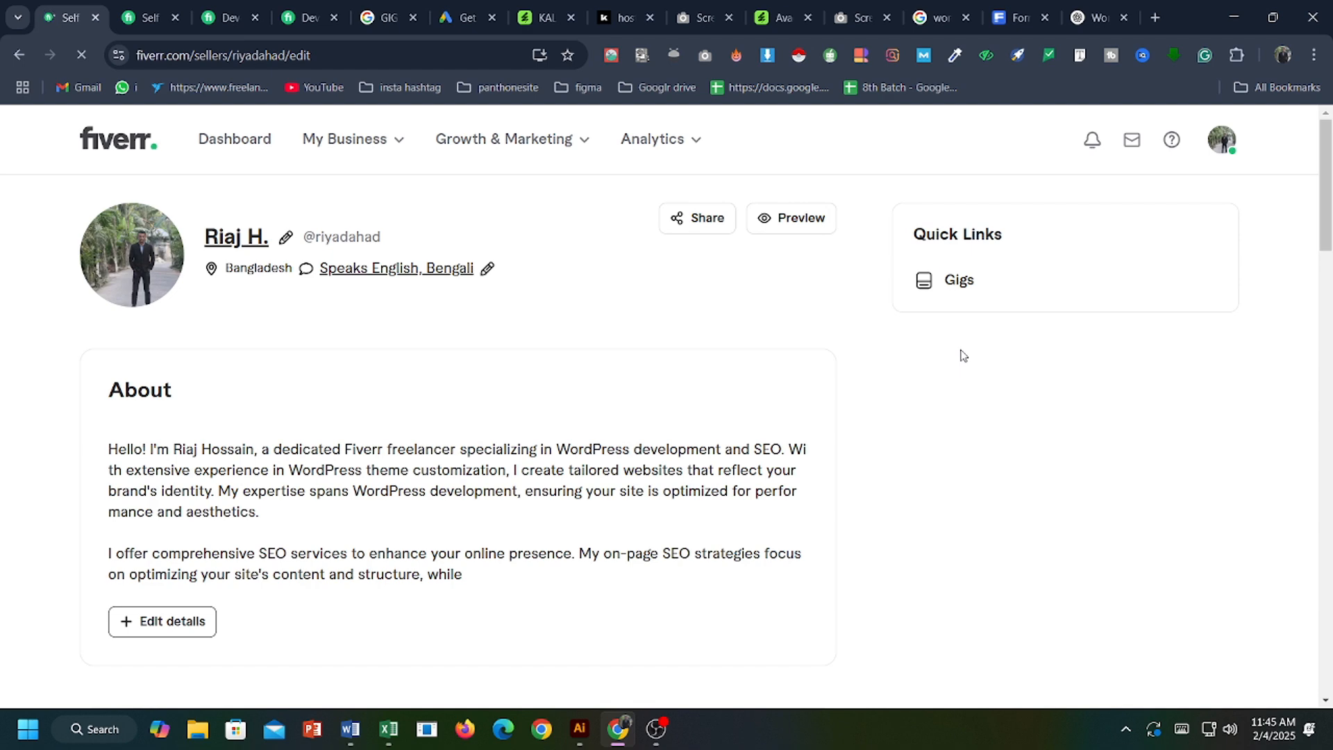
{"action": "scroll", "coordinate": [1006, 396], "scroll_direction": "down", "scroll_amount": 2}
{"action": "scroll", "coordinate": [1006, 396], "scroll_direction": "up", "scroll_amount": 2}
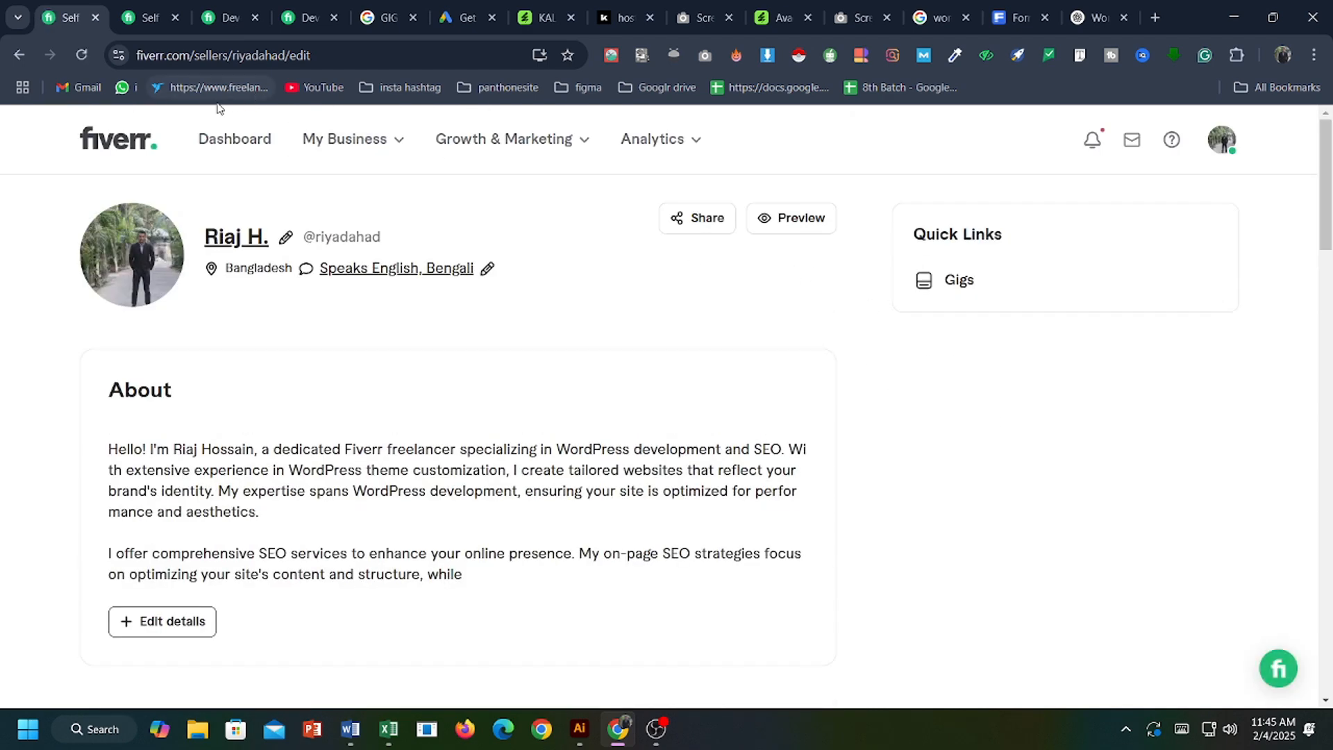
View the seller dashboard, looking over its level overview, availability and top-seller tips.
{"action": "left_click", "coordinate": [208, 138]}
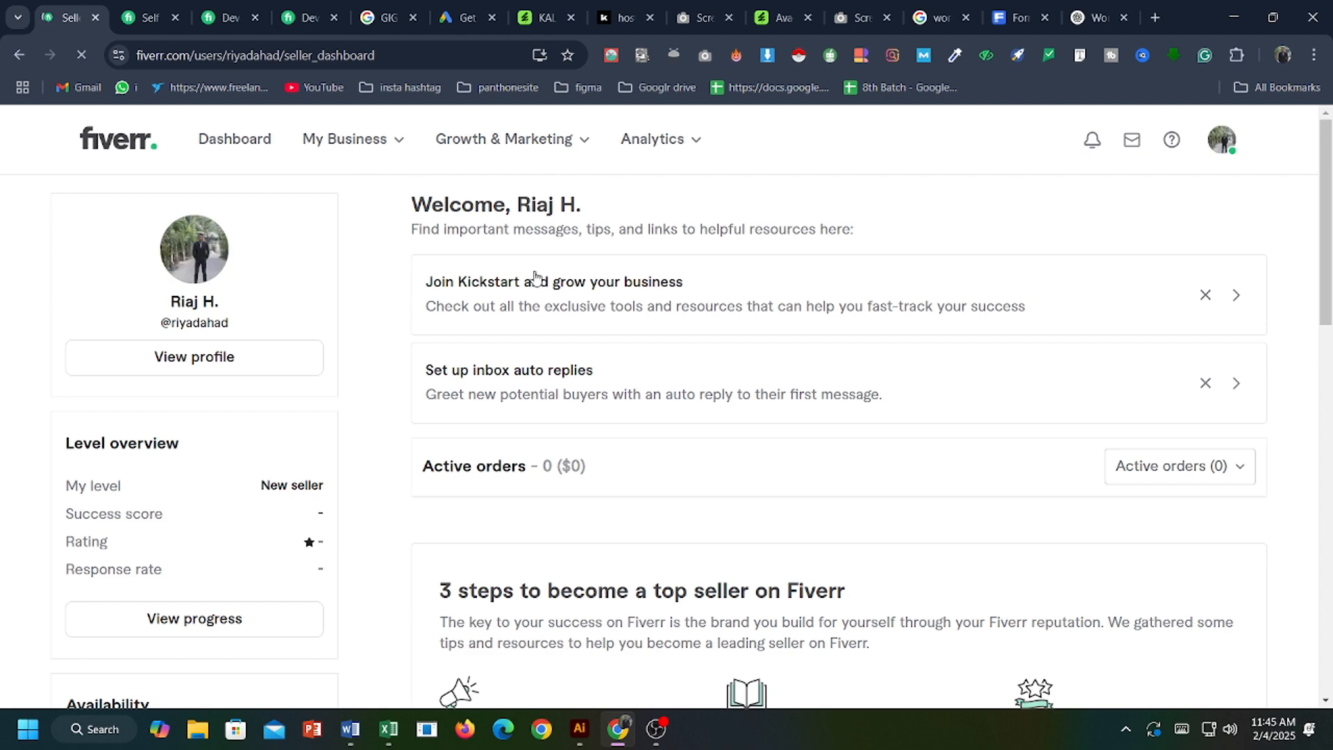
{"action": "scroll", "coordinate": [619, 331], "scroll_direction": "down", "scroll_amount": 2}
{"action": "scroll", "coordinate": [619, 336], "scroll_direction": "down", "scroll_amount": 4}
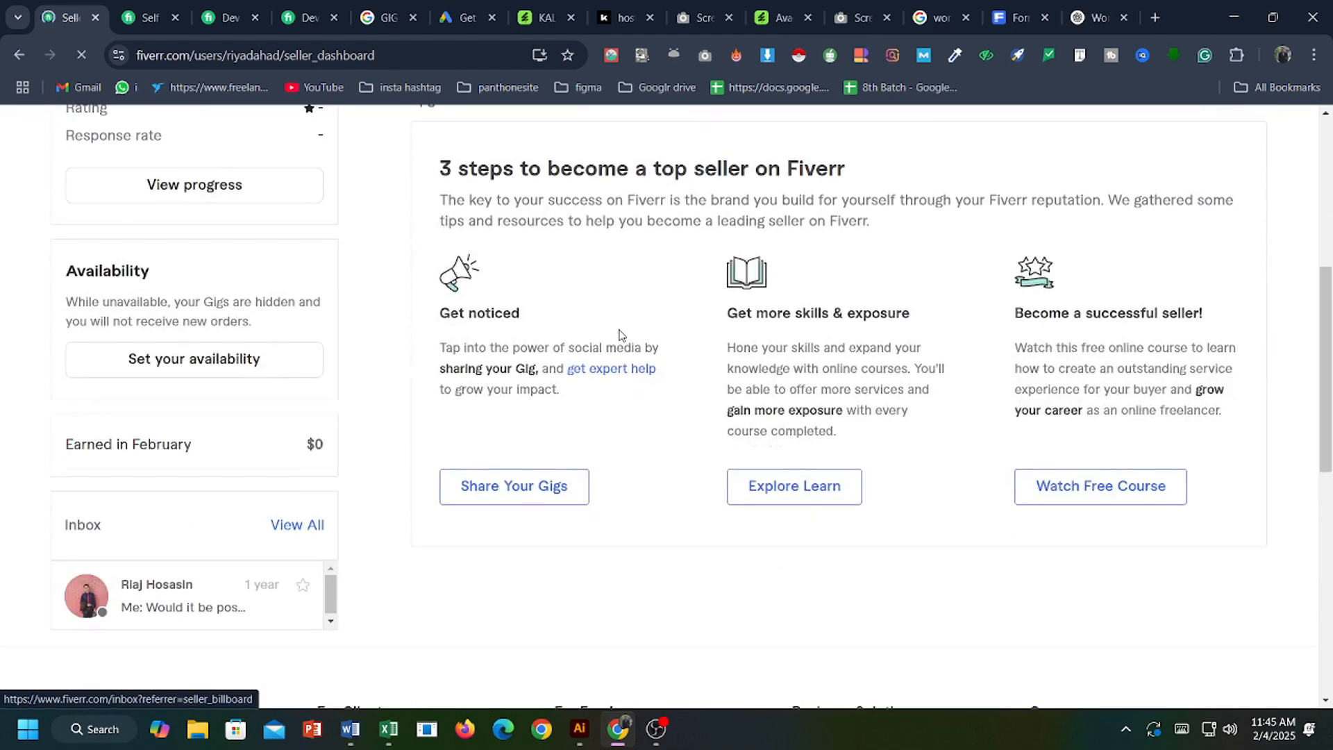
{"action": "scroll", "coordinate": [556, 336], "scroll_direction": "up", "scroll_amount": 6}
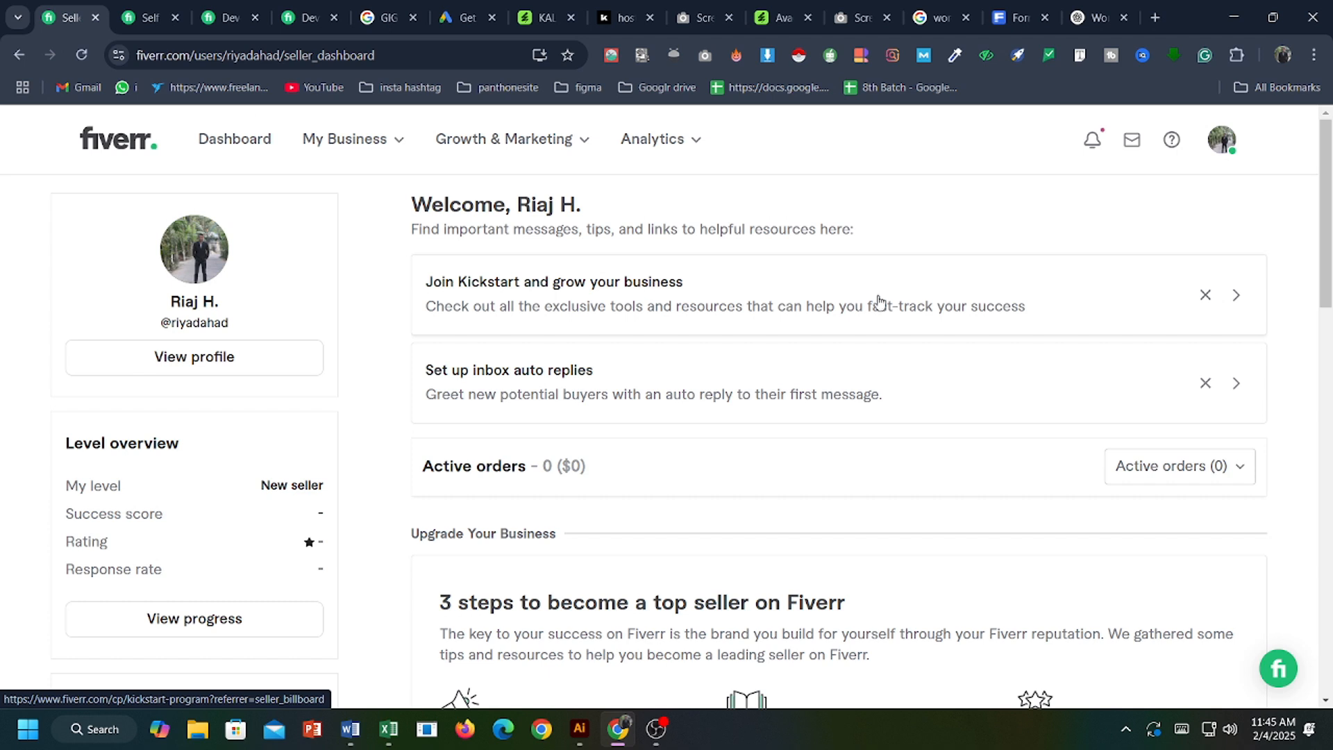
Go to the Gigs management page and start creating a new gig.
{"action": "left_click", "coordinate": [335, 139]}
{"action": "left_click", "coordinate": [337, 244]}
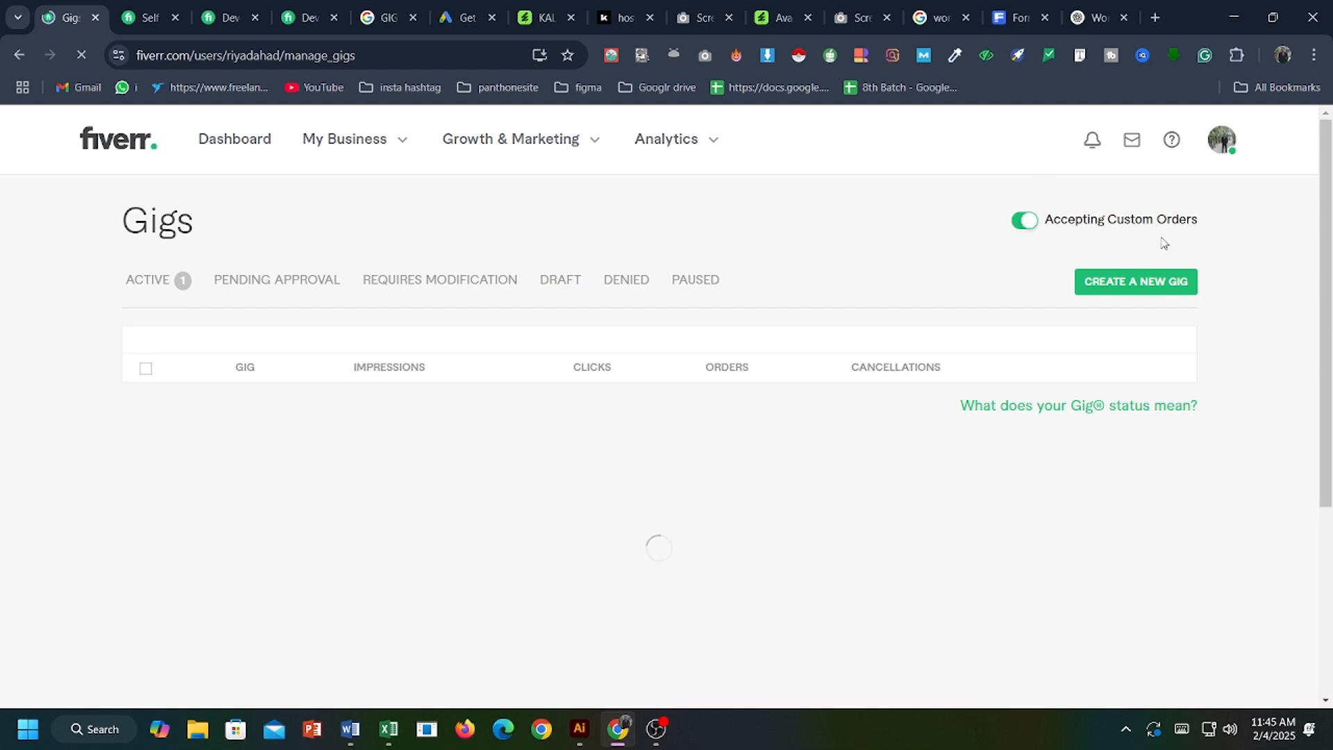
{"action": "left_click", "coordinate": [1124, 291]}
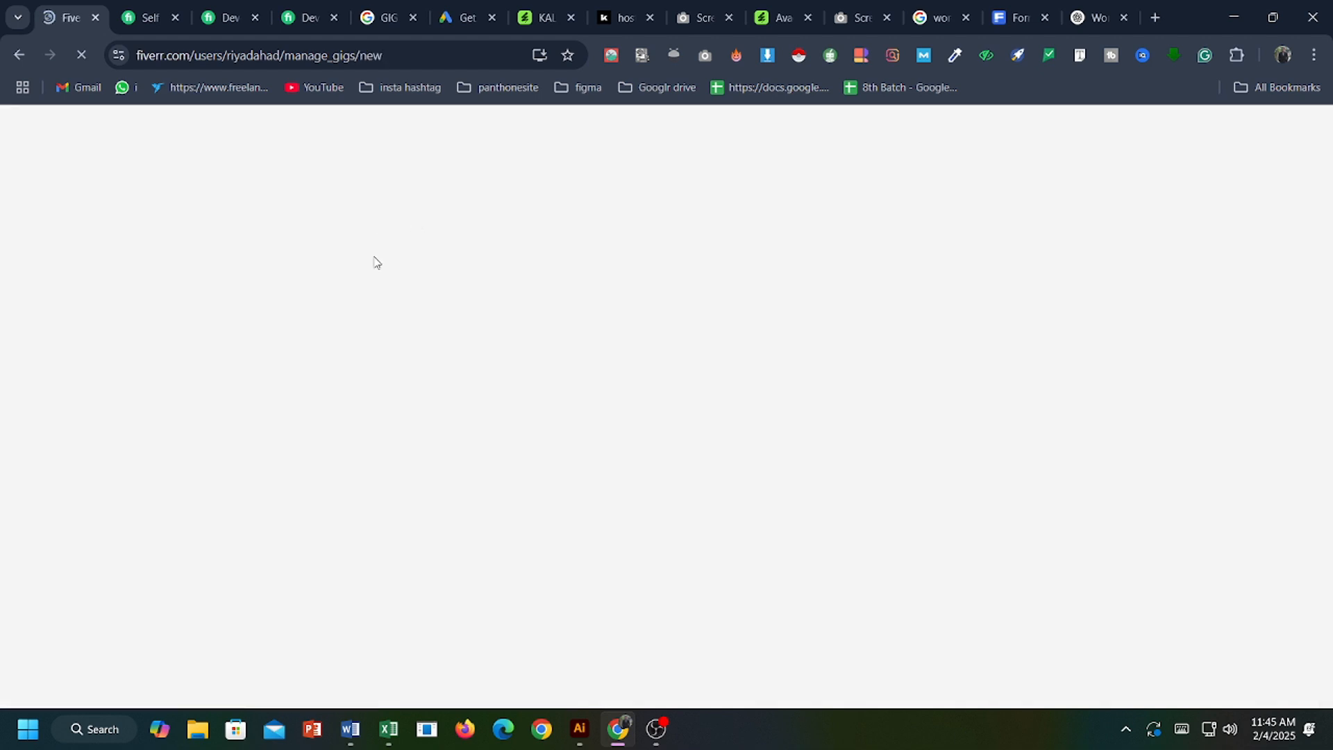
{"action": "scroll", "coordinate": [680, 315], "scroll_direction": "down", "scroll_amount": 4}
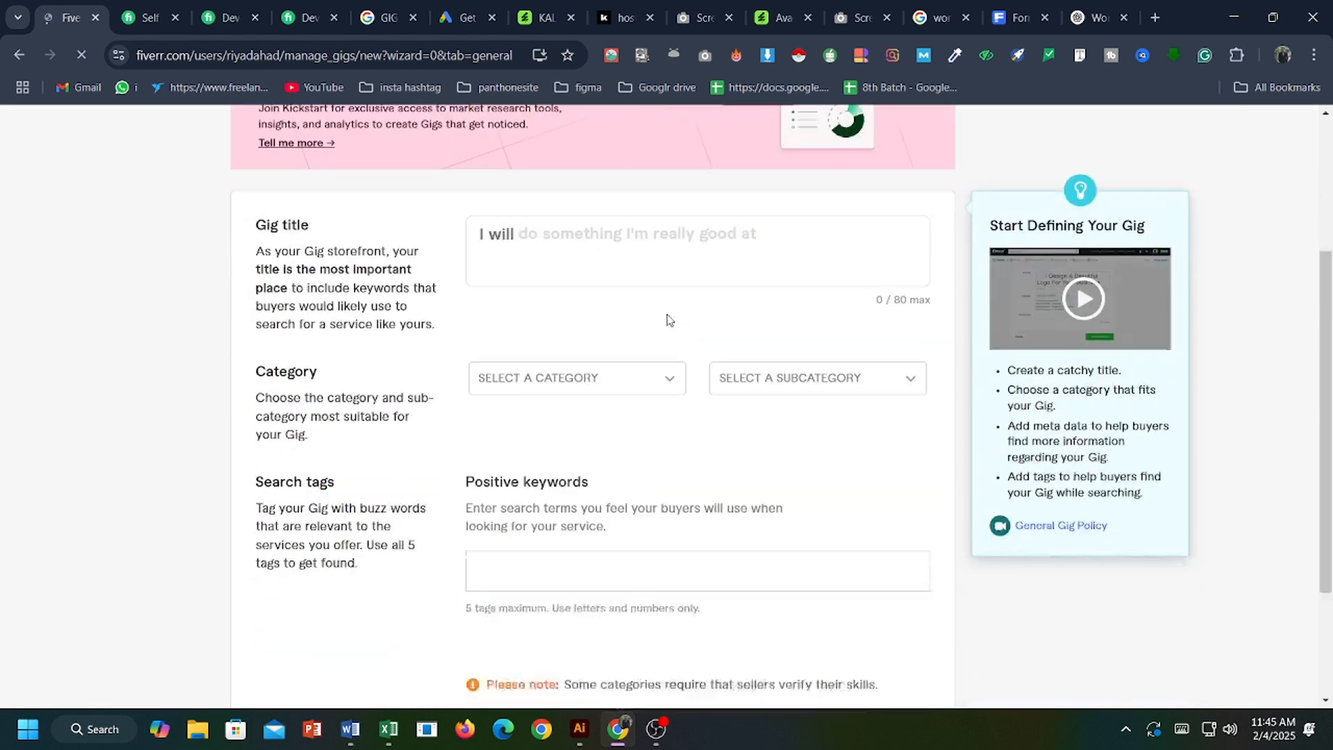
Switch to the Word document "gig description" and copy "design wordpress ecommerce store, redesign website development" from its title.
{"action": "left_click", "coordinate": [541, 209]}
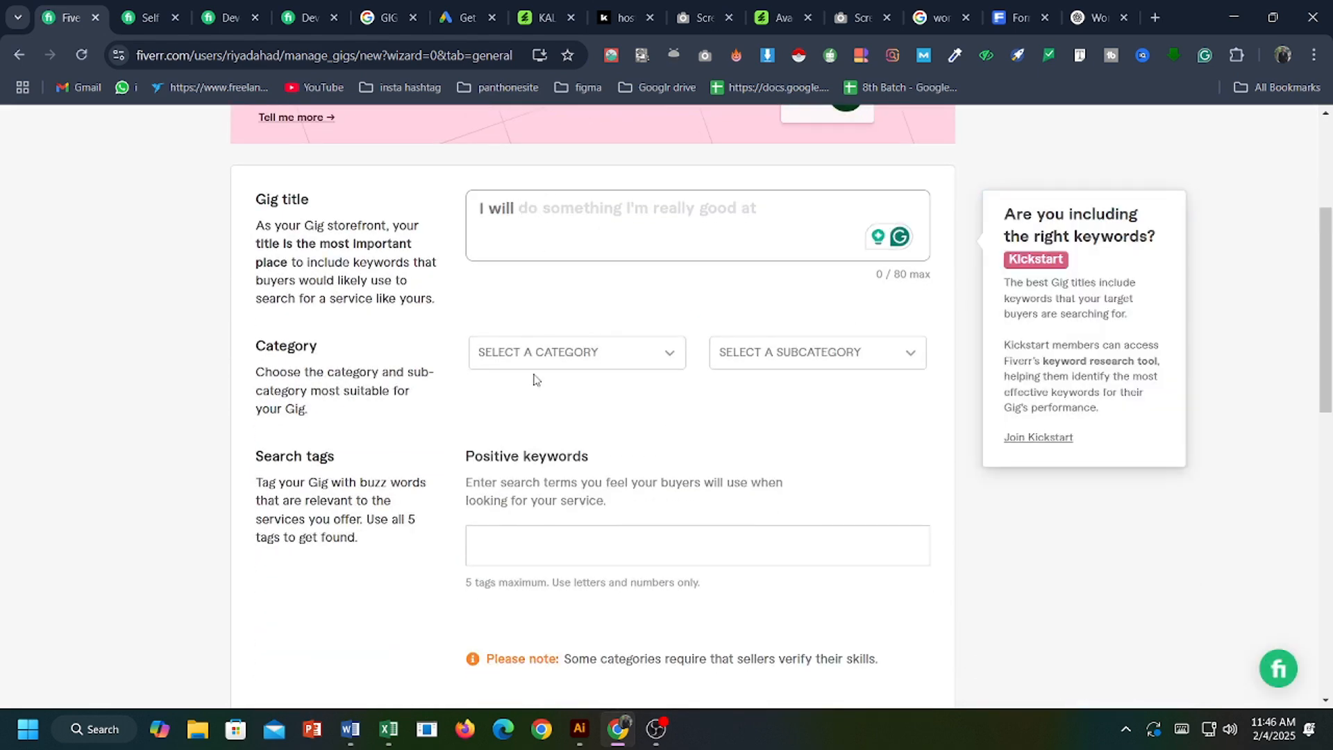
{"action": "left_click", "coordinate": [541, 555]}
{"action": "left_click", "coordinate": [350, 729]}
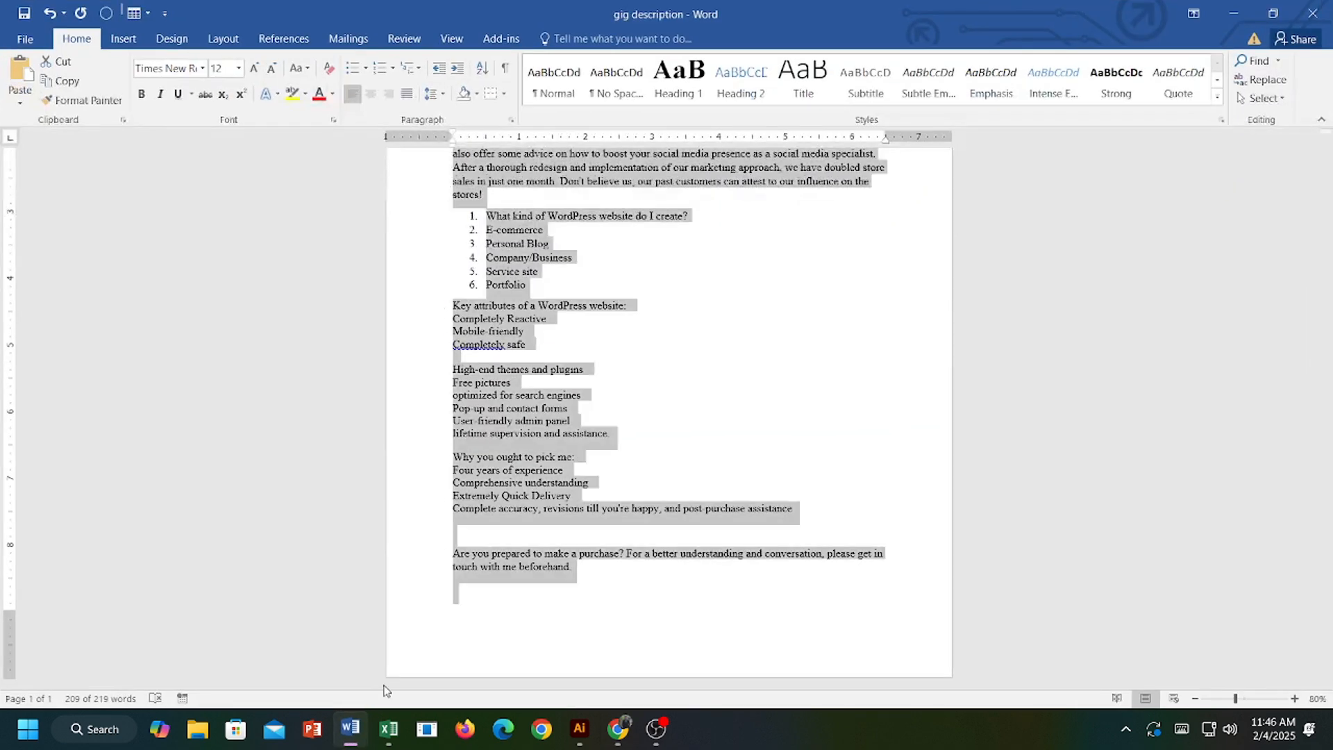
{"action": "scroll", "coordinate": [860, 278], "scroll_direction": "up", "scroll_amount": 5}
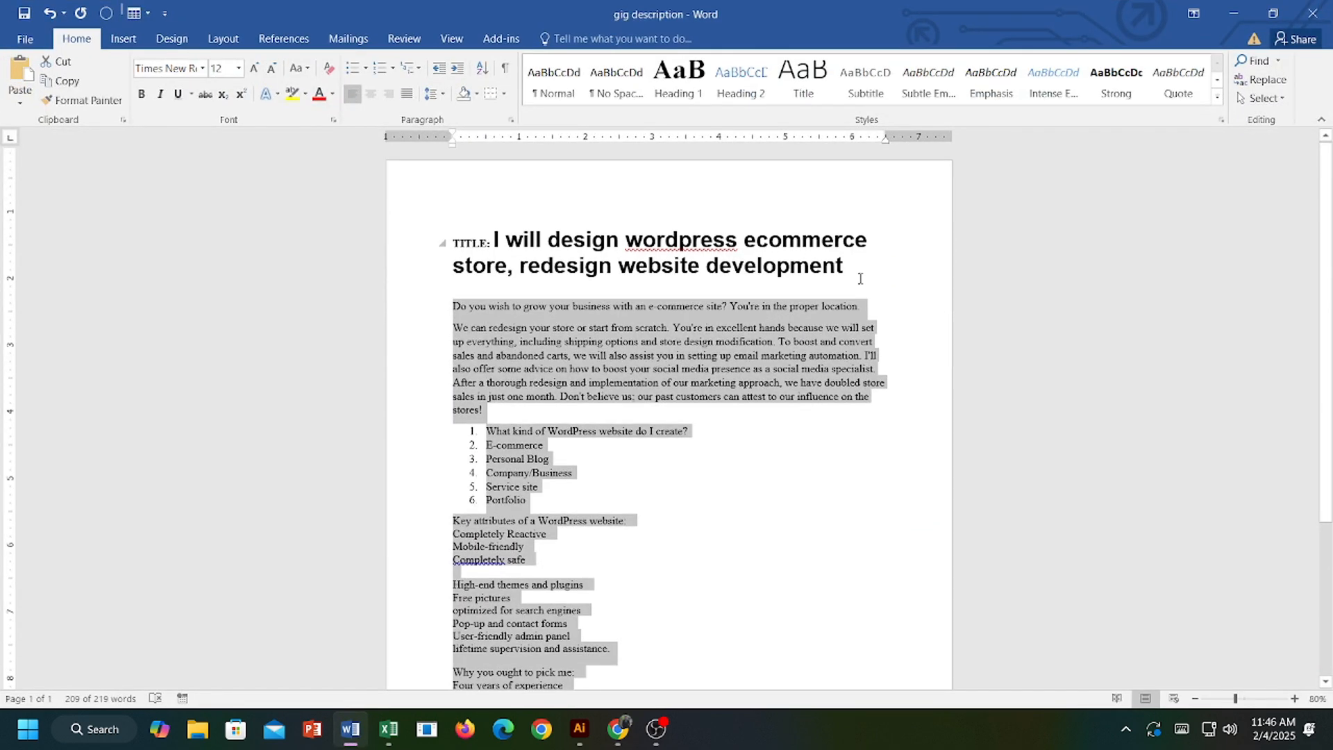
{"action": "left_click_drag", "start_coordinate": [859, 277], "coordinate": [547, 229]}
{"action": "key", "text": "ctrl+c"}
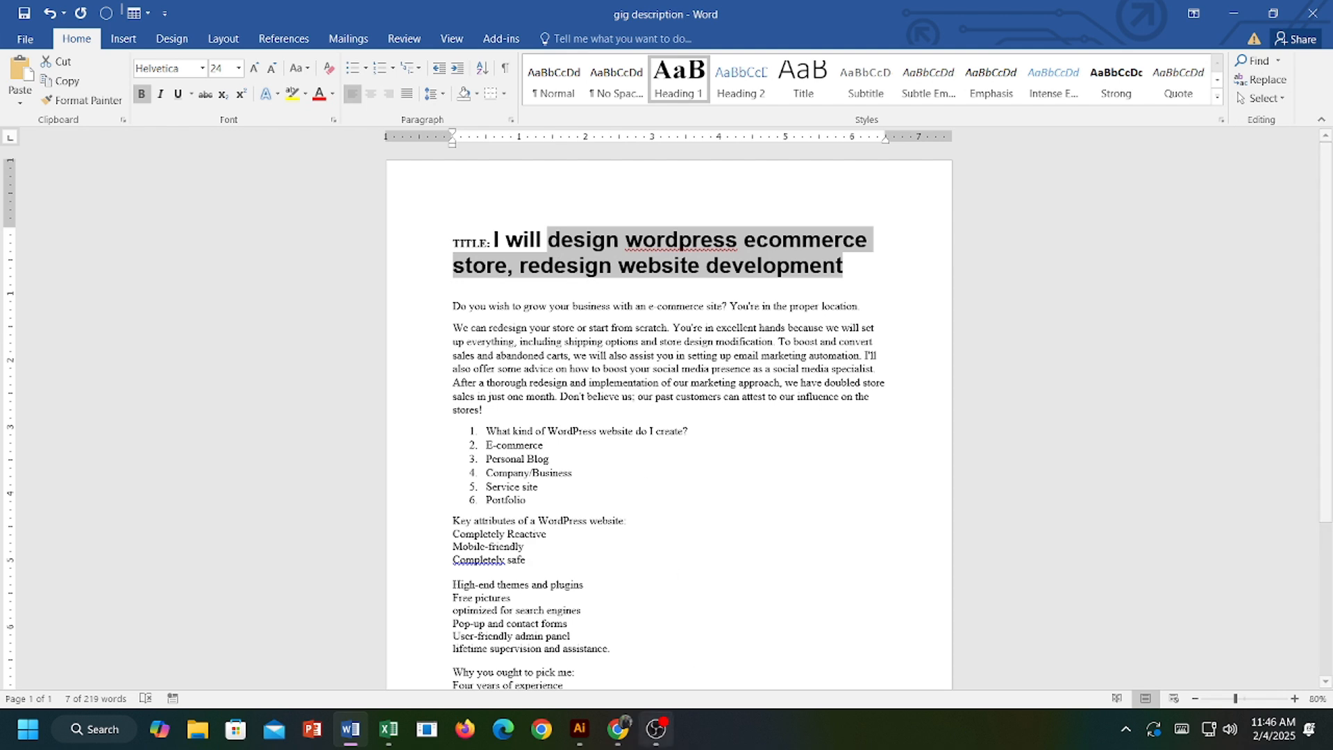
Back in the Fiverr gig form, paste "design wordpress ecommerce store, redesign website development" as the gig title and check its character count.
{"action": "key", "text": "alt+Tab"}
{"action": "left_click", "coordinate": [564, 198]}
{"action": "key", "text": "ctrl+v"}
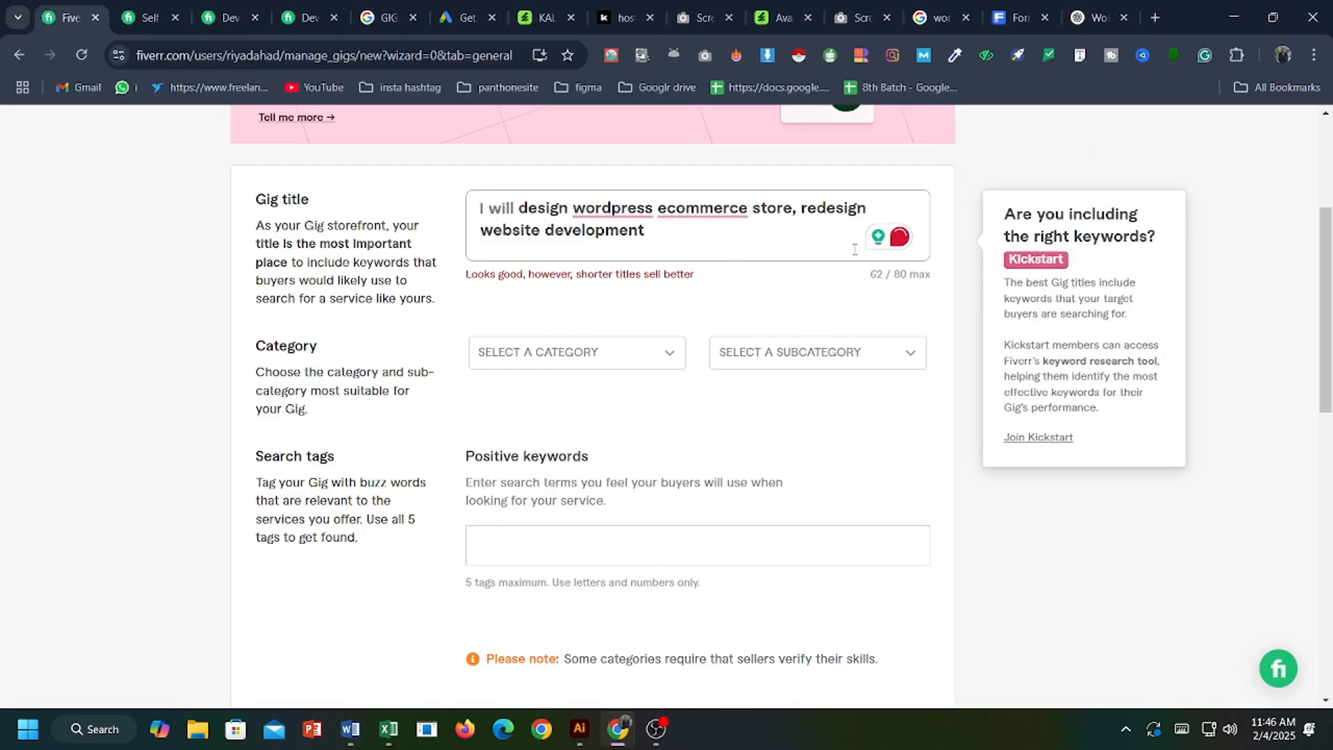
{"action": "left_click_drag", "start_coordinate": [909, 275], "coordinate": [878, 278]}
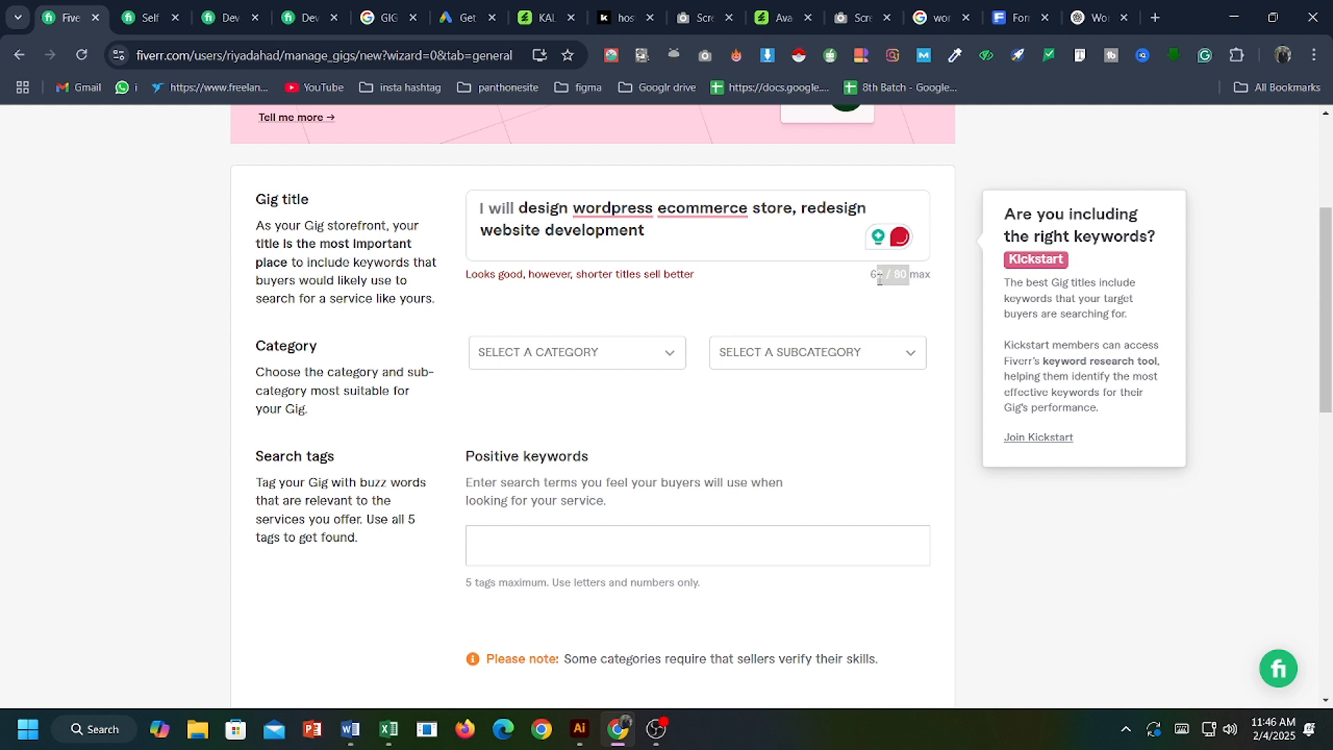
{"action": "left_click", "coordinate": [873, 281]}
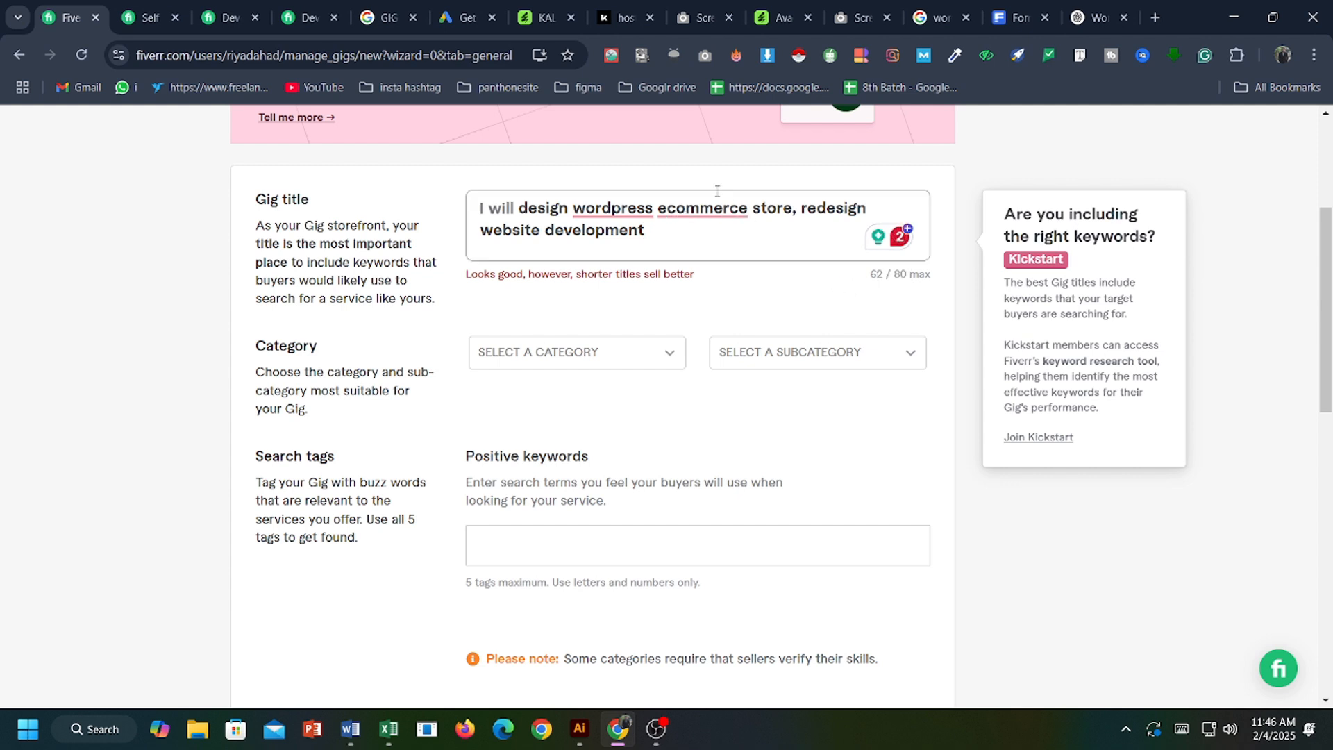
Correct the gig title to read "design WordPress e-commerce store, redesigned website development".
{"action": "mouse_move", "coordinate": [715, 210]}
{"action": "left_click", "coordinate": [701, 258]}
{"action": "mouse_move", "coordinate": [645, 213]}
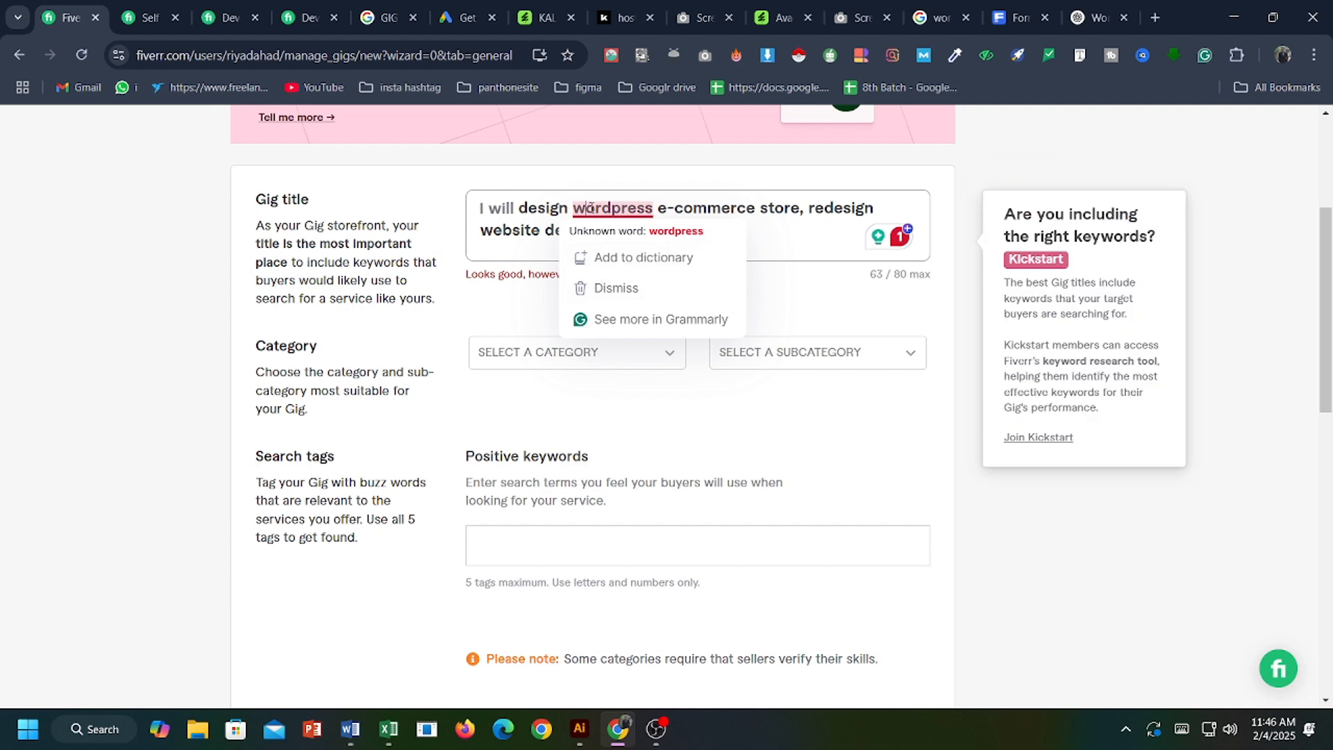
{"action": "left_click", "coordinate": [589, 208]}
{"action": "key", "text": "BackSpace"}
{"action": "type", "text": "W"}
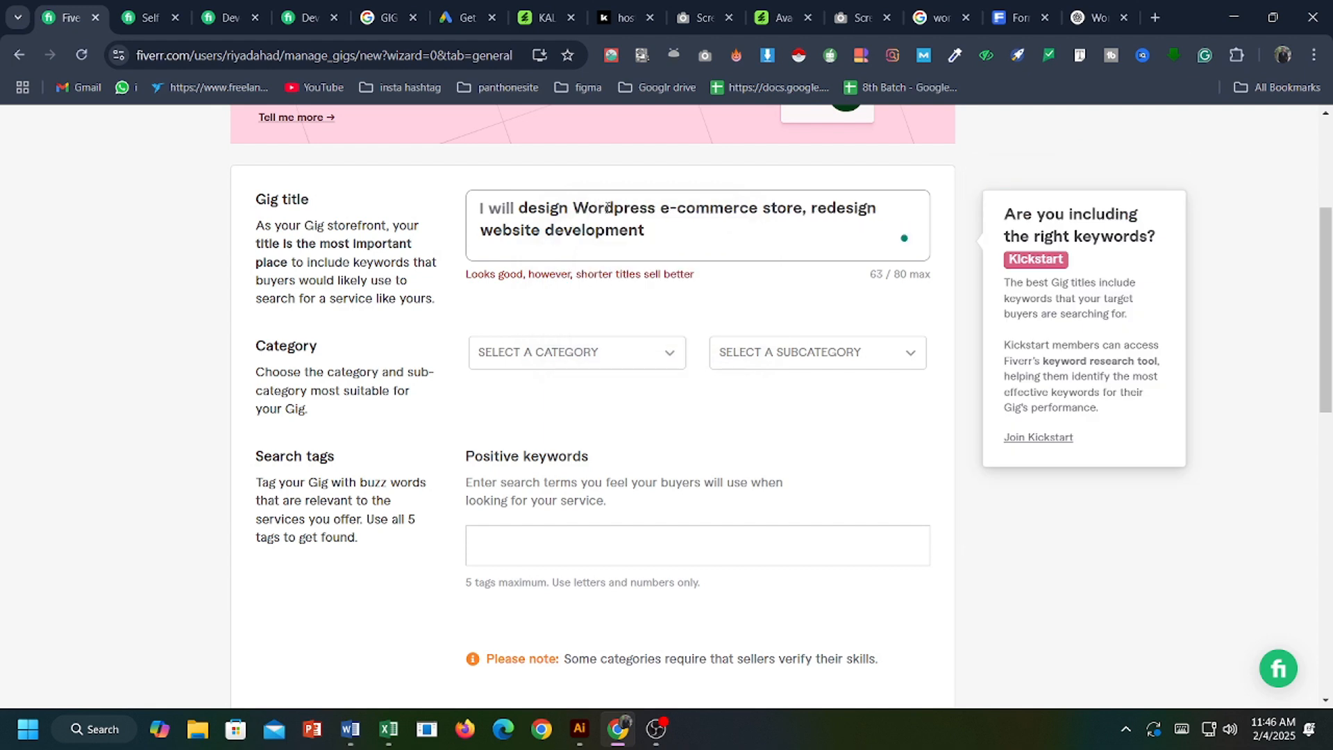
{"action": "left_click", "coordinate": [716, 247]}
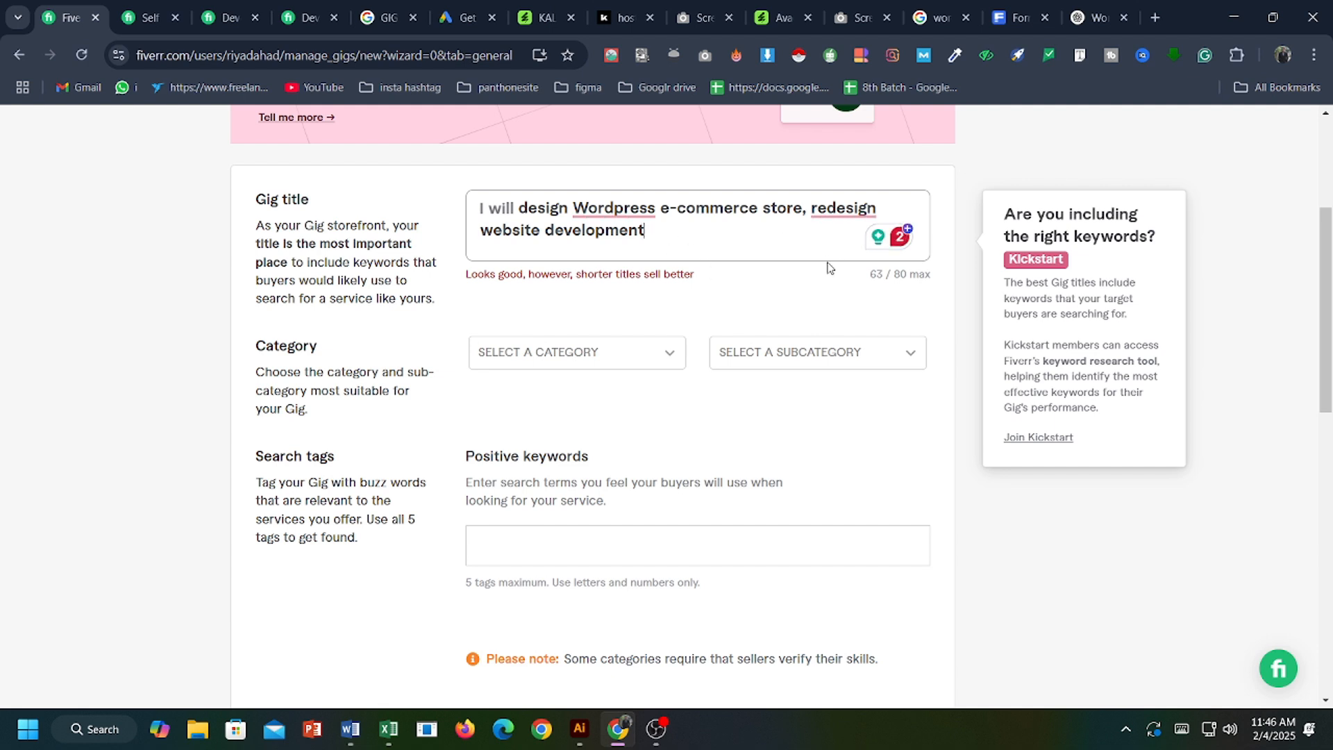
{"action": "mouse_move", "coordinate": [831, 221]}
{"action": "left_click", "coordinate": [850, 177]}
{"action": "mouse_move", "coordinate": [578, 207]}
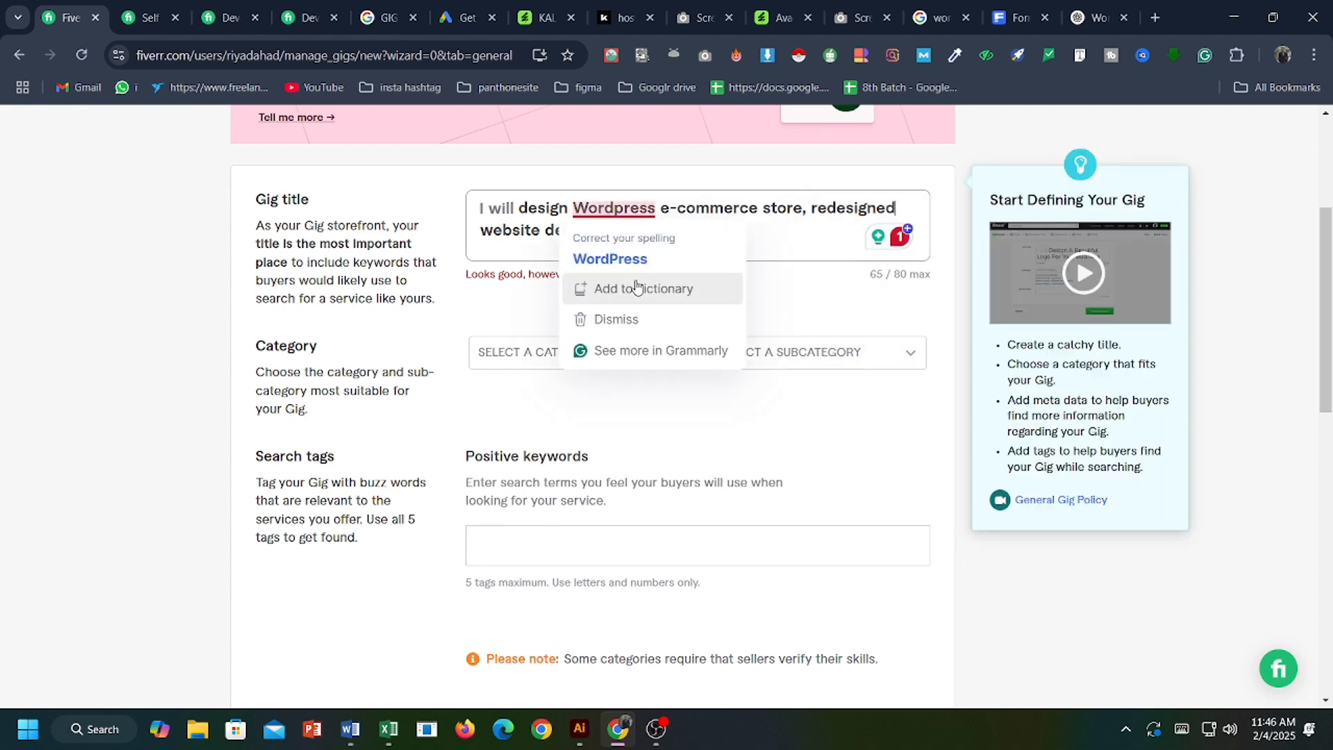
{"action": "left_click", "coordinate": [610, 258]}
Set the gig's category to Programming & Tech and its subcategory to Website Development.
{"action": "scroll", "coordinate": [689, 262], "scroll_direction": "down", "scroll_amount": 1}
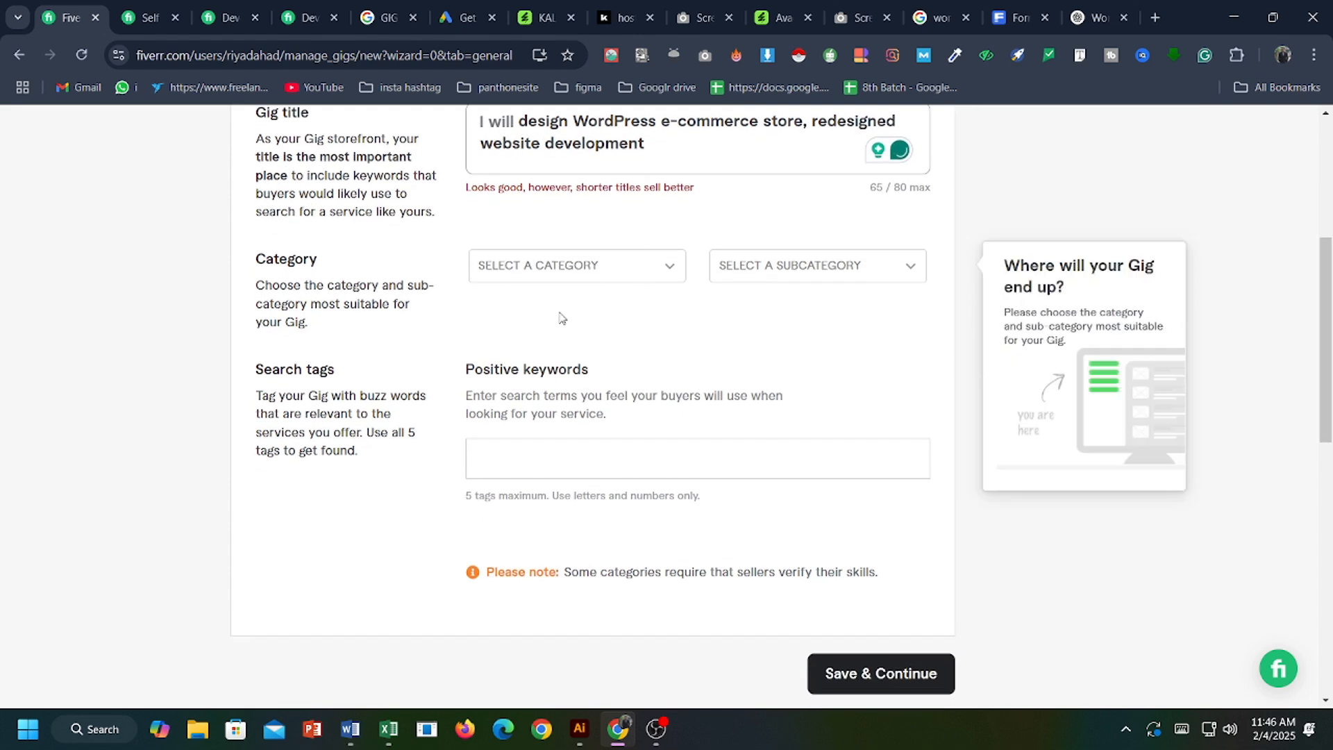
{"action": "left_click", "coordinate": [542, 274]}
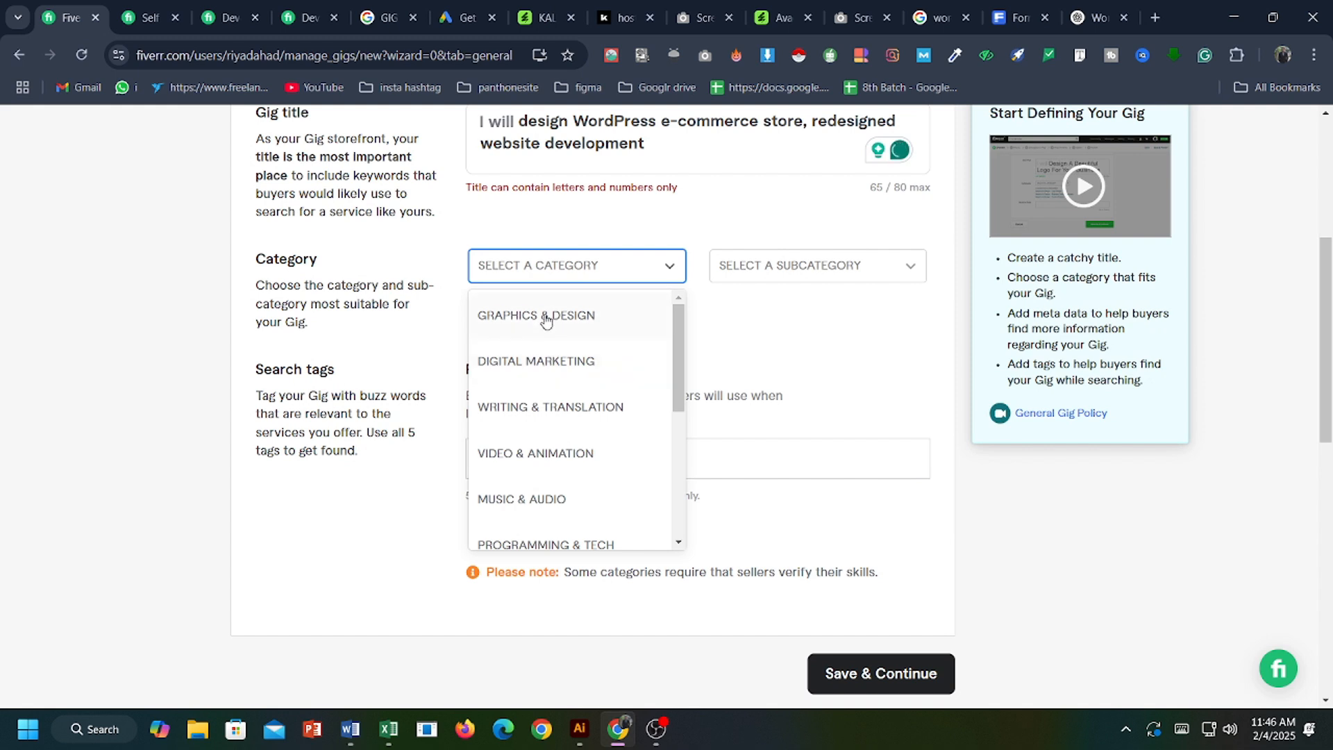
{"action": "scroll", "coordinate": [563, 416], "scroll_direction": "down", "scroll_amount": 1}
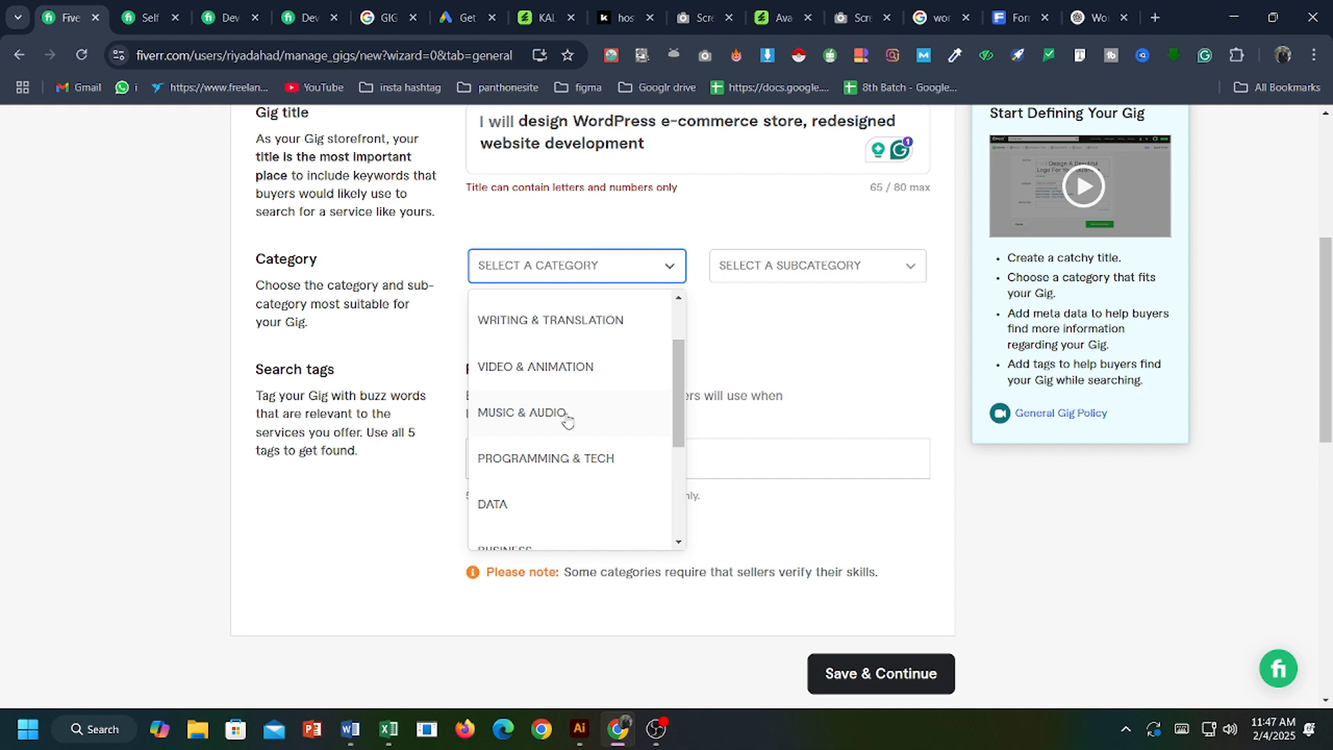
{"action": "scroll", "coordinate": [567, 418], "scroll_direction": "down", "scroll_amount": 3}
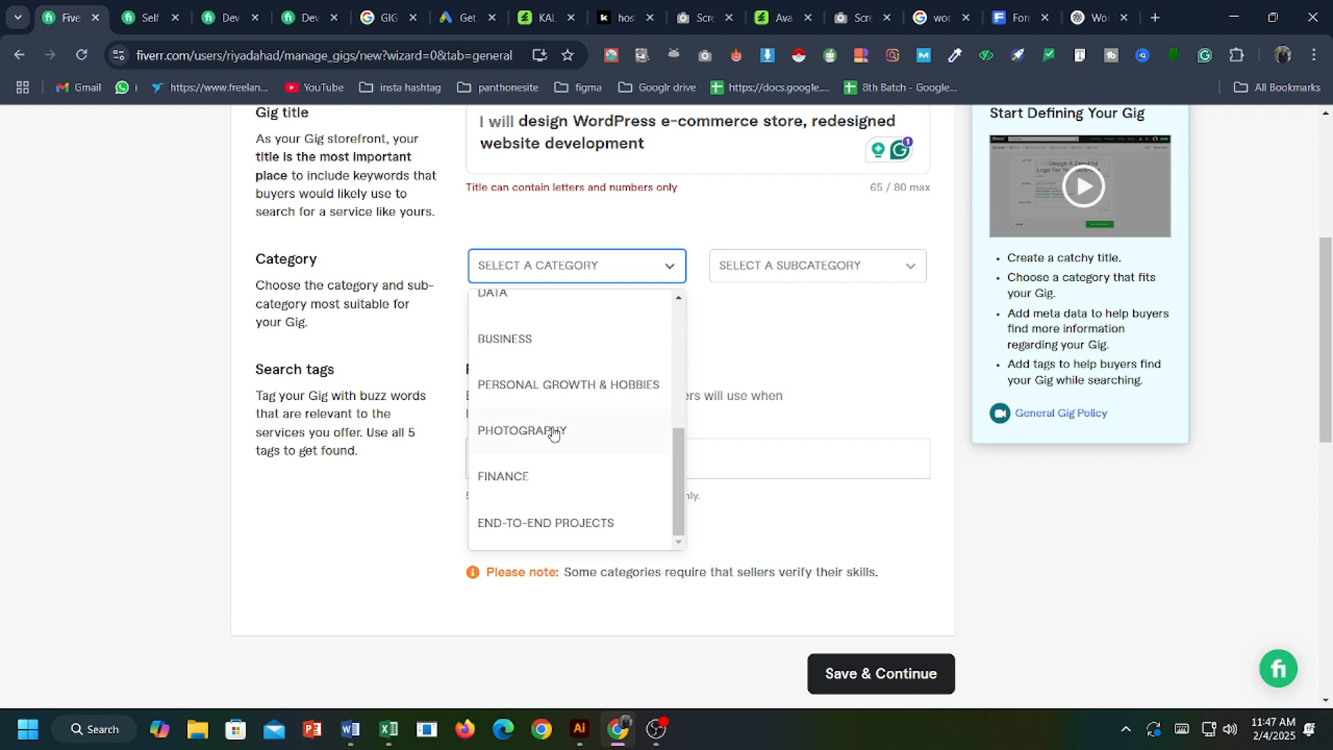
{"action": "scroll", "coordinate": [555, 514], "scroll_direction": "up", "scroll_amount": 5}
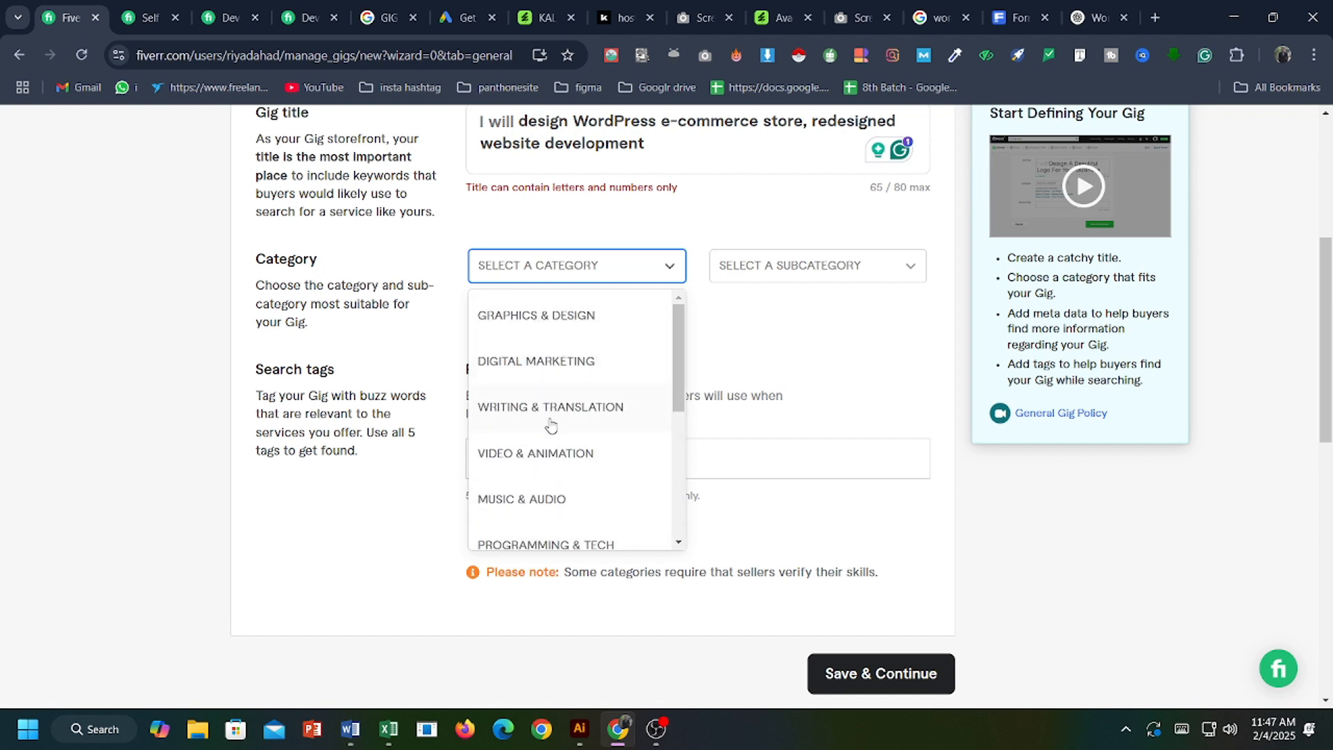
{"action": "scroll", "coordinate": [549, 420], "scroll_direction": "down", "scroll_amount": 2}
{"action": "scroll", "coordinate": [545, 424], "scroll_direction": "down", "scroll_amount": 2}
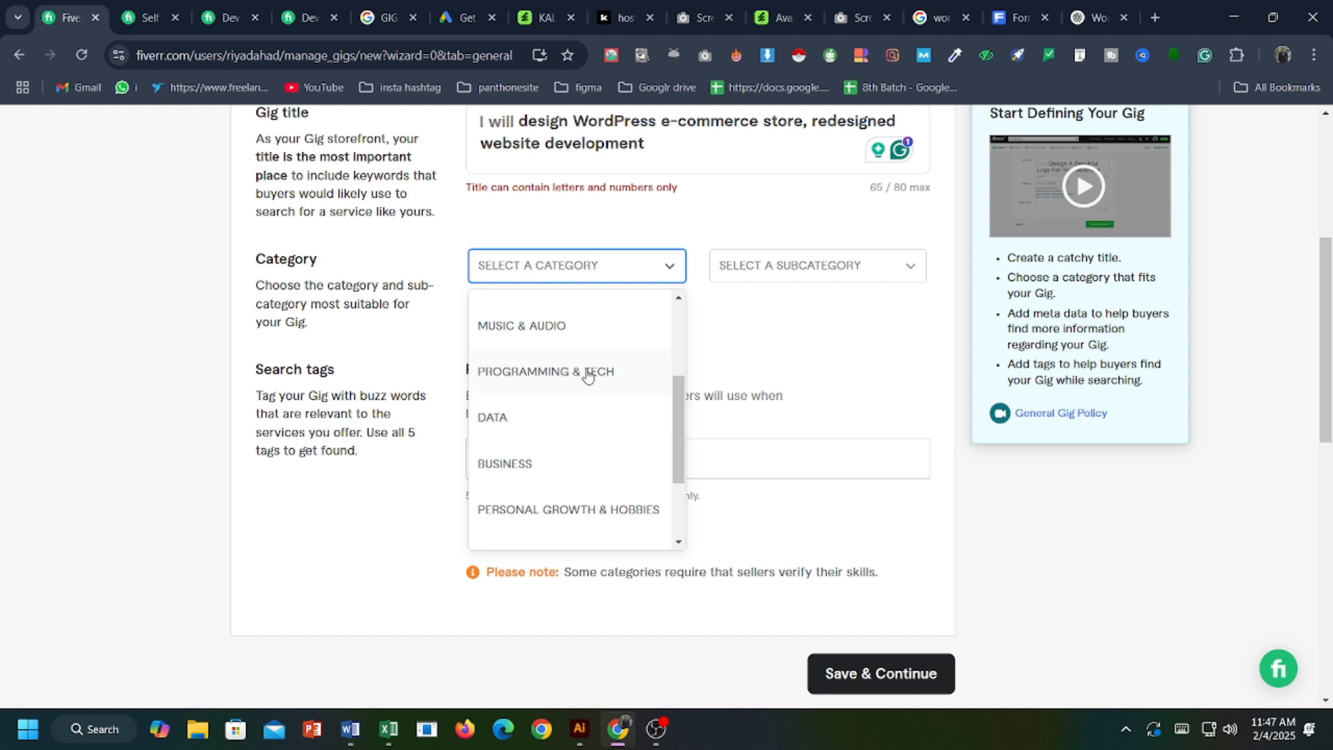
{"action": "scroll", "coordinate": [549, 407], "scroll_direction": "down", "scroll_amount": 1}
{"action": "scroll", "coordinate": [548, 409], "scroll_direction": "down", "scroll_amount": 1}
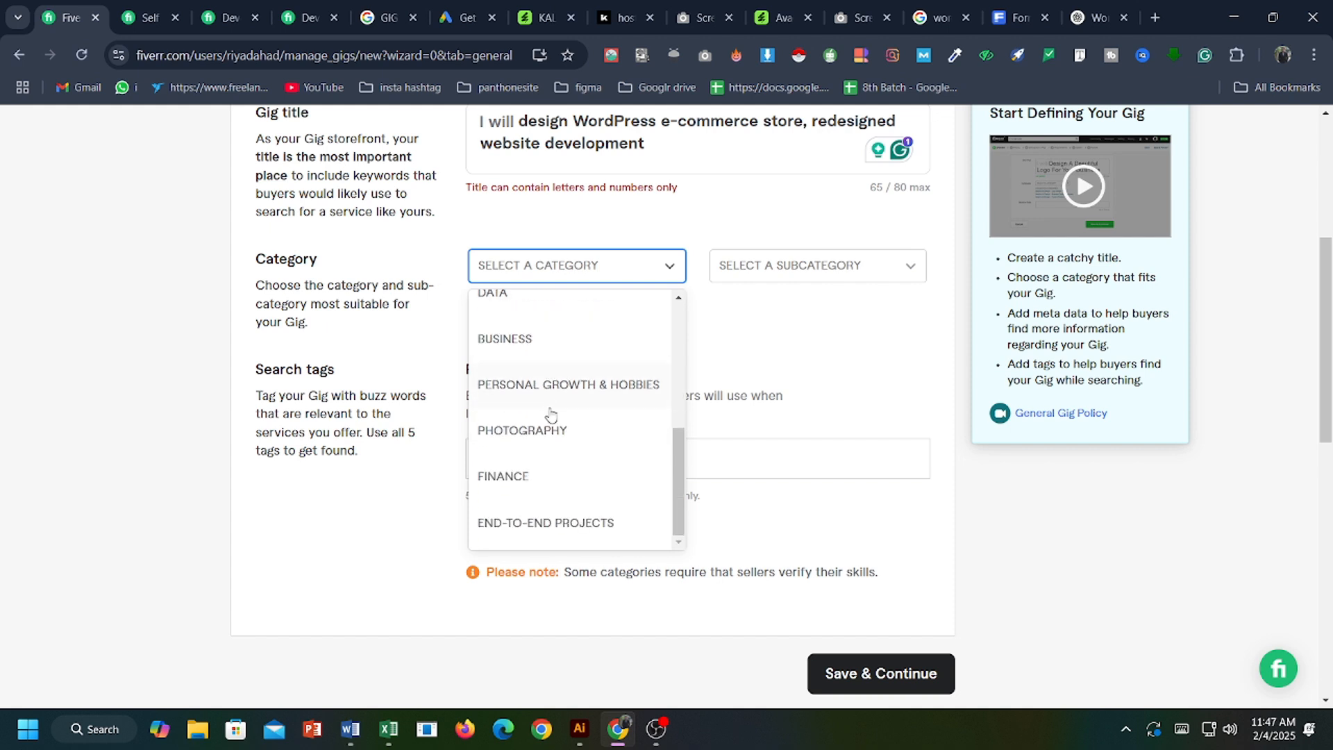
{"action": "scroll", "coordinate": [551, 414], "scroll_direction": "up", "scroll_amount": 2}
{"action": "left_click", "coordinate": [554, 420]}
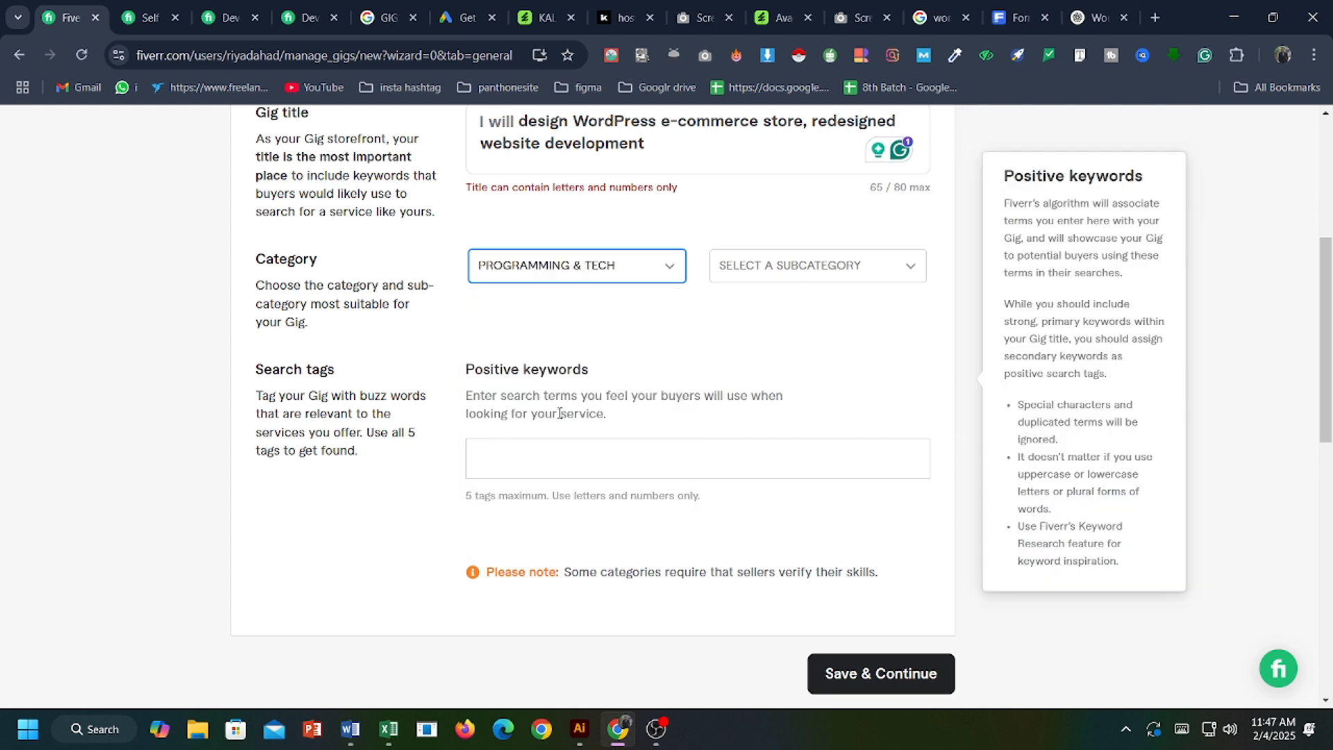
{"action": "left_click", "coordinate": [780, 278]}
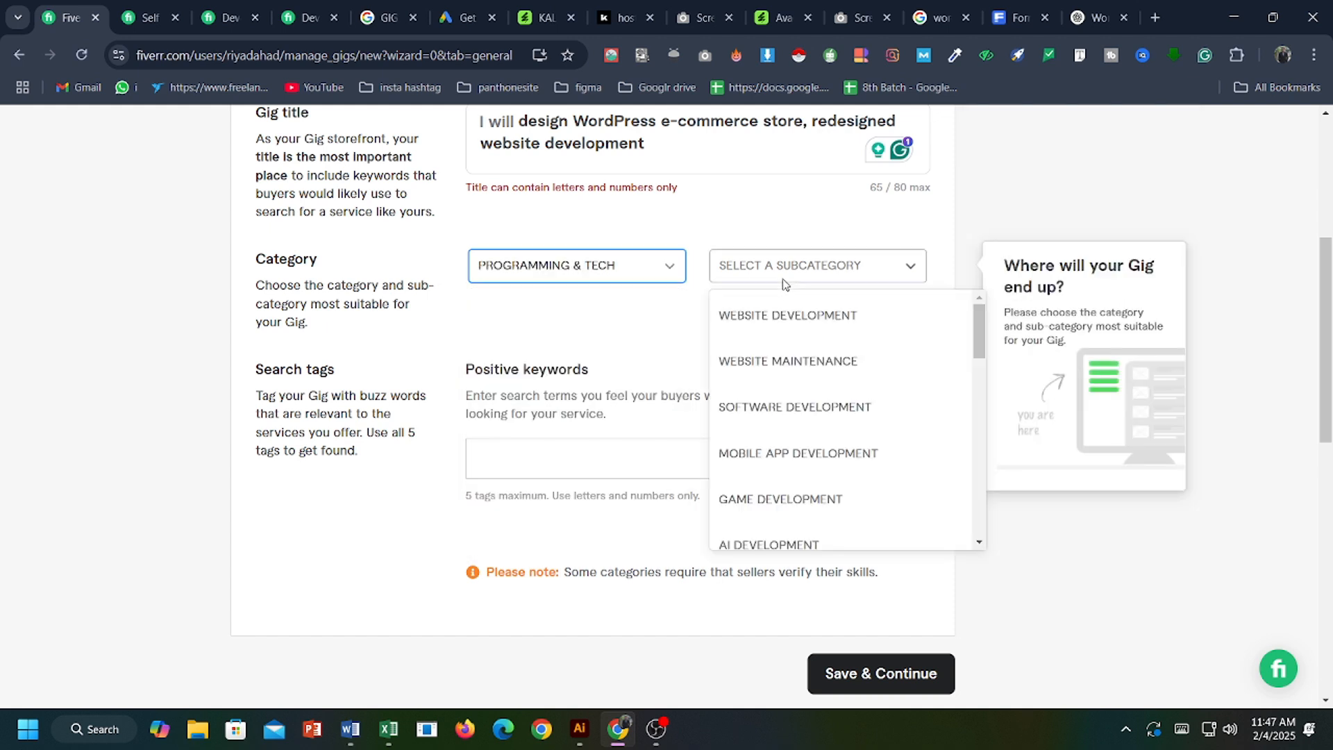
{"action": "left_click", "coordinate": [801, 331]}
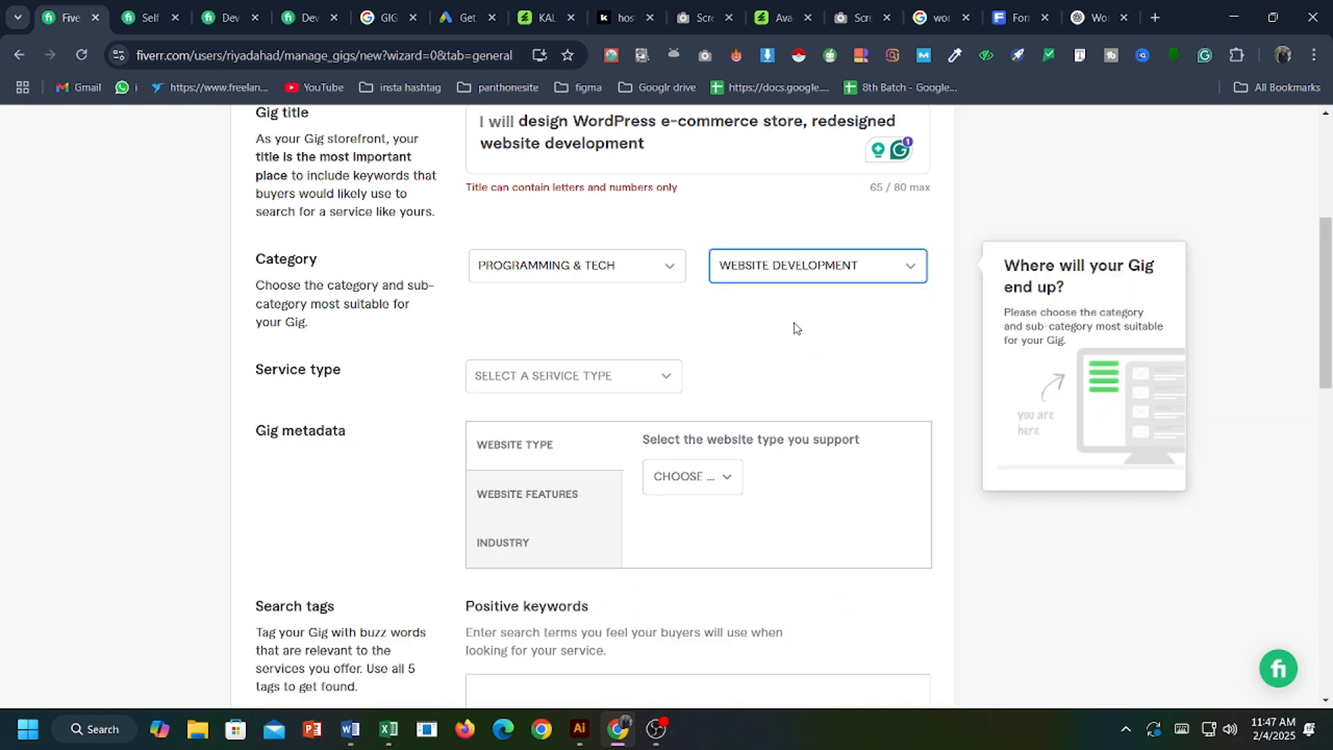
Set the service type to WordPress and the supported website type to E-Commerce Store.
{"action": "left_click", "coordinate": [592, 378]}
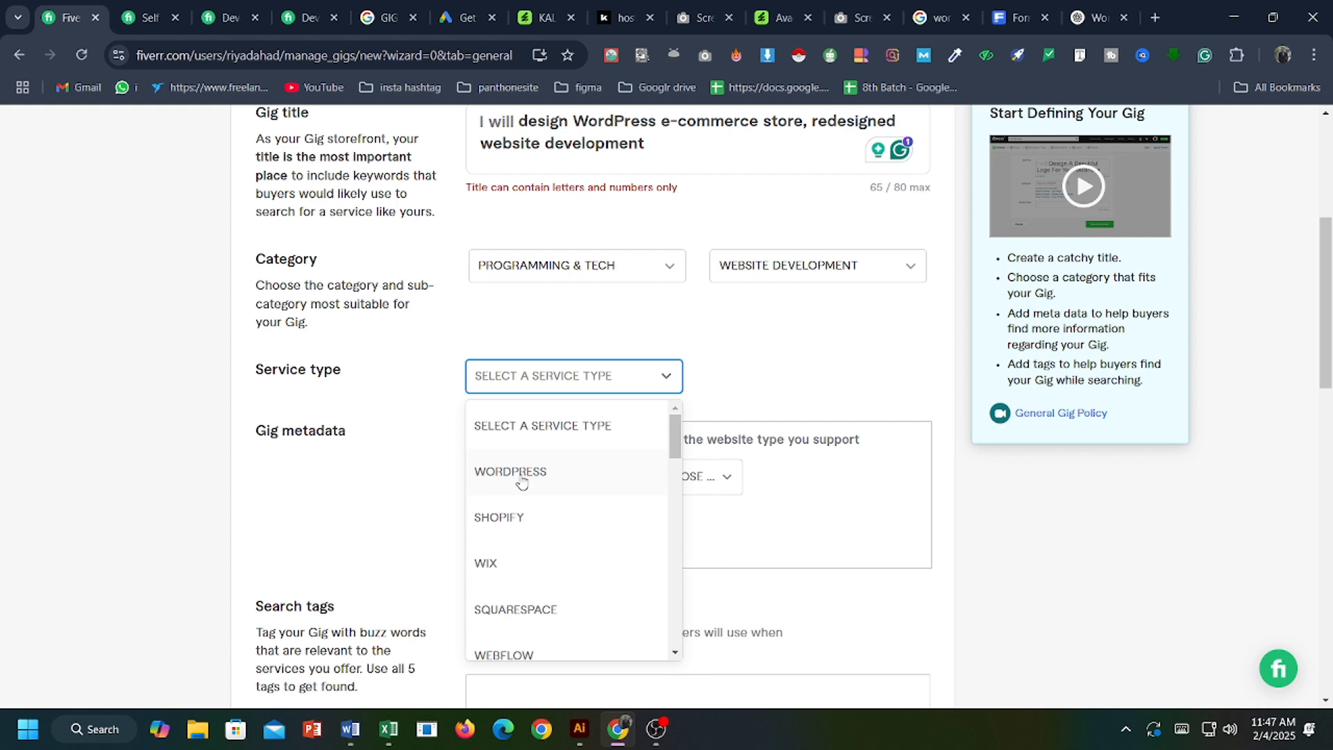
{"action": "scroll", "coordinate": [522, 484], "scroll_direction": "down", "scroll_amount": 1}
{"action": "scroll", "coordinate": [518, 514], "scroll_direction": "up", "scroll_amount": 1}
{"action": "scroll", "coordinate": [527, 556], "scroll_direction": "down", "scroll_amount": 2}
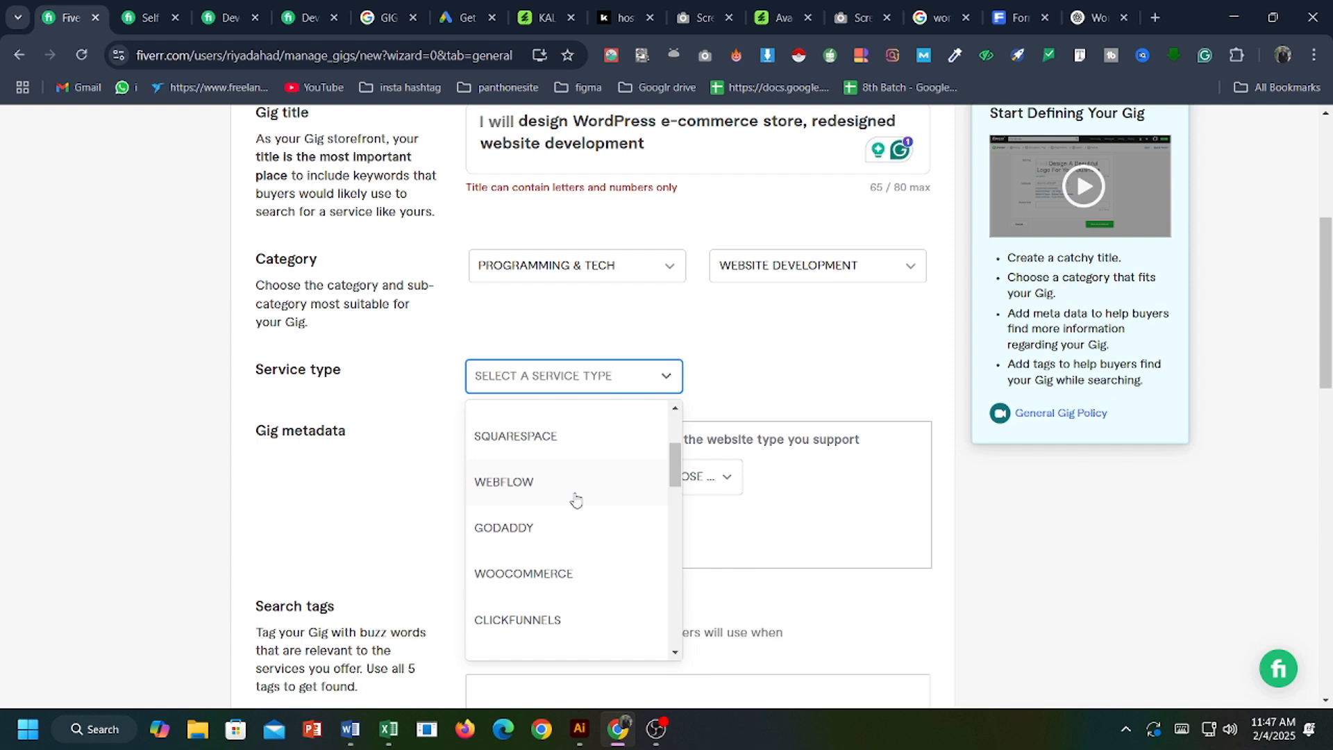
{"action": "scroll", "coordinate": [616, 458], "scroll_direction": "up", "scroll_amount": 1}
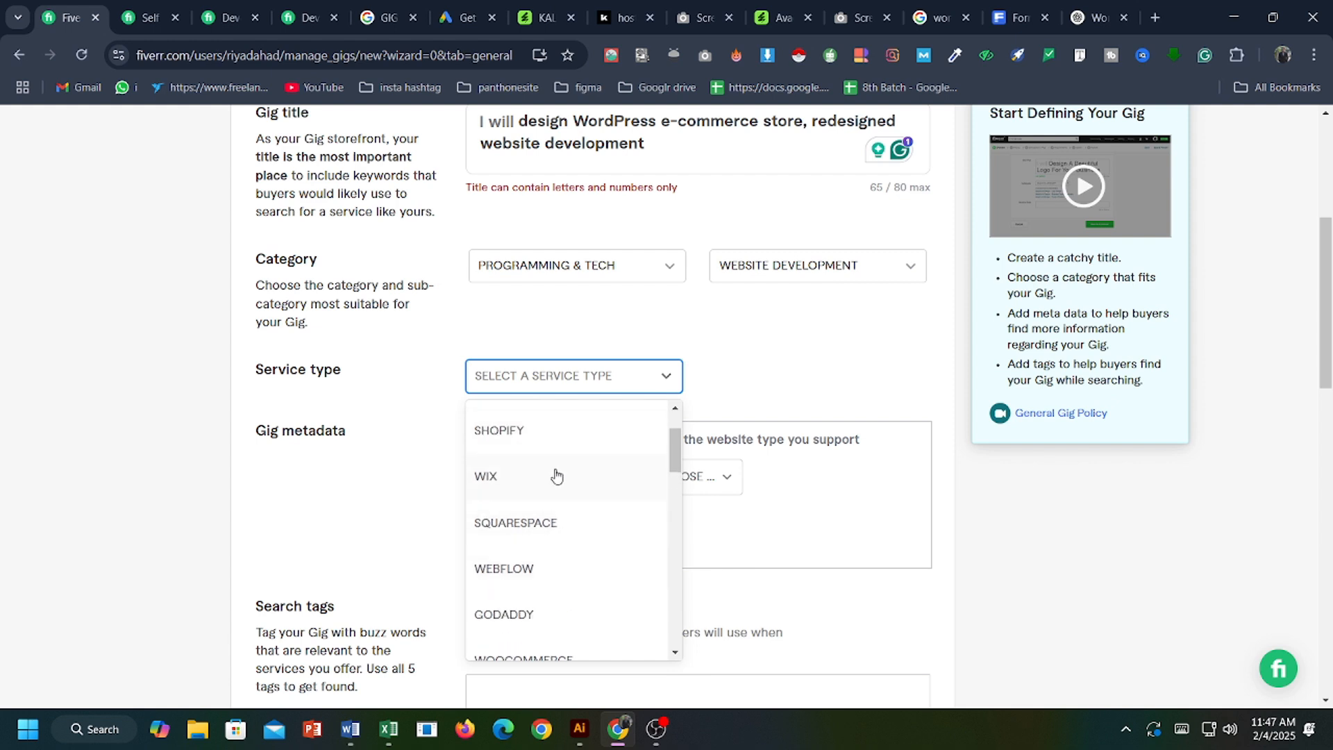
{"action": "scroll", "coordinate": [556, 476], "scroll_direction": "up", "scroll_amount": 1}
{"action": "left_click", "coordinate": [534, 479]}
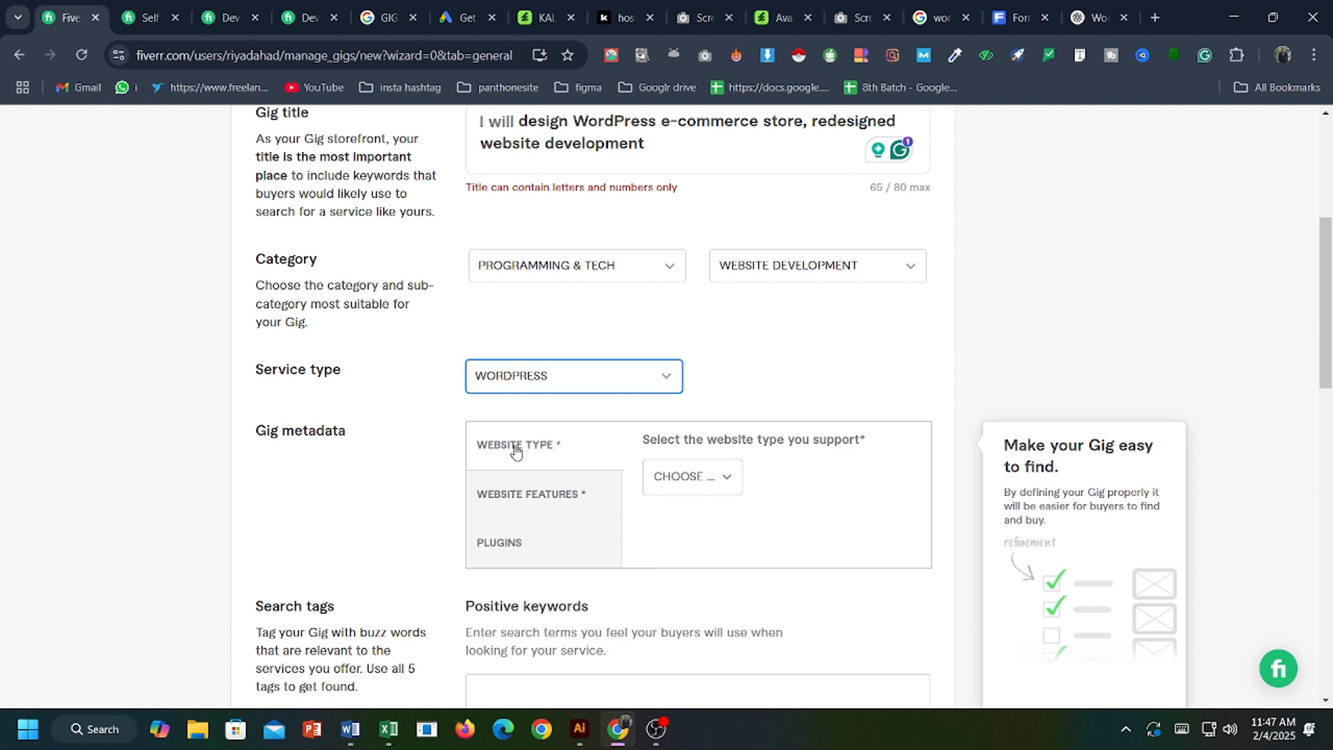
{"action": "left_click", "coordinate": [709, 478]}
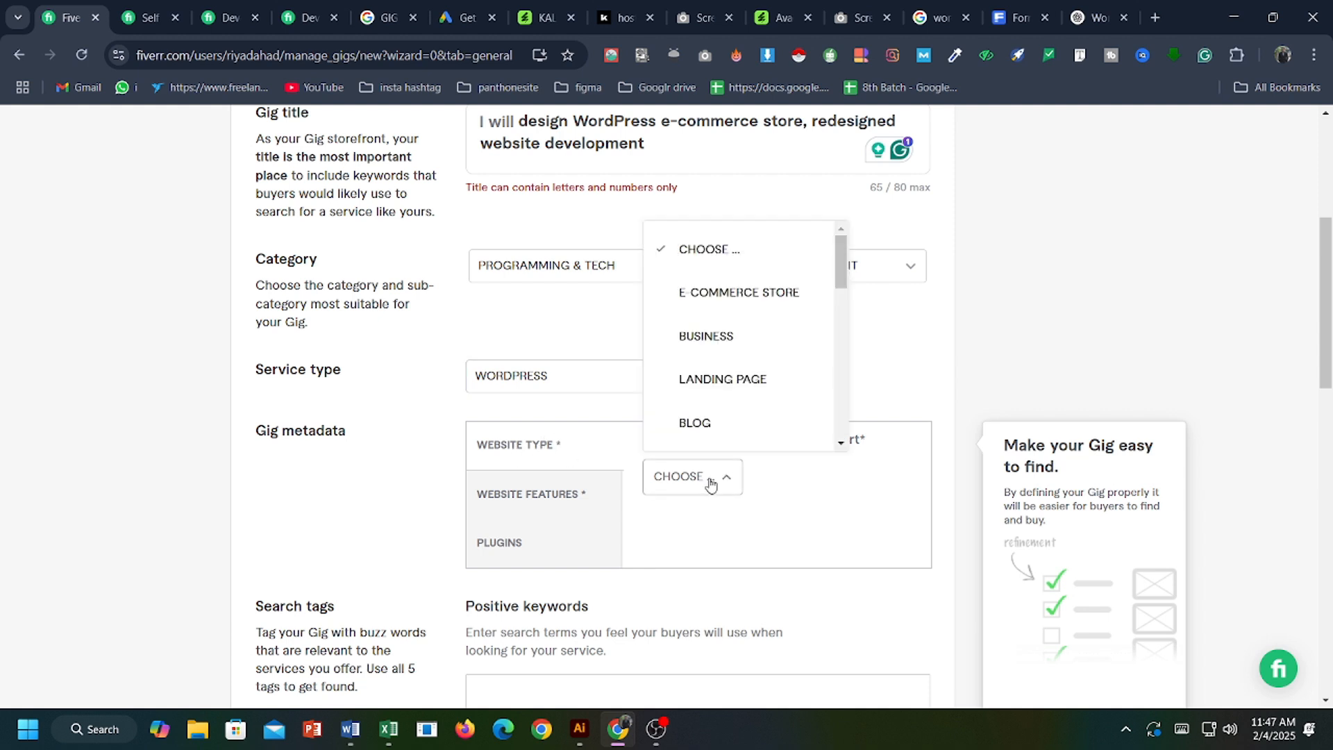
{"action": "left_click", "coordinate": [738, 303]}
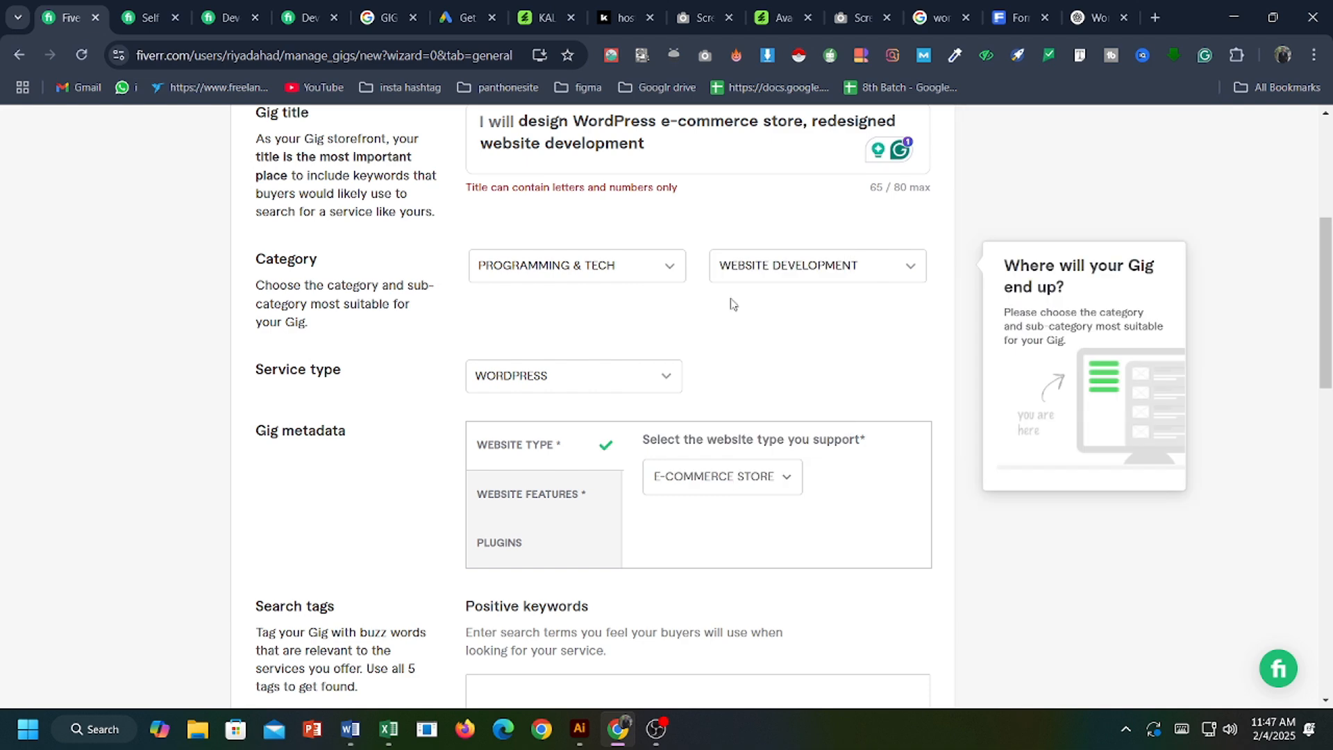
Select Social media, Shipping, Analytics, Chat, Map, FAQ, Booking, Payment, Membership and Customer support as the supported website features in the gig metadata.
{"action": "scroll", "coordinate": [693, 387], "scroll_direction": "down", "scroll_amount": 1}
{"action": "left_click", "coordinate": [517, 414]}
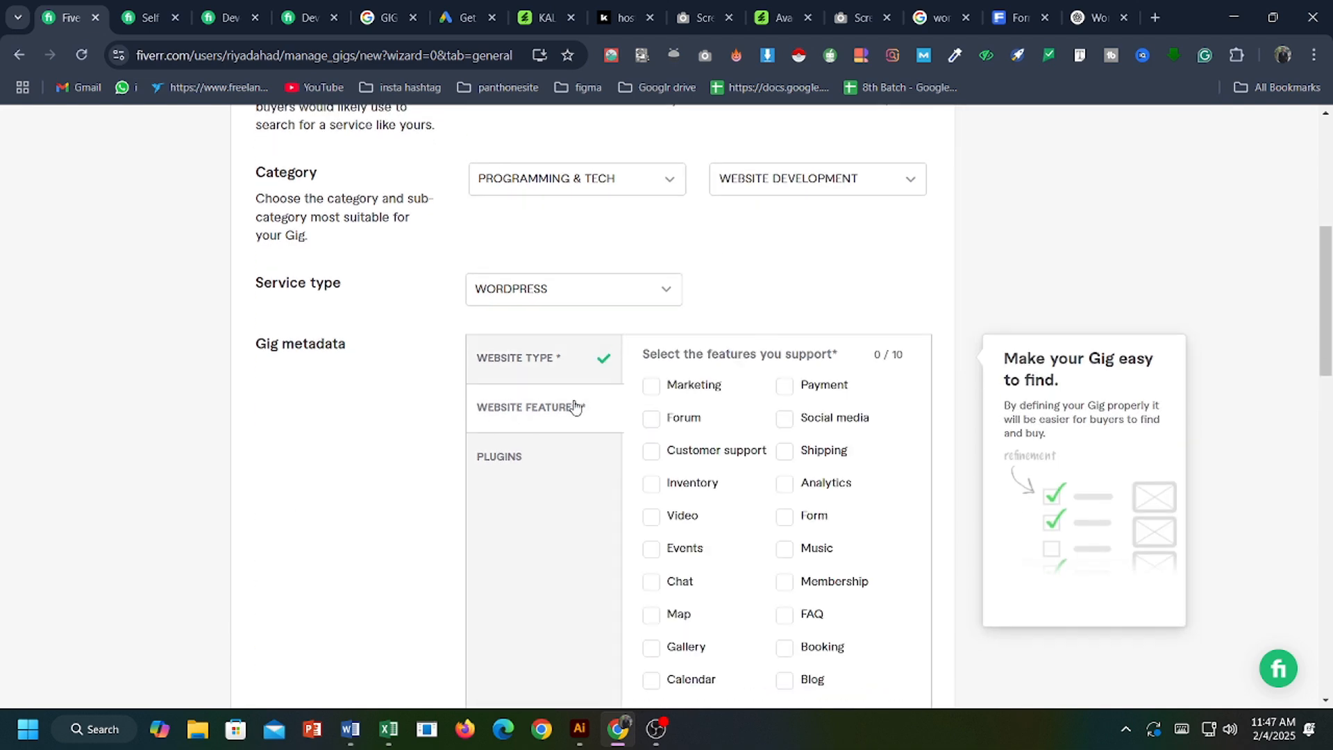
{"action": "scroll", "coordinate": [770, 399], "scroll_direction": "down", "scroll_amount": 2}
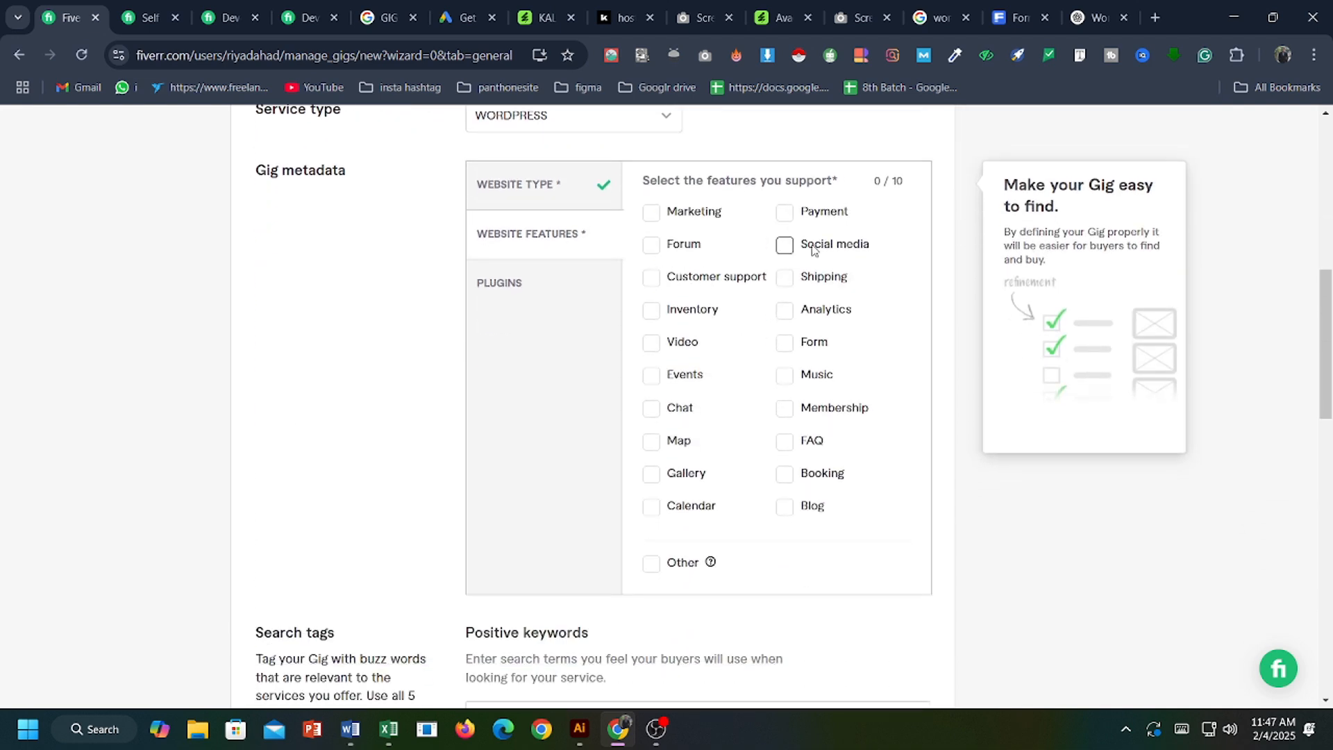
{"action": "left_click", "coordinate": [788, 247]}
{"action": "left_click", "coordinate": [785, 279]}
{"action": "left_click", "coordinate": [784, 310]}
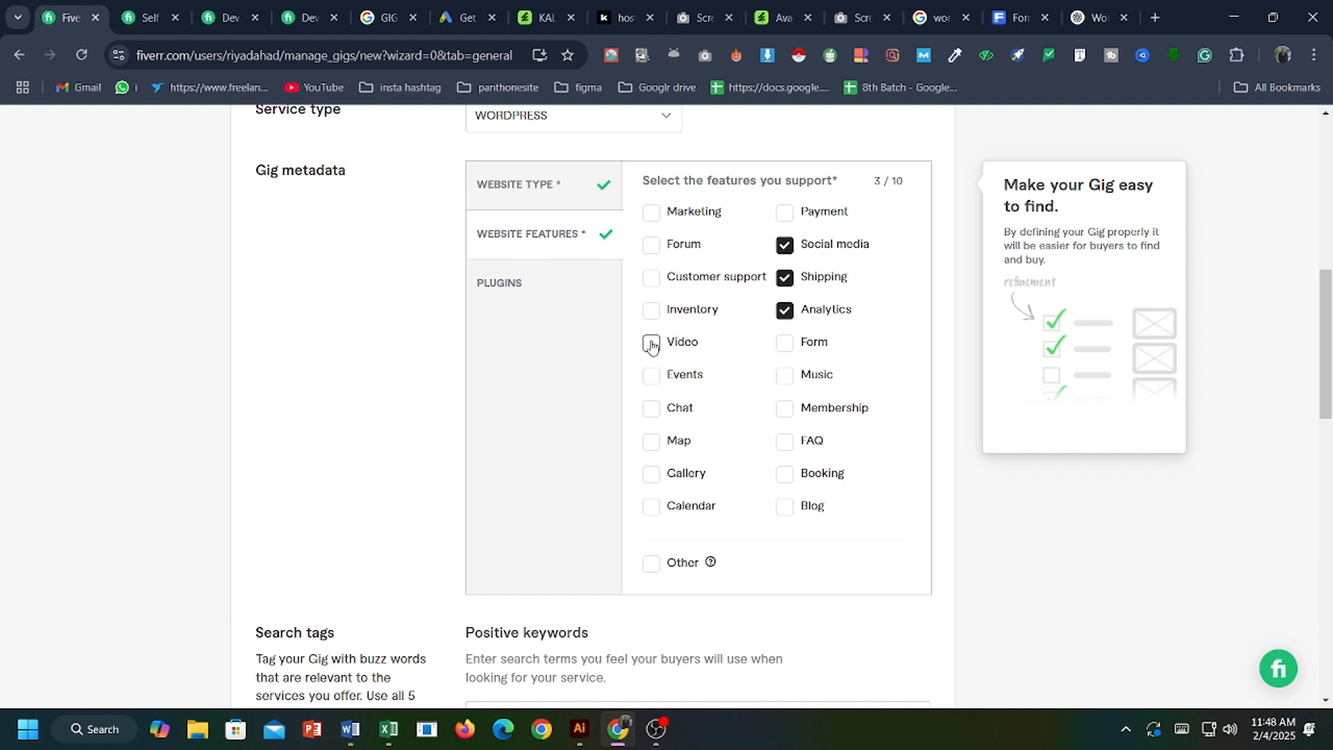
{"action": "left_click", "coordinate": [654, 410]}
{"action": "left_click", "coordinate": [651, 441]}
{"action": "left_click", "coordinate": [785, 443]}
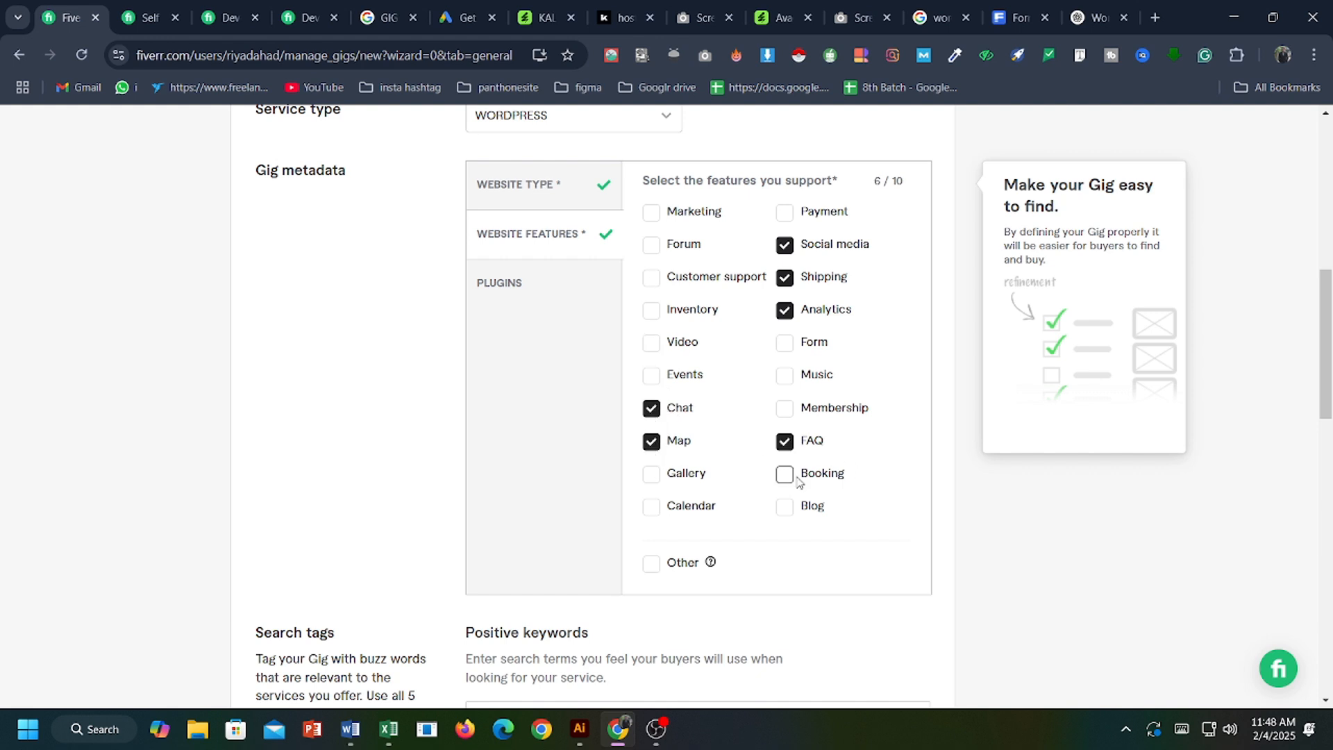
{"action": "left_click", "coordinate": [783, 475]}
{"action": "left_click", "coordinate": [784, 213]}
{"action": "left_click", "coordinate": [785, 409]}
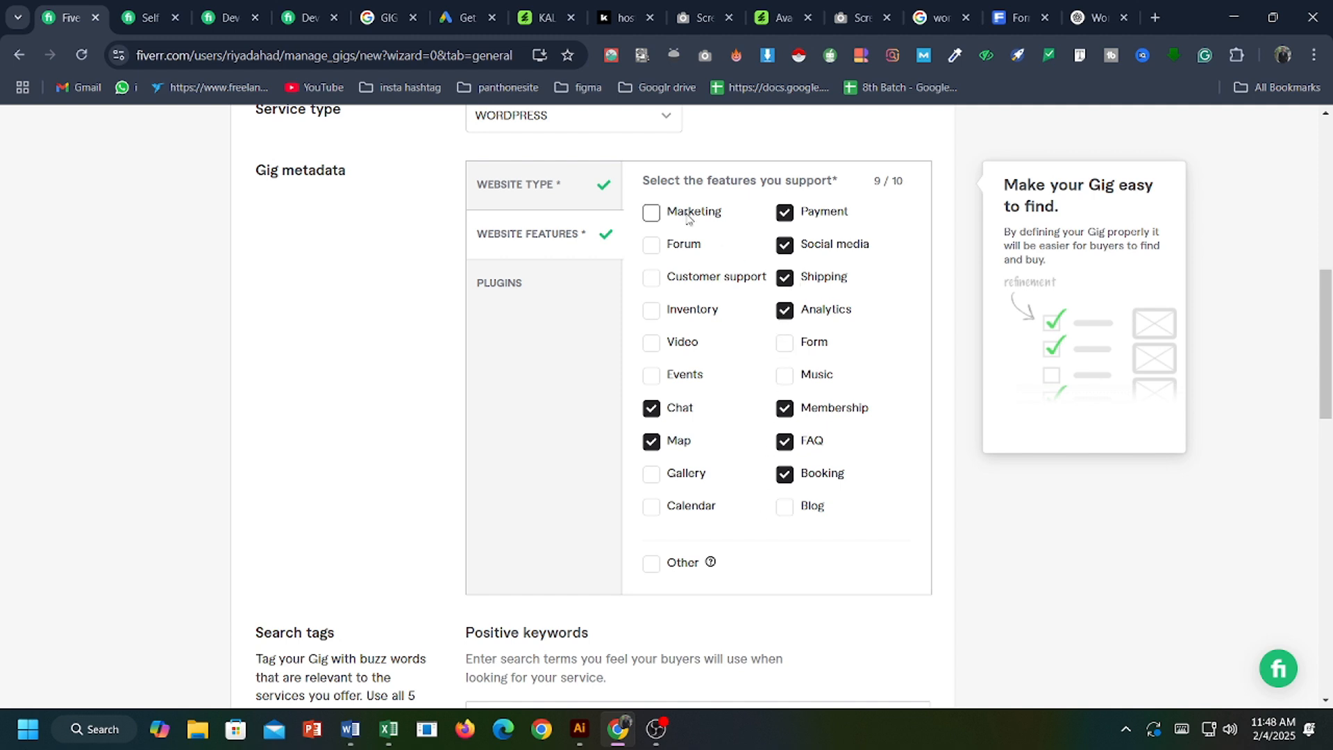
{"action": "left_click", "coordinate": [650, 280]}
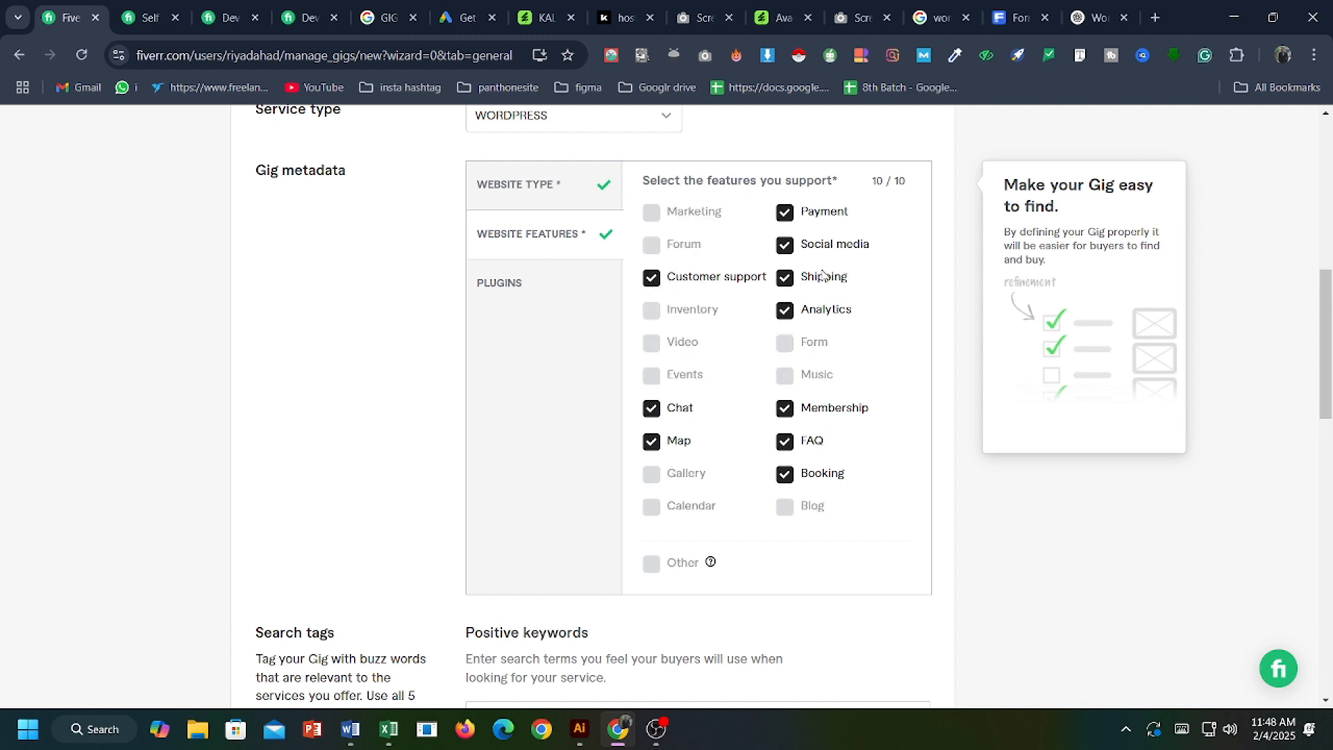
In the plugins metadata, select Akismet, All-in-one SEO pack, Adsense, Contact form 7, GetResponse, Instagram, Mailchimp and Paypal as supported.
{"action": "left_click", "coordinate": [534, 286]}
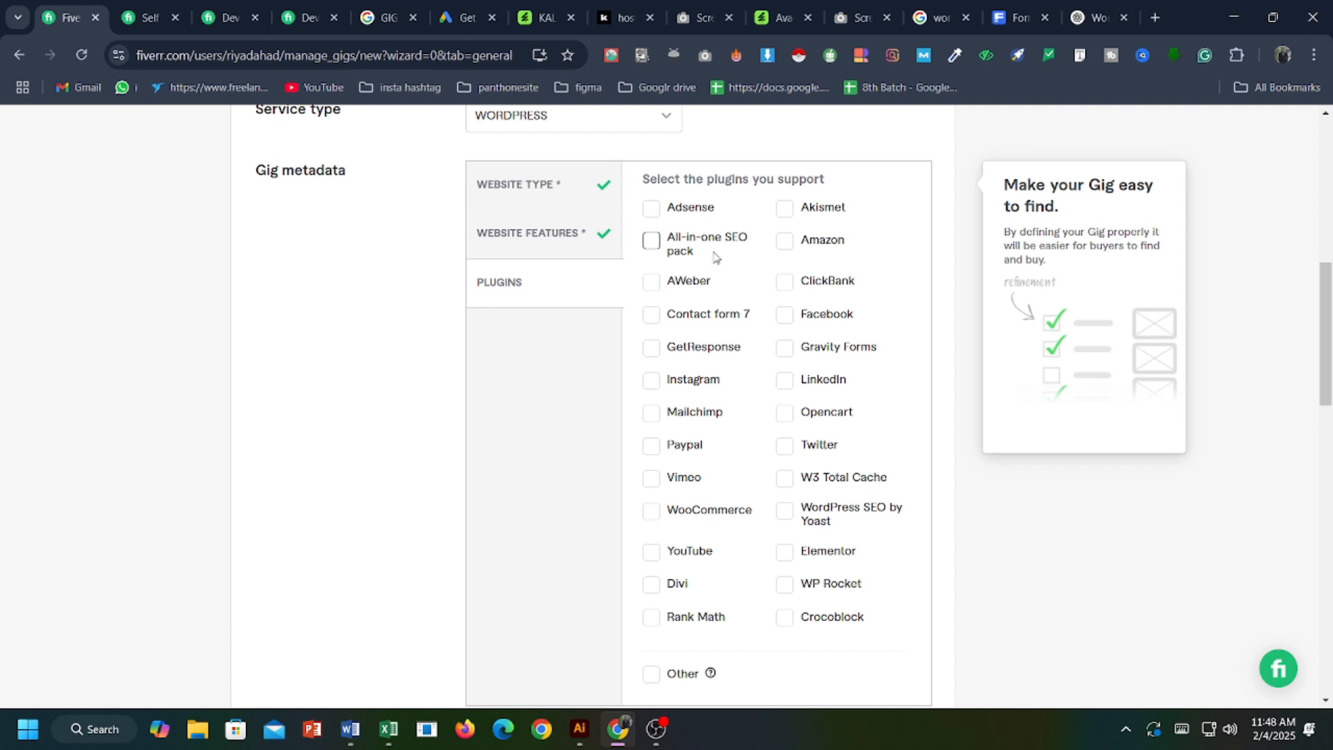
{"action": "left_click", "coordinate": [786, 209]}
{"action": "left_click", "coordinate": [650, 241]}
{"action": "left_click", "coordinate": [650, 207]}
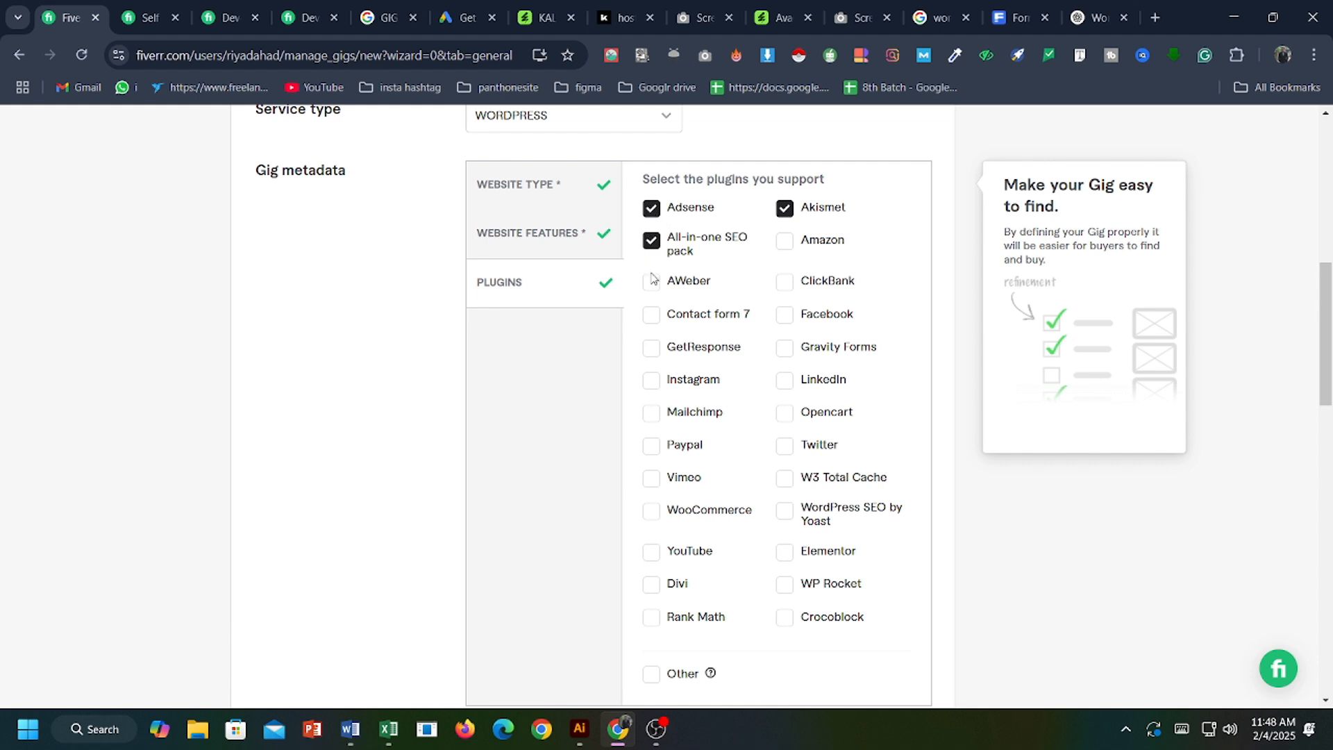
{"action": "left_click", "coordinate": [651, 315]}
{"action": "left_click", "coordinate": [650, 349]}
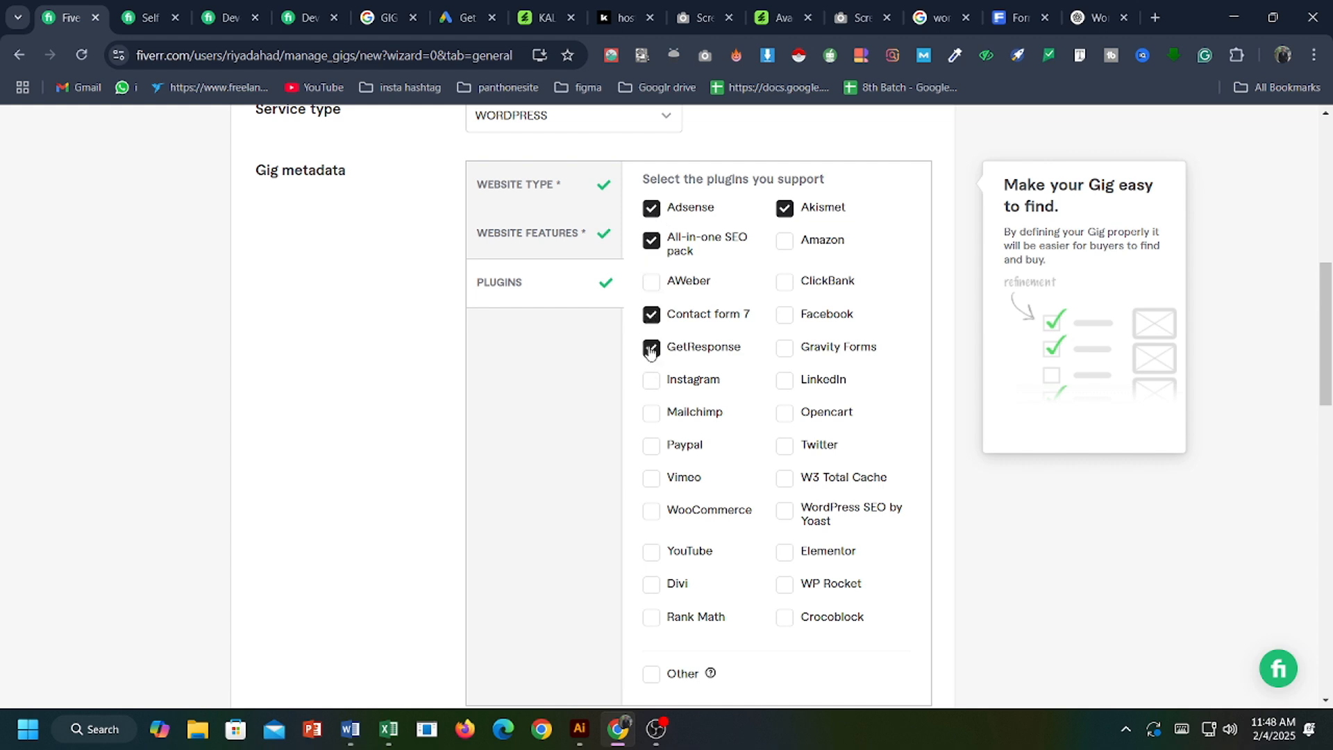
{"action": "left_click", "coordinate": [651, 382]}
{"action": "left_click", "coordinate": [650, 414]}
{"action": "left_click", "coordinate": [650, 446]}
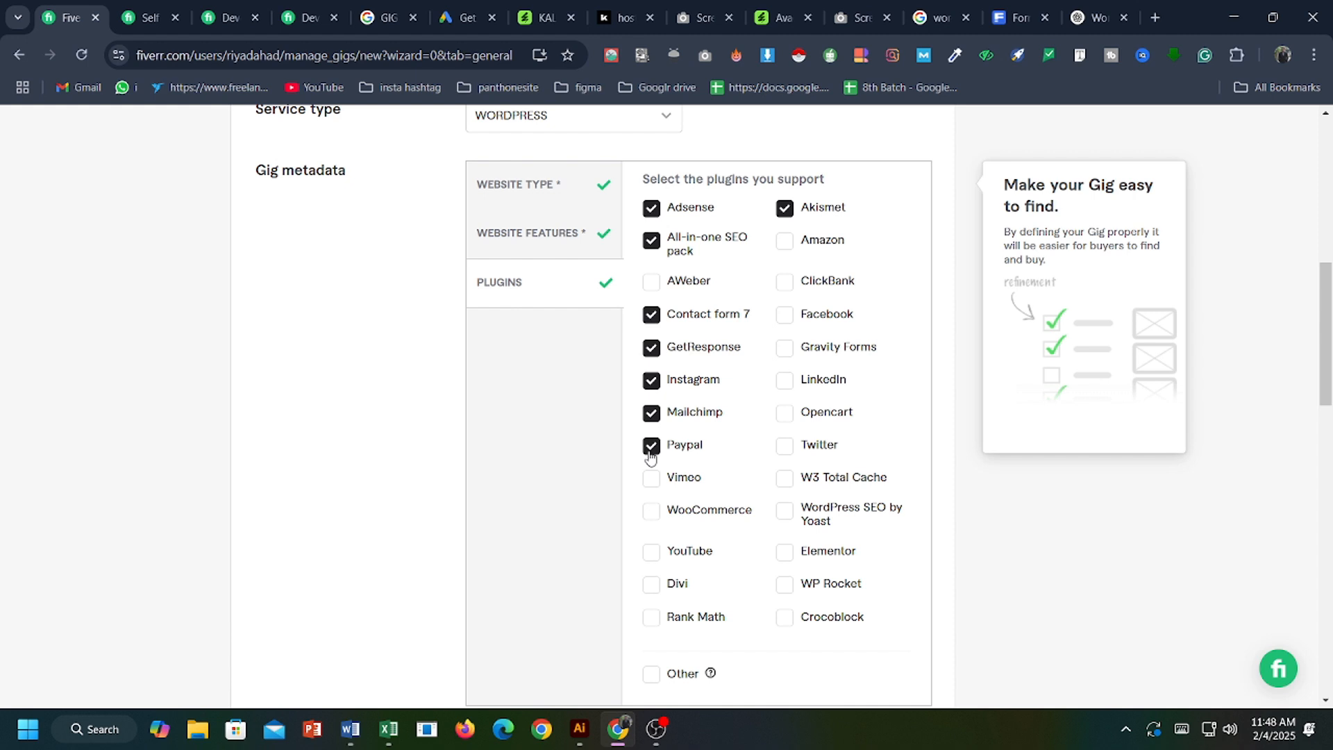
Add WooCommerce, WP Rocket, Elementor and Facebook to the supported plugins.
{"action": "scroll", "coordinate": [649, 458], "scroll_direction": "down", "scroll_amount": 1}
{"action": "left_click", "coordinate": [656, 425]}
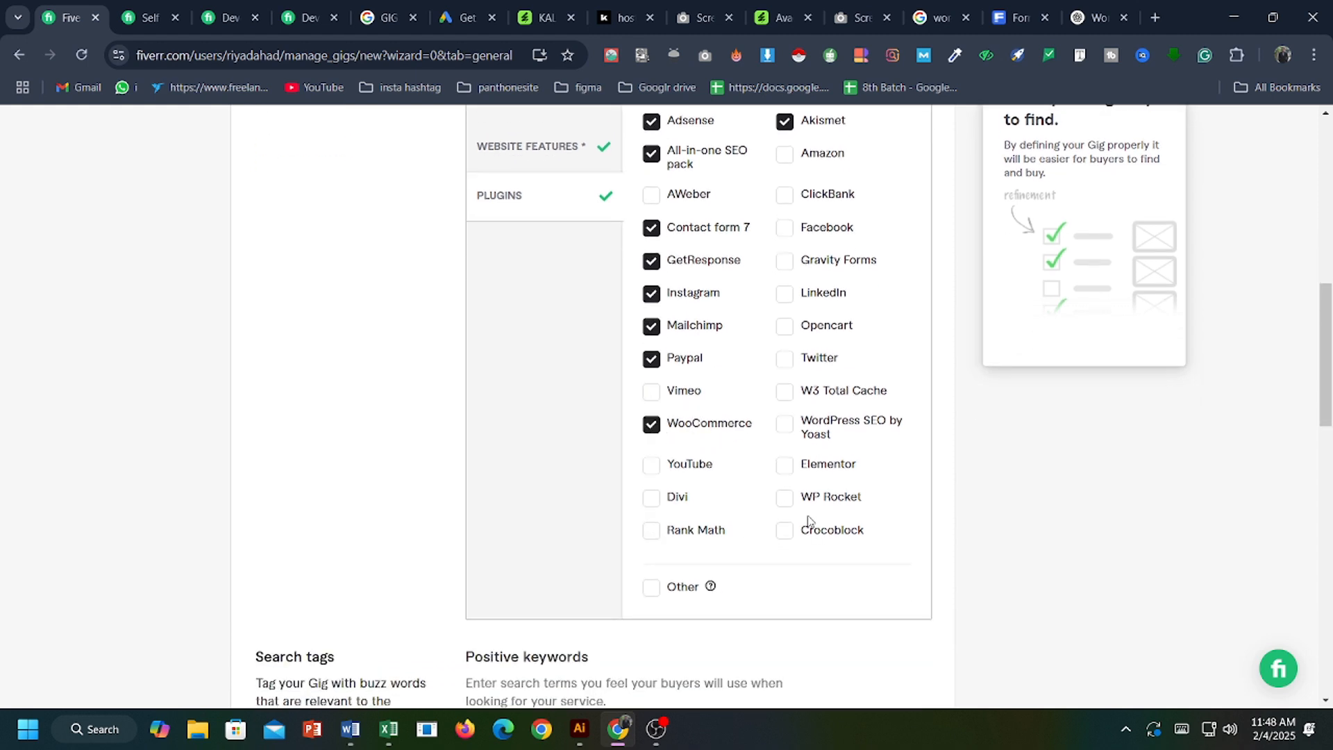
{"action": "left_click", "coordinate": [788, 498]}
{"action": "left_click", "coordinate": [785, 466]}
{"action": "scroll", "coordinate": [805, 319], "scroll_direction": "up", "scroll_amount": 1}
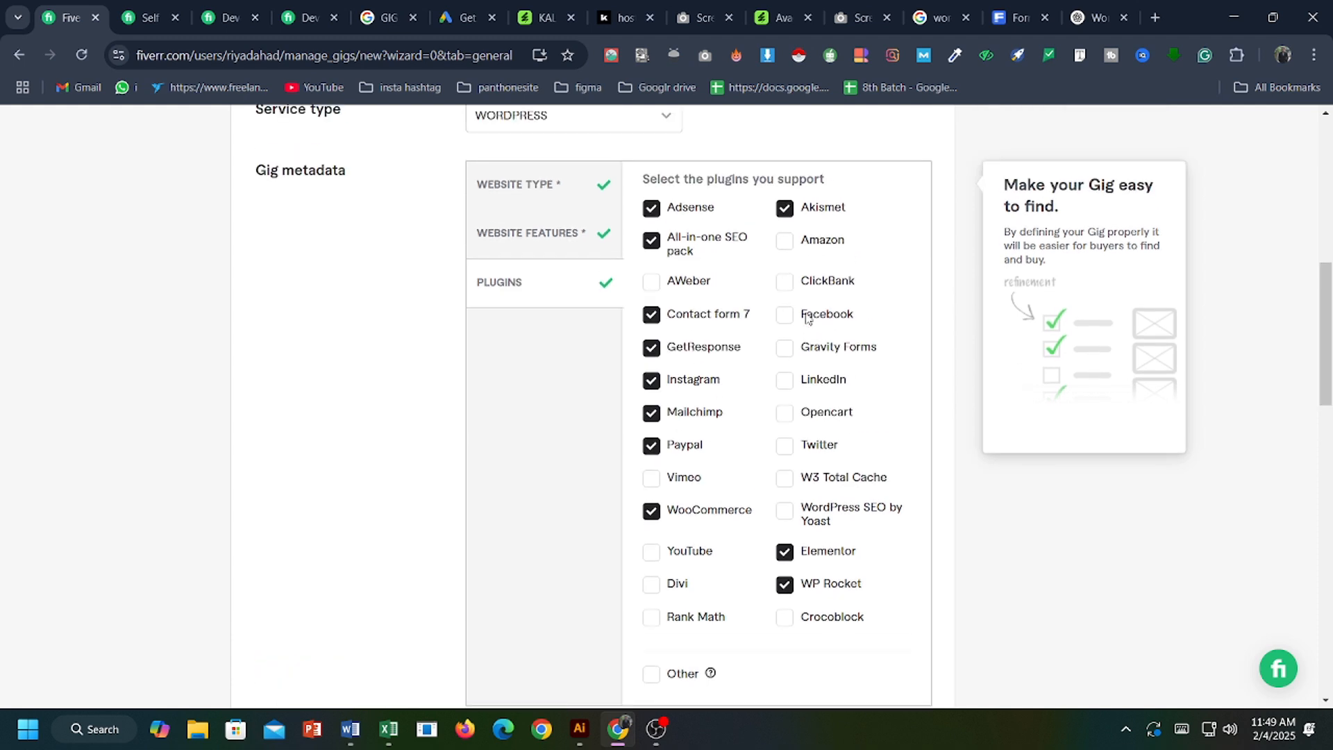
{"action": "left_click", "coordinate": [783, 315]}
Copy the "website development" keyword from the Excel keyword sheet and add it as a positive keyword in the gig's search tags.
{"action": "scroll", "coordinate": [803, 461], "scroll_direction": "down", "scroll_amount": 2}
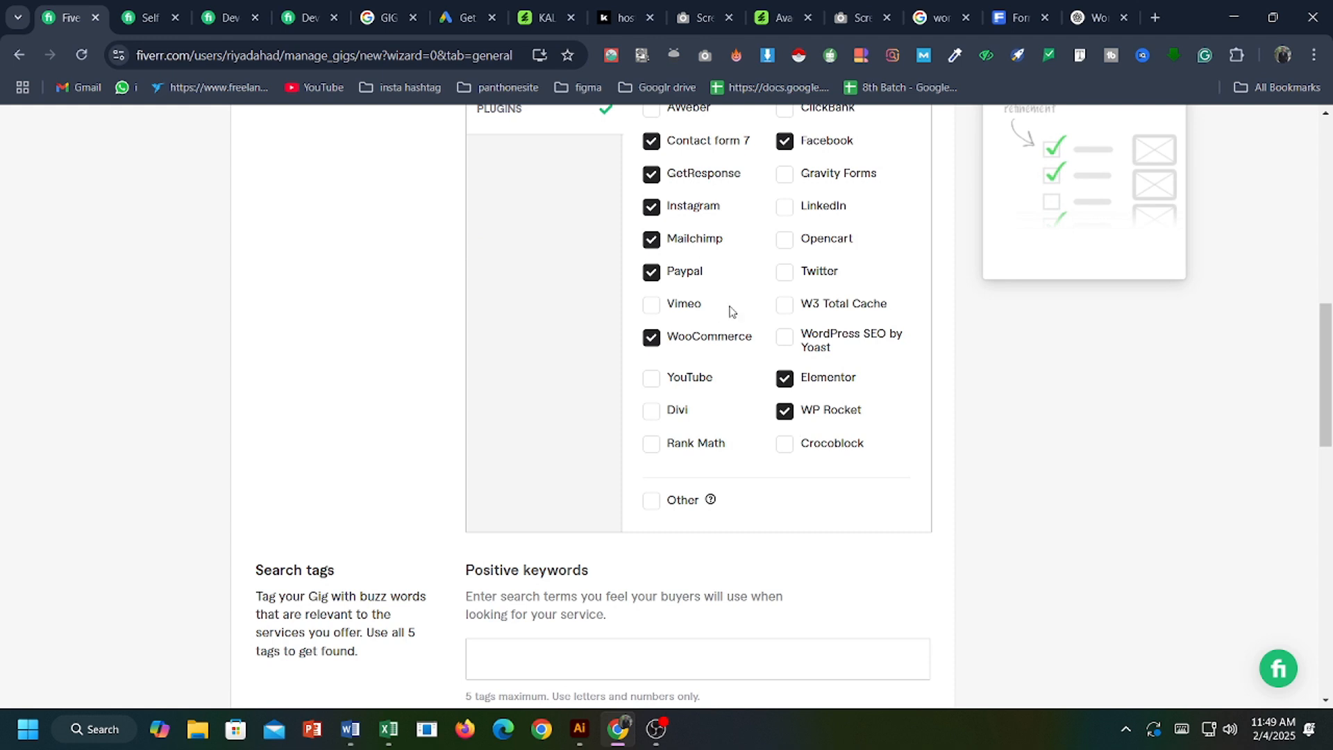
{"action": "scroll", "coordinate": [732, 293], "scroll_direction": "down", "scroll_amount": 3}
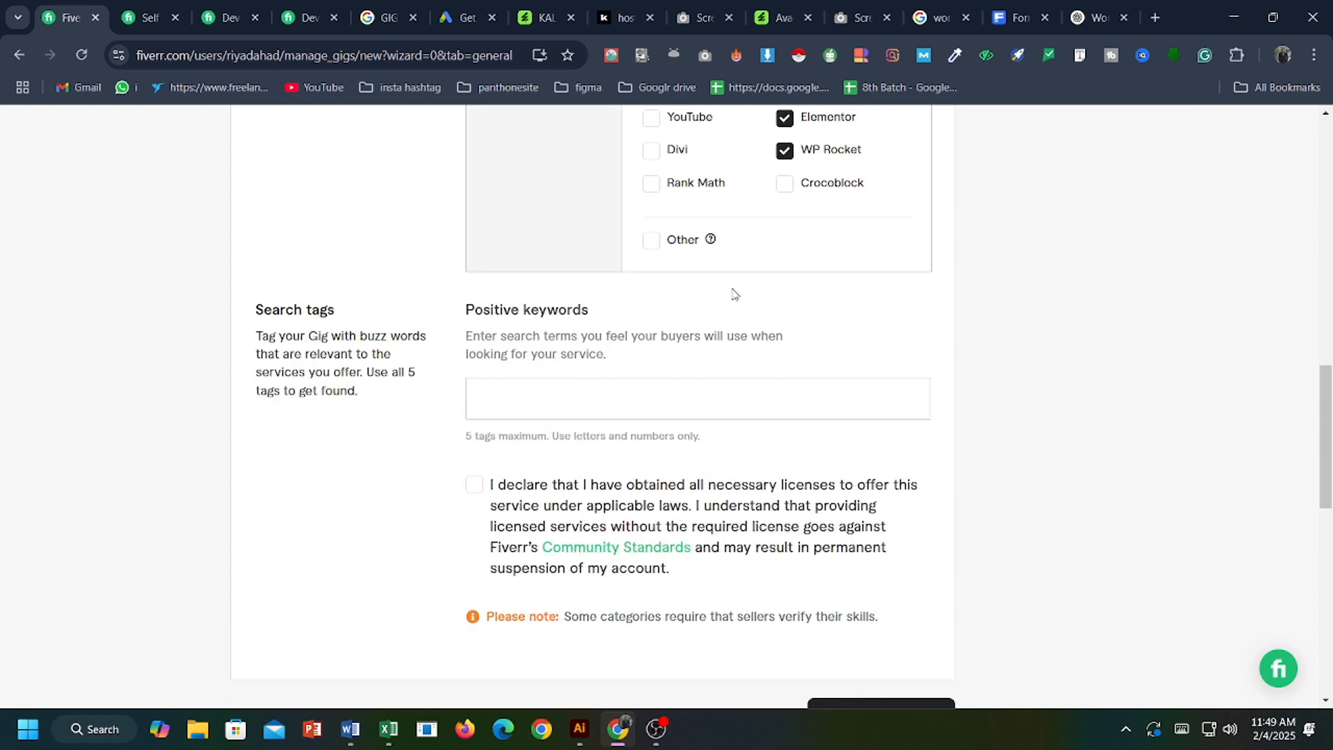
{"action": "left_click", "coordinate": [519, 414]}
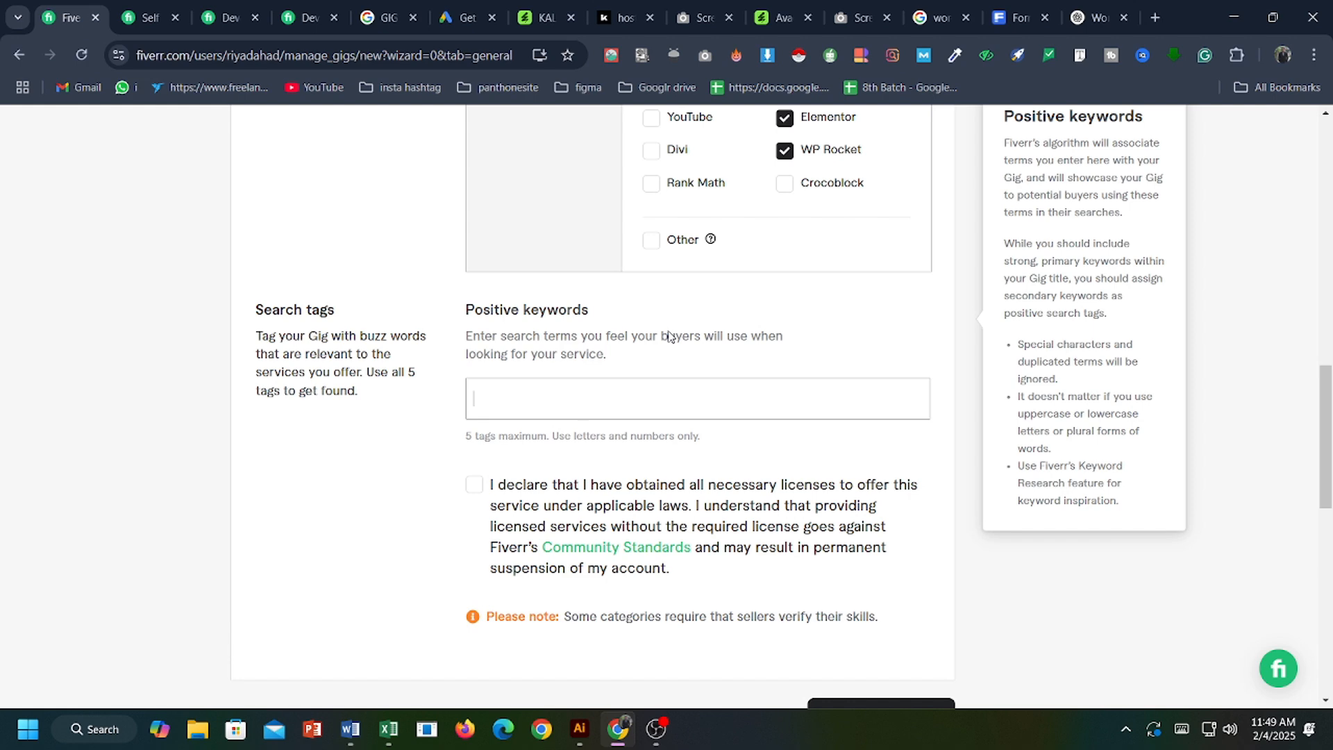
{"action": "left_click", "coordinate": [389, 729]}
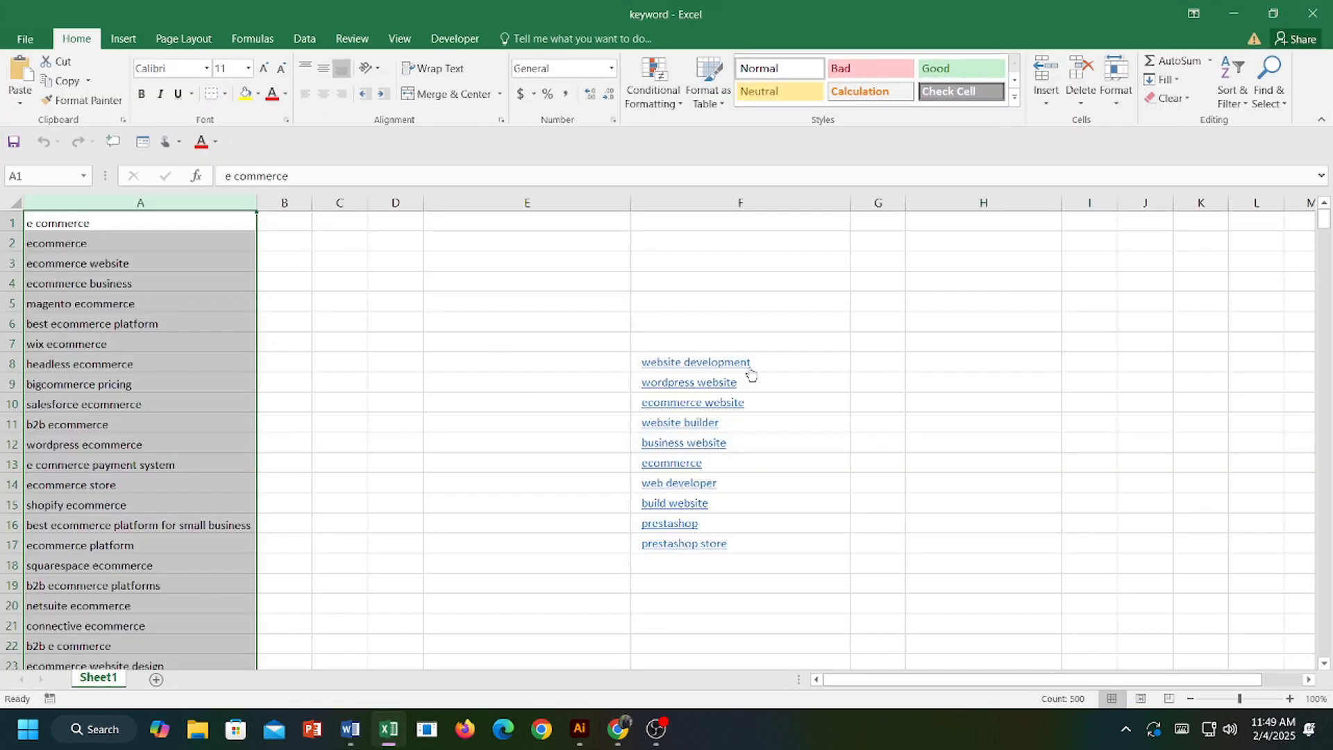
{"action": "left_click", "coordinate": [806, 362]}
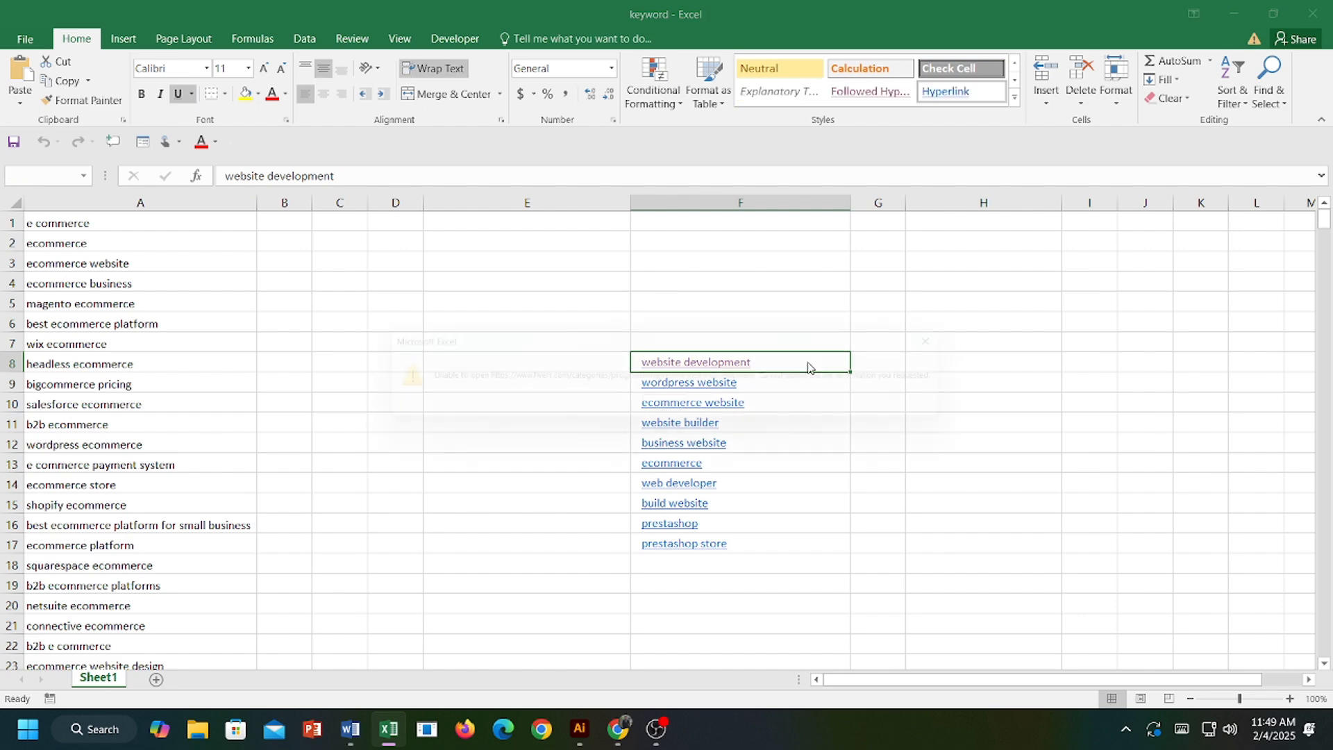
{"action": "left_click", "coordinate": [973, 341]}
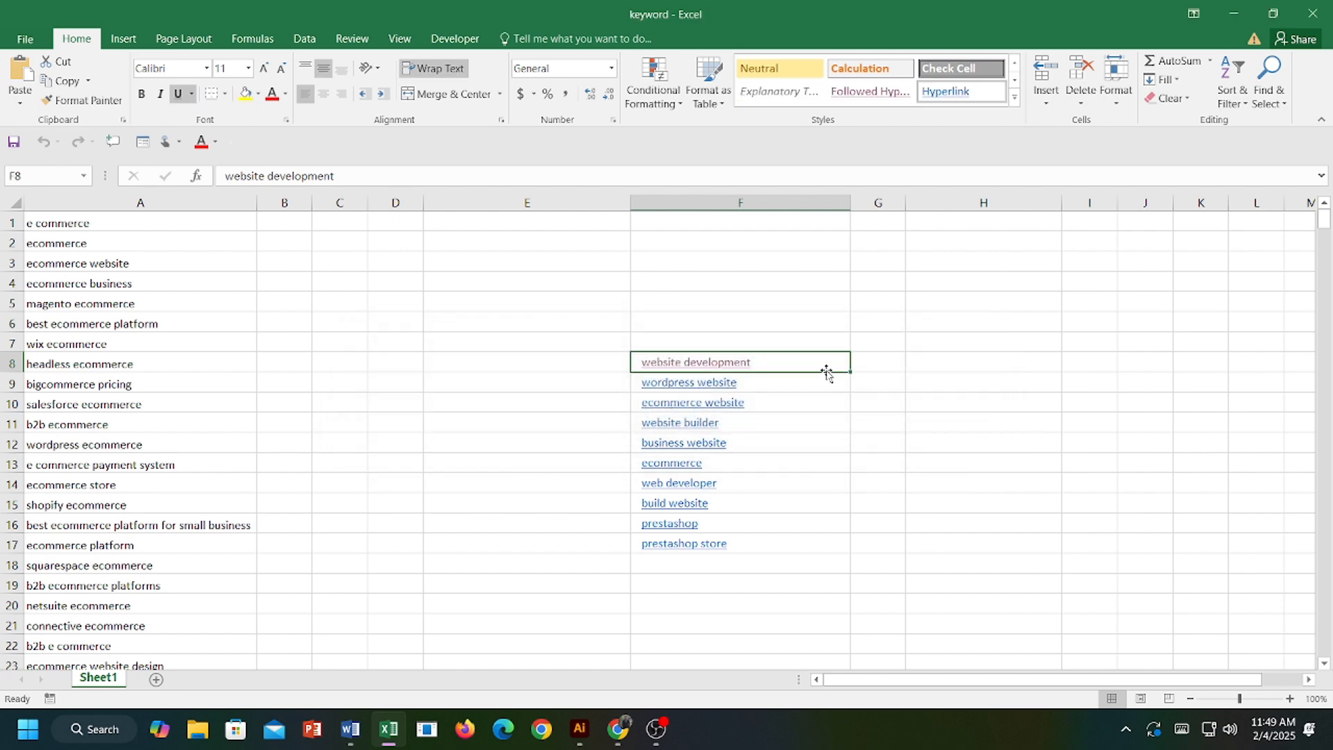
{"action": "left_click", "coordinate": [617, 728]}
{"action": "type", "text": "website development"}
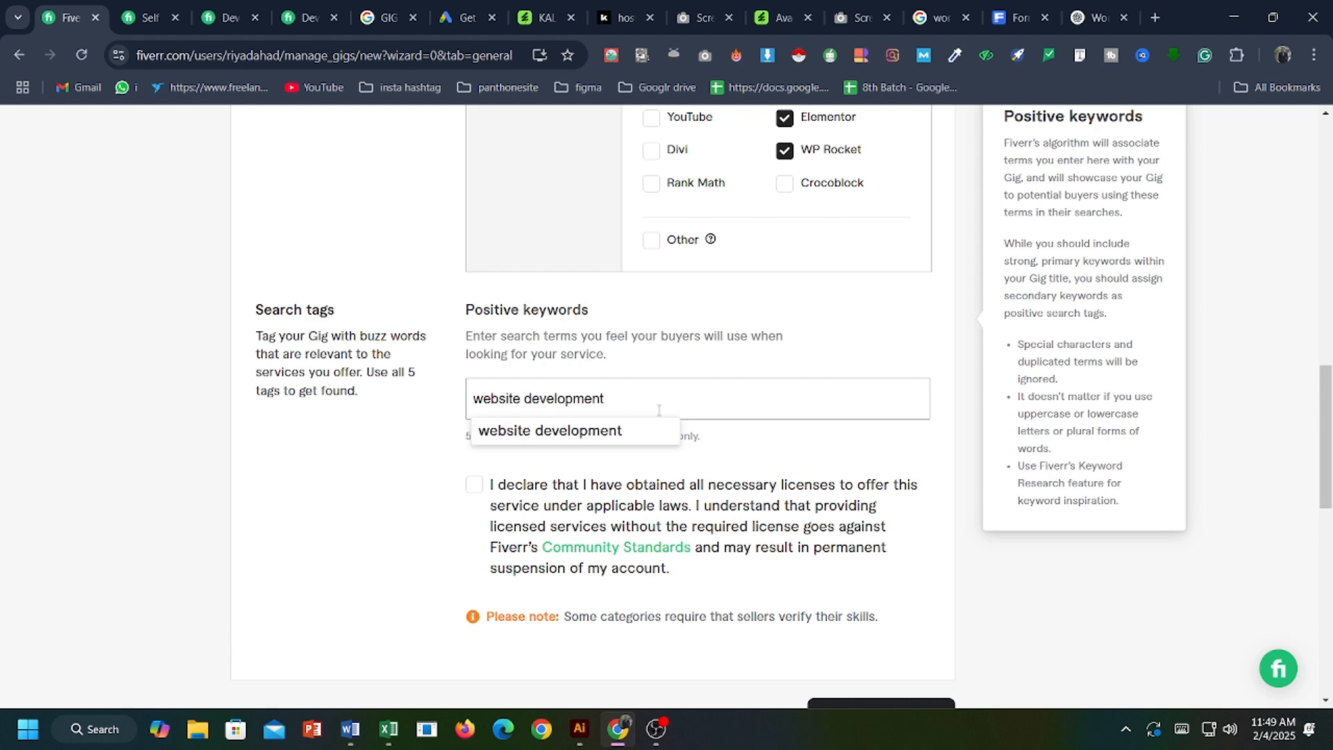
{"action": "key", "text": "Return"}
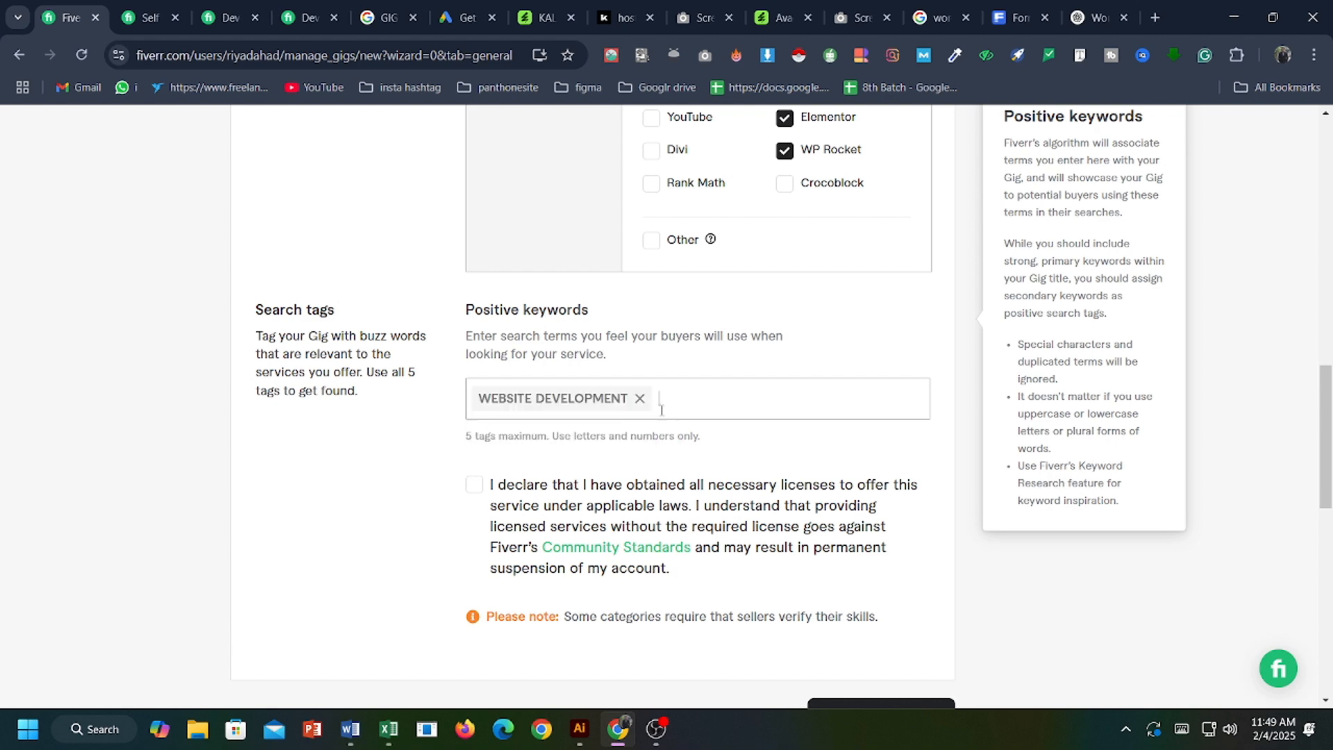
Copy "ecommerce website" from the Excel keyword sheet and add it as a search tag of the gig.
{"action": "left_click", "coordinate": [388, 728]}
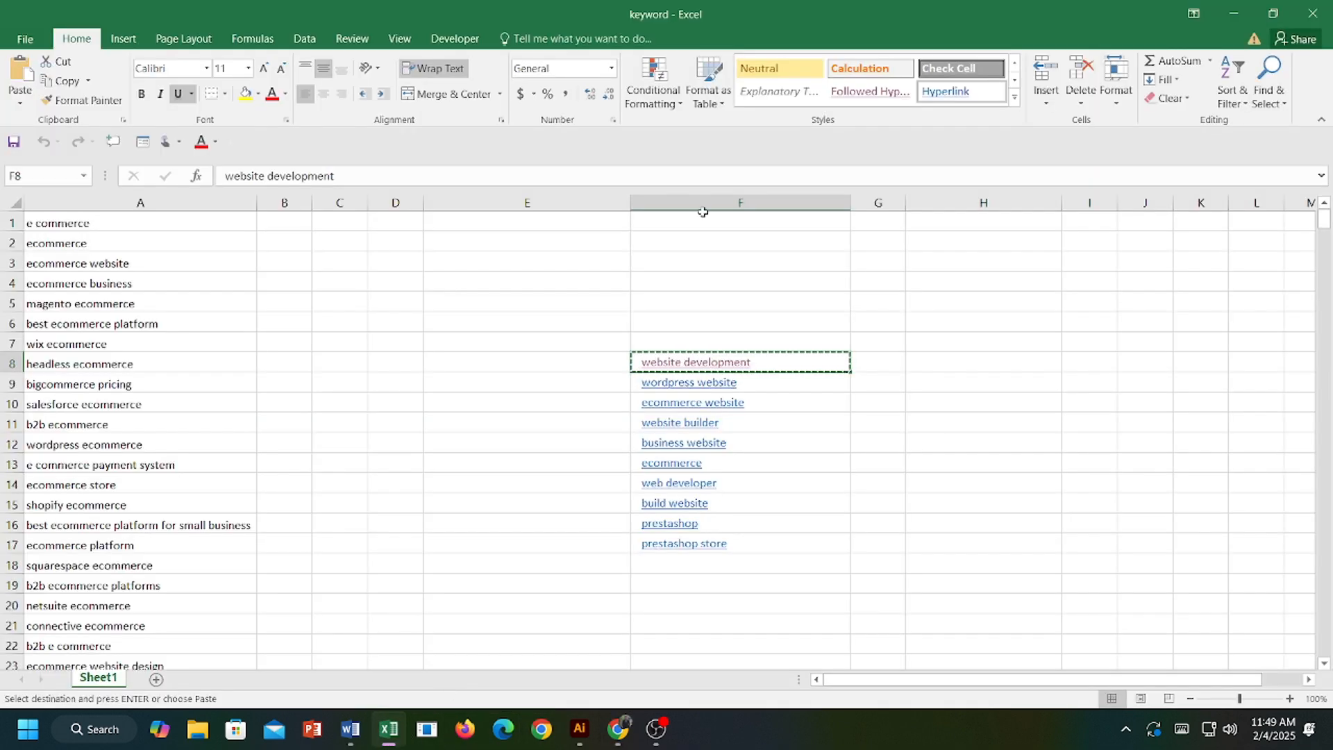
{"action": "left_click", "coordinate": [772, 408]}
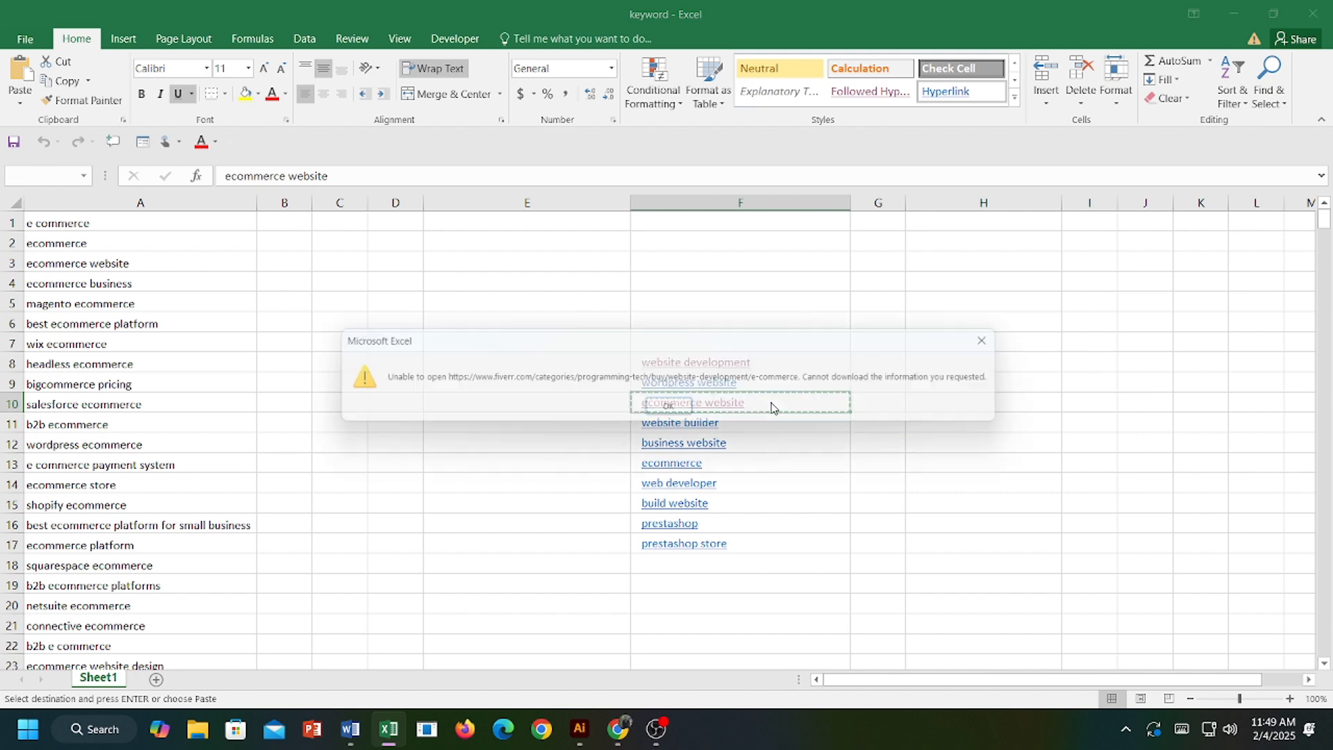
{"action": "left_click", "coordinate": [1011, 339]}
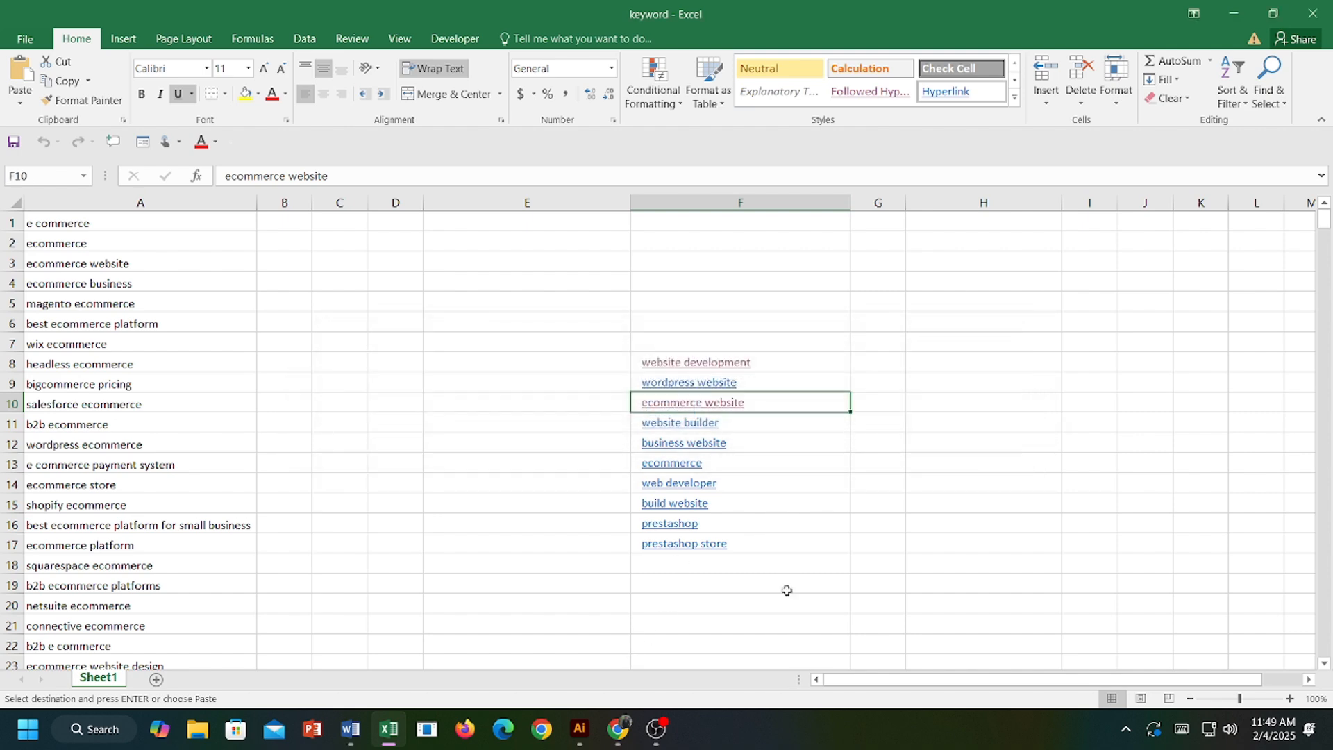
{"action": "left_click", "coordinate": [617, 729]}
{"action": "left_click", "coordinate": [718, 410]}
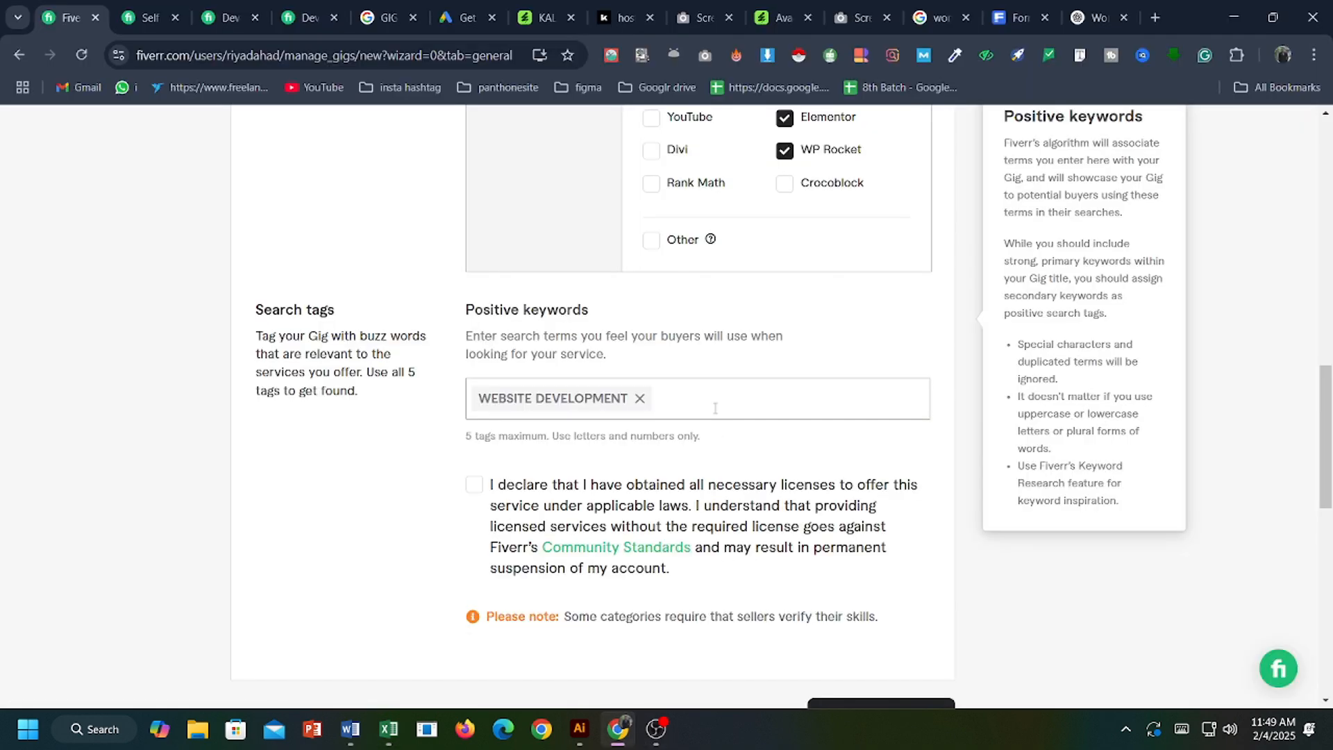
{"action": "type", "text": "ecommerce website"}
{"action": "key", "text": "Return"}
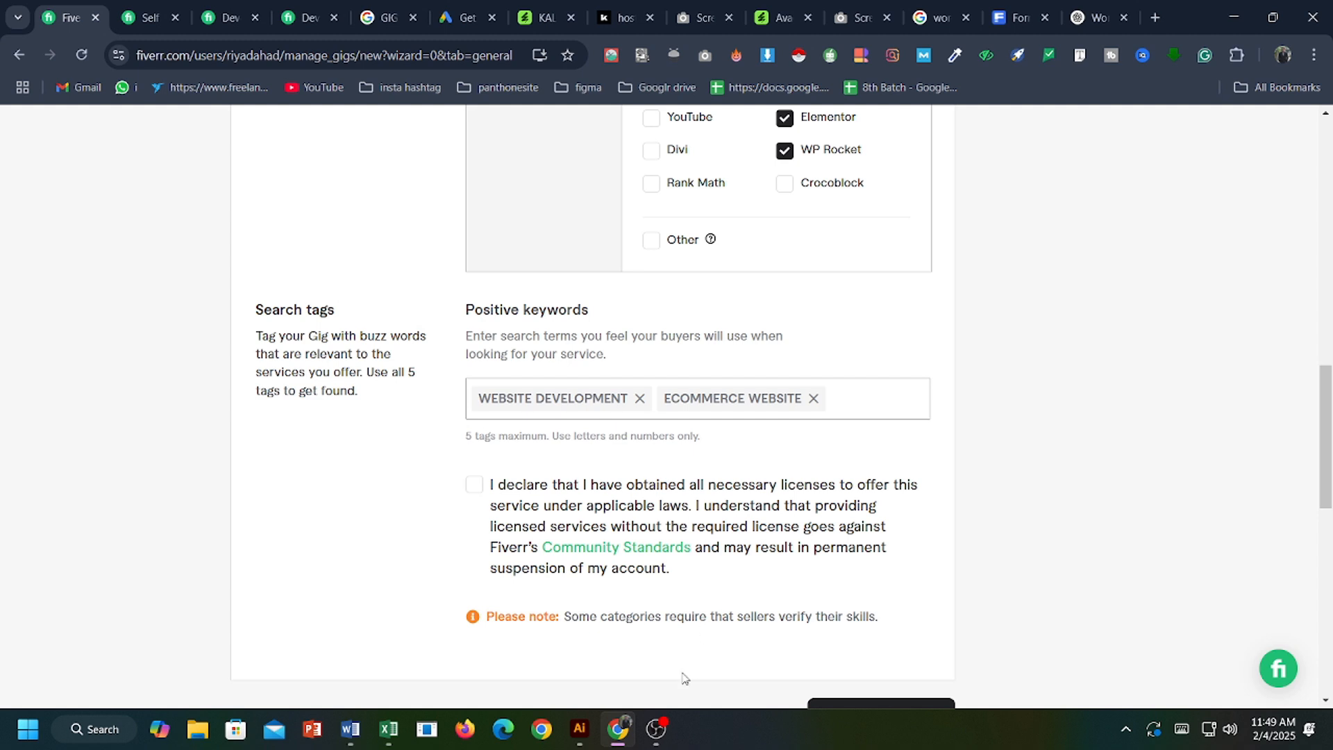
Copy the "web developer" and "build website" keywords one after the other from the Excel keyword sheet.
{"action": "left_click", "coordinate": [388, 729]}
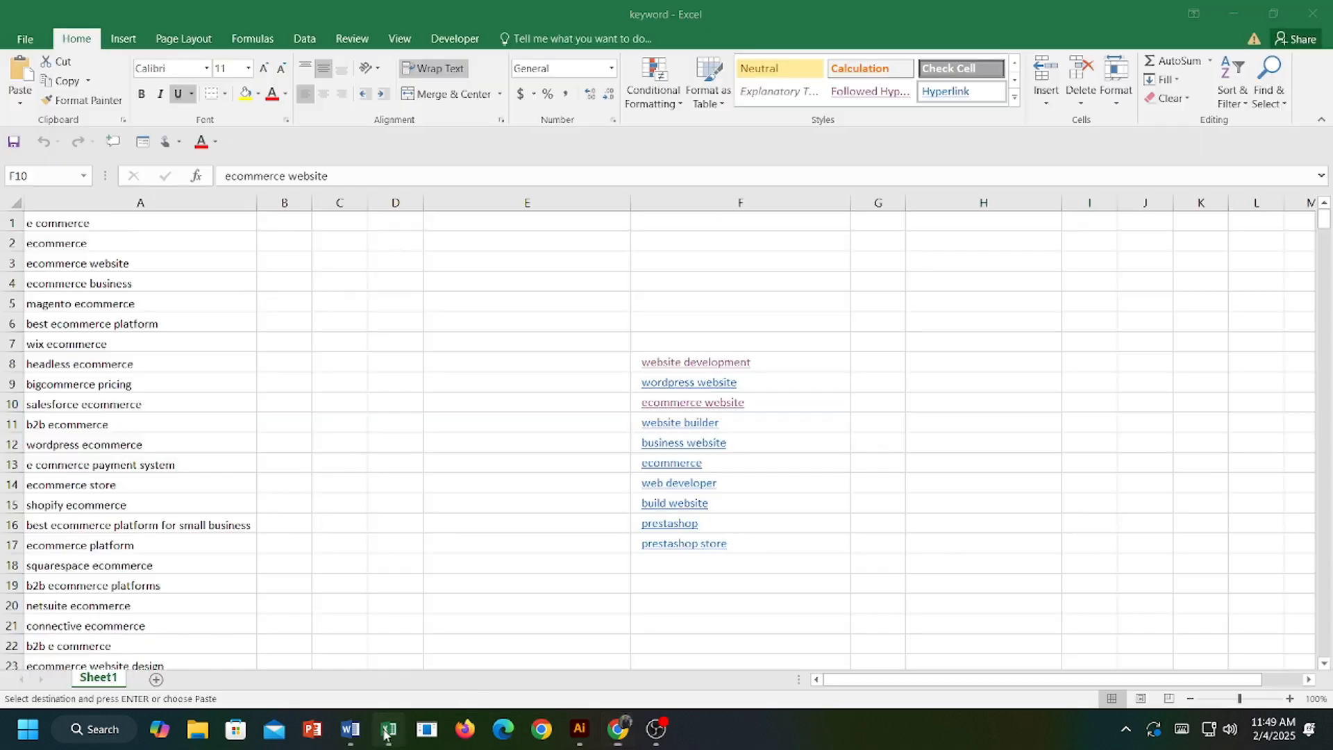
{"action": "left_click", "coordinate": [779, 425]}
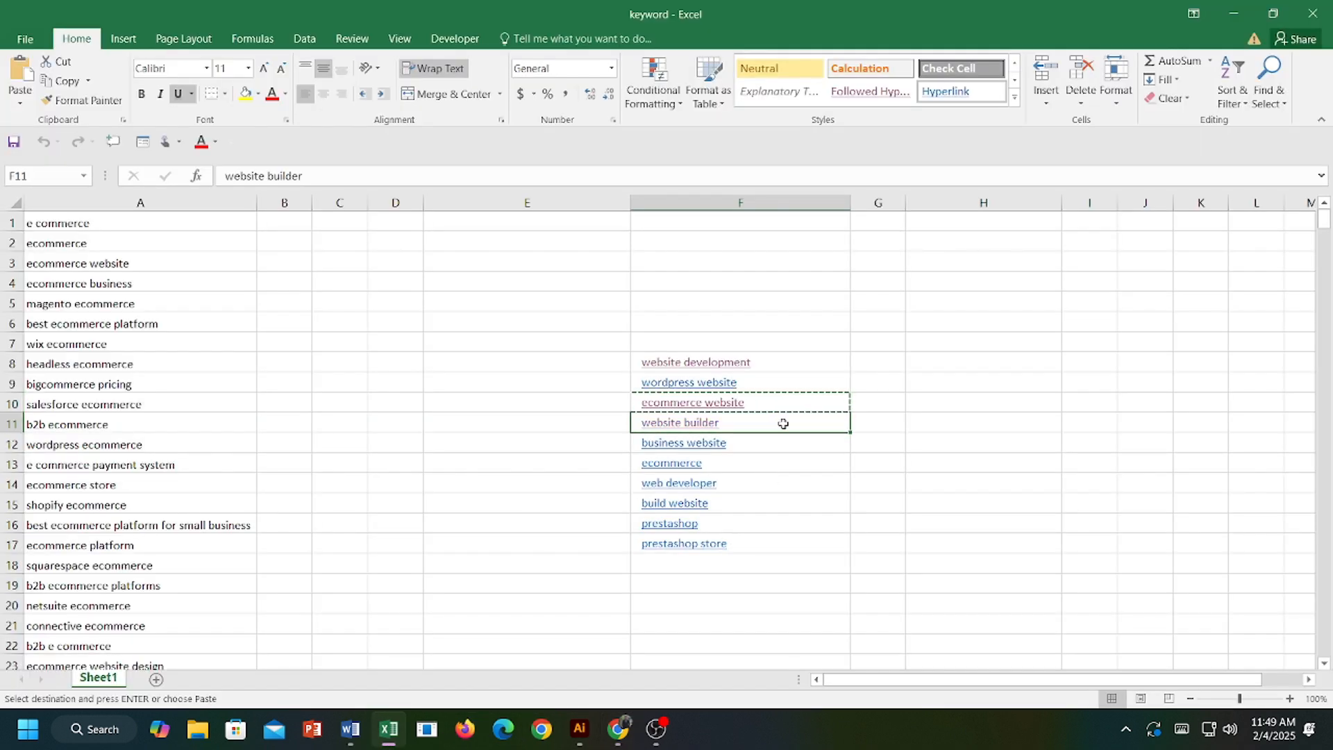
{"action": "left_click", "coordinate": [688, 412]}
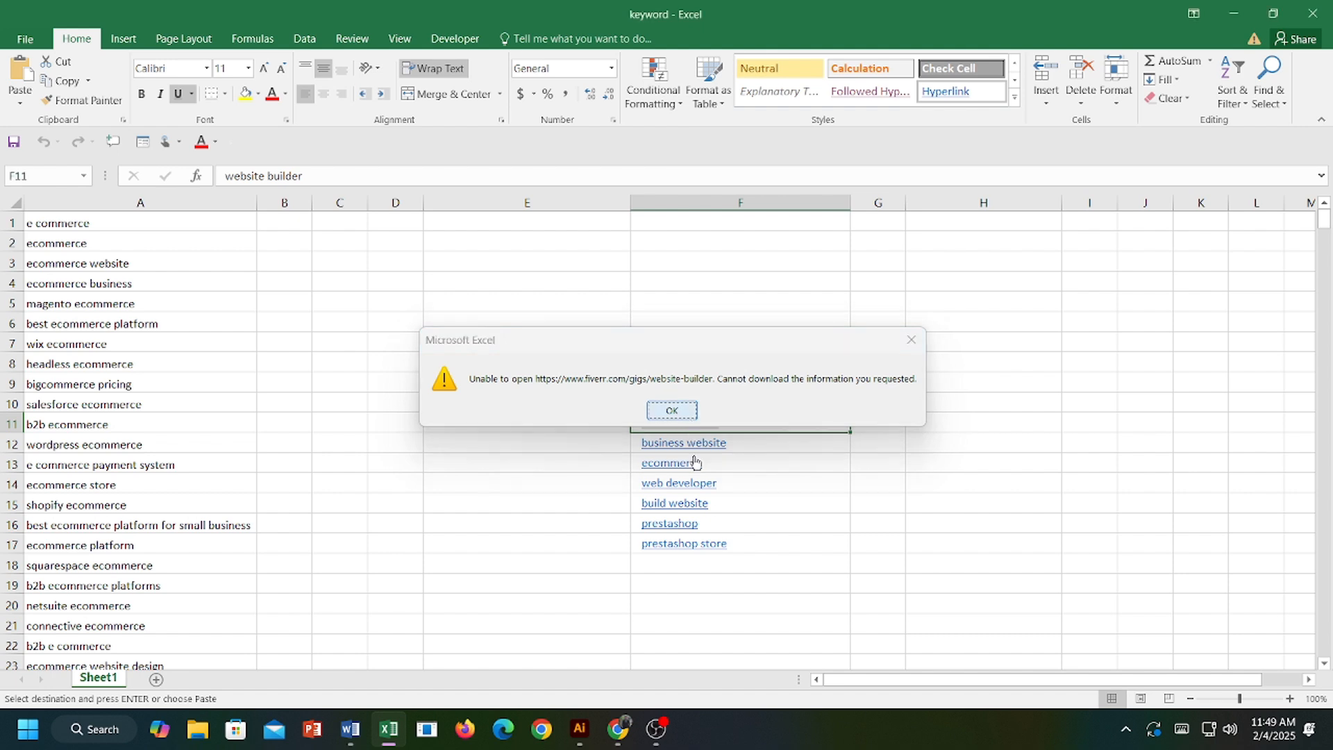
{"action": "left_click", "coordinate": [755, 481]}
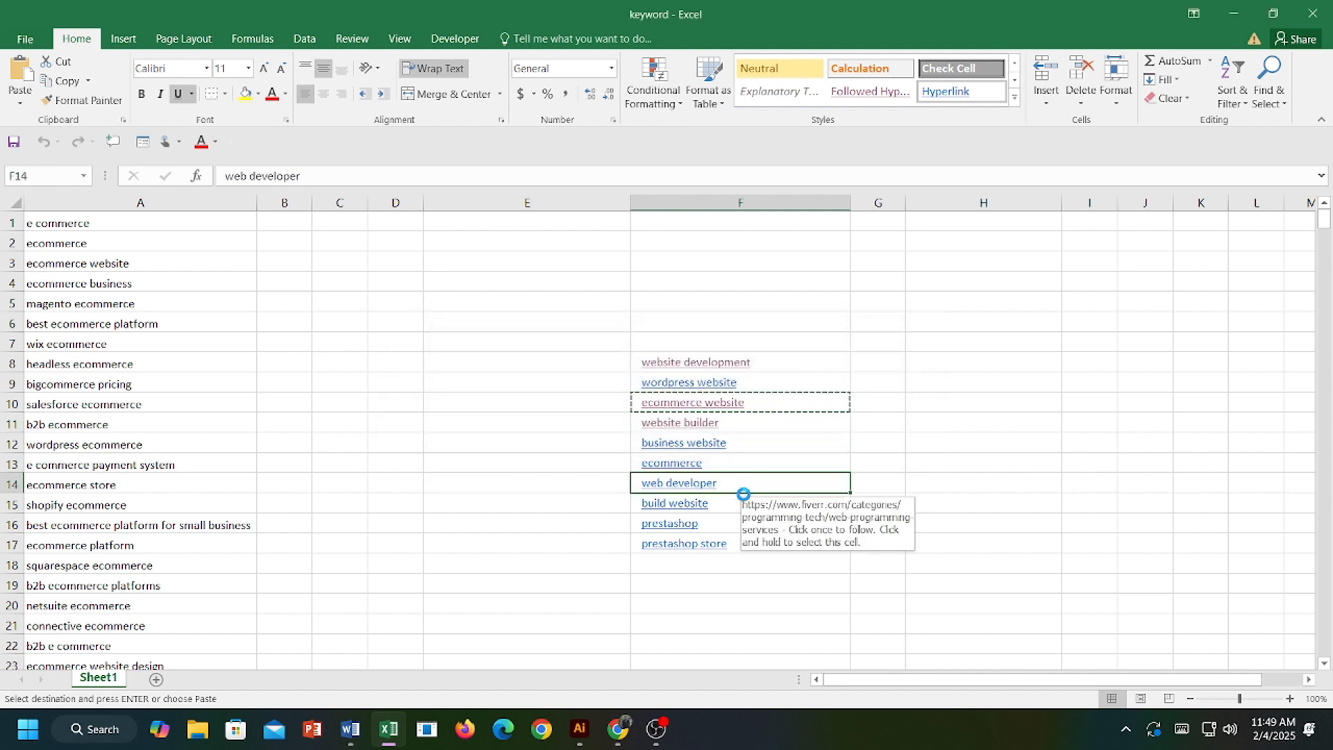
{"action": "left_click", "coordinate": [988, 339]}
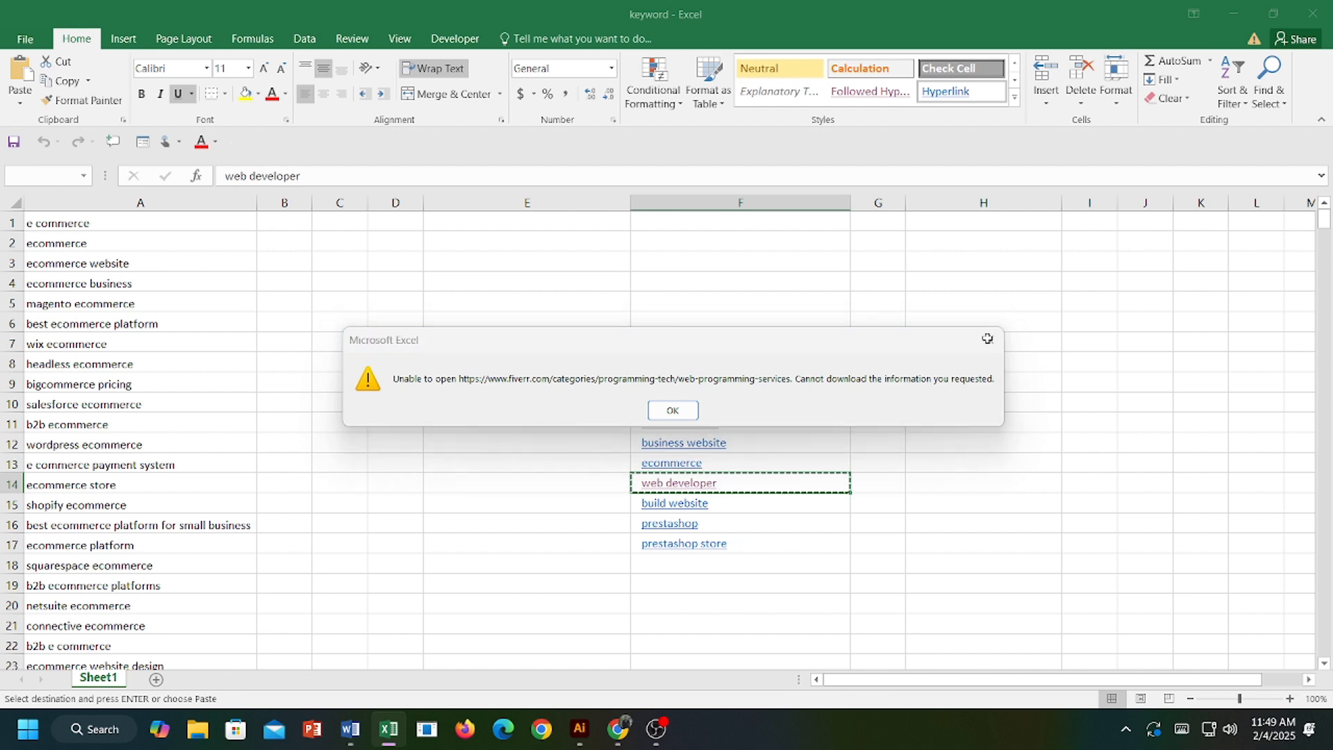
{"action": "left_click", "coordinate": [769, 502]}
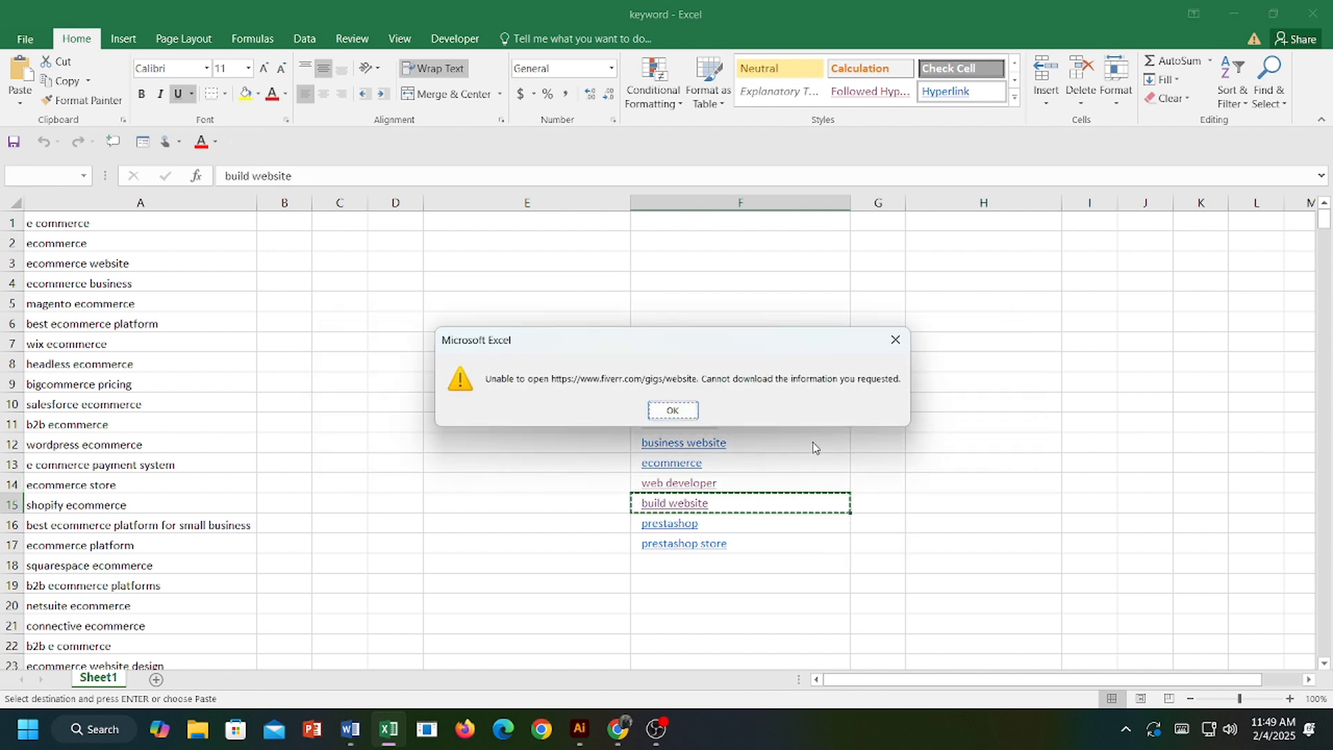
{"action": "left_click", "coordinate": [895, 340]}
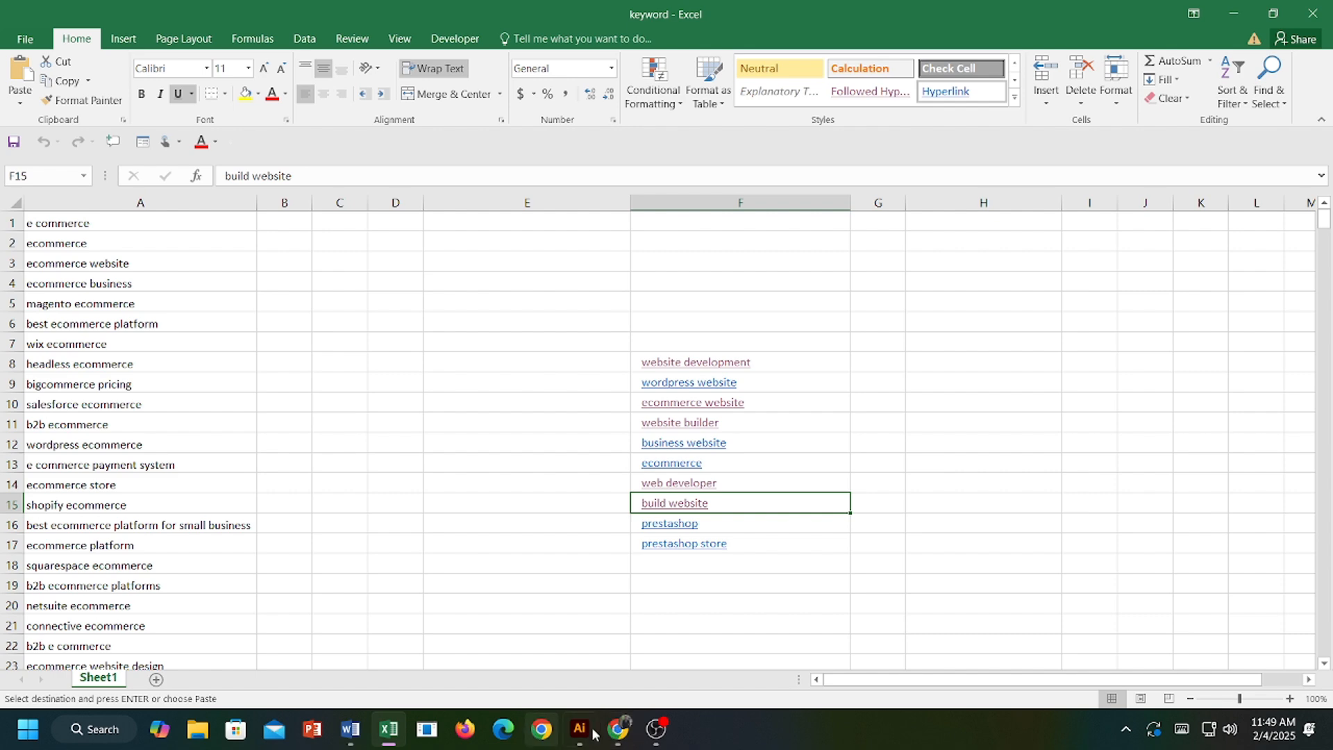
Switch back to the Fiverr gig form and add "build website" and "web developer" as search tags.
{"action": "left_click", "coordinate": [617, 729]}
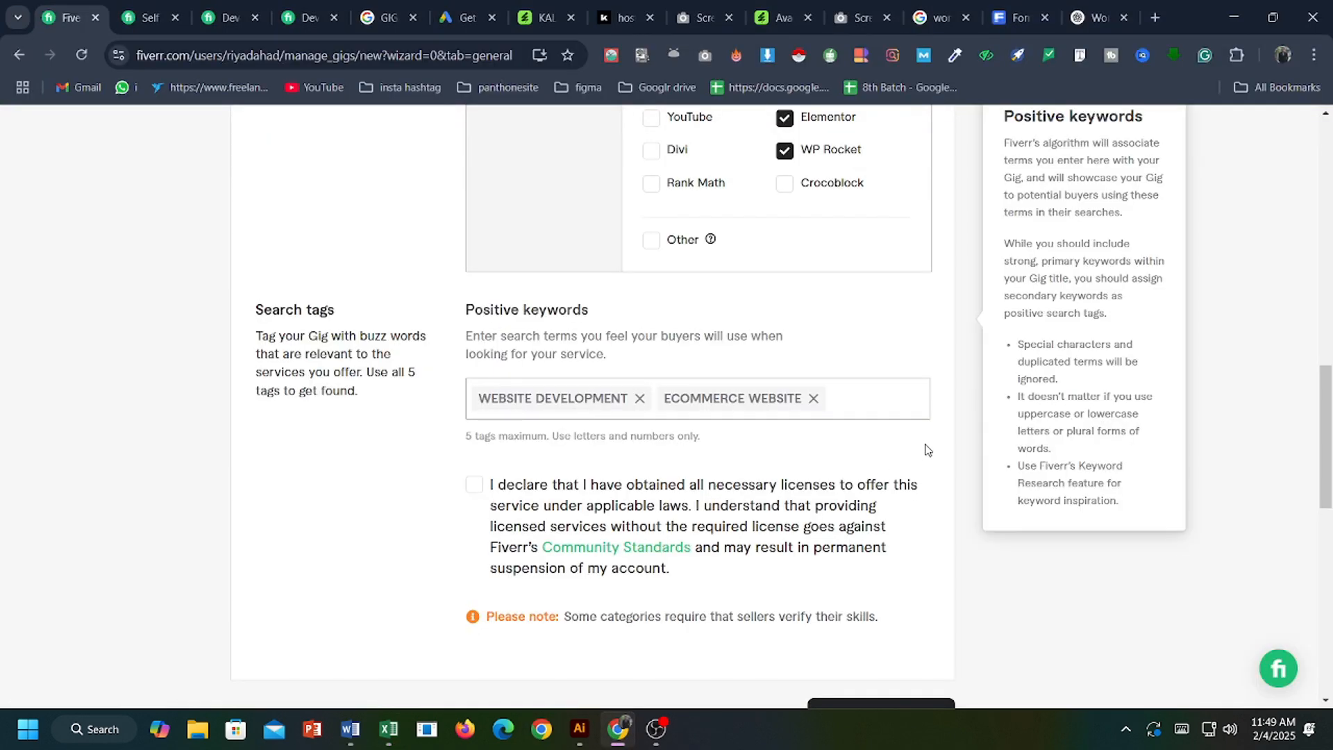
{"action": "type", "text": "build website"}
{"action": "key", "text": "Return"}
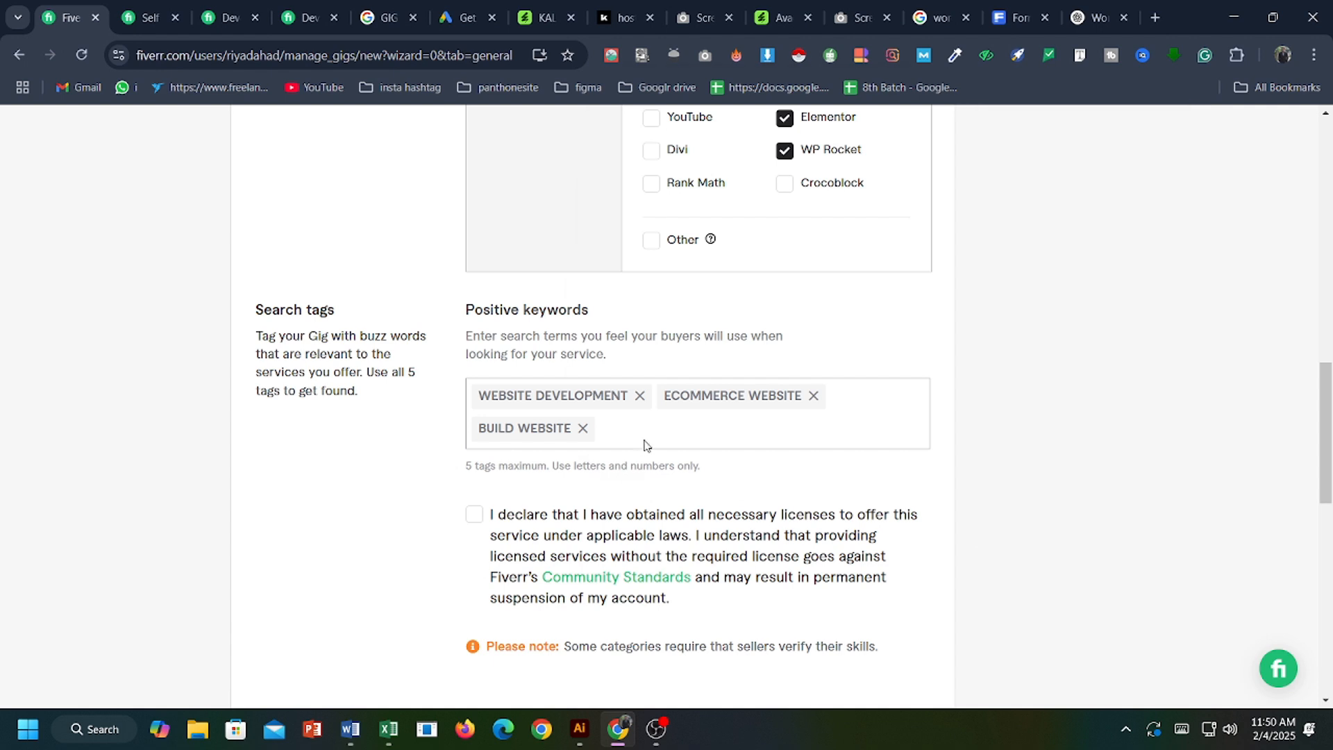
{"action": "key", "text": "super+v"}
{"action": "left_click", "coordinate": [709, 286]}
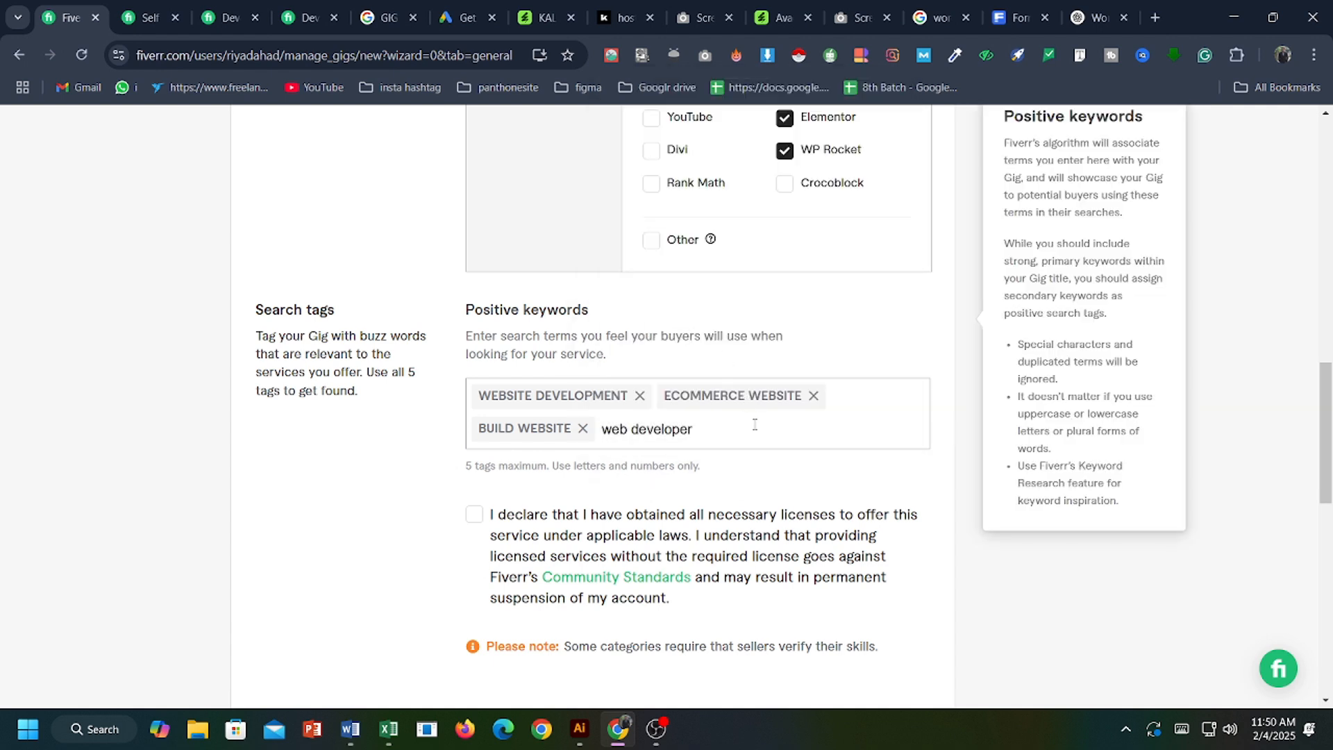
{"action": "key", "text": "Return"}
Fill the fifth search tag with "ecommerce website" from the clipboard history.
{"action": "key", "text": "super+v"}
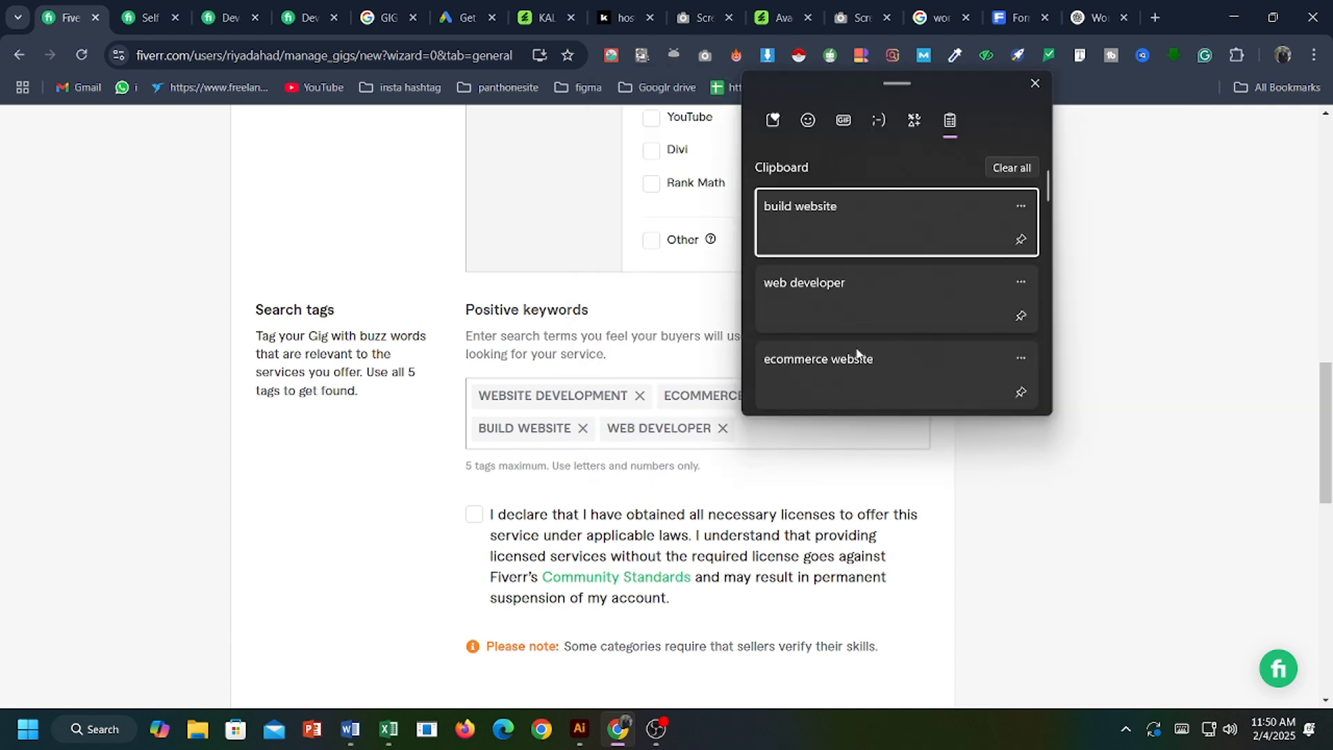
{"action": "left_click", "coordinate": [851, 377]}
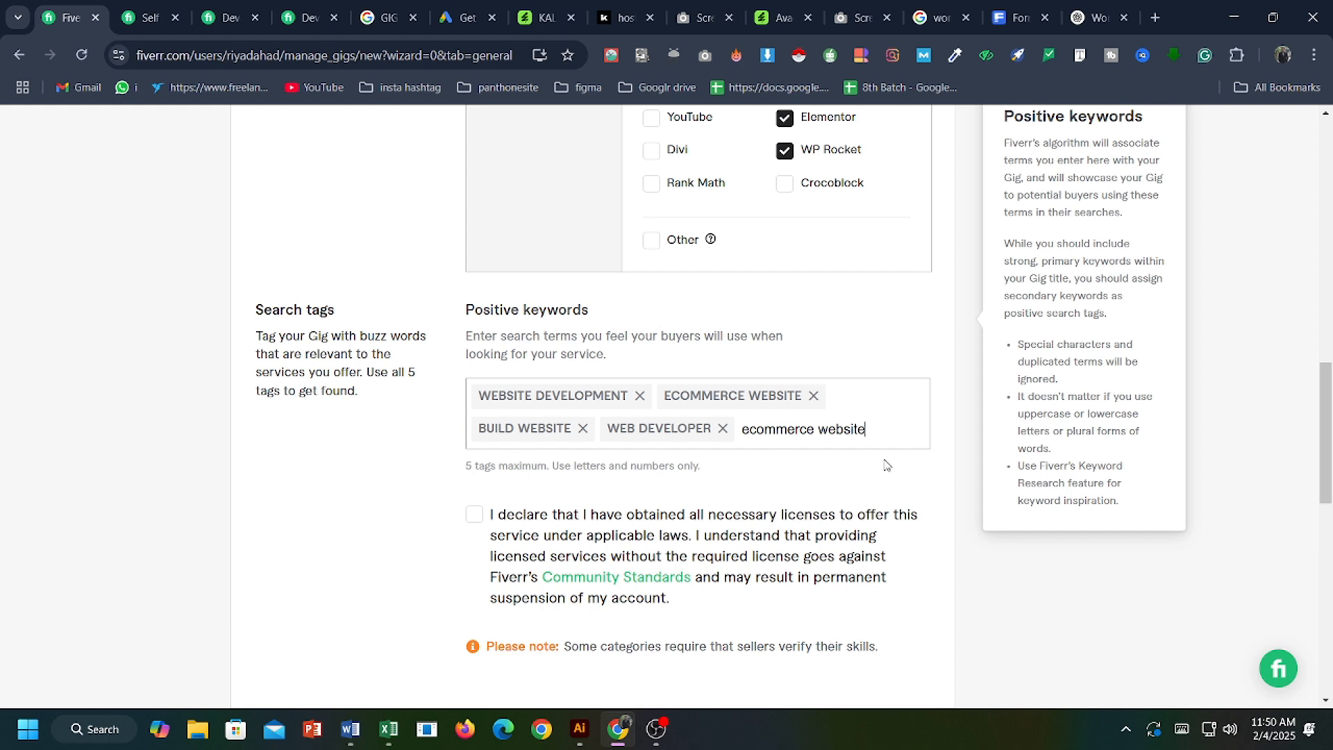
{"action": "key", "text": "Return"}
Accept the declaration about holding all necessary licenses and try to save the gig overview.
{"action": "scroll", "coordinate": [484, 499], "scroll_direction": "down", "scroll_amount": 1}
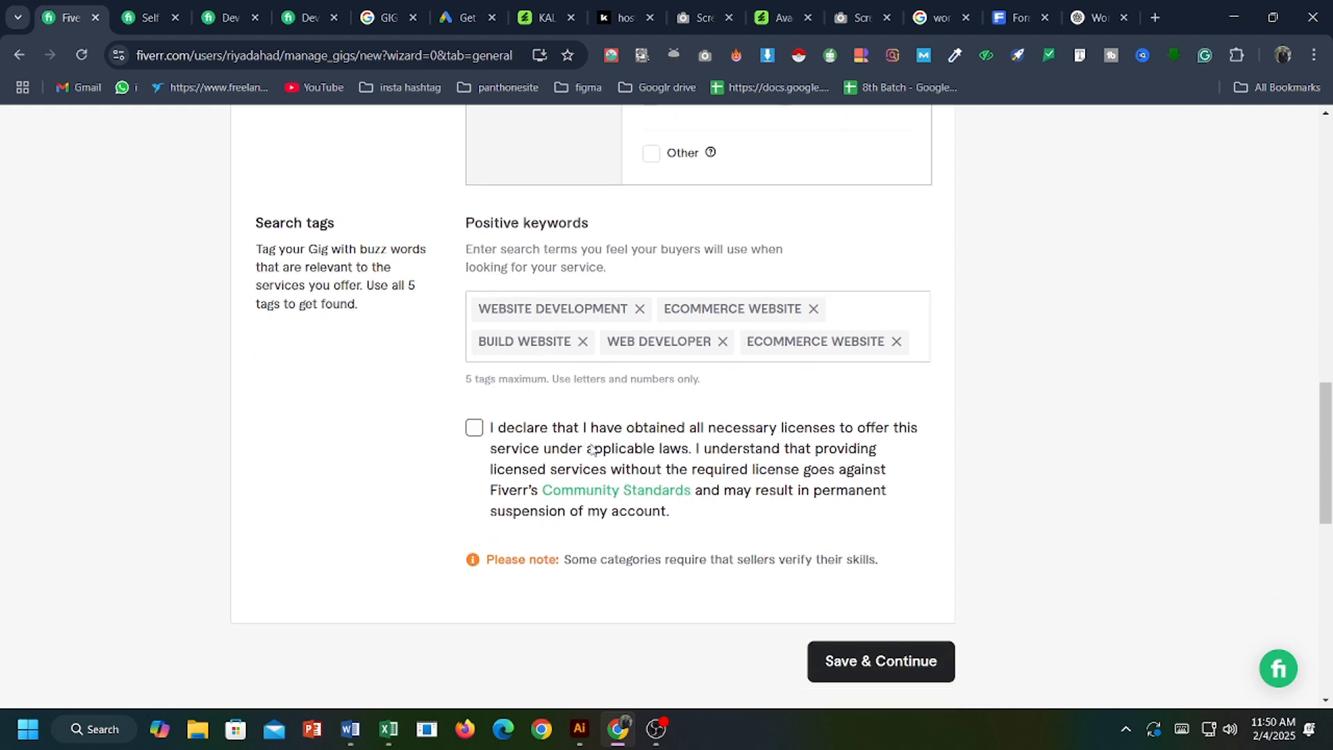
{"action": "left_click", "coordinate": [474, 428]}
{"action": "left_click", "coordinate": [886, 650]}
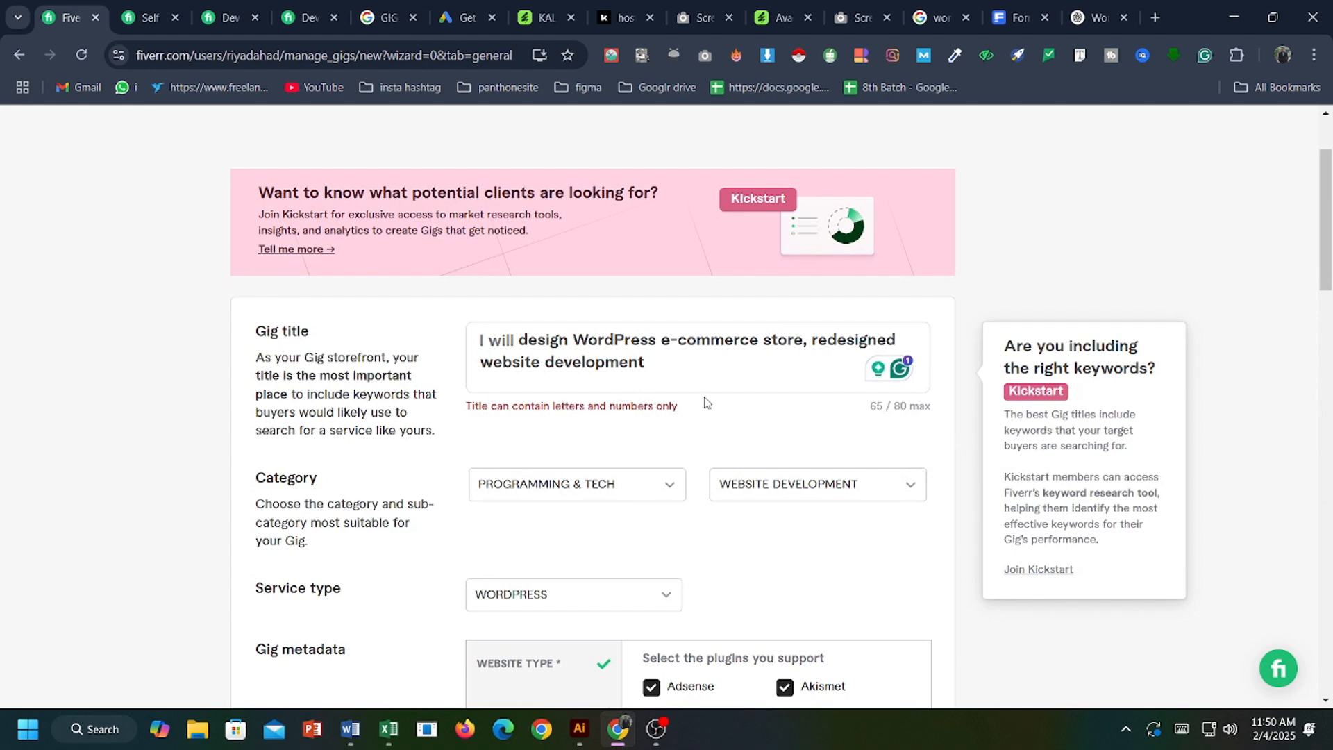
Remove the hyphen from "e-commerce" in the gig title, then save the overview and continue to pricing.
{"action": "scroll", "coordinate": [704, 401], "scroll_direction": "down", "scroll_amount": 5}
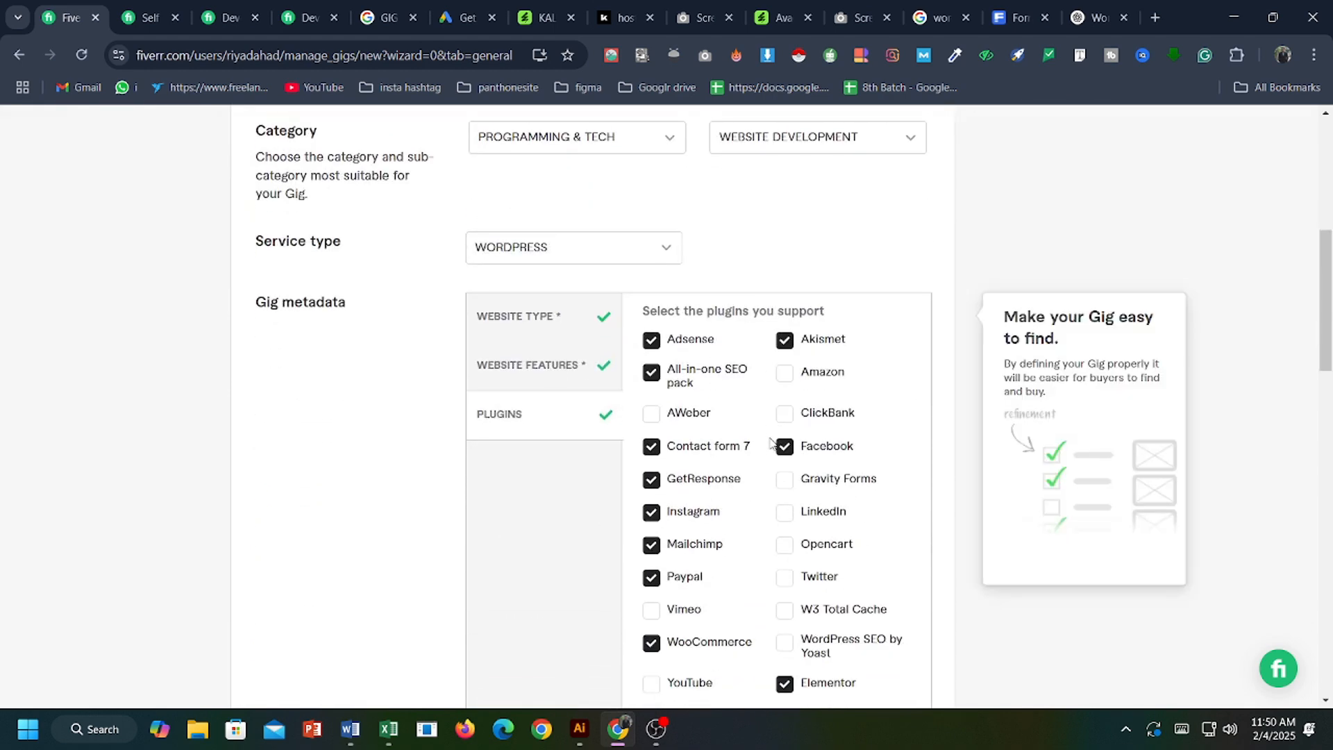
{"action": "scroll", "coordinate": [770, 442], "scroll_direction": "down", "scroll_amount": 1}
{"action": "scroll", "coordinate": [778, 458], "scroll_direction": "up", "scroll_amount": 8}
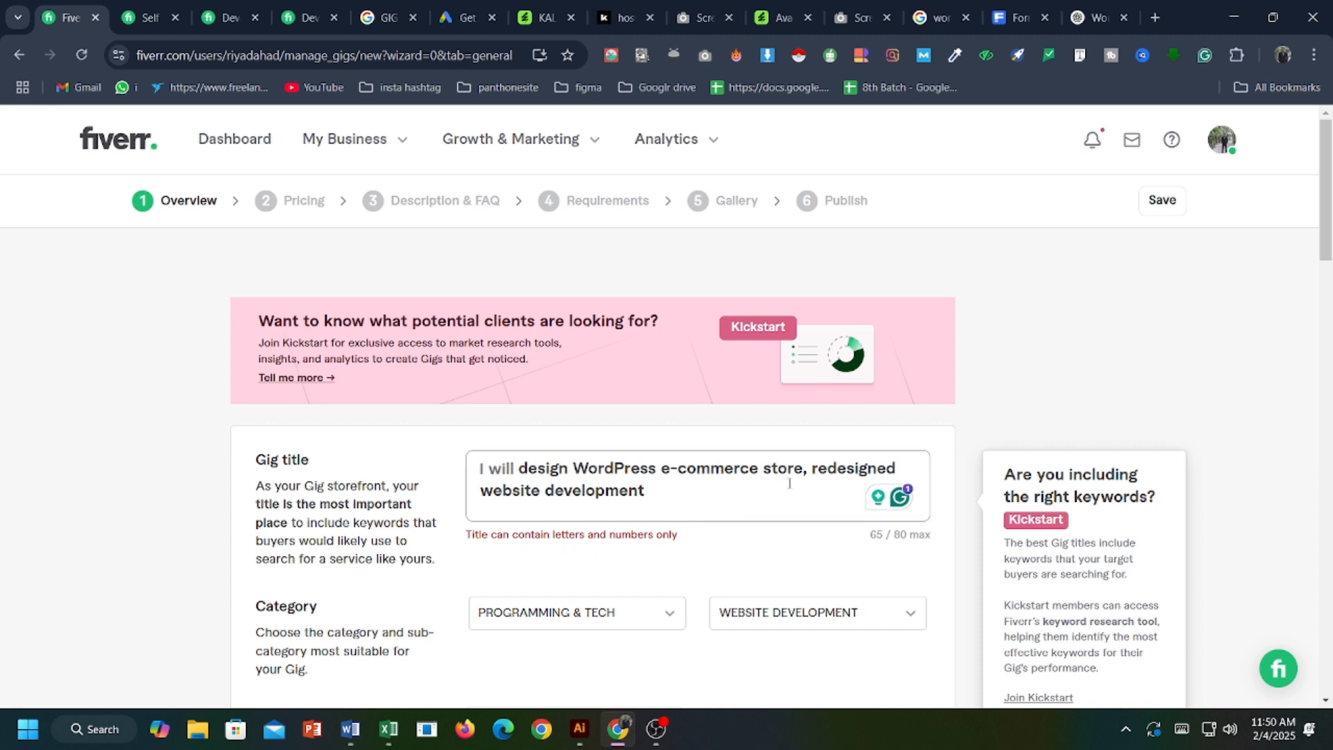
{"action": "left_click", "coordinate": [679, 465]}
{"action": "key", "text": "BackSpace"}
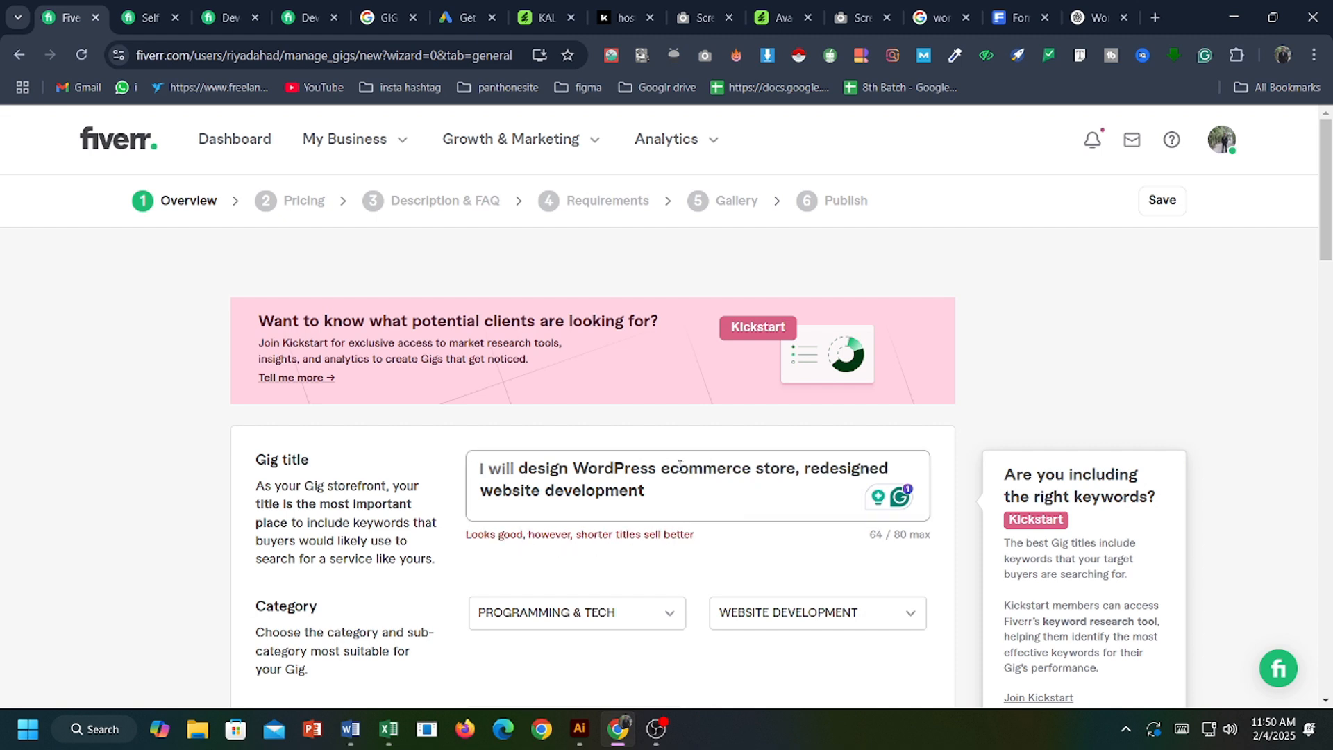
{"action": "scroll", "coordinate": [780, 550], "scroll_direction": "down", "scroll_amount": 20}
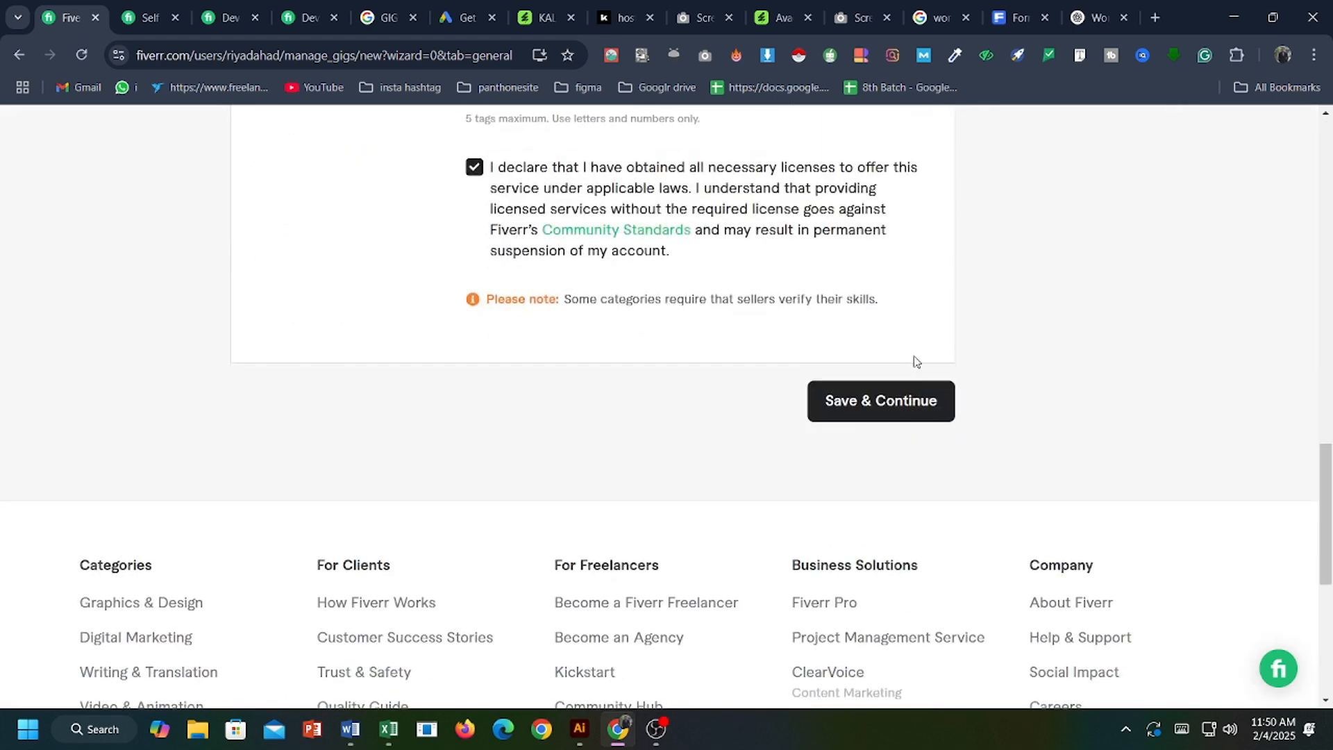
{"action": "left_click", "coordinate": [893, 400]}
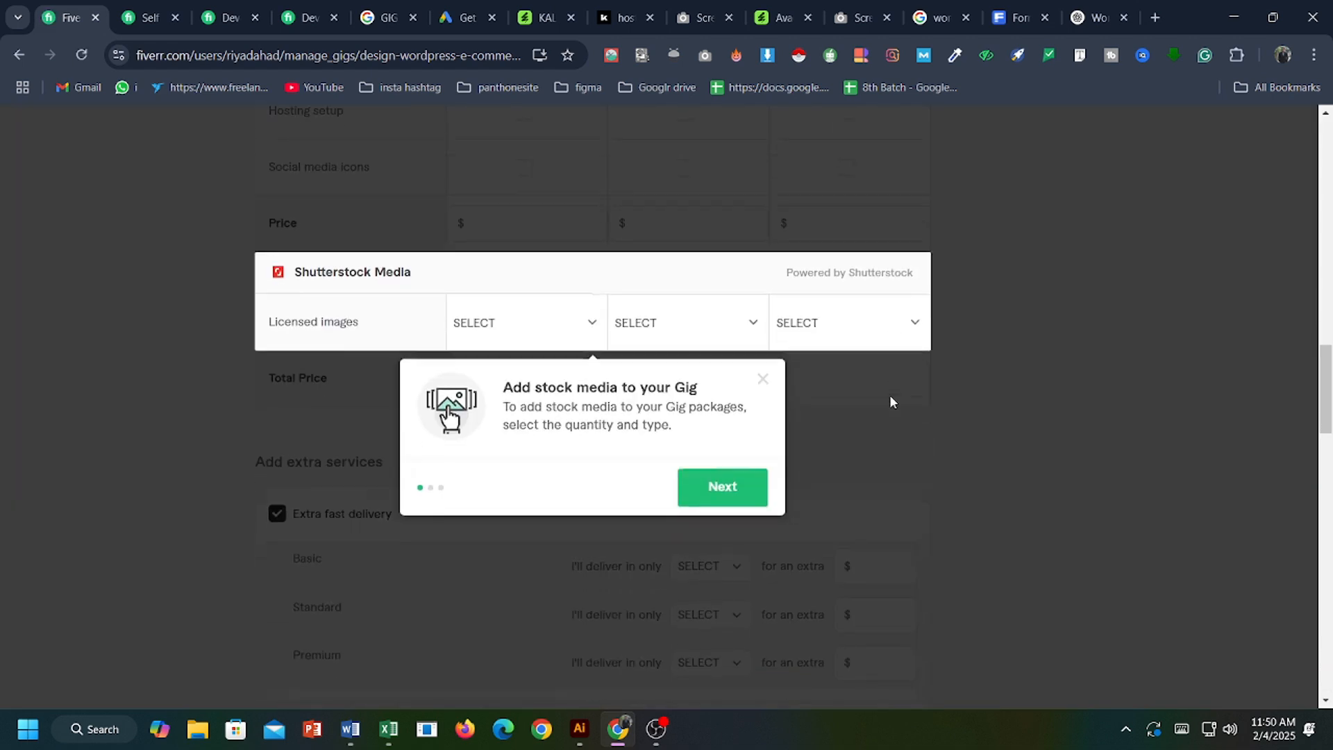
Go through the stock media introduction on the pricing page and close it.
{"action": "left_click", "coordinate": [732, 471]}
{"action": "left_click", "coordinate": [732, 470]}
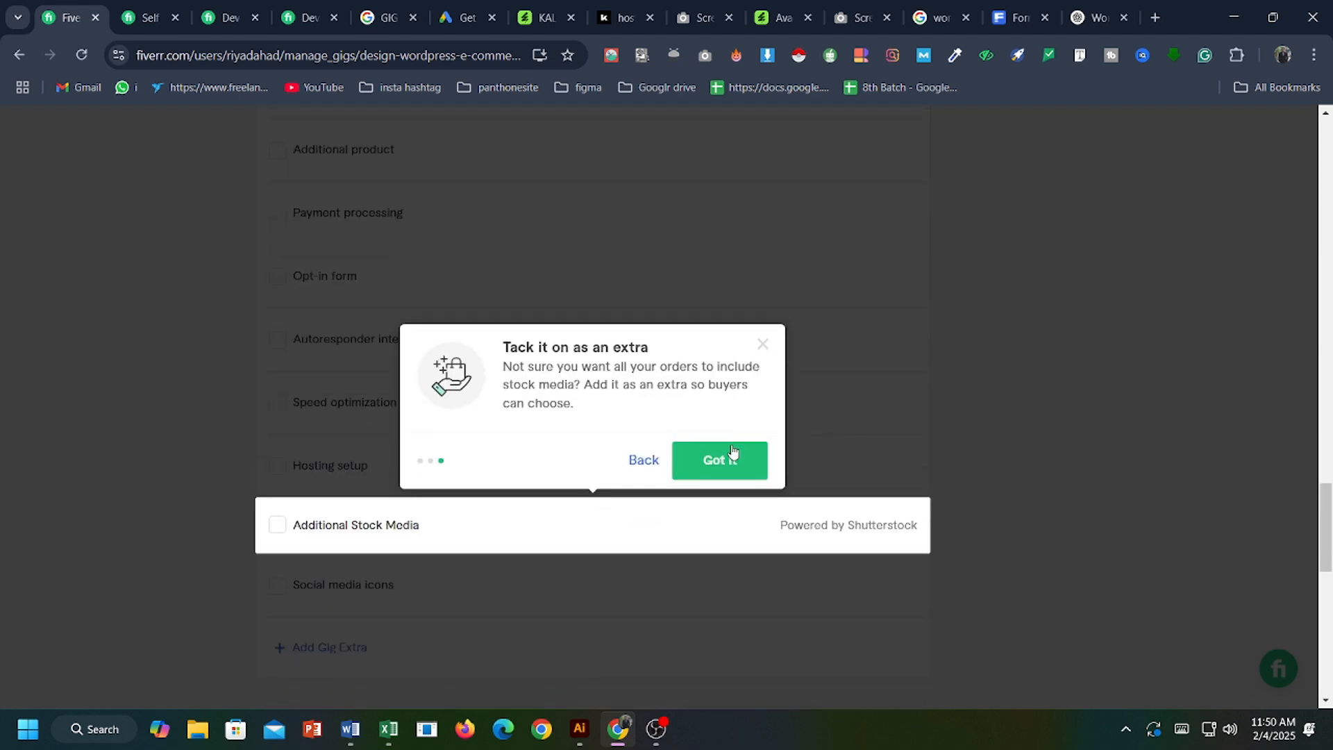
{"action": "left_click", "coordinate": [733, 458]}
Copy the Basic package's feature list, from functional website to 10 products, from the reference PrestaShop store gig.
{"action": "scroll", "coordinate": [629, 349], "scroll_direction": "up", "scroll_amount": 10}
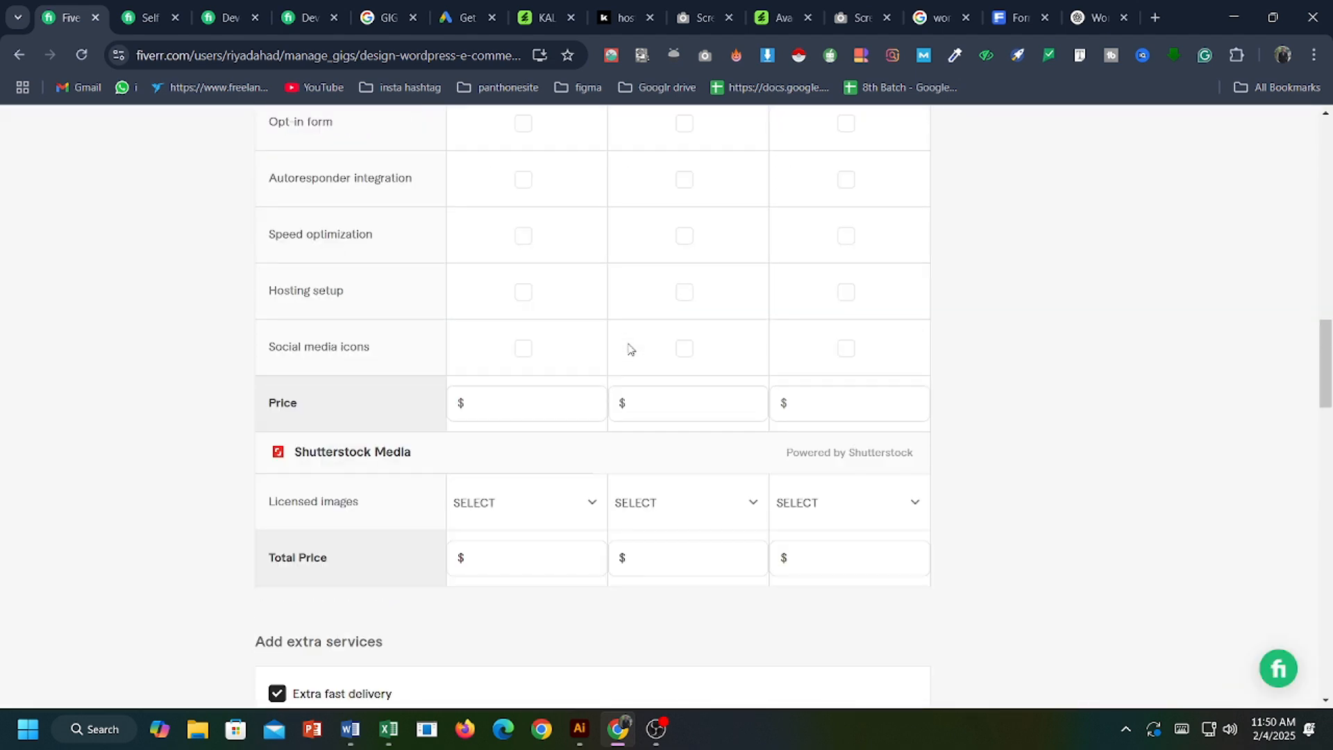
{"action": "left_click", "coordinate": [156, 17]}
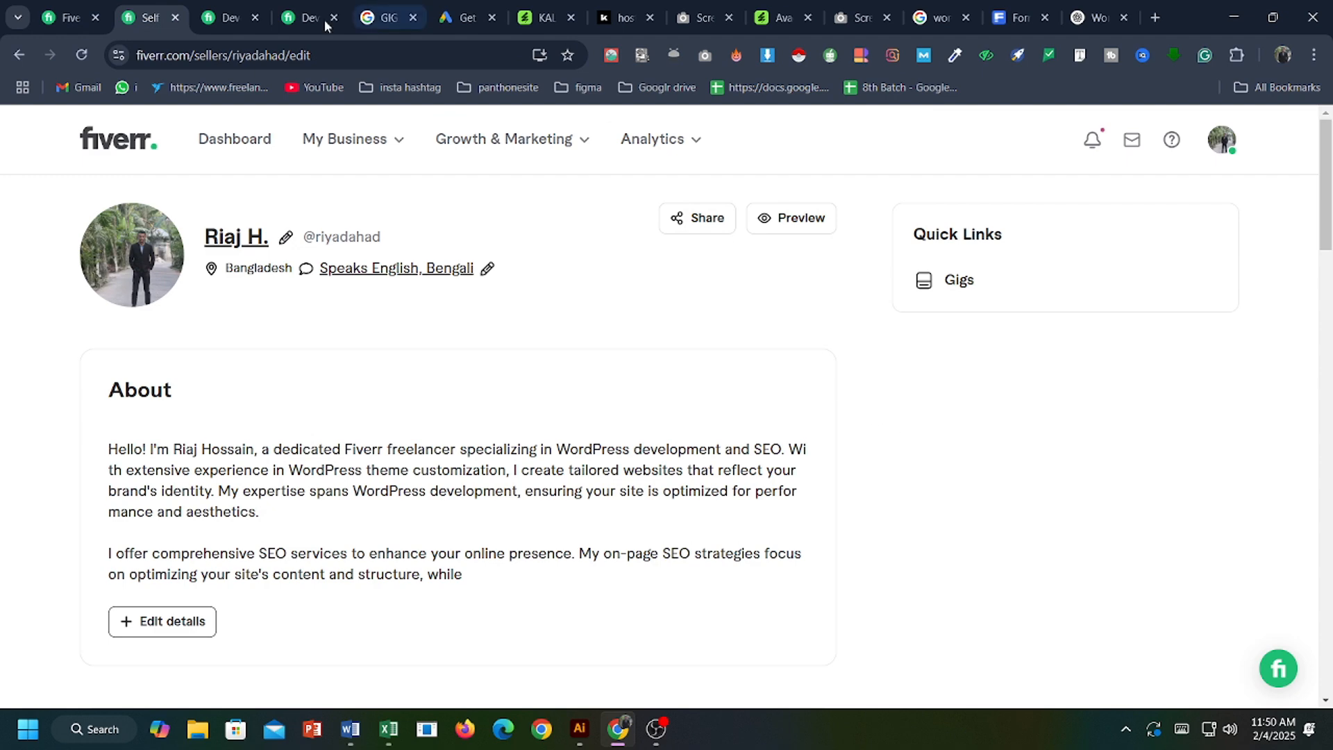
{"action": "left_click", "coordinate": [222, 22]}
{"action": "scroll", "coordinate": [1026, 440], "scroll_direction": "down", "scroll_amount": 1}
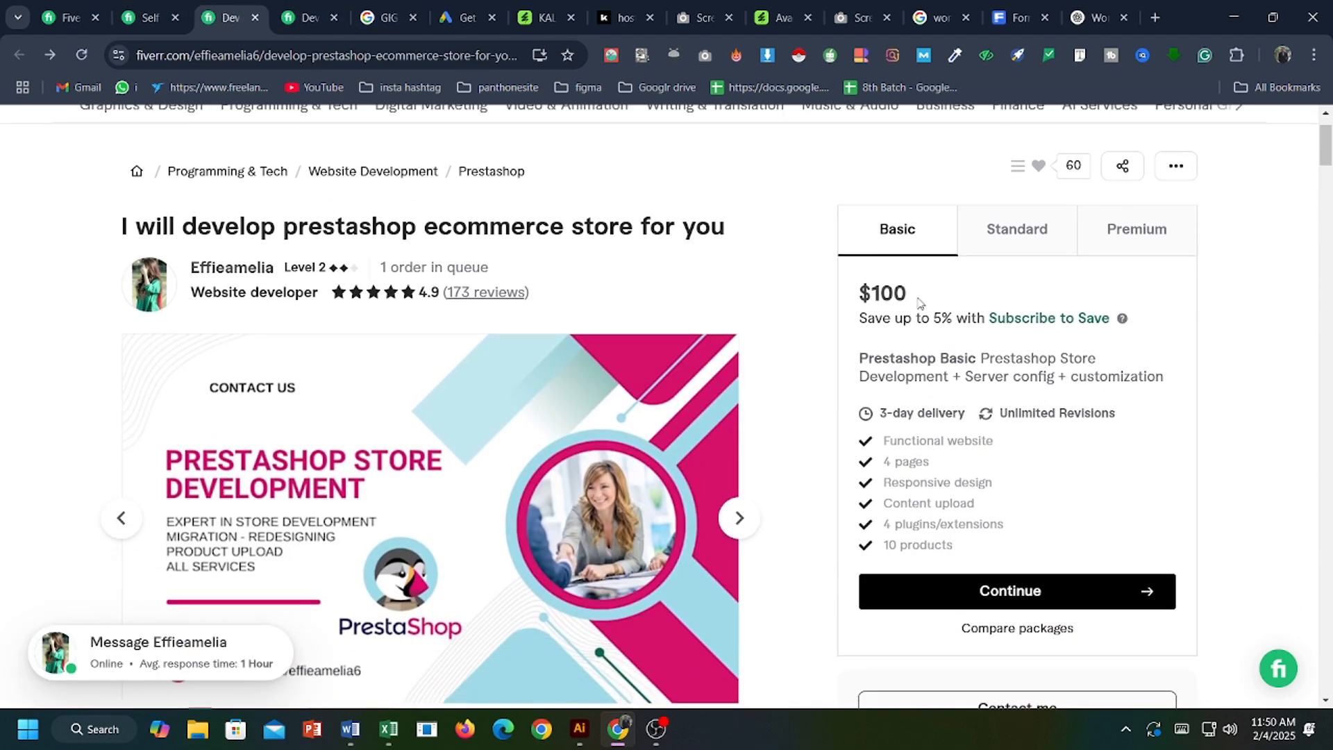
{"action": "left_click_drag", "start_coordinate": [880, 443], "coordinate": [1003, 503]}
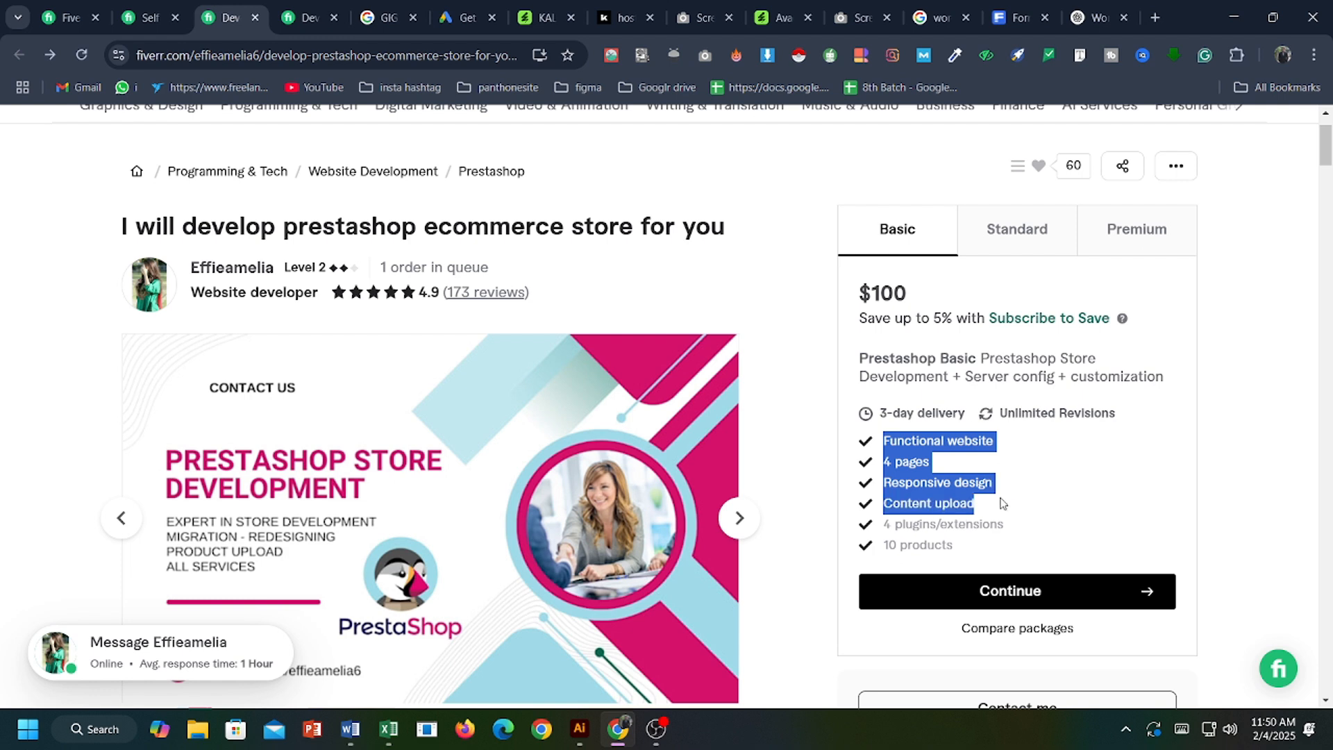
{"action": "left_click_drag", "start_coordinate": [1001, 522], "coordinate": [986, 545]}
{"action": "key", "text": "ctrl+c"}
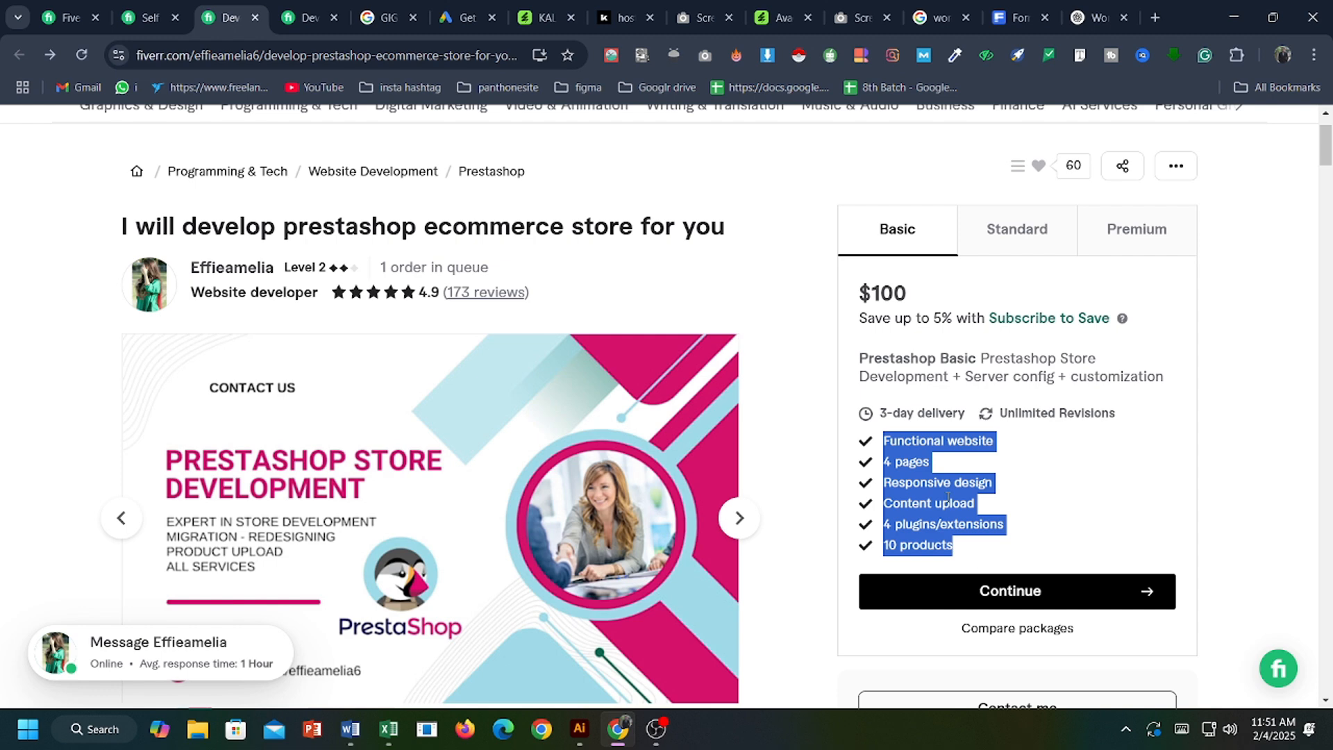
Name the Basic, Standard and Premium packages "Silvar", "Gold" and "Platinum", and paste the copied feature list as the Basic description.
{"action": "left_click", "coordinate": [70, 17]}
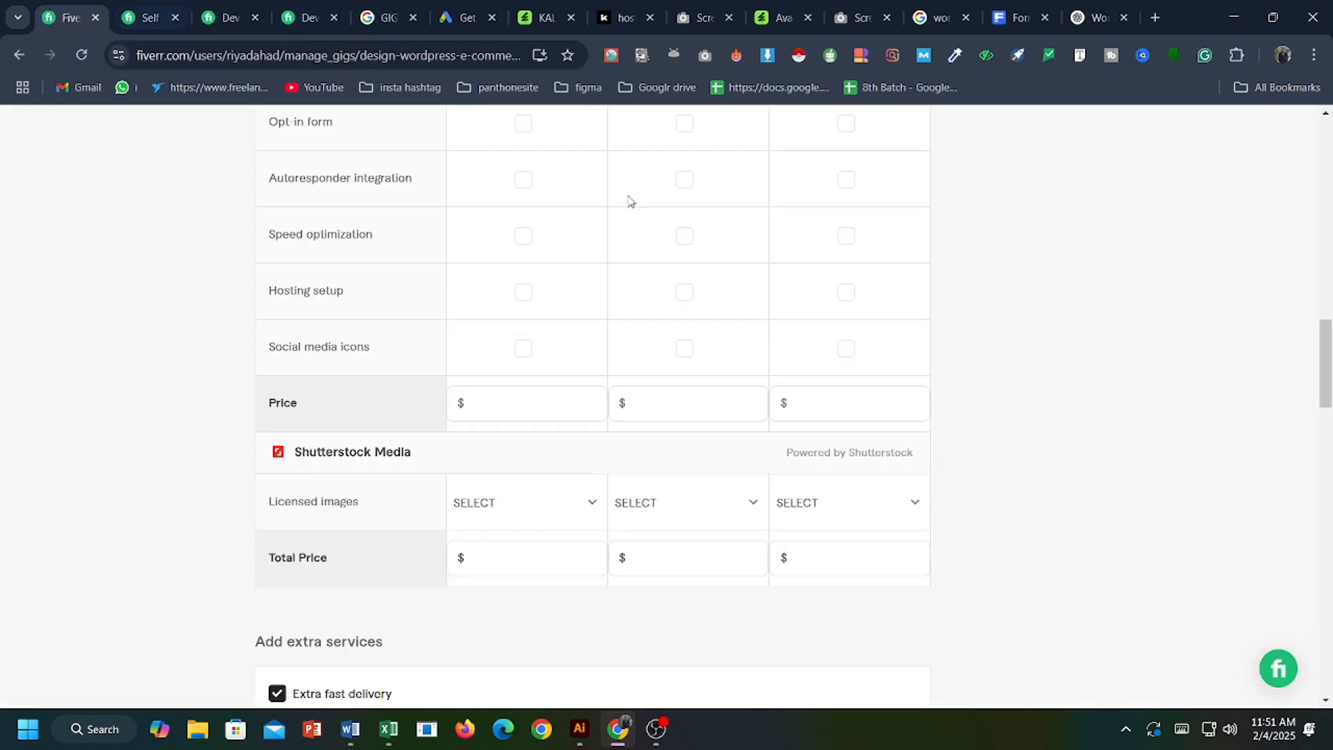
{"action": "scroll", "coordinate": [520, 292], "scroll_direction": "up", "scroll_amount": 7}
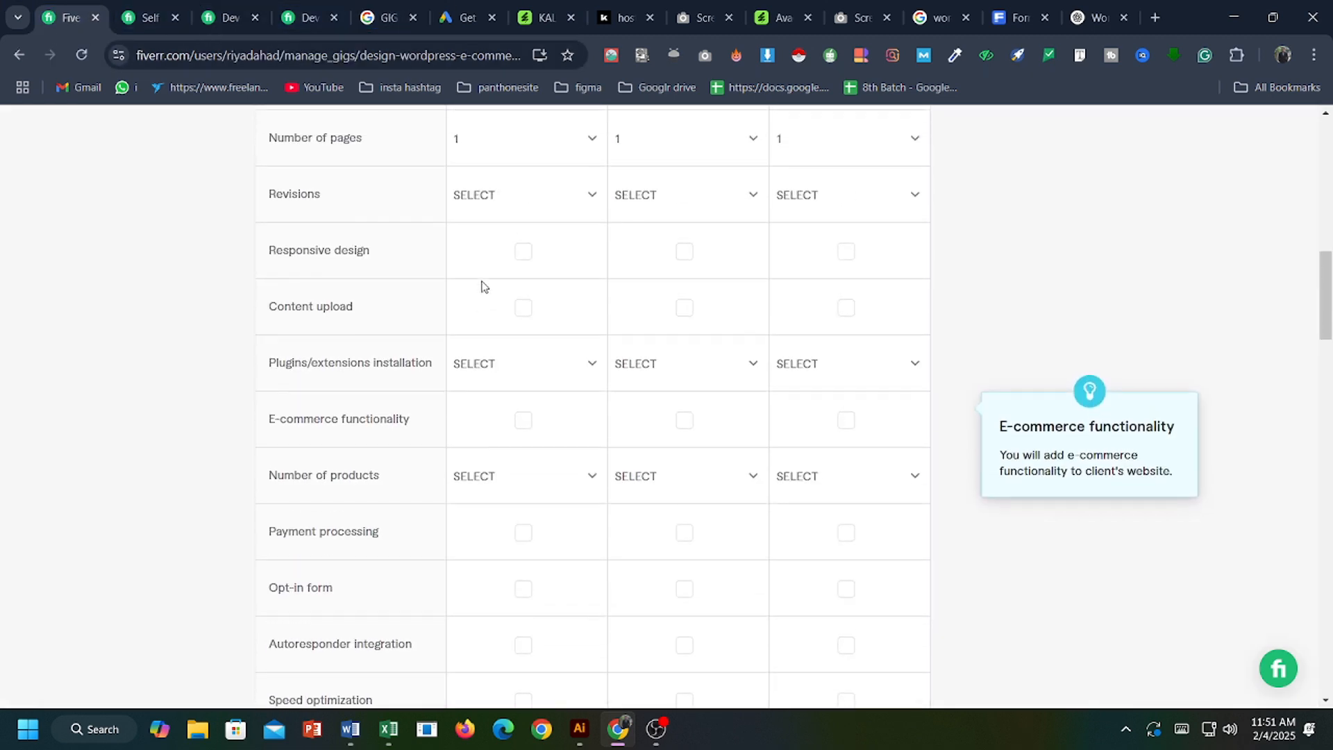
{"action": "scroll", "coordinate": [484, 286], "scroll_direction": "up", "scroll_amount": 10}
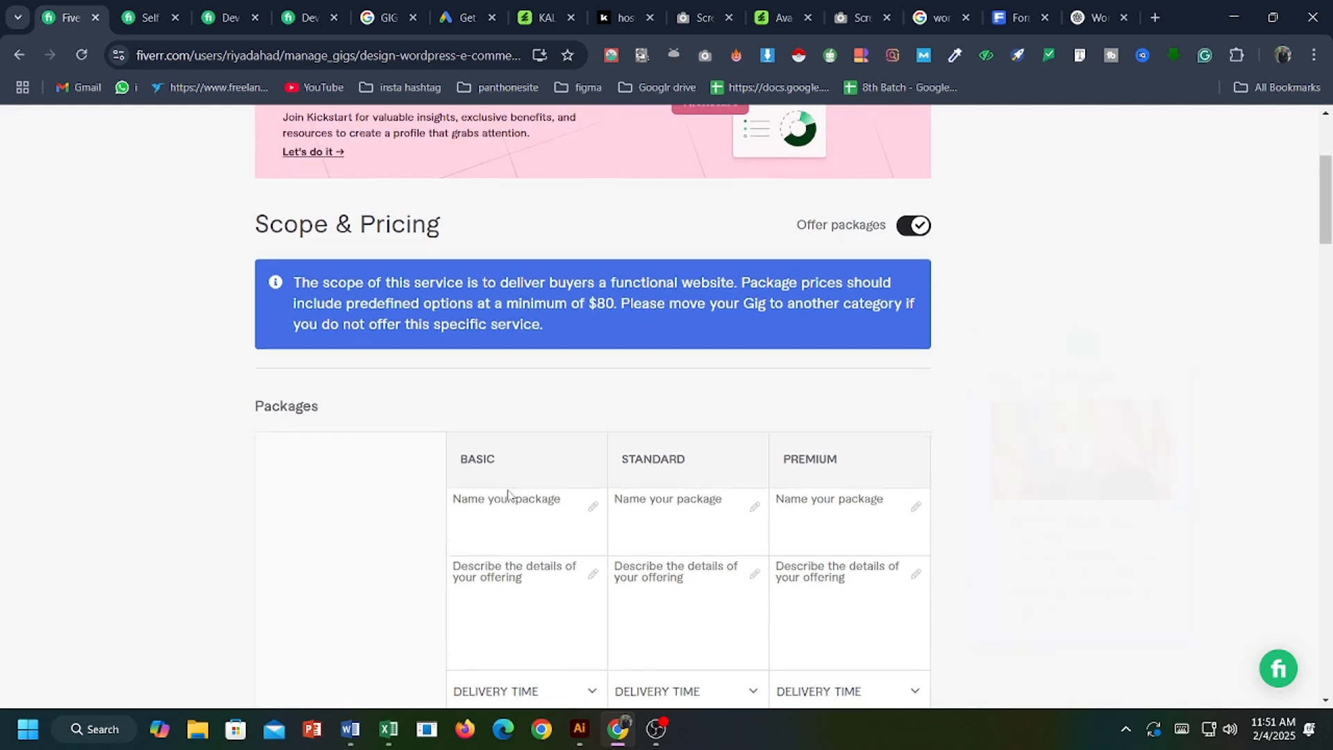
{"action": "scroll", "coordinate": [507, 494], "scroll_direction": "down", "scroll_amount": 2}
{"action": "left_click", "coordinate": [559, 336]}
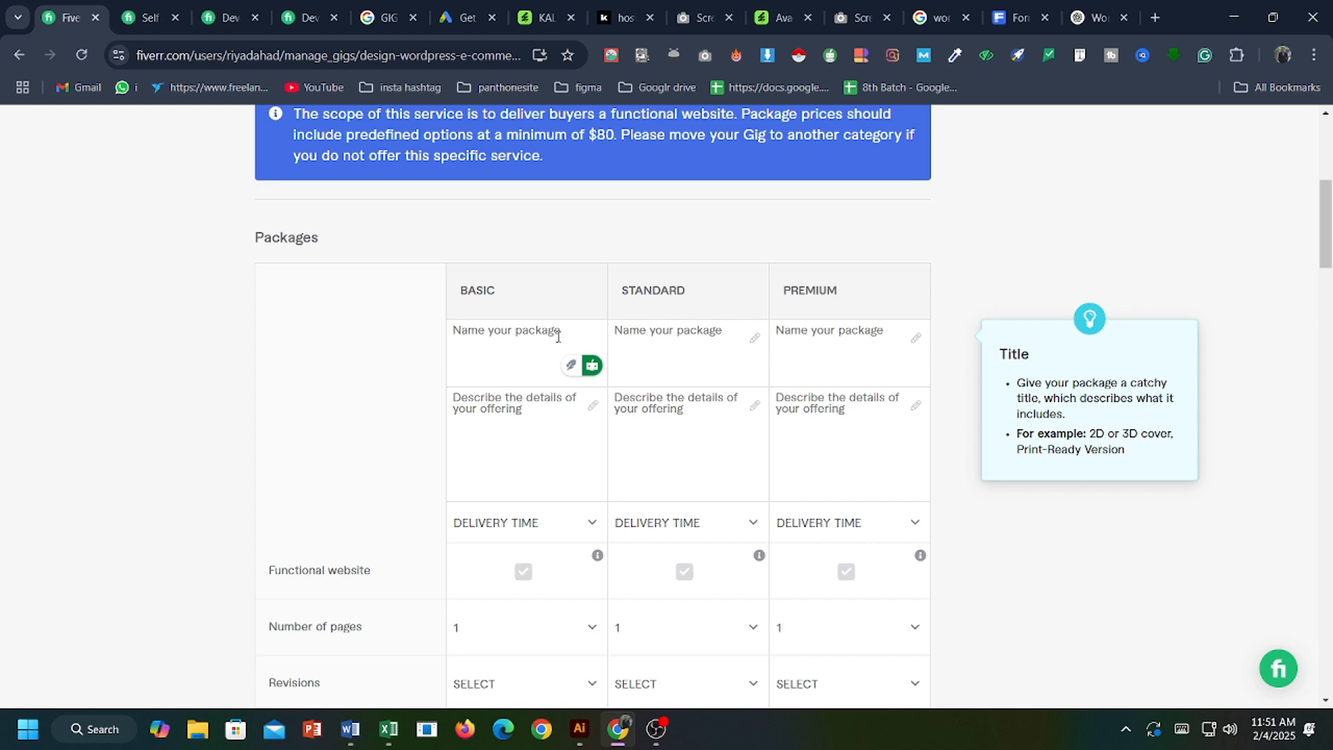
{"action": "type", "text": "Silvar"}
{"action": "left_click", "coordinate": [673, 341]}
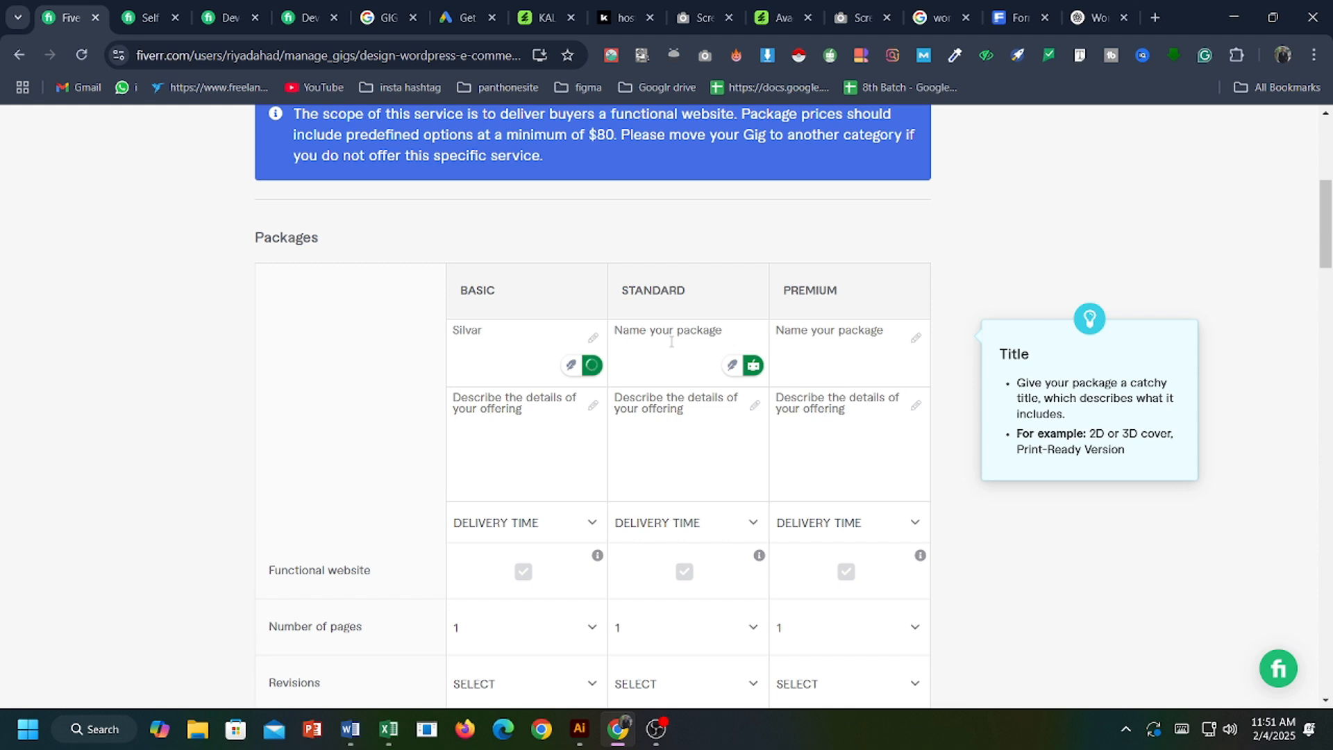
{"action": "type", "text": "Gold"}
{"action": "left_click", "coordinate": [845, 330]}
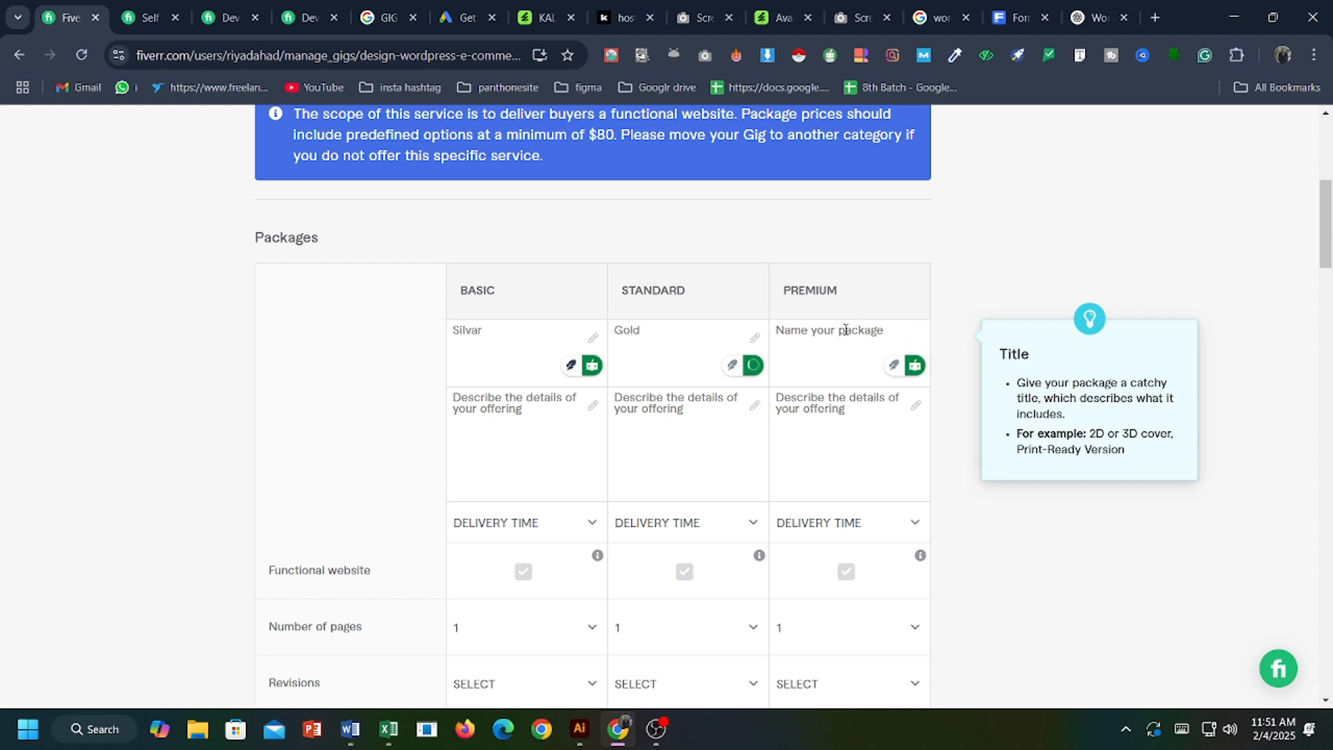
{"action": "type", "text": "Platuinum"}
{"action": "left_click", "coordinate": [514, 416]}
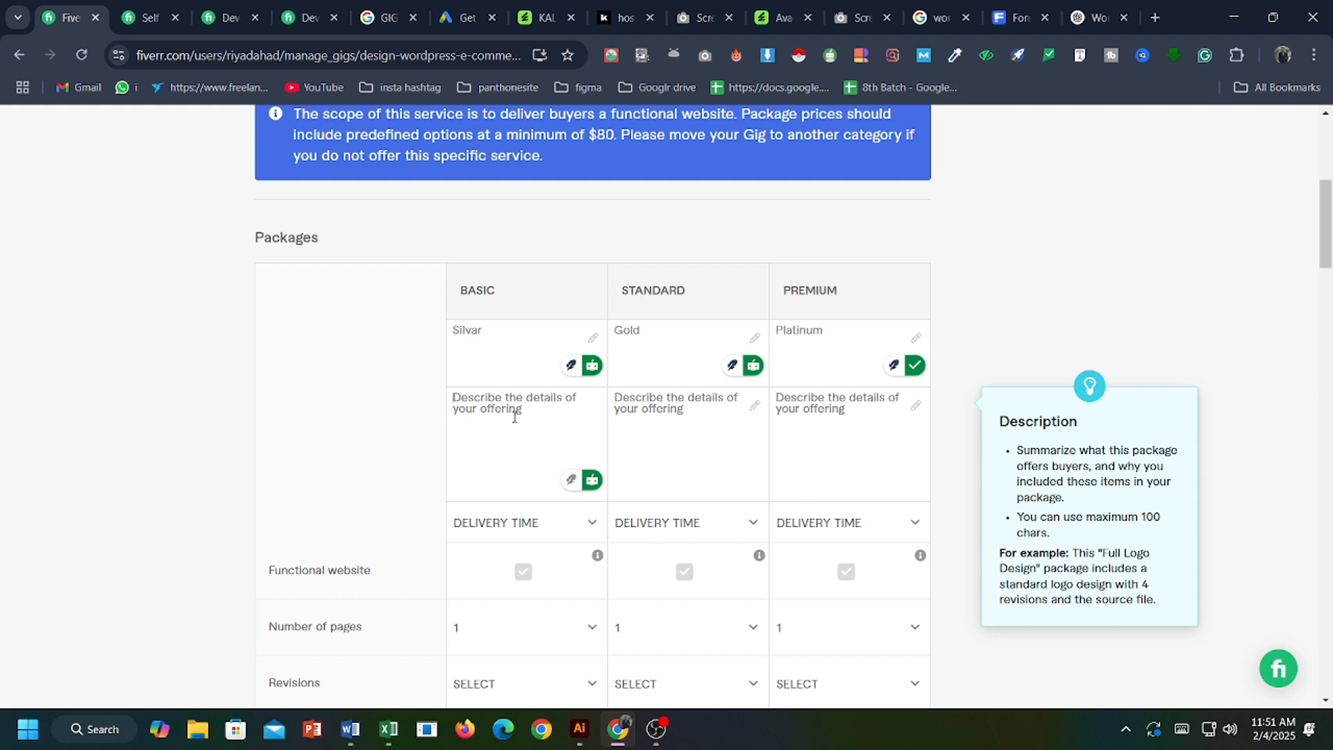
{"action": "key", "text": "ctrl+v"}
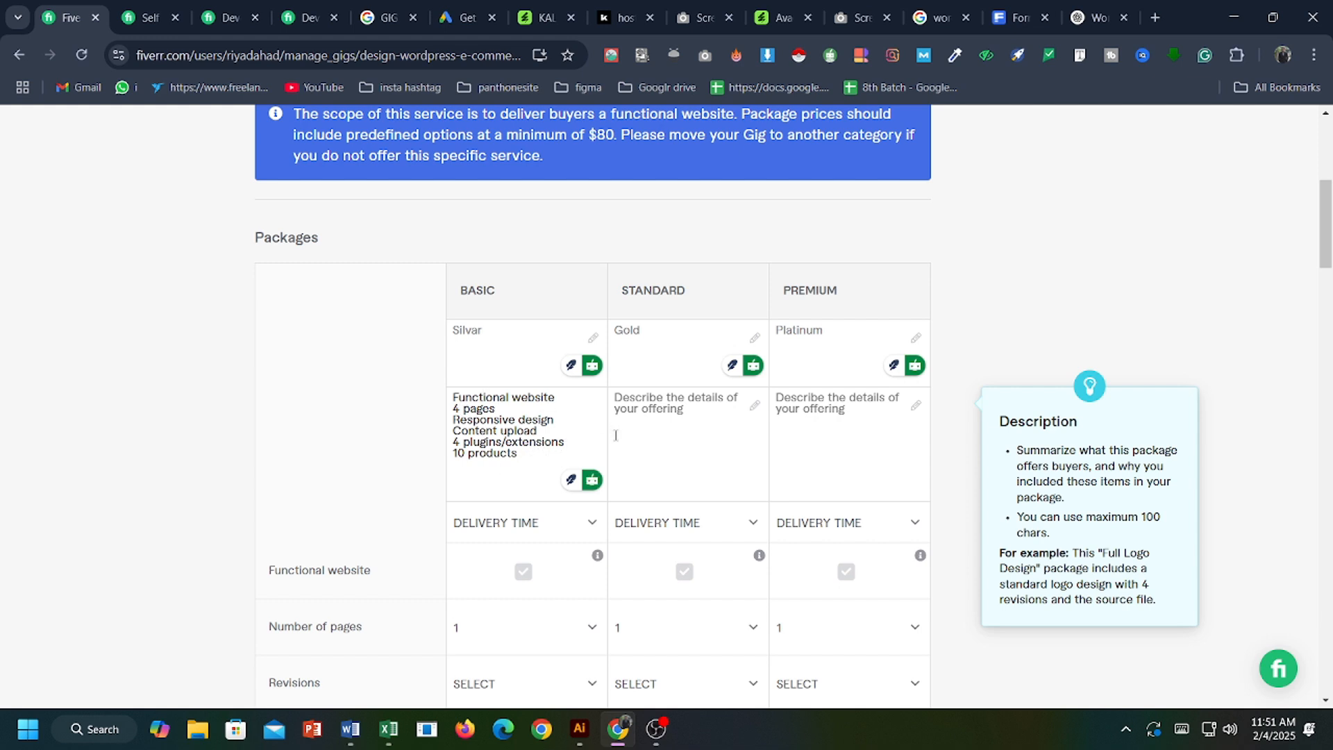
Copy the Standard package's feature list from the reference PrestaShop gig and paste it as the Standard package description.
{"action": "left_click", "coordinate": [667, 410]}
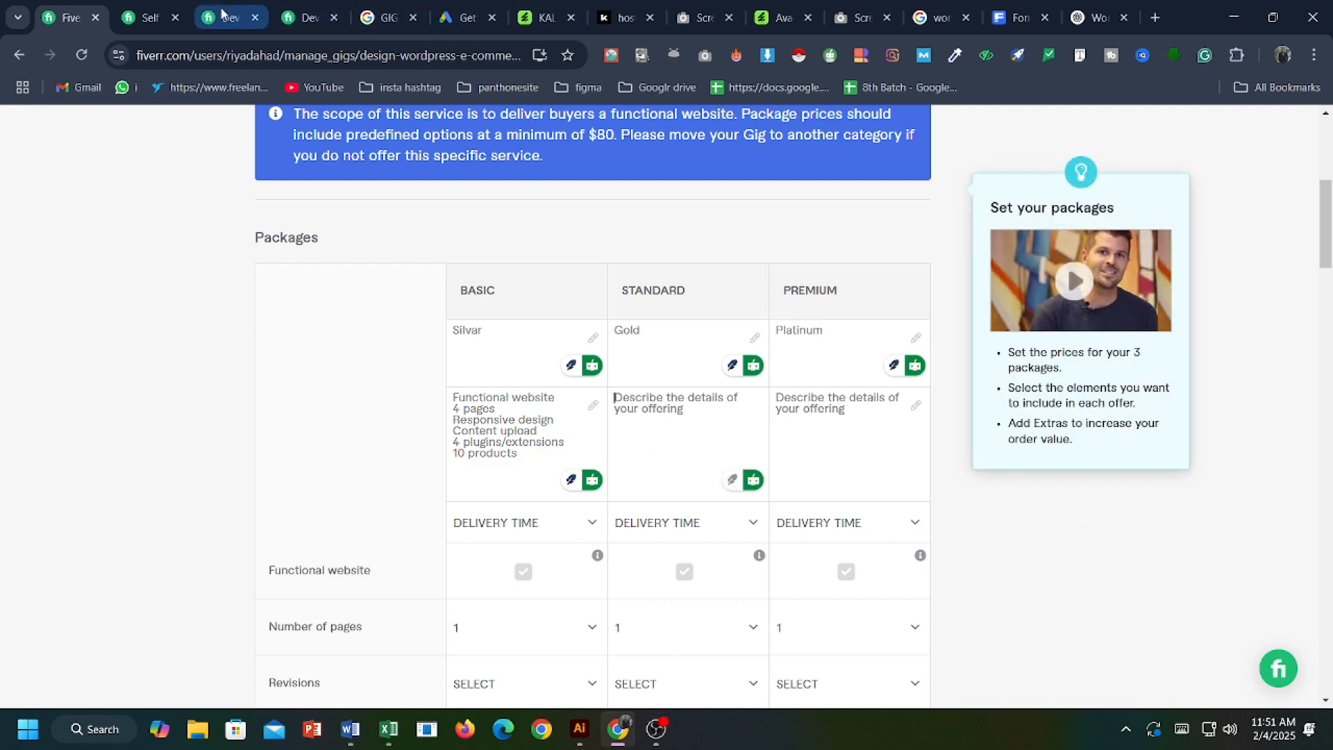
{"action": "left_click", "coordinate": [163, 13]}
{"action": "left_click", "coordinate": [229, 17]}
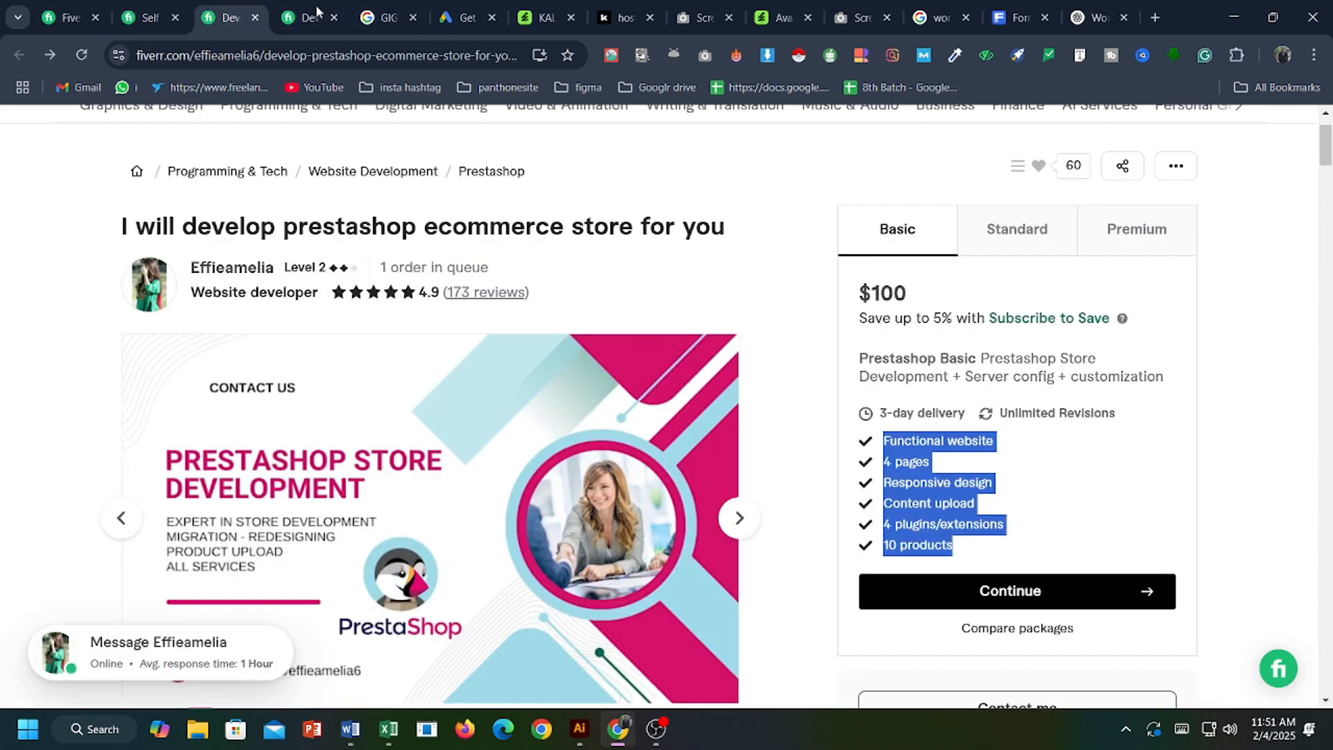
{"action": "left_click", "coordinate": [1030, 231]}
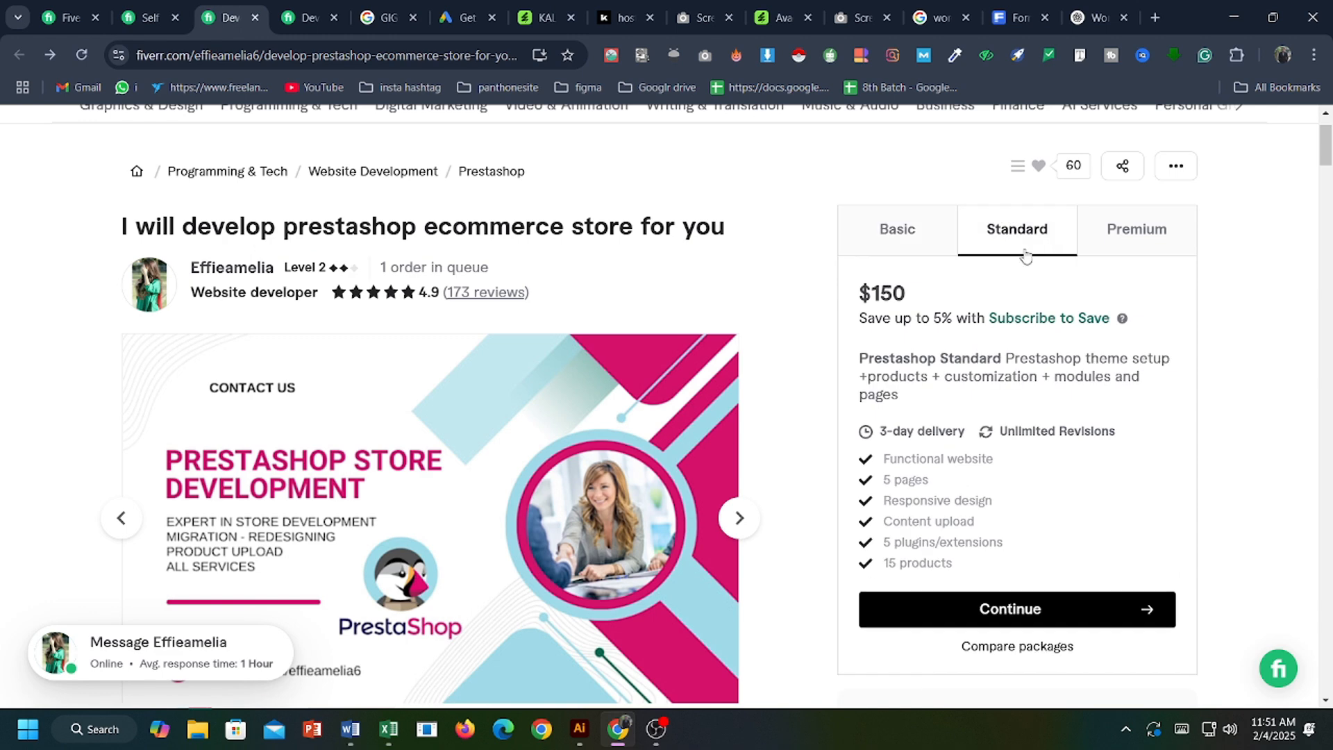
{"action": "scroll", "coordinate": [923, 441], "scroll_direction": "down", "scroll_amount": 1}
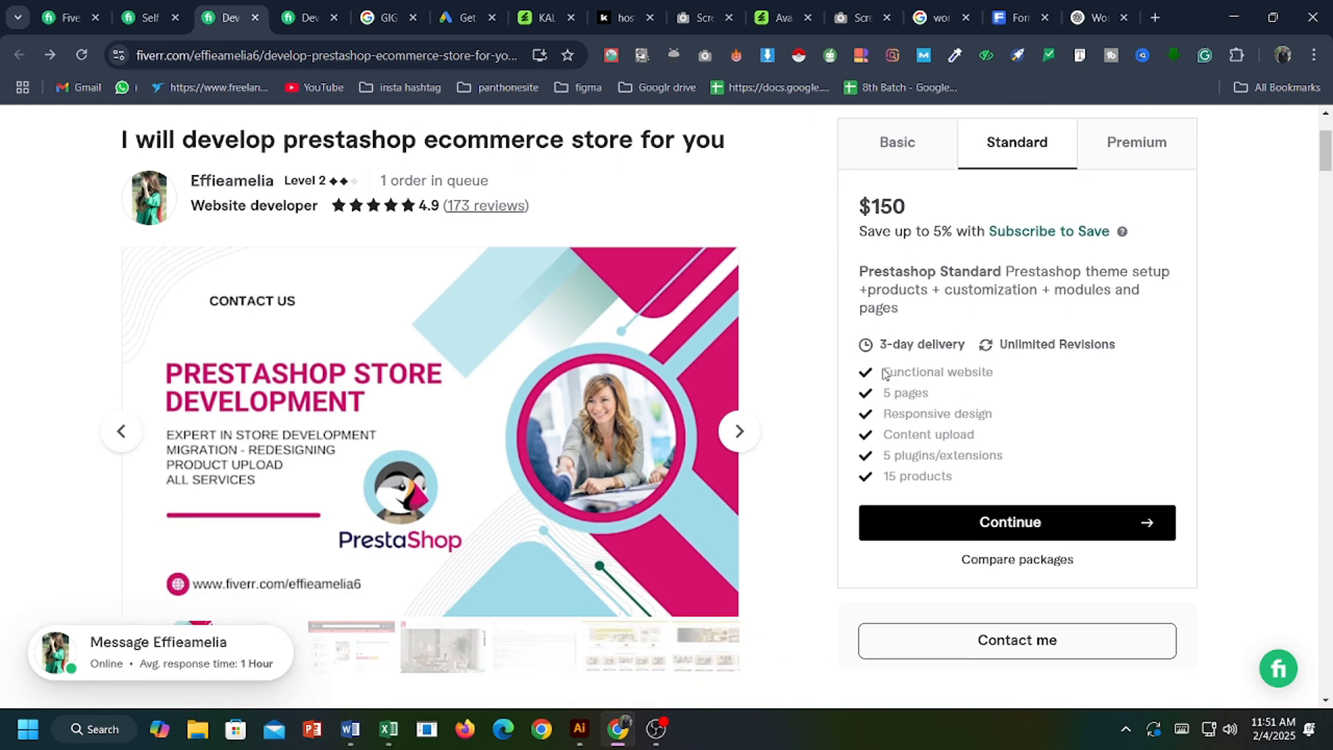
{"action": "left_click_drag", "start_coordinate": [885, 374], "coordinate": [959, 479]}
{"action": "key", "text": "ctrl+c"}
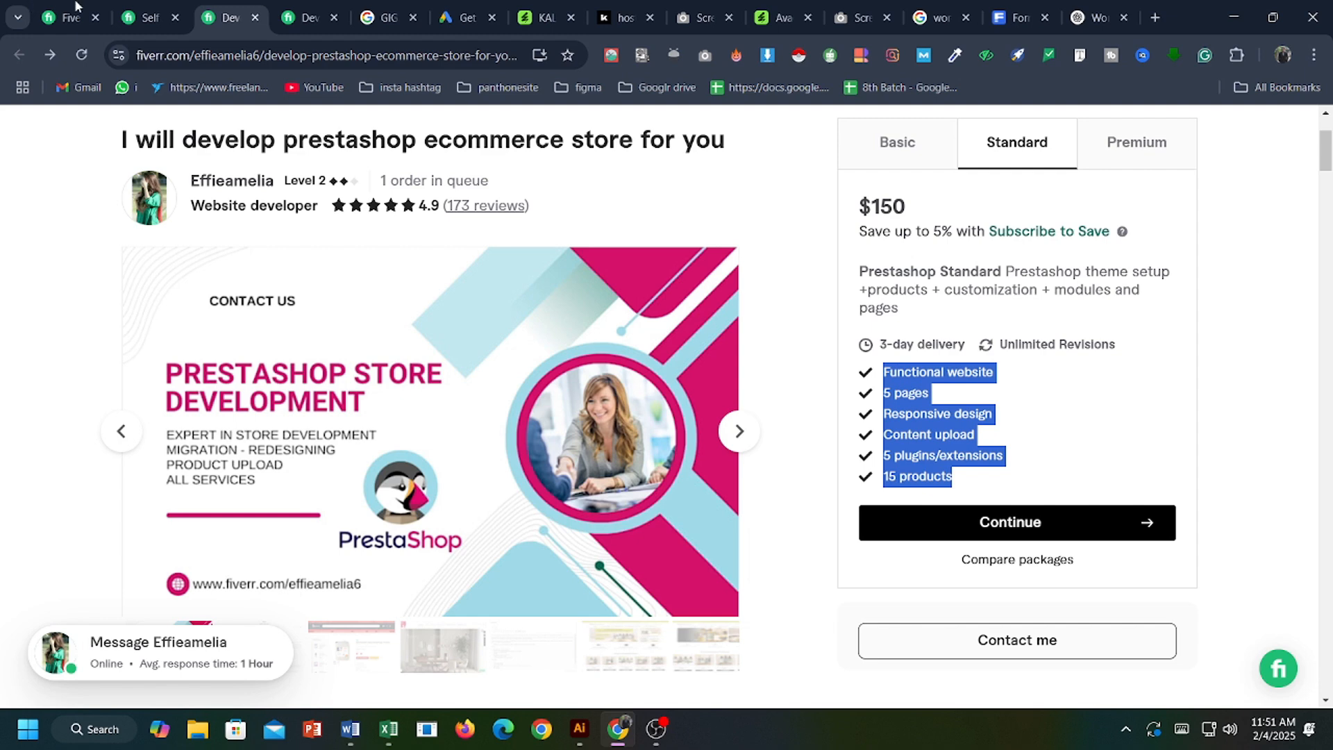
{"action": "left_click", "coordinate": [149, 17]}
{"action": "left_click", "coordinate": [673, 431]}
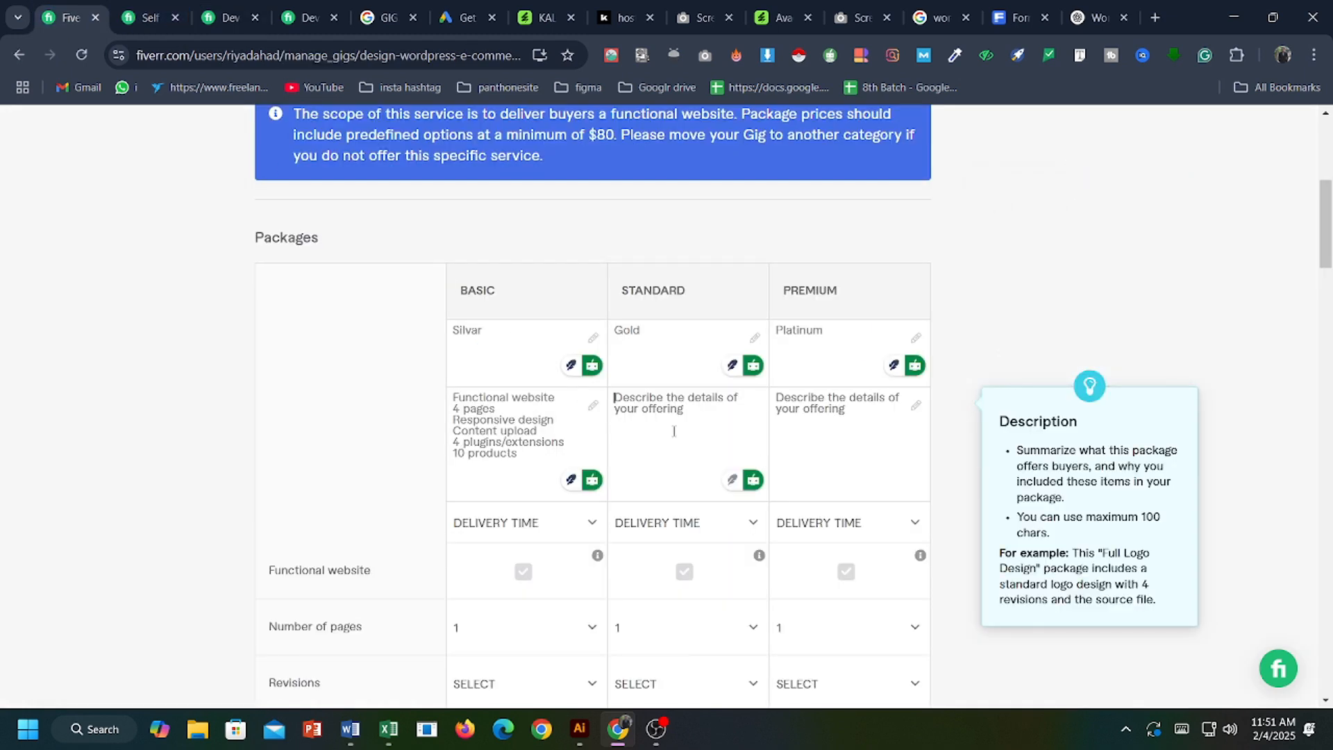
{"action": "key", "text": "ctrl+v"}
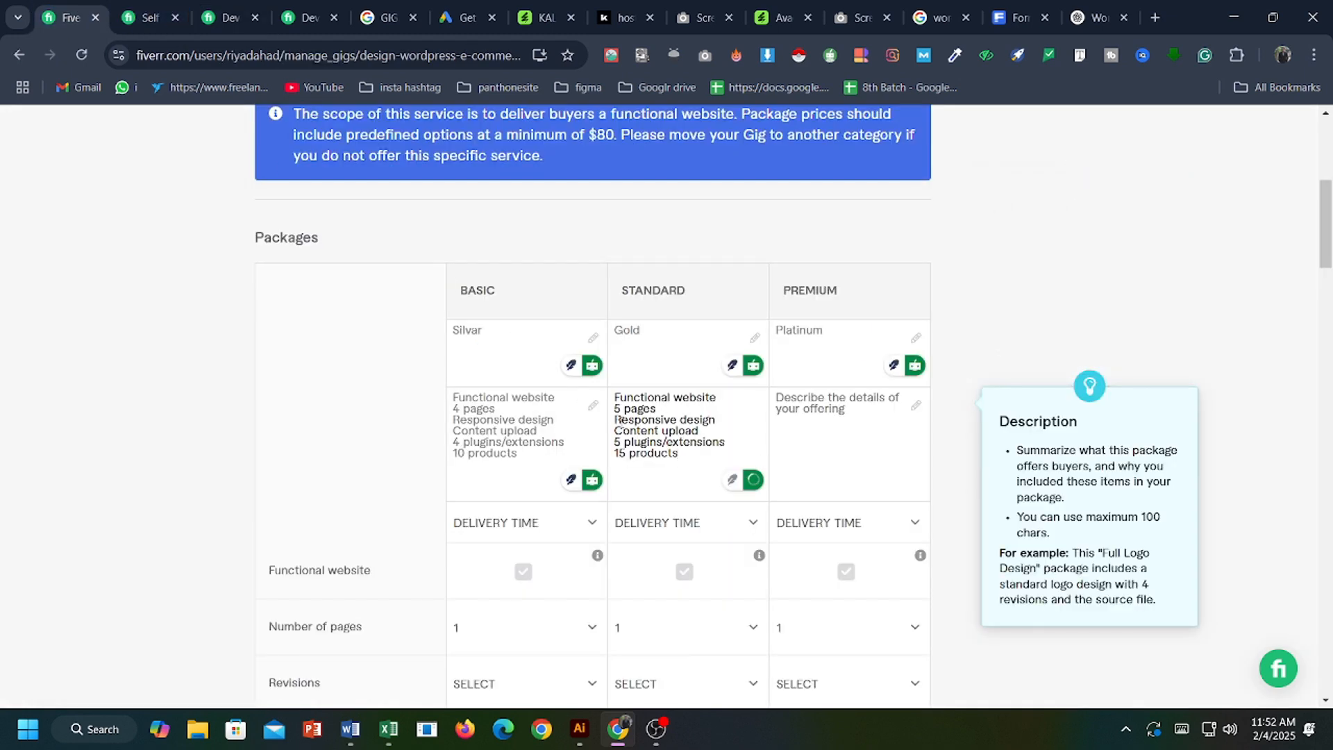
Paste the same feature list as the Premium package description and change its page line to "6 pages".
{"action": "left_click", "coordinate": [822, 415]}
{"action": "key", "text": "ctrl+v"}
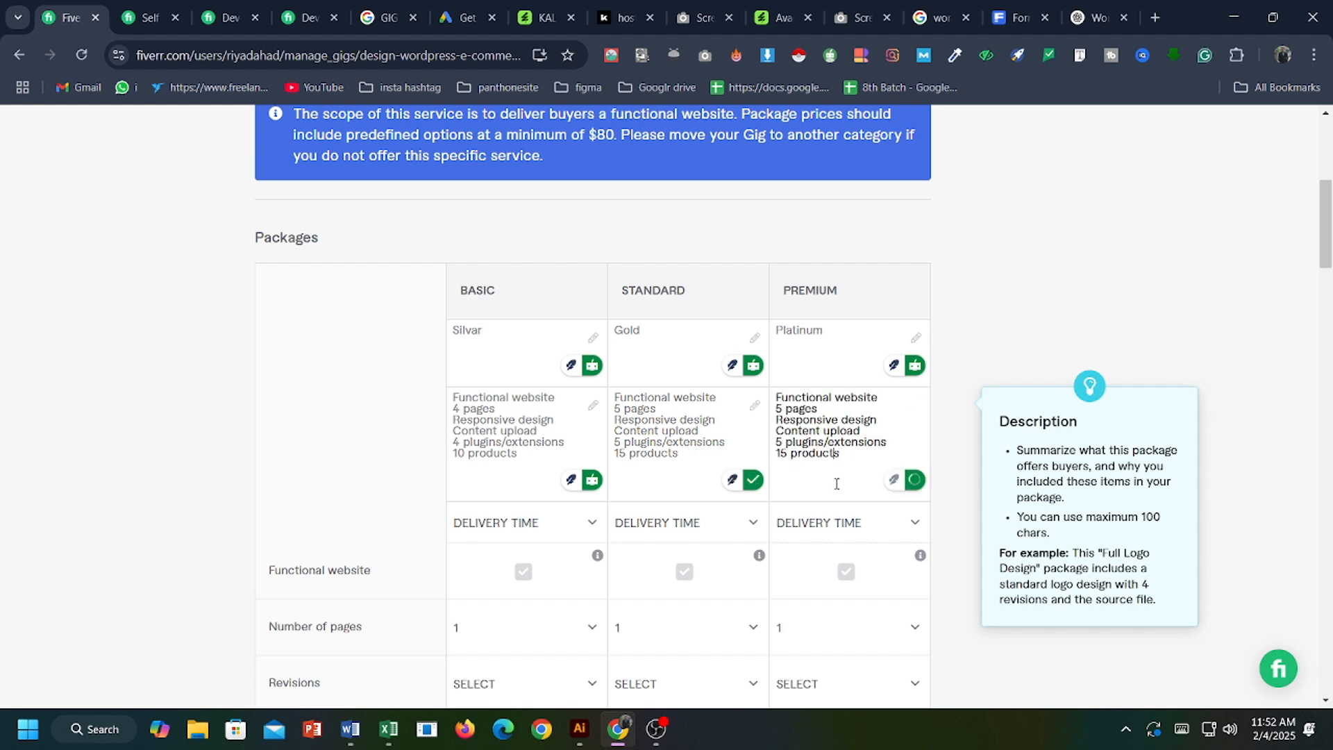
{"action": "left_click", "coordinate": [785, 410]}
{"action": "key", "text": "BackSpace"}
{"action": "key", "text": "BackSpace"}
{"action": "key", "text": "BackSpace"}
{"action": "type", "text": "6+"}
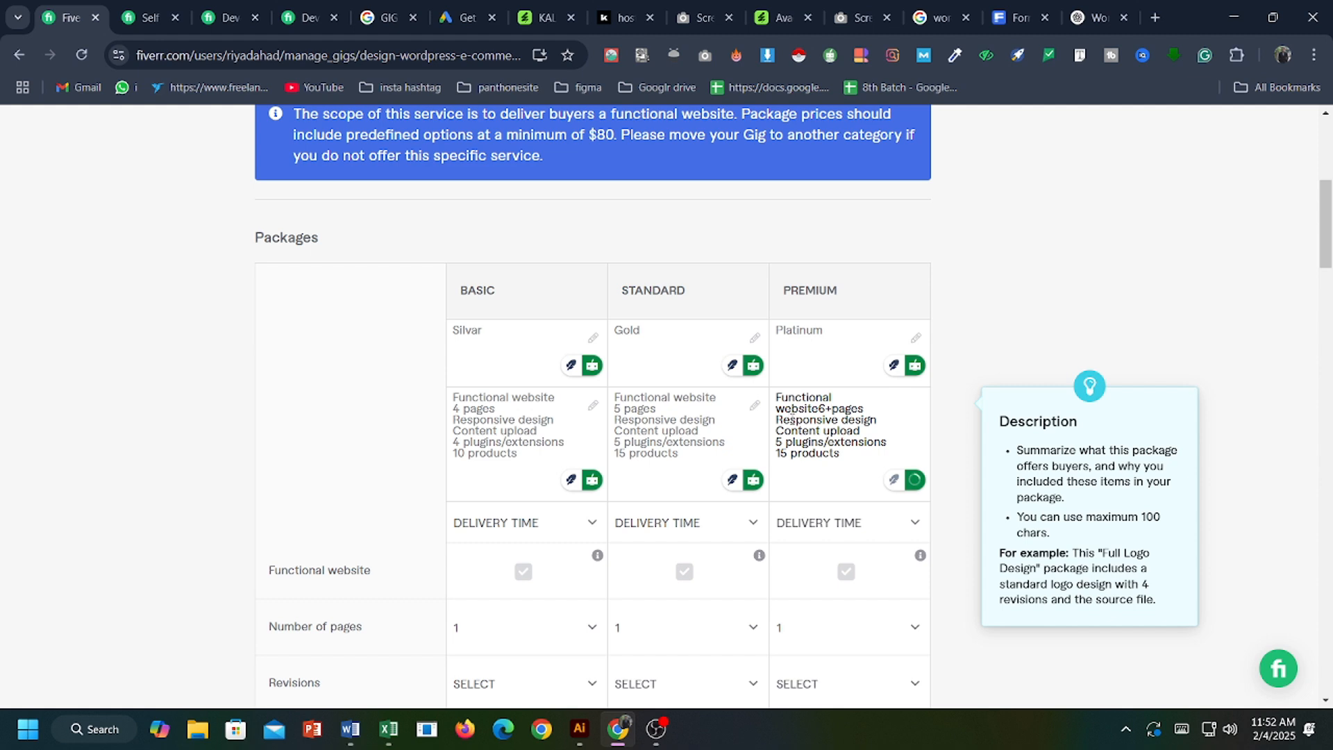
{"action": "key", "text": "BackSpace"}
{"action": "key", "text": "BackSpace"}
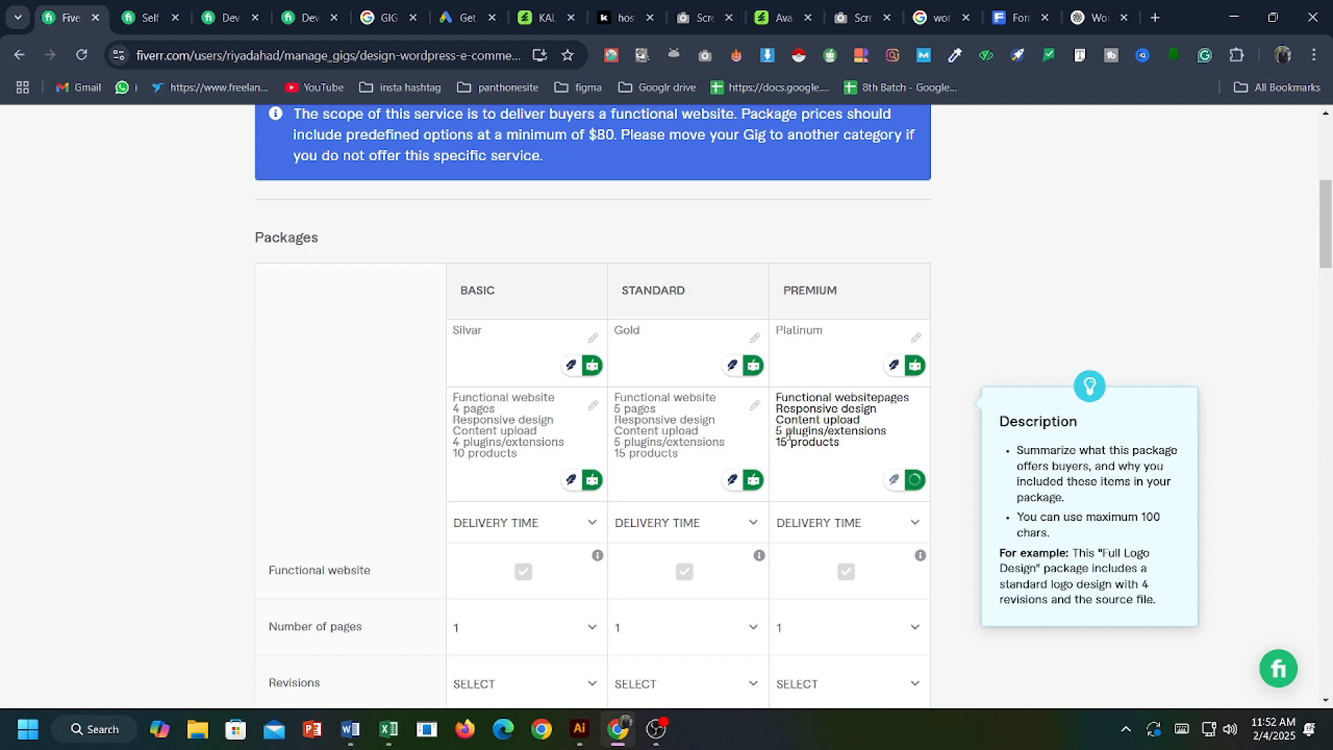
{"action": "key", "text": "Return"}
{"action": "type", "text": "6"}
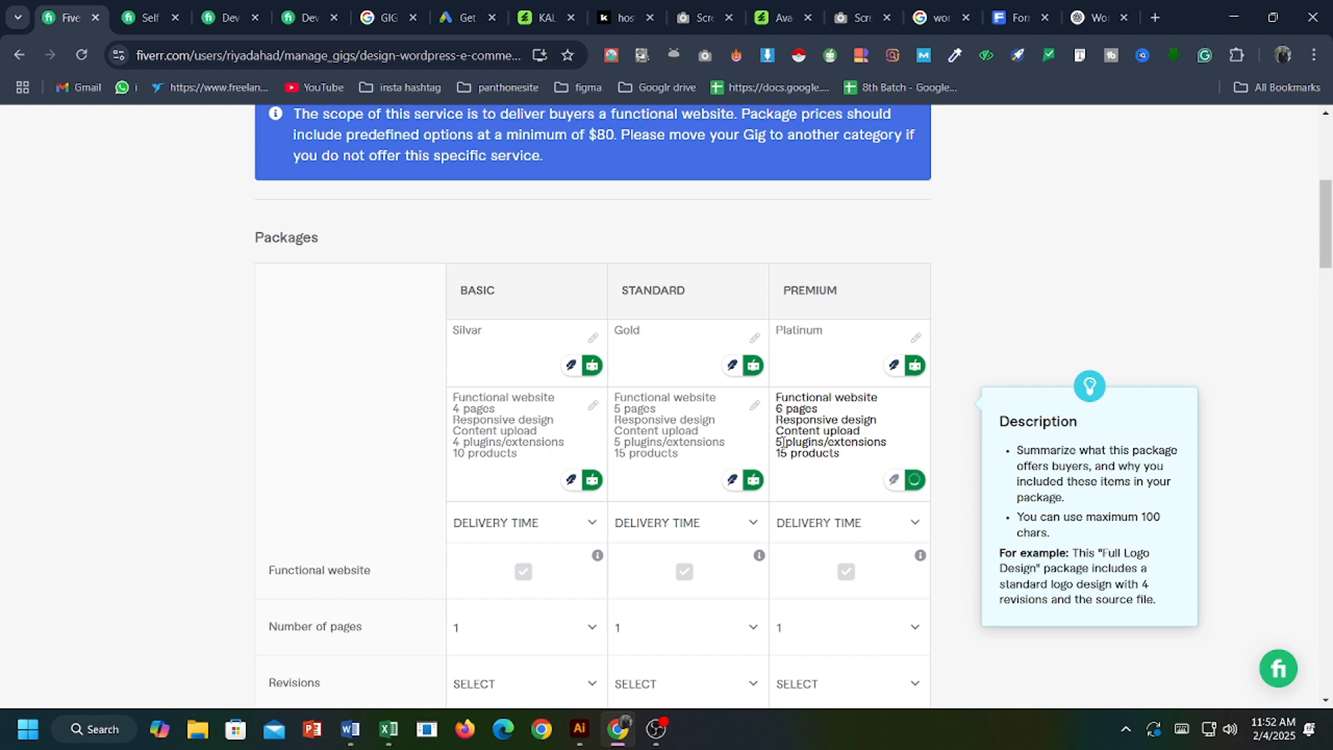
Change the Premium description to 8 plugins/extensions and 25 products.
{"action": "left_click", "coordinate": [783, 442]}
{"action": "key", "text": "BackSpace"}
{"action": "type", "text": "8"}
{"action": "left_click_drag", "start_coordinate": [786, 453], "coordinate": [763, 459]}
{"action": "key", "text": "BackSpace"}
{"action": "type", "text": "15"}
{"action": "left_click_drag", "start_coordinate": [785, 456], "coordinate": [775, 458]}
{"action": "key", "text": "BackSpace"}
{"action": "type", "text": "25"}
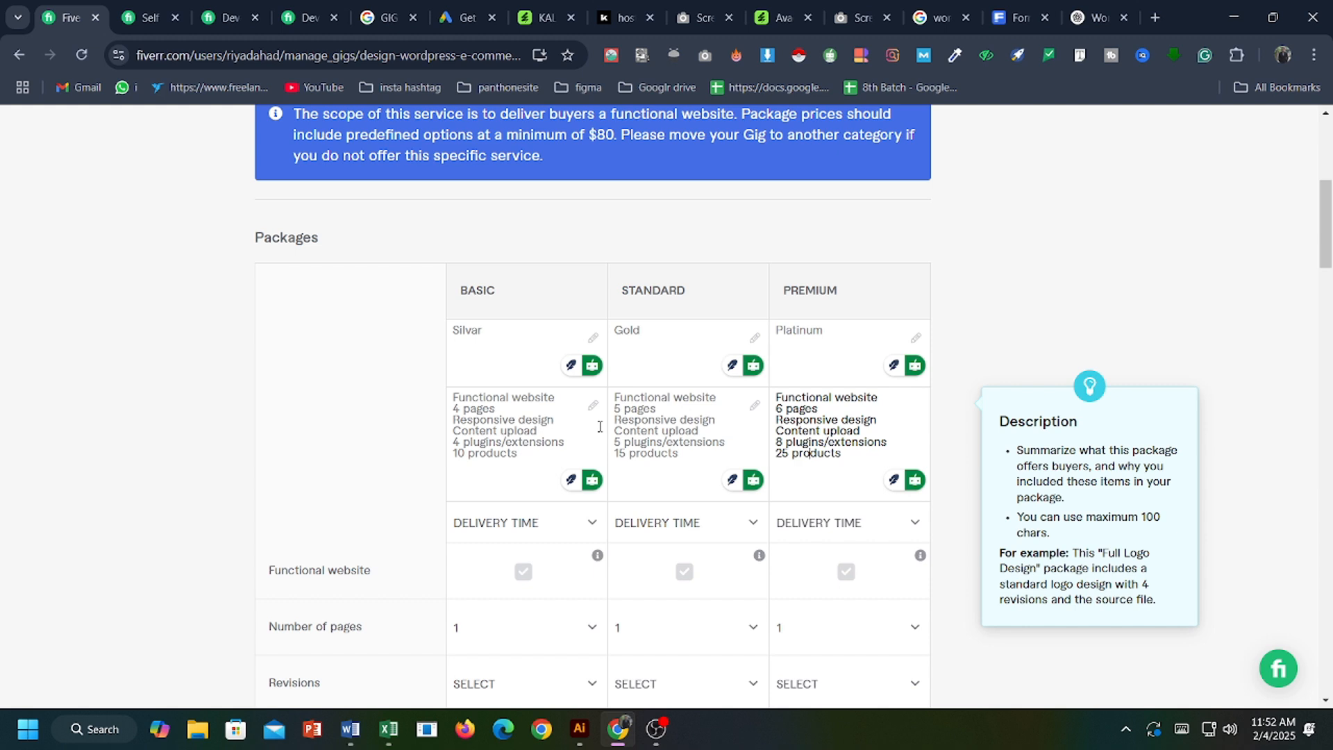
Set the delivery time to 4 days for Basic, 5 days for Standard and 7 days for Premium.
{"action": "left_click", "coordinate": [526, 524]}
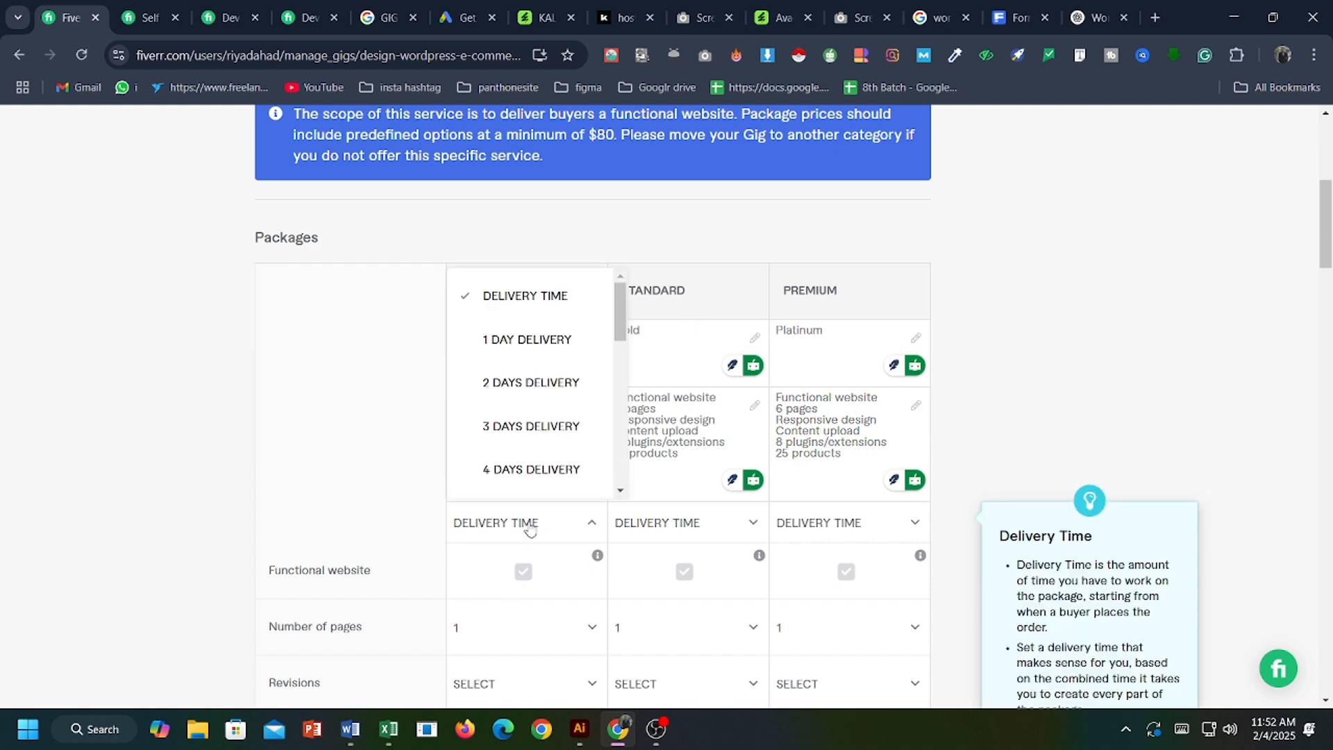
{"action": "left_click", "coordinate": [582, 470]}
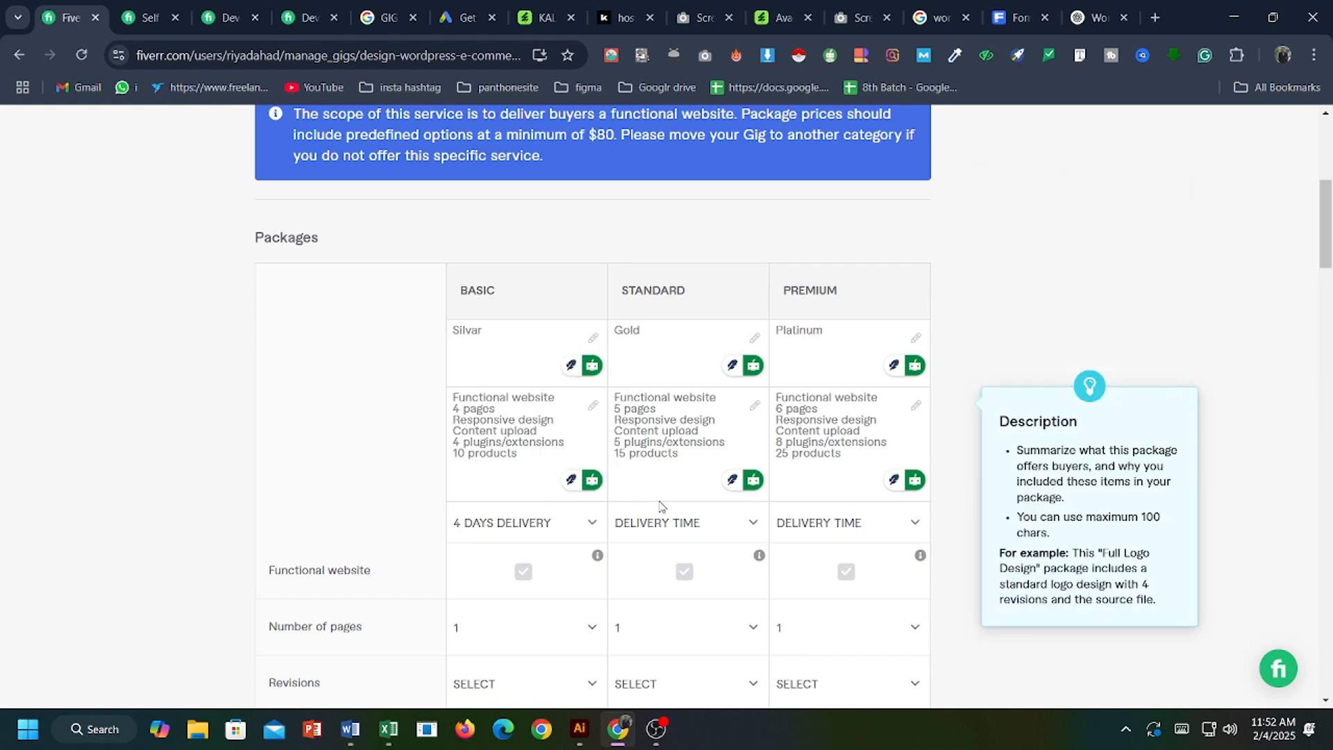
{"action": "left_click", "coordinate": [678, 523]}
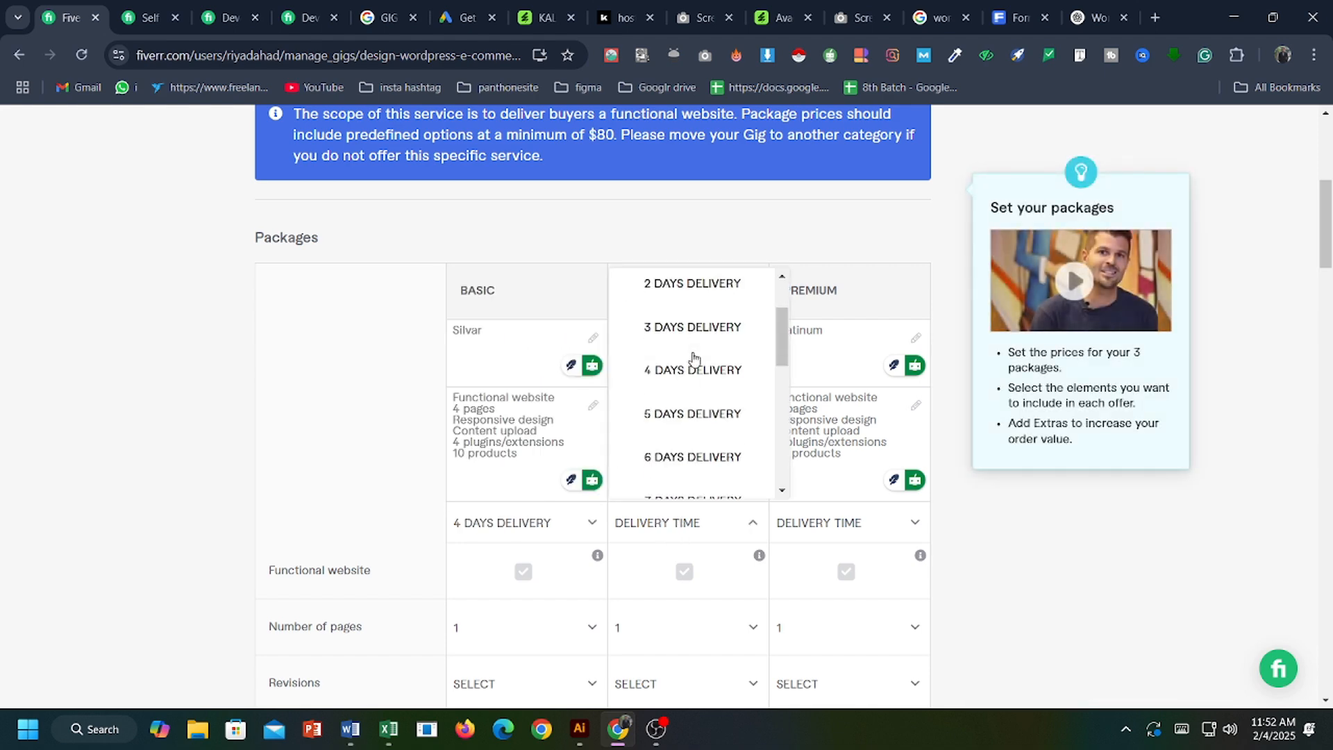
{"action": "scroll", "coordinate": [682, 326], "scroll_direction": "down", "scroll_amount": 2}
{"action": "scroll", "coordinate": [677, 310], "scroll_direction": "up", "scroll_amount": 2}
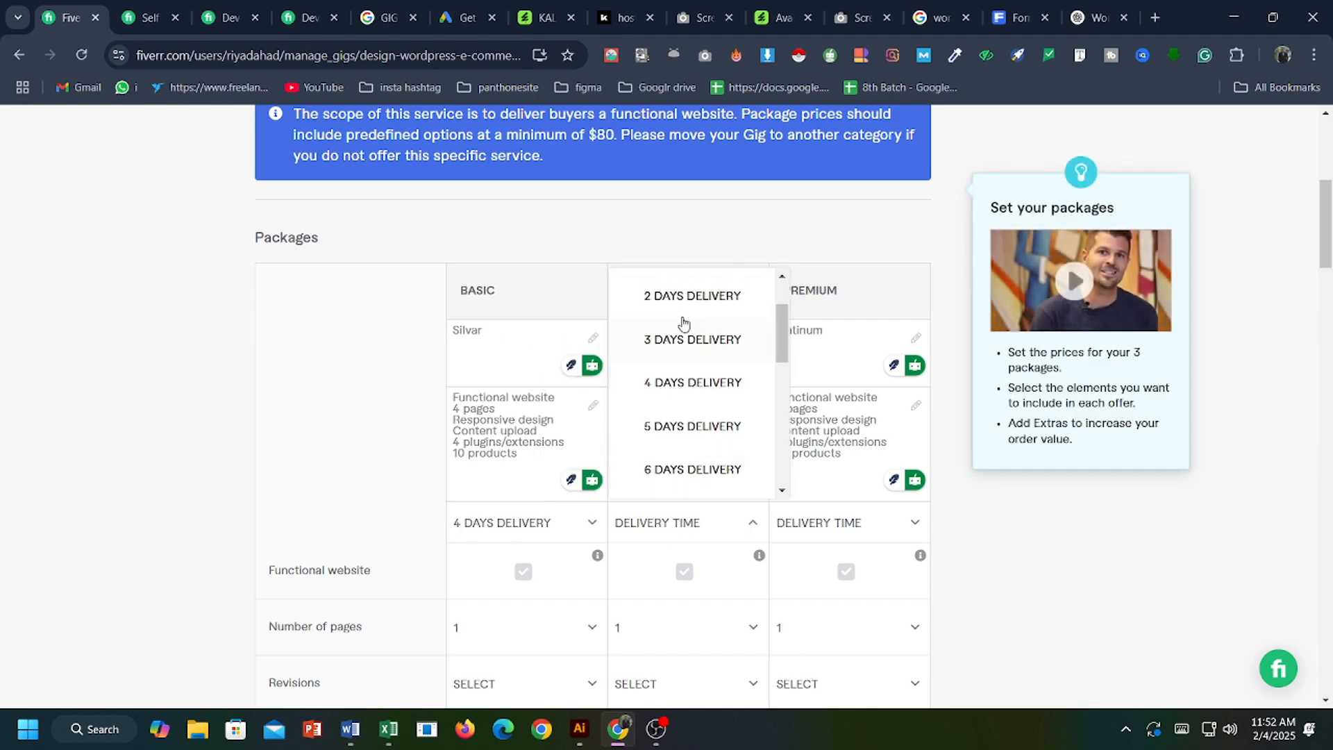
{"action": "left_click", "coordinate": [678, 426]}
{"action": "left_click", "coordinate": [834, 524]}
{"action": "scroll", "coordinate": [839, 407], "scroll_direction": "down", "scroll_amount": 2}
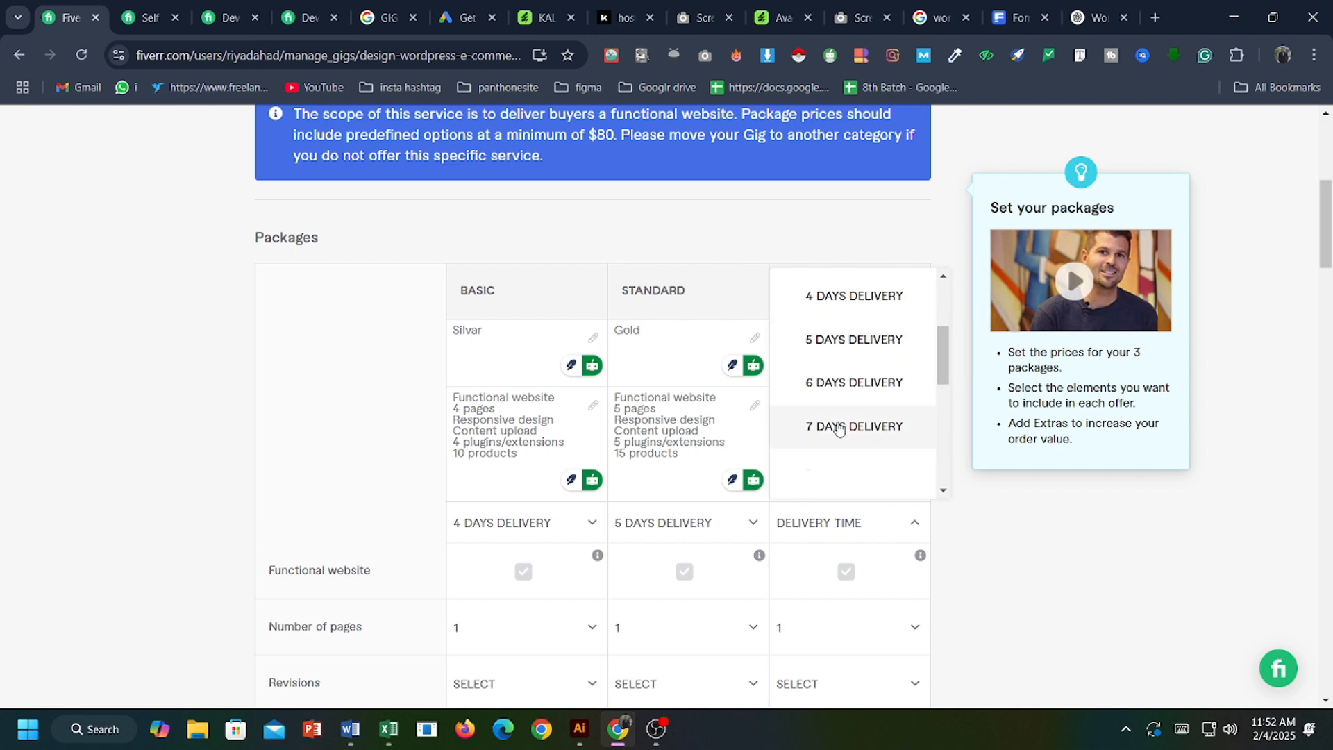
{"action": "left_click", "coordinate": [838, 427]}
Set the number of pages to 4 for Basic, 5 for Standard and 6 for Premium.
{"action": "scroll", "coordinate": [455, 396], "scroll_direction": "down", "scroll_amount": 2}
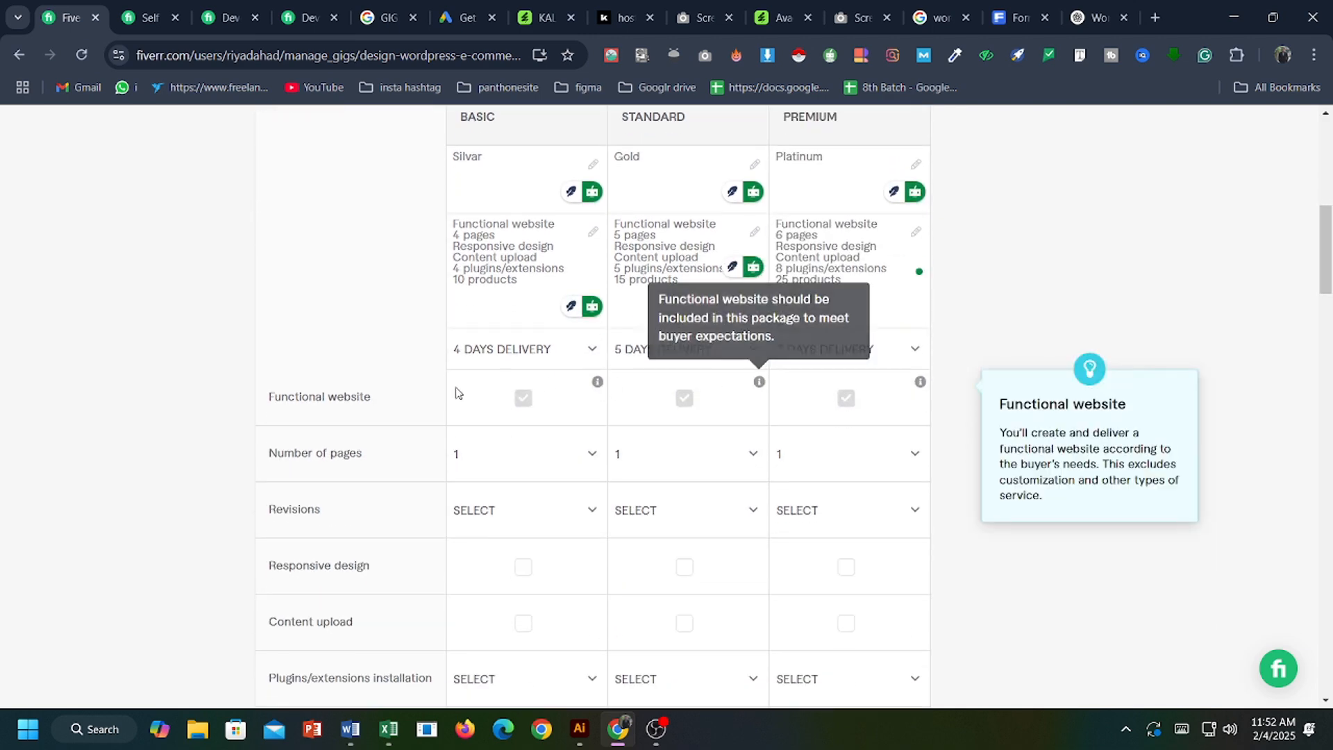
{"action": "left_click", "coordinate": [512, 459]}
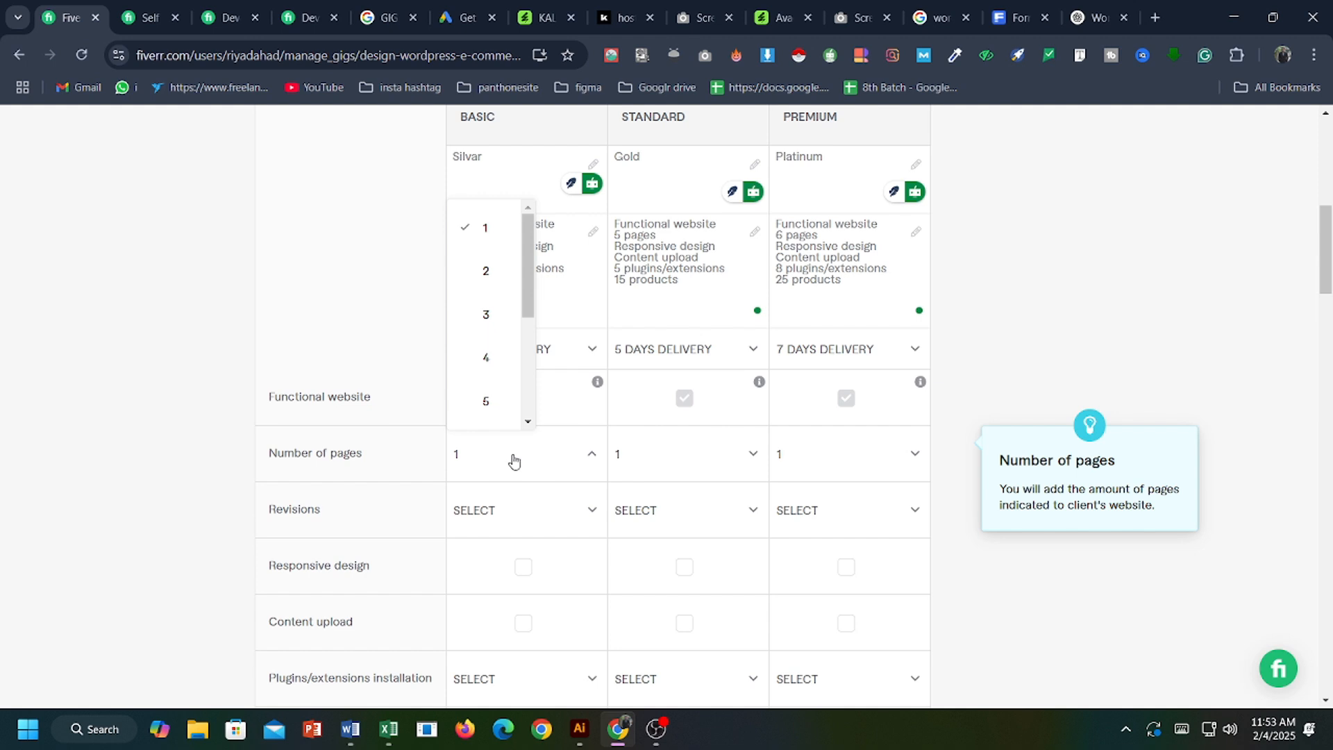
{"action": "left_click", "coordinate": [486, 359]}
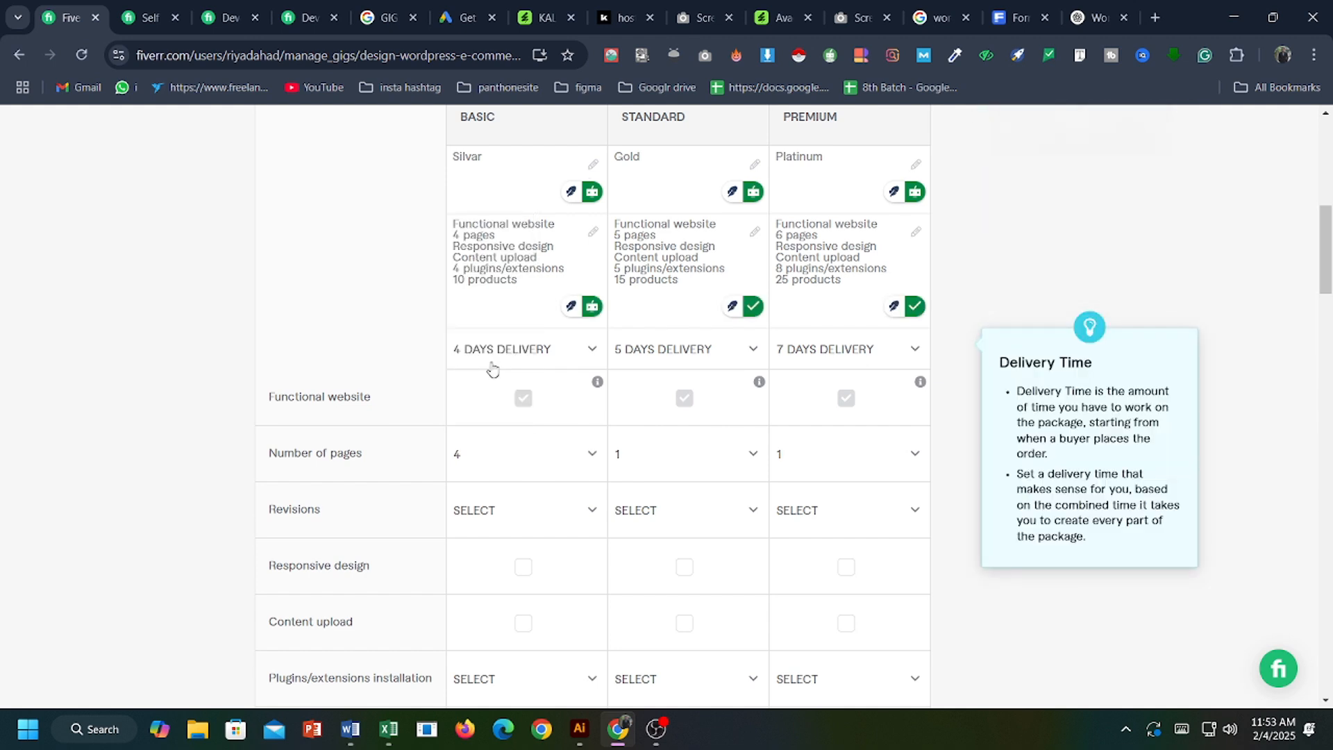
{"action": "left_click", "coordinate": [722, 457]}
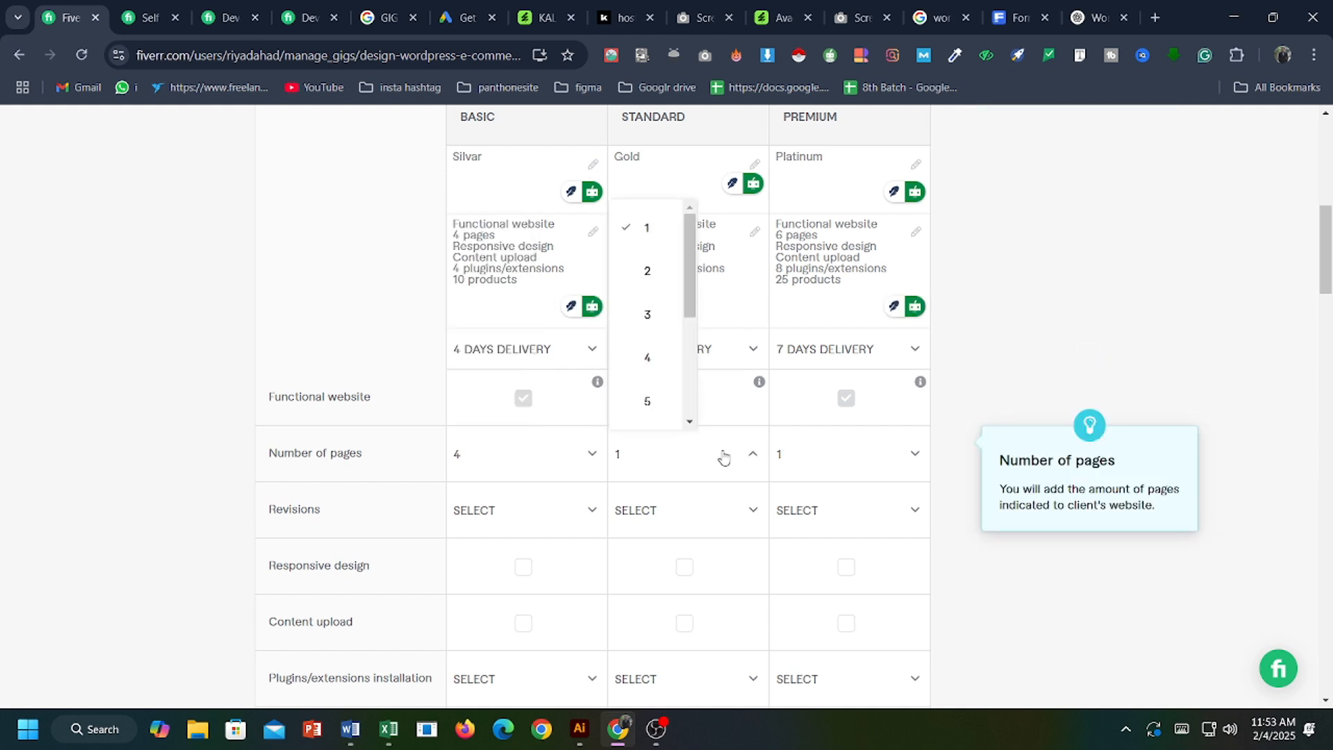
{"action": "left_click", "coordinate": [650, 400]}
{"action": "left_click", "coordinate": [866, 453]}
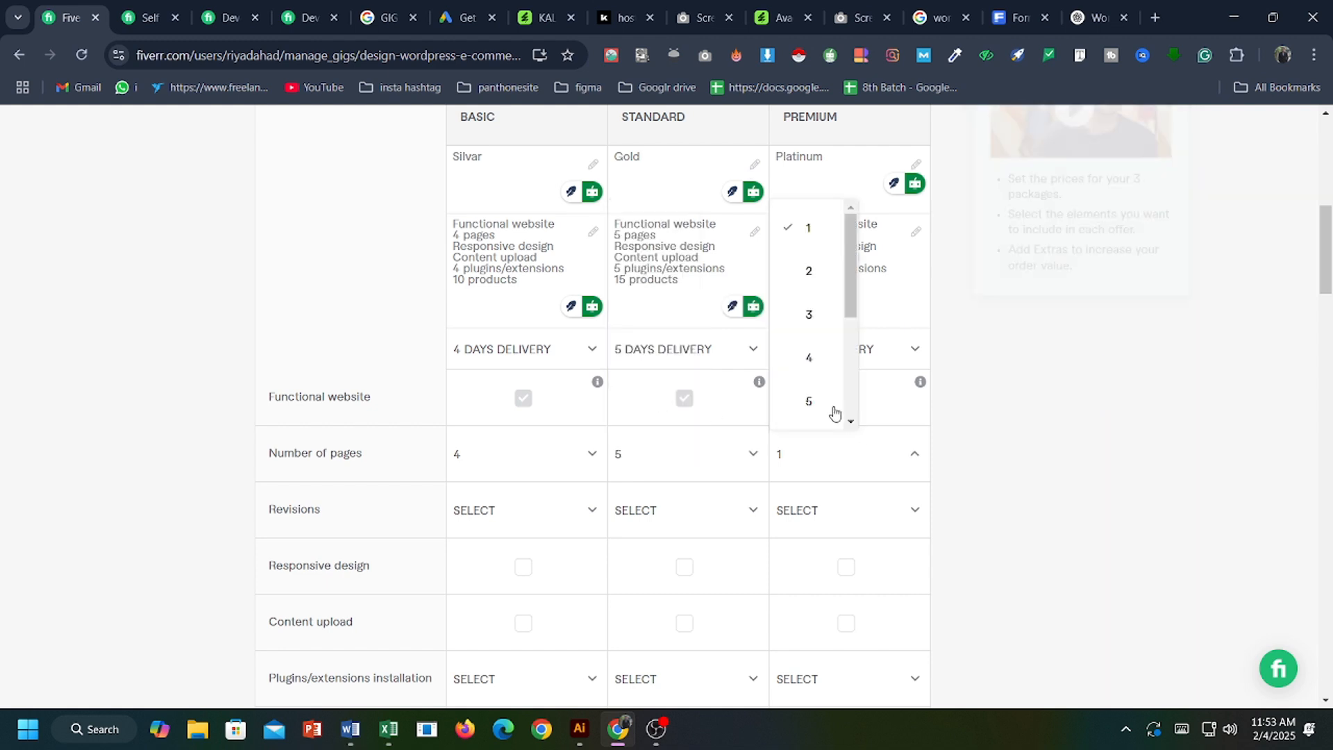
{"action": "scroll", "coordinate": [824, 396], "scroll_direction": "down", "scroll_amount": 3}
{"action": "left_click", "coordinate": [809, 269]}
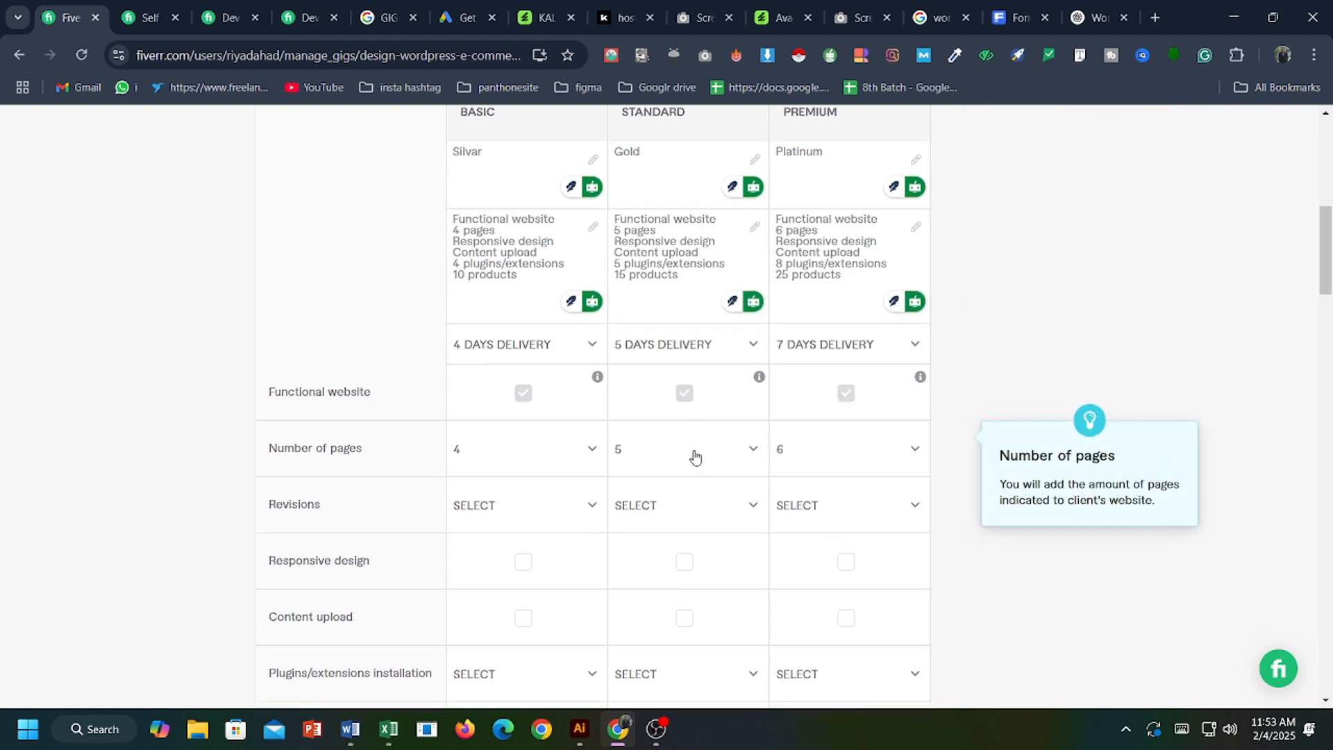
Set the number of revisions to 4 for the Basic, Standard and Premium packages.
{"action": "scroll", "coordinate": [408, 429], "scroll_direction": "down", "scroll_amount": 1}
{"action": "left_click", "coordinate": [576, 434]}
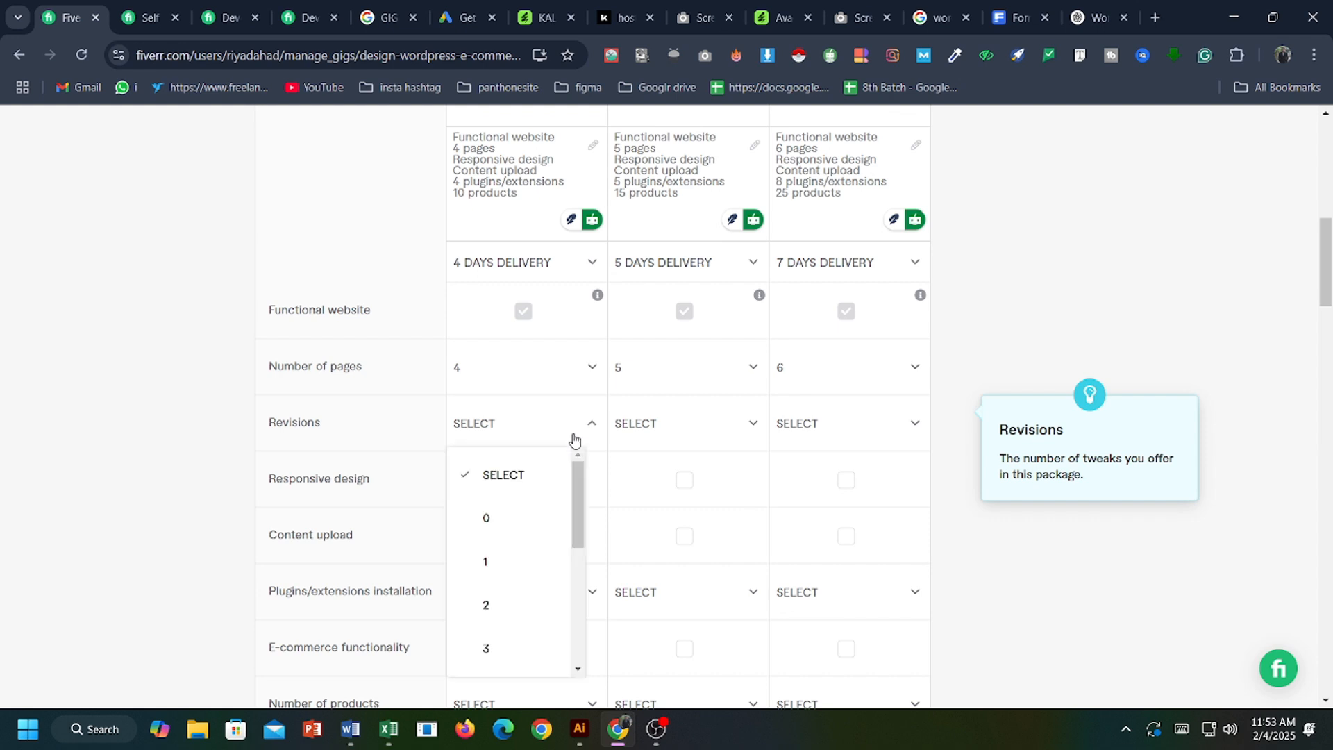
{"action": "scroll", "coordinate": [528, 547], "scroll_direction": "down", "scroll_amount": 1}
{"action": "left_click", "coordinate": [495, 607]}
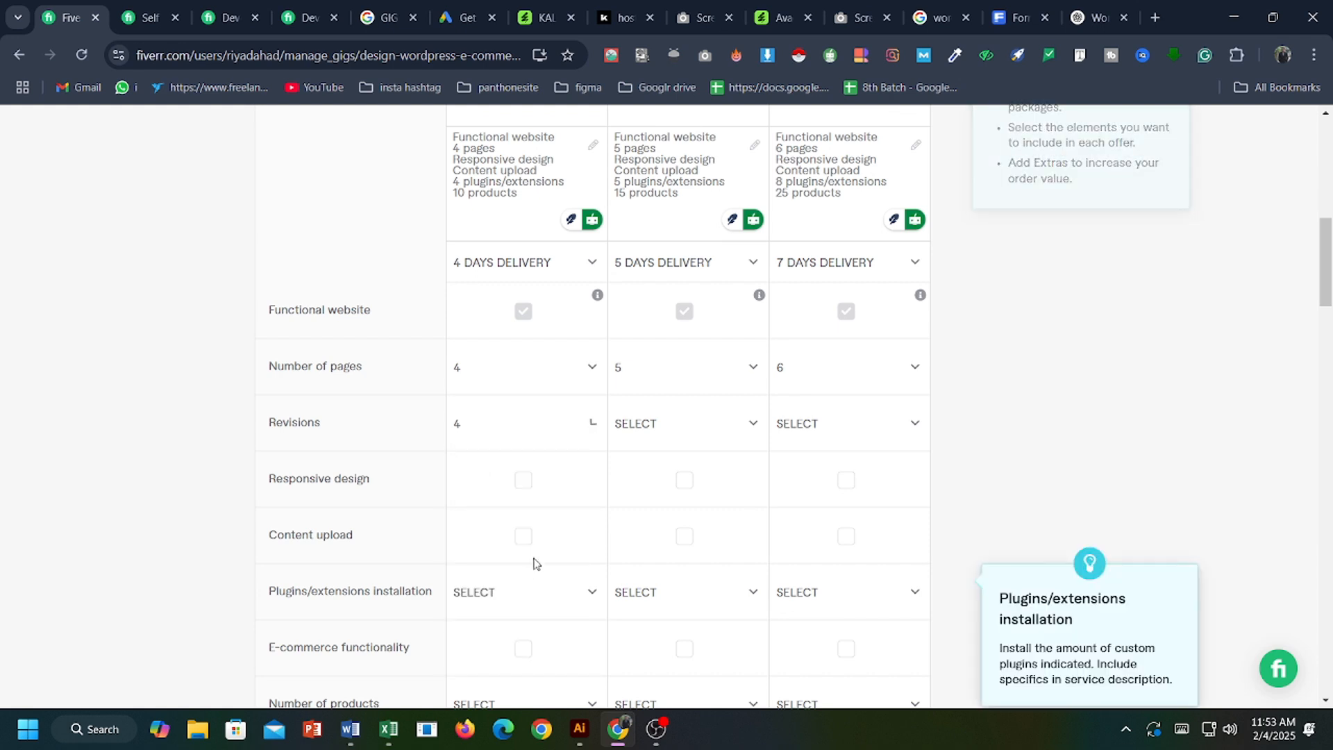
{"action": "scroll", "coordinate": [708, 538], "scroll_direction": "down", "scroll_amount": 1}
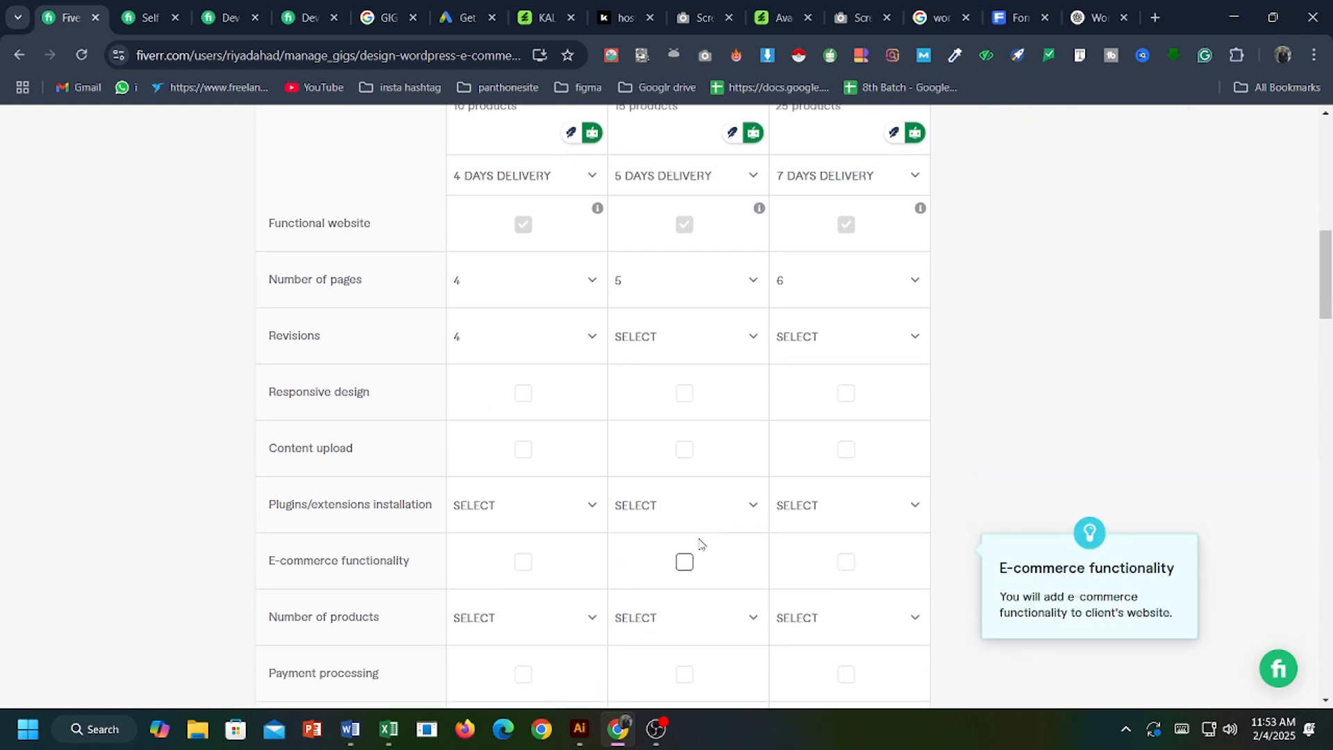
{"action": "left_click", "coordinate": [756, 281]}
{"action": "left_click", "coordinate": [752, 336]}
{"action": "left_click", "coordinate": [752, 336]}
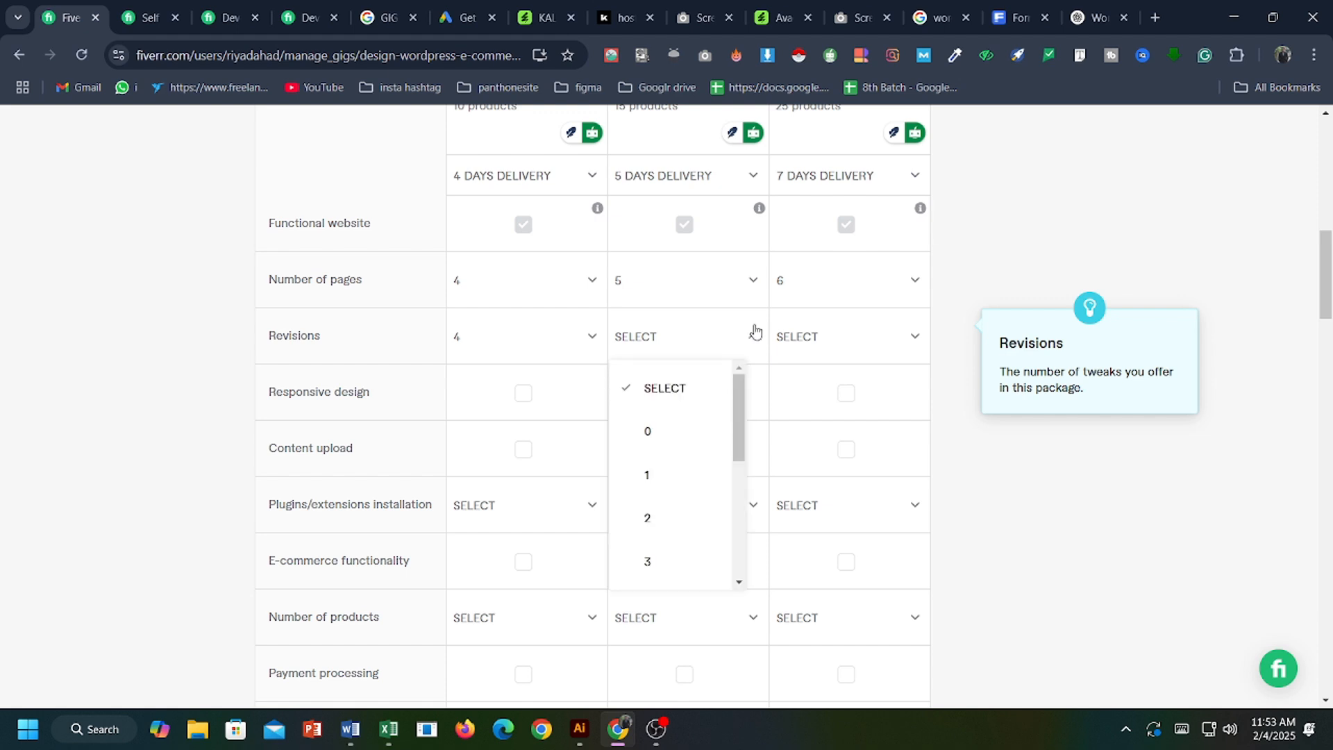
{"action": "scroll", "coordinate": [675, 536], "scroll_direction": "down", "scroll_amount": 2}
{"action": "left_click", "coordinate": [684, 519]}
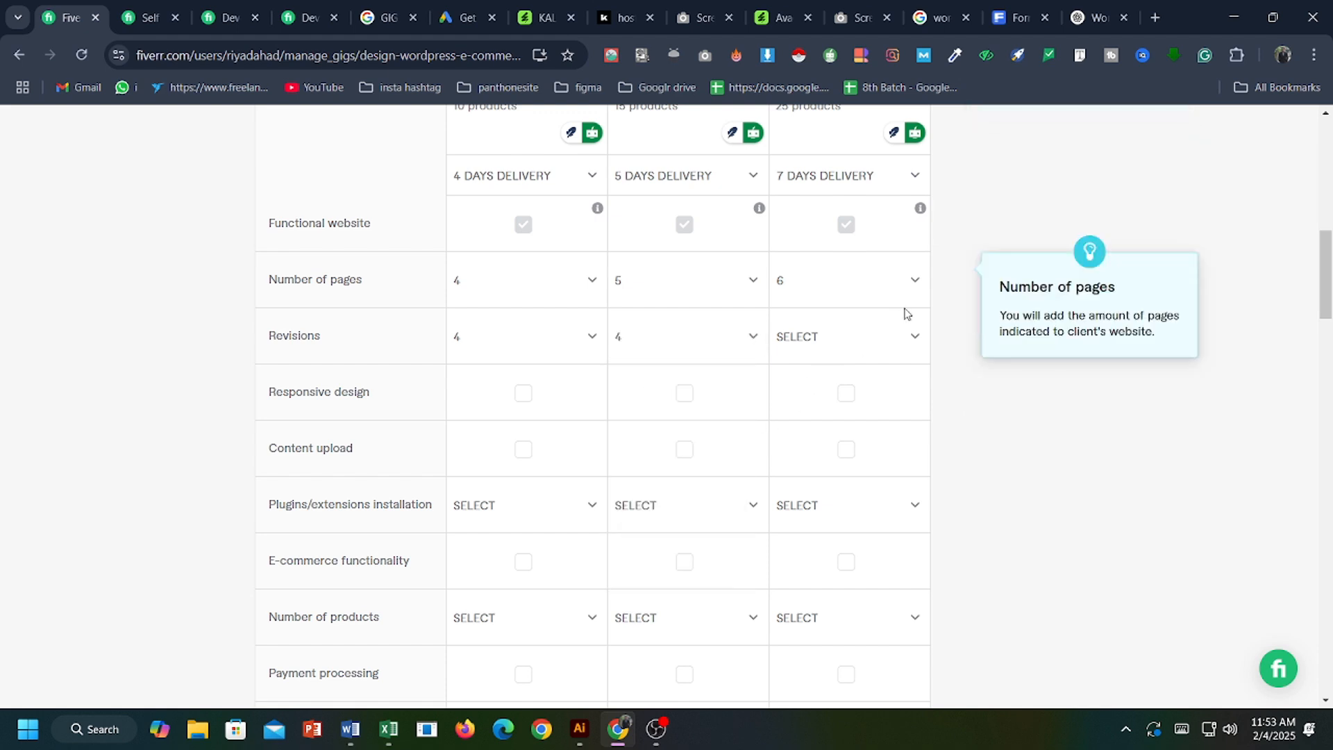
{"action": "left_click", "coordinate": [908, 336]}
{"action": "scroll", "coordinate": [819, 504], "scroll_direction": "down", "scroll_amount": 2}
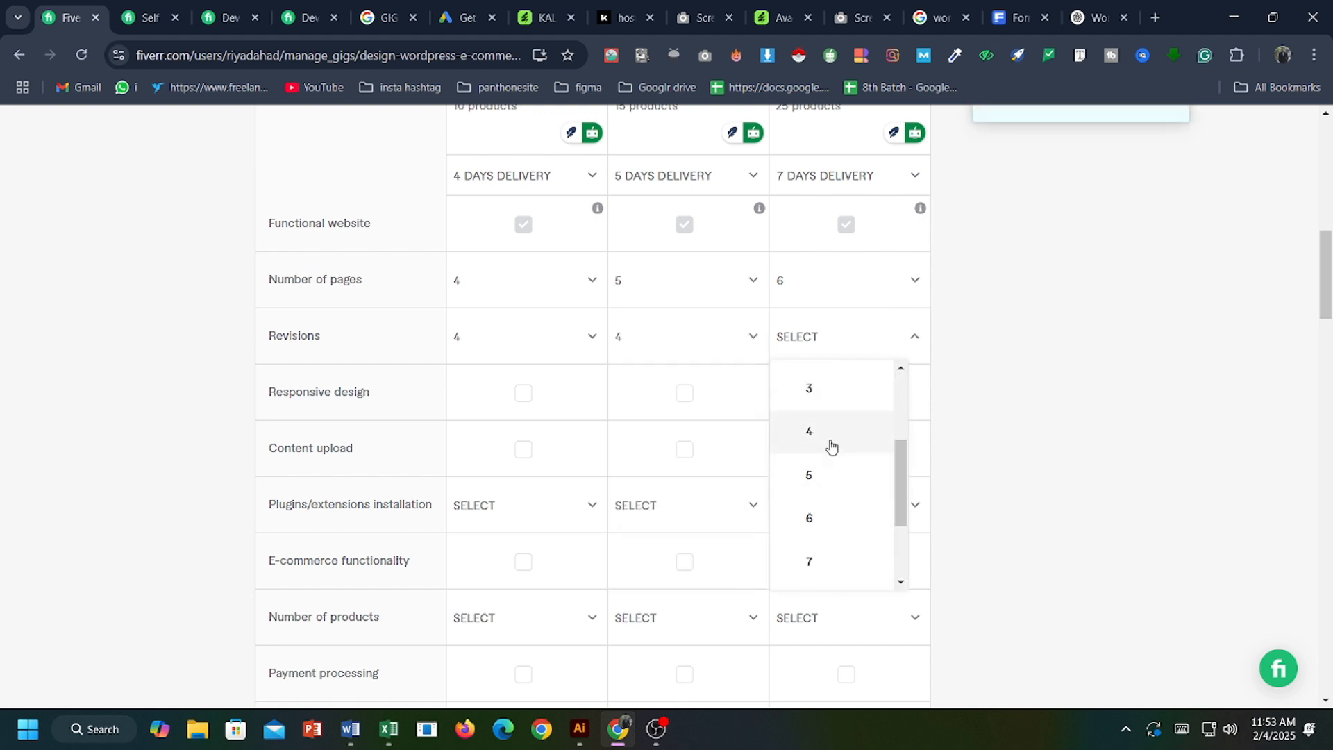
{"action": "left_click", "coordinate": [833, 446]}
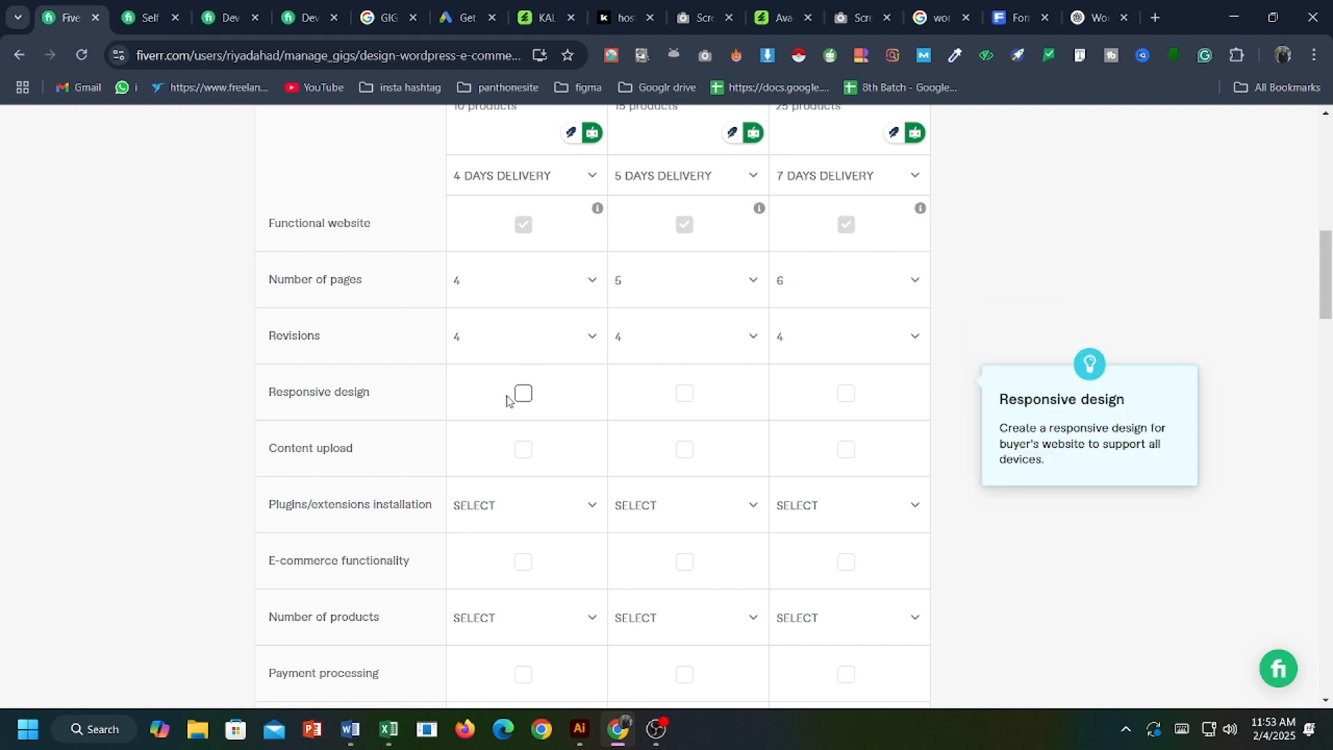
Include responsive design and content upload in all three packages.
{"action": "left_click", "coordinate": [527, 395]}
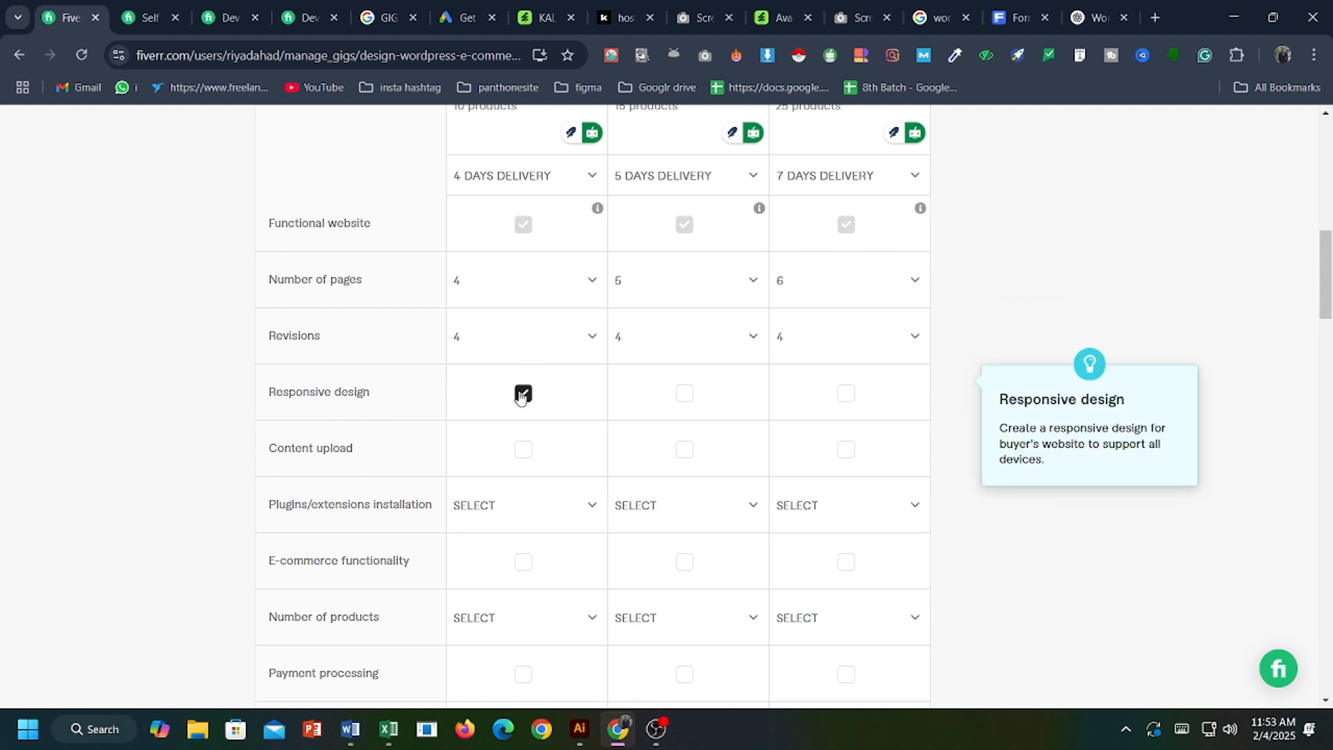
{"action": "left_click", "coordinate": [689, 394]}
{"action": "left_click", "coordinate": [858, 406]}
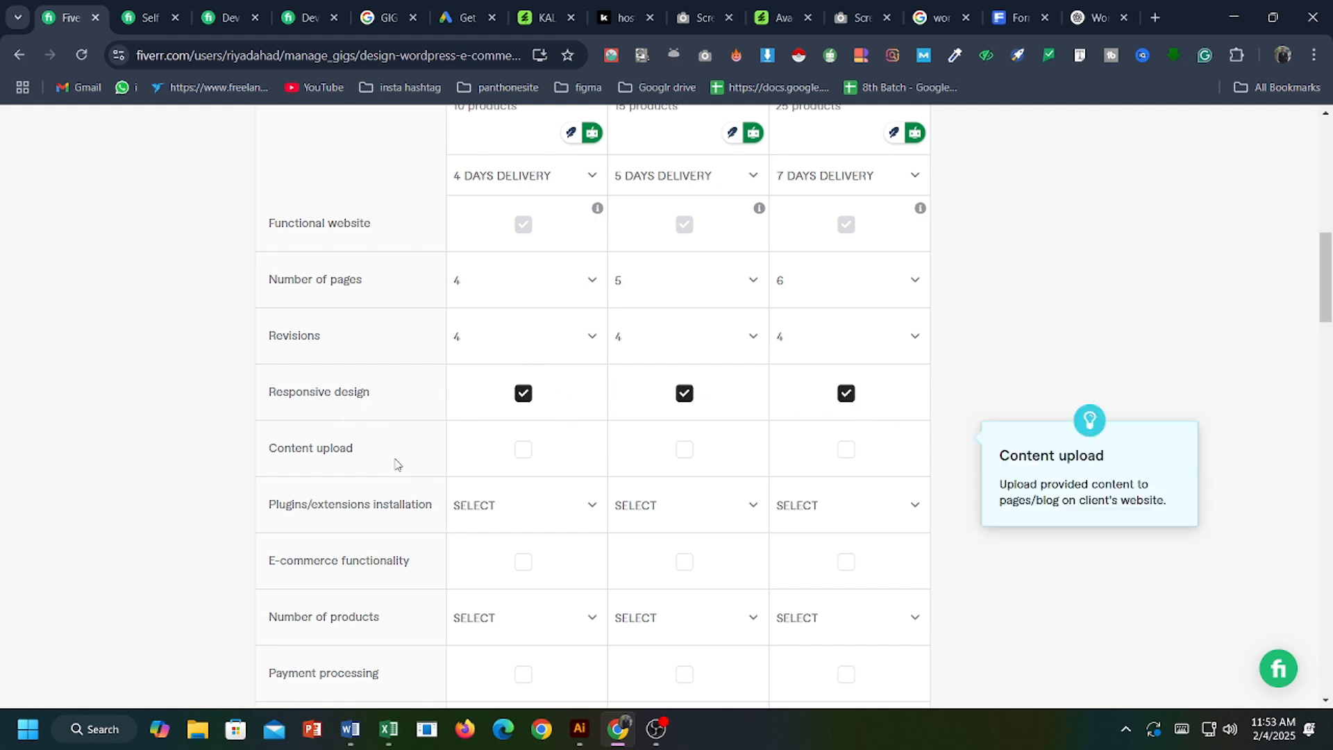
{"action": "left_click", "coordinate": [534, 452]}
{"action": "left_click", "coordinate": [685, 450]}
{"action": "left_click", "coordinate": [847, 451]}
Set the Basic package's plugins/extensions installation to 4.
{"action": "scroll", "coordinate": [609, 457], "scroll_direction": "down", "scroll_amount": 1}
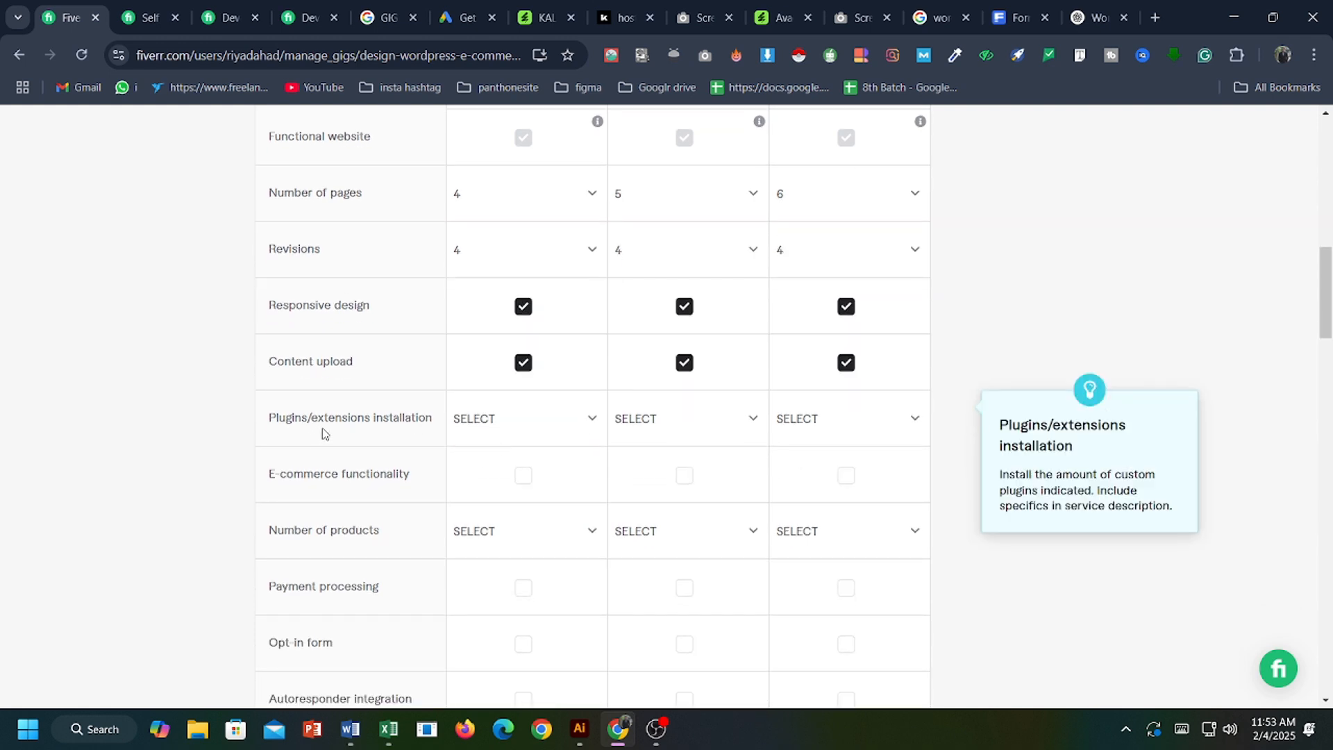
{"action": "left_click", "coordinate": [523, 425]}
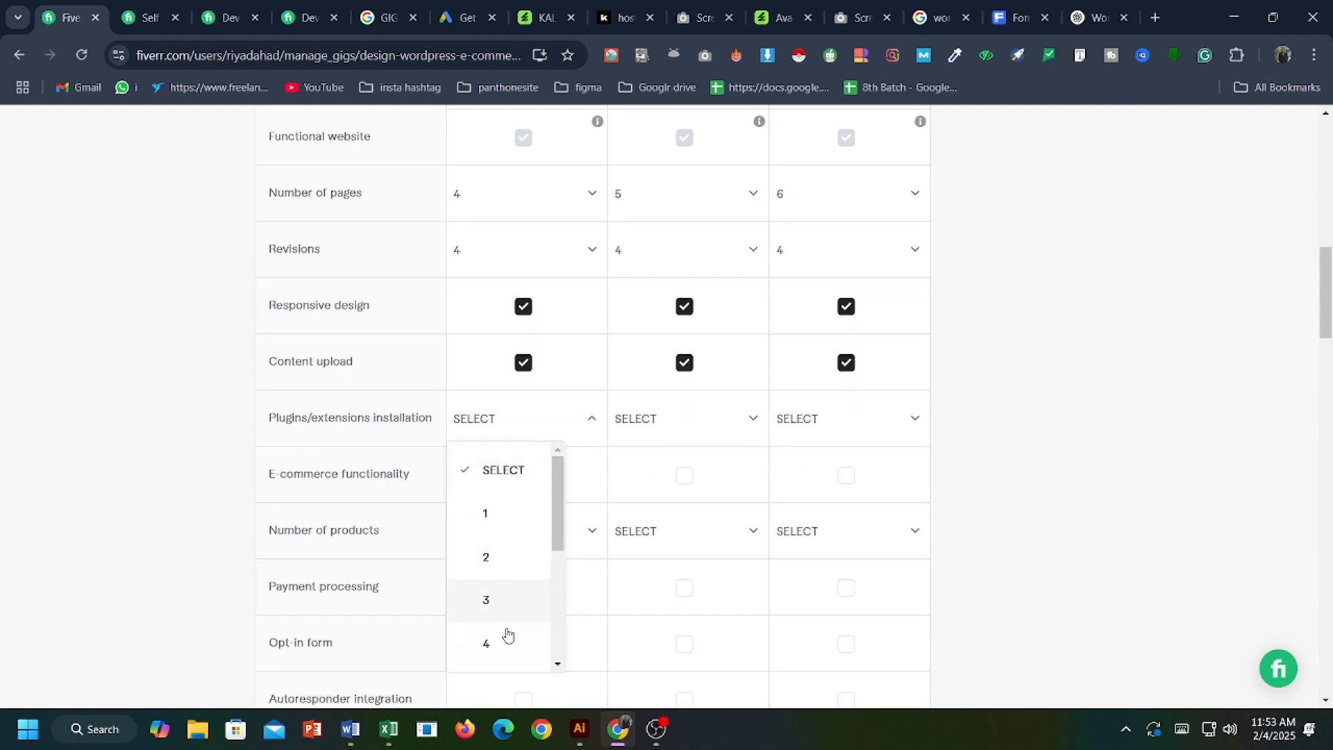
{"action": "left_click", "coordinate": [499, 649]}
Set plugins/extensions installation to 8 for Standard and 10 for Premium.
{"action": "left_click", "coordinate": [714, 417]}
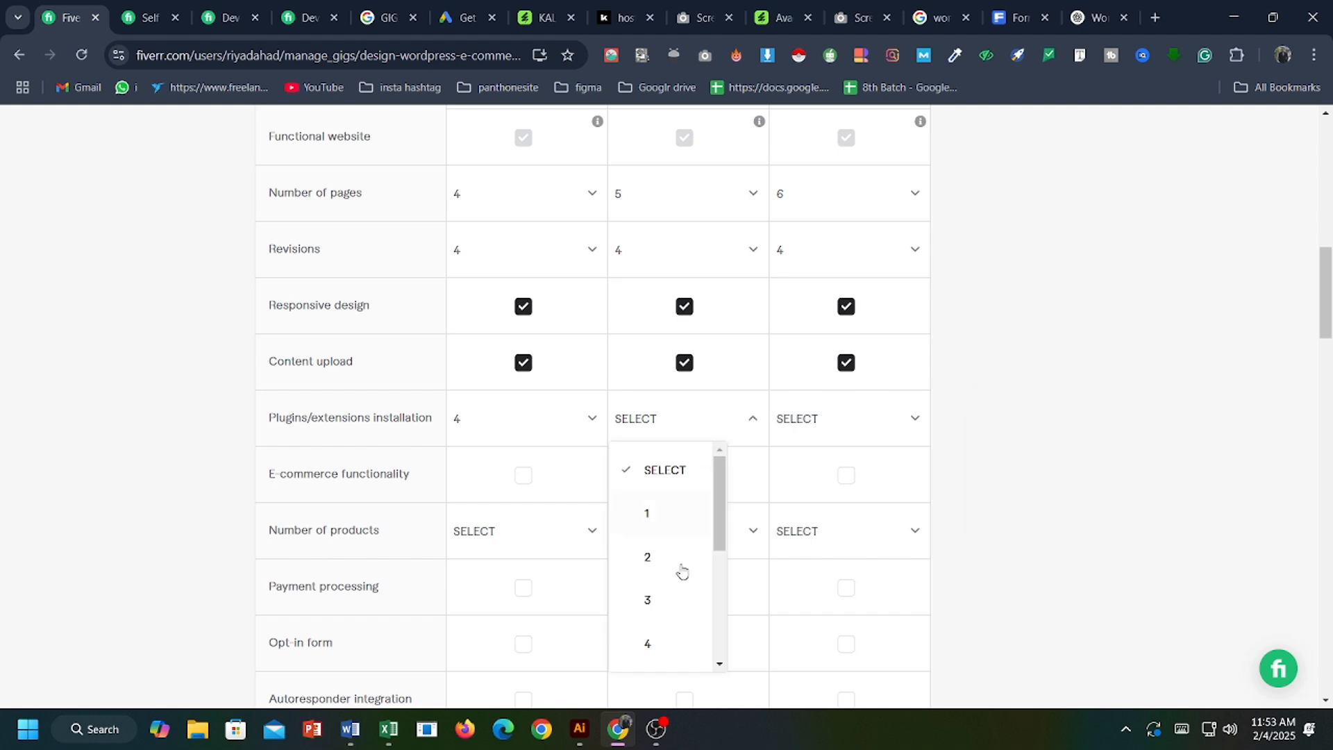
{"action": "scroll", "coordinate": [670, 611], "scroll_direction": "down", "scroll_amount": 1}
{"action": "scroll", "coordinate": [655, 621], "scroll_direction": "down", "scroll_amount": 1}
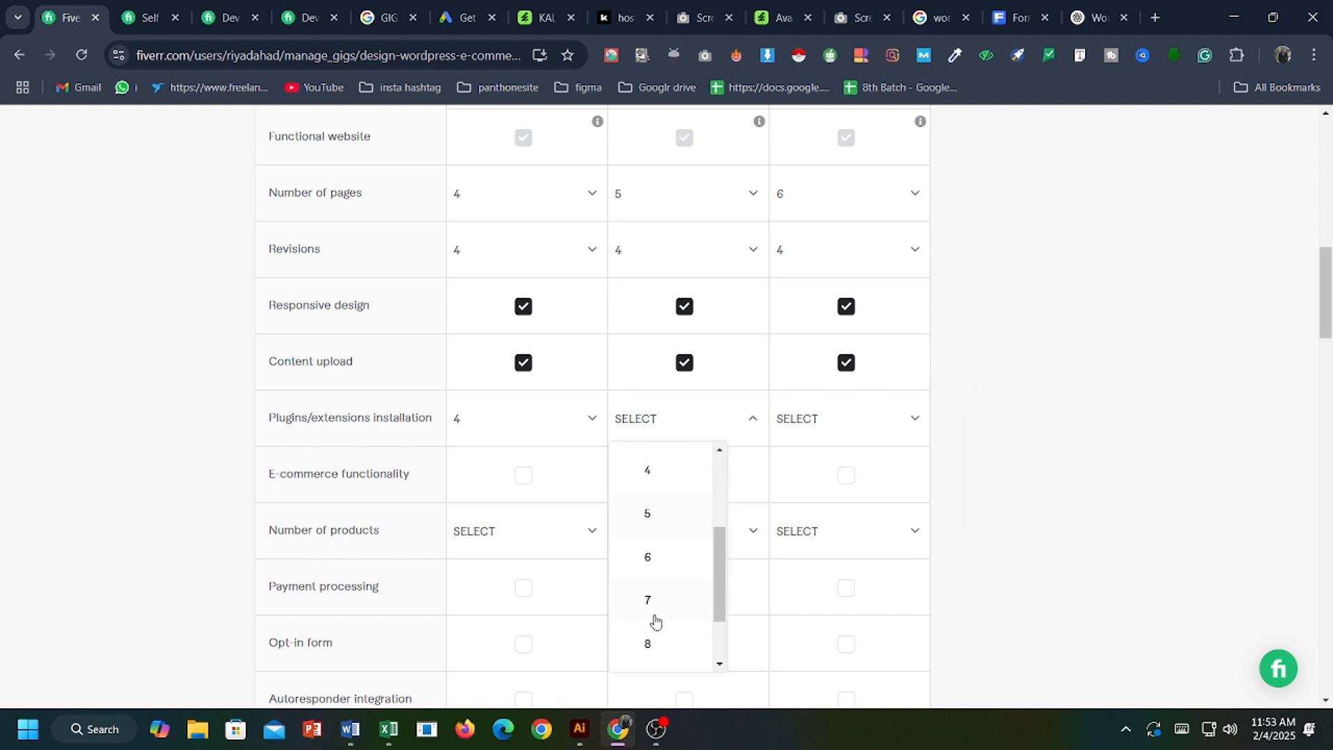
{"action": "left_click", "coordinate": [657, 652]}
{"action": "left_click", "coordinate": [881, 424]}
{"action": "scroll", "coordinate": [842, 634], "scroll_direction": "down", "scroll_amount": 2}
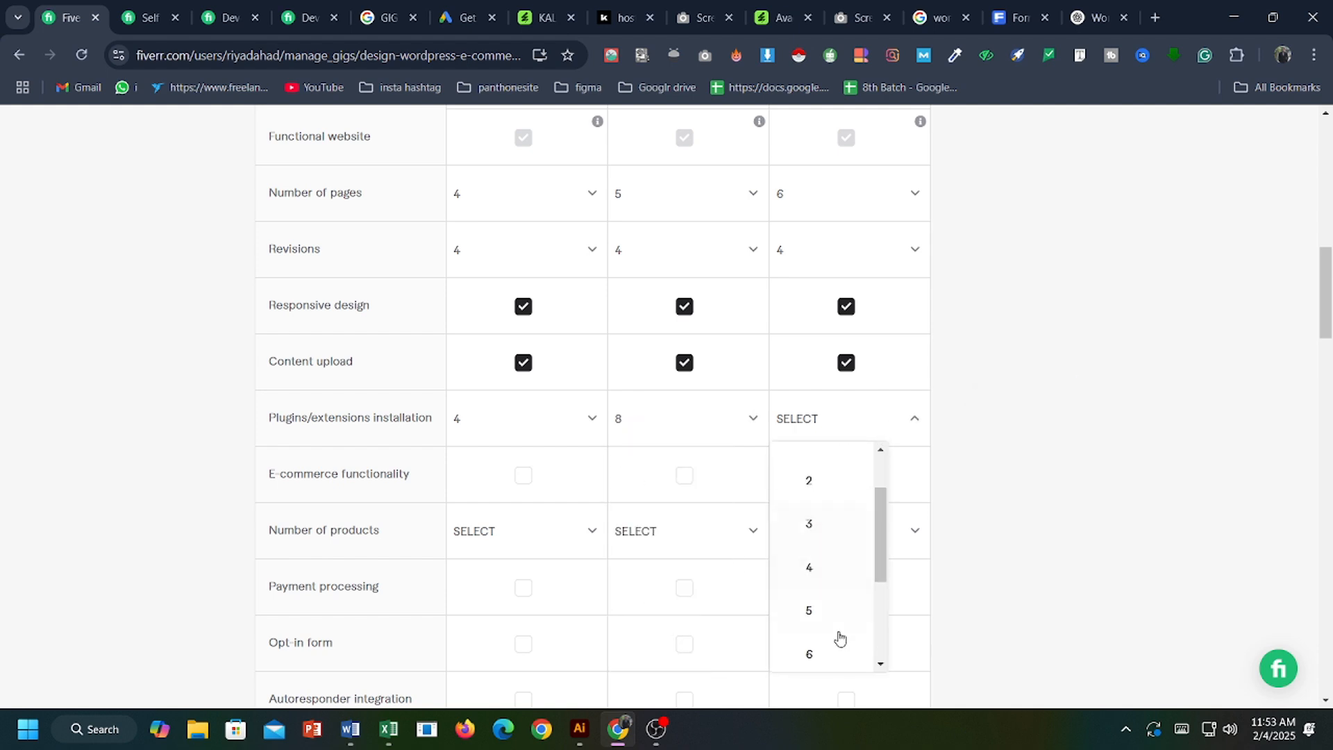
{"action": "scroll", "coordinate": [824, 647], "scroll_direction": "down", "scroll_amount": 3}
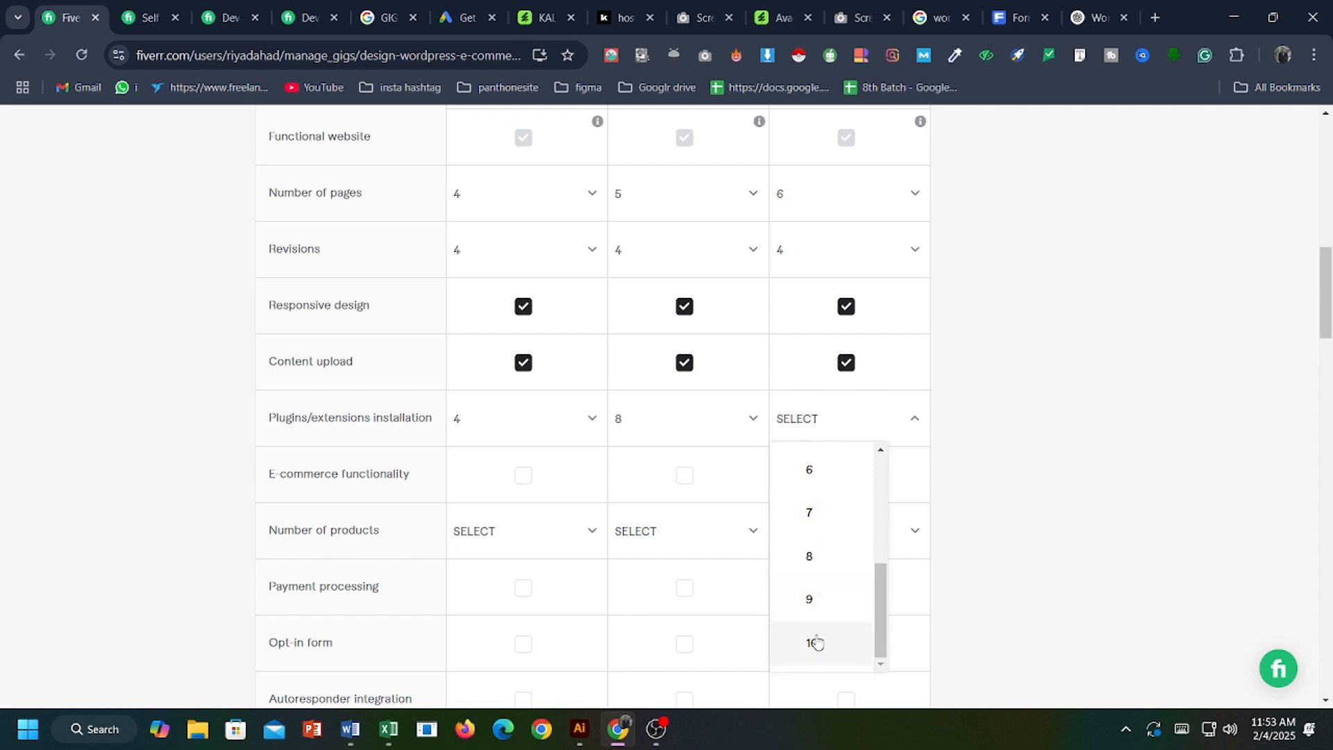
{"action": "left_click", "coordinate": [809, 640]}
Check the package descriptions and change plugins/extensions installation to 5 for Standard and 8 for Premium.
{"action": "scroll", "coordinate": [817, 537], "scroll_direction": "up", "scroll_amount": 6}
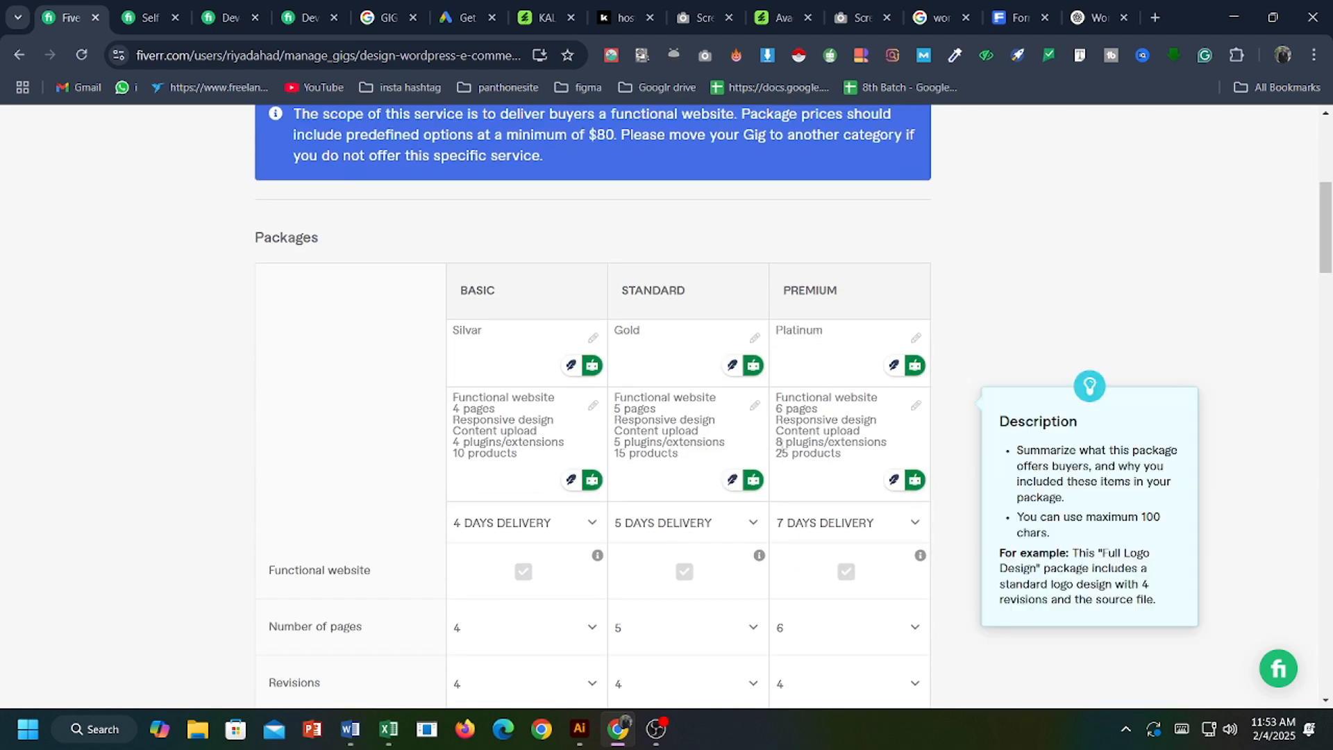
{"action": "scroll", "coordinate": [850, 448], "scroll_direction": "down", "scroll_amount": 6}
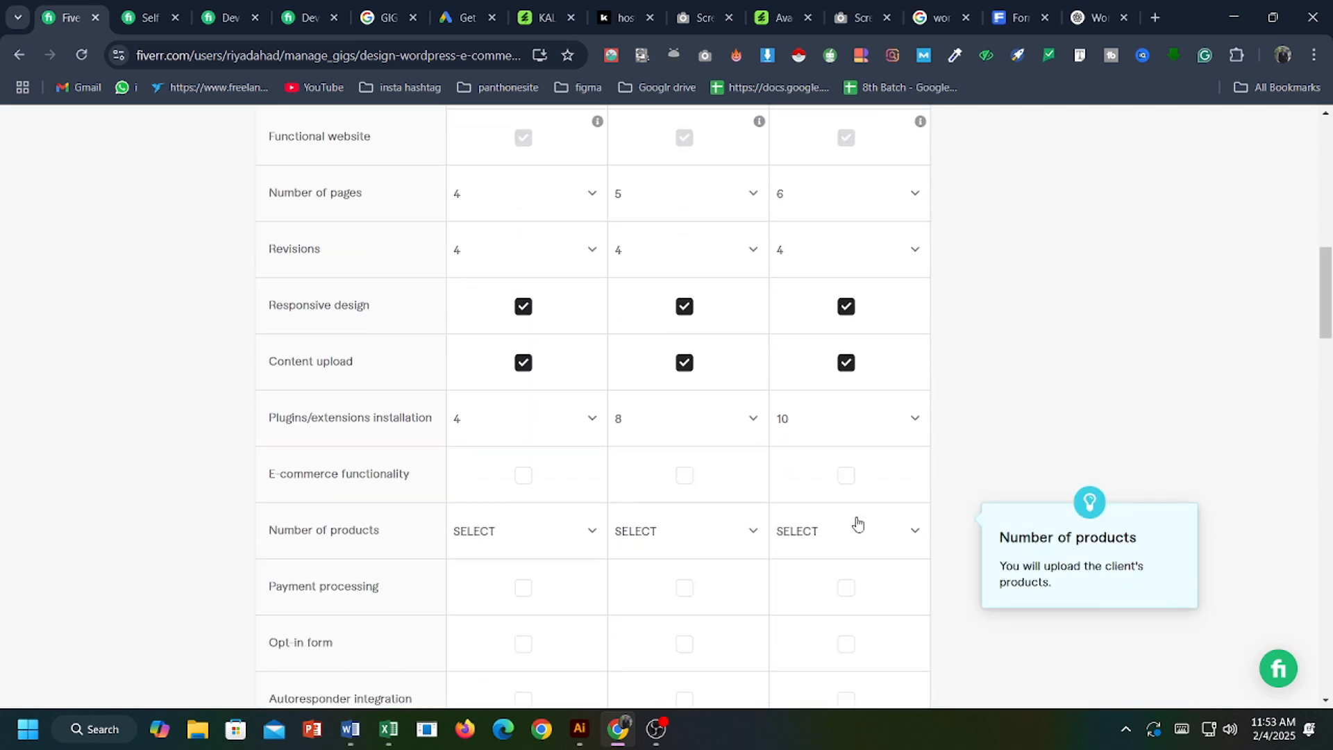
{"action": "left_click", "coordinate": [873, 420]}
{"action": "left_click", "coordinate": [697, 444]}
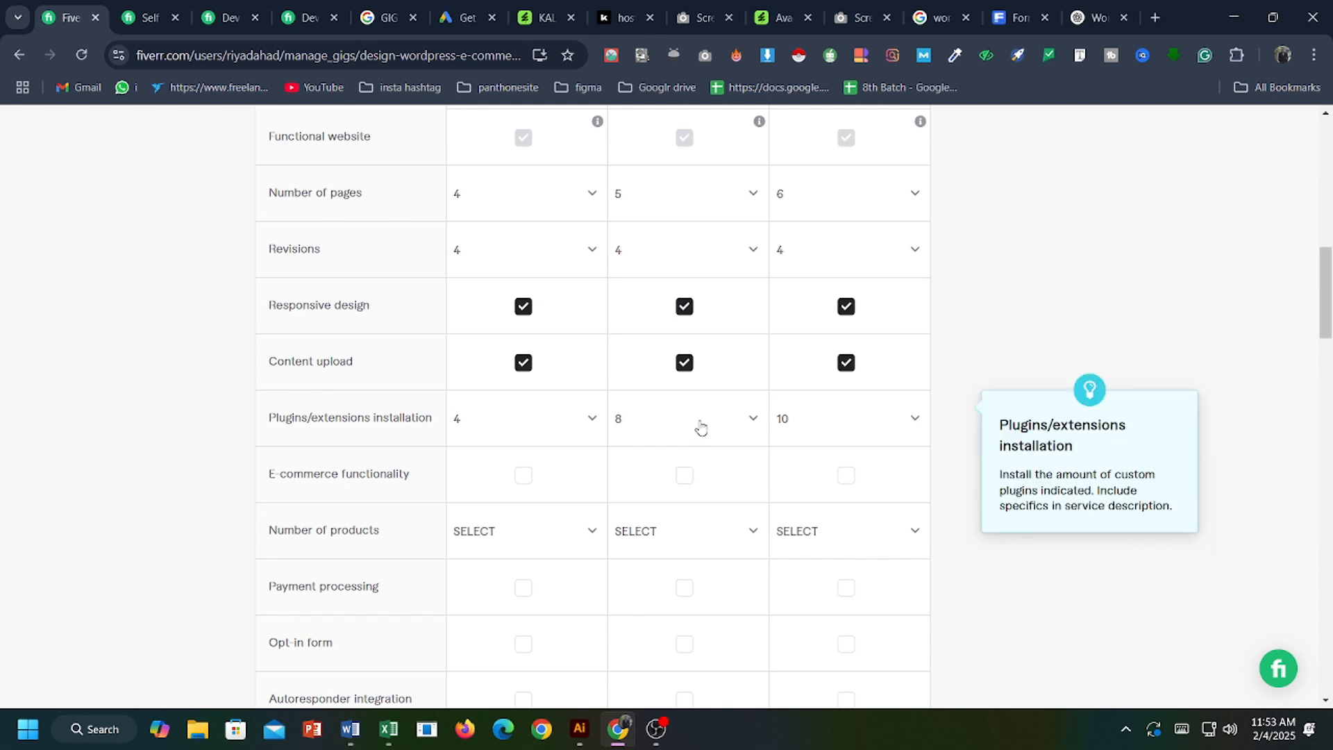
{"action": "left_click", "coordinate": [701, 426]}
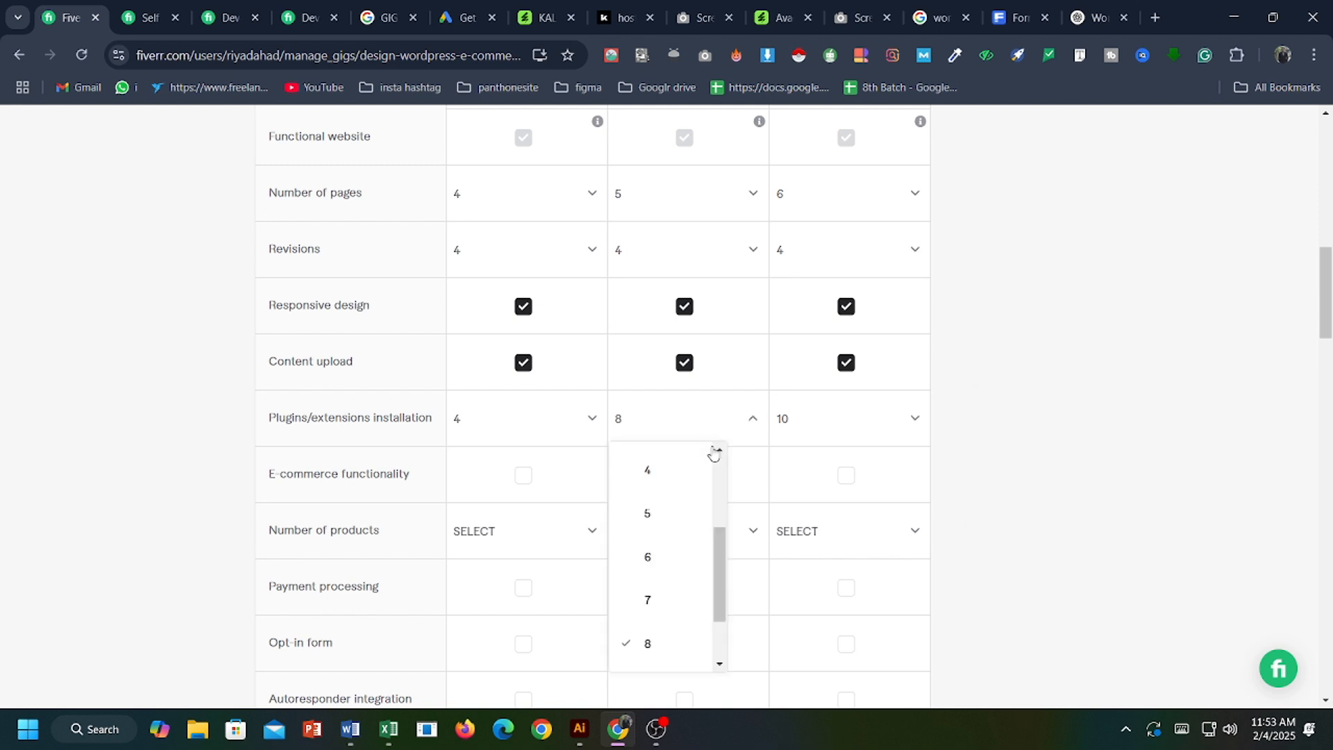
{"action": "left_click", "coordinate": [668, 515]}
{"action": "left_click", "coordinate": [851, 435]}
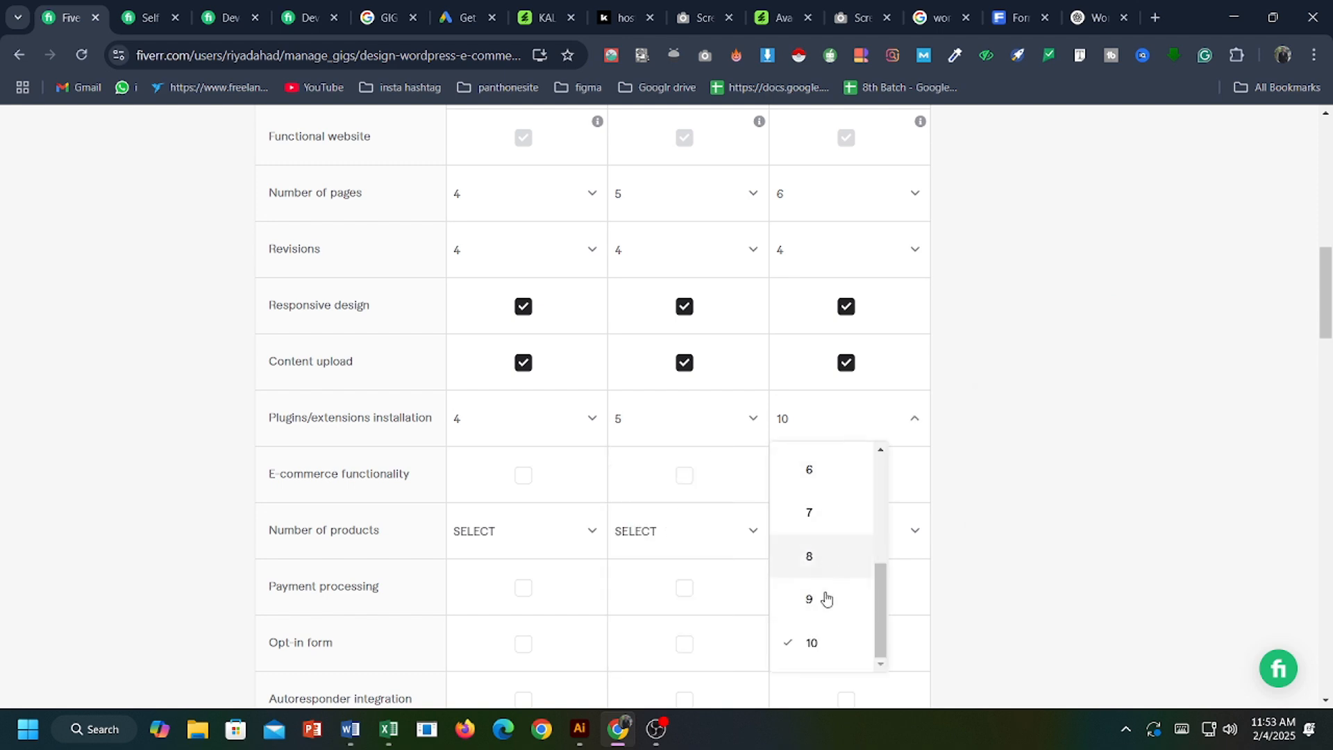
{"action": "left_click", "coordinate": [815, 559]}
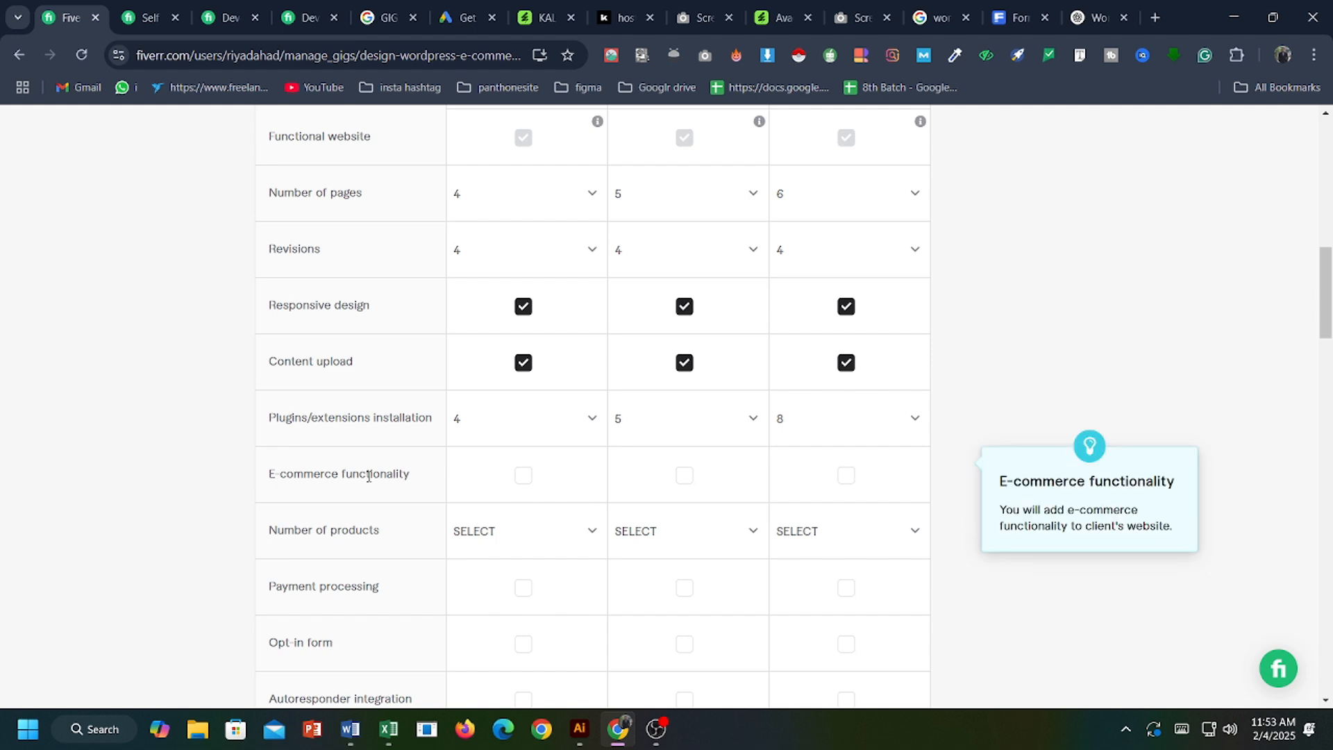
Include e-commerce functionality in the Basic, Standard and Premium packages.
{"action": "left_click", "coordinate": [523, 476]}
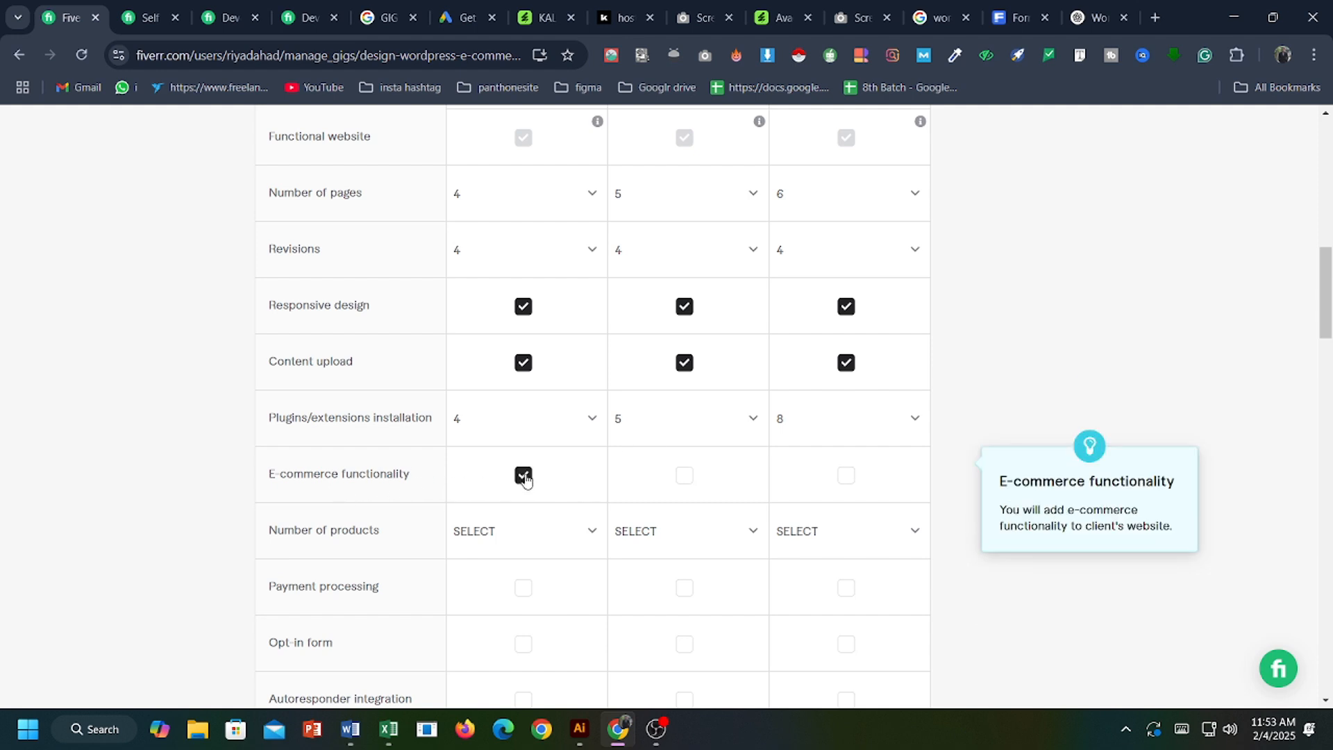
{"action": "left_click", "coordinate": [685, 475]}
{"action": "left_click", "coordinate": [839, 478]}
Set the number of products to 10 for Basic and 15 for Standard.
{"action": "scroll", "coordinate": [555, 496], "scroll_direction": "down", "scroll_amount": 1}
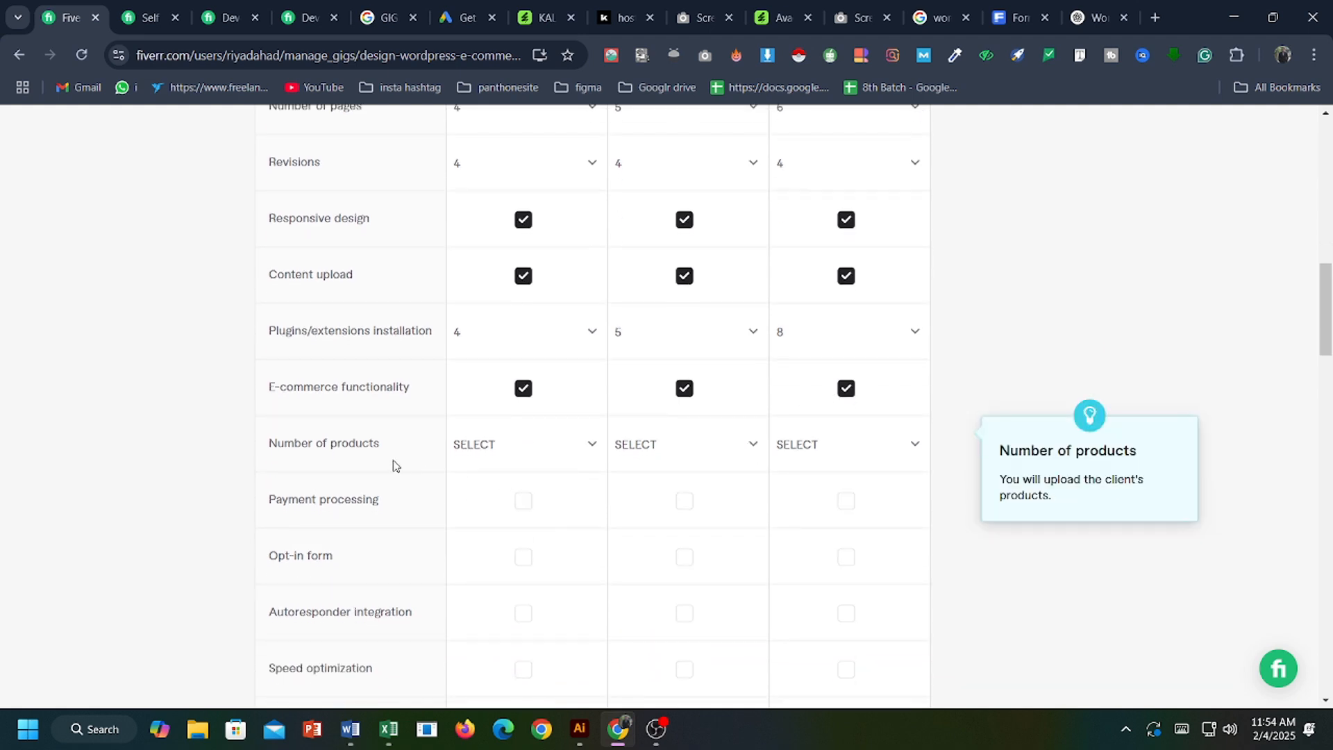
{"action": "left_click", "coordinate": [524, 453]}
{"action": "scroll", "coordinate": [513, 625], "scroll_direction": "down", "scroll_amount": 1}
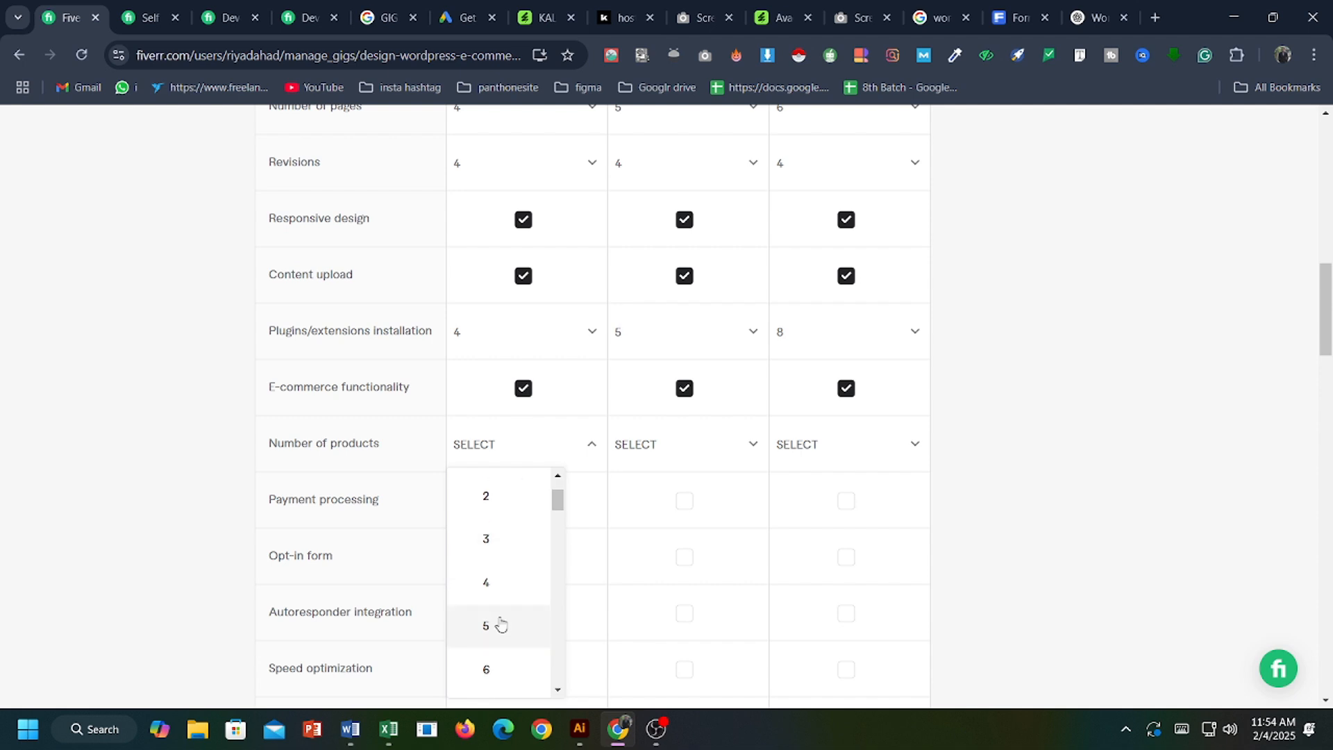
{"action": "scroll", "coordinate": [499, 659], "scroll_direction": "down", "scroll_amount": 2}
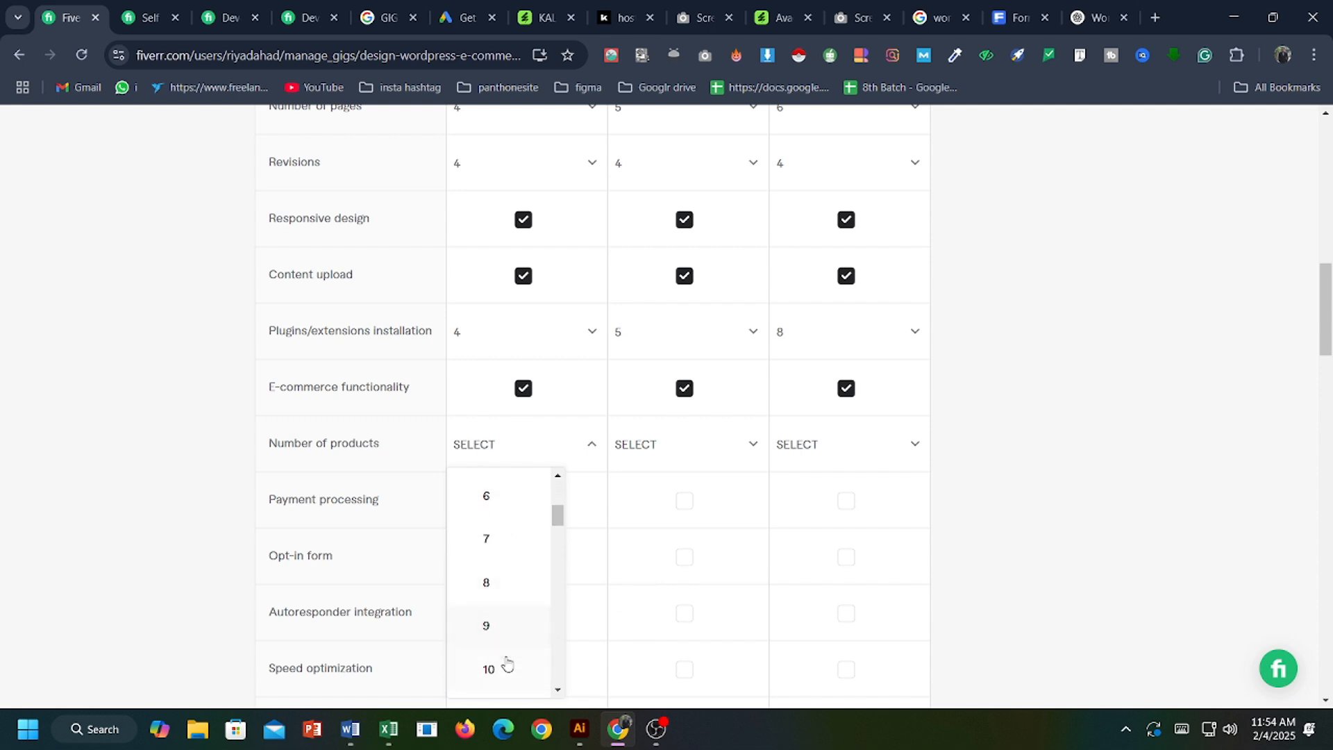
{"action": "left_click", "coordinate": [506, 665]}
{"action": "left_click", "coordinate": [678, 448]}
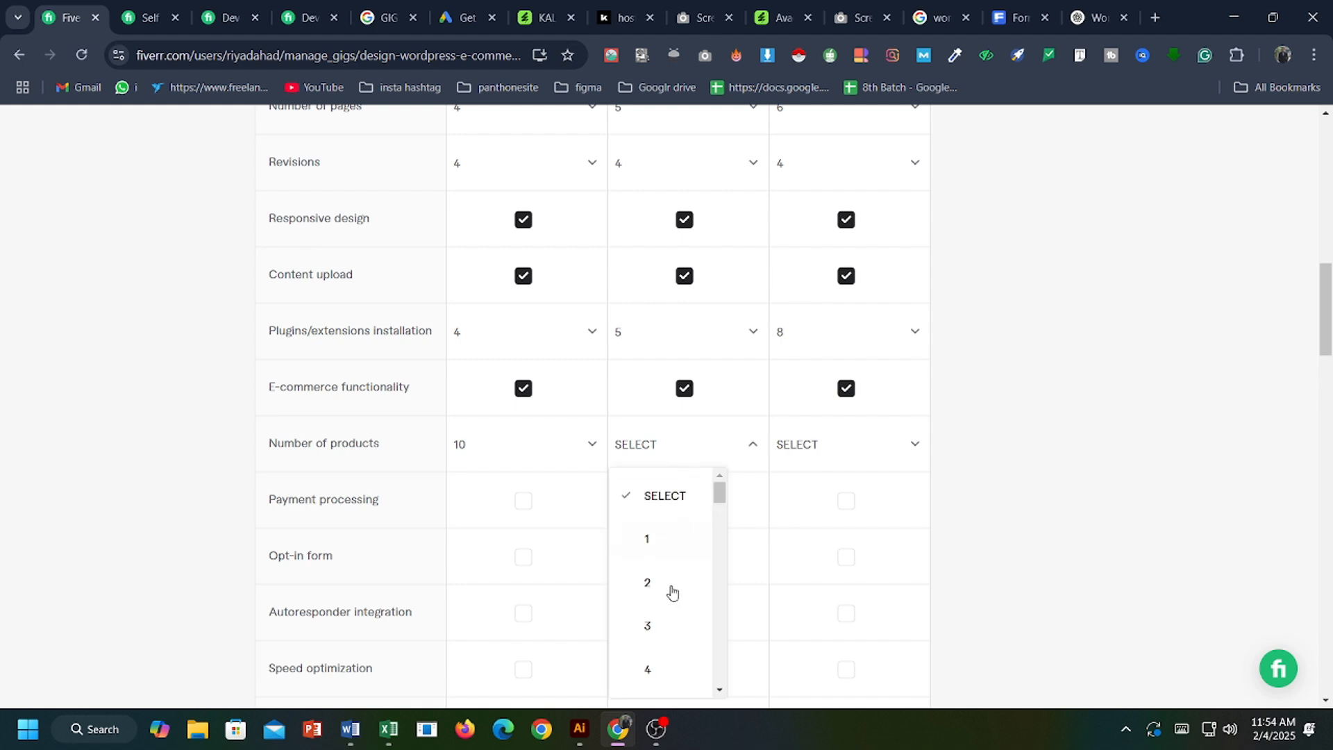
{"action": "scroll", "coordinate": [649, 624], "scroll_direction": "down", "scroll_amount": 3}
{"action": "scroll", "coordinate": [650, 663], "scroll_direction": "down", "scroll_amount": 2}
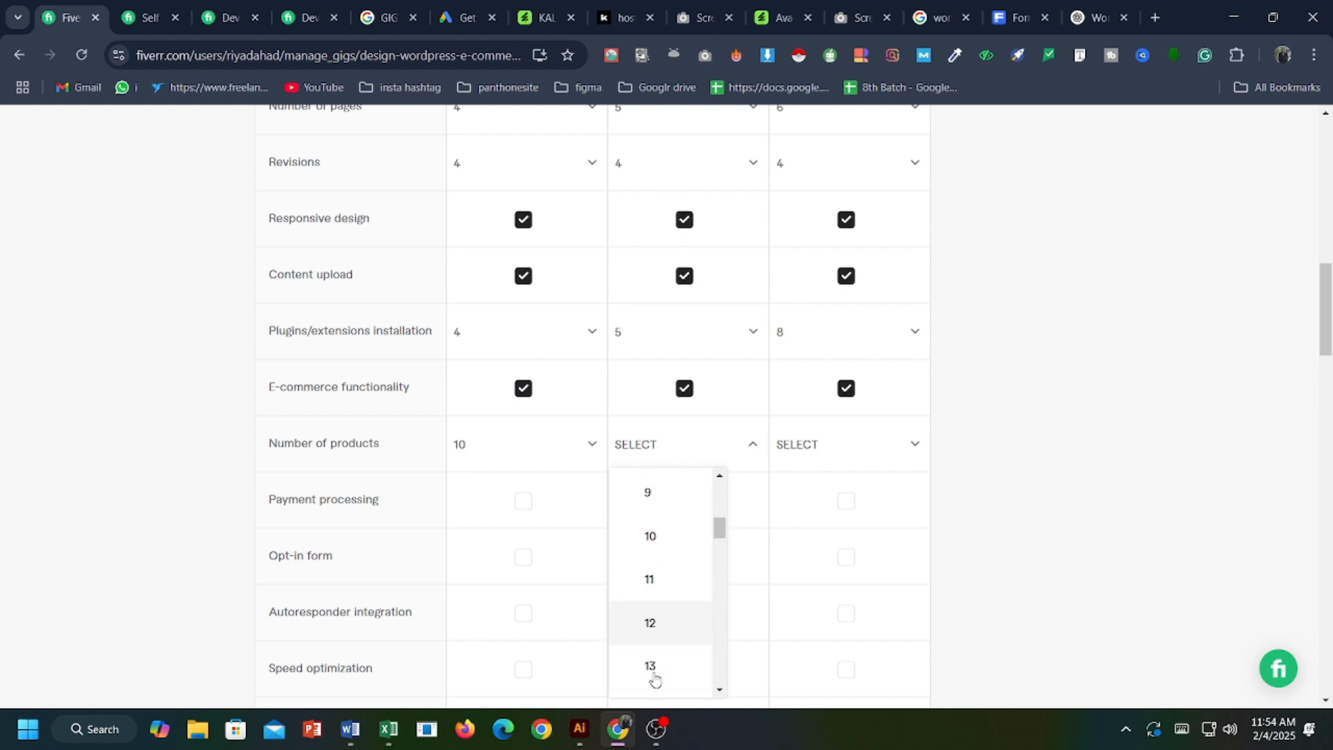
{"action": "left_click", "coordinate": [655, 629]}
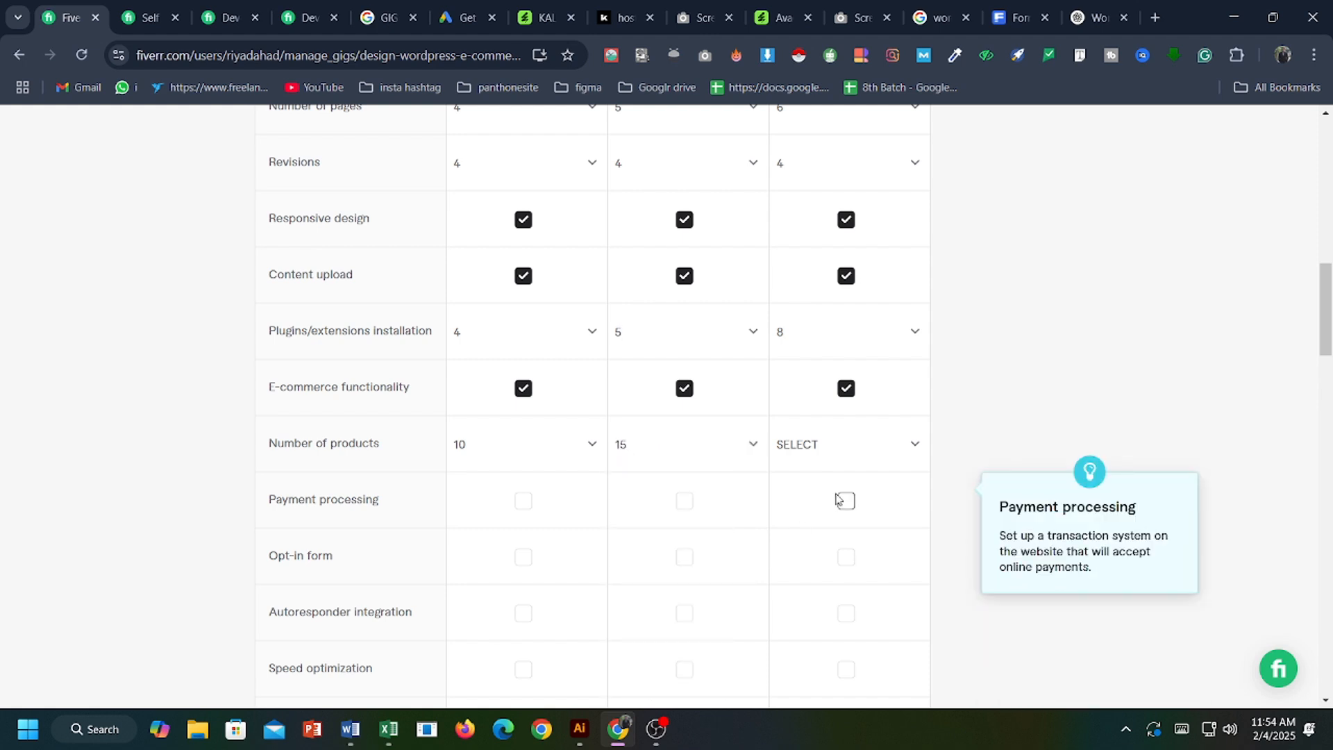
Set the number of products to 25 for Premium and include payment processing in the Basic, Standard and Premium packages.
{"action": "left_click", "coordinate": [842, 443]}
{"action": "scroll", "coordinate": [817, 658], "scroll_direction": "down", "scroll_amount": 3}
{"action": "scroll", "coordinate": [817, 649], "scroll_direction": "down", "scroll_amount": 10}
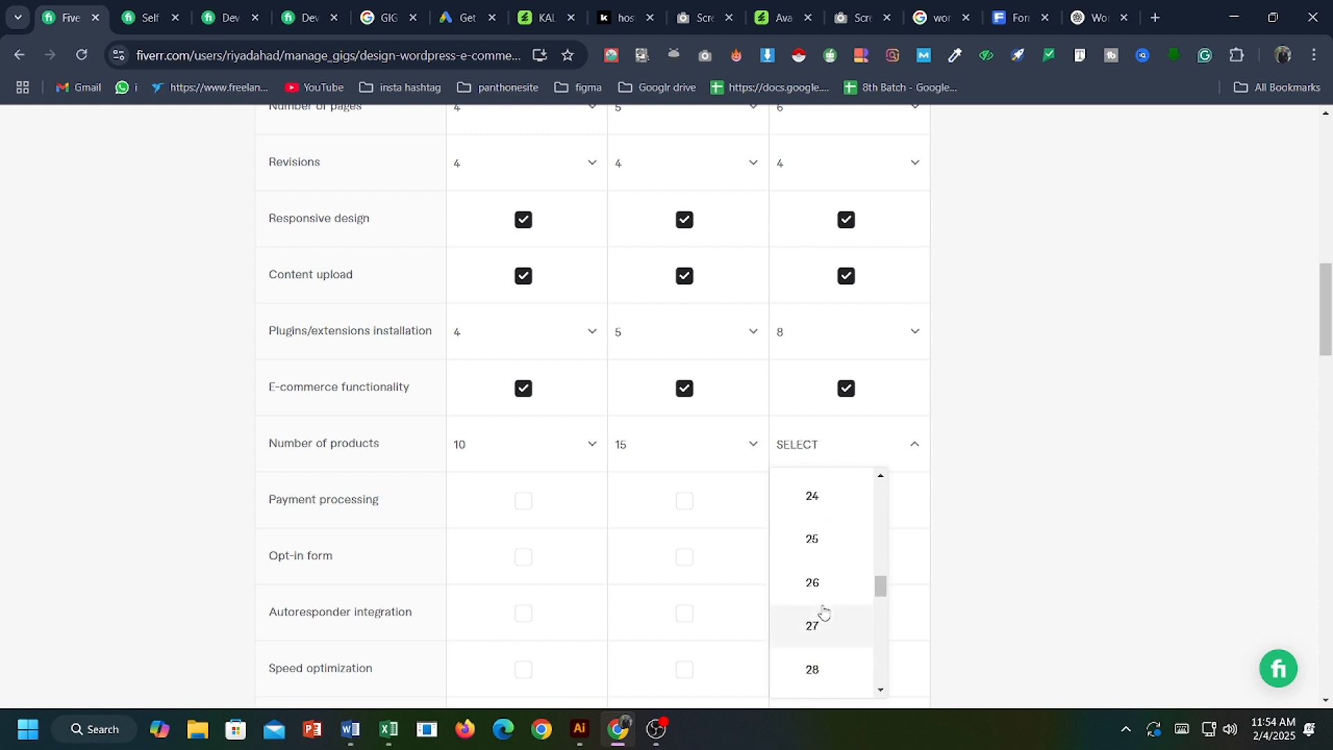
{"action": "left_click", "coordinate": [815, 539]}
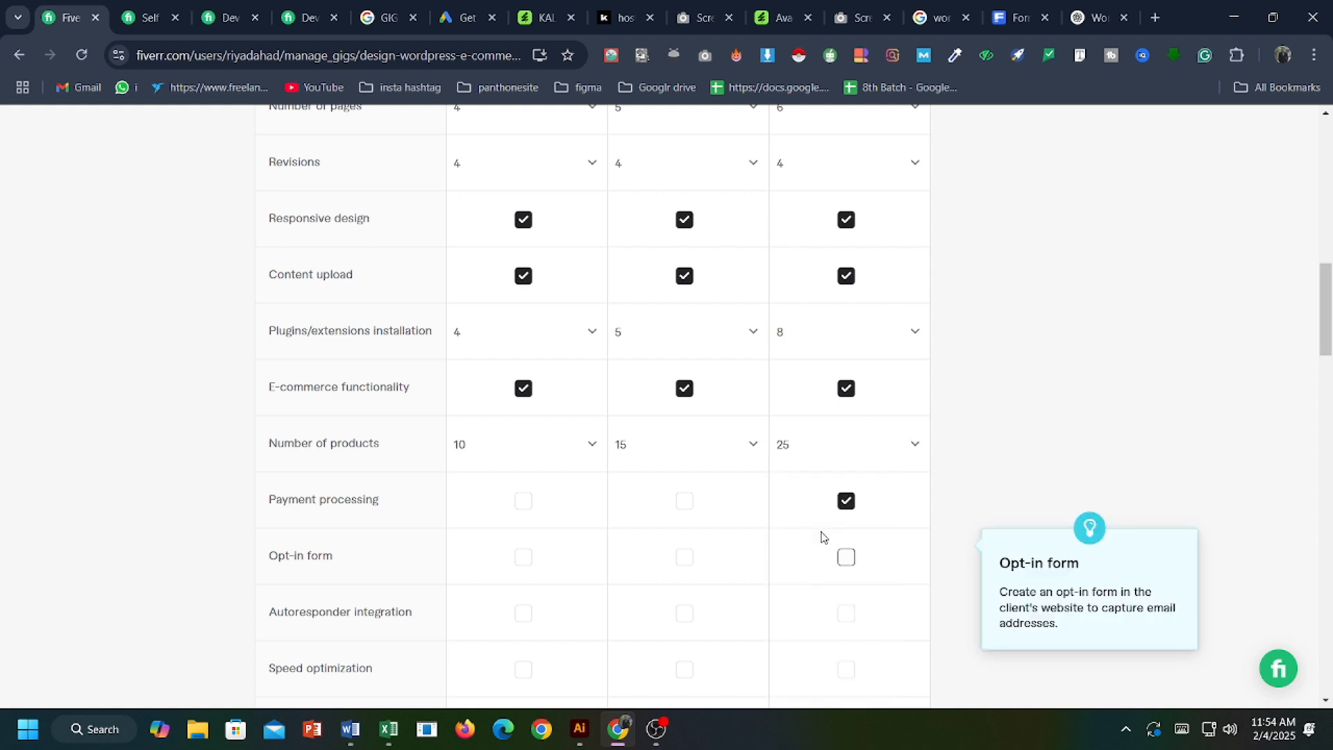
{"action": "left_click", "coordinate": [523, 501]}
{"action": "left_click", "coordinate": [679, 510]}
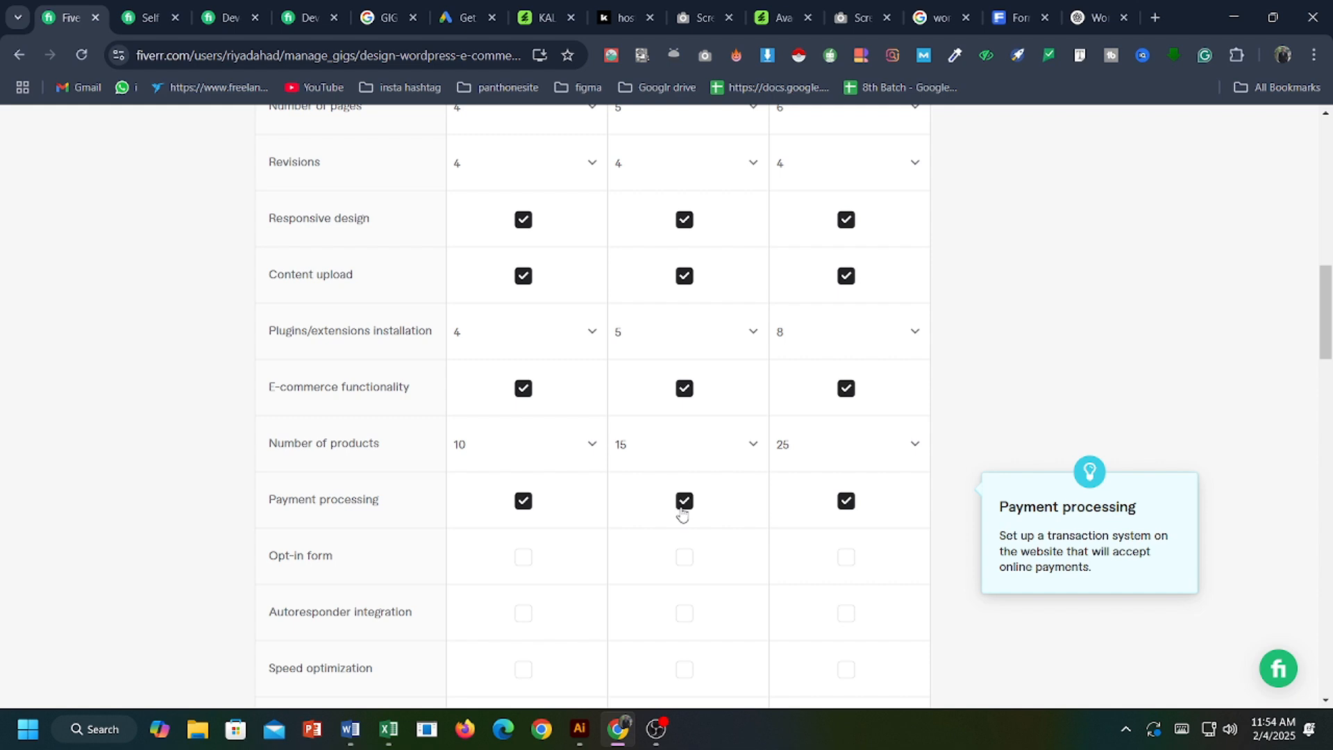
Include speed optimization and hosting setup in the Basic, Standard and Premium packages.
{"action": "scroll", "coordinate": [556, 541], "scroll_direction": "down", "scroll_amount": 1}
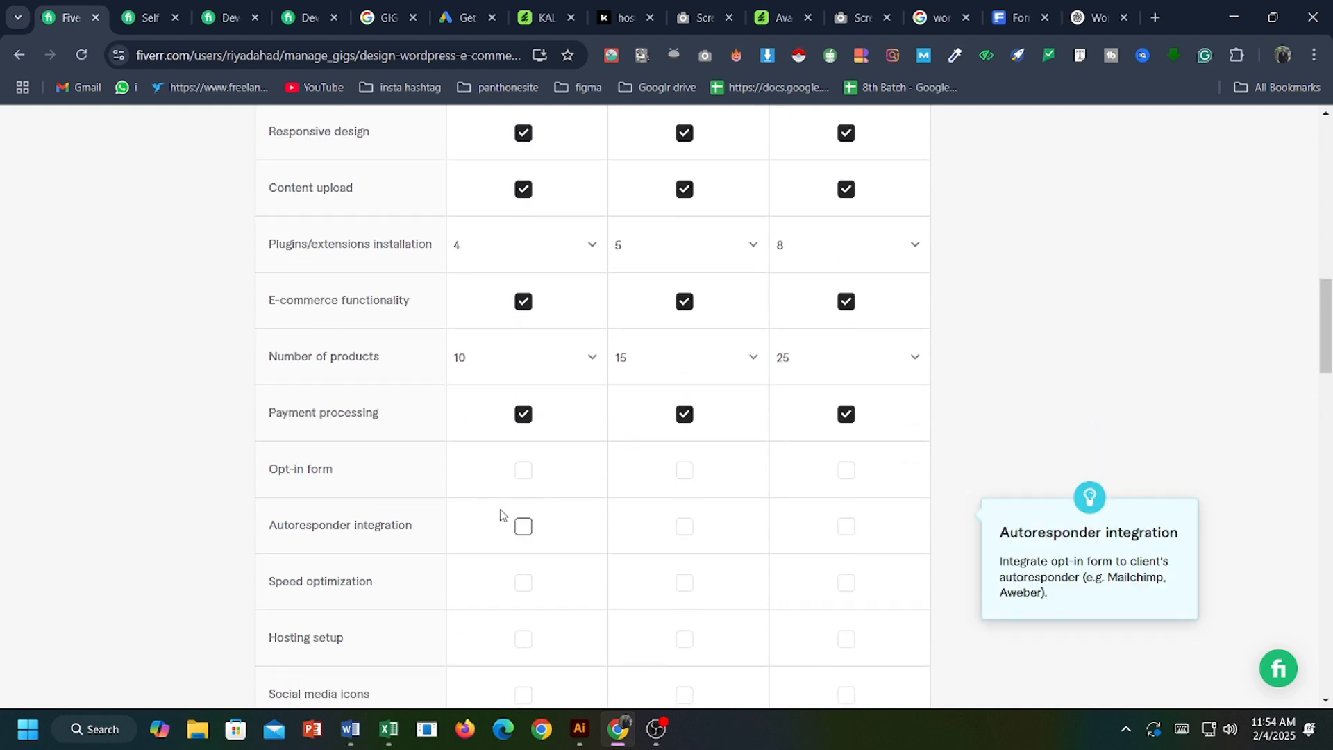
{"action": "scroll", "coordinate": [416, 472], "scroll_direction": "down", "scroll_amount": 1}
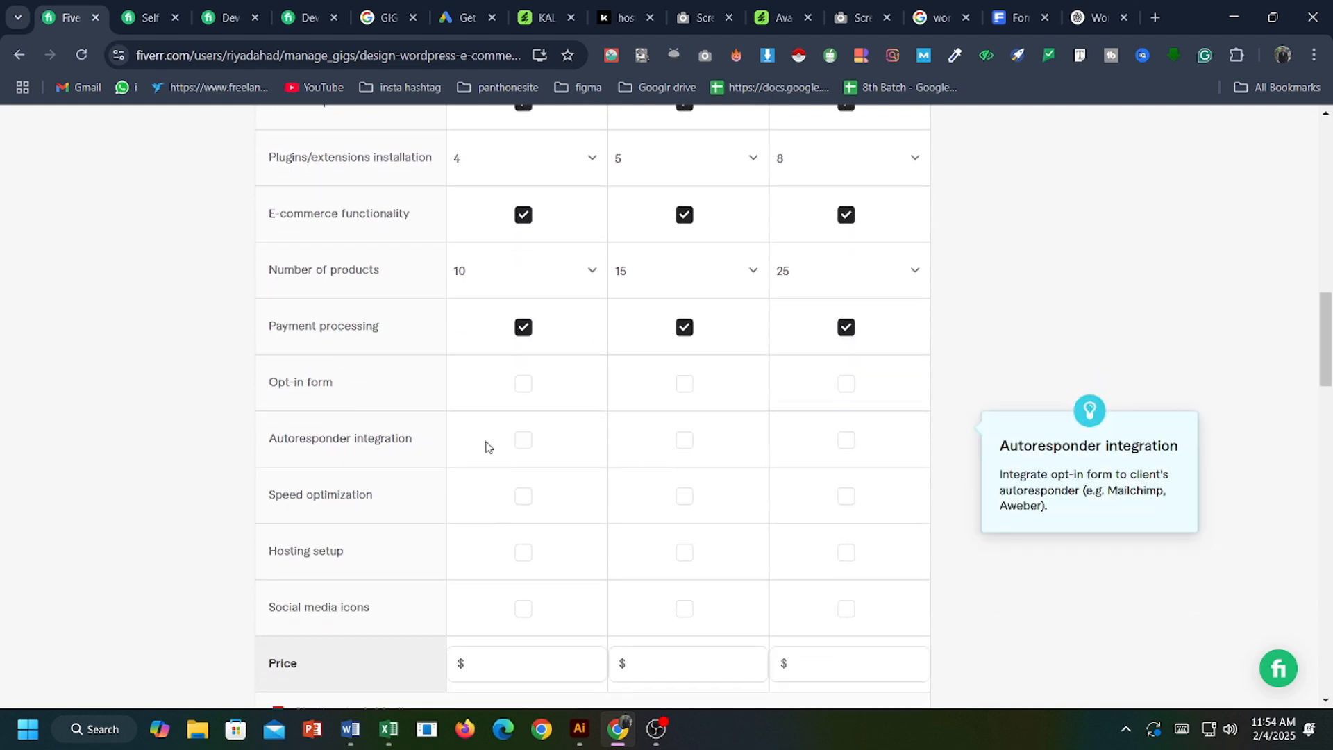
{"action": "left_click", "coordinate": [523, 496]}
{"action": "left_click", "coordinate": [684, 496]}
{"action": "left_click", "coordinate": [844, 496]}
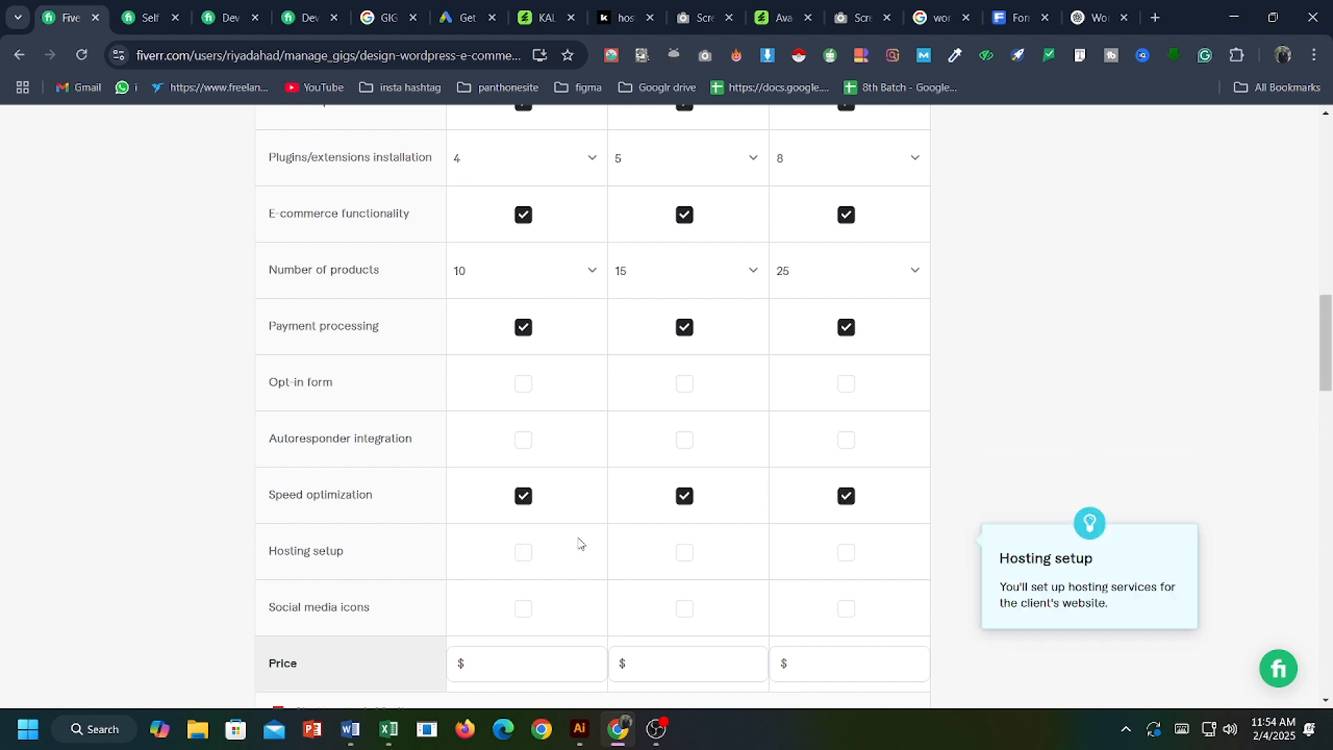
{"action": "left_click", "coordinate": [523, 553]}
{"action": "left_click", "coordinate": [684, 554]}
{"action": "left_click", "coordinate": [845, 554]}
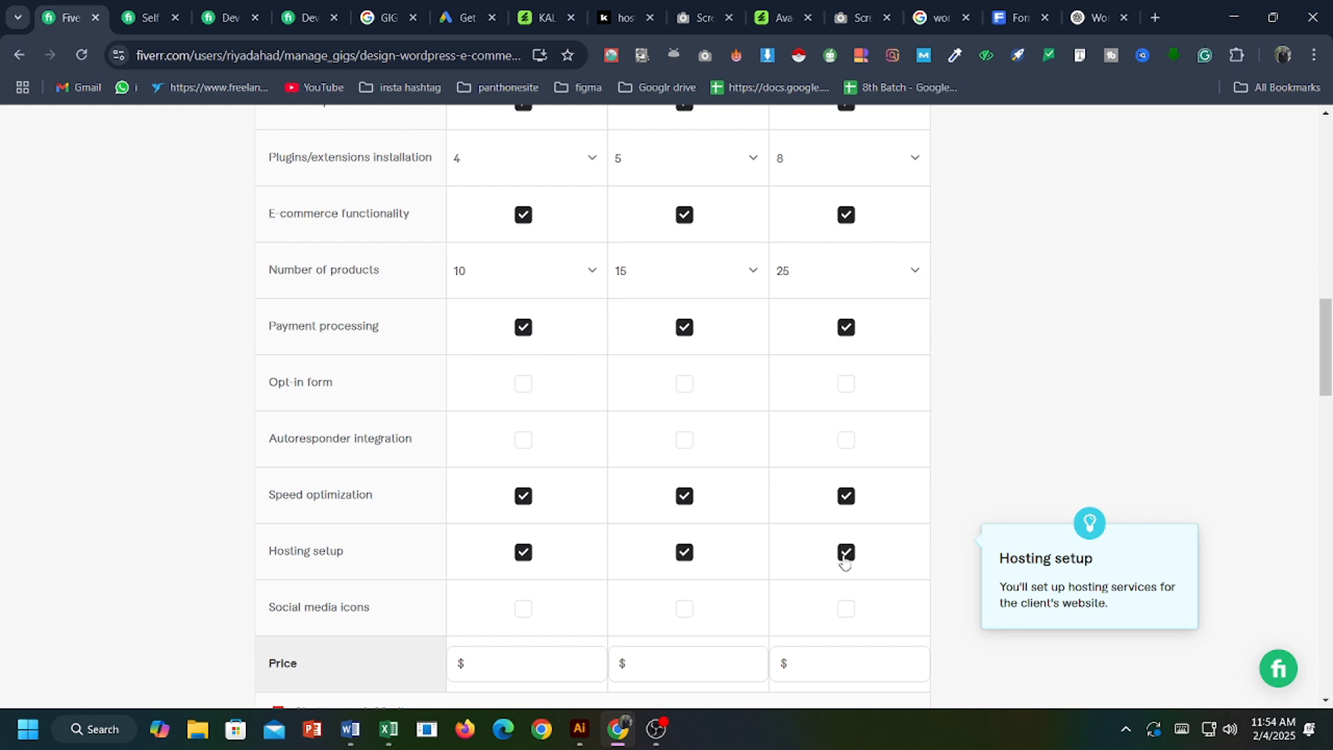
Include social media icons in the Basic, Standard and Premium packages.
{"action": "scroll", "coordinate": [779, 500], "scroll_direction": "down", "scroll_amount": 3}
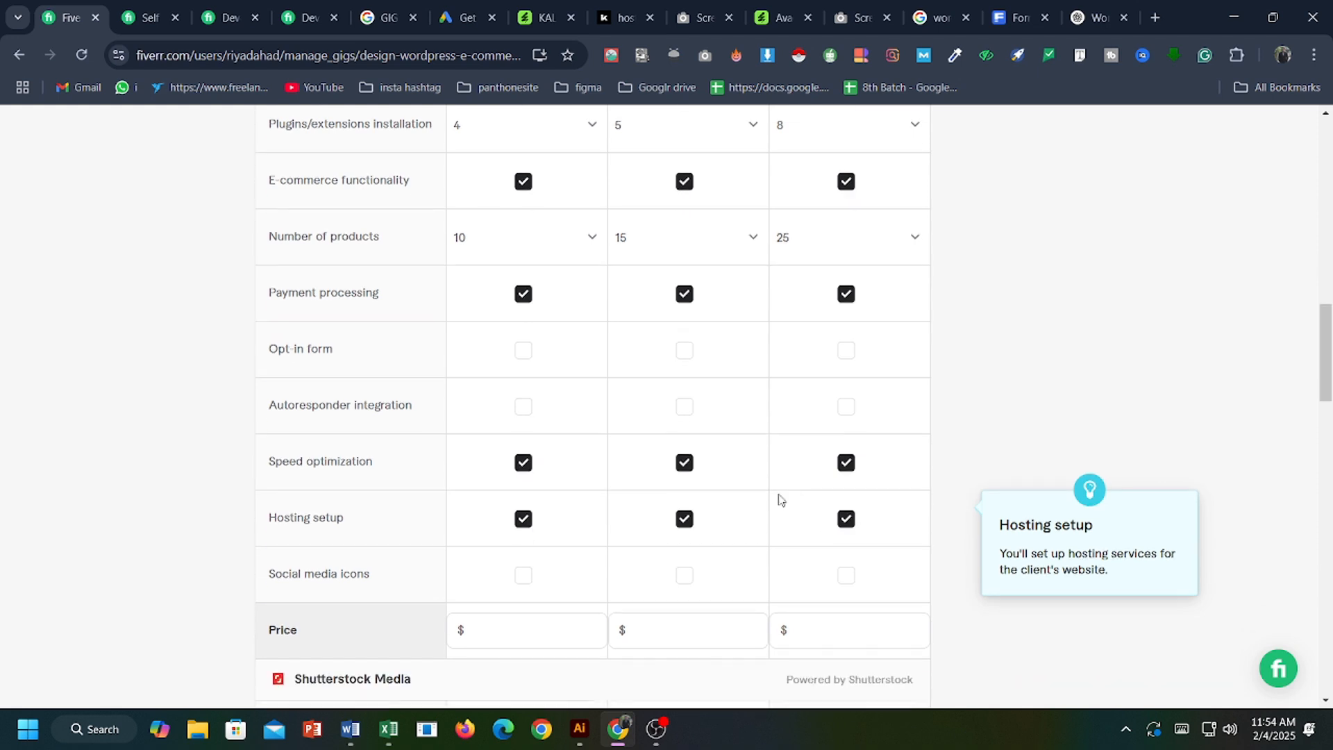
{"action": "left_click", "coordinate": [524, 435]}
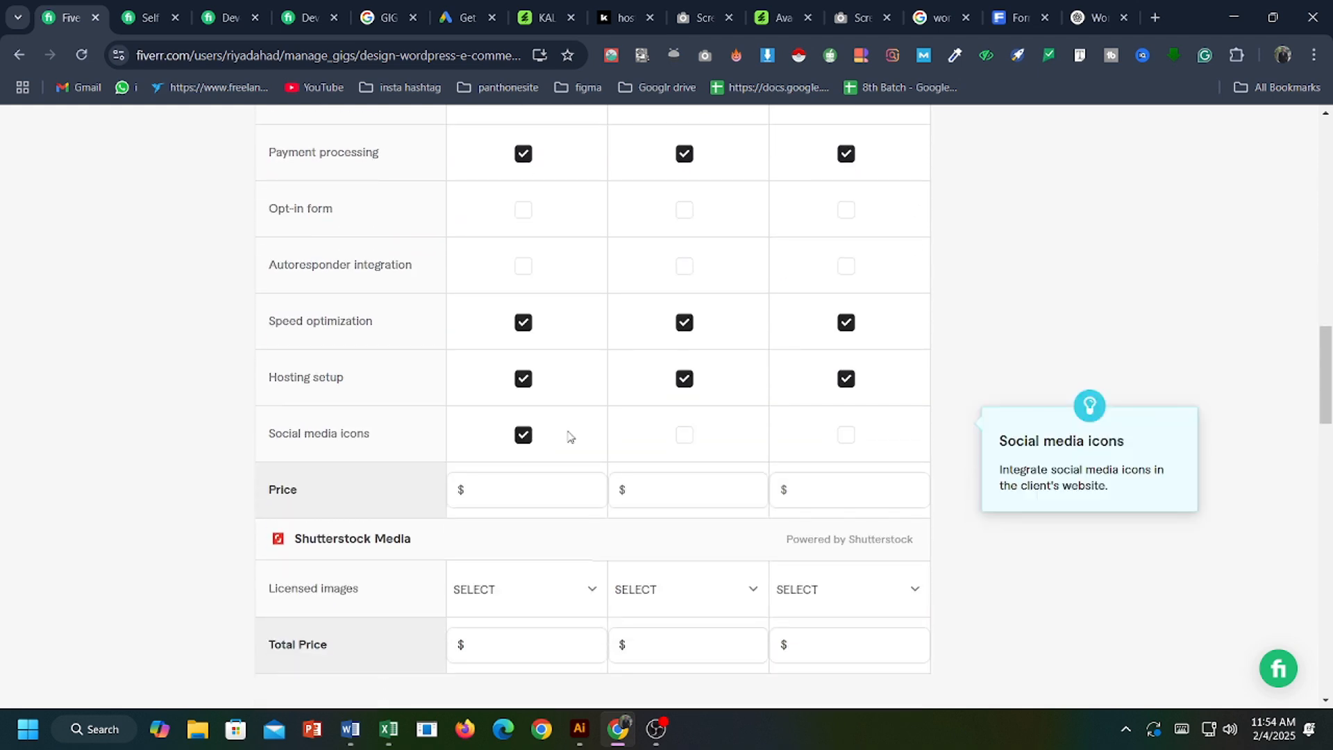
{"action": "left_click", "coordinate": [684, 434]}
{"action": "left_click", "coordinate": [846, 434]}
Open the Basic package's price for editing.
{"action": "scroll", "coordinate": [750, 314], "scroll_direction": "up", "scroll_amount": 1}
{"action": "scroll", "coordinate": [714, 422], "scroll_direction": "down", "scroll_amount": 2}
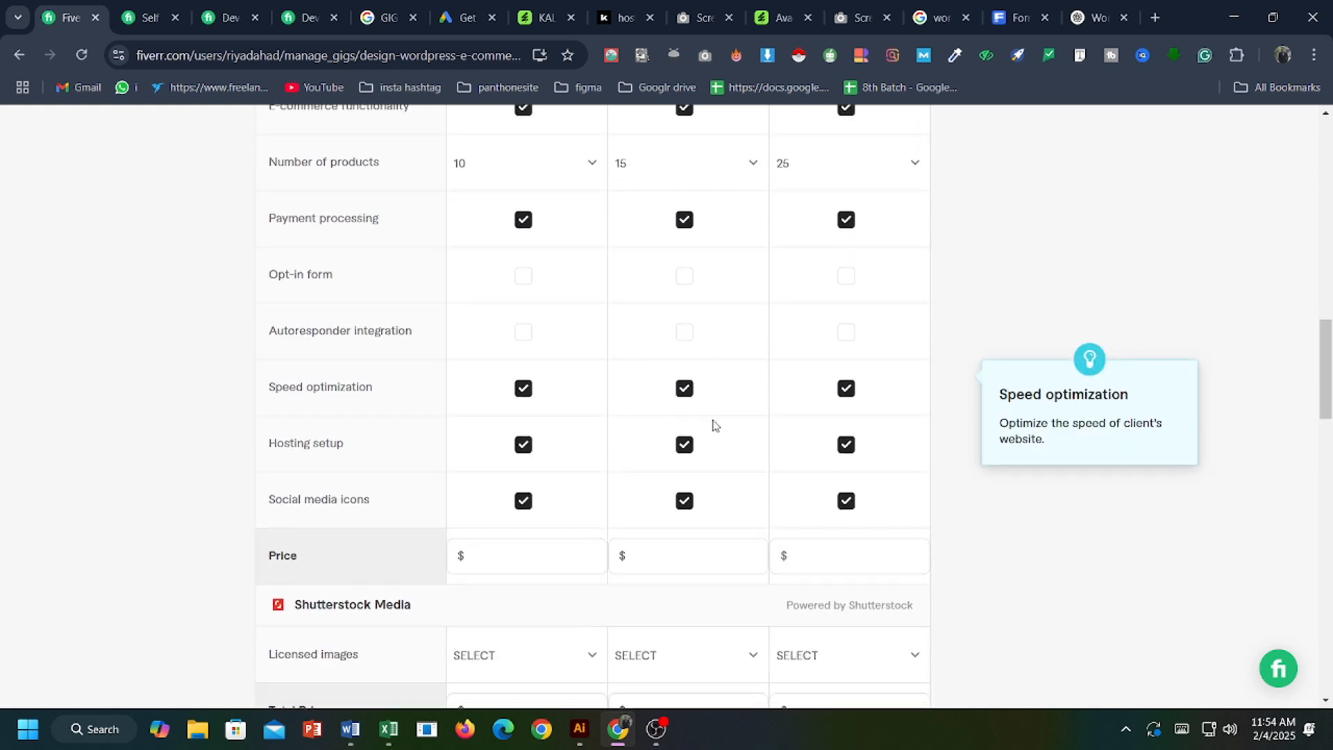
{"action": "left_click", "coordinate": [531, 398]}
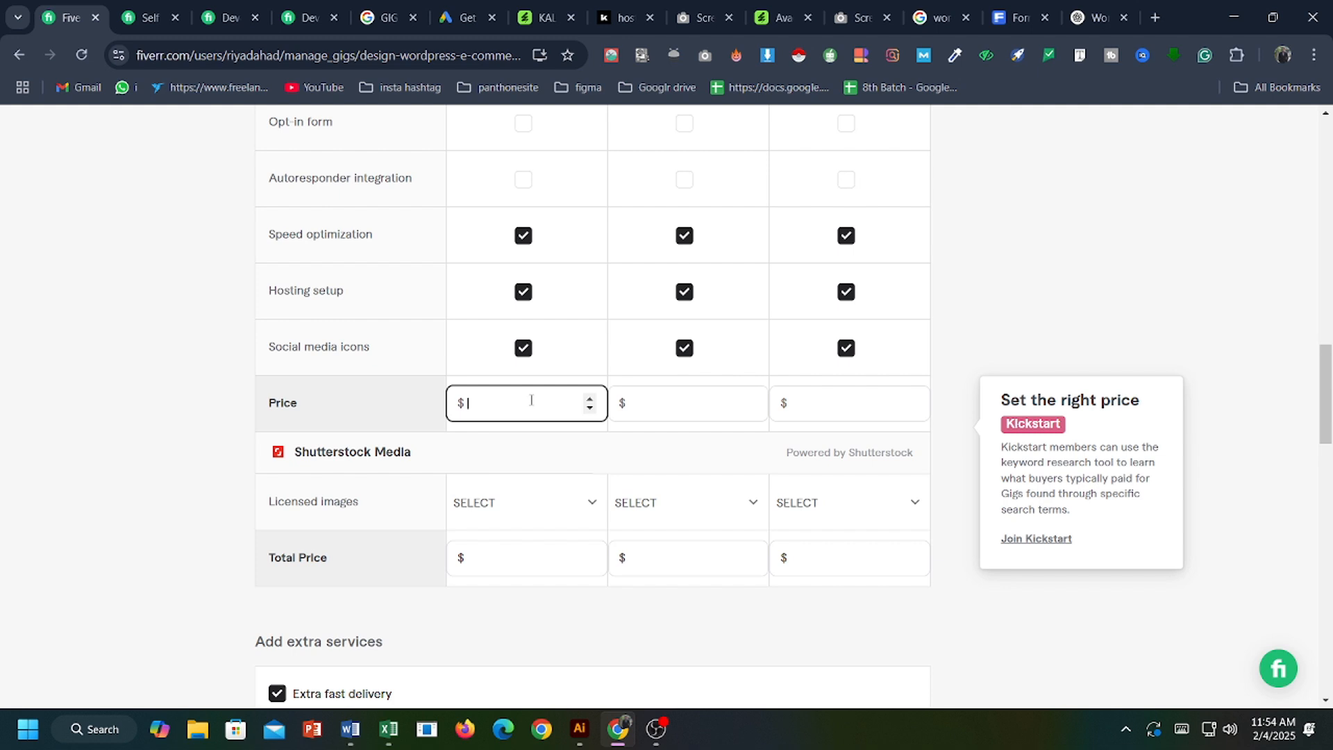
Set the package prices to $100 for Basic, $150 for Standard and $180 for Premium.
{"action": "type", "text": "100"}
{"action": "left_click", "coordinate": [683, 404]}
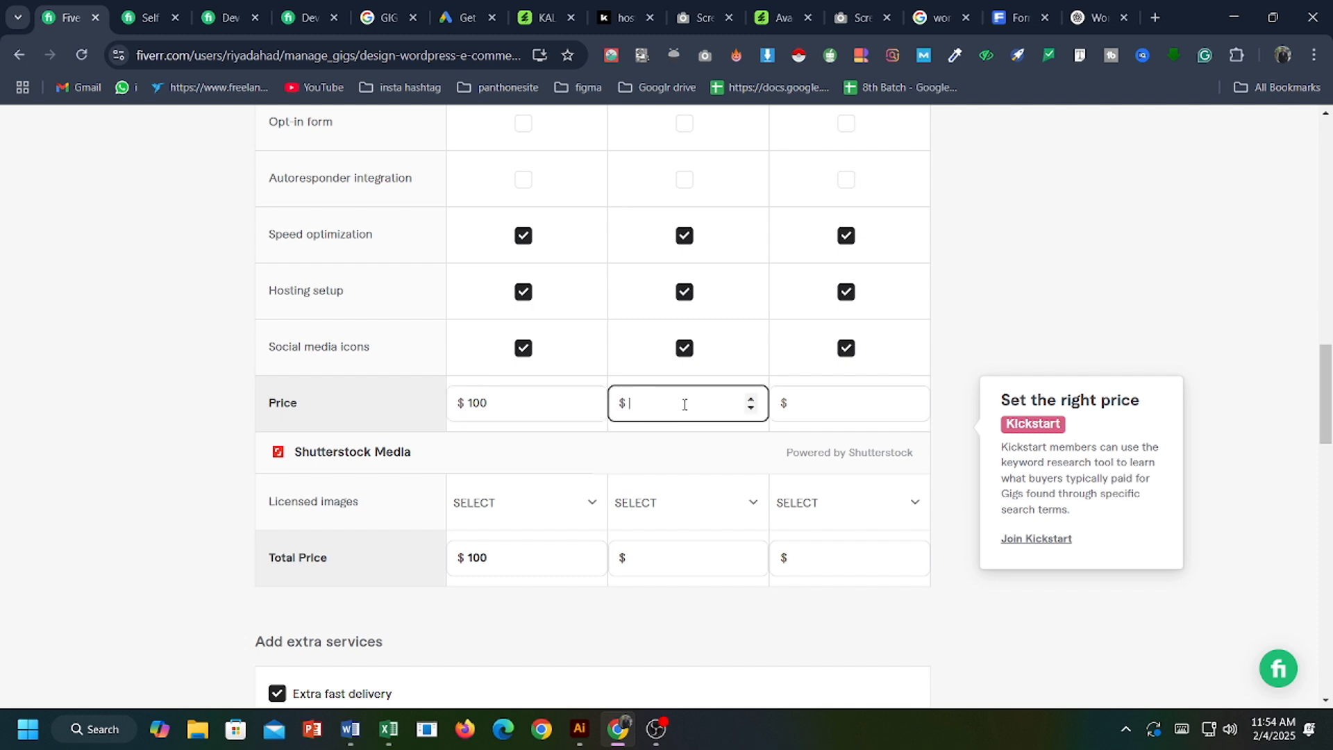
{"action": "type", "text": "150"}
{"action": "left_click", "coordinate": [799, 404]}
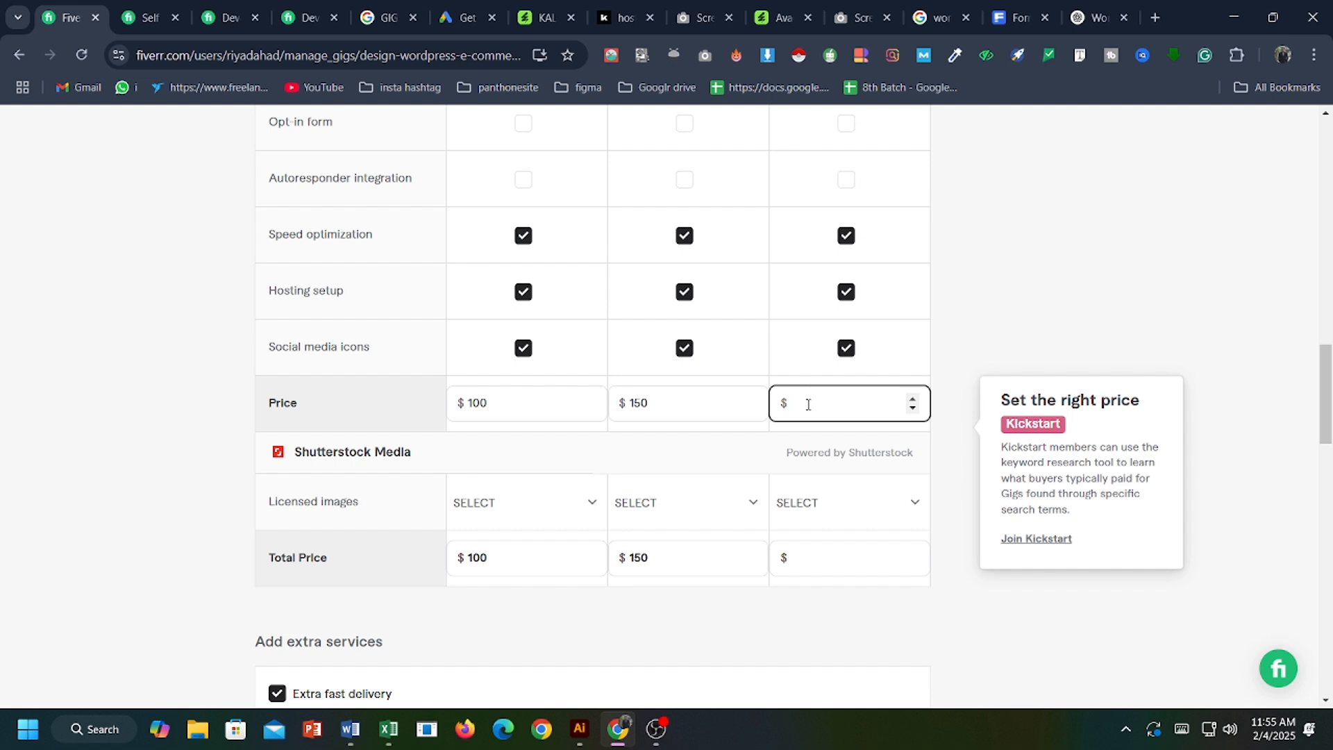
{"action": "type", "text": "180"}
{"action": "mouse_move", "coordinate": [413, 493]}
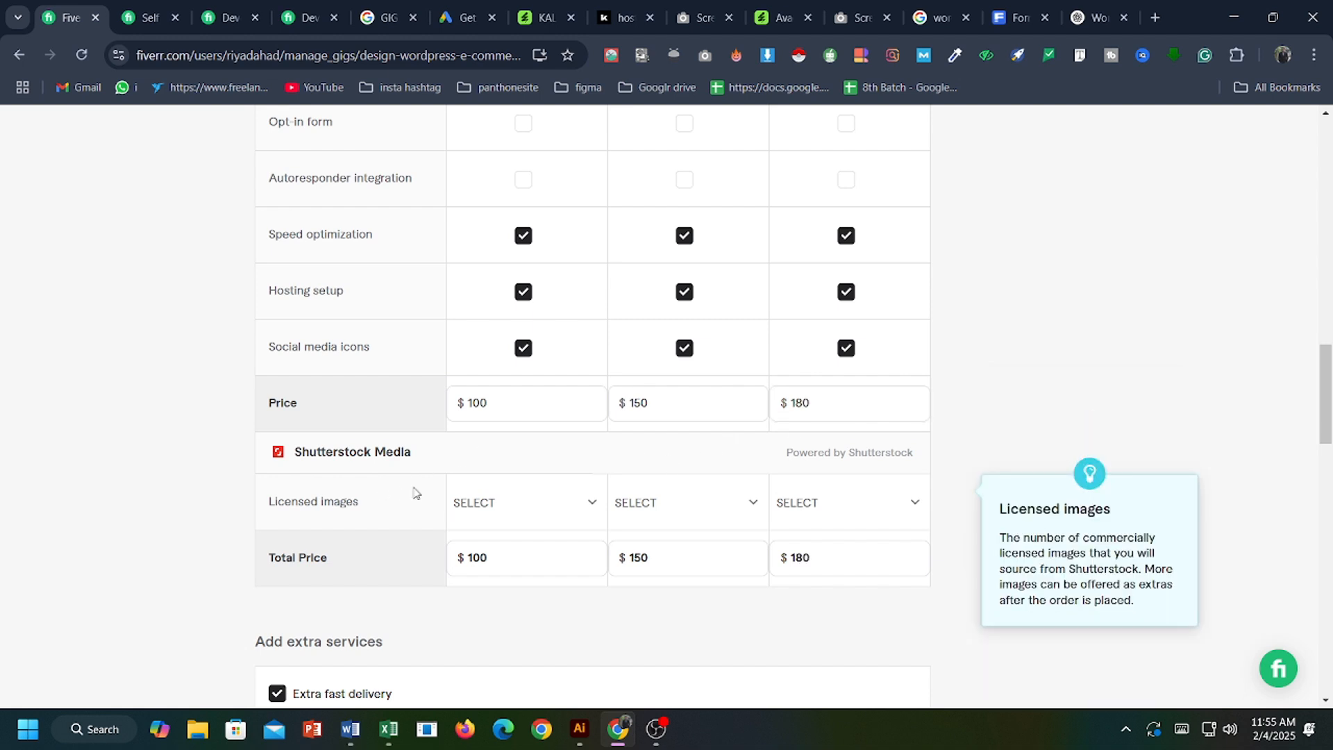
{"action": "left_click", "coordinate": [530, 502]}
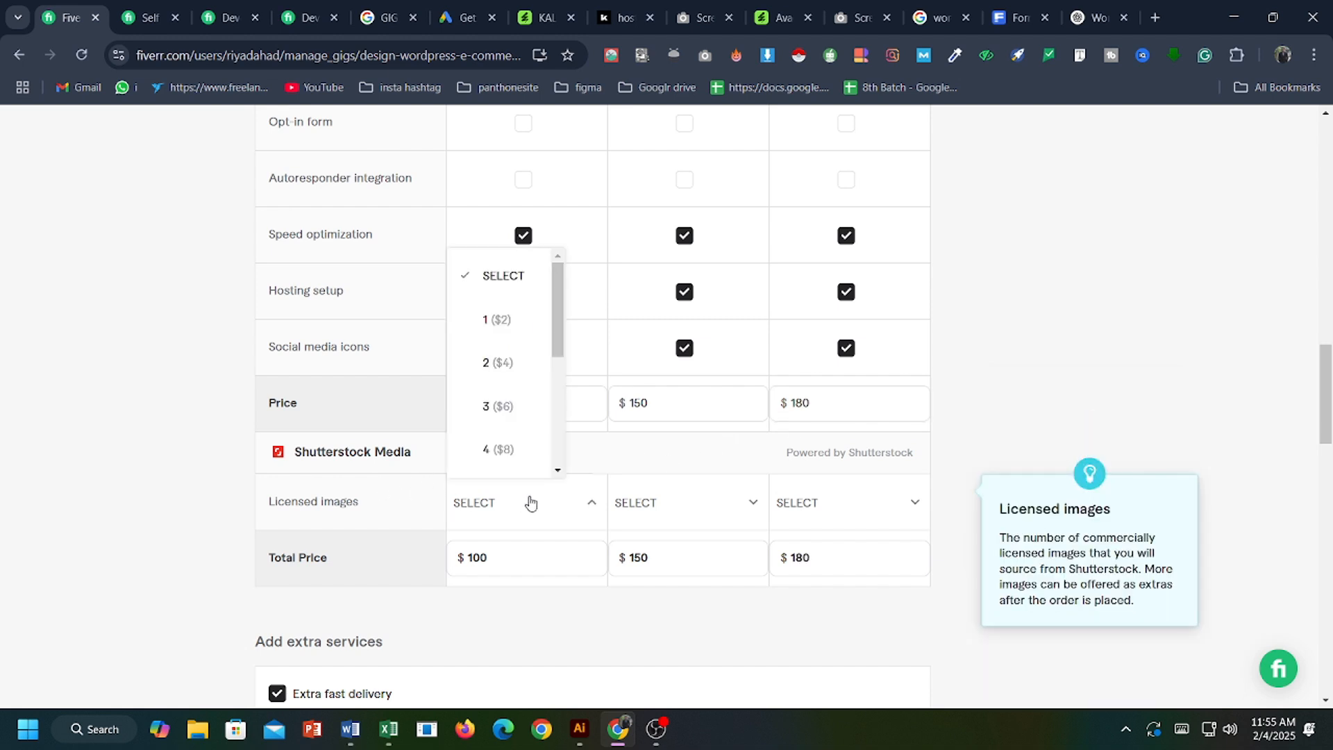
{"action": "scroll", "coordinate": [497, 387], "scroll_direction": "down", "scroll_amount": 3}
{"action": "scroll", "coordinate": [497, 386], "scroll_direction": "up", "scroll_amount": 2}
{"action": "scroll", "coordinate": [497, 386], "scroll_direction": "up", "scroll_amount": 2}
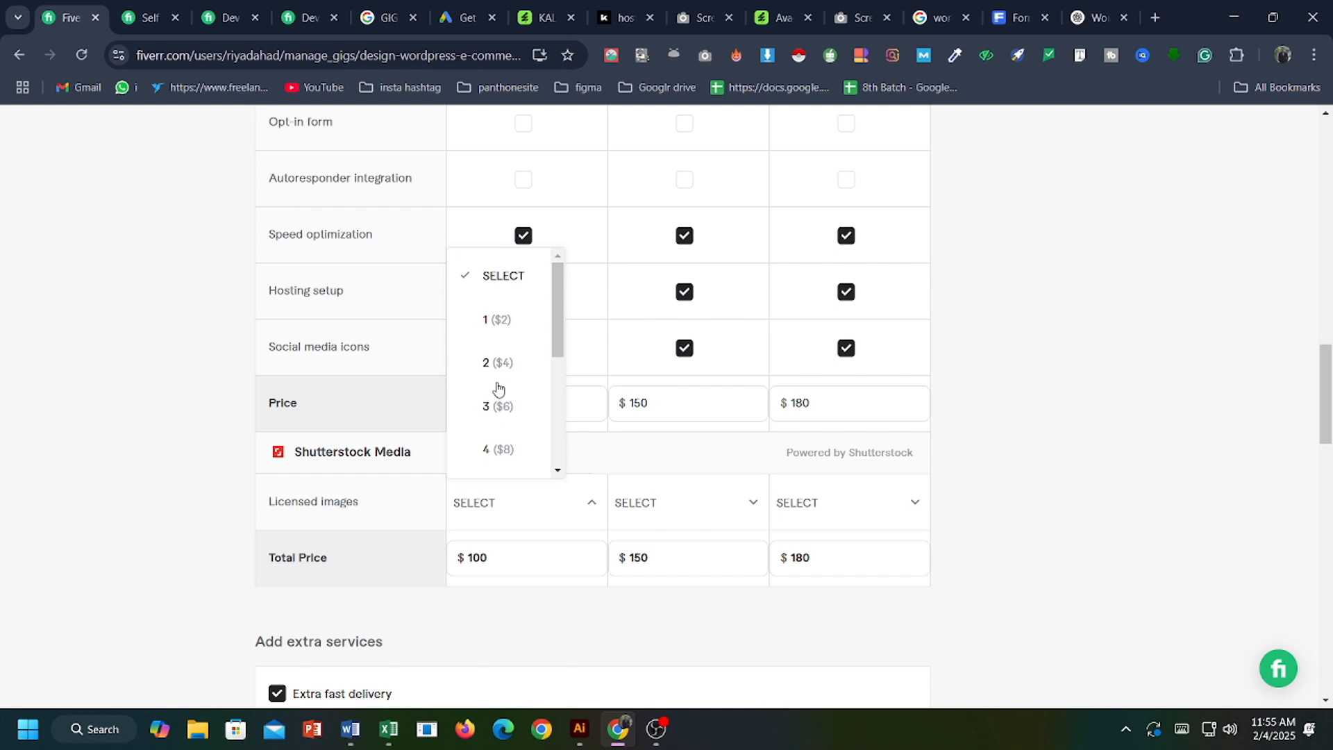
{"action": "left_click", "coordinate": [360, 416]}
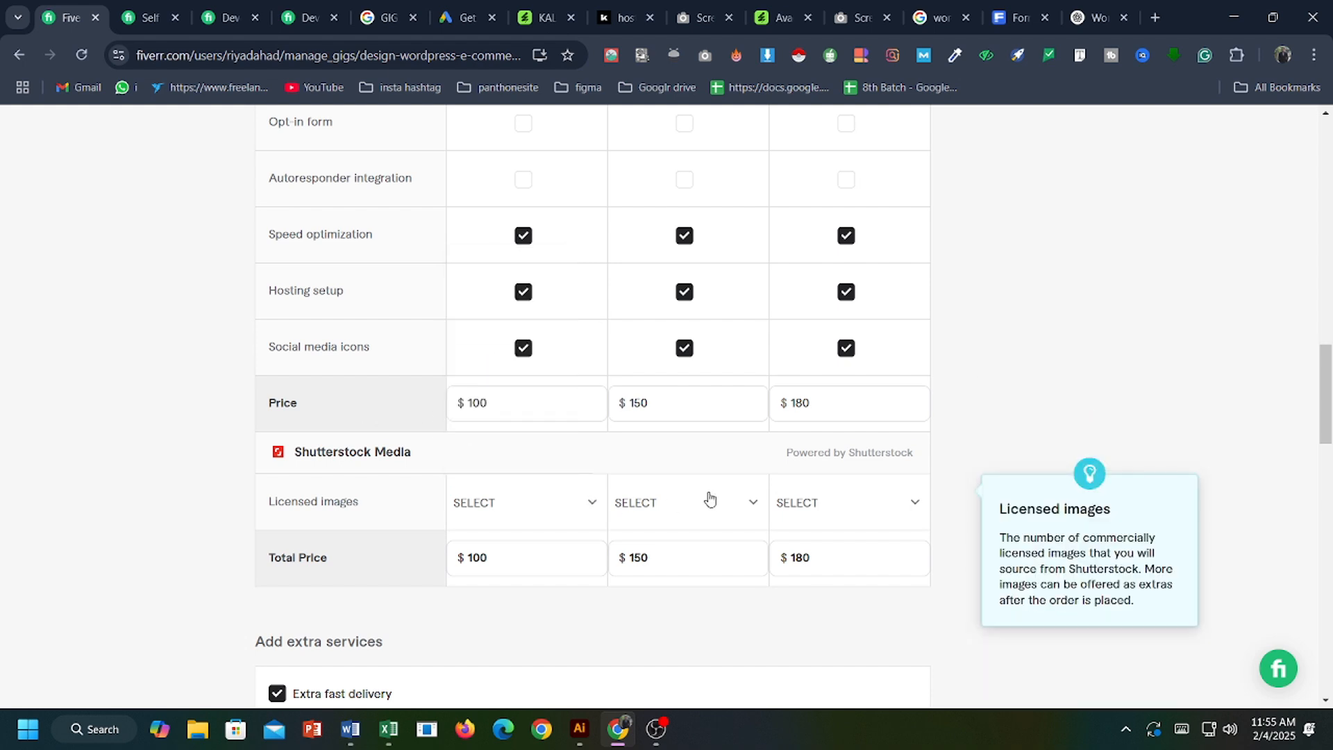
Set the Shutterstock licensed images to 6 for Basic, 10 for Standard and 10 for Premium.
{"action": "left_click", "coordinate": [563, 507]}
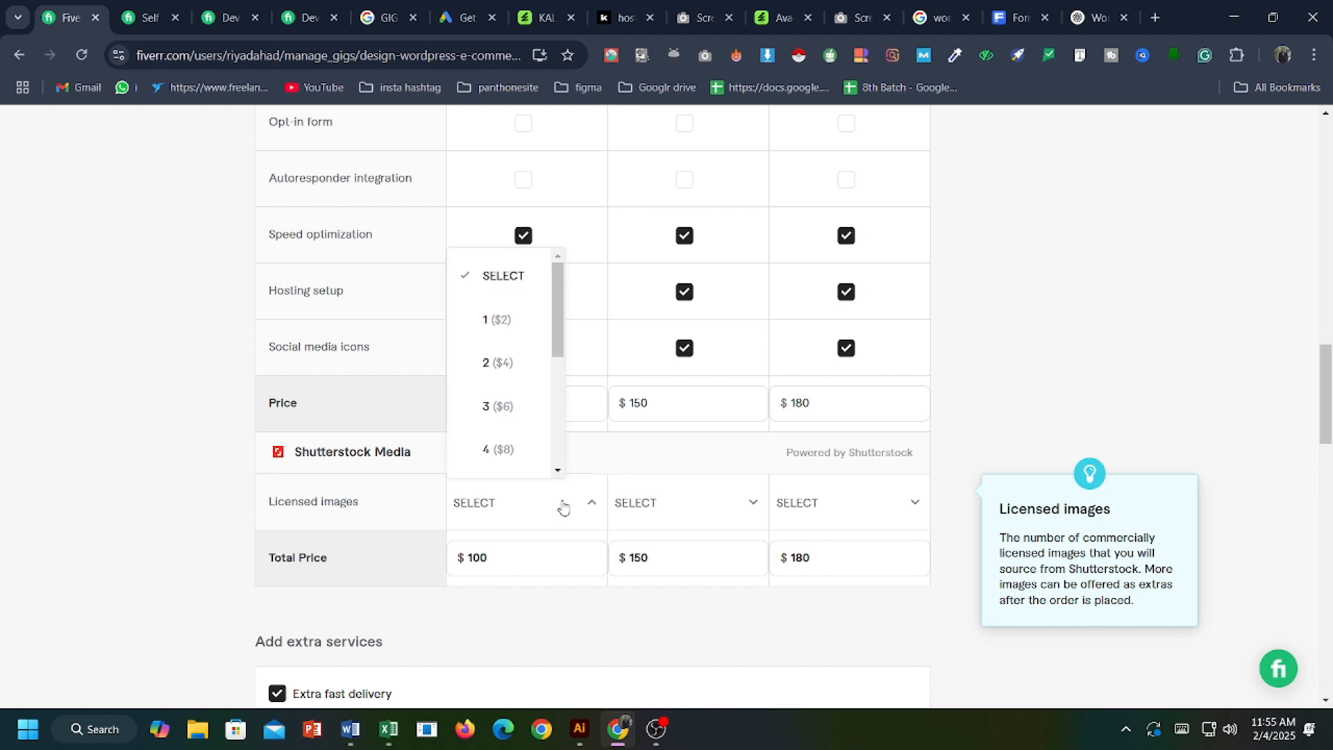
{"action": "scroll", "coordinate": [495, 403], "scroll_direction": "down", "scroll_amount": 2}
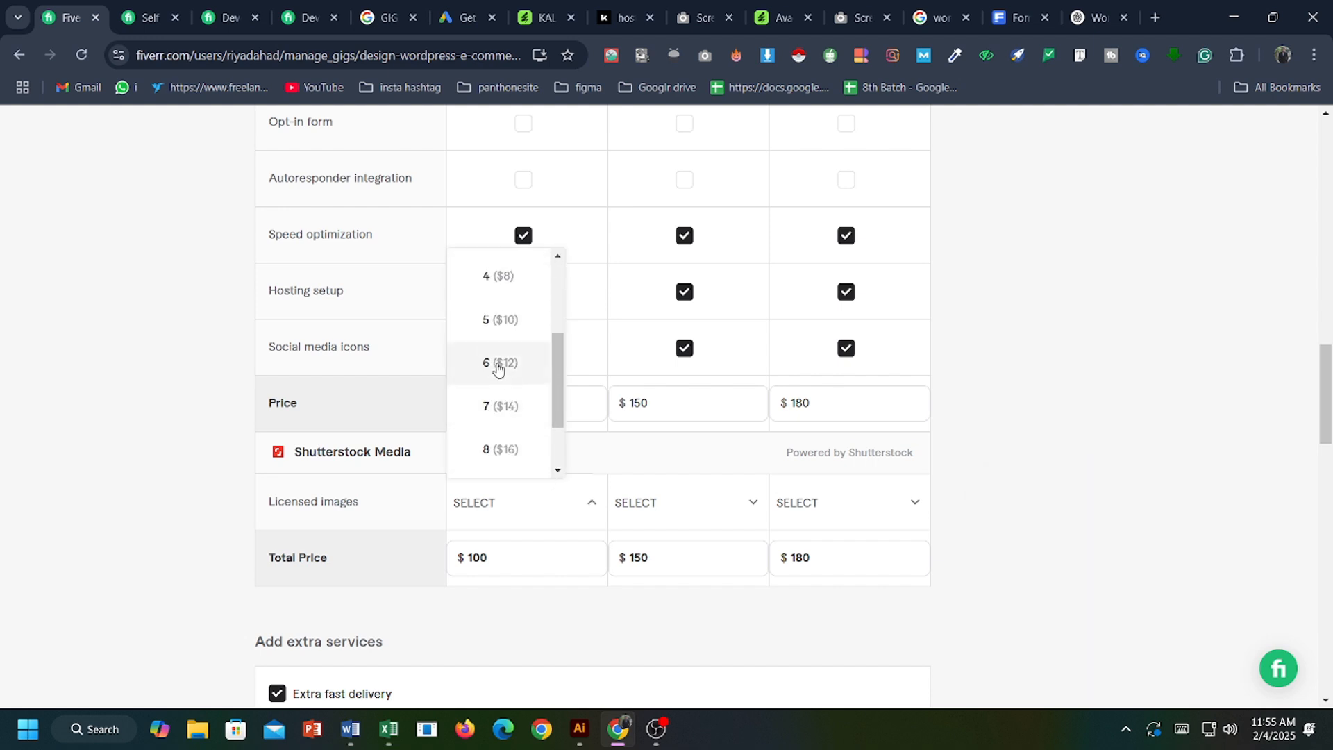
{"action": "left_click", "coordinate": [497, 366]}
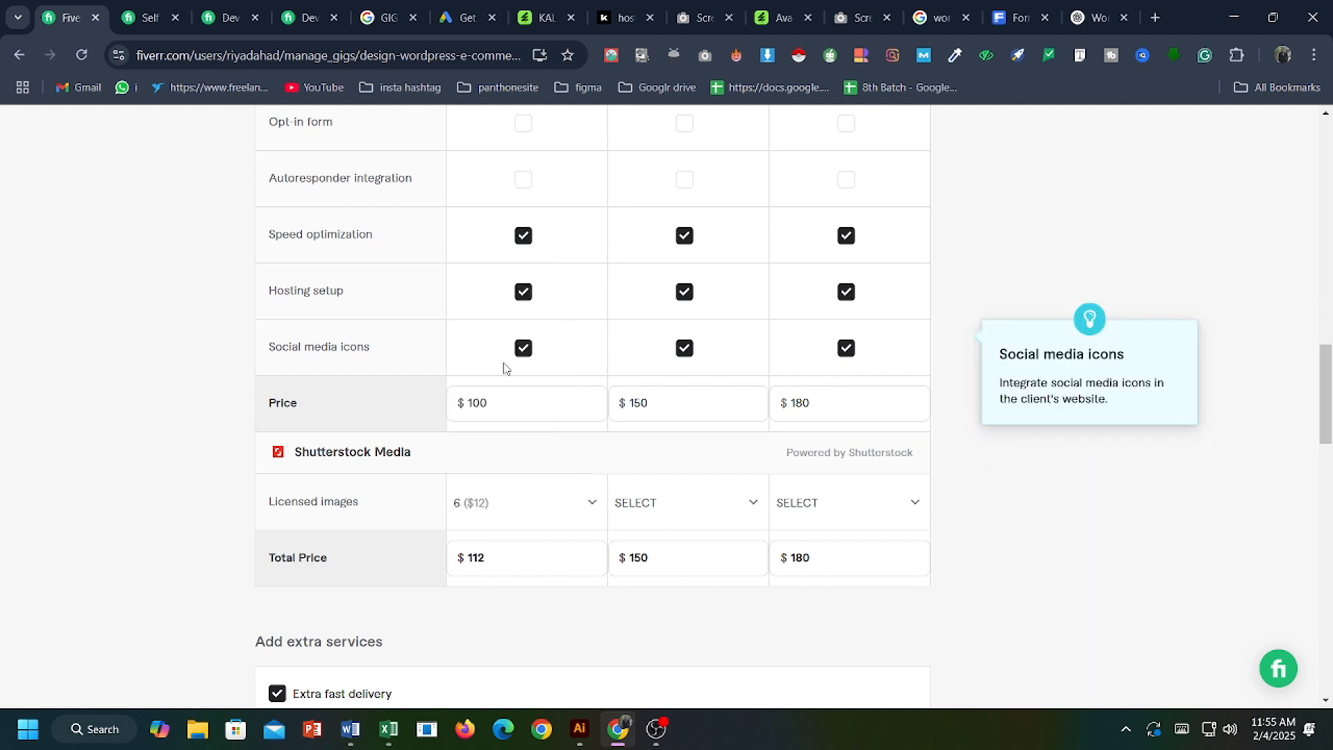
{"action": "left_click", "coordinate": [675, 504]}
{"action": "scroll", "coordinate": [643, 405], "scroll_direction": "down", "scroll_amount": 1}
{"action": "scroll", "coordinate": [643, 405], "scroll_direction": "down", "scroll_amount": 3}
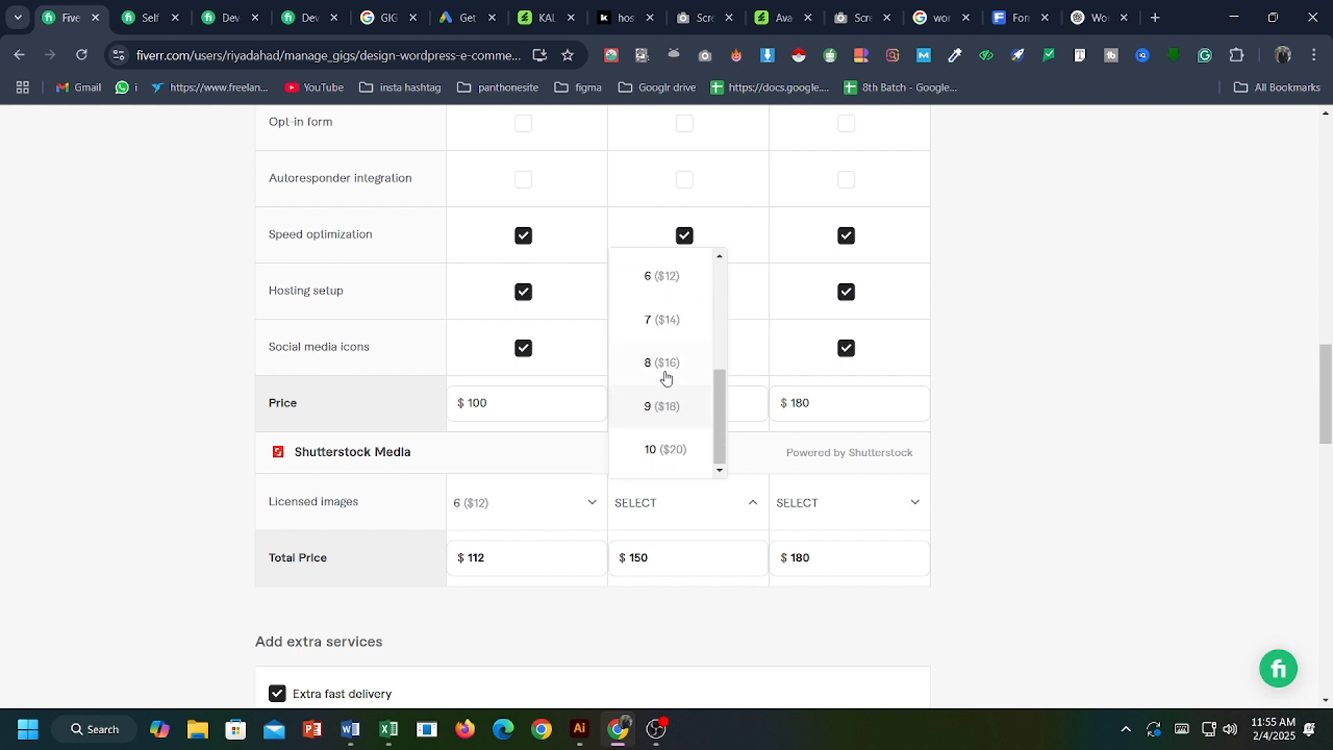
{"action": "left_click", "coordinate": [660, 458]}
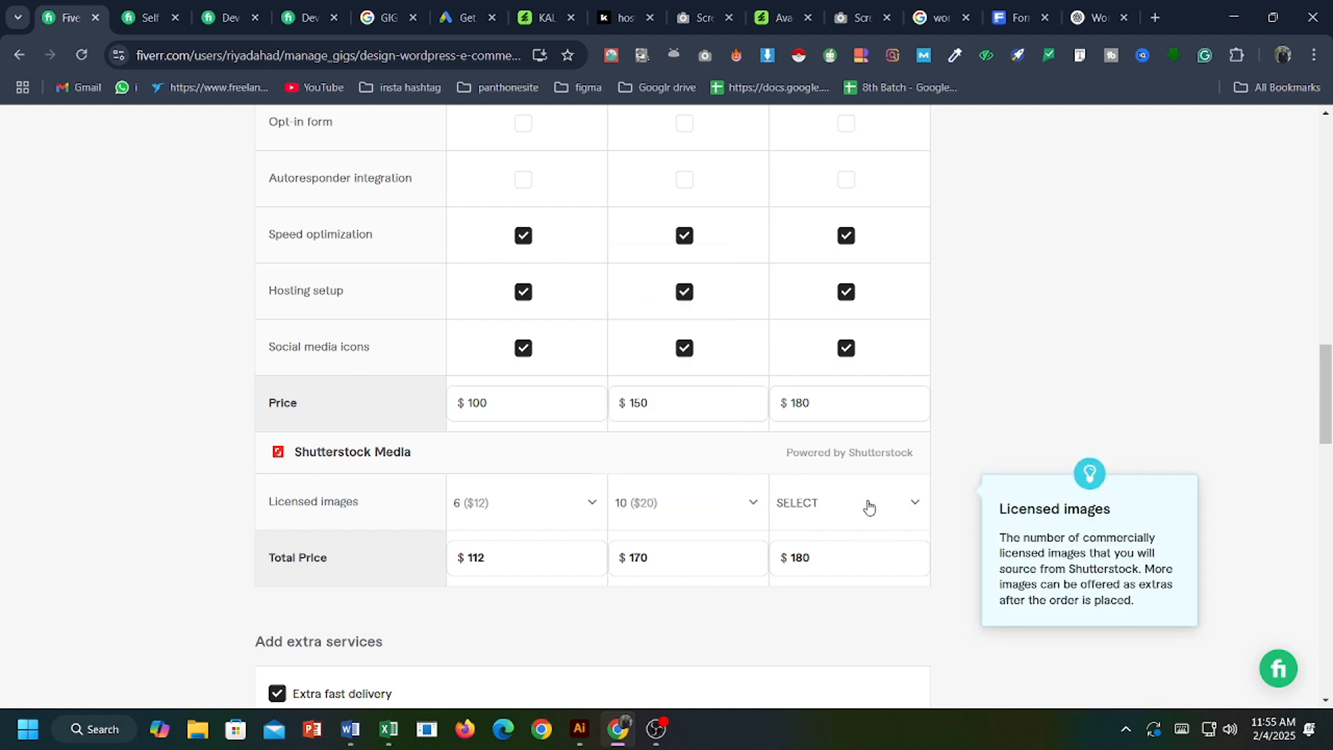
{"action": "left_click", "coordinate": [865, 506]}
{"action": "scroll", "coordinate": [871, 428], "scroll_direction": "down", "scroll_amount": 5}
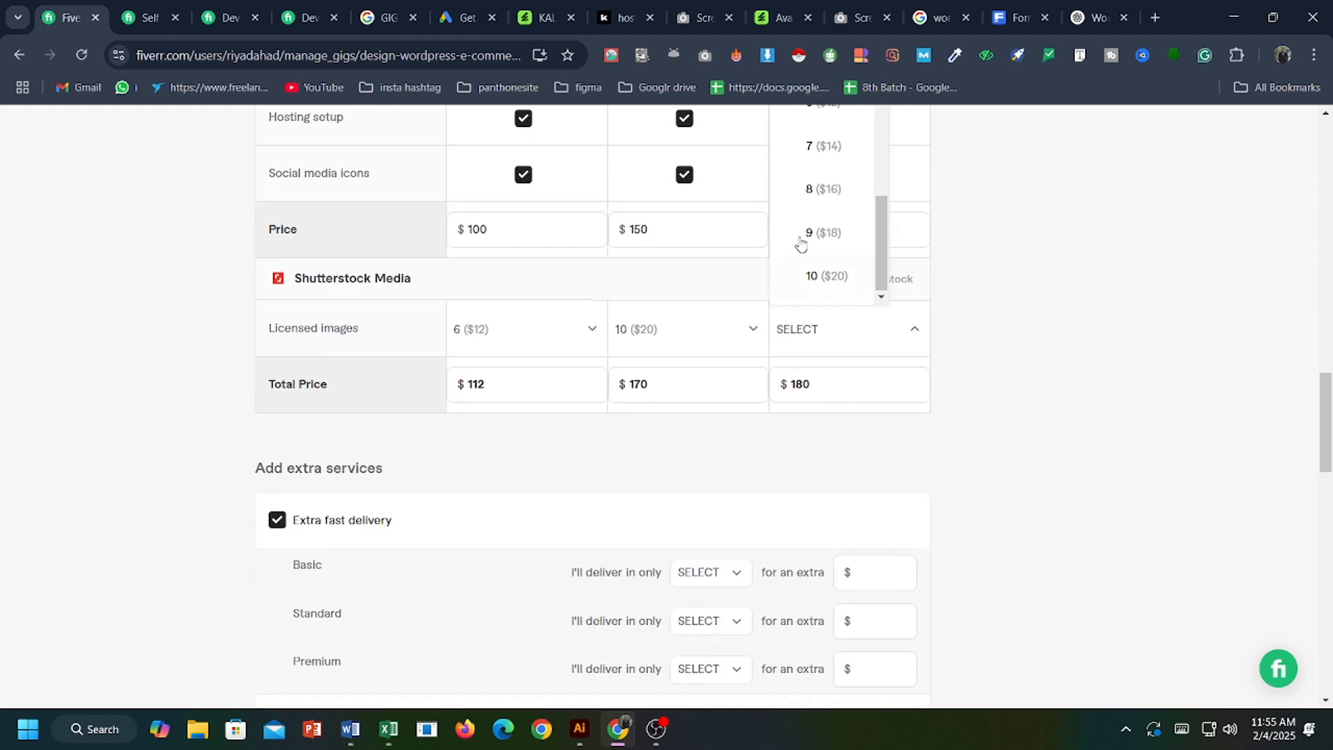
{"action": "left_click", "coordinate": [824, 276]}
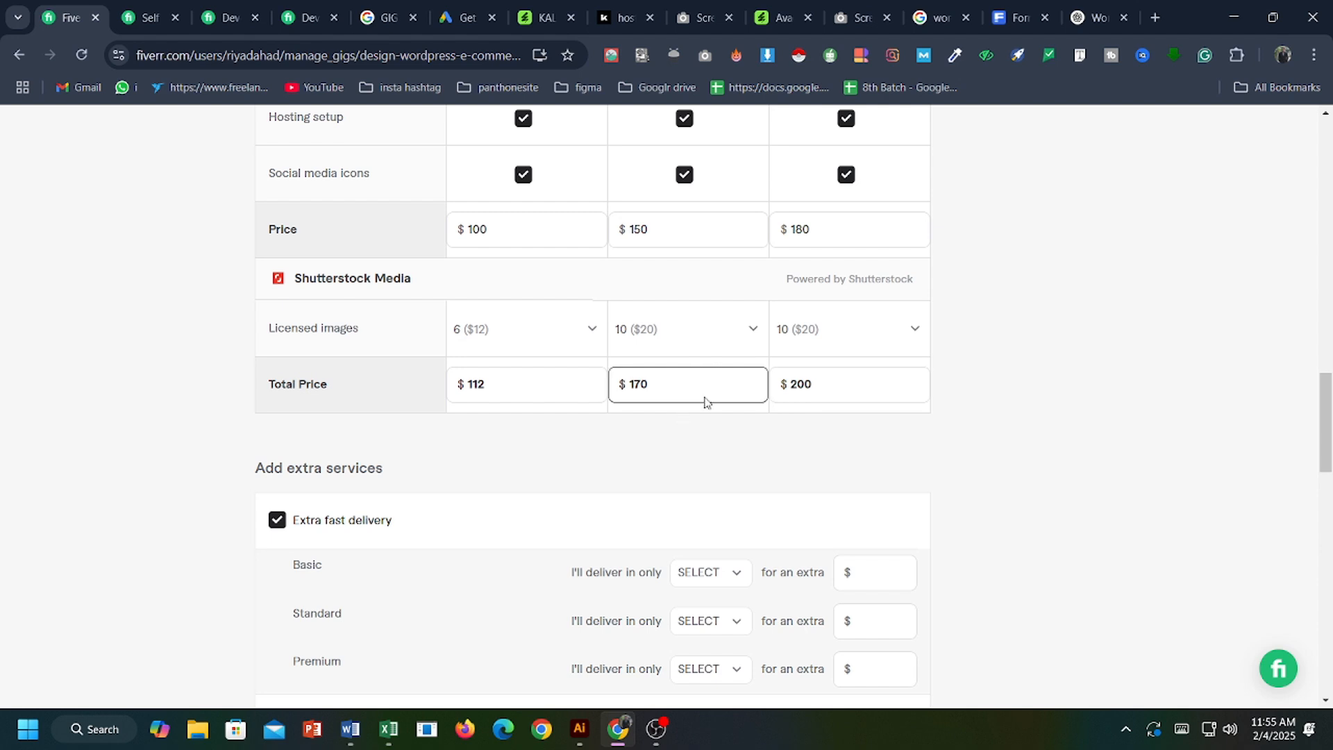
Turn off the Extra fast delivery service and try to save the pricing page.
{"action": "scroll", "coordinate": [510, 459], "scroll_direction": "down", "scroll_amount": 1}
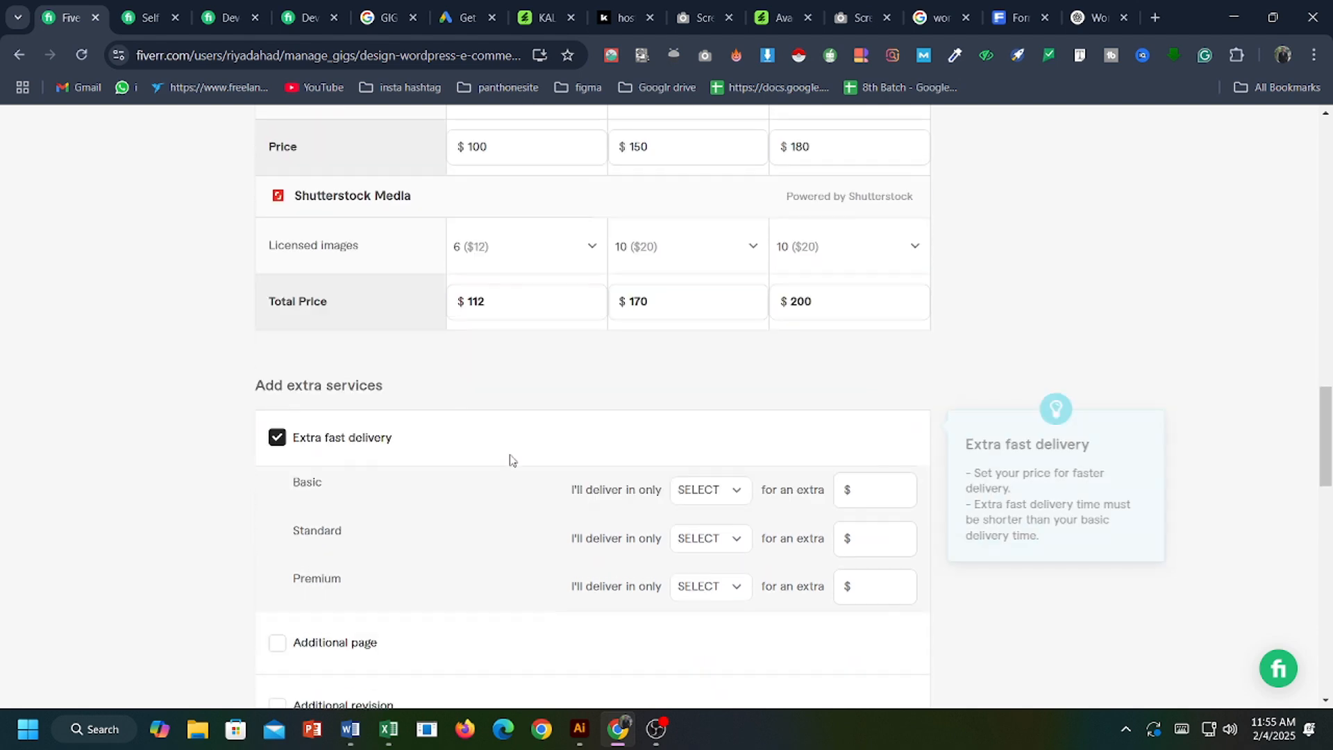
{"action": "left_click", "coordinate": [278, 434]}
{"action": "scroll", "coordinate": [622, 385], "scroll_direction": "down", "scroll_amount": 6}
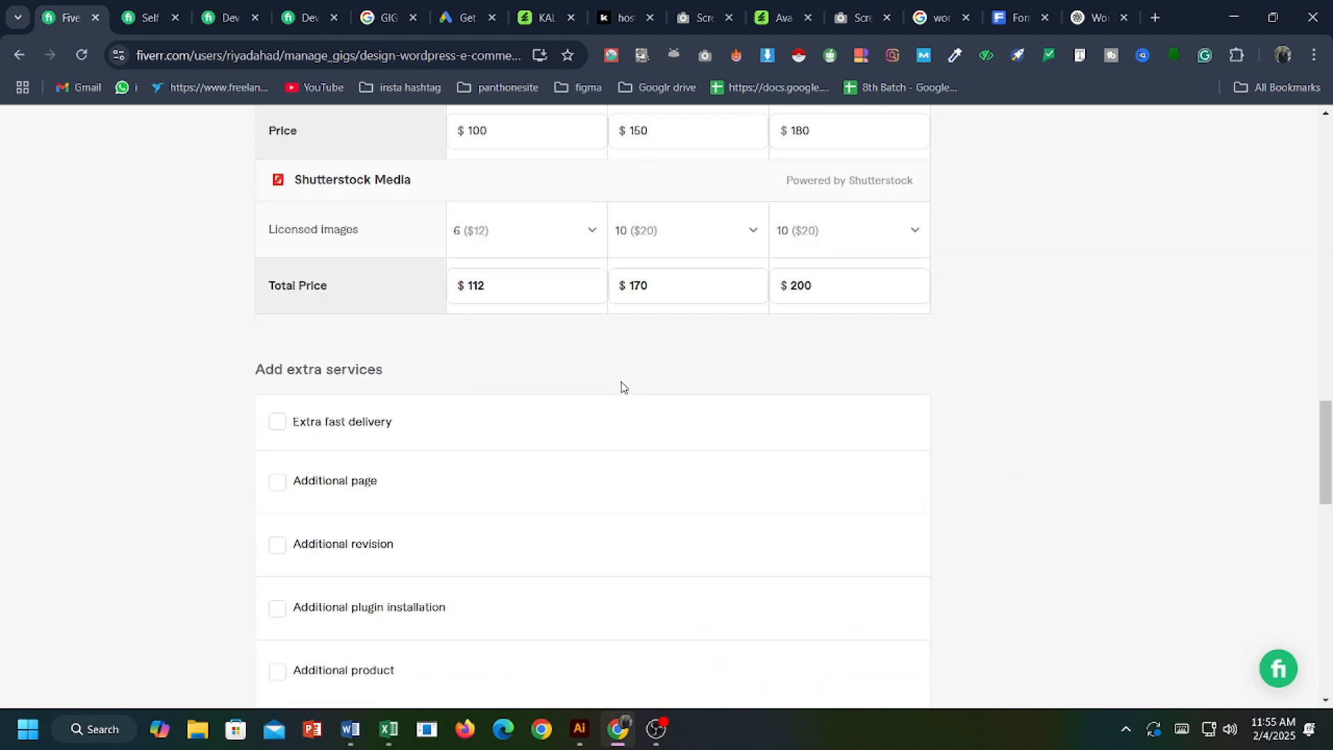
{"action": "scroll", "coordinate": [646, 413], "scroll_direction": "down", "scroll_amount": 1}
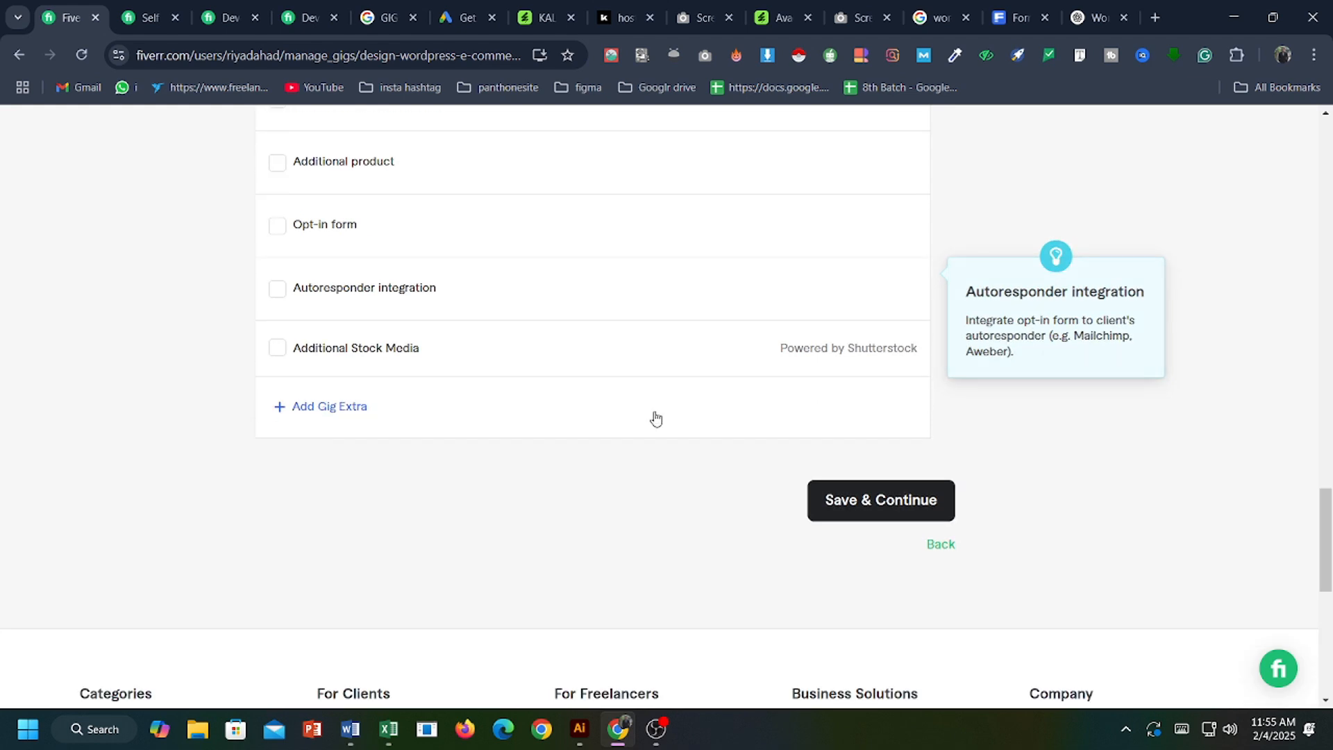
{"action": "left_click", "coordinate": [873, 513]}
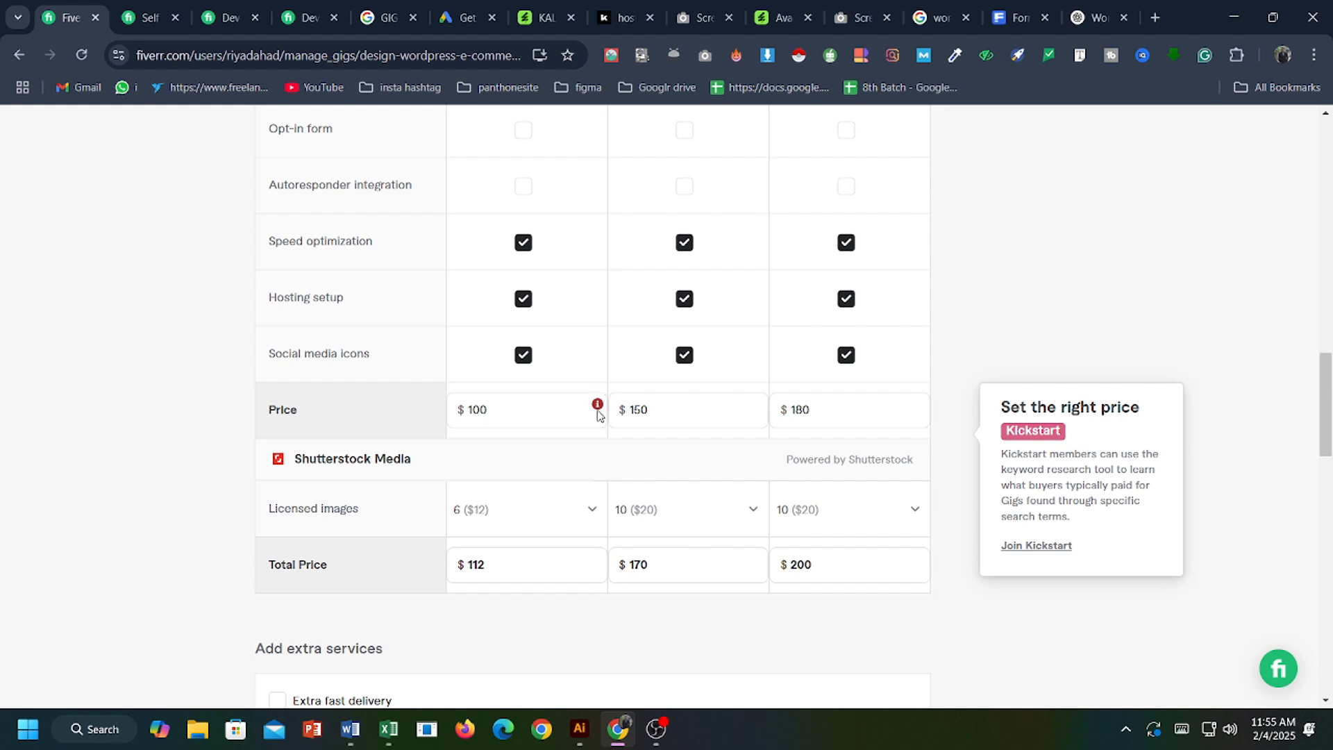
Adjust the Basic package price so its total is a multiple of $5, and save the pricing to continue.
{"action": "mouse_move", "coordinate": [600, 410]}
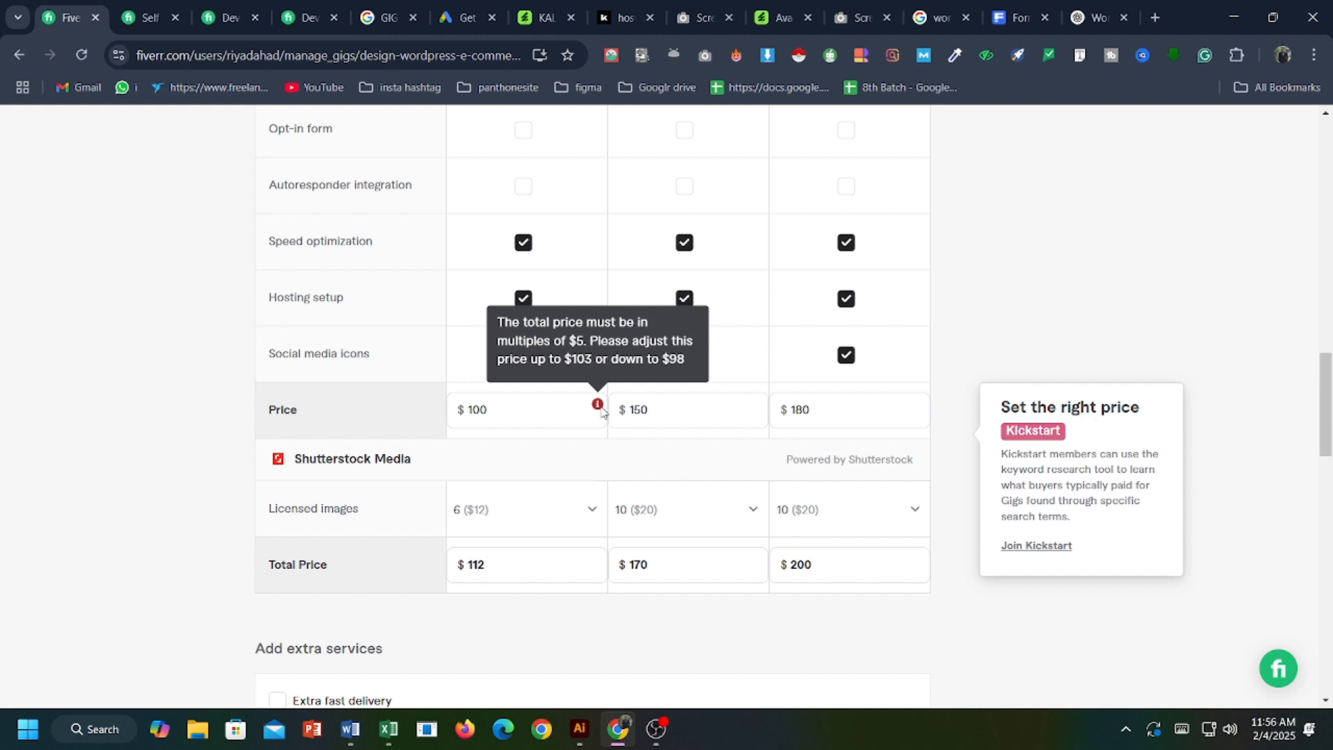
{"action": "left_click", "coordinate": [526, 414]}
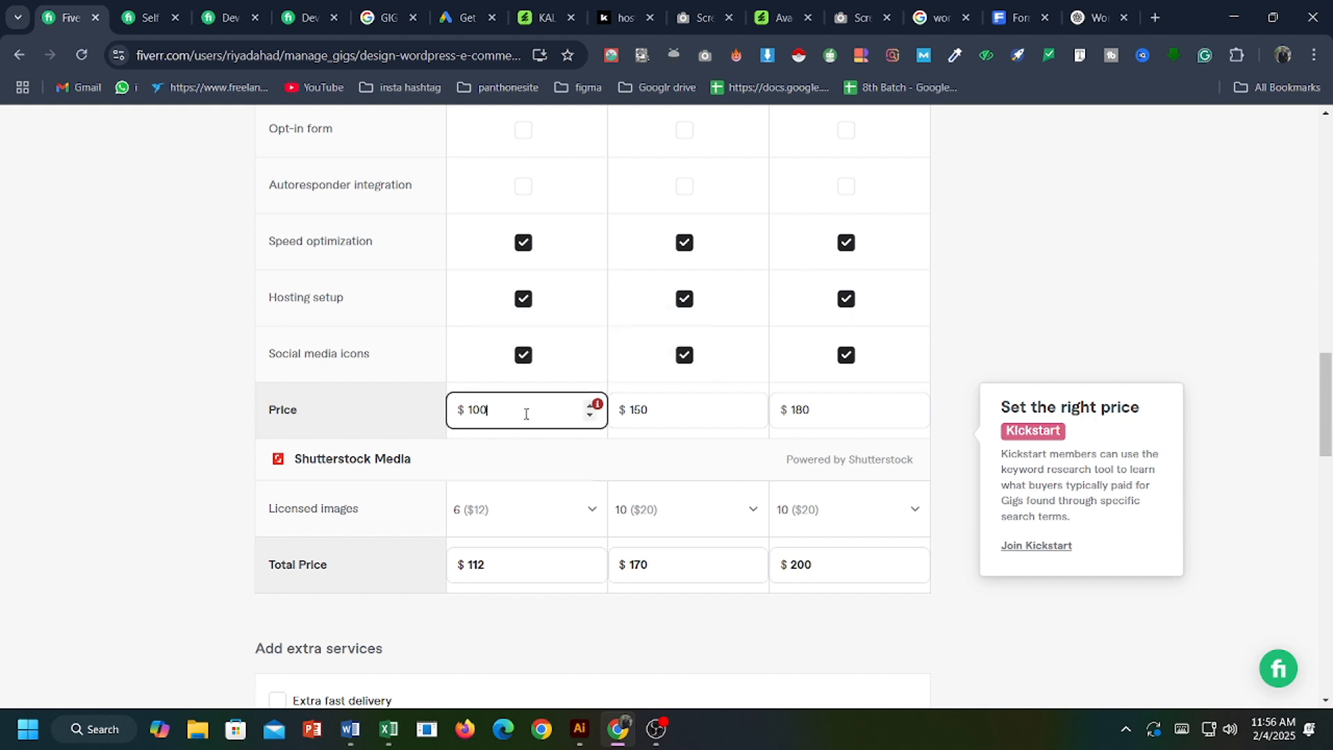
{"action": "key", "text": "BackSpace"}
{"action": "key", "text": "BackSpace"}
{"action": "type", "text": "50"}
{"action": "left_click", "coordinate": [527, 465]}
{"action": "scroll", "coordinate": [722, 475], "scroll_direction": "down", "scroll_amount": 14}
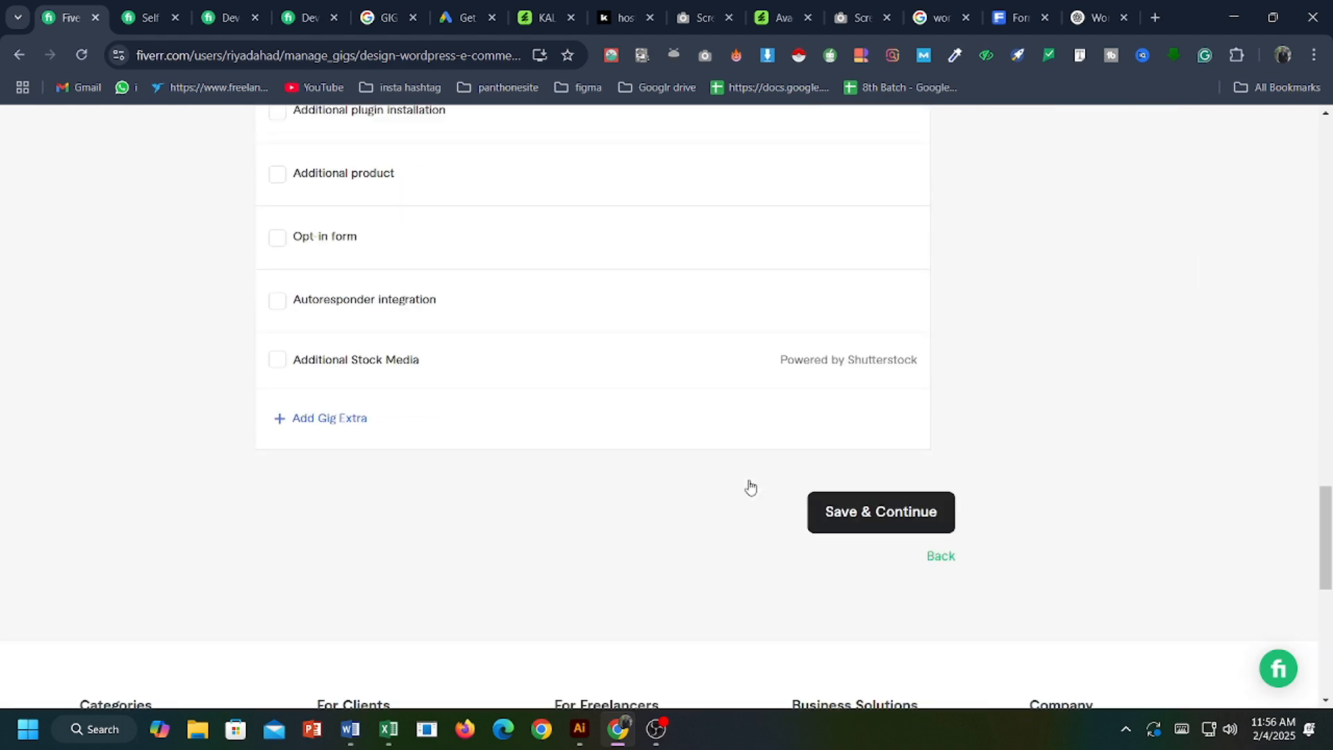
{"action": "left_click", "coordinate": [888, 507]}
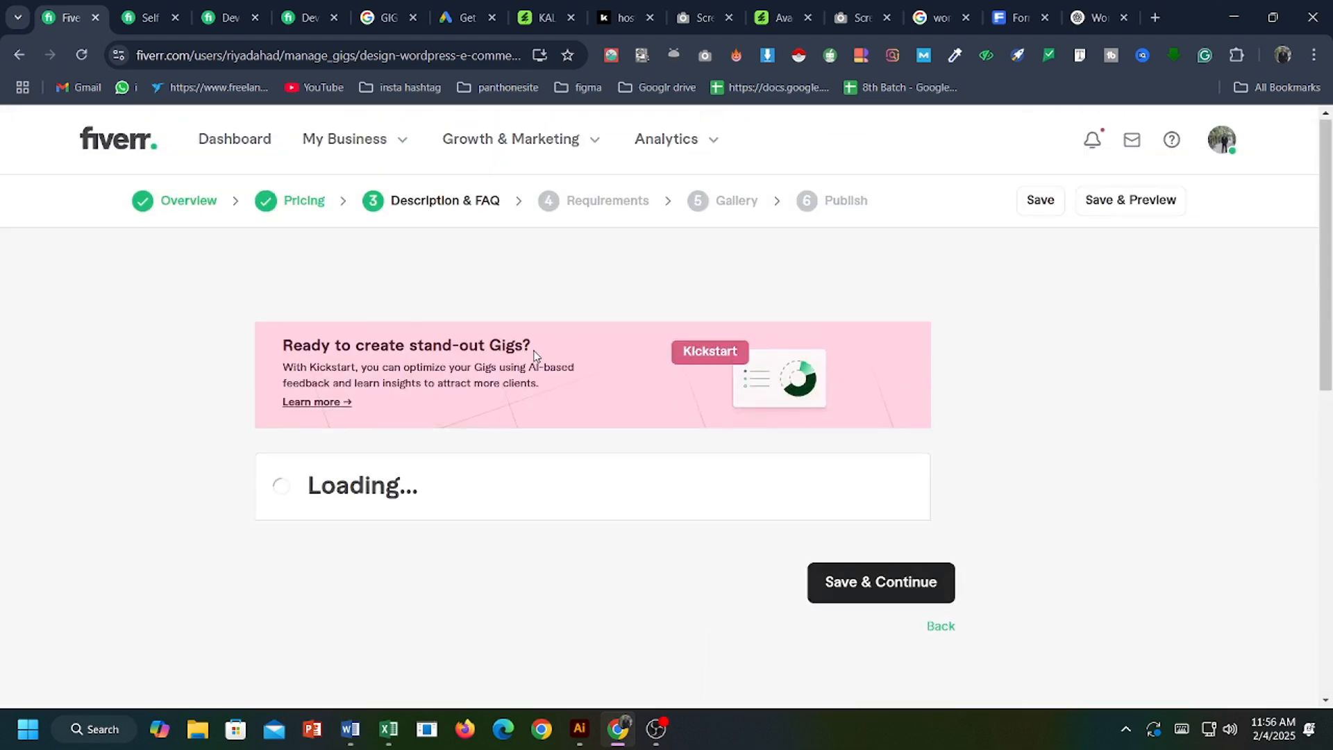
Copy all the text below the title in the Word document "gig description" and paste it into the gig's description on Fiverr.
{"action": "scroll", "coordinate": [482, 437], "scroll_direction": "down", "scroll_amount": 5}
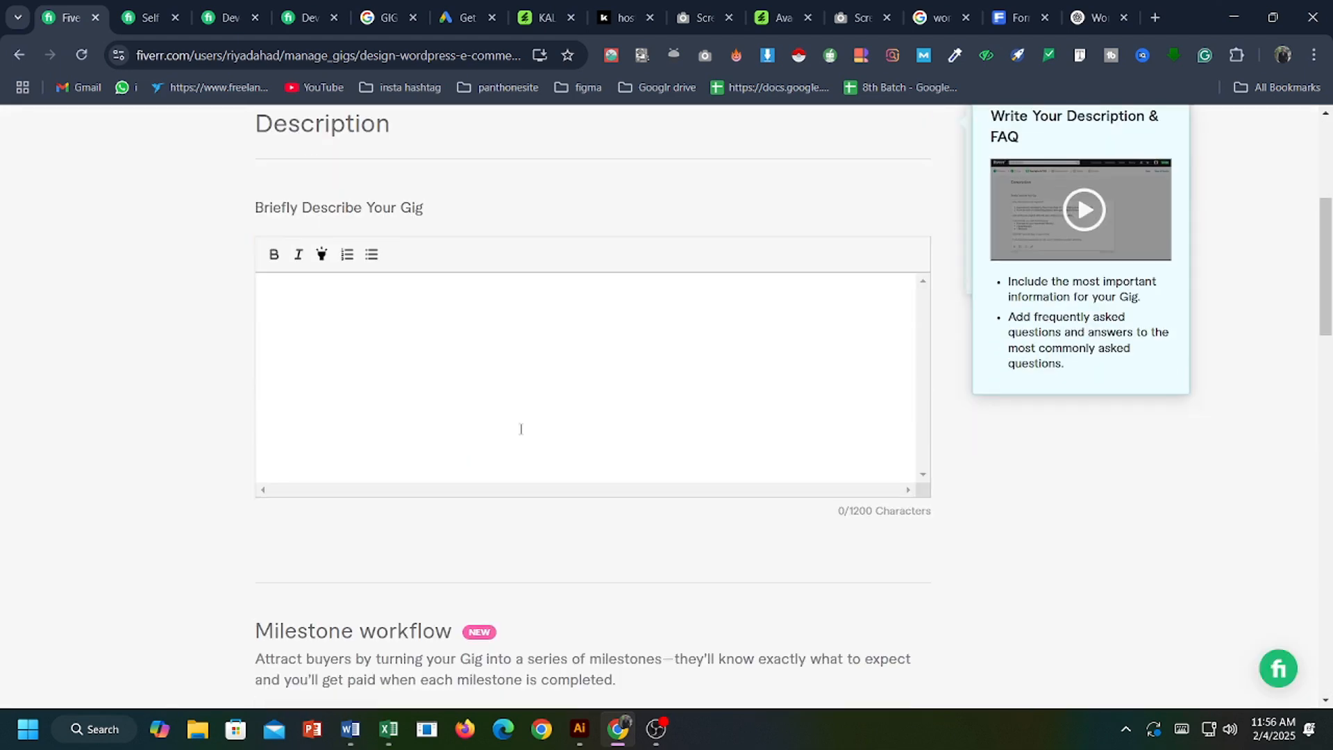
{"action": "left_click", "coordinate": [395, 322]}
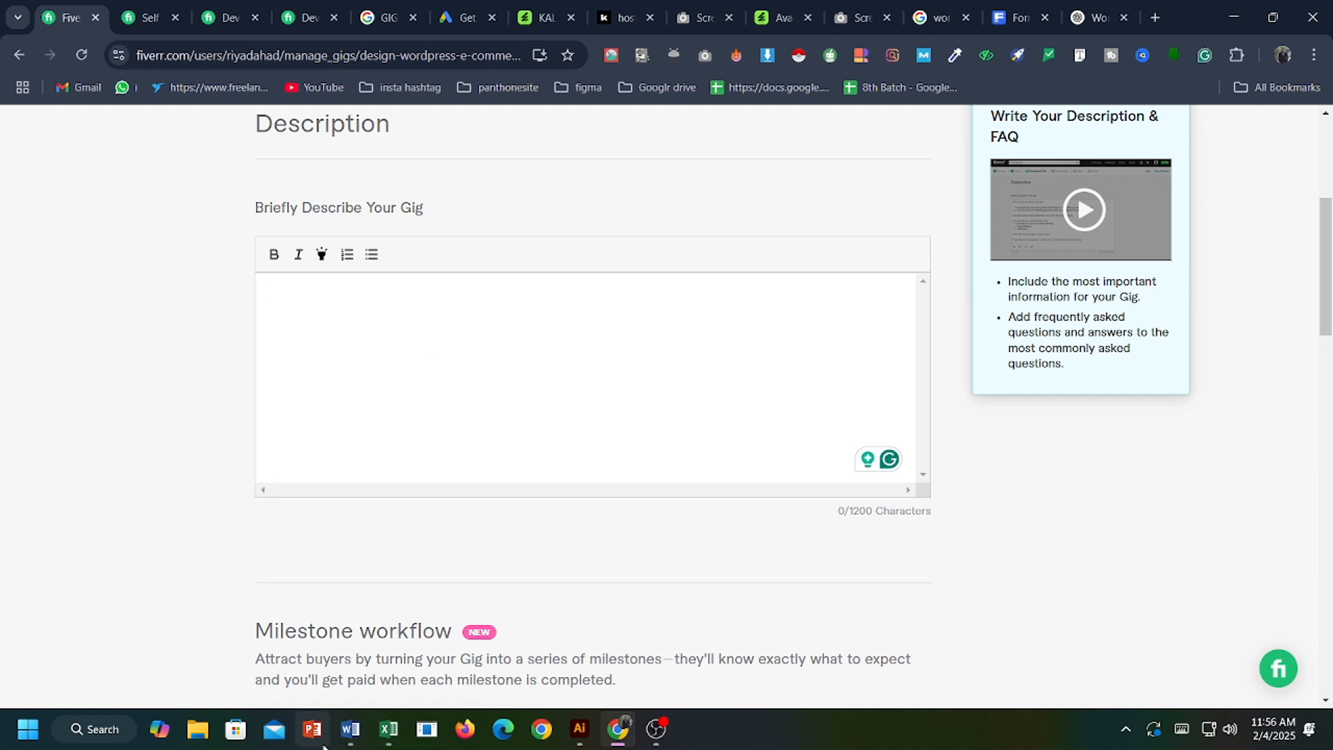
{"action": "left_click", "coordinate": [350, 729]}
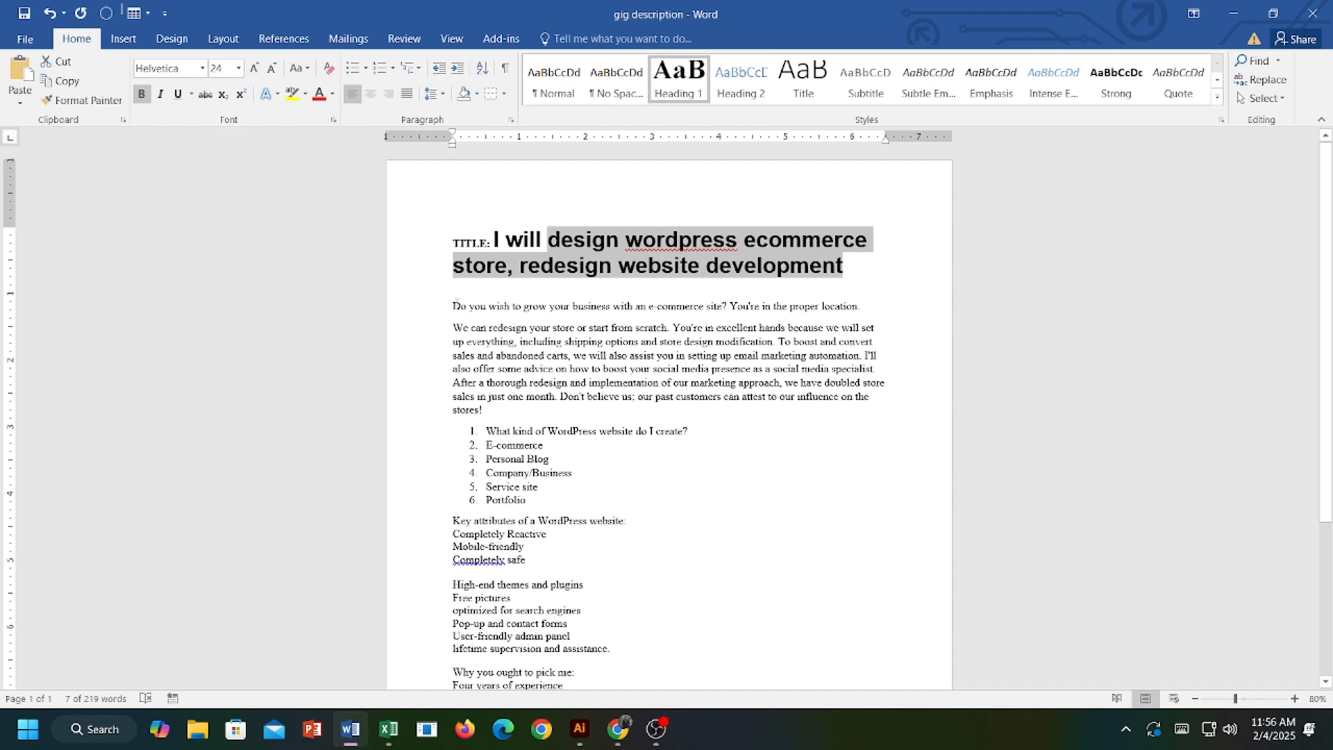
{"action": "left_click_drag", "start_coordinate": [455, 303], "coordinate": [622, 568]}
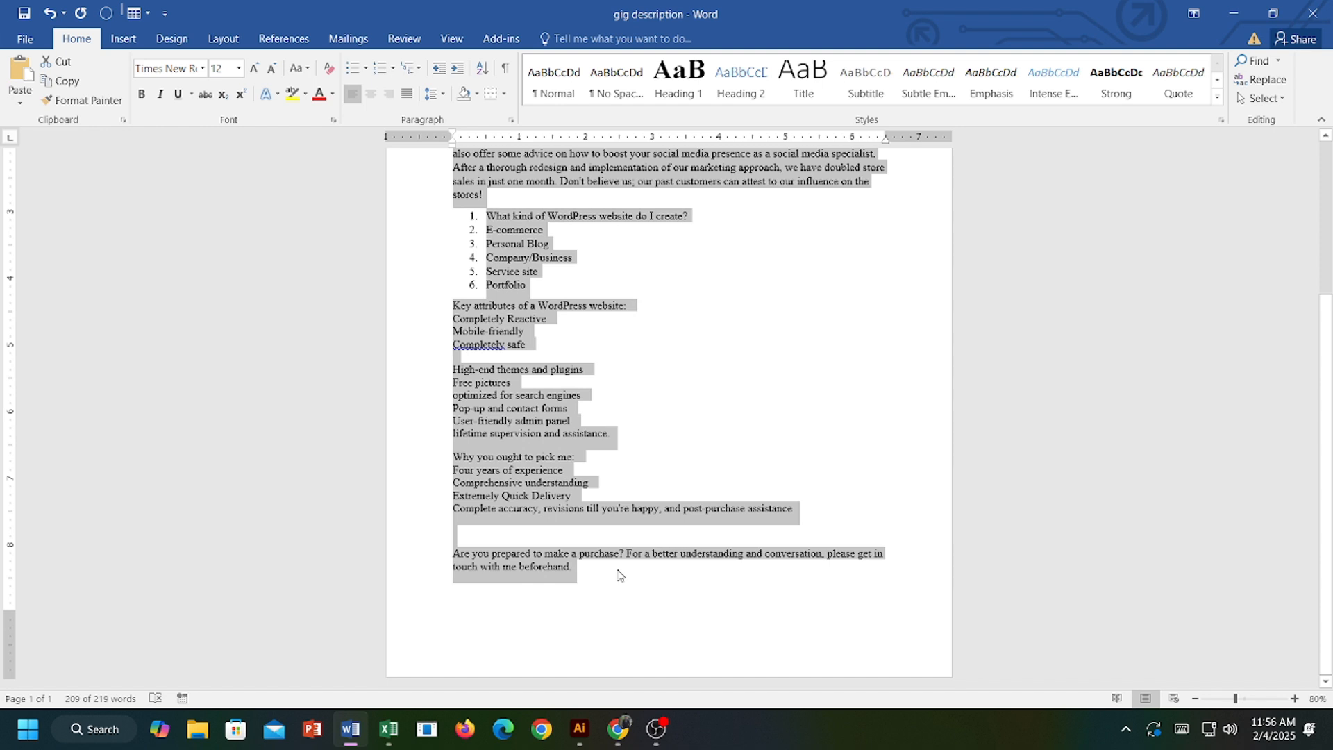
{"action": "left_click", "coordinate": [617, 728]}
{"action": "left_click", "coordinate": [305, 301]}
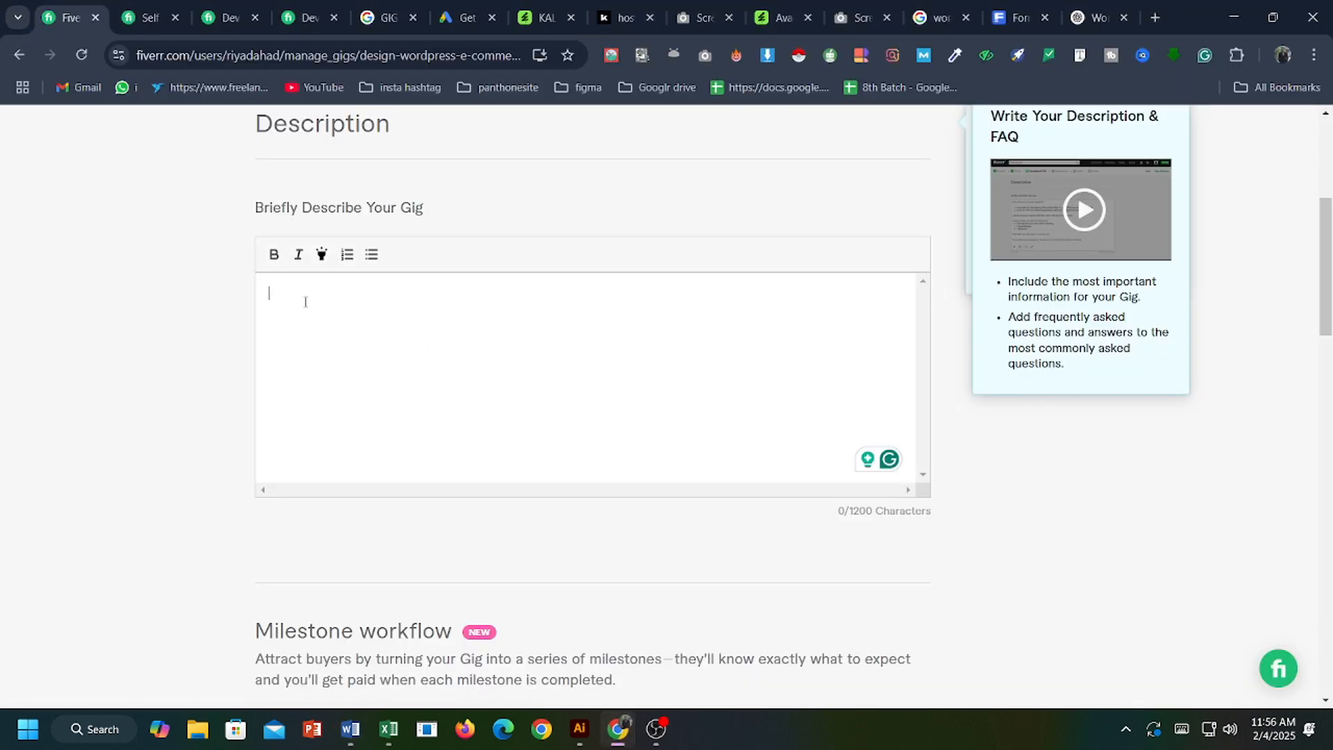
{"action": "key", "text": "ctrl+v"}
{"action": "scroll", "coordinate": [514, 357], "scroll_direction": "up", "scroll_amount": 5}
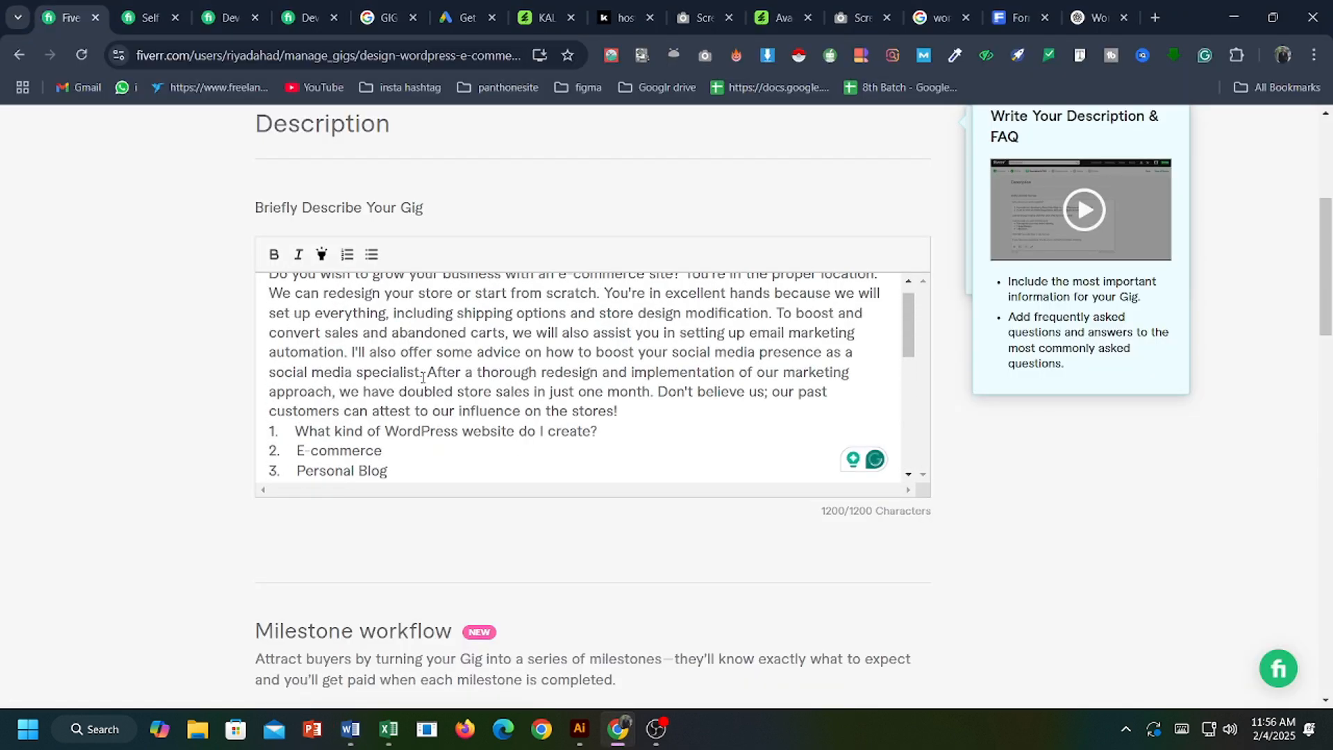
{"action": "scroll", "coordinate": [419, 378], "scroll_direction": "up", "scroll_amount": 1}
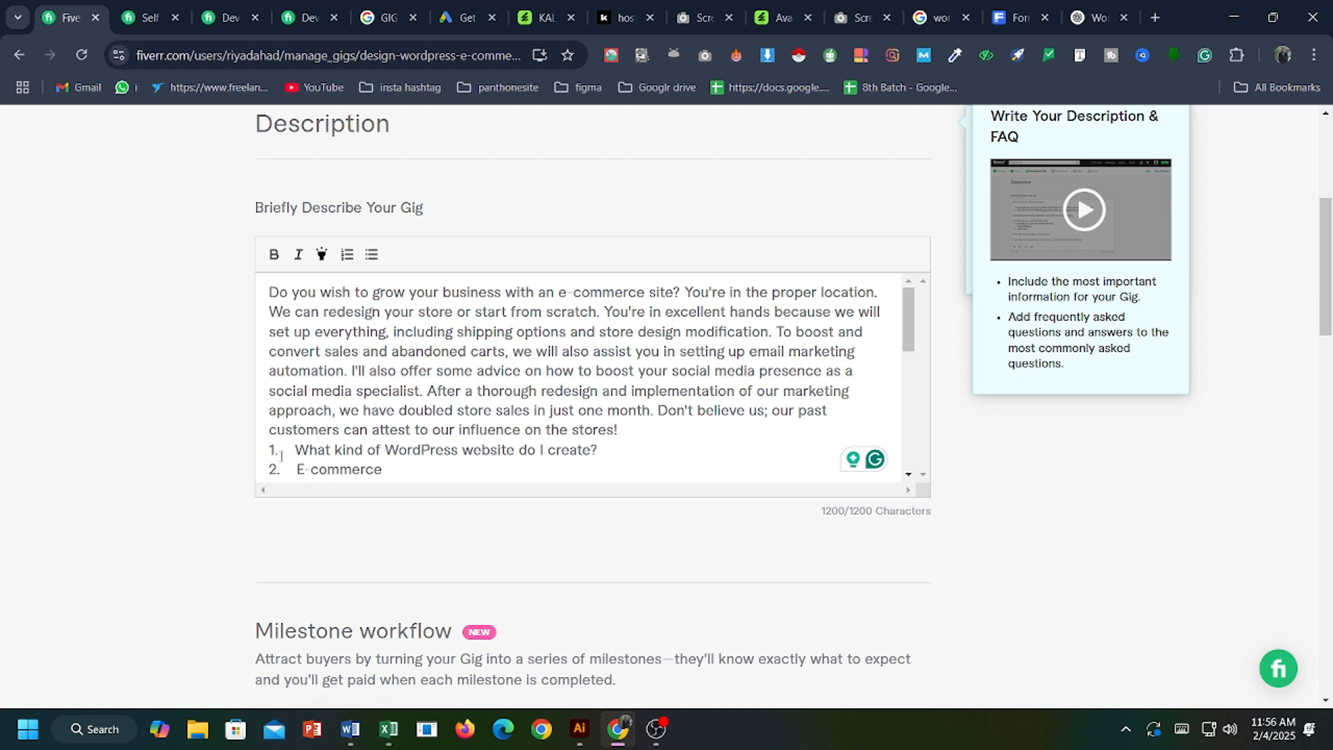
Delete the last line, "Extremely Quick Delivery", from the gig description.
{"action": "left_click", "coordinate": [829, 414]}
{"action": "scroll", "coordinate": [622, 414], "scroll_direction": "down", "scroll_amount": 10}
{"action": "scroll", "coordinate": [512, 416], "scroll_direction": "up", "scroll_amount": 5}
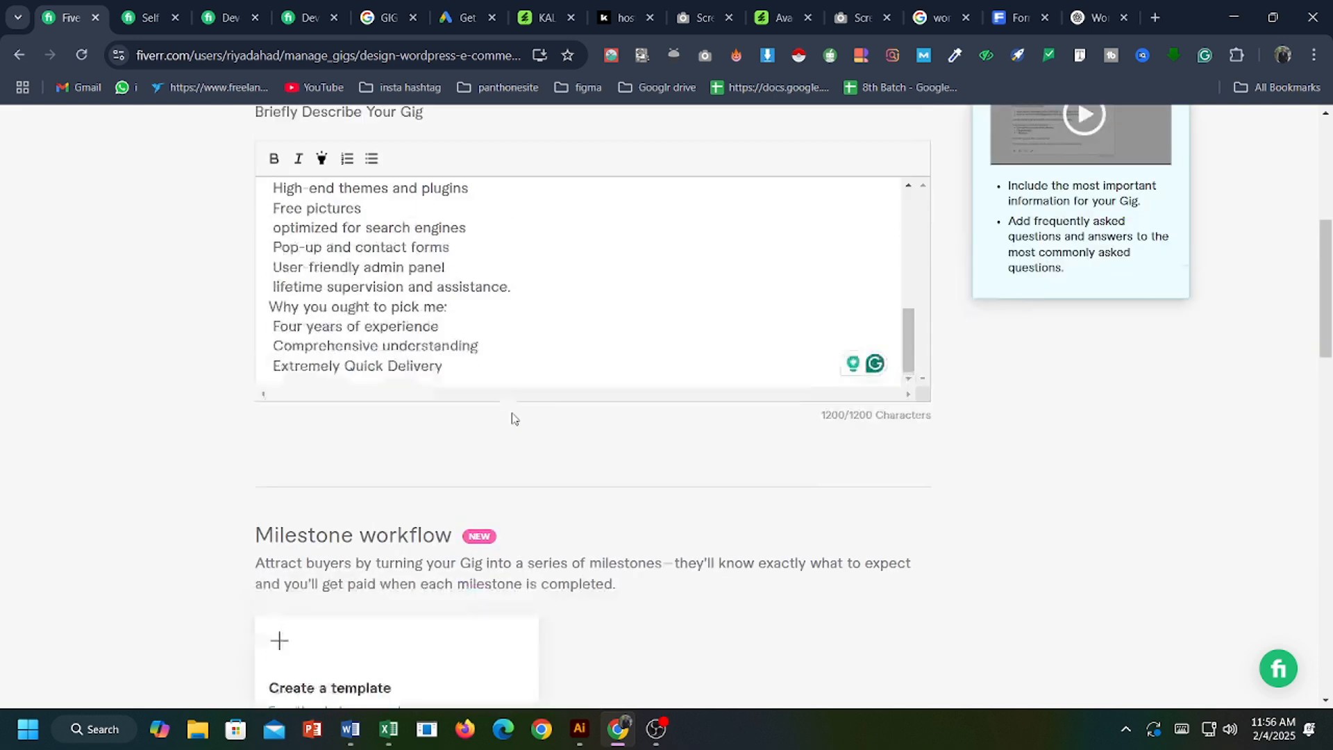
{"action": "left_click_drag", "start_coordinate": [463, 462], "coordinate": [258, 462]}
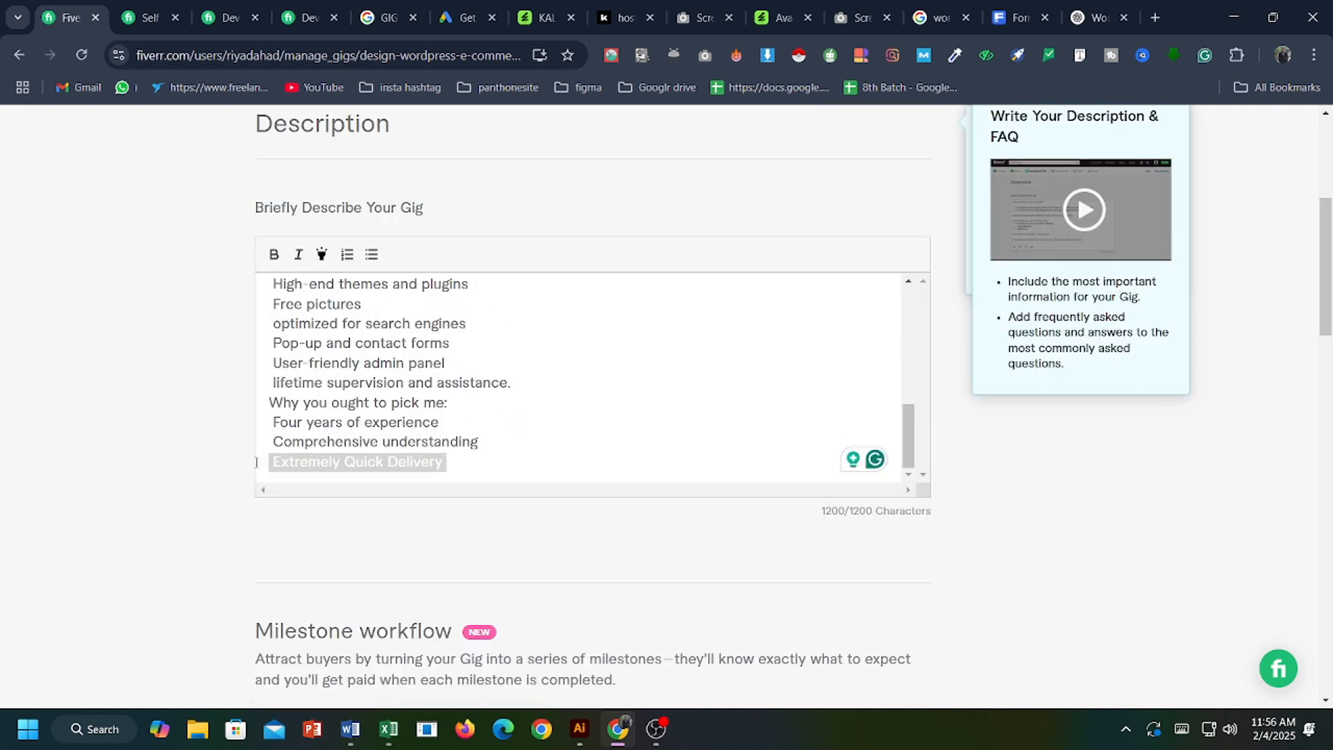
{"action": "key", "text": "BackSpace"}
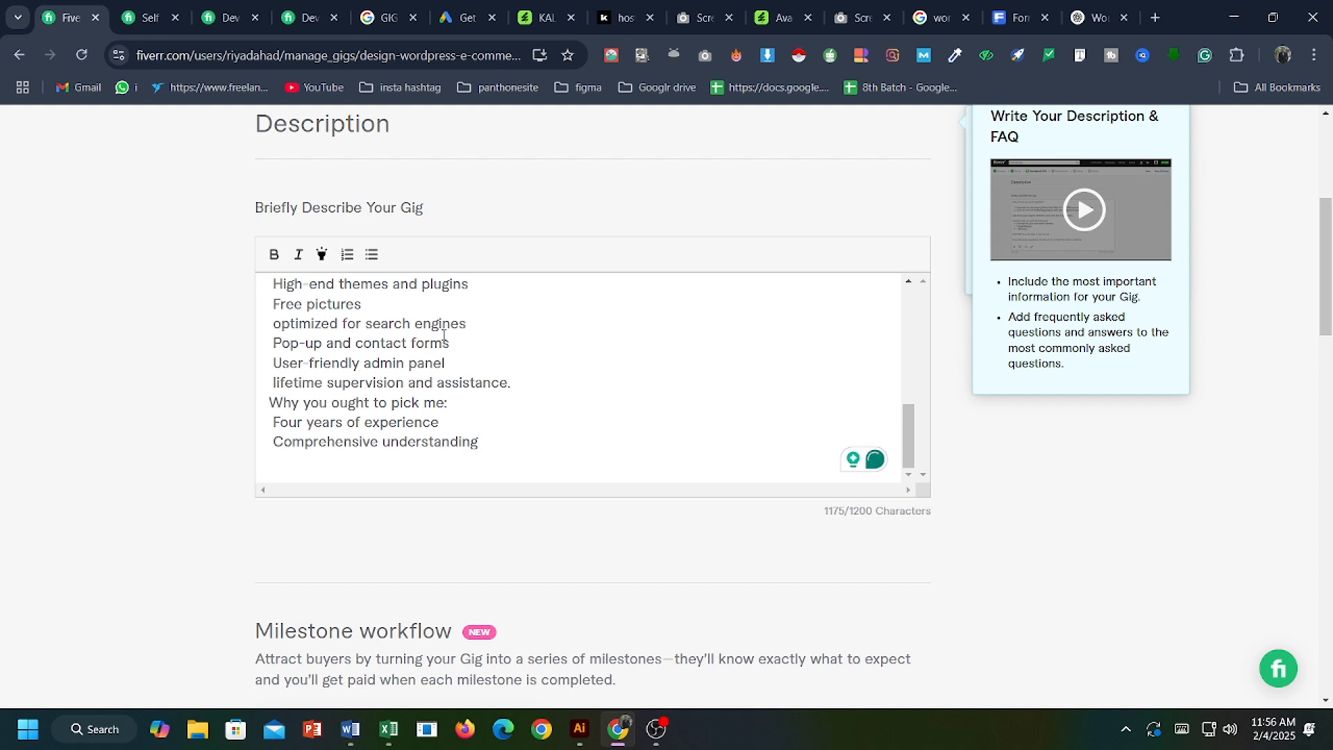
Delete the lines "Completely Reactive", "Mobile-friendly" and "Completely safe" under the key attributes heading in the description.
{"action": "scroll", "coordinate": [380, 371], "scroll_direction": "up", "scroll_amount": 1}
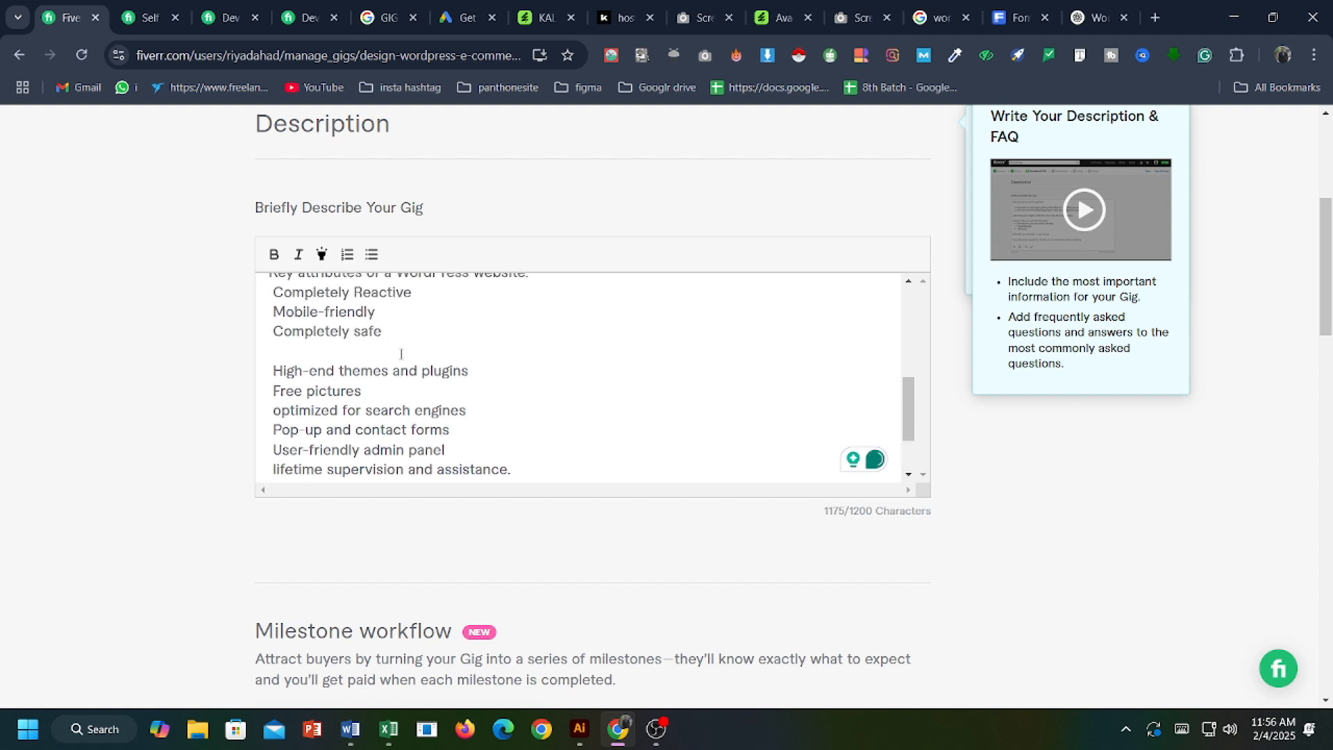
{"action": "scroll", "coordinate": [352, 363], "scroll_direction": "up", "scroll_amount": 2}
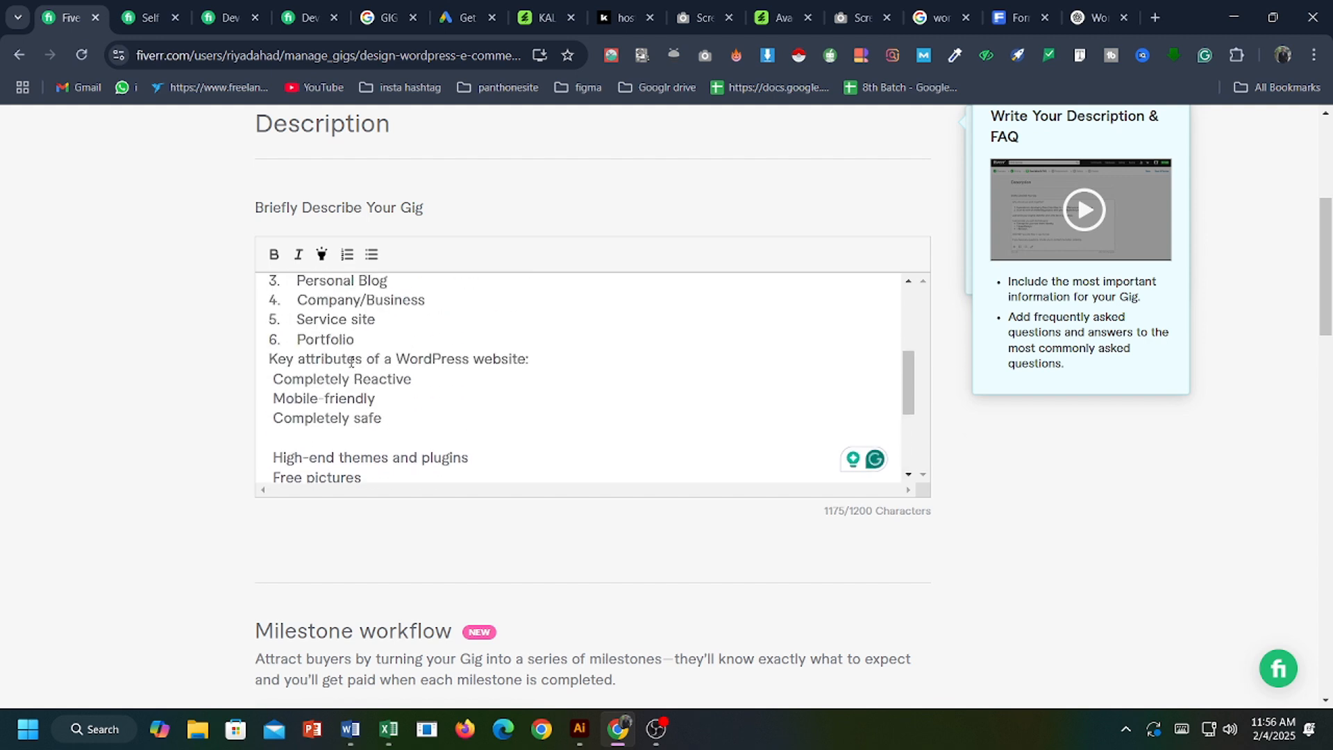
{"action": "scroll", "coordinate": [322, 371], "scroll_direction": "down", "scroll_amount": 1}
{"action": "left_click_drag", "start_coordinate": [395, 420], "coordinate": [274, 387]}
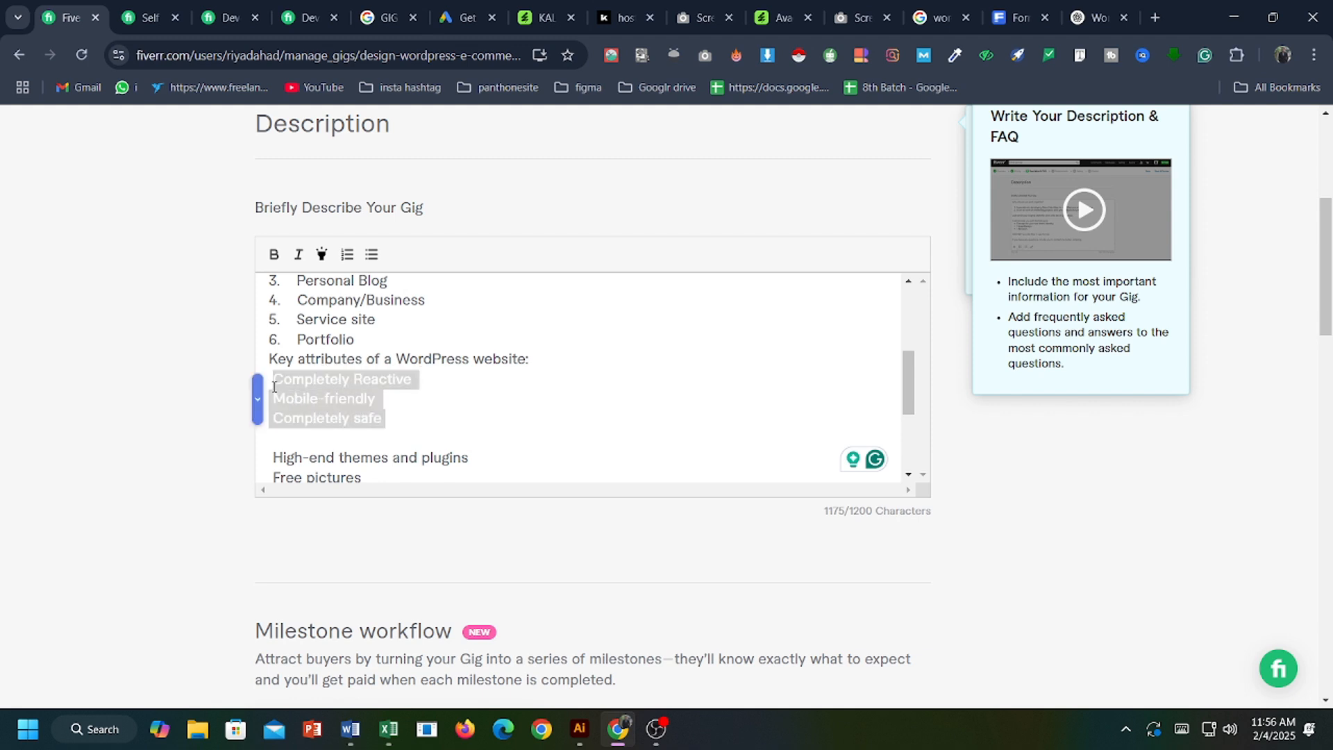
{"action": "key", "text": "BackSpace"}
{"action": "left_click_drag", "start_coordinate": [540, 357], "coordinate": [272, 364]}
{"action": "left_click", "coordinate": [344, 387]}
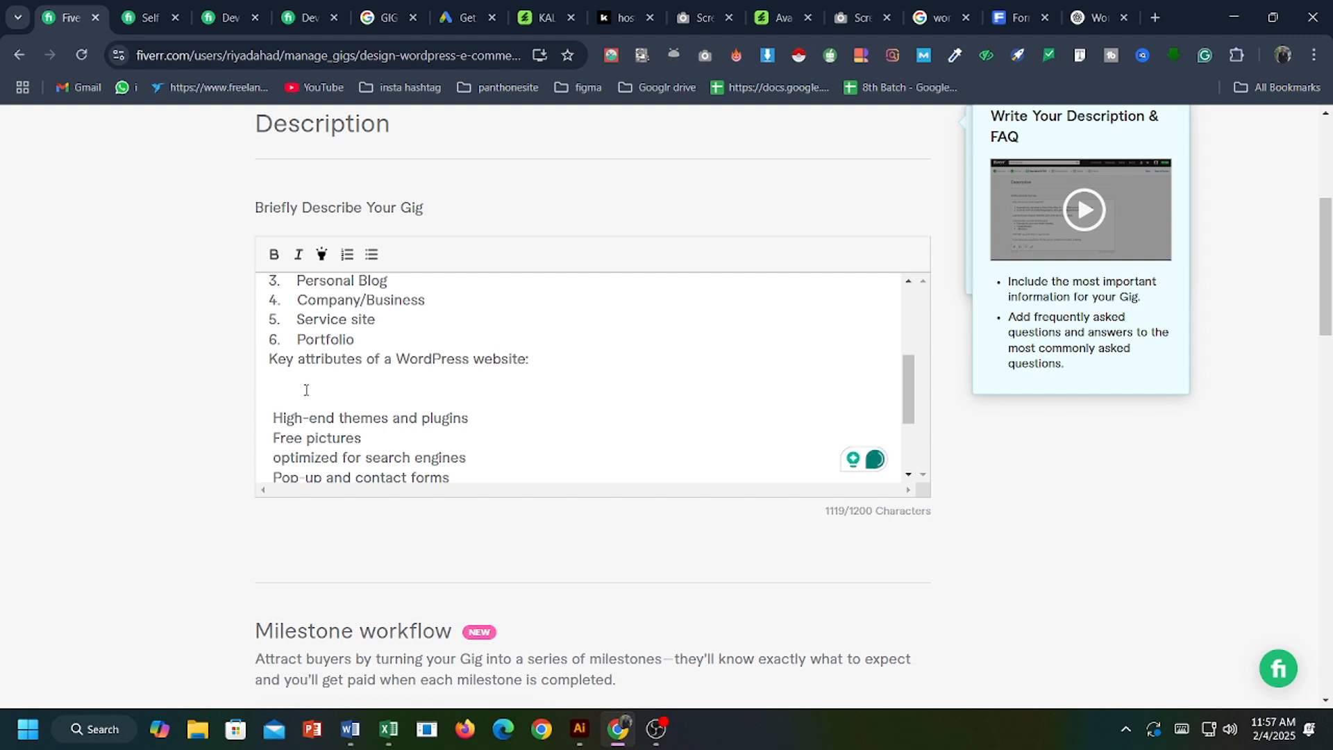
Remove the empty lines below the heading "Key attributes of a WordPress website:" and insert a blank line above it.
{"action": "key", "text": "BackSpace"}
{"action": "key", "text": "BackSpace"}
{"action": "left_click", "coordinate": [414, 347]}
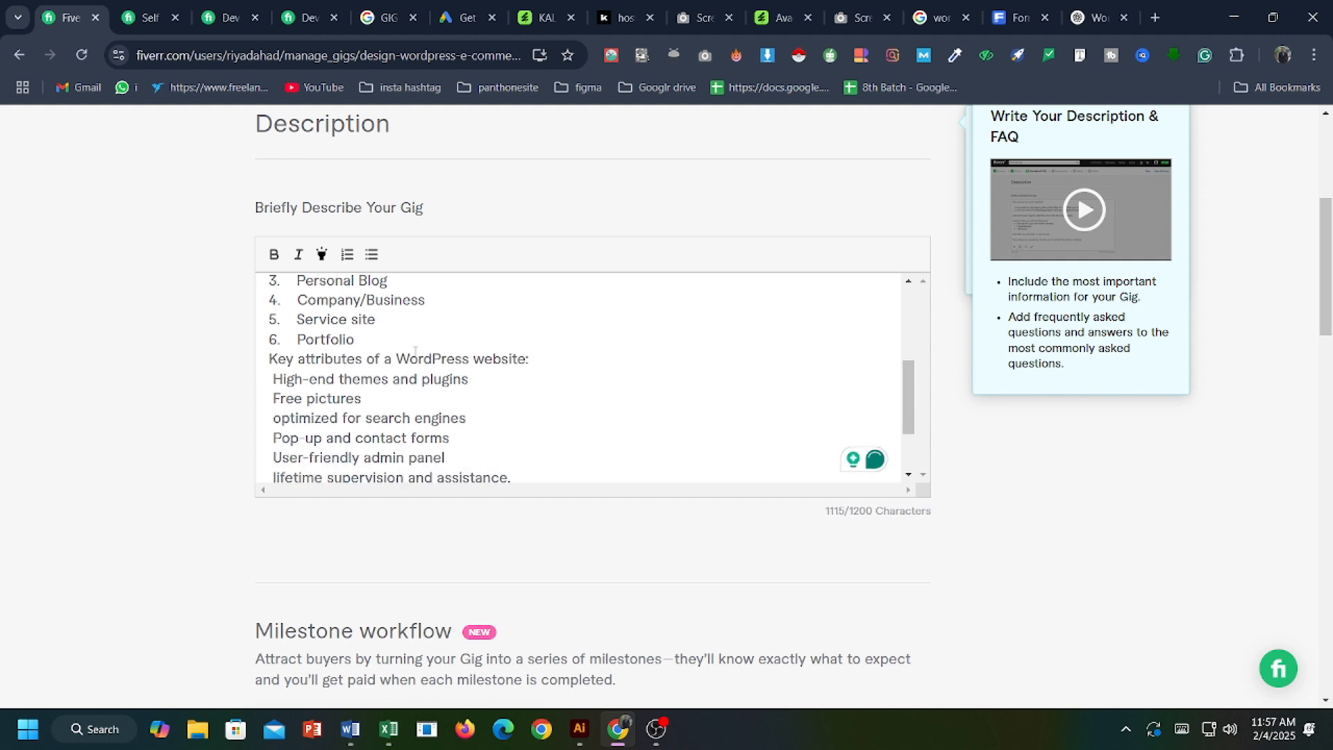
{"action": "key", "text": "Return"}
Highlight the heading "Key attributes of a WordPress website:" in the gig description.
{"action": "left_click_drag", "start_coordinate": [552, 378], "coordinate": [269, 380]}
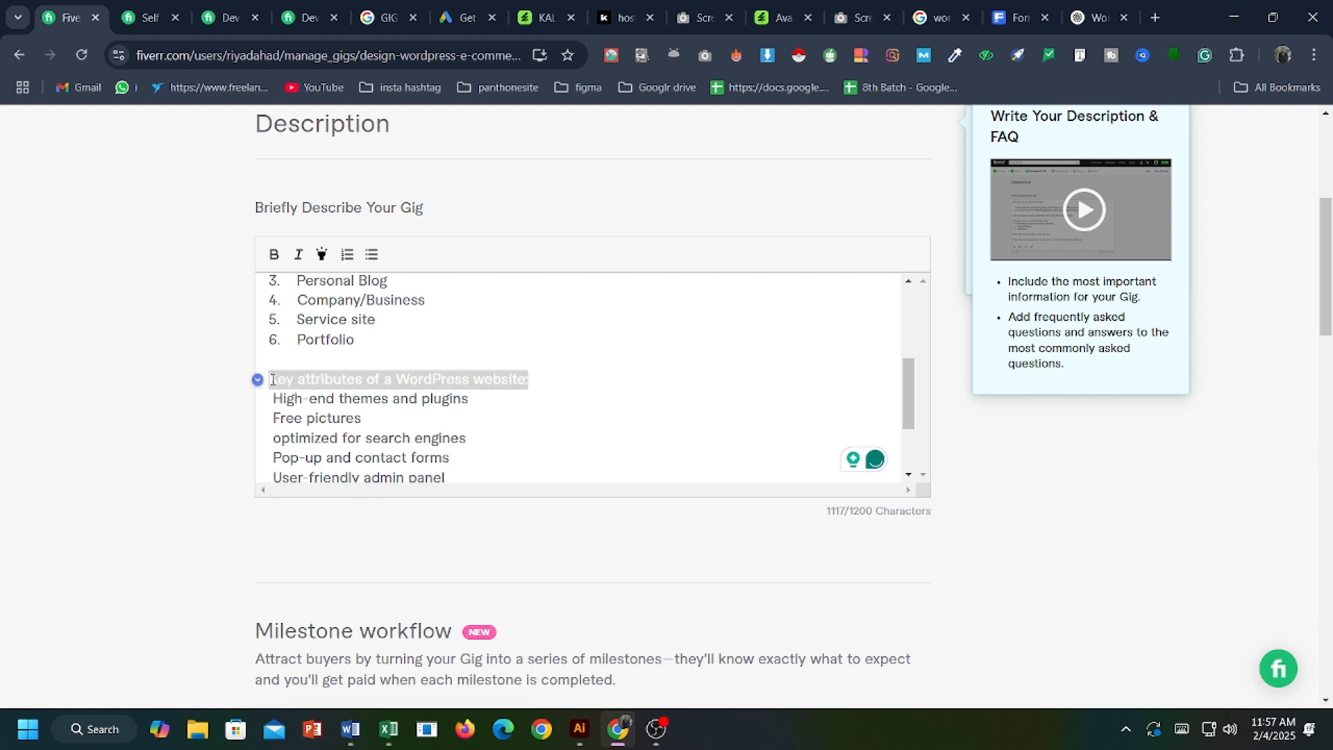
{"action": "left_click", "coordinate": [320, 256]}
{"action": "left_click", "coordinate": [591, 374]}
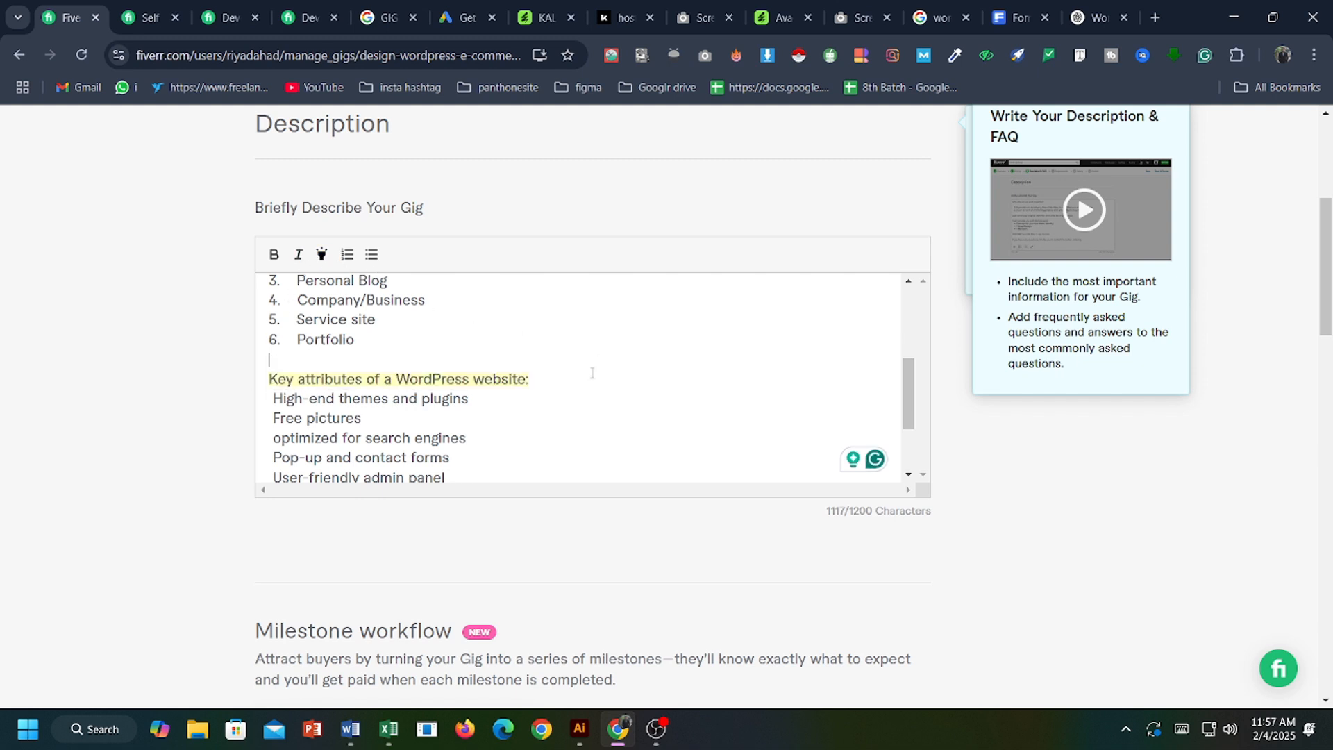
Remove the number and spacing in front of the line "What kind of WordPress website do I create?".
{"action": "scroll", "coordinate": [429, 401], "scroll_direction": "down", "scroll_amount": 1}
{"action": "scroll", "coordinate": [428, 402], "scroll_direction": "up", "scroll_amount": 5}
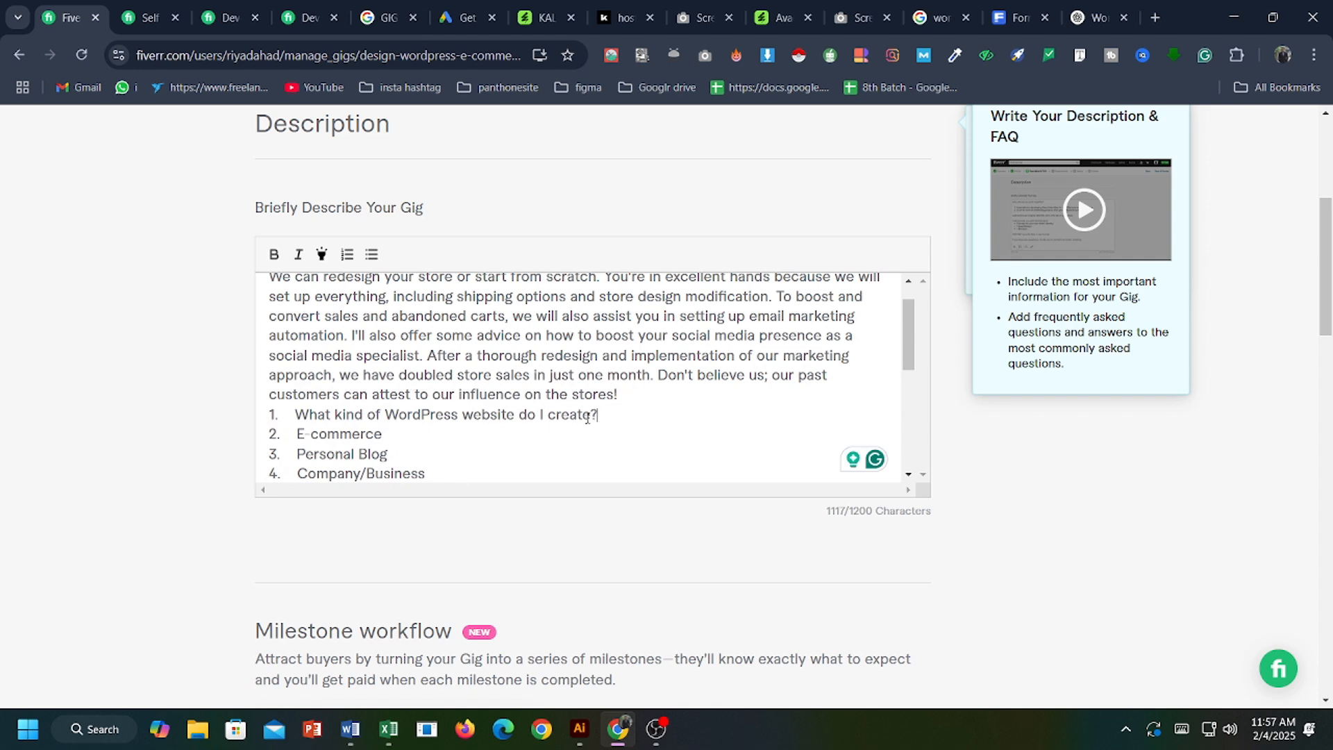
{"action": "left_click_drag", "start_coordinate": [592, 416], "coordinate": [294, 417]}
{"action": "left_click", "coordinate": [294, 415]}
{"action": "key", "text": "BackSpace"}
{"action": "key", "text": "BackSpace"}
{"action": "key", "text": "BackSpace"}
{"action": "key", "text": "BackSpace"}
{"action": "key", "text": "BackSpace"}
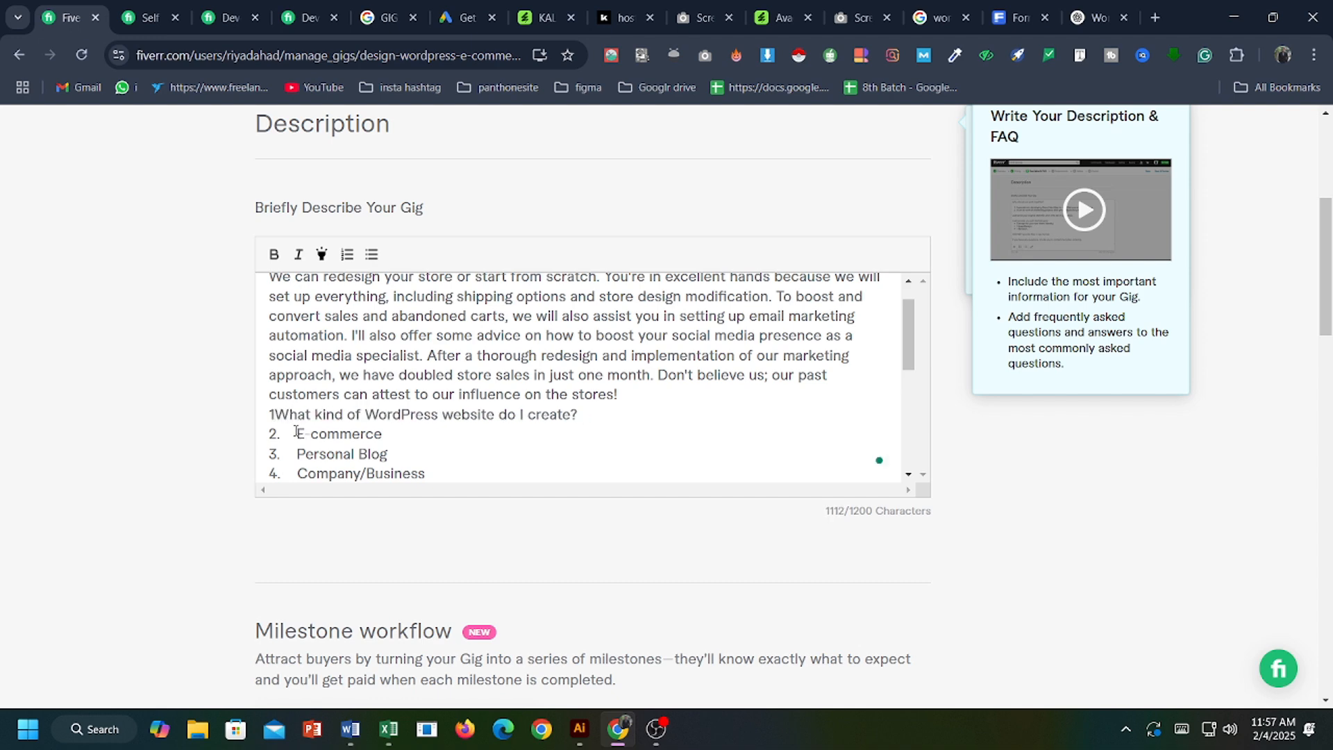
{"action": "key", "text": "BackSpace"}
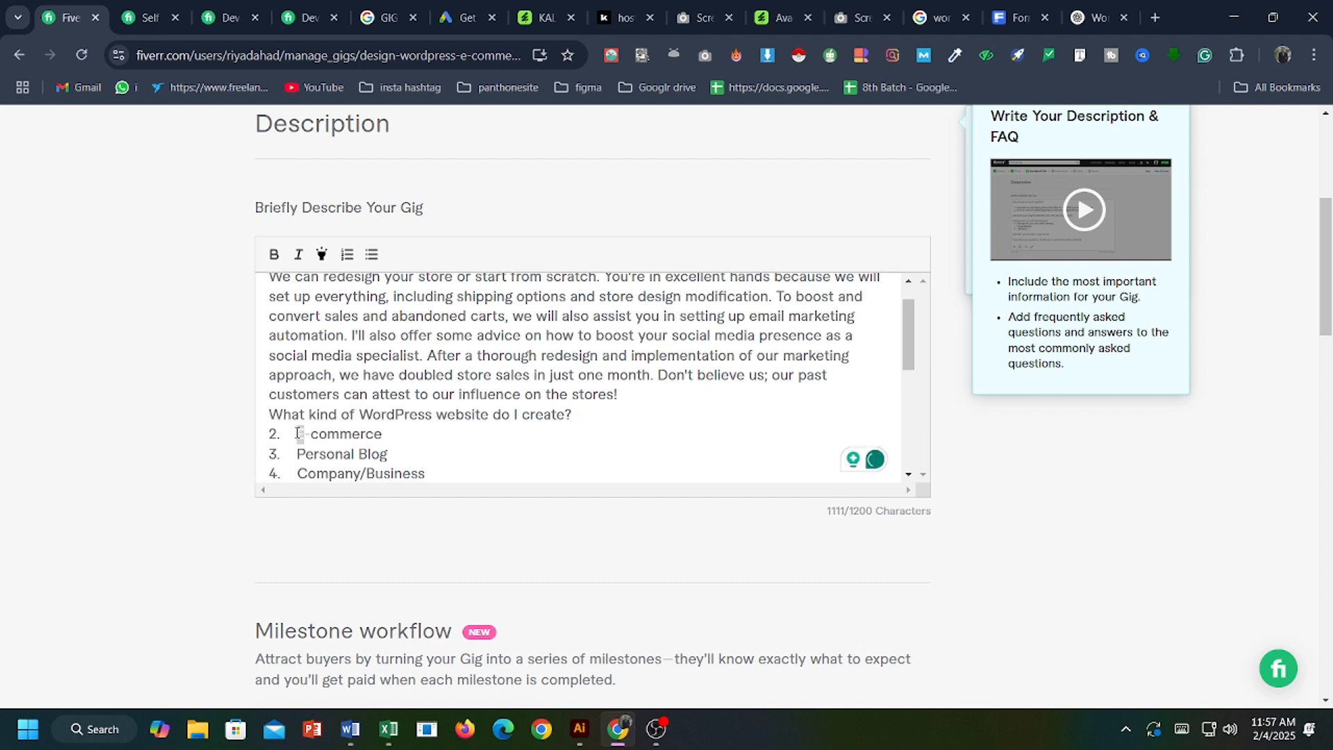
Remove the typed numbers in front of "E-commerce" and "Personal Blog" in the gig description.
{"action": "left_click_drag", "start_coordinate": [300, 434], "coordinate": [268, 453]}
{"action": "left_click", "coordinate": [294, 434]}
{"action": "key", "text": "BackSpace"}
{"action": "key", "text": "BackSpace"}
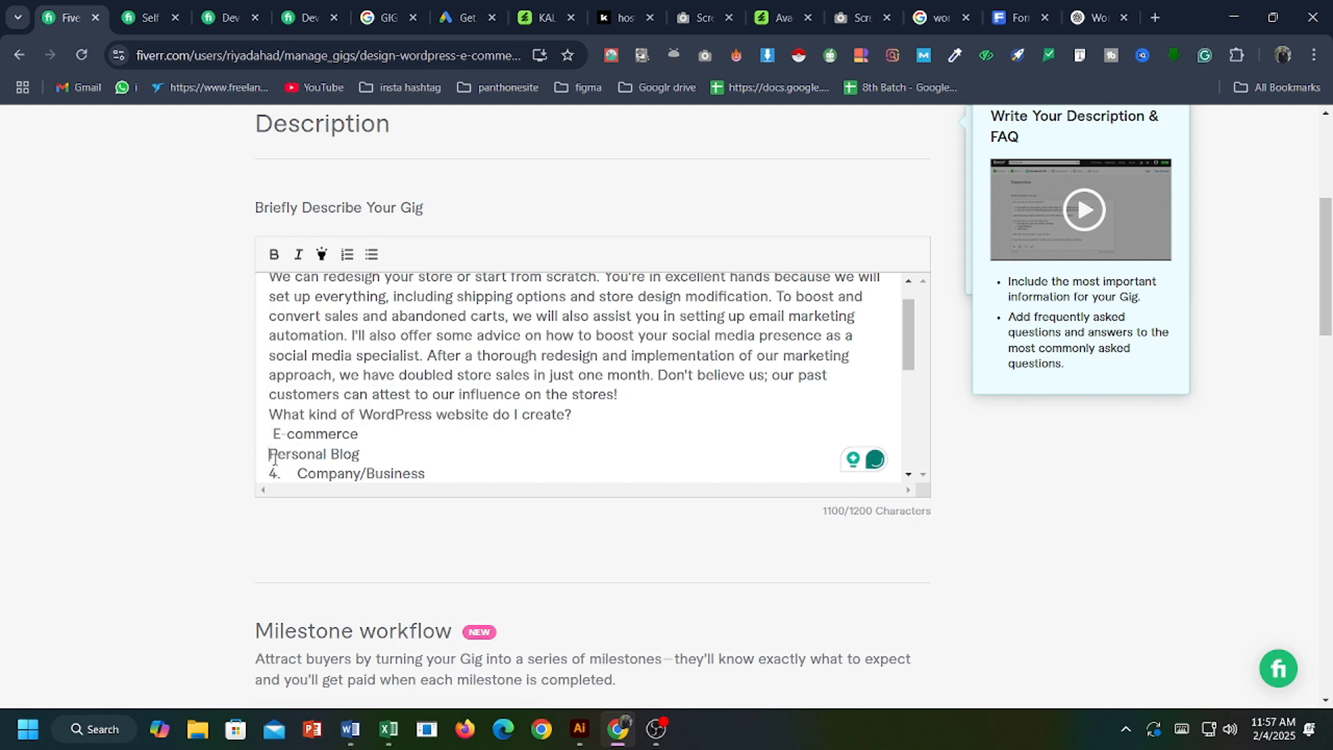
Remove the typed numbers and leading spaces in front of "Company/Business", "Service site" and "Portfolio".
{"action": "left_click_drag", "start_coordinate": [297, 473], "coordinate": [286, 326]}
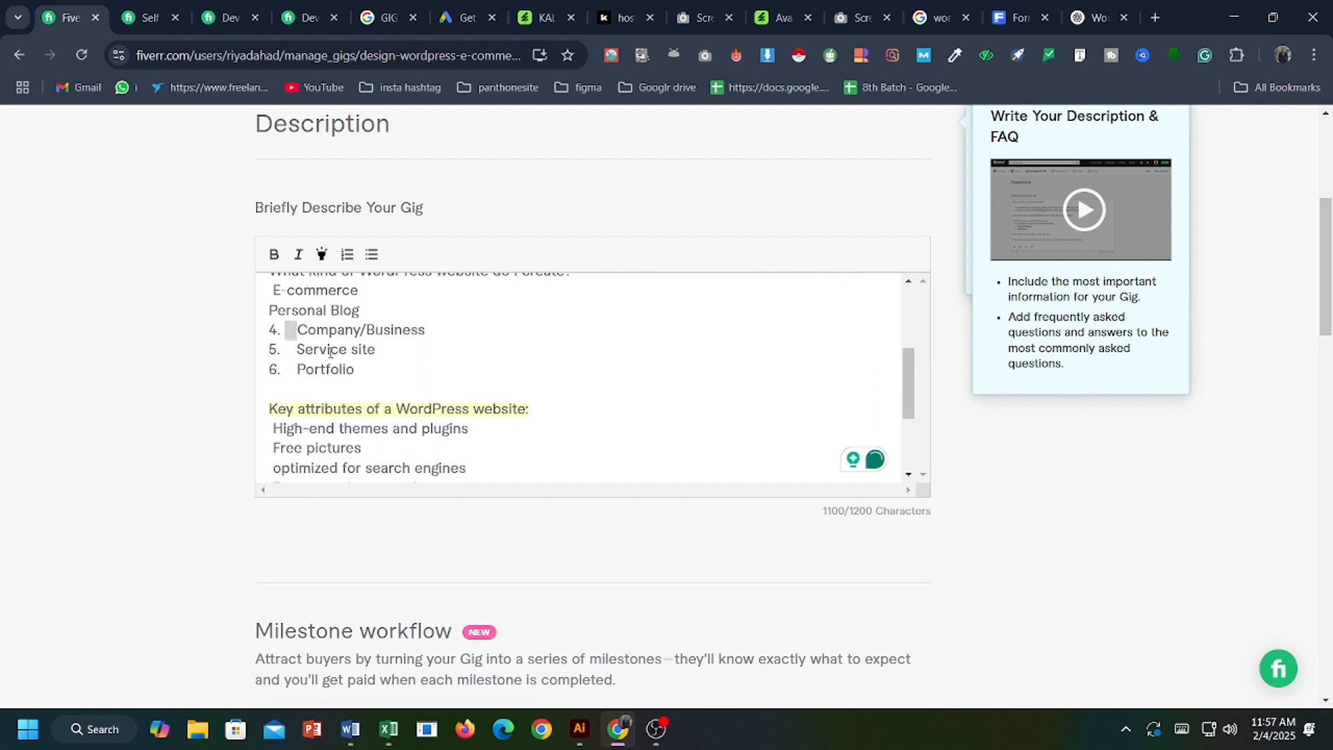
{"action": "left_click", "coordinate": [292, 330]}
{"action": "key", "text": "BackSpace"}
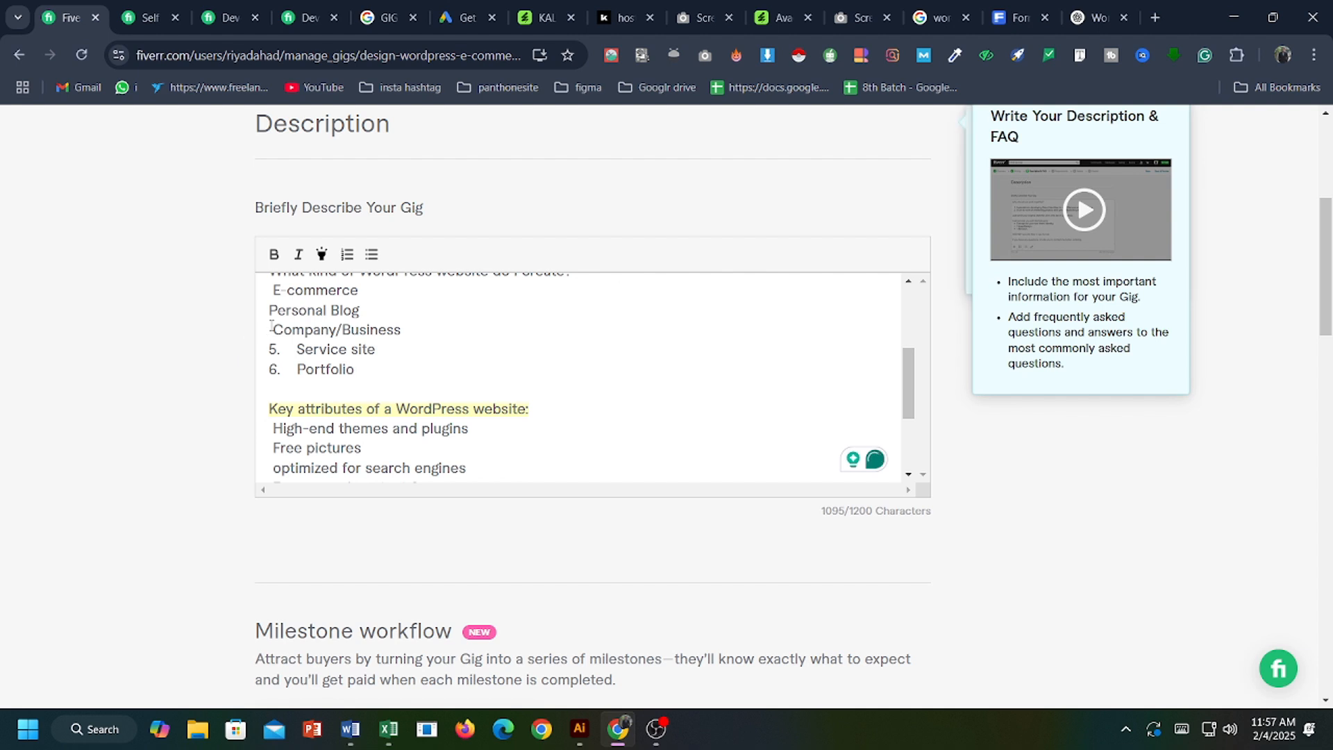
{"action": "left_click", "coordinate": [272, 329]}
{"action": "key", "text": "BackSpace"}
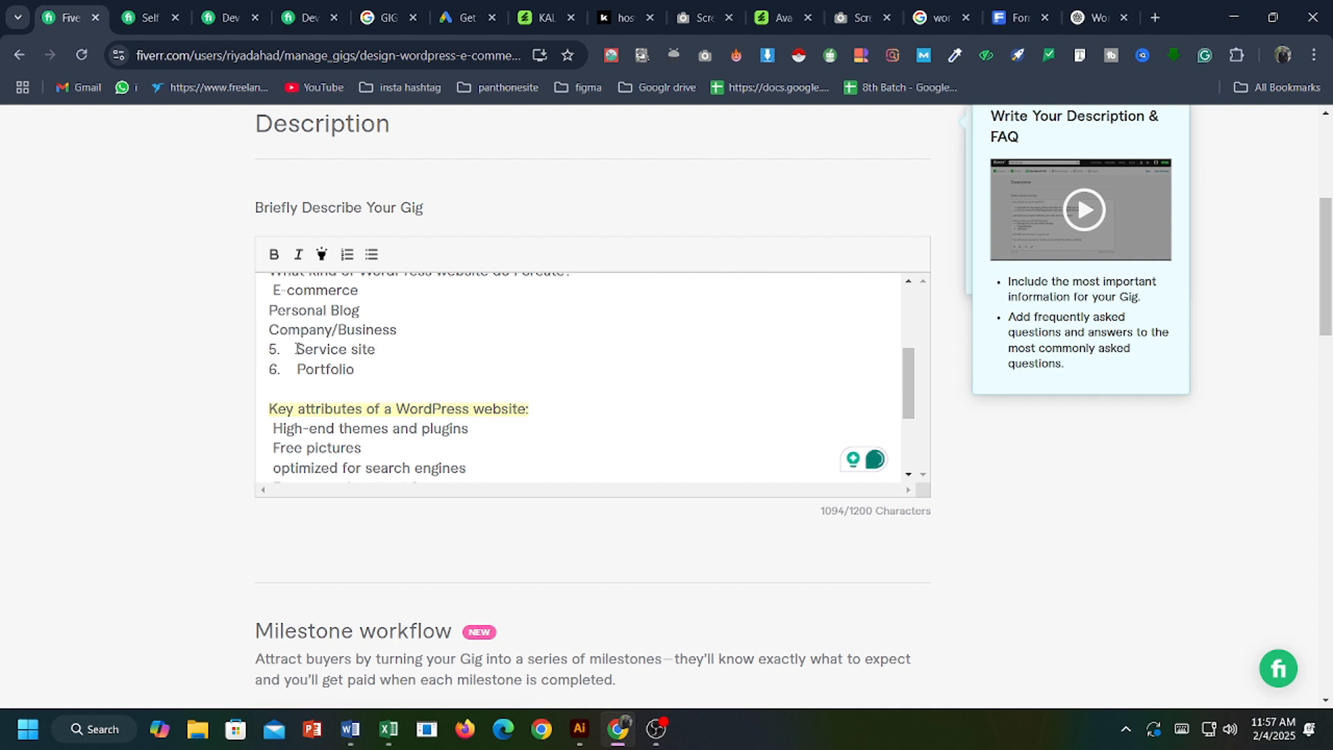
{"action": "left_click_drag", "start_coordinate": [296, 349], "coordinate": [247, 382]}
{"action": "key", "text": "BackSpace"}
{"action": "key", "text": "BackSpace"}
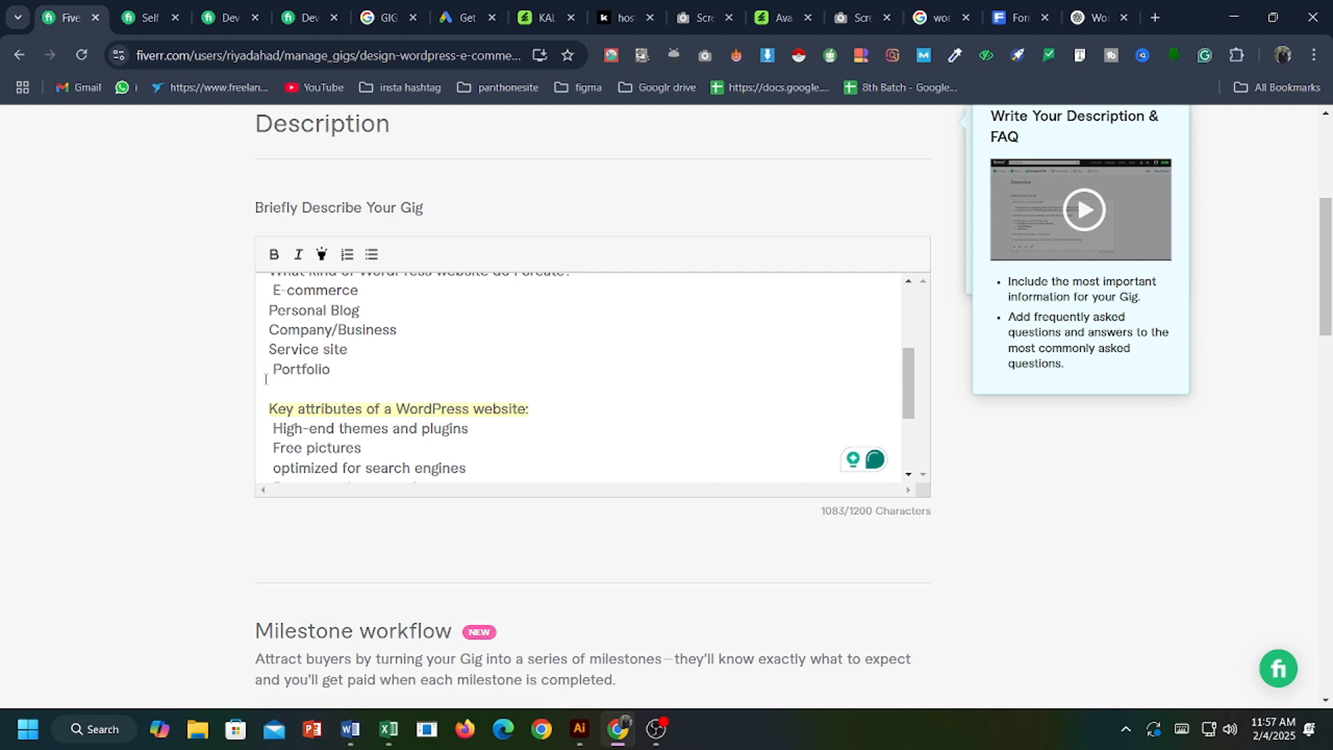
{"action": "key", "text": "BackSpace"}
Insert a blank line above "What kind of WordPress website do I create?" and highlight that heading.
{"action": "scroll", "coordinate": [353, 372], "scroll_direction": "up", "scroll_amount": 1}
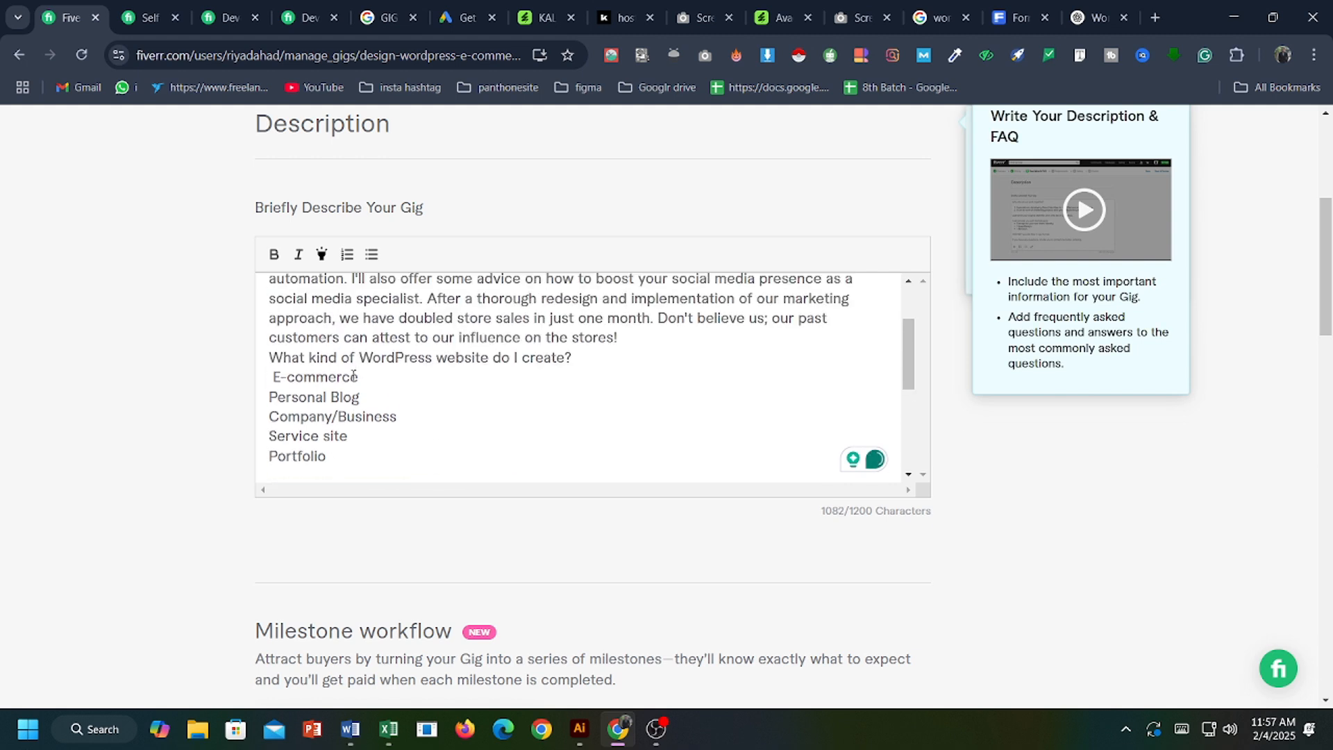
{"action": "left_click", "coordinate": [626, 347]}
{"action": "key", "text": "Return"}
{"action": "left_click_drag", "start_coordinate": [578, 378], "coordinate": [270, 389]}
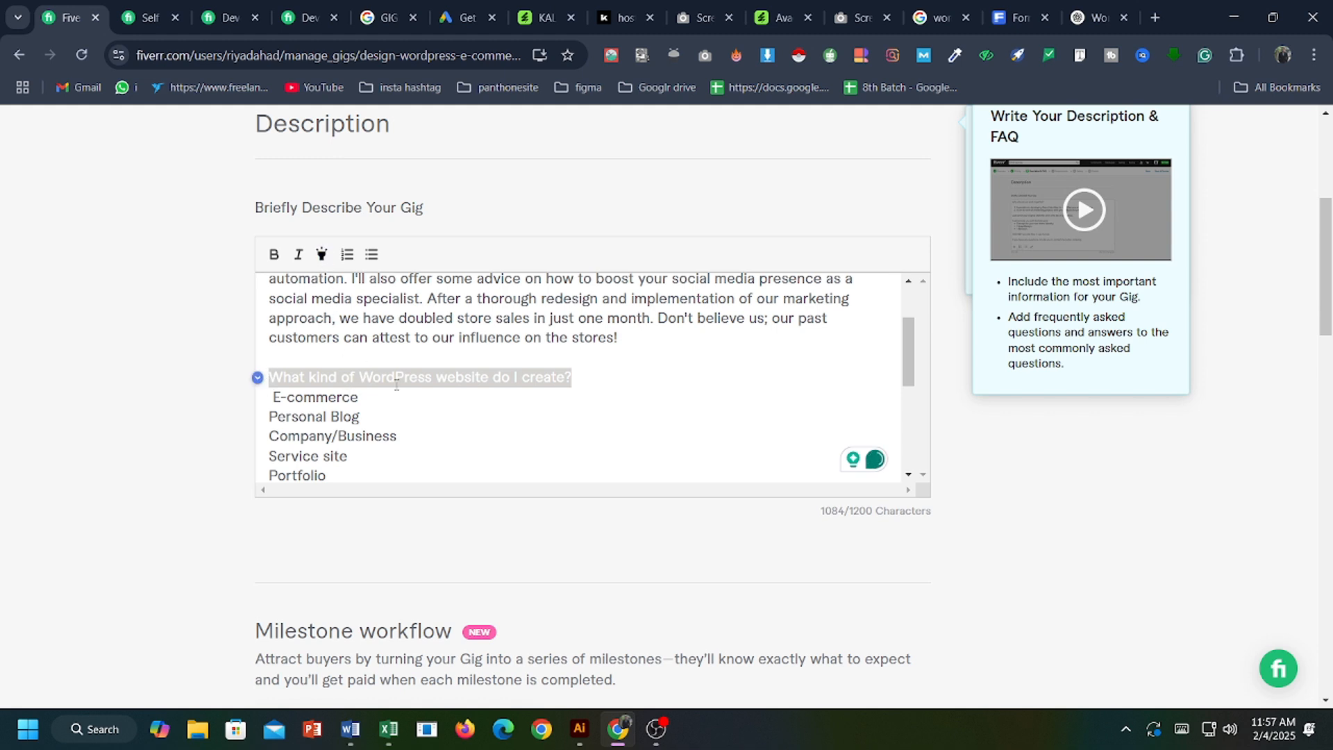
Remove the leading space before "E-commerce" and format the lines from "E-commerce" through "Portfolio" as a bulleted list.
{"action": "left_click", "coordinate": [276, 397]}
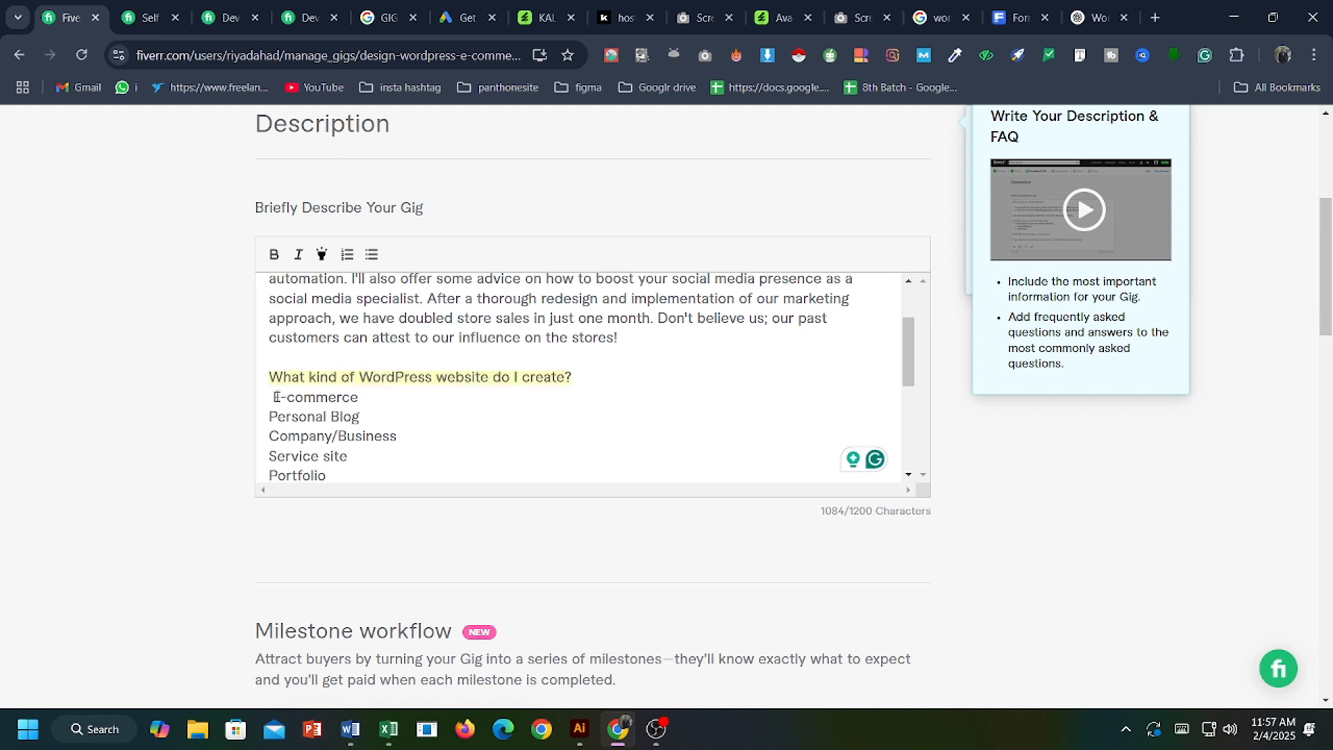
{"action": "key", "text": "BackSpace"}
{"action": "left_click_drag", "start_coordinate": [270, 397], "coordinate": [328, 366]}
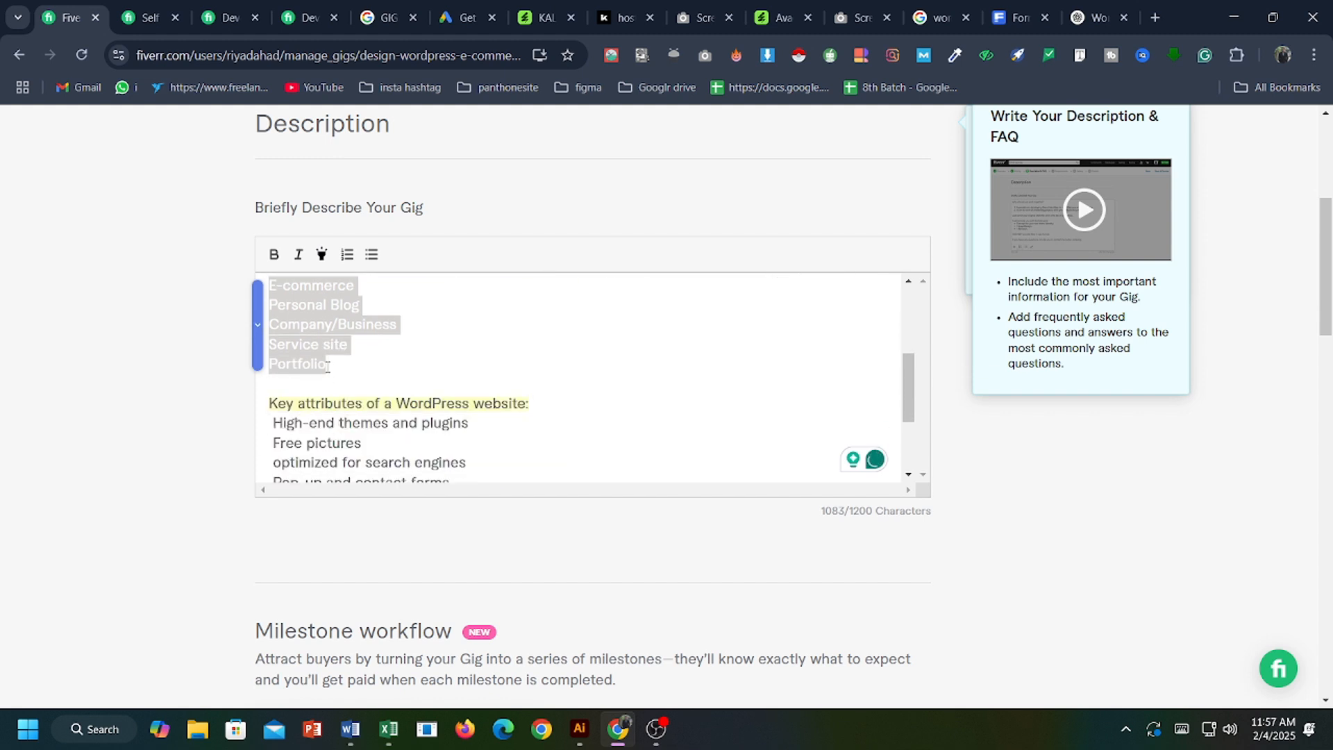
{"action": "left_click", "coordinate": [371, 254]}
{"action": "left_click", "coordinate": [520, 381]}
Format the lines from "High-end themes and plugins" through "Comprehensive understanding" as a numbered list.
{"action": "scroll", "coordinate": [320, 372], "scroll_direction": "down", "scroll_amount": 1}
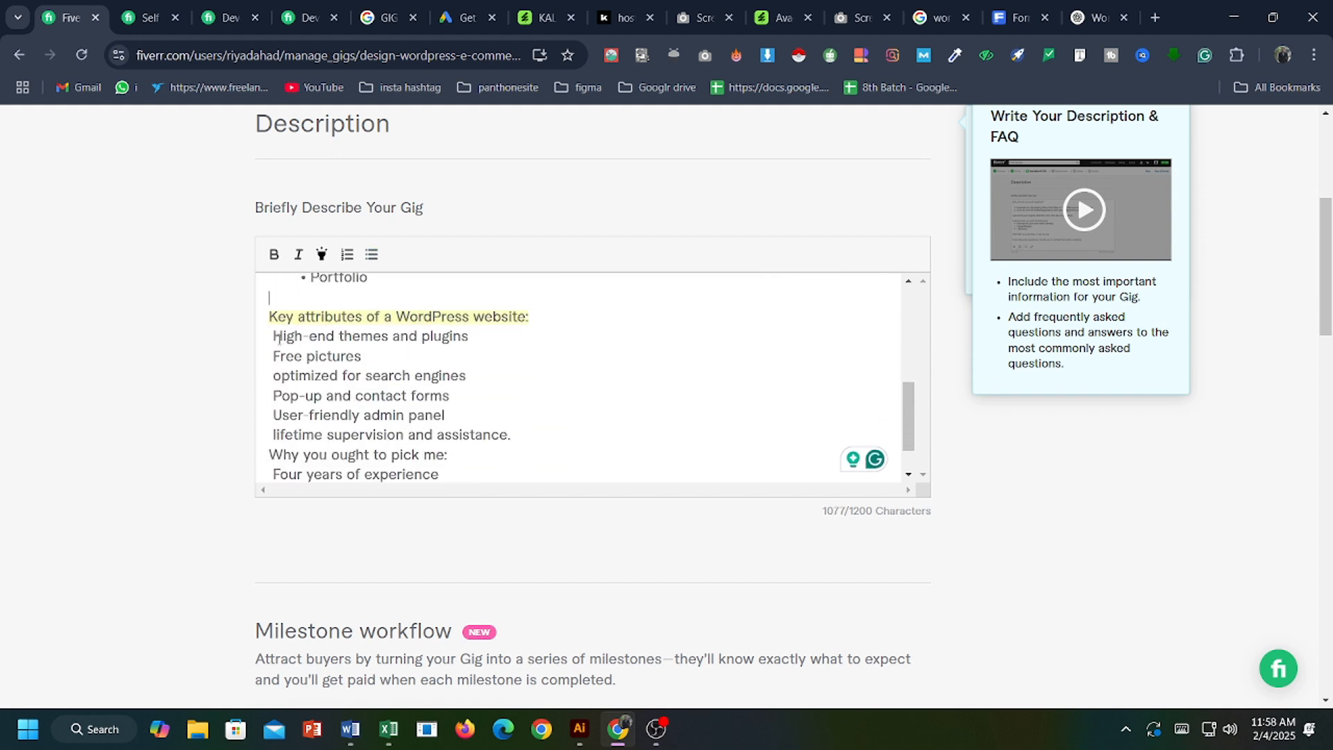
{"action": "left_click_drag", "start_coordinate": [279, 338], "coordinate": [475, 442]}
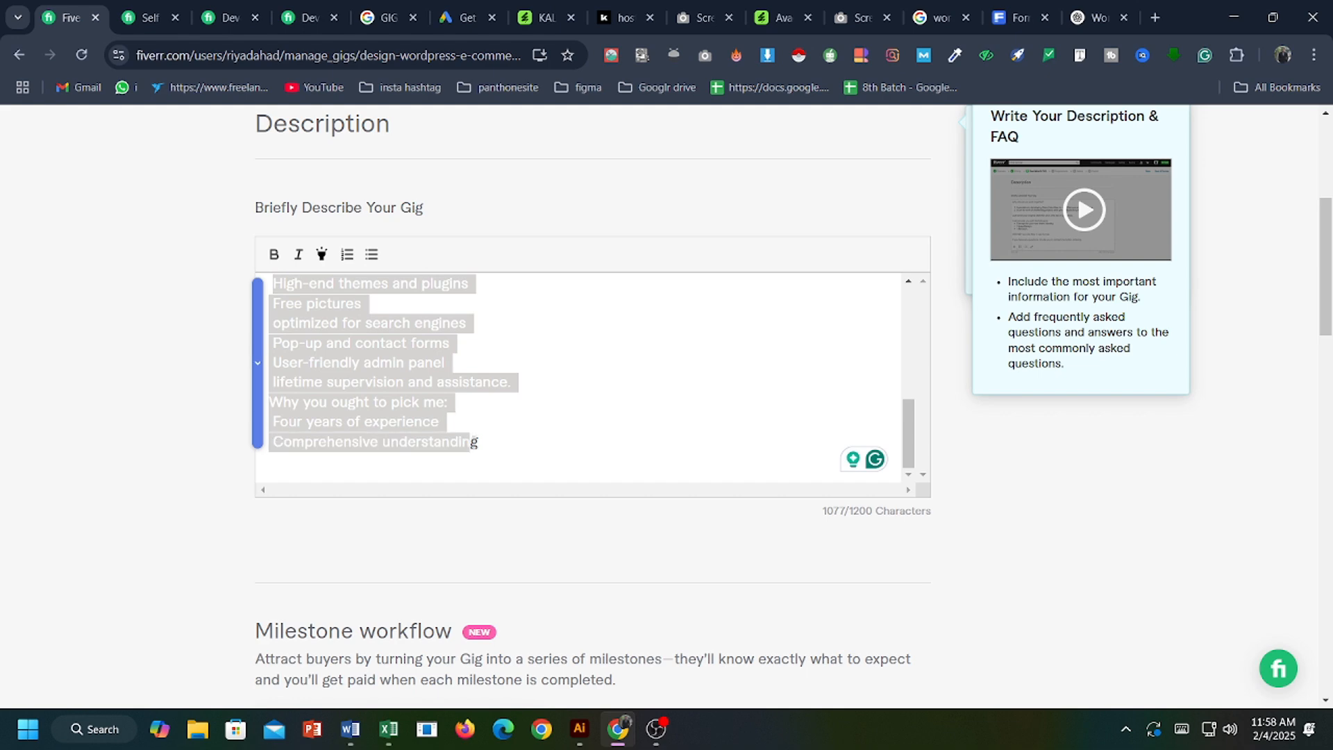
{"action": "left_click", "coordinate": [347, 254]}
Review the formatted description, and look over the Milestone workflow and Frequently Asked Questions sections of the page.
{"action": "scroll", "coordinate": [569, 372], "scroll_direction": "up", "scroll_amount": 3}
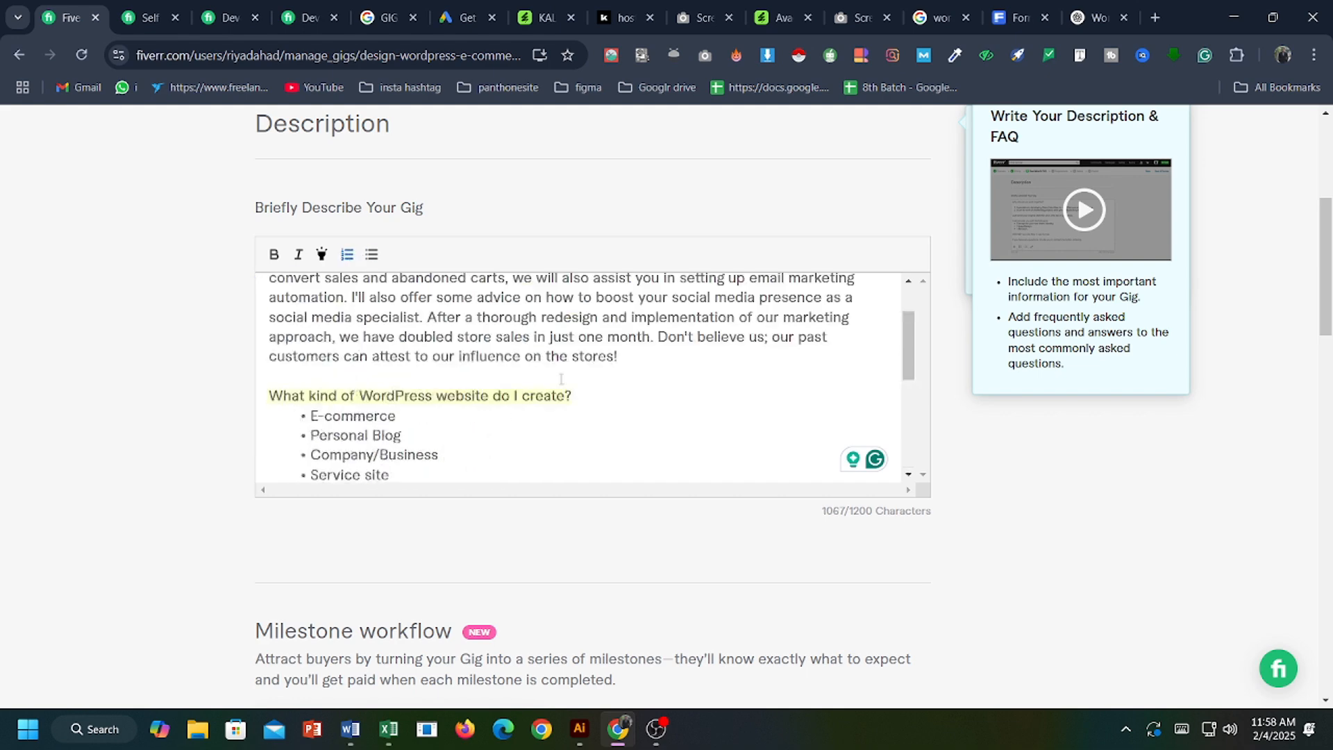
{"action": "scroll", "coordinate": [561, 378], "scroll_direction": "up", "scroll_amount": 5}
{"action": "scroll", "coordinate": [820, 422], "scroll_direction": "down", "scroll_amount": 5}
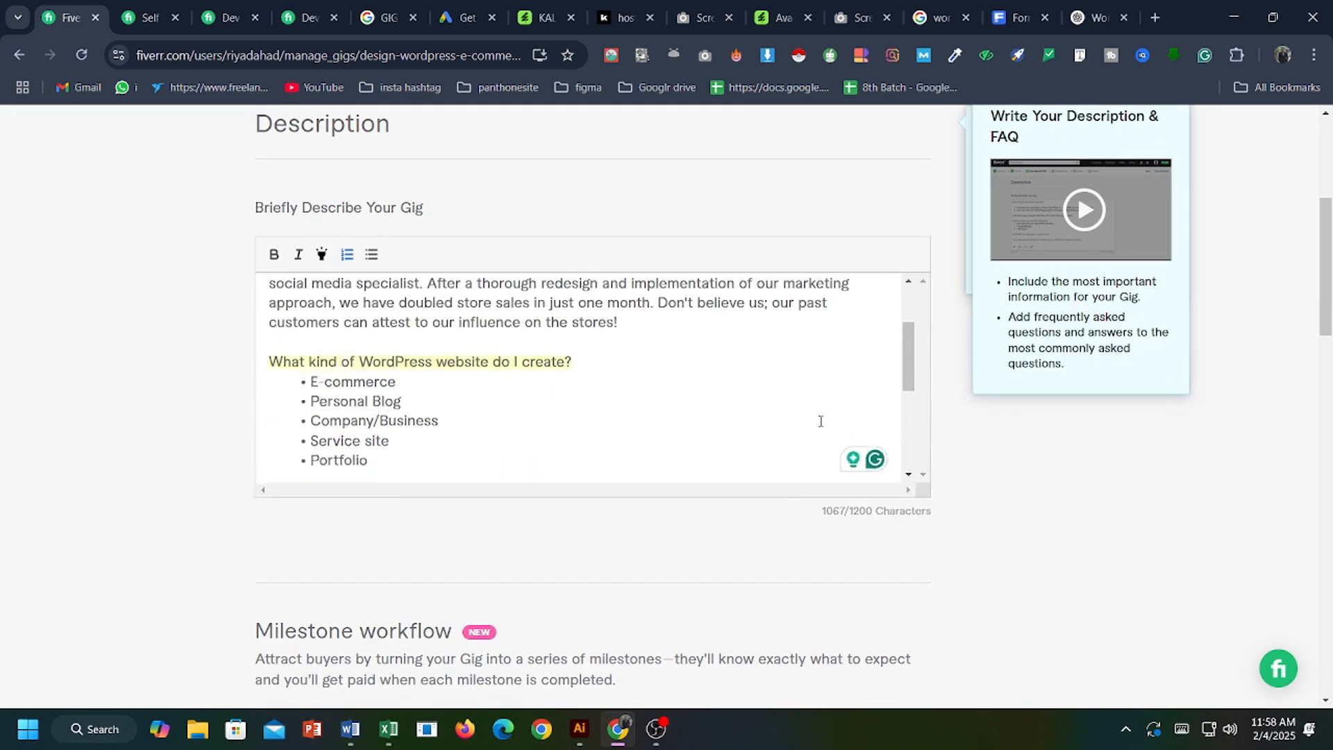
{"action": "scroll", "coordinate": [820, 422], "scroll_direction": "down", "scroll_amount": 5}
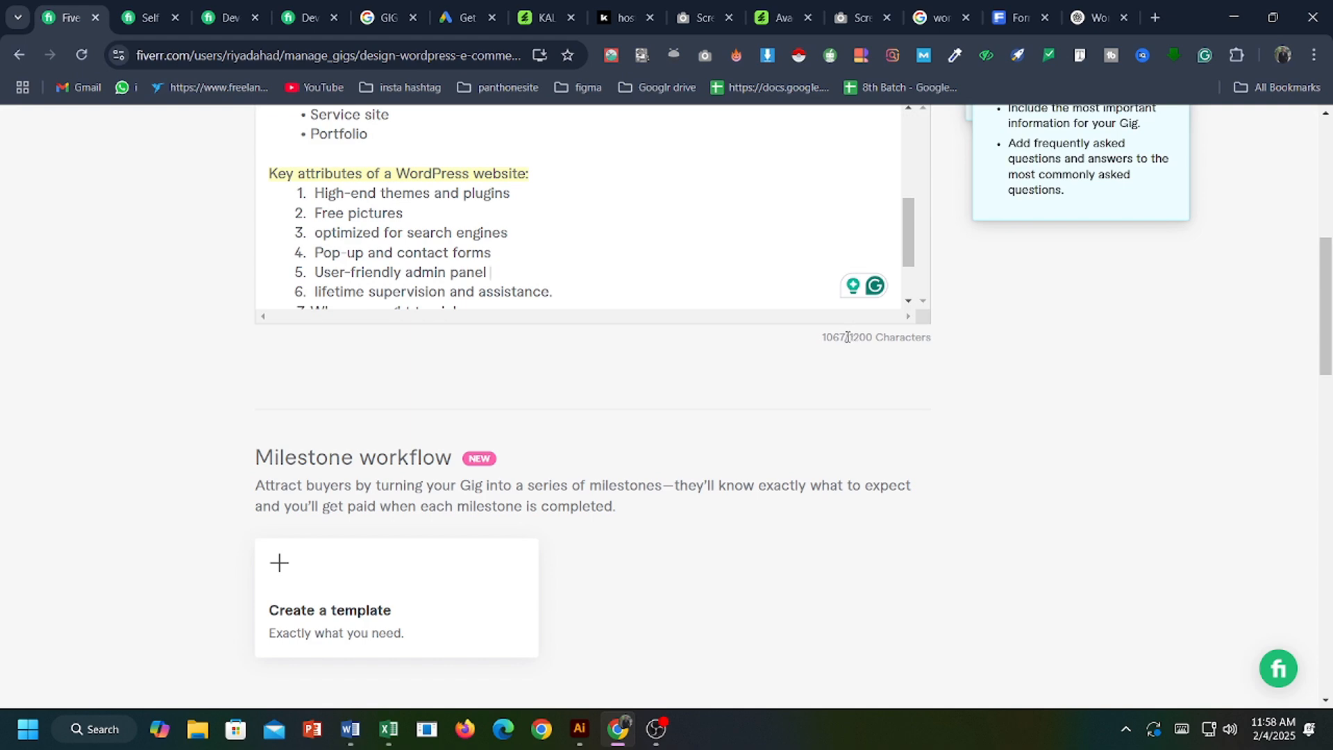
{"action": "scroll", "coordinate": [547, 424], "scroll_direction": "down", "scroll_amount": 1}
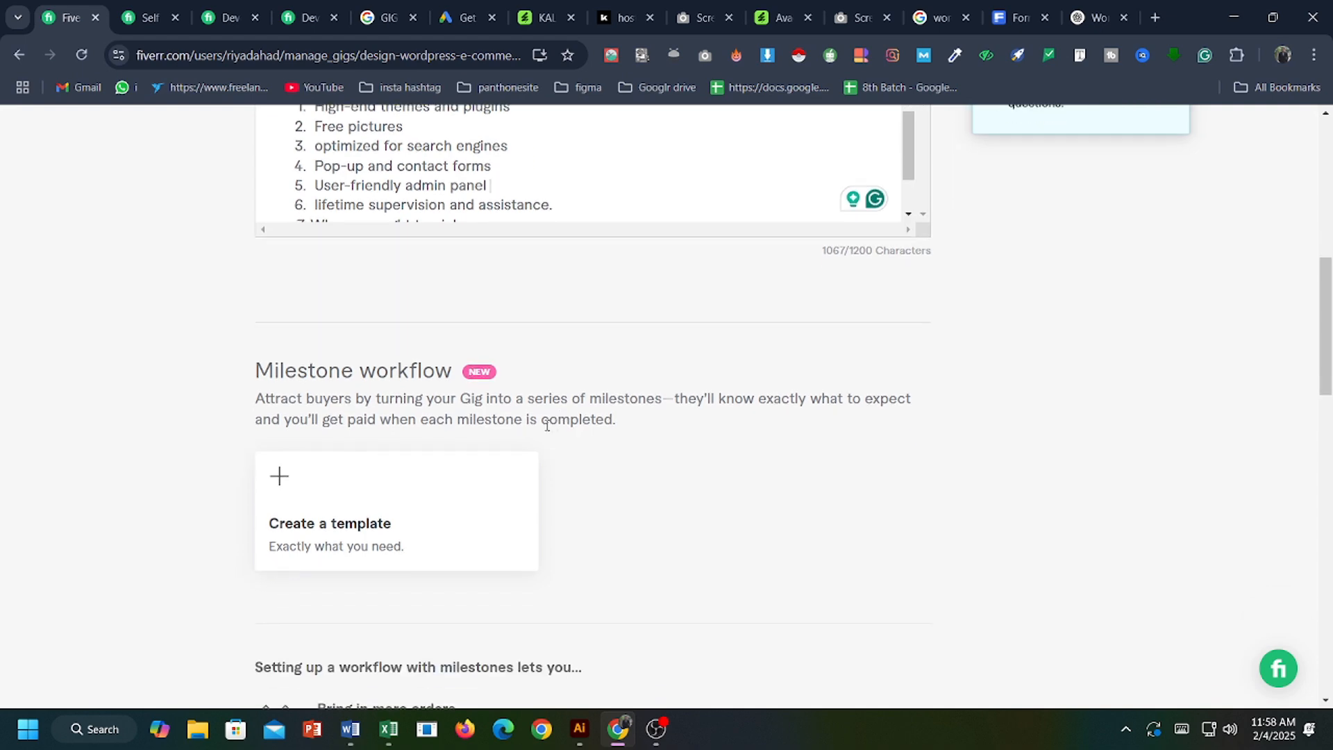
{"action": "scroll", "coordinate": [479, 419], "scroll_direction": "down", "scroll_amount": 2}
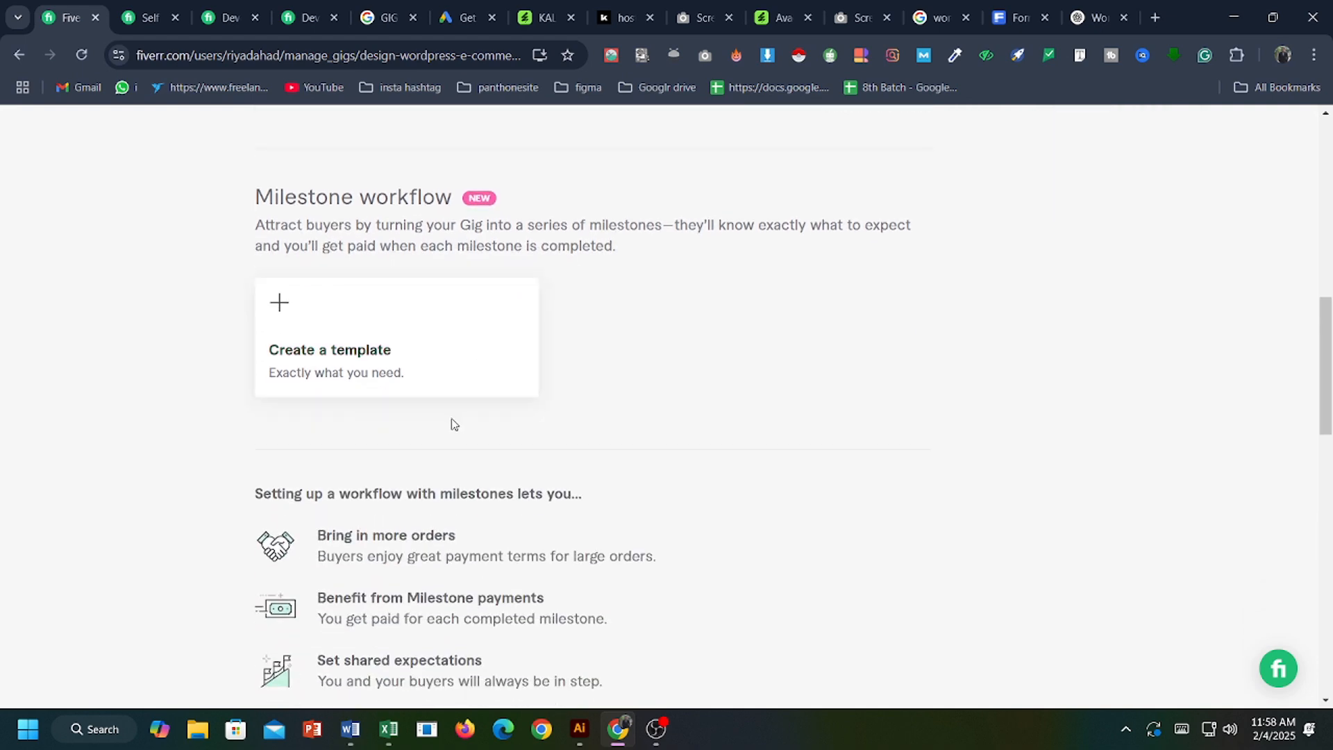
{"action": "scroll", "coordinate": [455, 423], "scroll_direction": "down", "scroll_amount": 5}
{"action": "scroll", "coordinate": [677, 456], "scroll_direction": "down", "scroll_amount": 2}
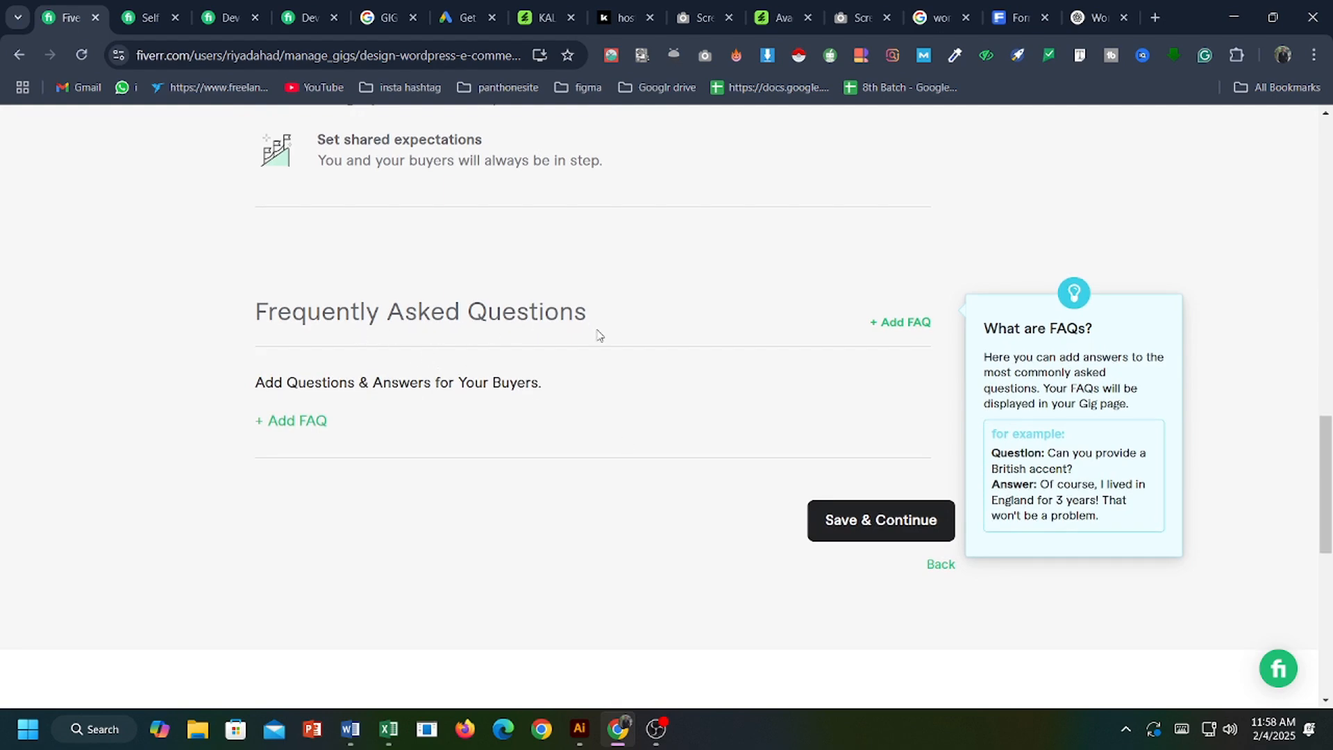
Switch to ChatGPT and send the prompt "write some faq for wordpress developer" in the existing Fiverr profile conversation.
{"action": "left_click", "coordinate": [1100, 18]}
{"action": "left_click", "coordinate": [1133, 350]}
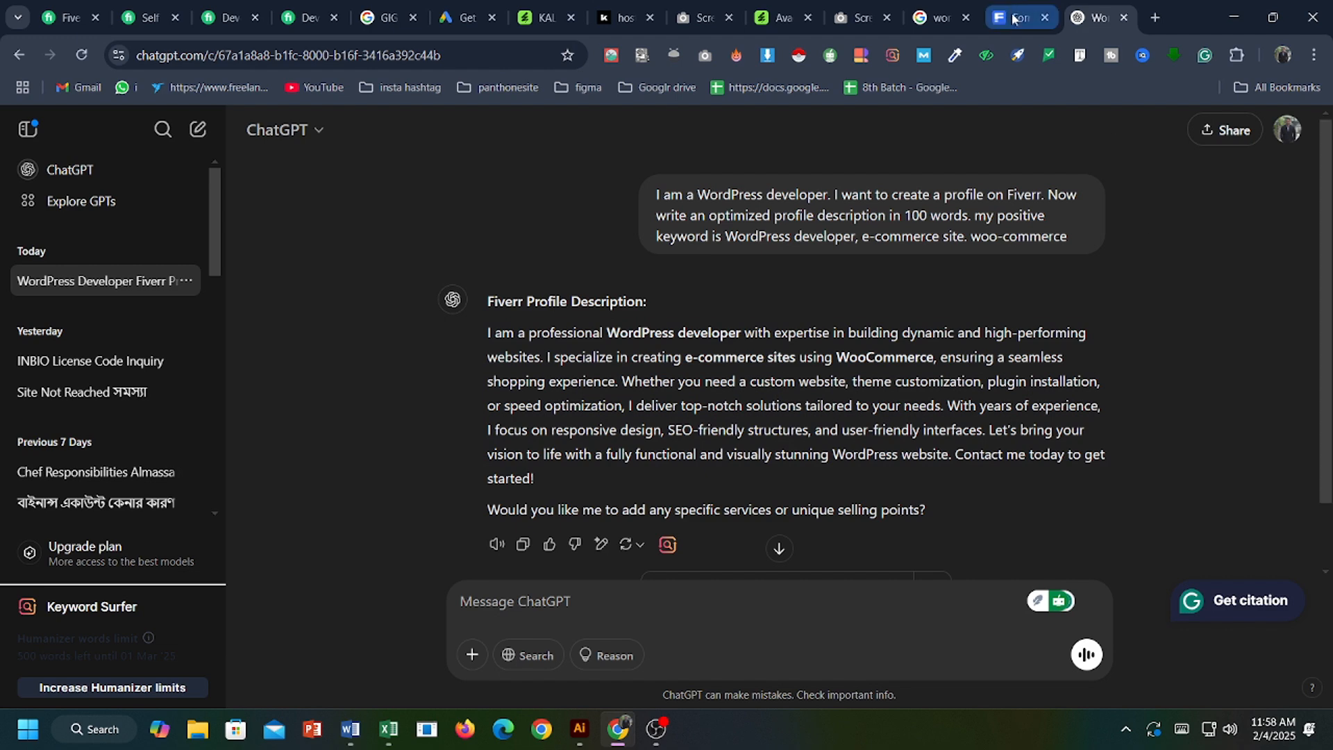
{"action": "left_click", "coordinate": [70, 18]}
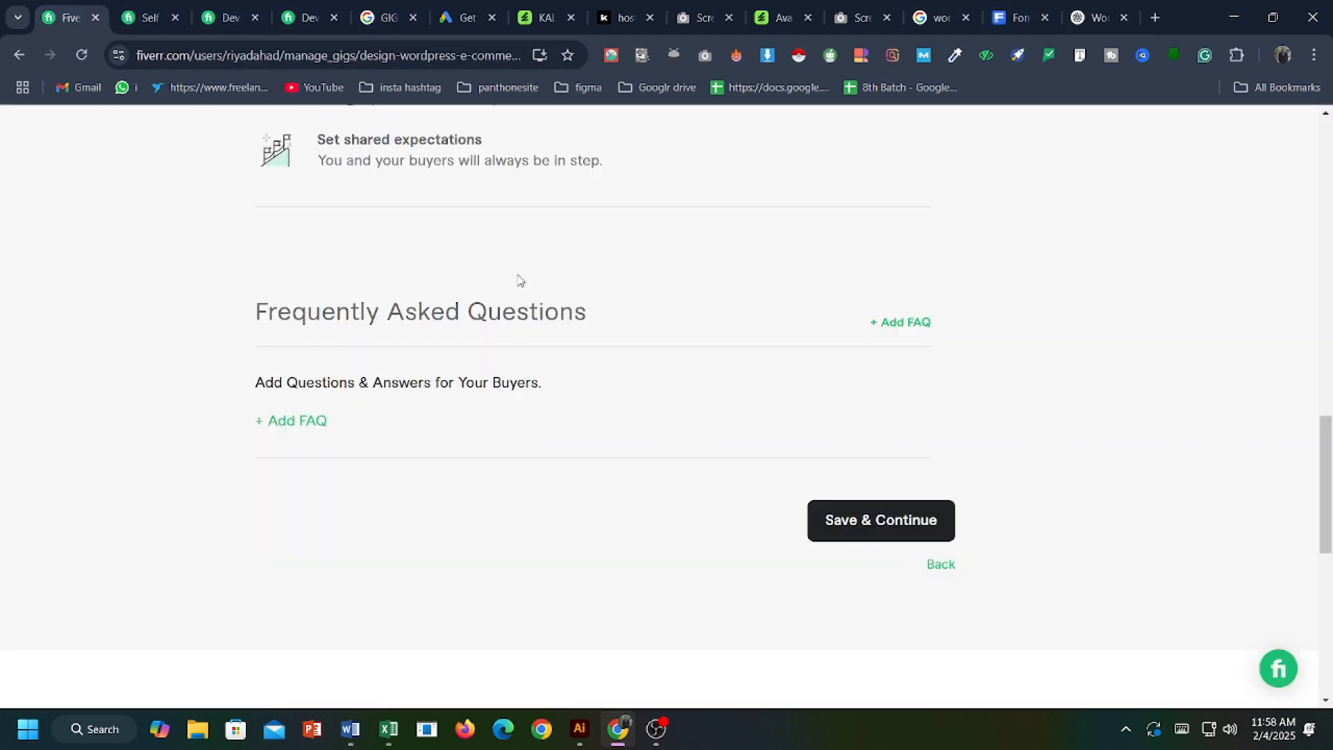
{"action": "left_click", "coordinate": [1100, 18]}
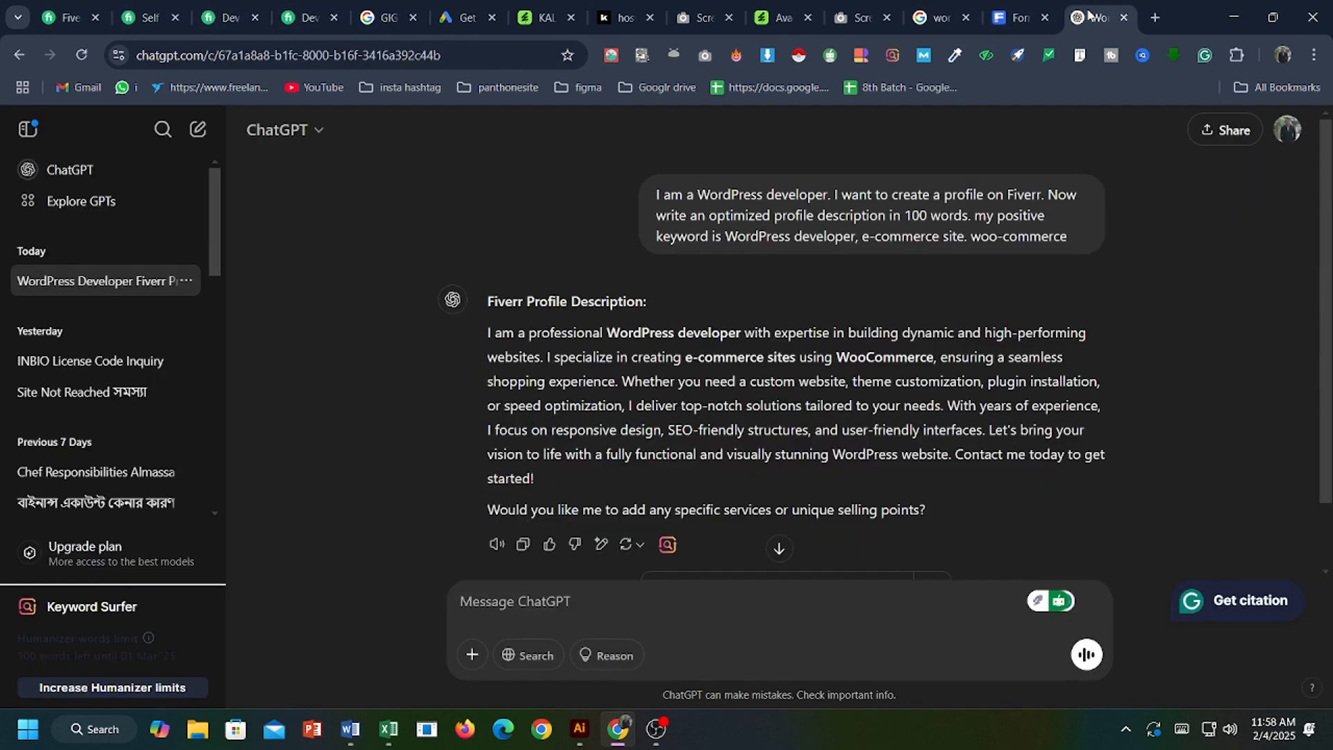
{"action": "left_click", "coordinate": [606, 604]}
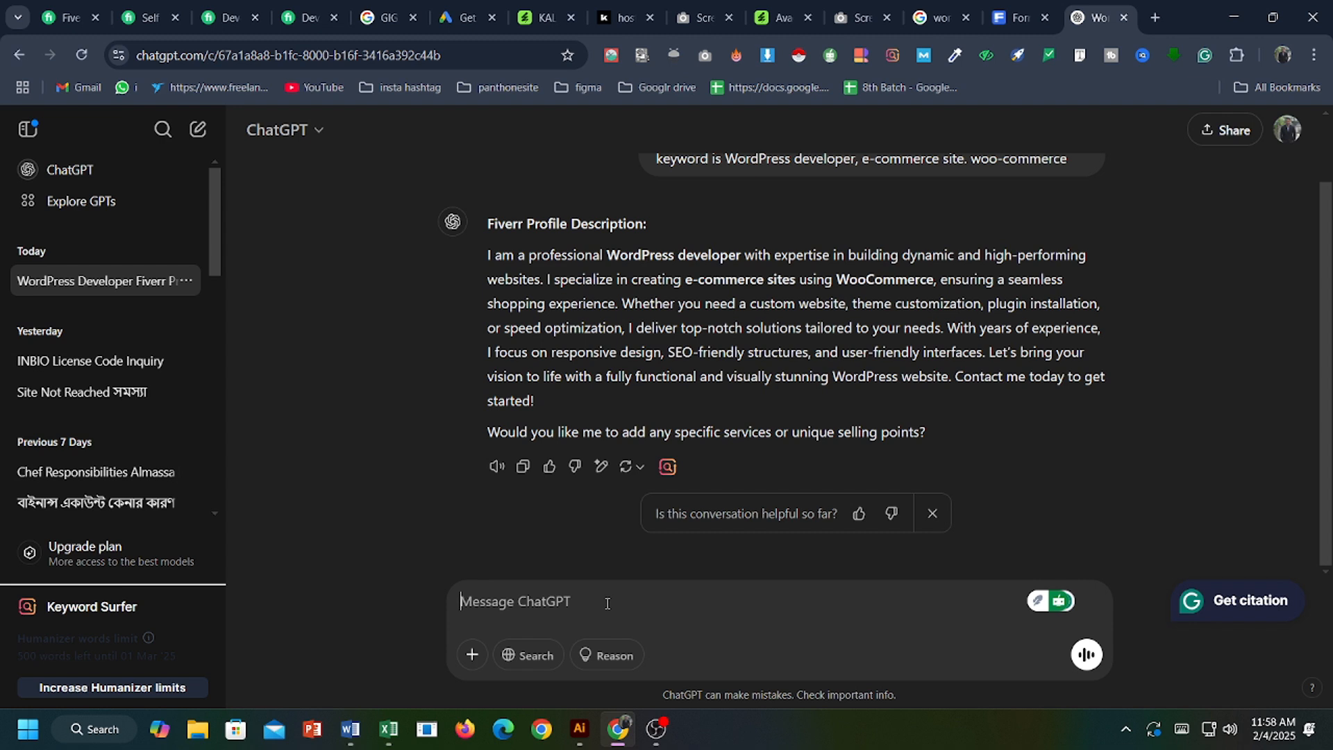
{"action": "type", "text": "write some fa"}
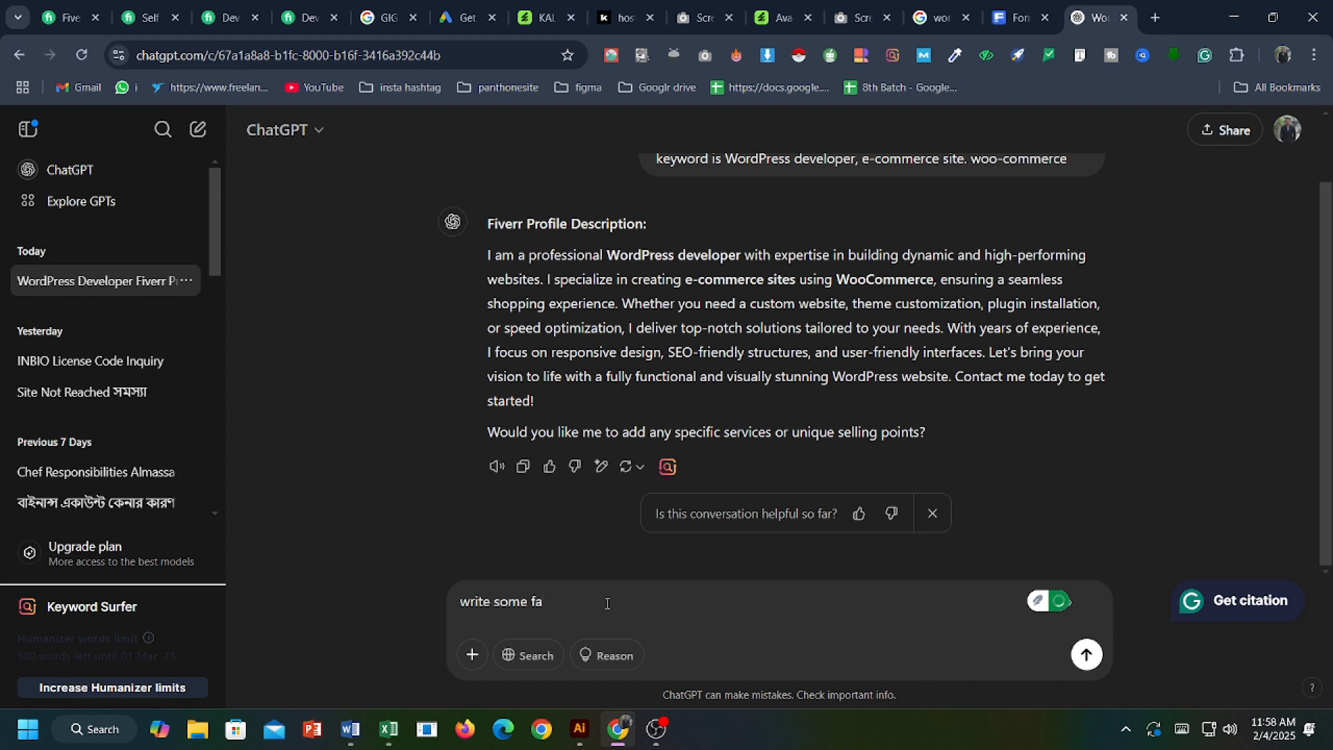
{"action": "type", "text": "q for wordpress developer"}
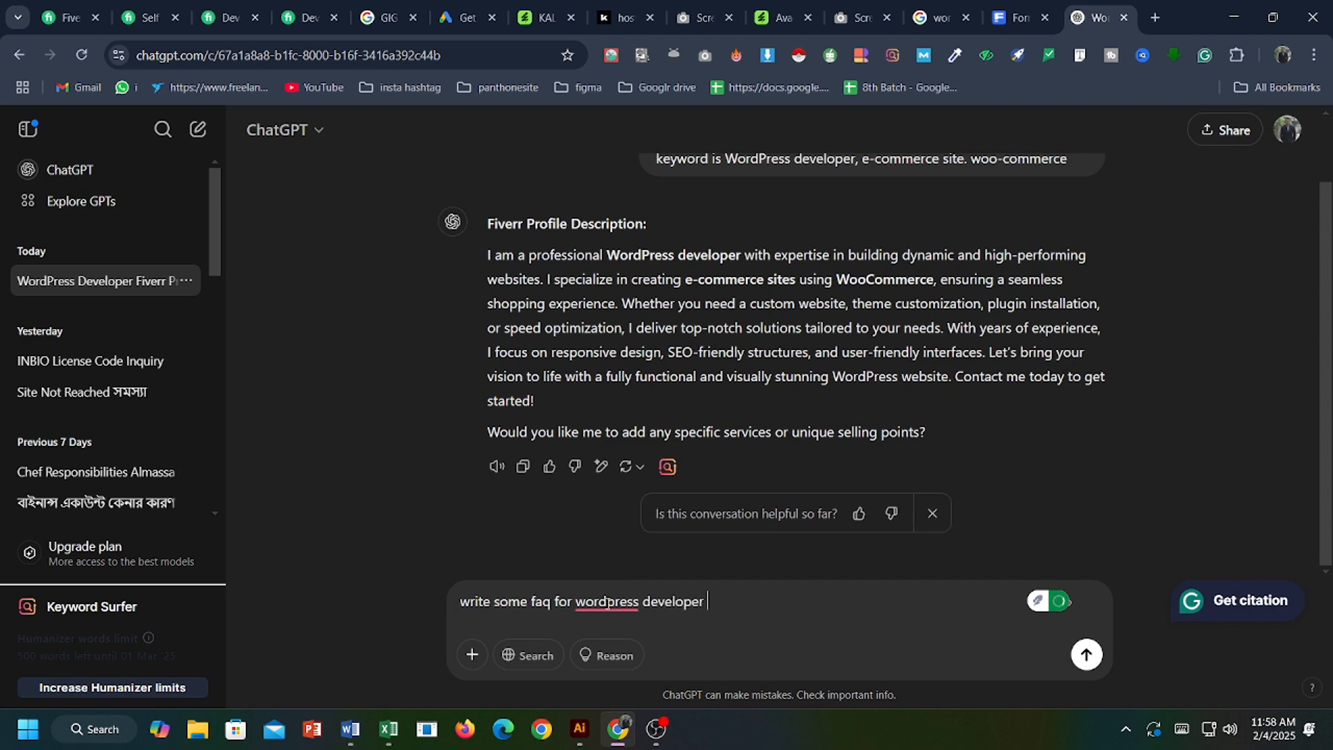
{"action": "key", "text": "Return"}
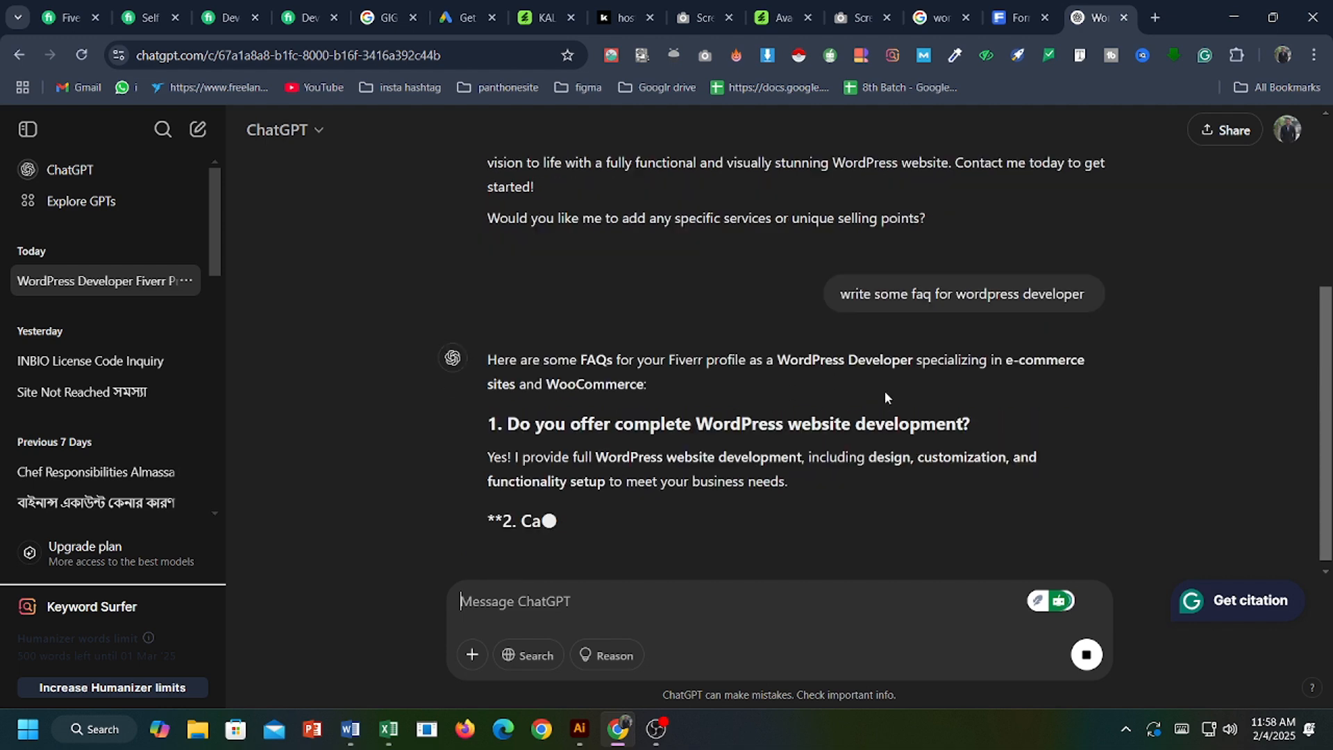
Copy the generated question "Do you offer complete WordPress website development?" and paste it as the question of a new FAQ on Fiverr.
{"action": "scroll", "coordinate": [882, 393], "scroll_direction": "up", "scroll_amount": 1}
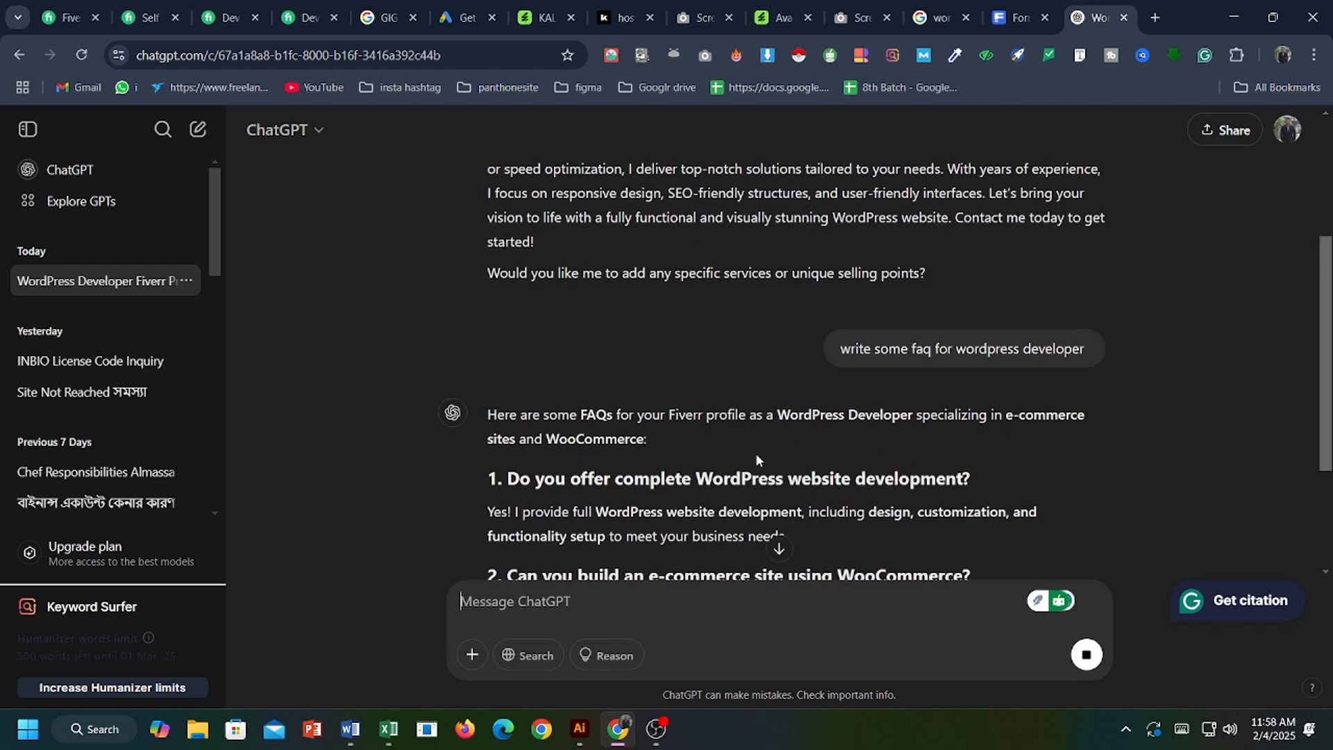
{"action": "scroll", "coordinate": [755, 458], "scroll_direction": "down", "scroll_amount": 3}
{"action": "left_click_drag", "start_coordinate": [508, 306], "coordinate": [977, 306]}
{"action": "key", "text": "ctrl+c"}
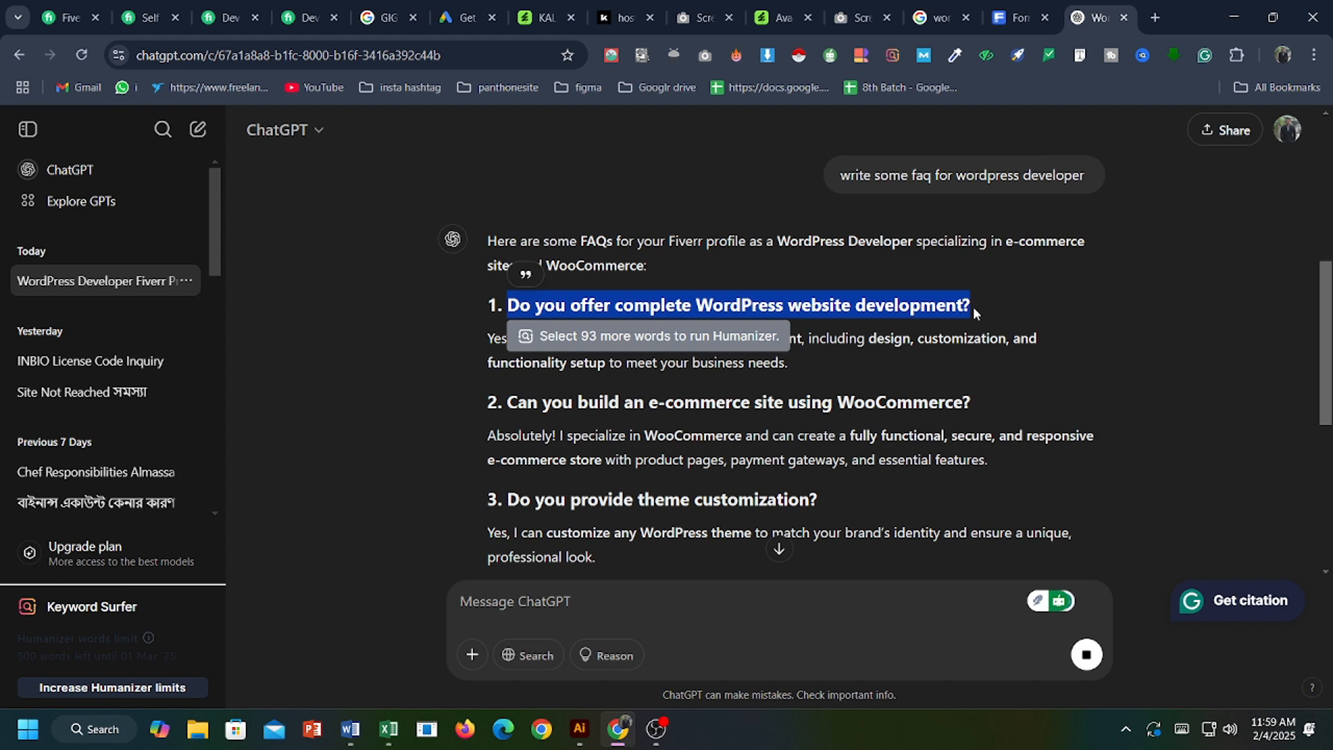
{"action": "left_click", "coordinate": [89, 19]}
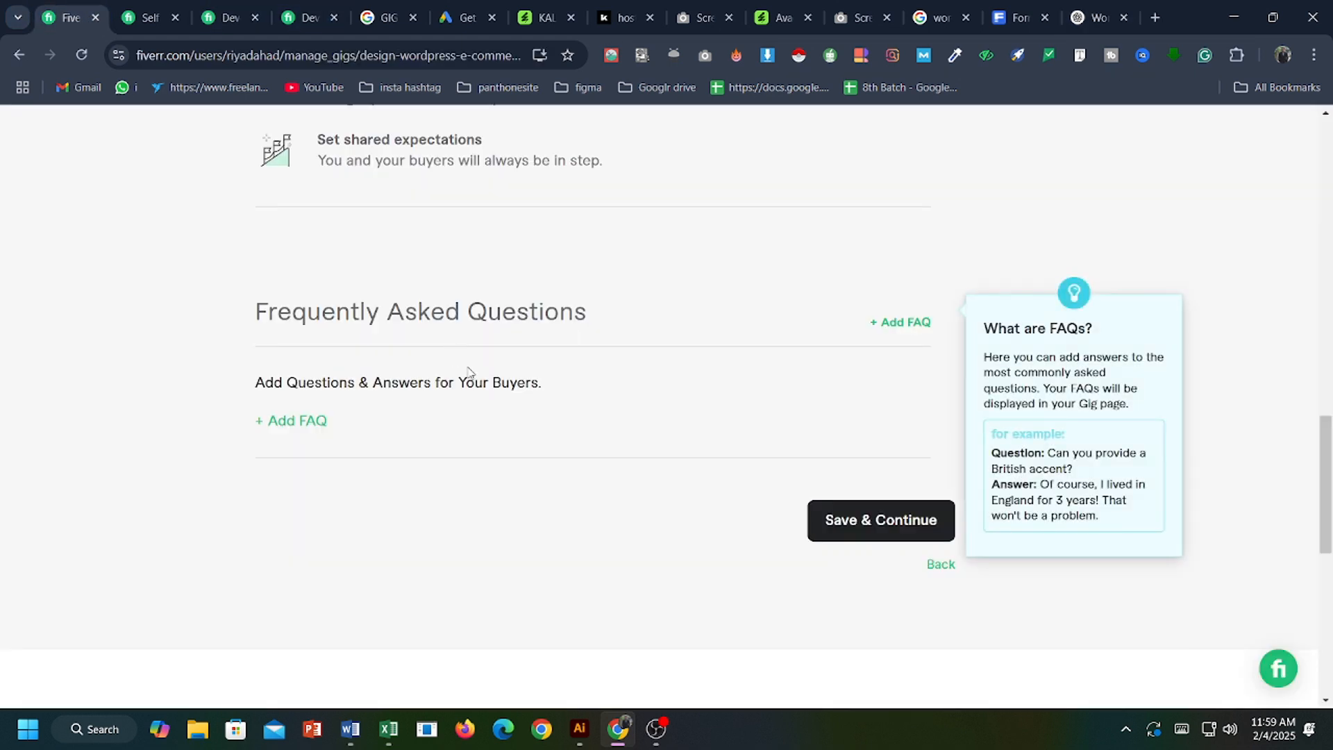
{"action": "left_click", "coordinate": [300, 421]}
{"action": "left_click", "coordinate": [431, 440]}
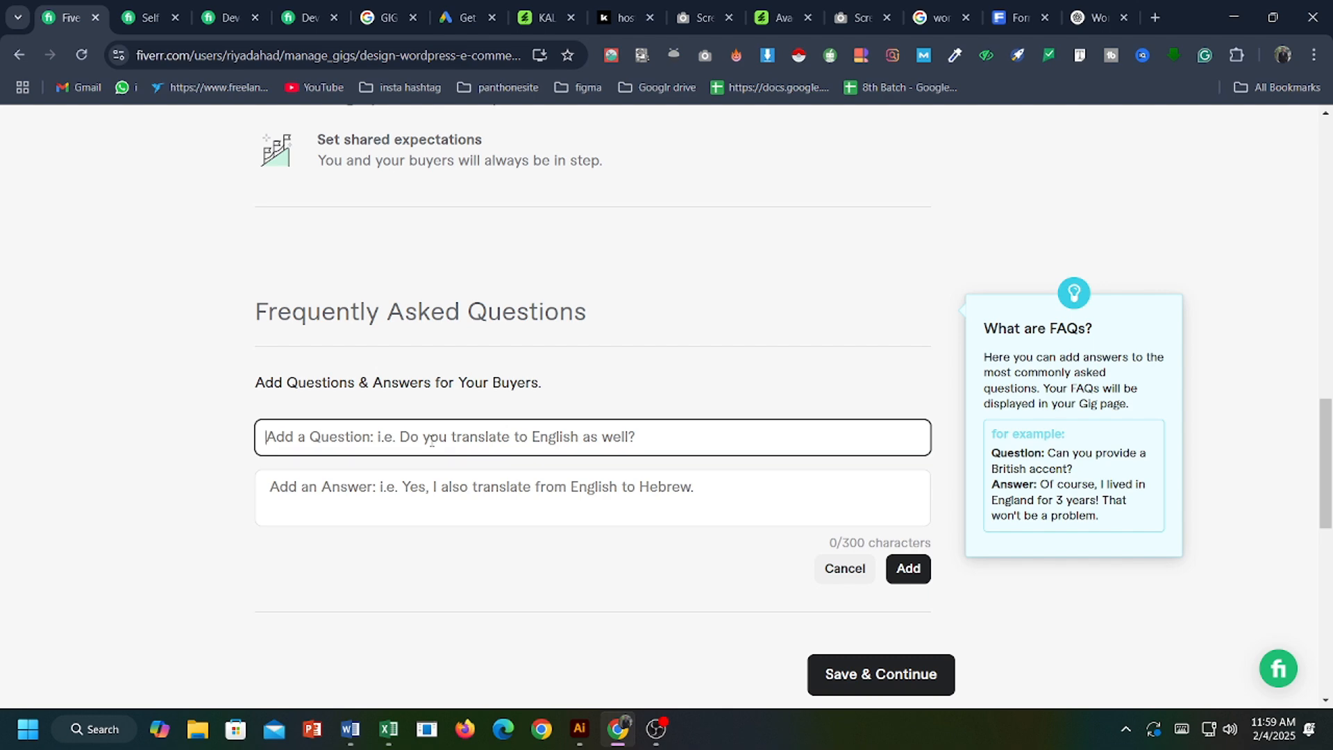
{"action": "key", "text": "ctrl+v"}
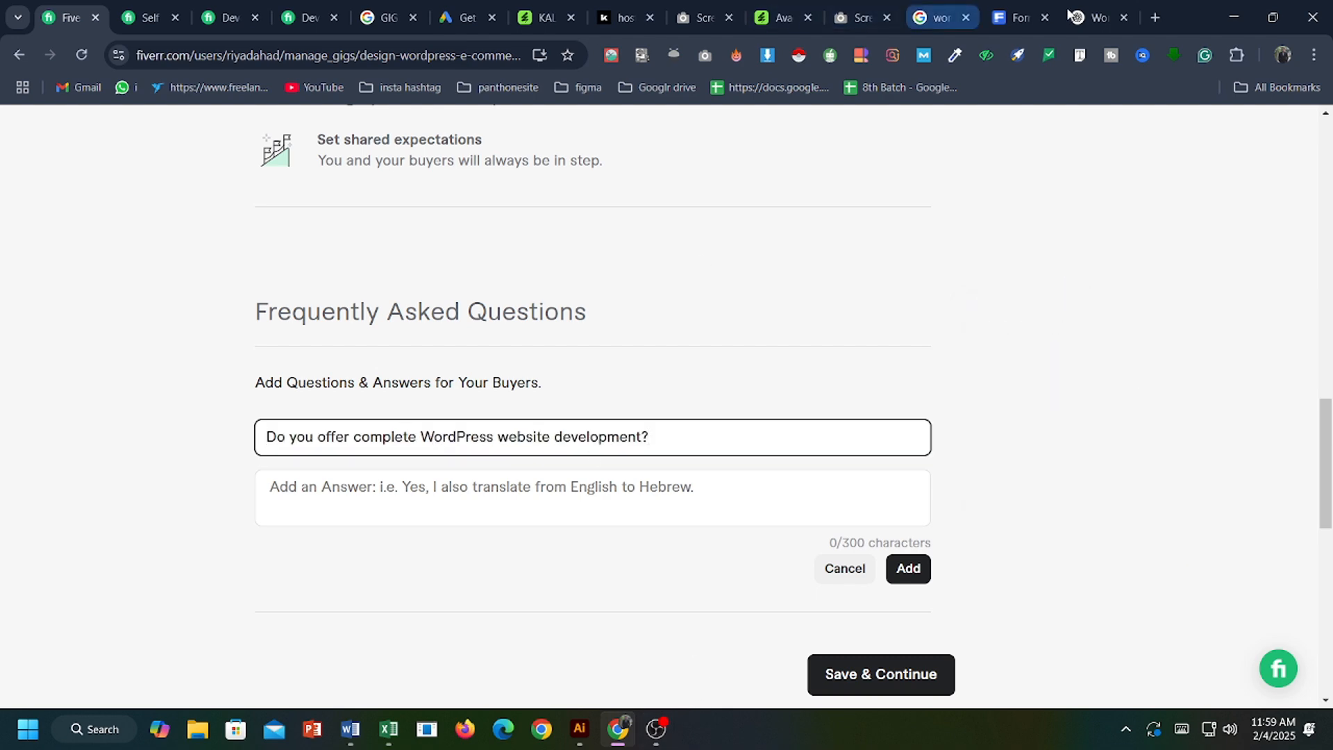
Copy ChatGPT's answer beginning "Yes! I provide full WordPress website development", paste it as the first FAQ's answer on Fiverr, and add the FAQ.
{"action": "left_click", "coordinate": [1101, 17]}
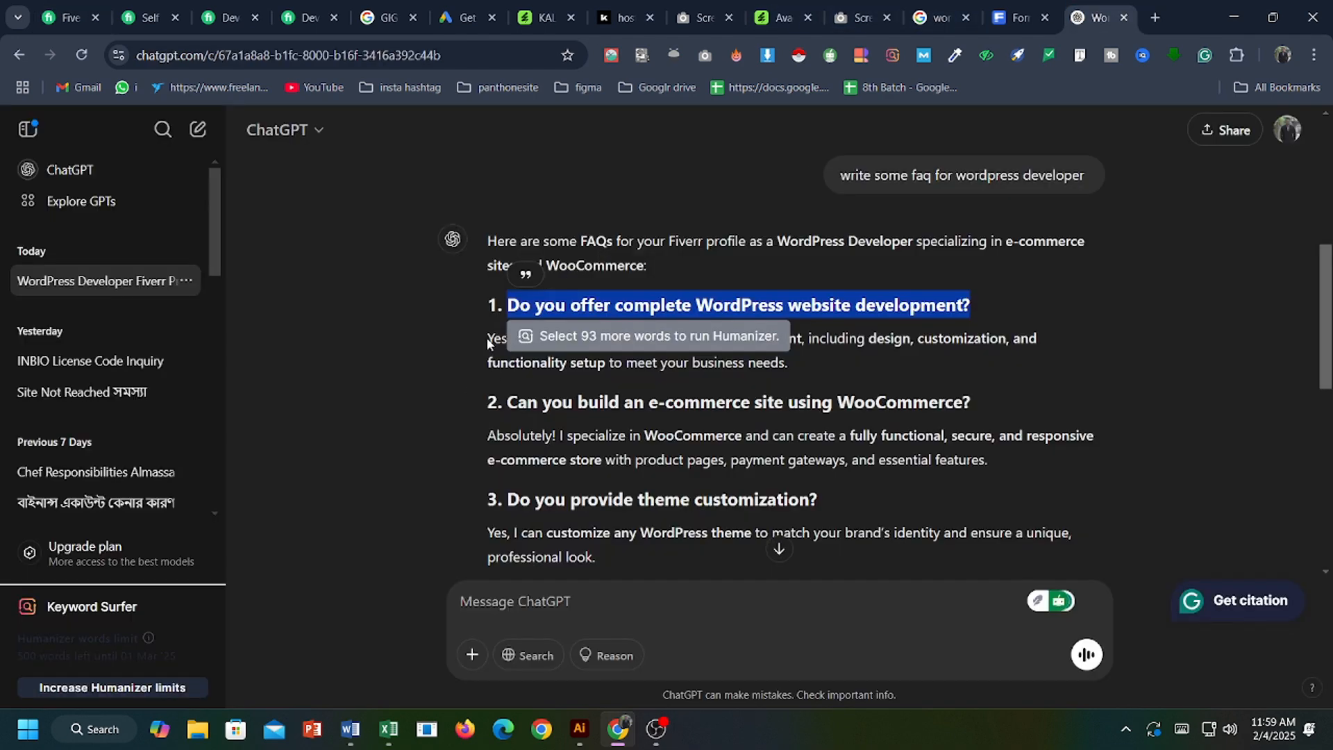
{"action": "left_click_drag", "start_coordinate": [488, 343], "coordinate": [788, 370]}
{"action": "key", "text": "ctrl+c"}
{"action": "left_click", "coordinate": [69, 17]}
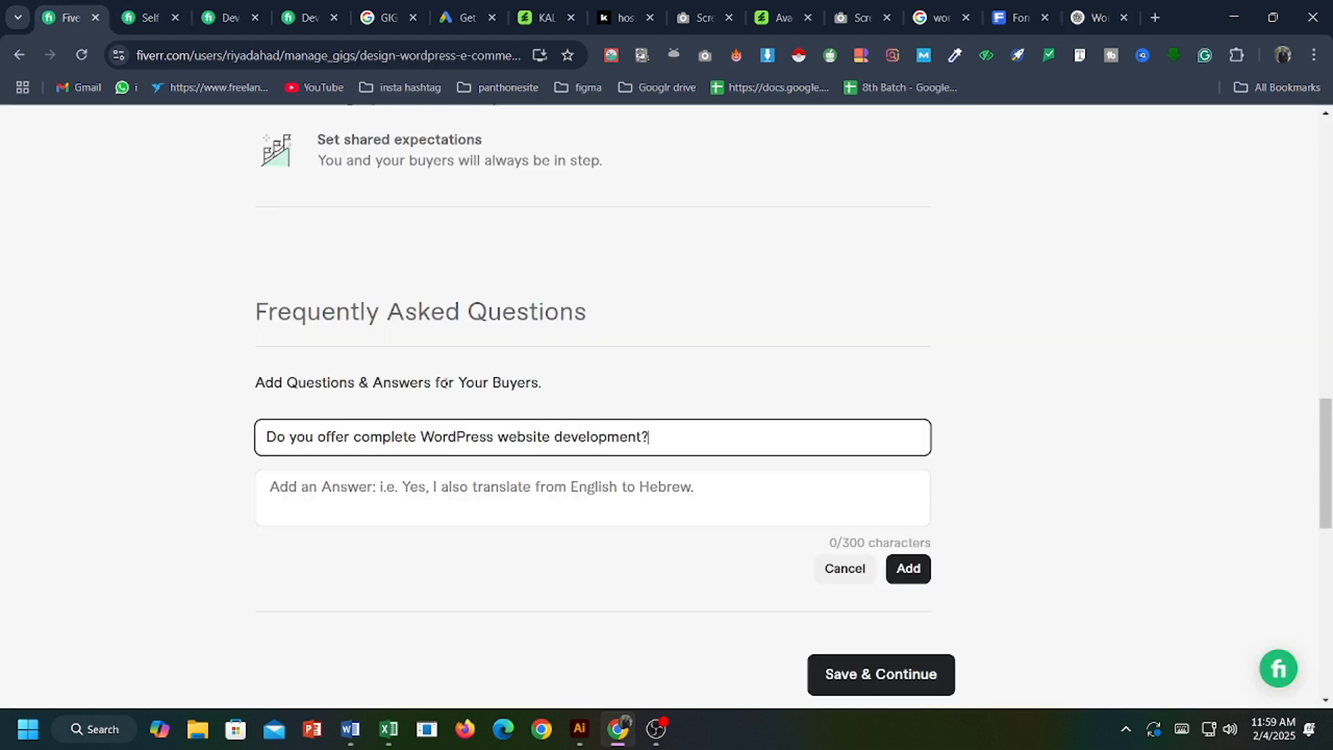
{"action": "left_click", "coordinate": [560, 488]}
{"action": "key", "text": "ctrl+v"}
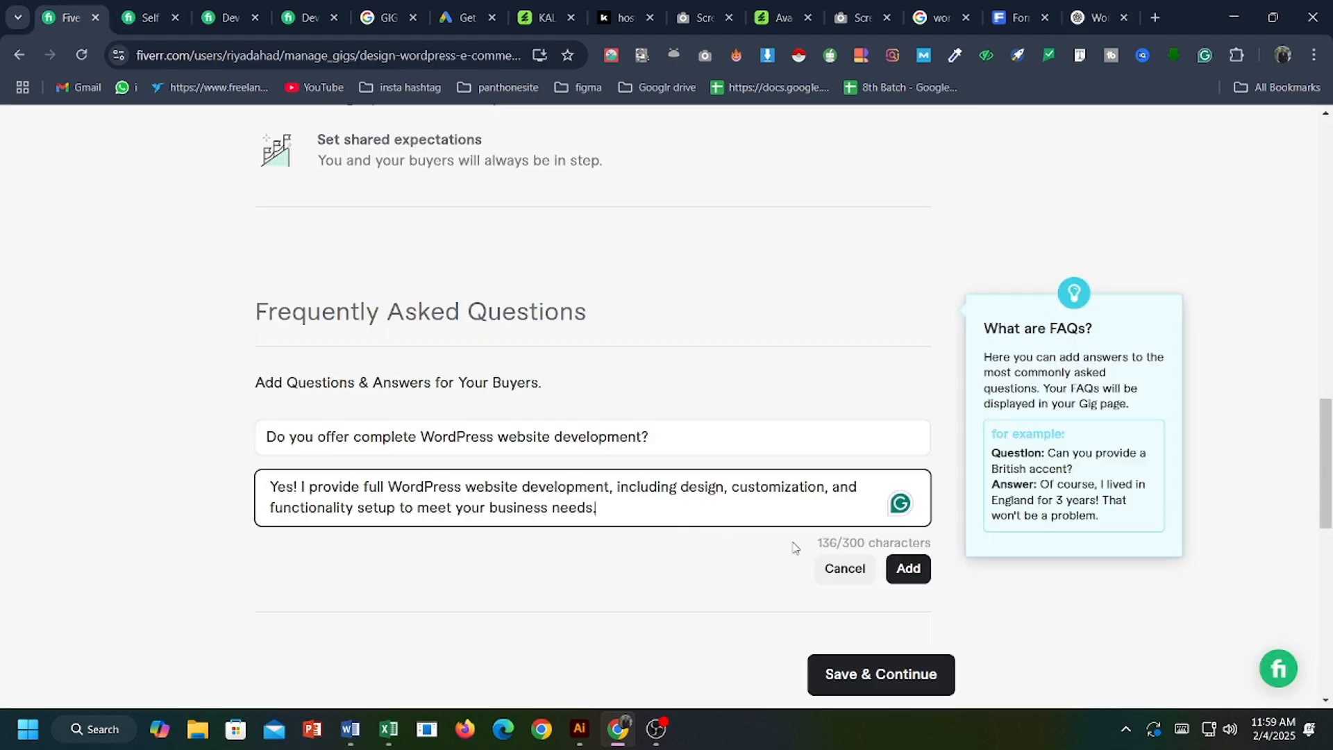
{"action": "left_click", "coordinate": [908, 567]}
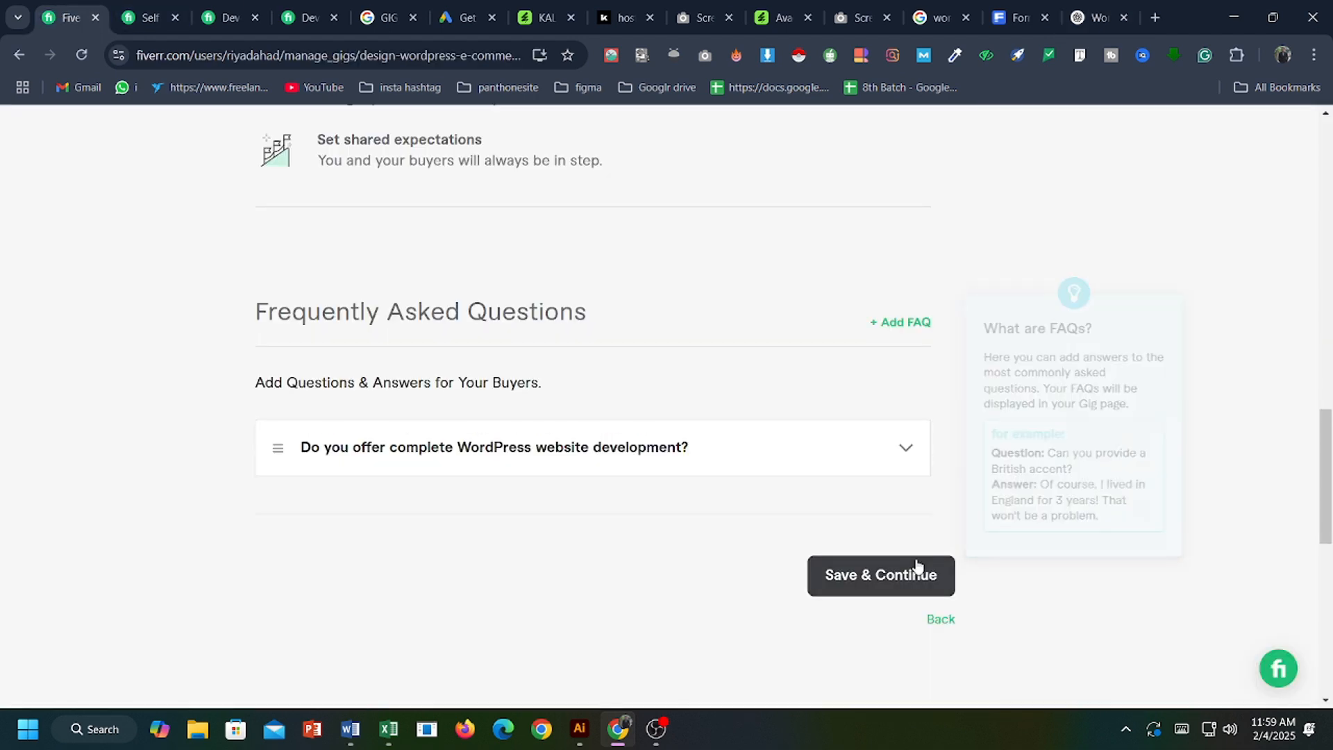
Start a second FAQ and paste in ChatGPT's question "Can you build an e-commerce site using WooCommerce?".
{"action": "left_click", "coordinate": [907, 325]}
{"action": "left_click", "coordinate": [1096, 17]}
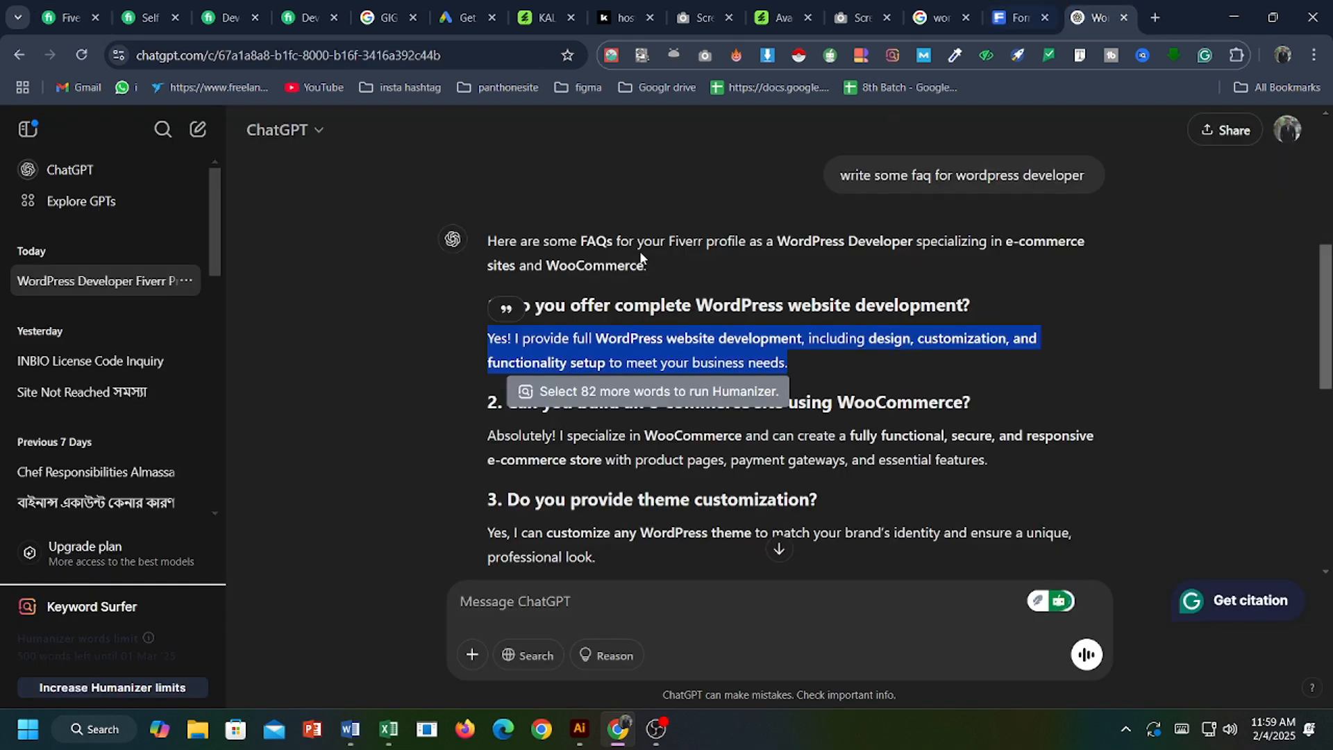
{"action": "left_click", "coordinate": [1013, 377]}
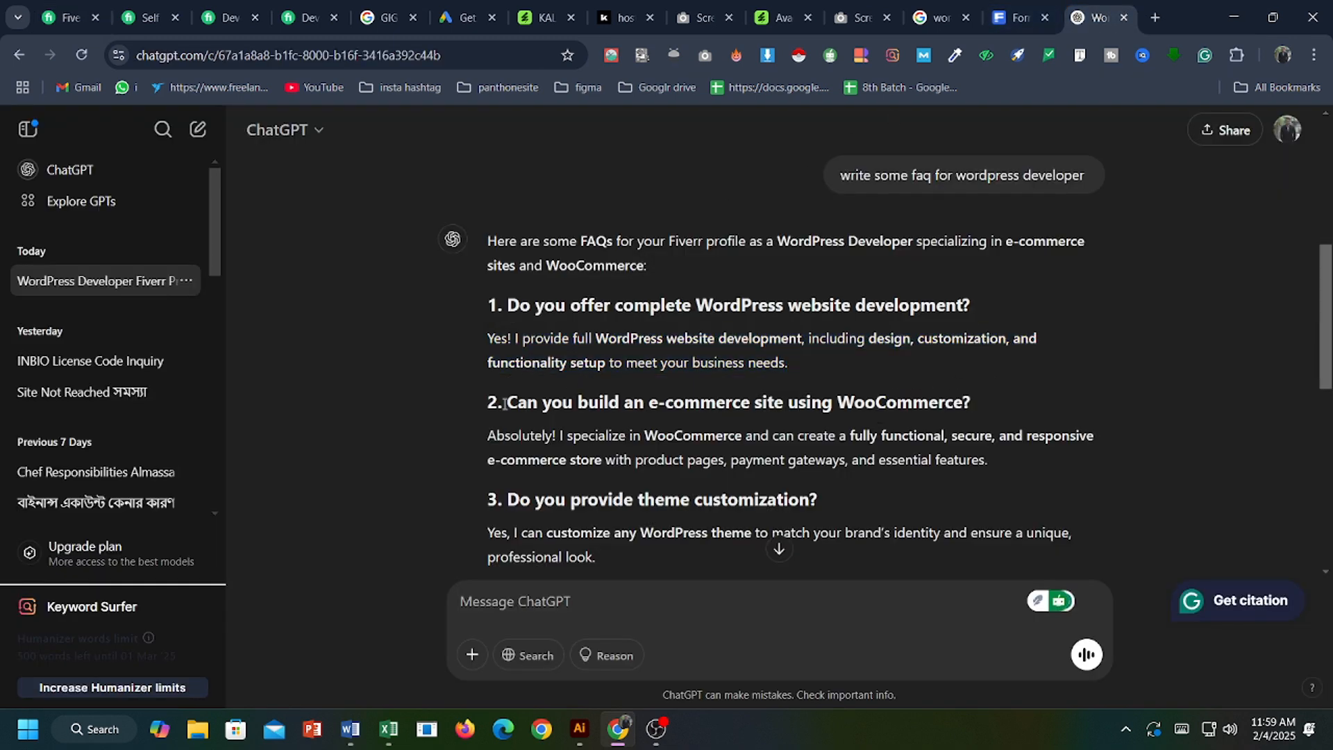
{"action": "left_click_drag", "start_coordinate": [505, 404], "coordinate": [877, 414]}
{"action": "left_click_drag", "start_coordinate": [965, 402], "coordinate": [970, 402]}
{"action": "key", "text": "ctrl+c"}
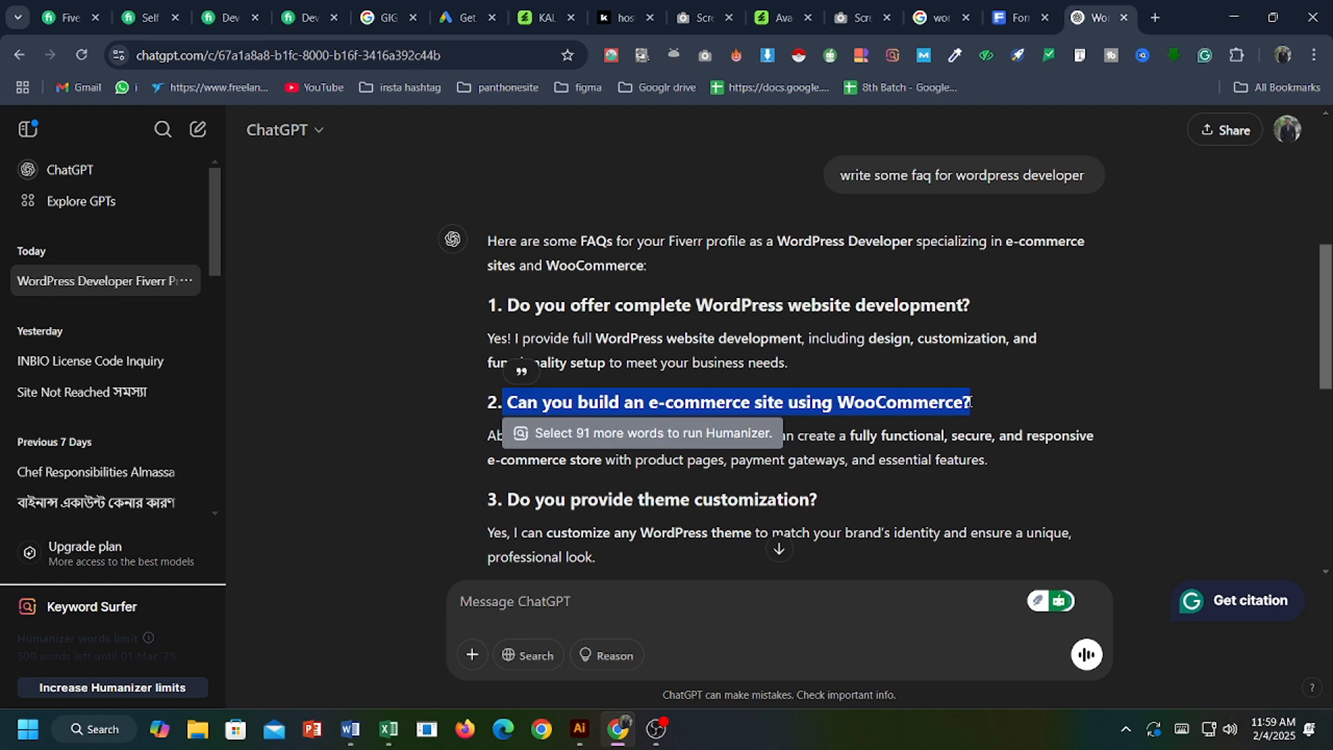
{"action": "left_click", "coordinate": [65, 20]}
{"action": "left_click", "coordinate": [552, 436]}
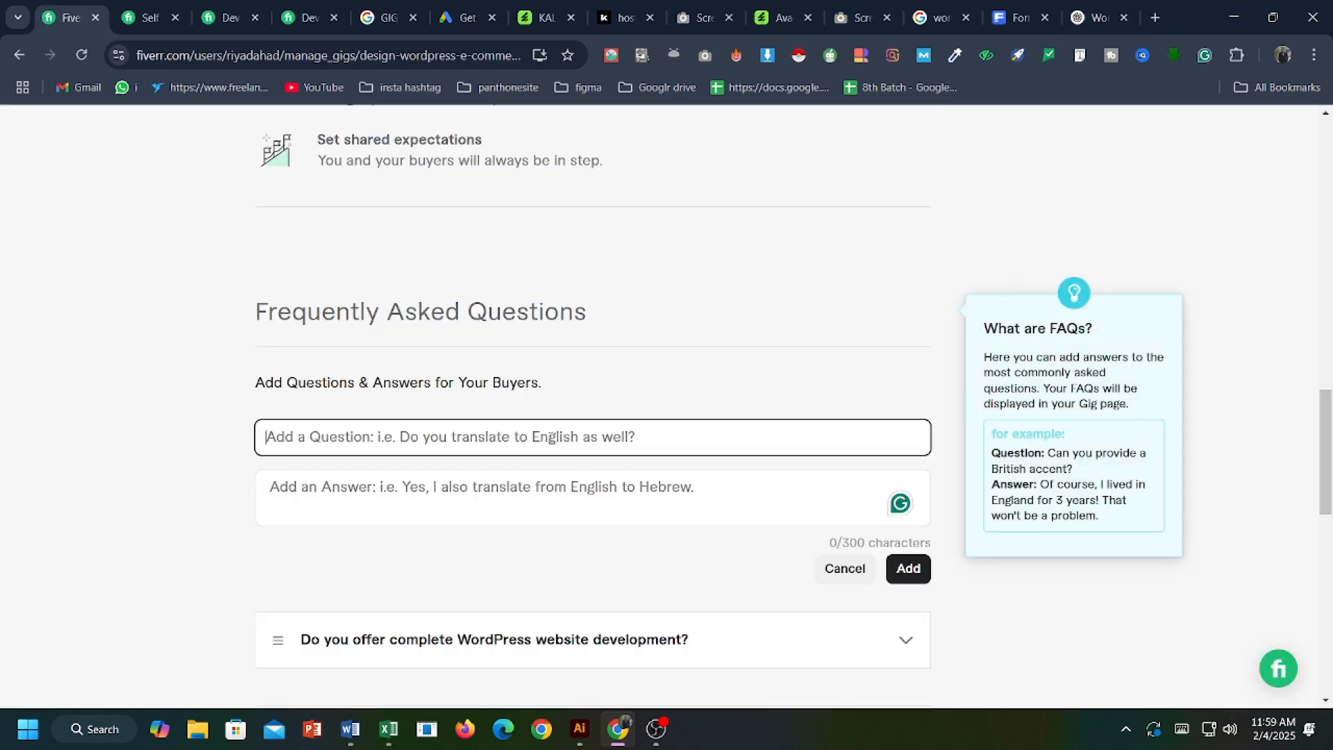
{"action": "key", "text": "ctrl+v"}
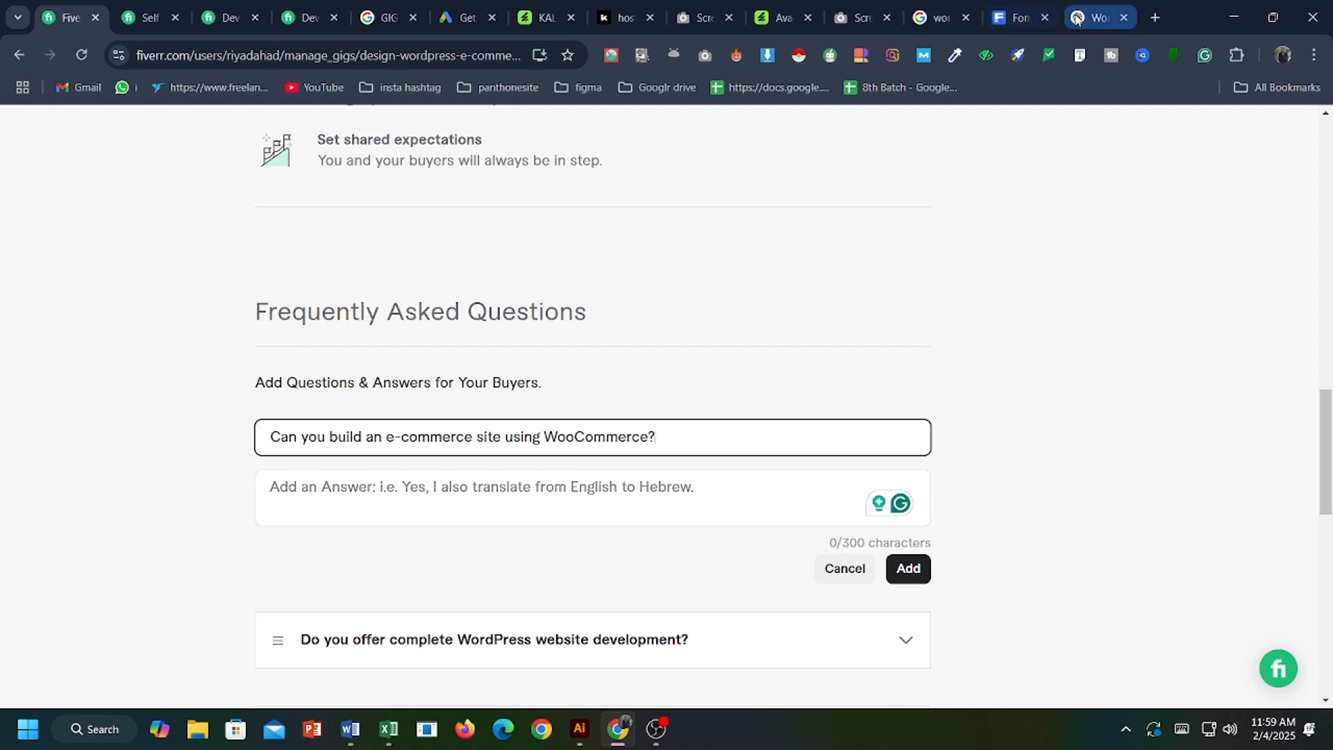
In ChatGPT, copy the WooCommerce answer, the question "Do you provide theme customization?" and its answer one after another.
{"action": "left_click", "coordinate": [1096, 17]}
{"action": "left_click_drag", "start_coordinate": [484, 436], "coordinate": [1006, 462]}
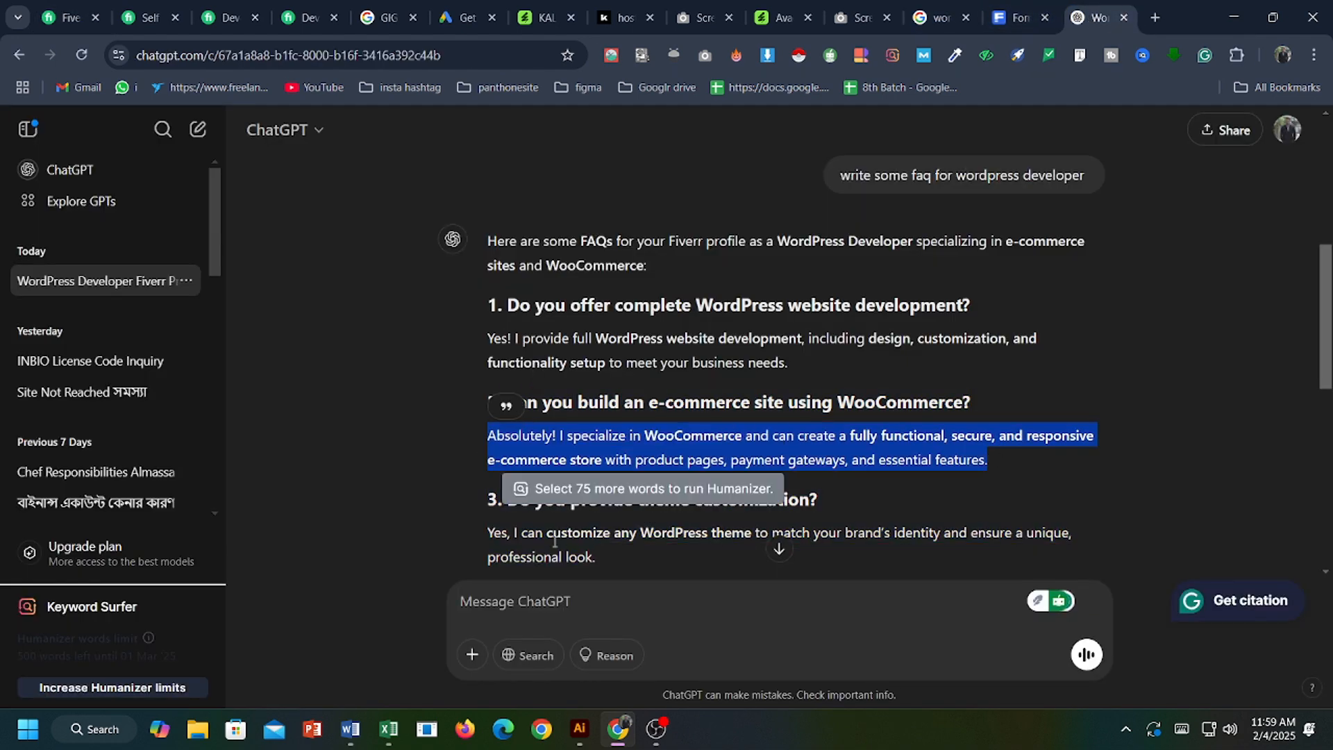
{"action": "scroll", "coordinate": [555, 541], "scroll_direction": "down", "scroll_amount": 1}
{"action": "left_click", "coordinate": [505, 398]}
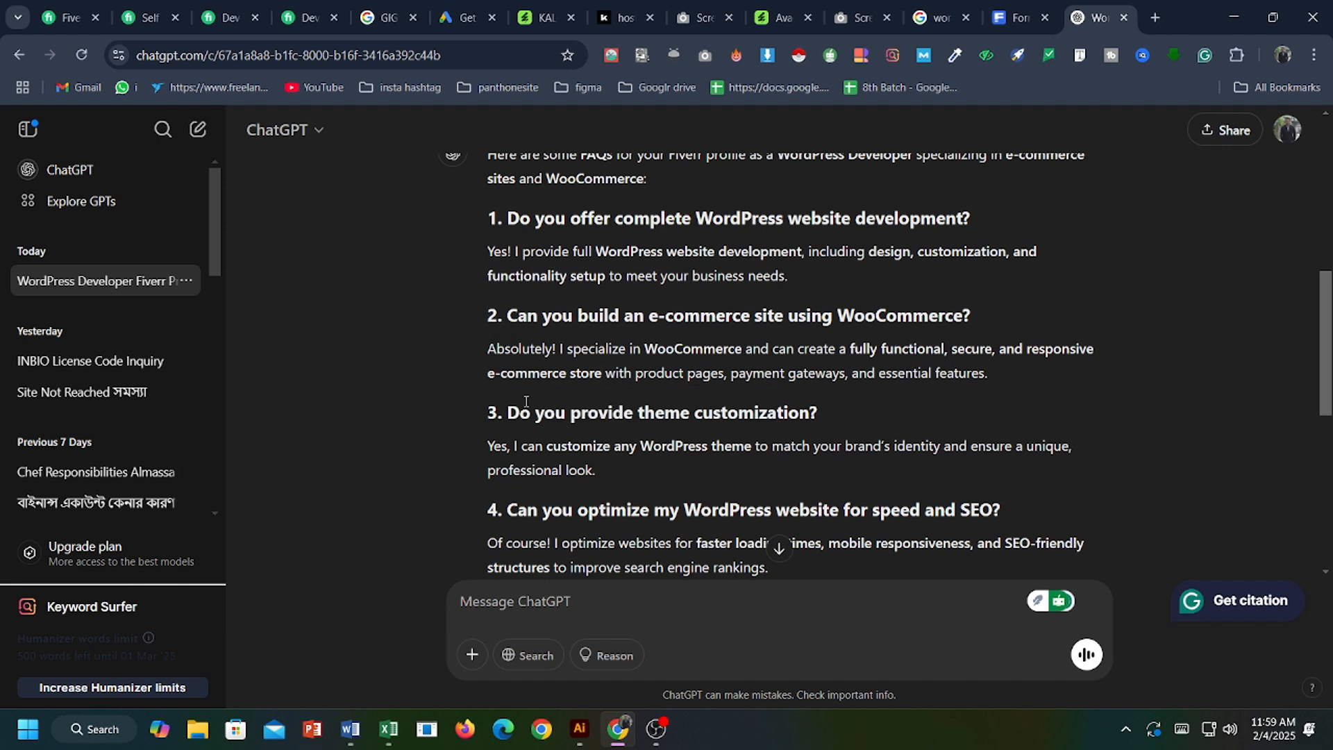
{"action": "left_click_drag", "start_coordinate": [509, 412], "coordinate": [822, 412]}
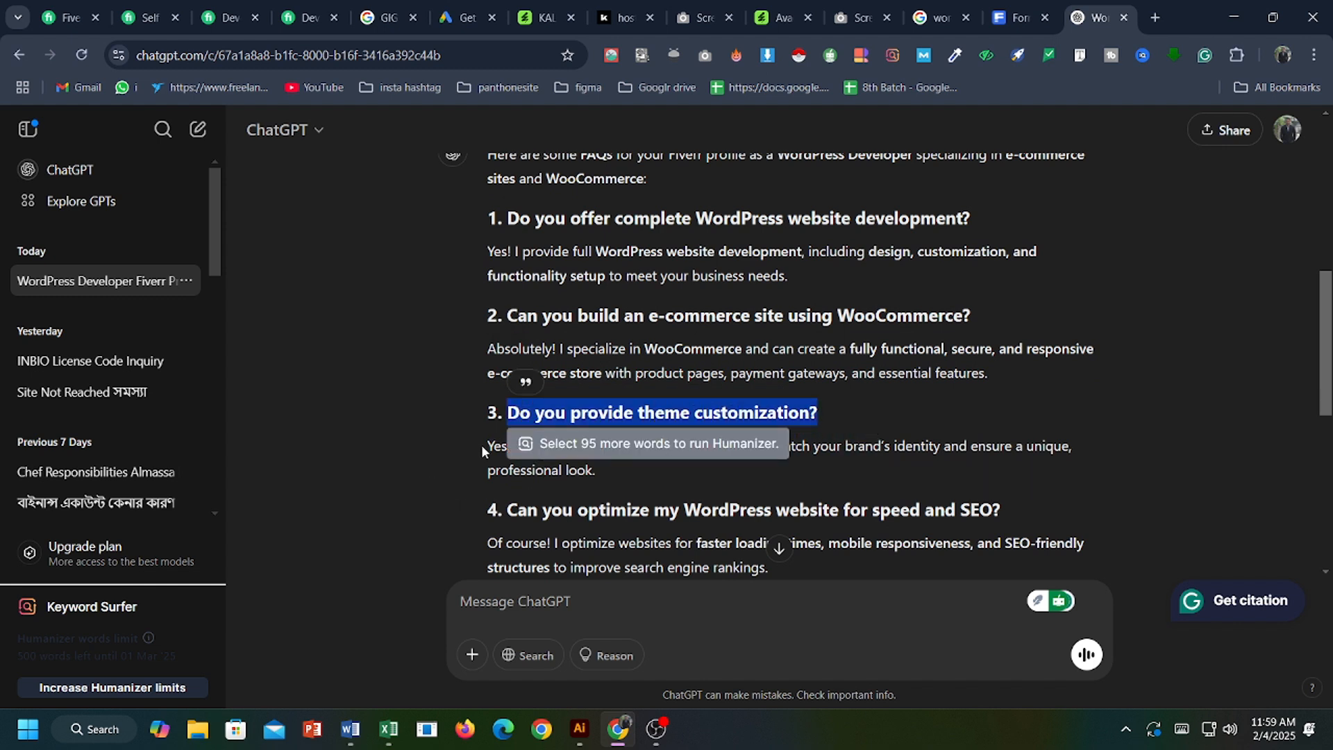
{"action": "left_click_drag", "start_coordinate": [484, 446], "coordinate": [598, 471]}
{"action": "key", "text": "ctrl+c"}
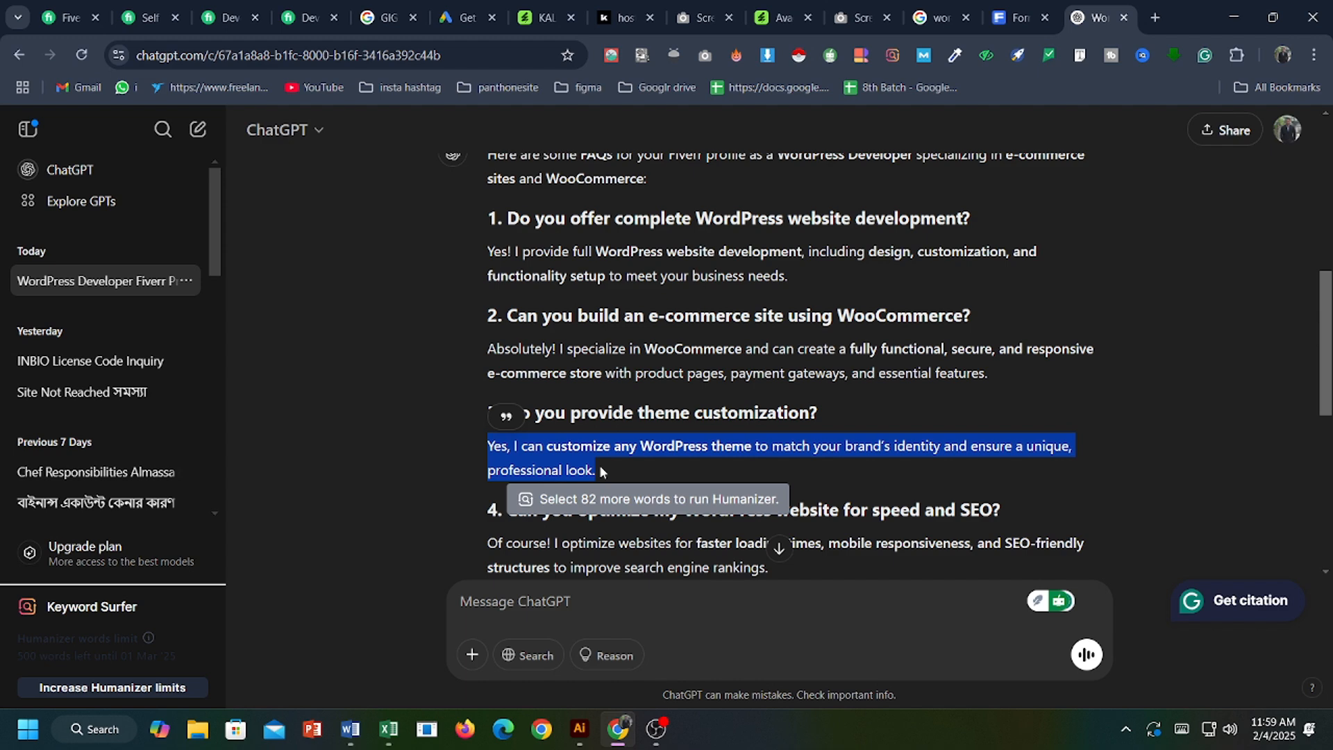
On Fiverr, answer the WooCommerce FAQ with the copied text beginning "Absolutely! I specialize in WooCommerce" from the clipboard history, and add the FAQ.
{"action": "left_click", "coordinate": [69, 17]}
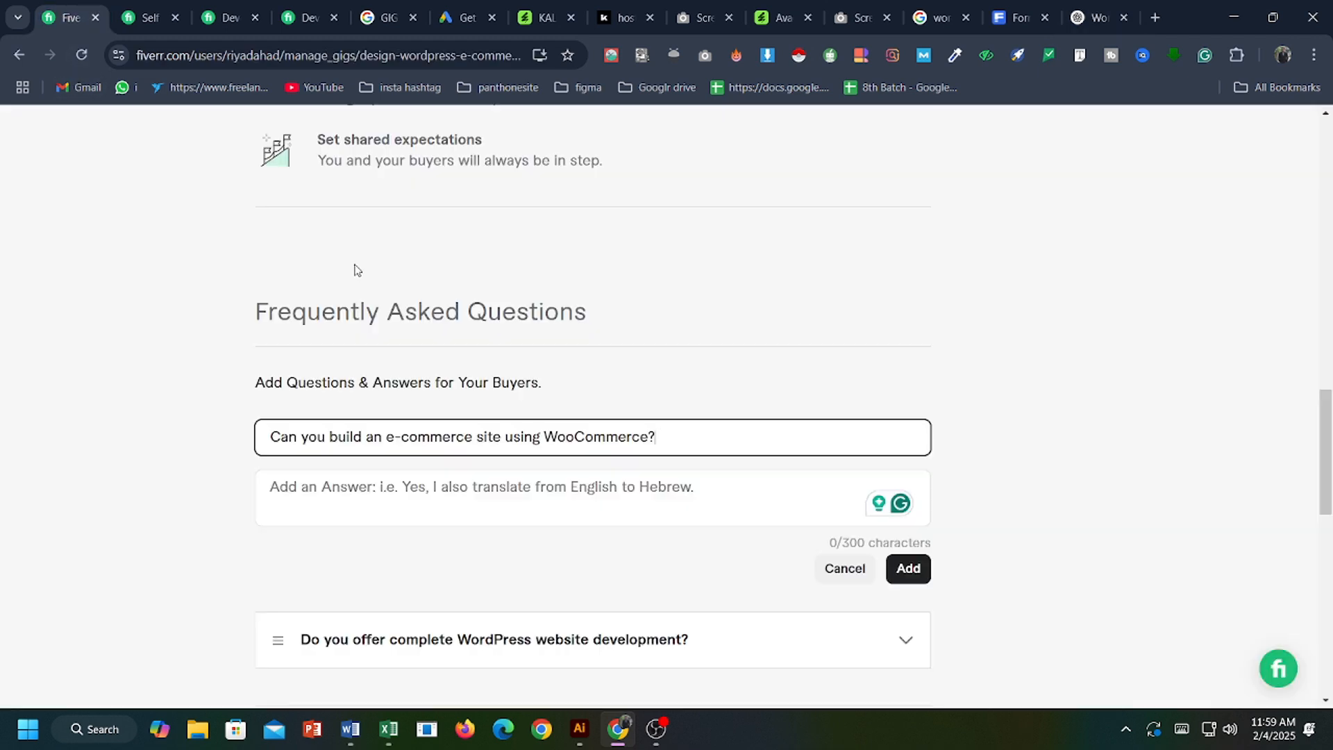
{"action": "left_click", "coordinate": [429, 484]}
{"action": "key", "text": "ctrl+v"}
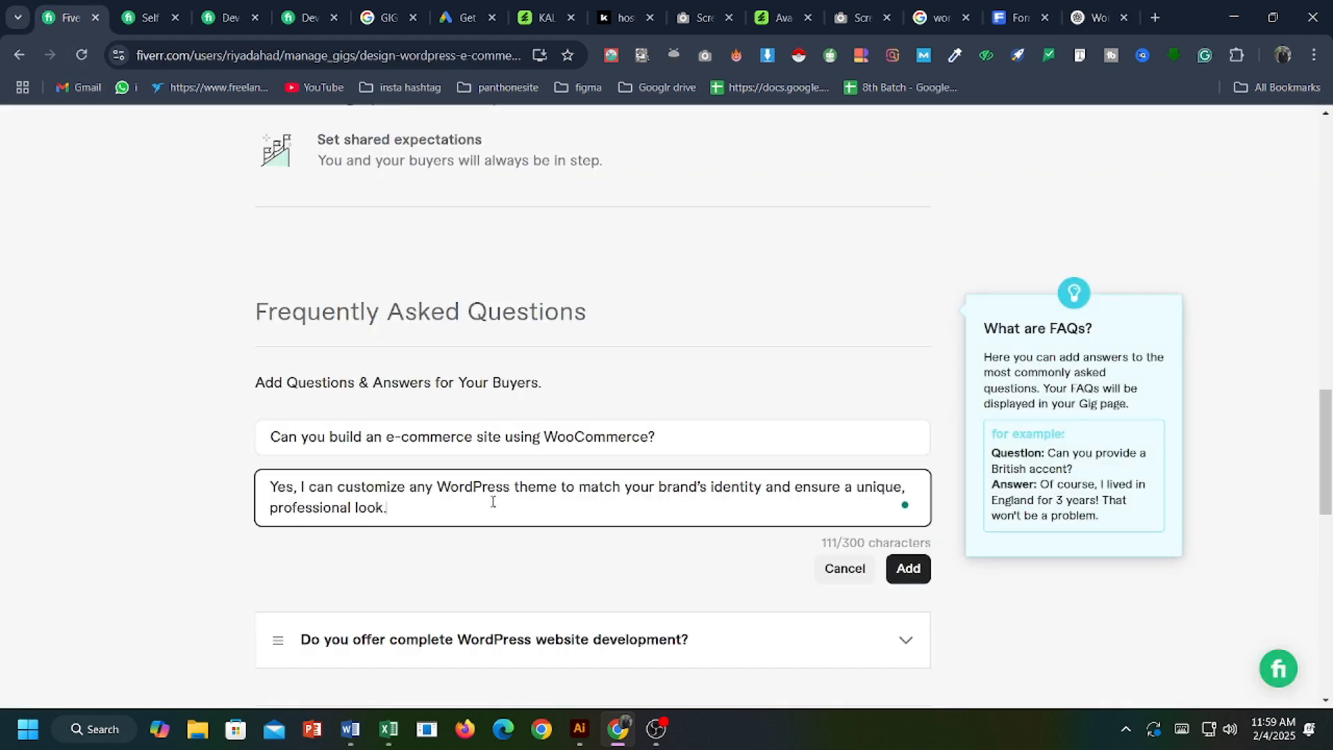
{"action": "key", "text": "ctrl+z"}
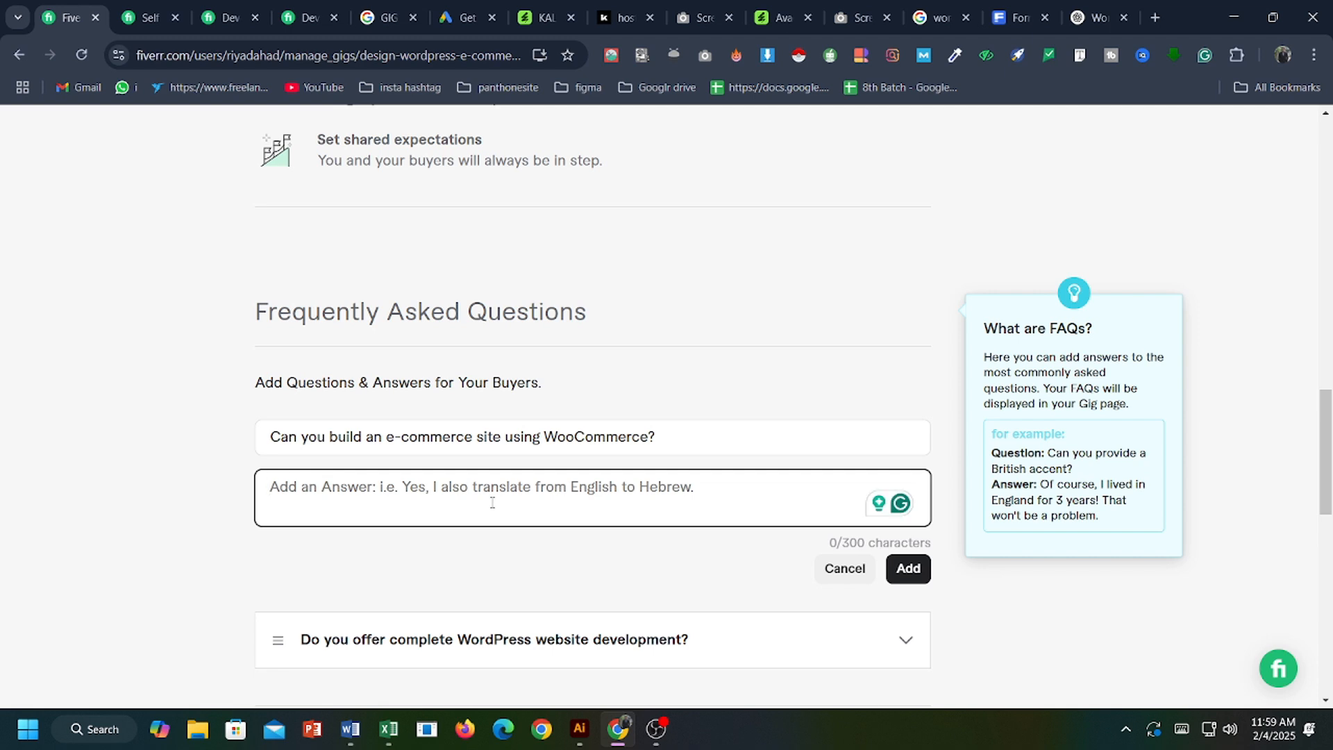
{"action": "key", "text": "super+v"}
{"action": "scroll", "coordinate": [375, 403], "scroll_direction": "down", "scroll_amount": 2}
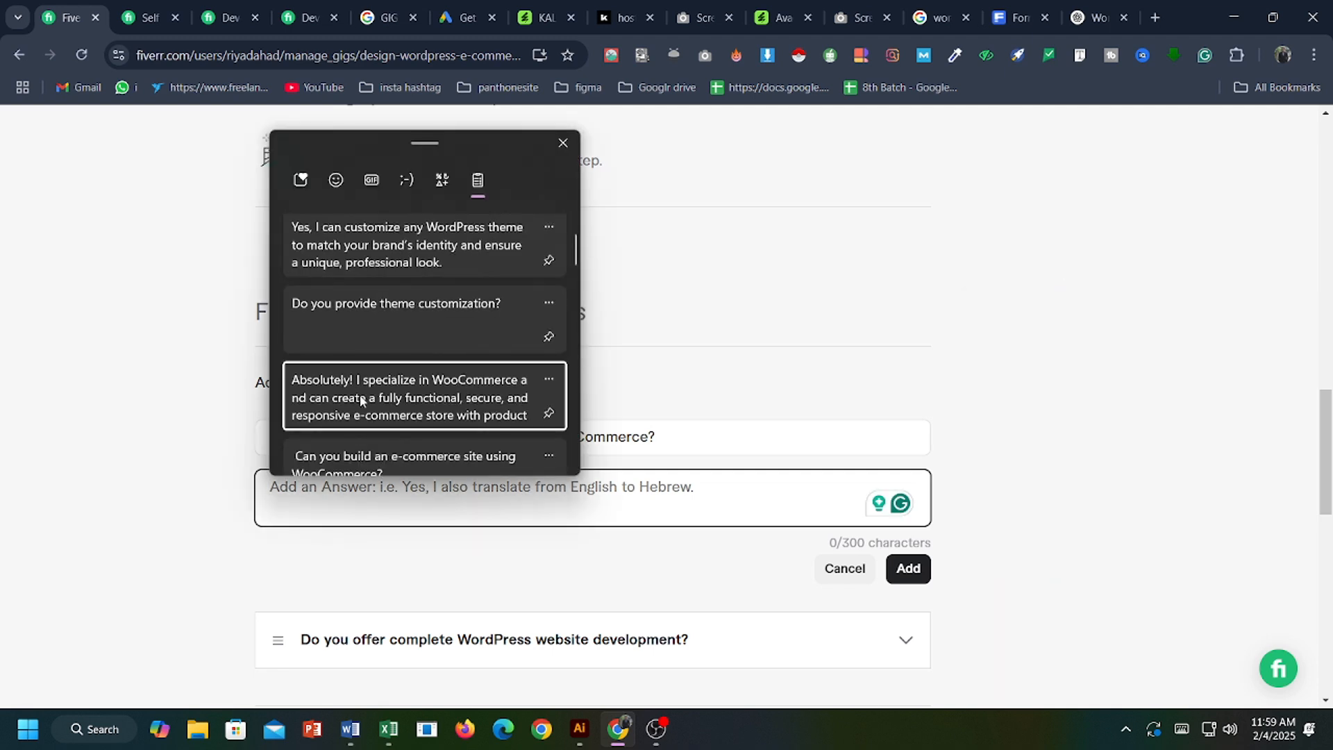
{"action": "left_click", "coordinate": [375, 403]}
{"action": "left_click", "coordinate": [908, 569]}
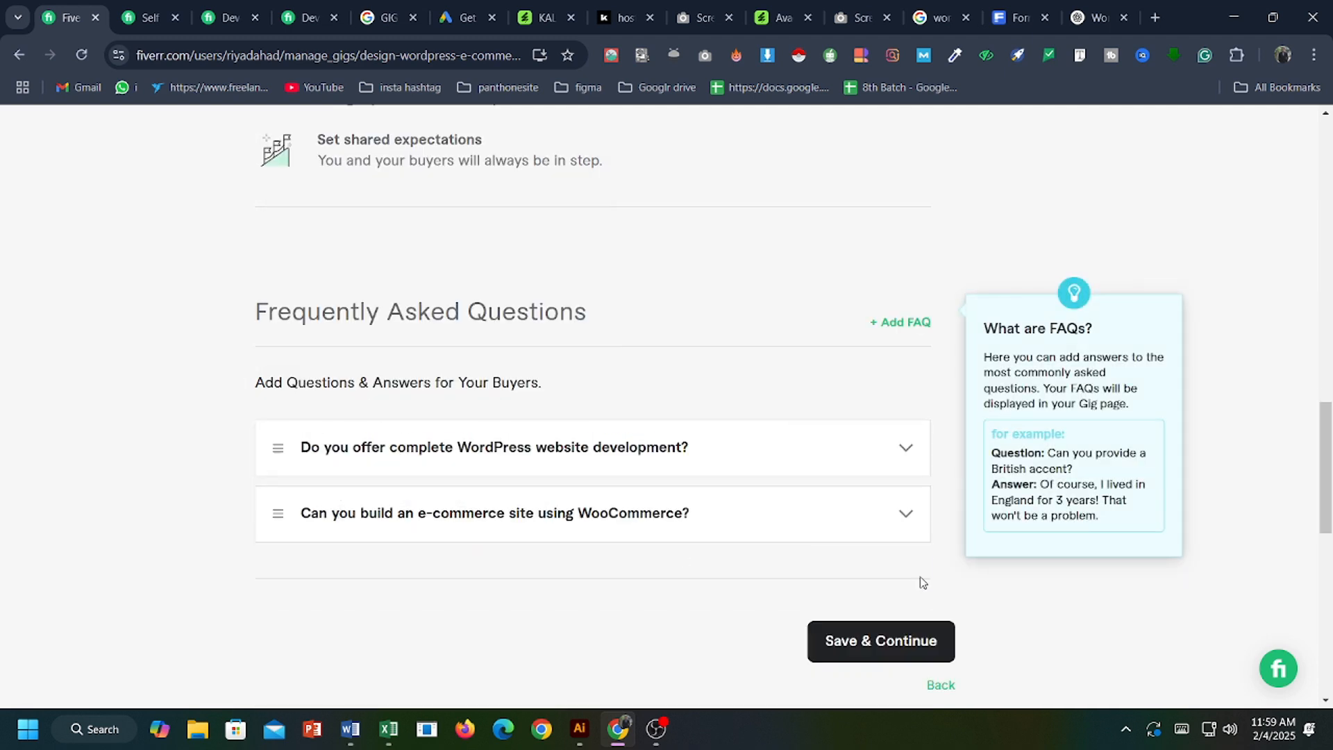
Add a third FAQ, "Do you provide theme customization?", with the copied answer beginning "Yes, I can customize any WordPress theme".
{"action": "left_click", "coordinate": [908, 323]}
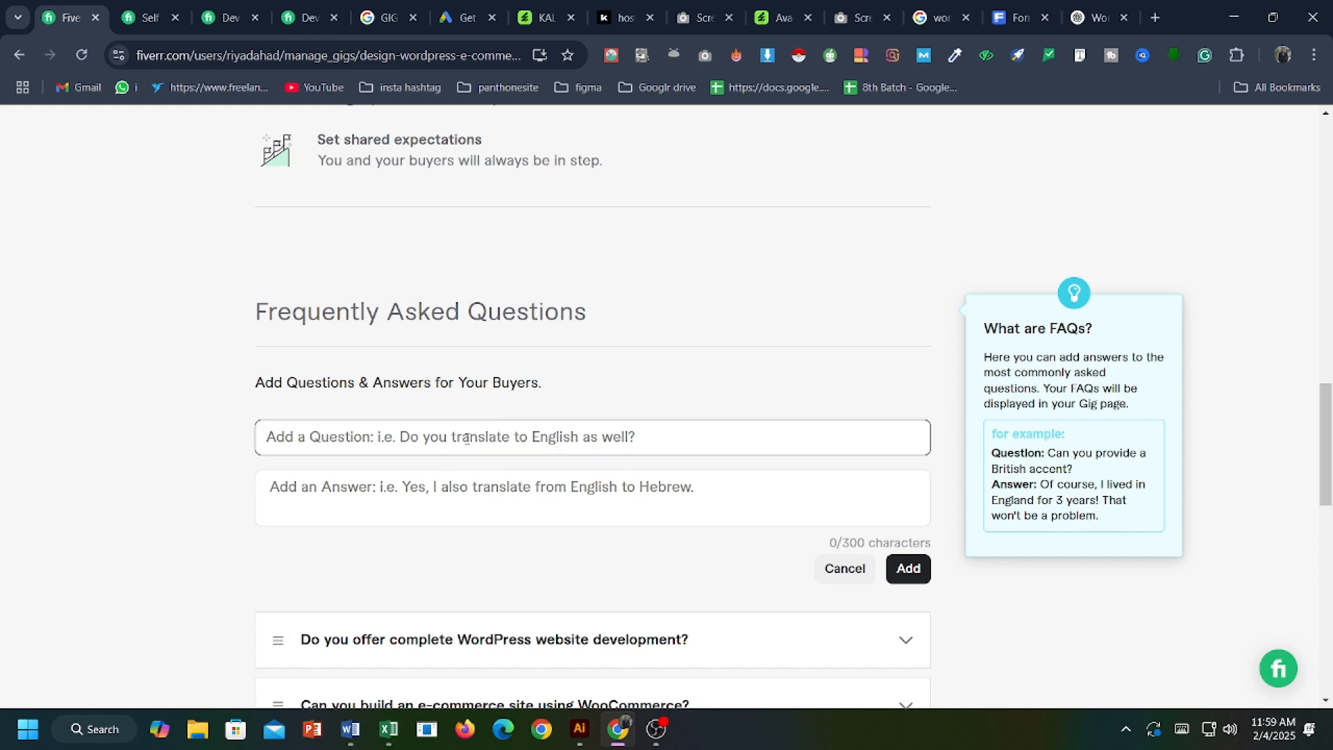
{"action": "key", "text": "super+v"}
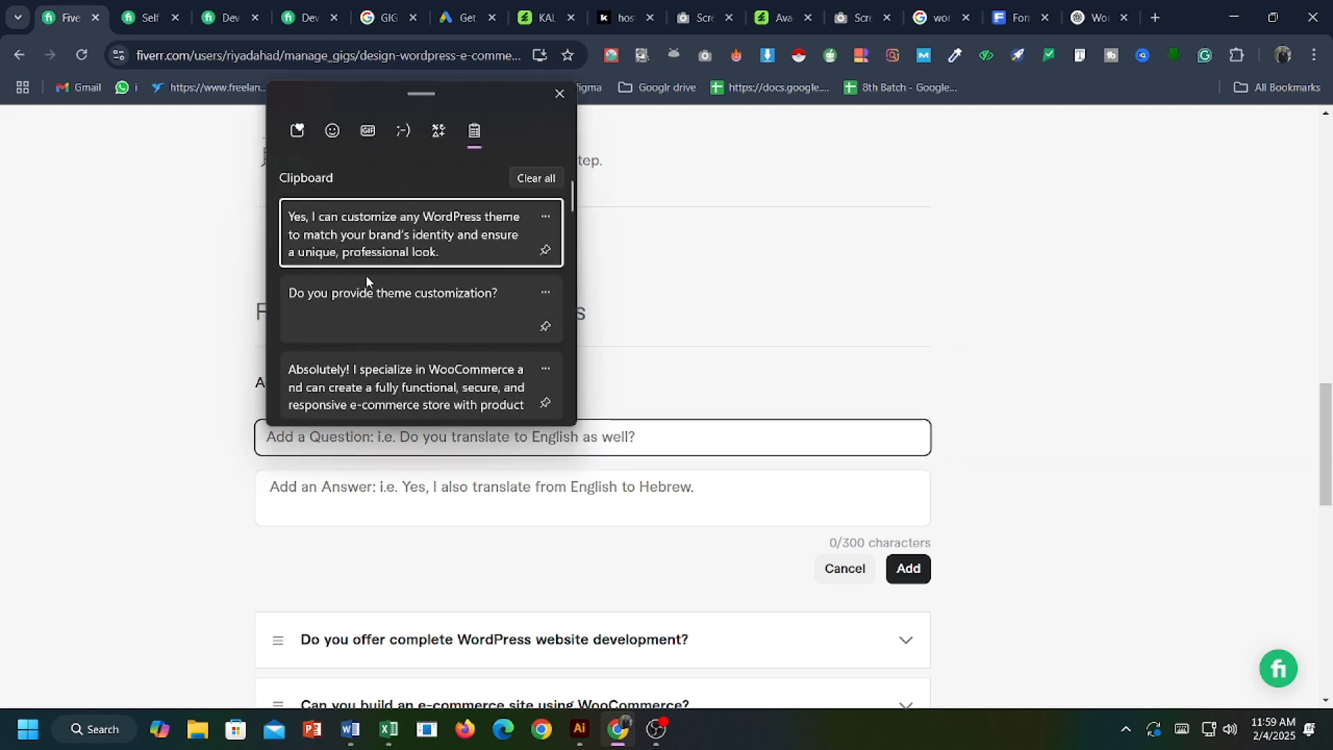
{"action": "left_click", "coordinate": [366, 298]}
{"action": "left_click", "coordinate": [718, 501]}
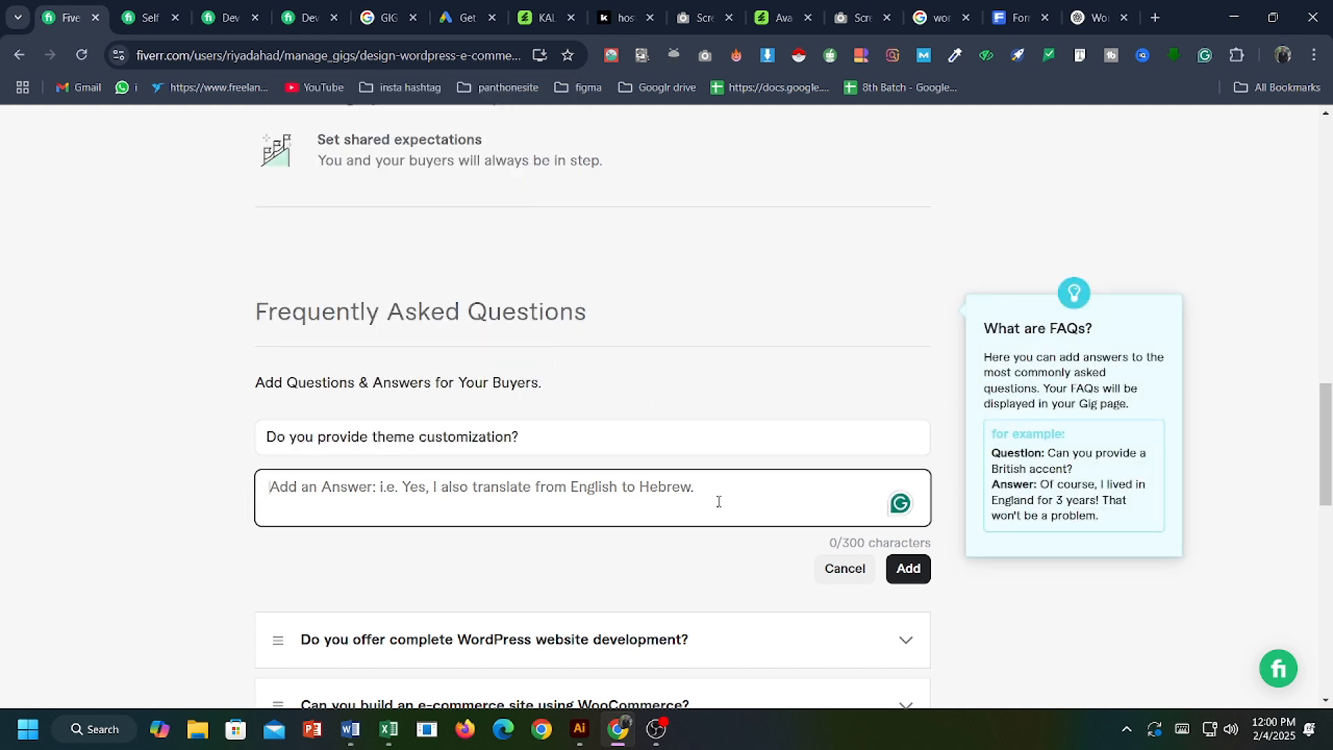
{"action": "key", "text": "super+v"}
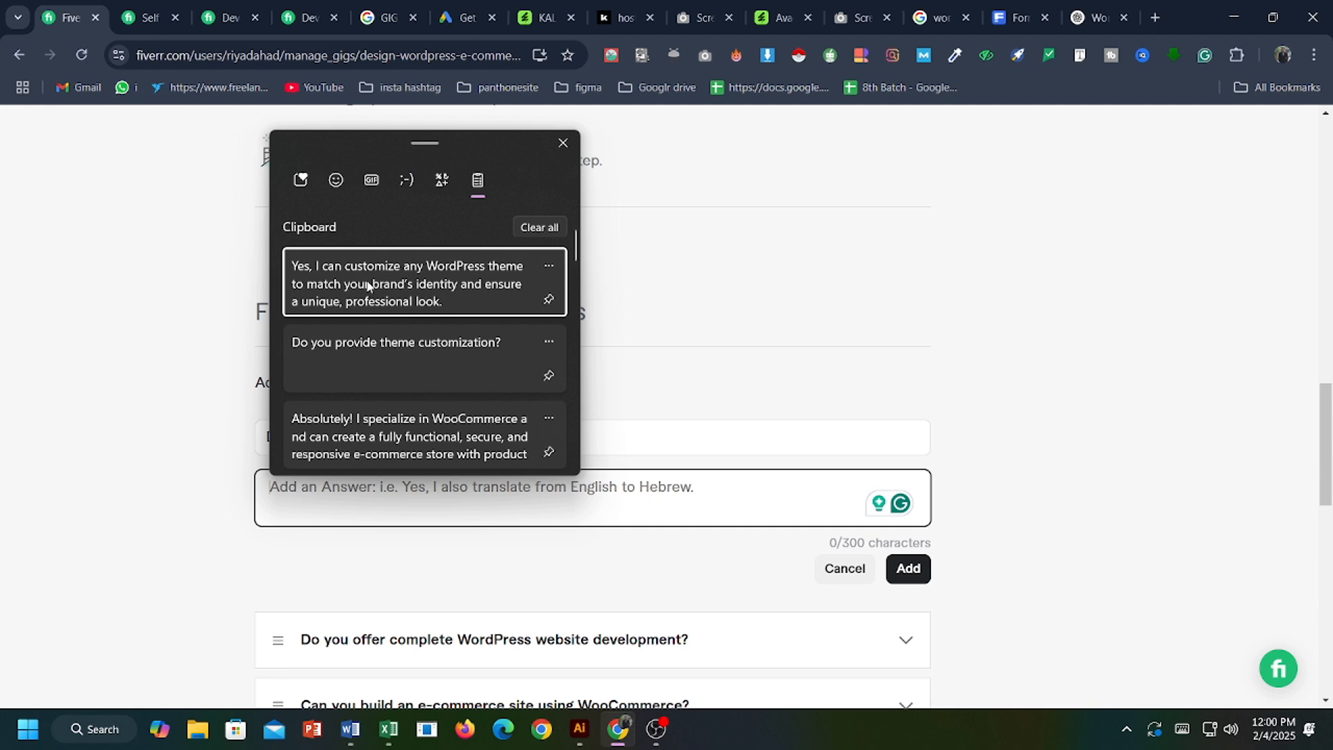
{"action": "left_click", "coordinate": [368, 284]}
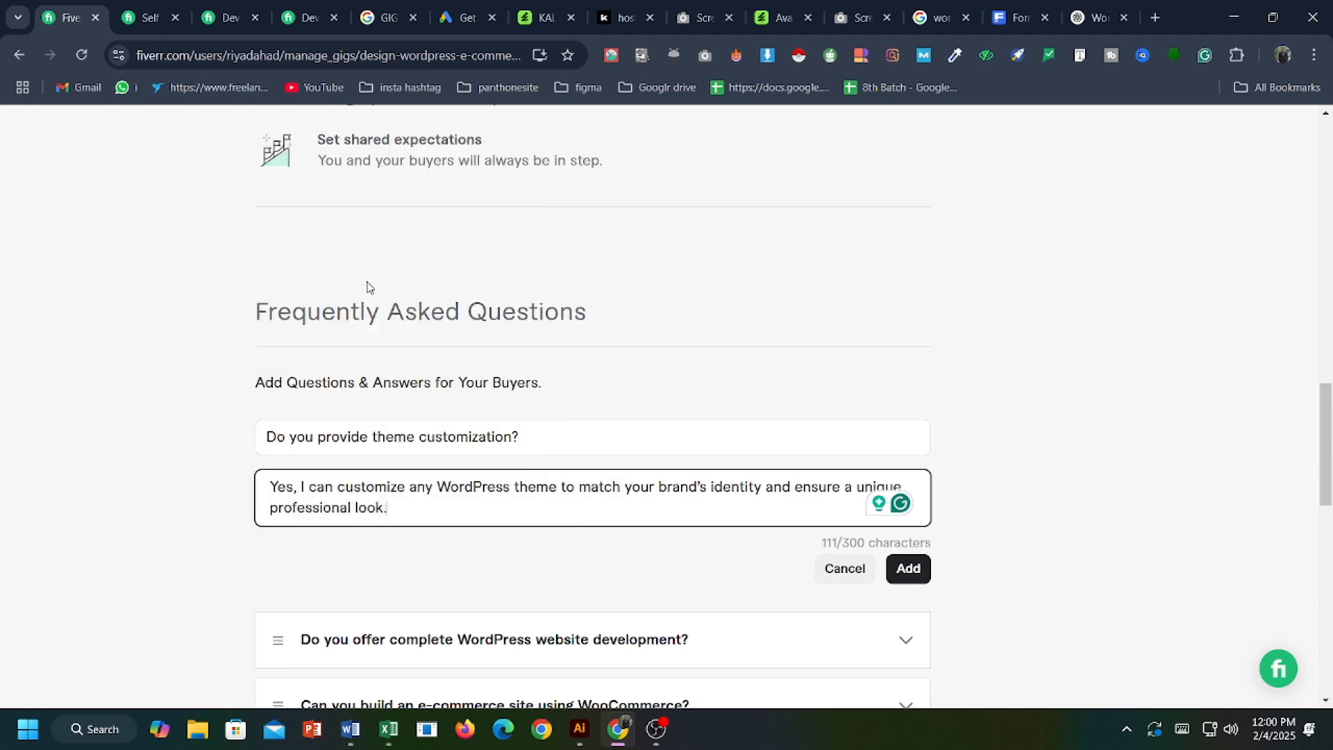
{"action": "left_click", "coordinate": [907, 568]}
Save the gig's description and FAQs, continue to the buyer questions page, and look over its Fiverr Questions and Your Questions sections.
{"action": "scroll", "coordinate": [854, 471], "scroll_direction": "down", "scroll_amount": 3}
{"action": "left_click", "coordinate": [902, 535]}
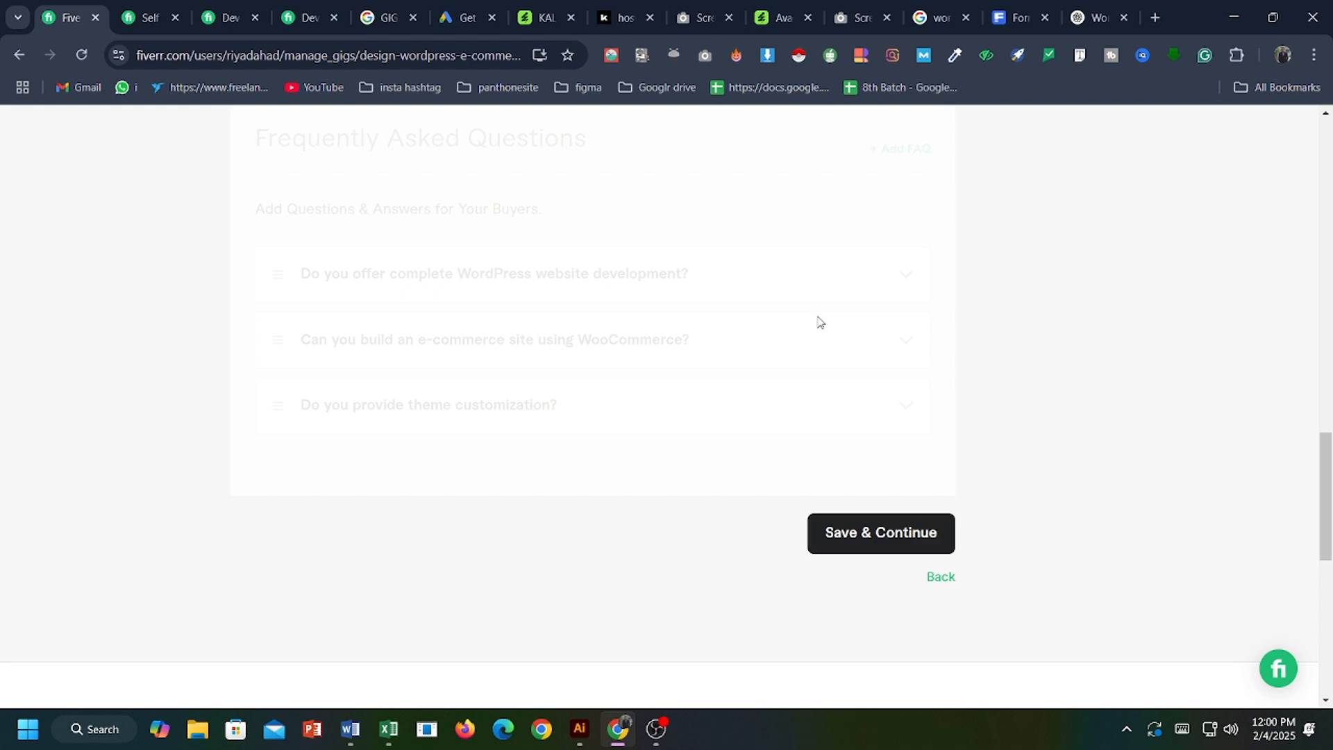
{"action": "scroll", "coordinate": [444, 396], "scroll_direction": "down", "scroll_amount": 3}
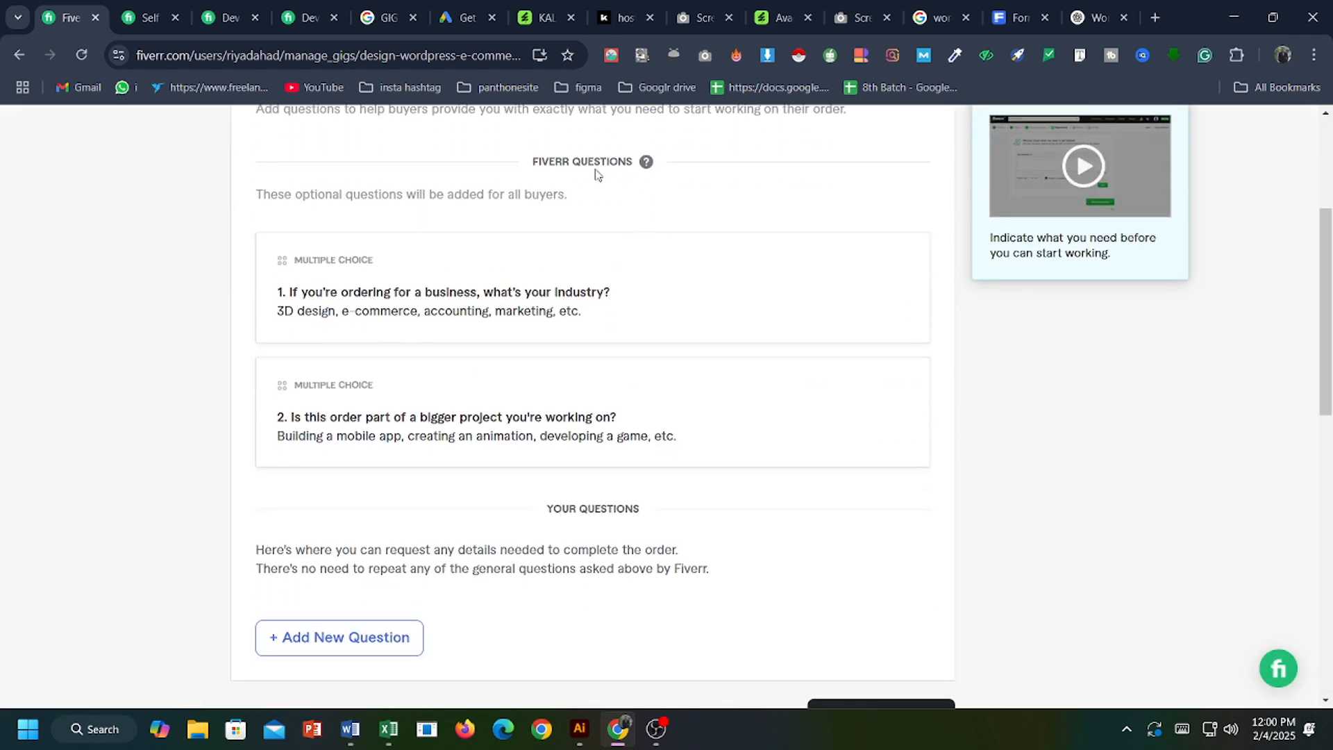
{"action": "scroll", "coordinate": [452, 226], "scroll_direction": "down", "scroll_amount": 5}
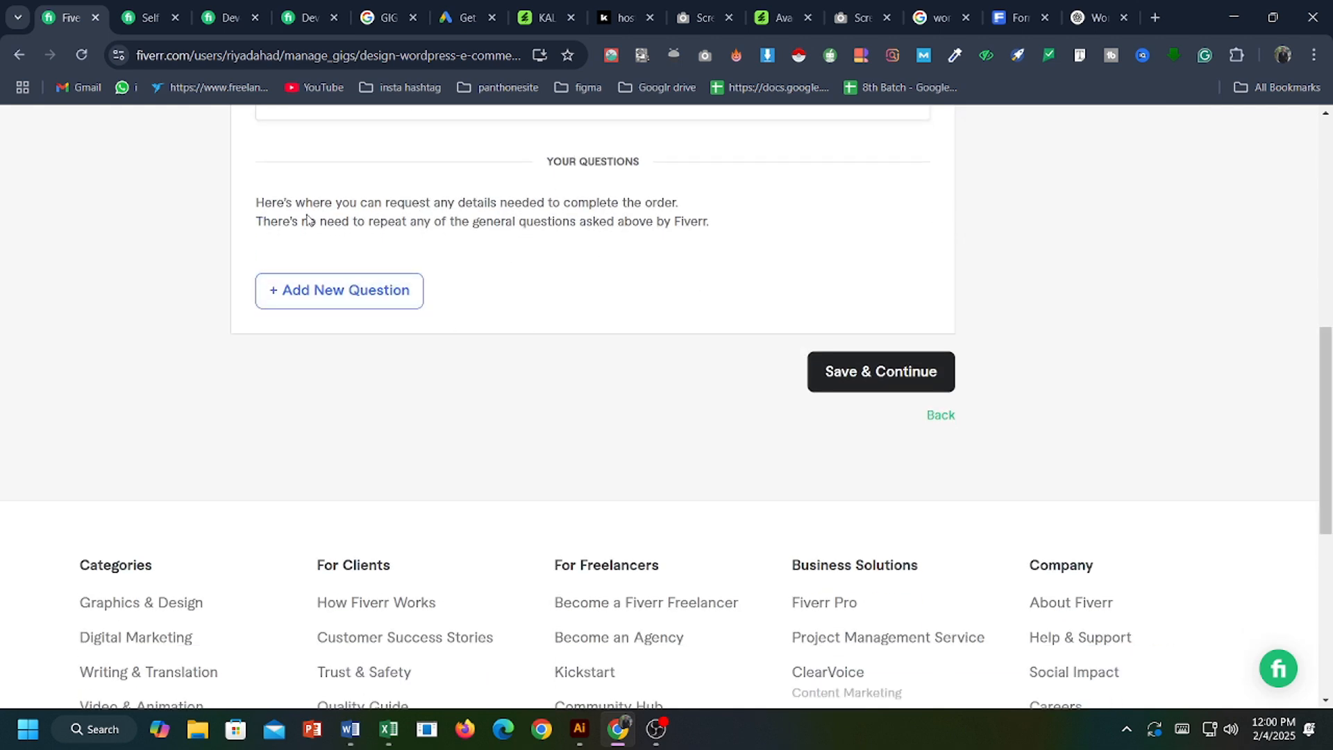
Copy the guidance text under Your Questions into a ChatGPT message, append "write me a question", and send it.
{"action": "left_click_drag", "start_coordinate": [251, 202], "coordinate": [729, 235]}
{"action": "key", "text": "ctrl+c"}
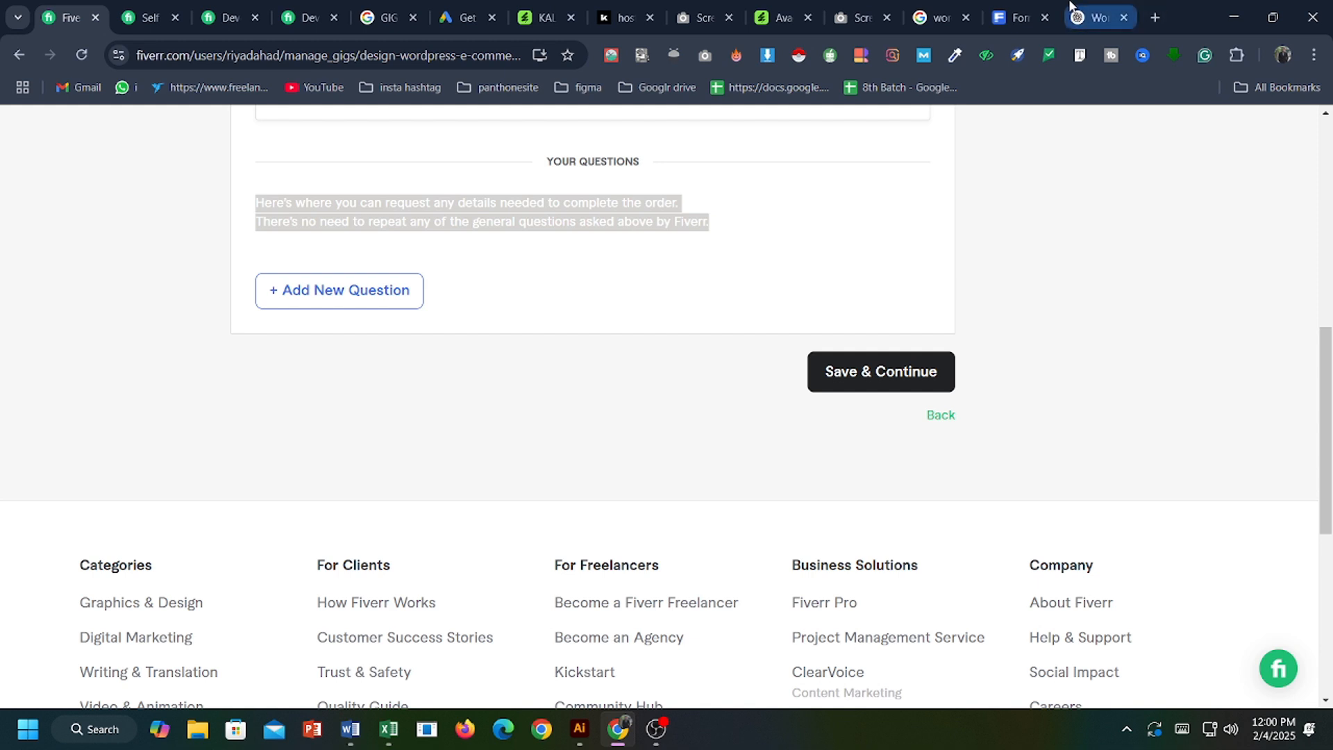
{"action": "left_click", "coordinate": [1096, 18]}
{"action": "left_click", "coordinate": [661, 612]}
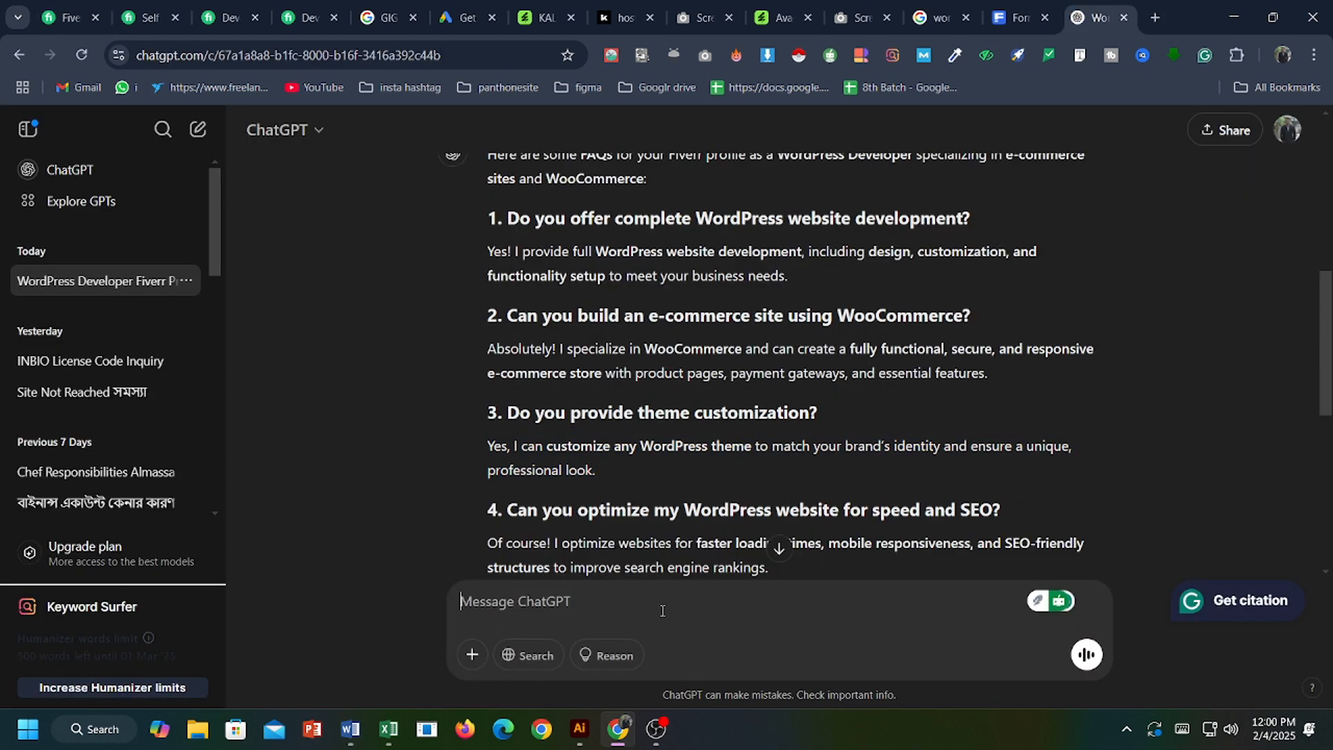
{"action": "key", "text": "ctrl+v"}
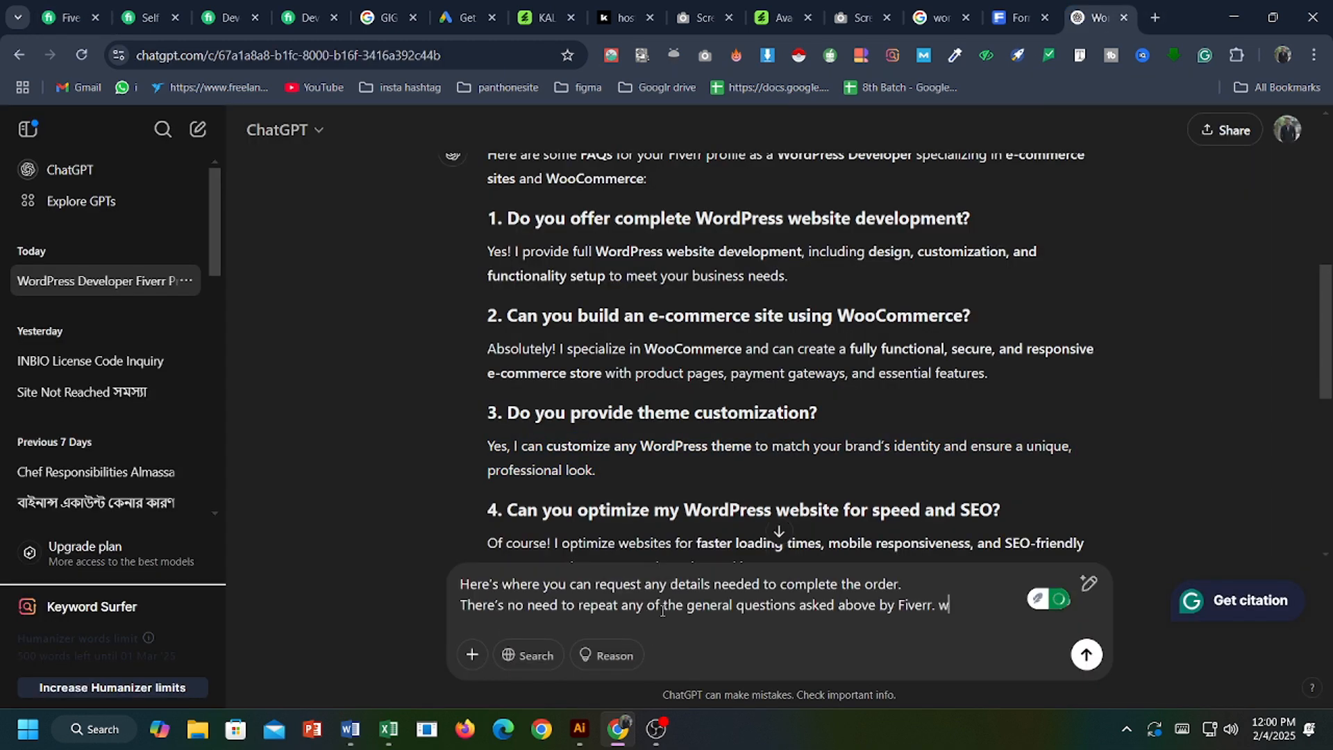
{"action": "type", "text": "write me a"}
{"action": "type", "text": " question"}
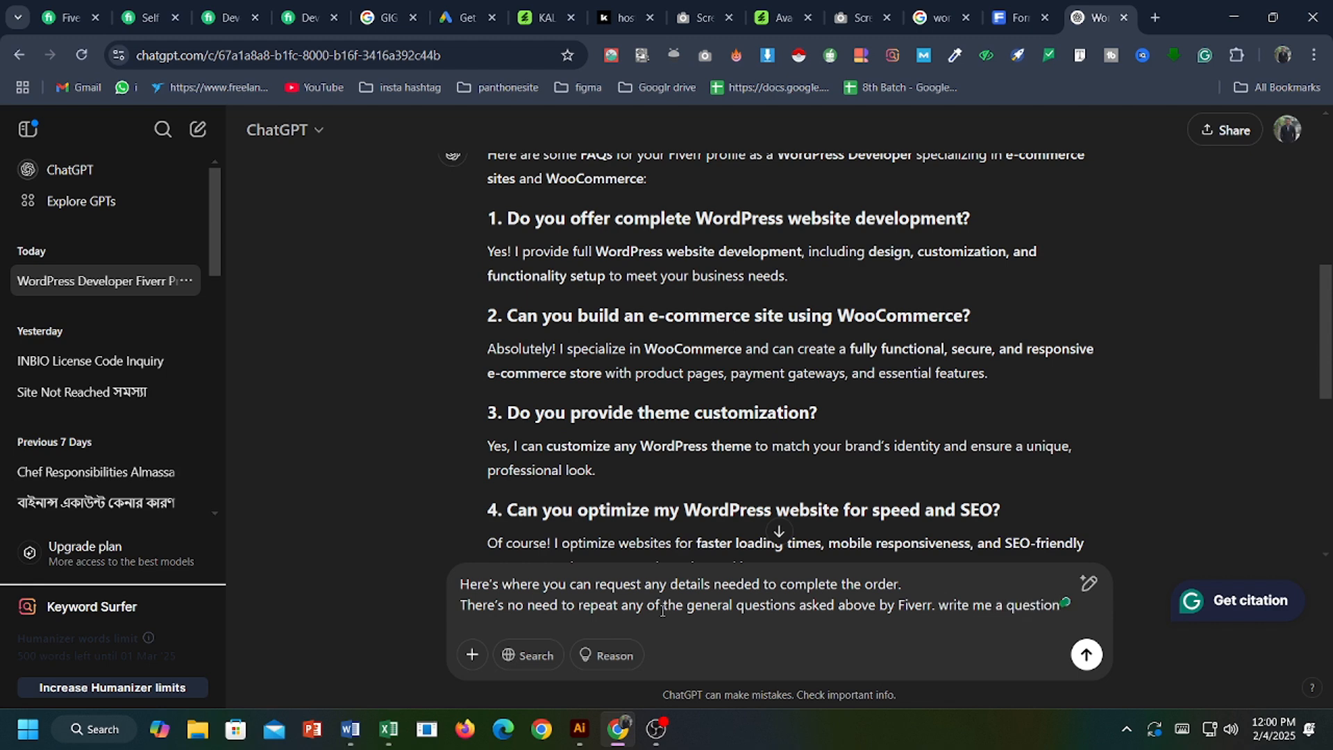
{"action": "key", "text": "Return"}
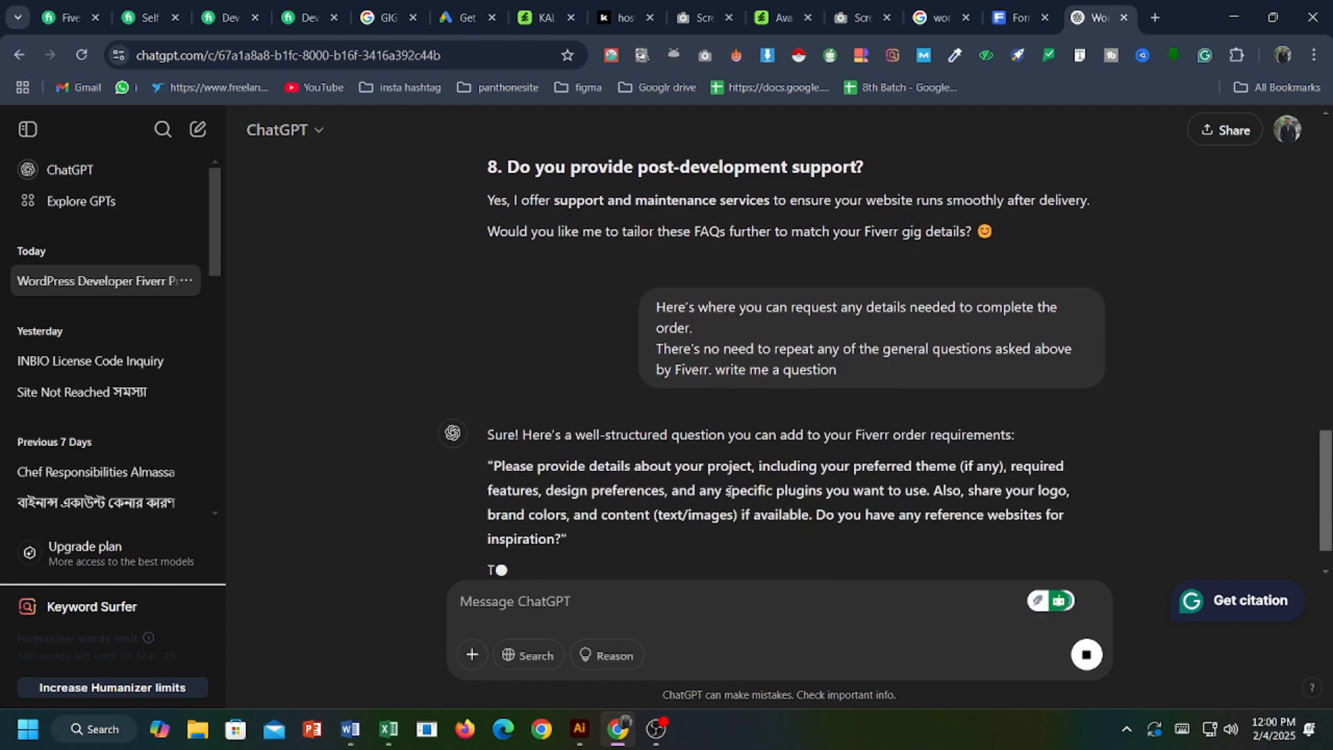
Copy ChatGPT's suggested question beginning "Please provide details about your project", together with the closing sentences below it.
{"action": "scroll", "coordinate": [758, 474], "scroll_direction": "down", "scroll_amount": 1}
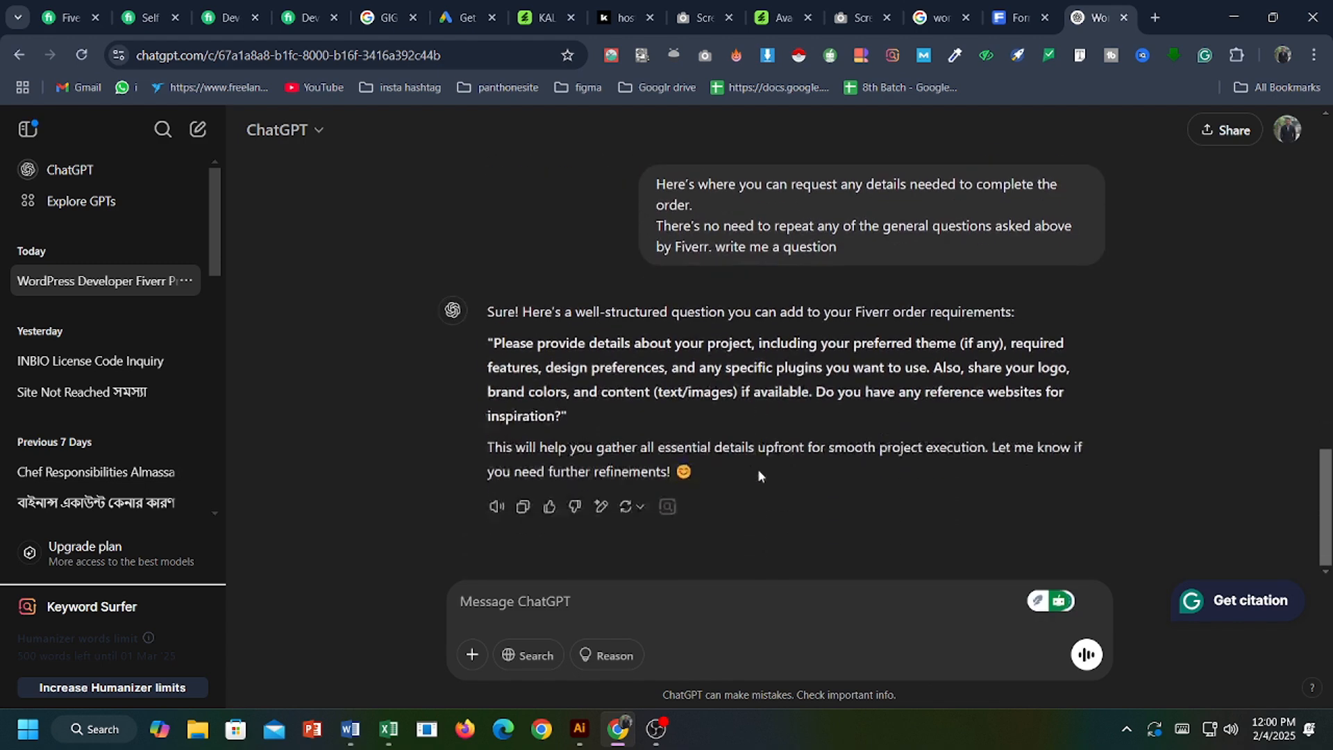
{"action": "left_click_drag", "start_coordinate": [496, 336], "coordinate": [587, 414]}
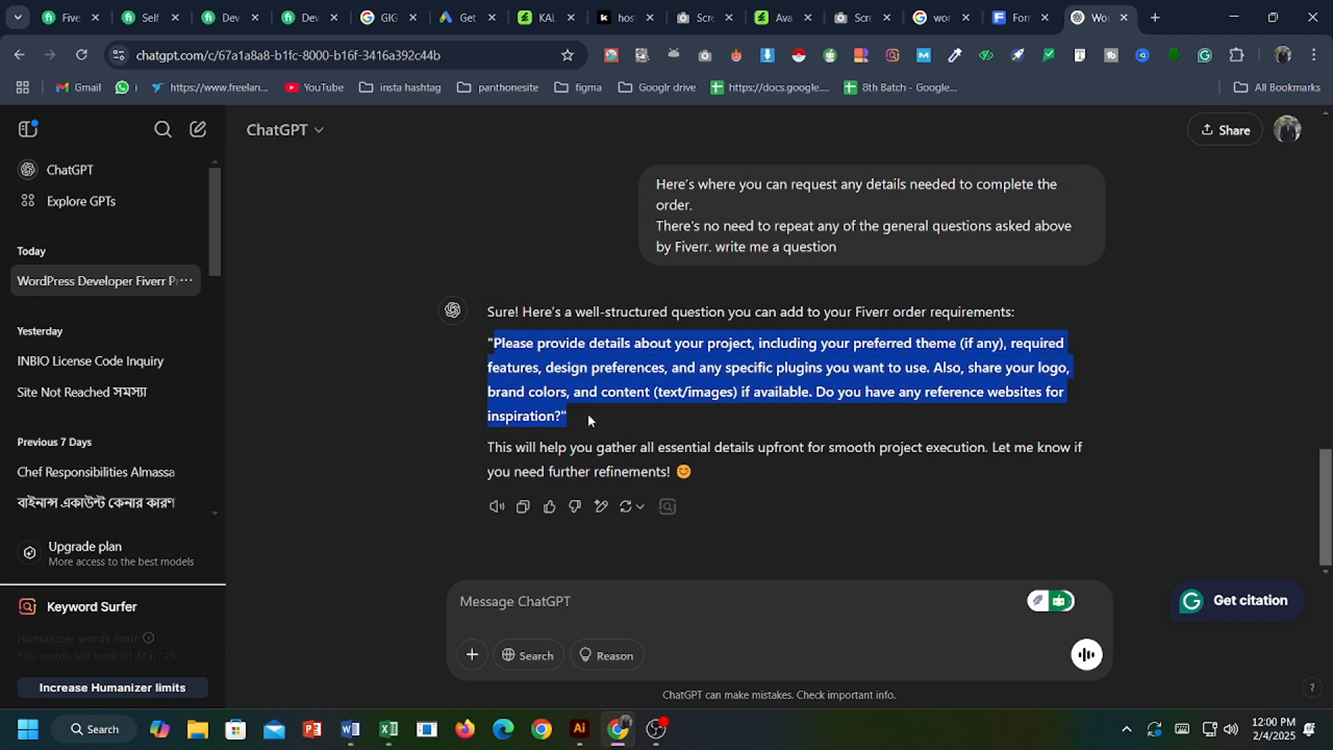
{"action": "left_click_drag", "start_coordinate": [587, 414], "coordinate": [702, 470]}
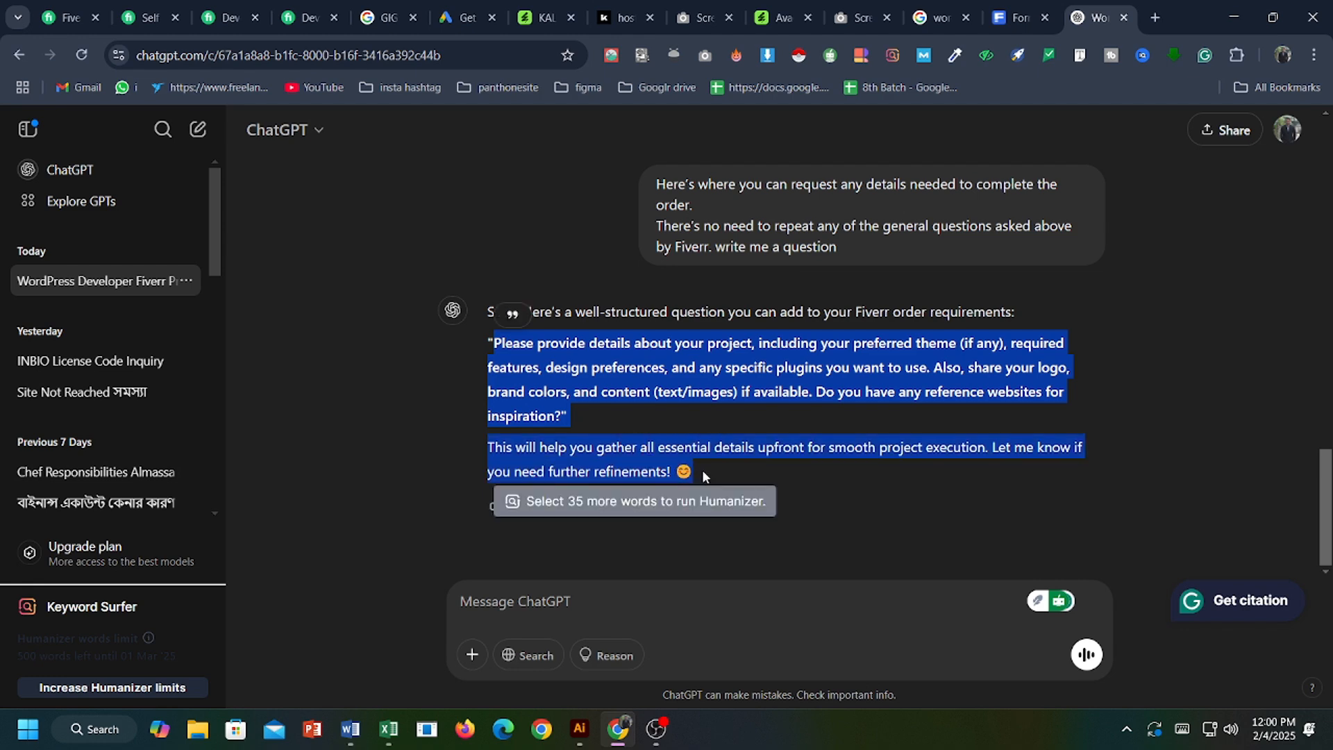
On Fiverr, start a new question under Your Questions, paste the copied text into it, and review the wording.
{"action": "left_click", "coordinate": [72, 19]}
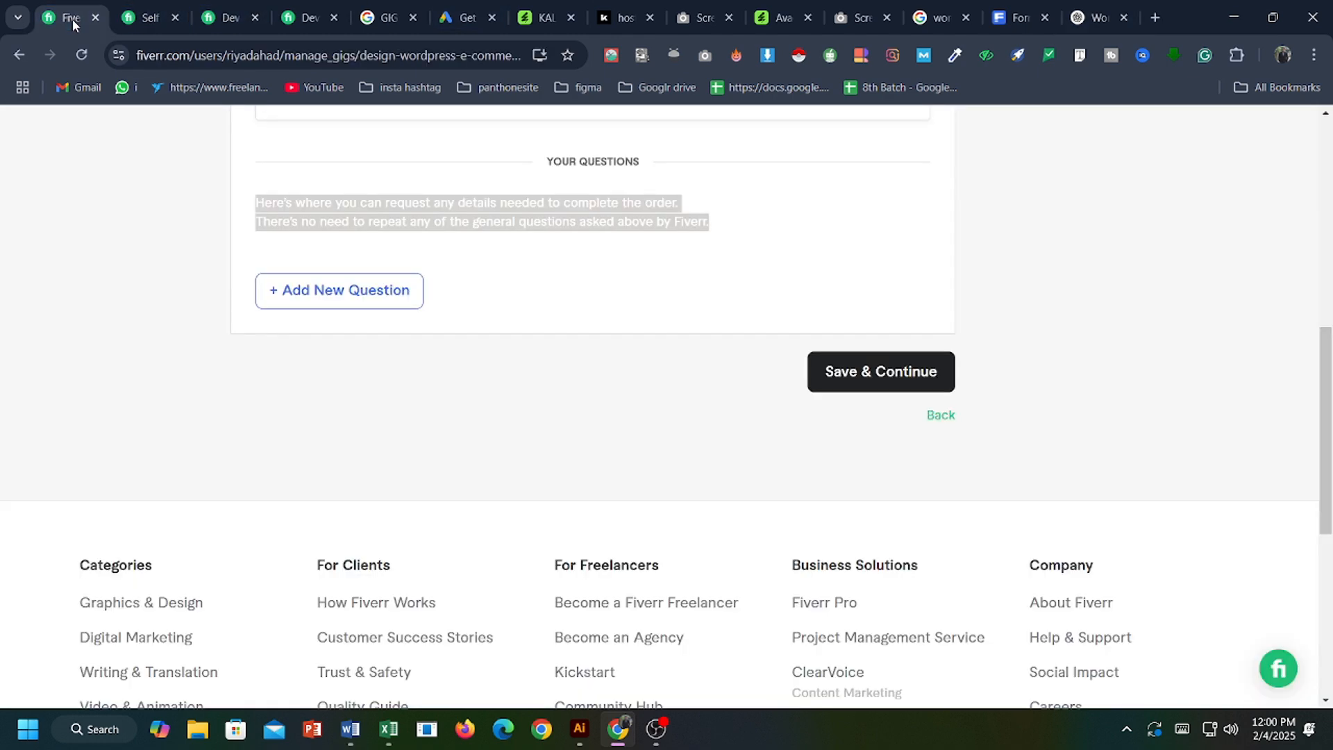
{"action": "left_click", "coordinate": [340, 295]}
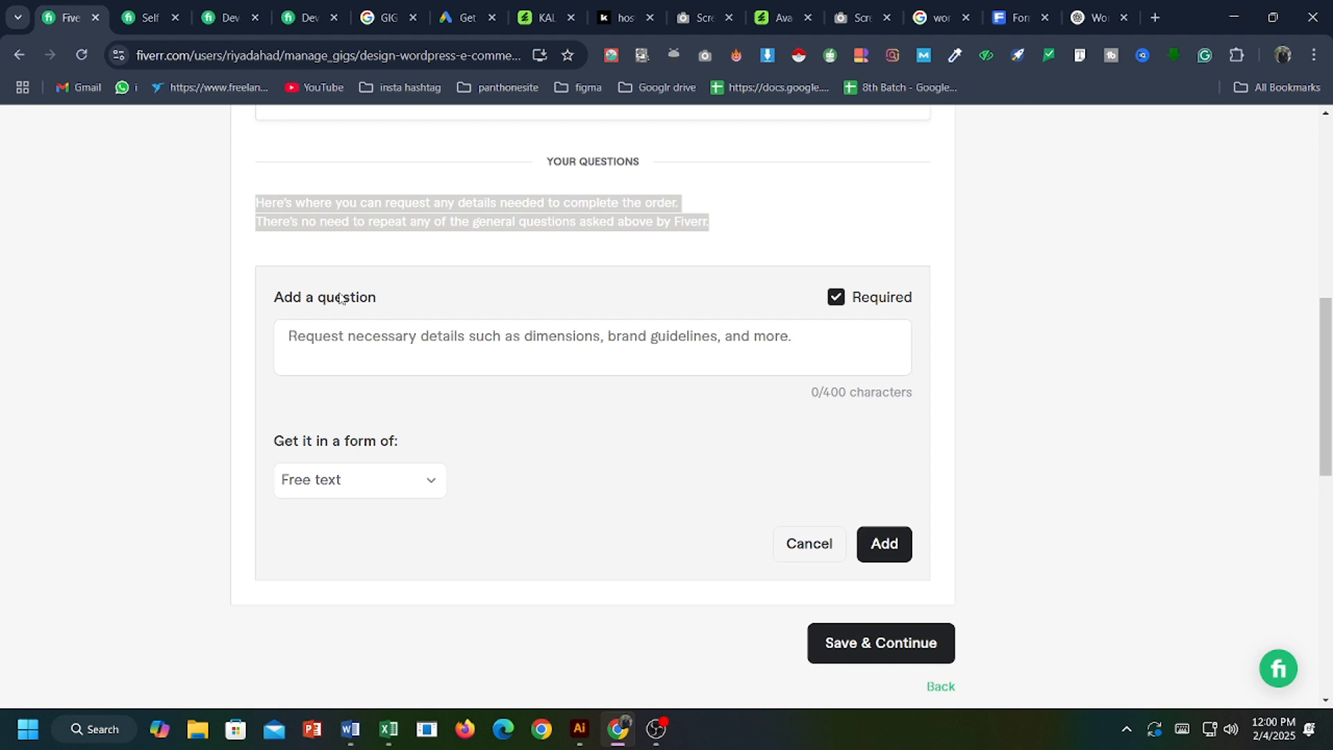
{"action": "left_click", "coordinate": [484, 352]}
{"action": "key", "text": "ctrl+v"}
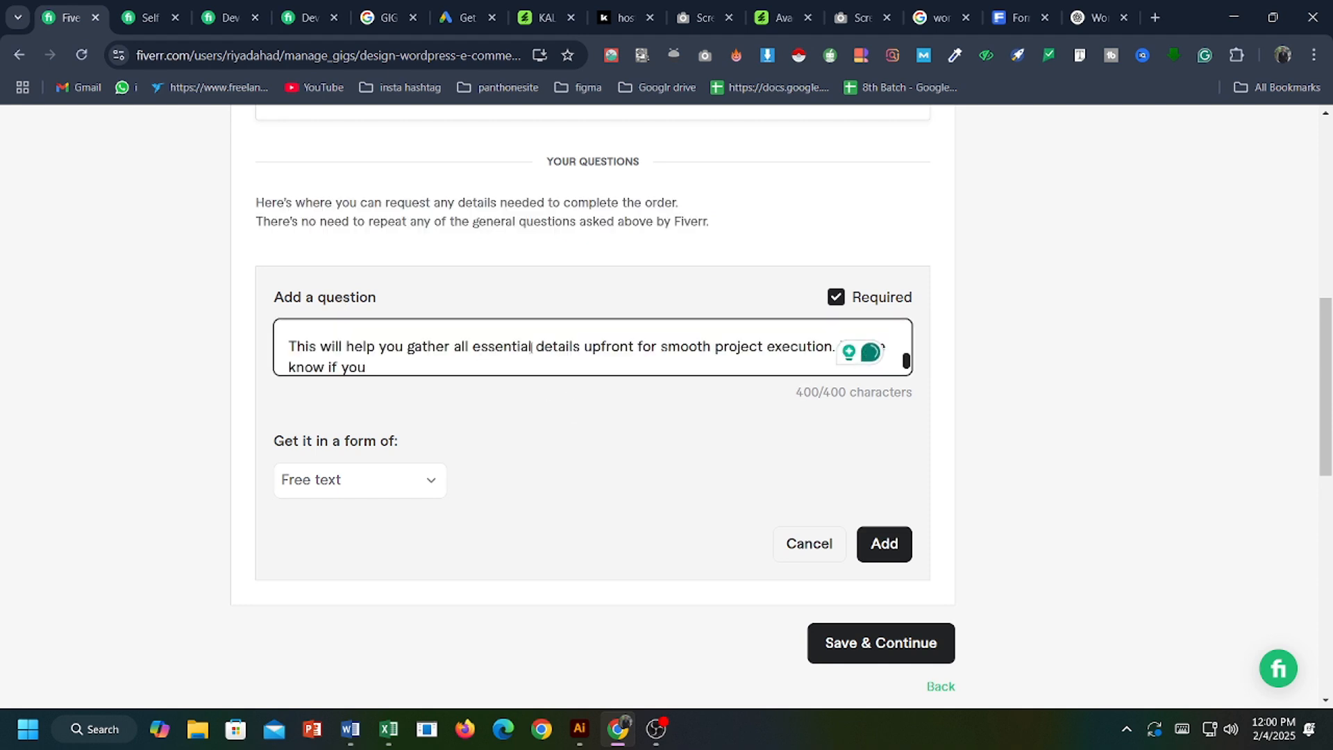
{"action": "scroll", "coordinate": [503, 357], "scroll_direction": "up", "scroll_amount": 4}
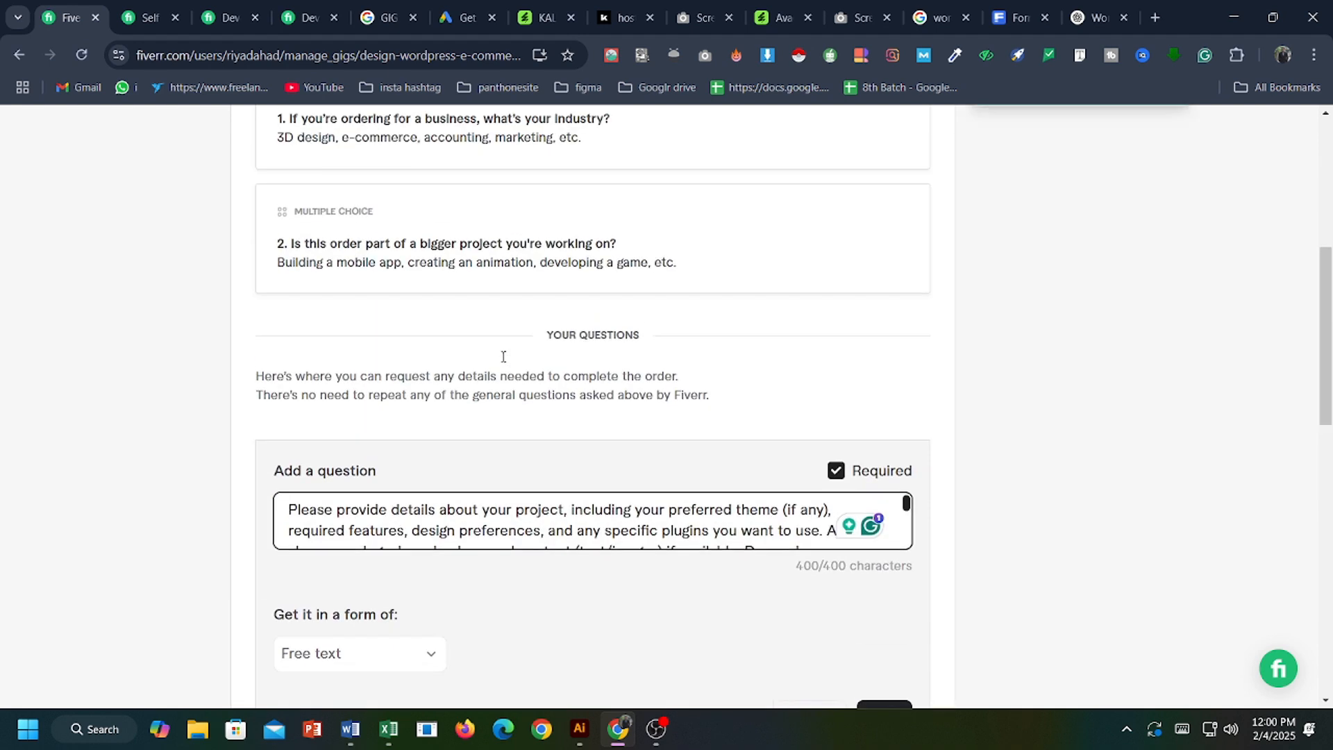
{"action": "scroll", "coordinate": [566, 321], "scroll_direction": "down", "scroll_amount": 3}
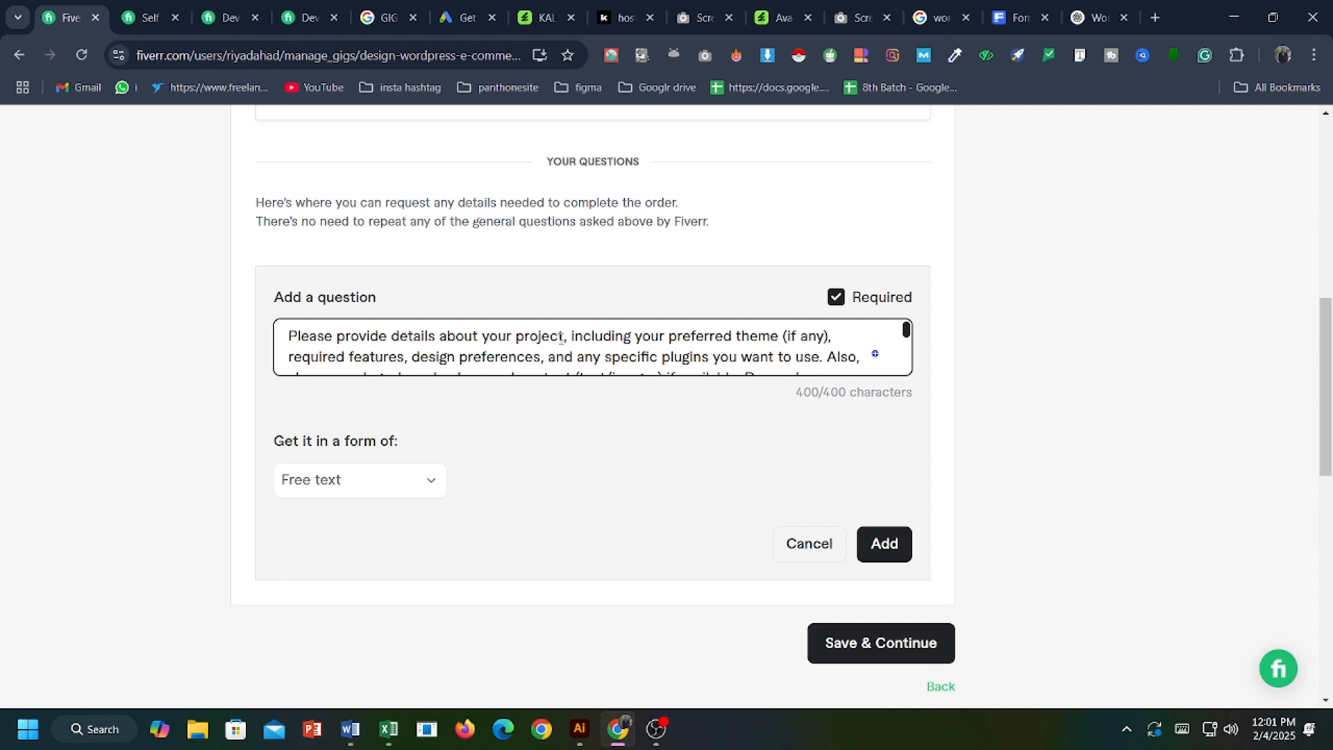
{"action": "scroll", "coordinate": [496, 354], "scroll_direction": "down", "scroll_amount": 3}
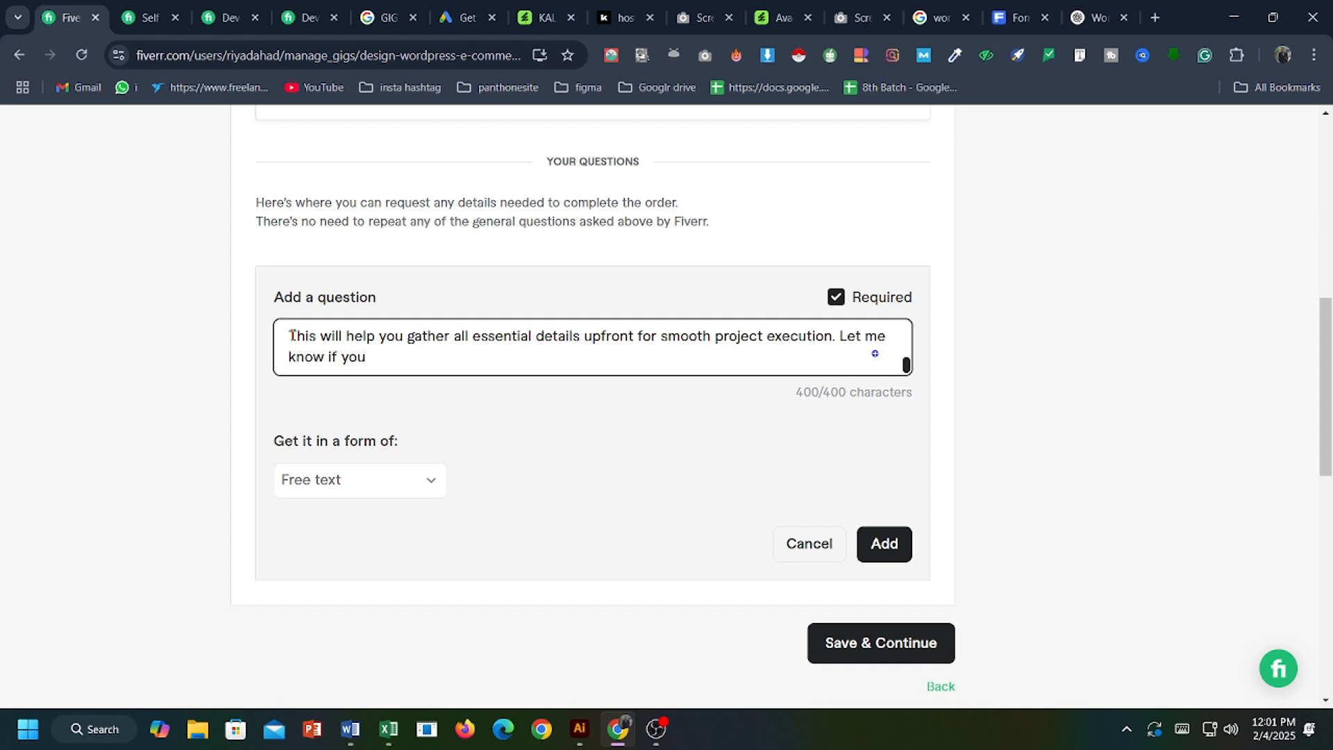
Set the question's answer form to Attachment, add the question, and save to continue to the Gallery page.
{"action": "left_click", "coordinate": [366, 479]}
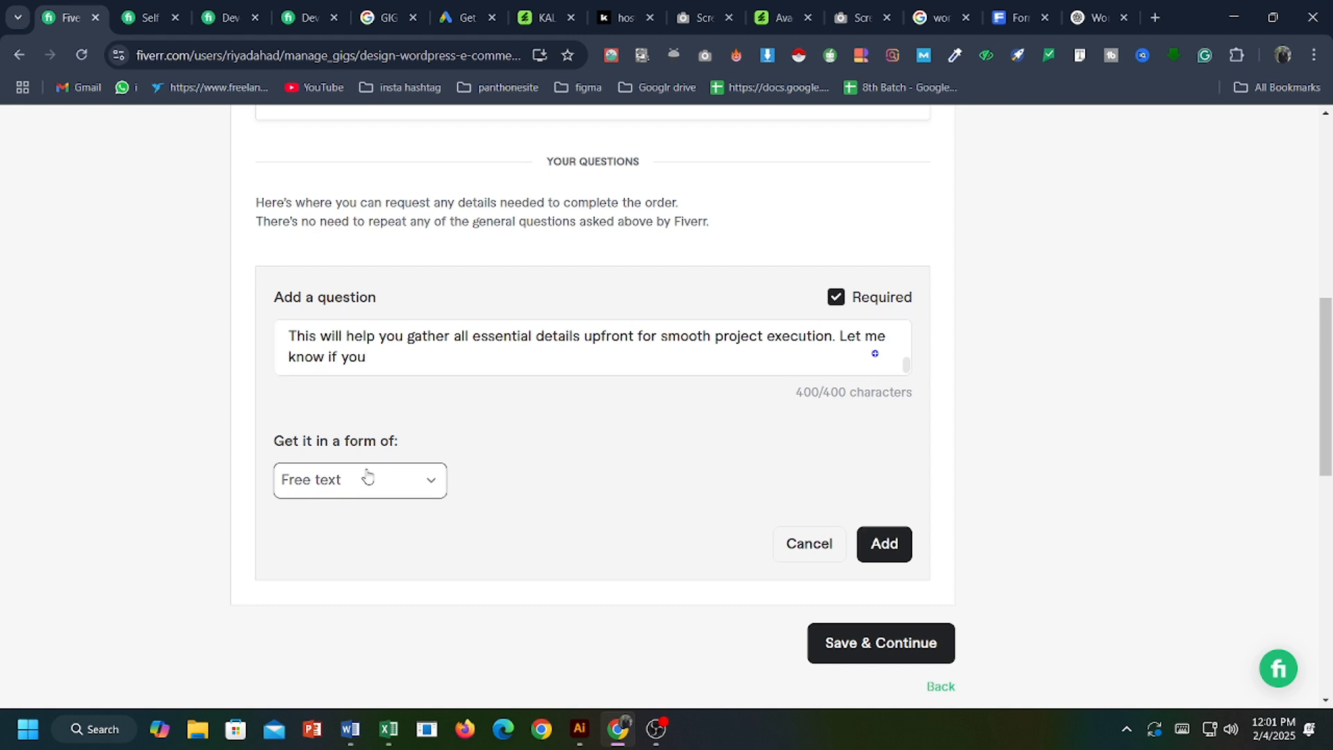
{"action": "left_click", "coordinate": [357, 621]}
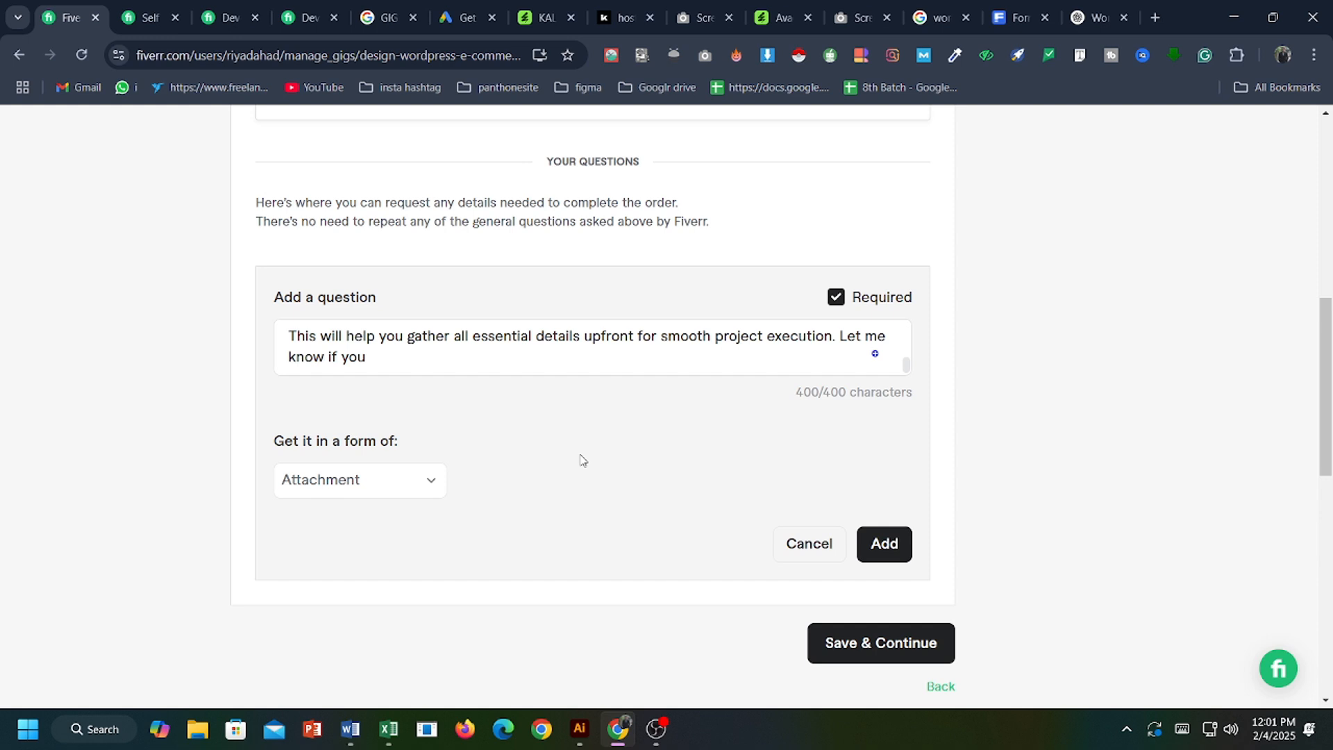
{"action": "left_click", "coordinate": [884, 543]}
{"action": "left_click", "coordinate": [895, 542]}
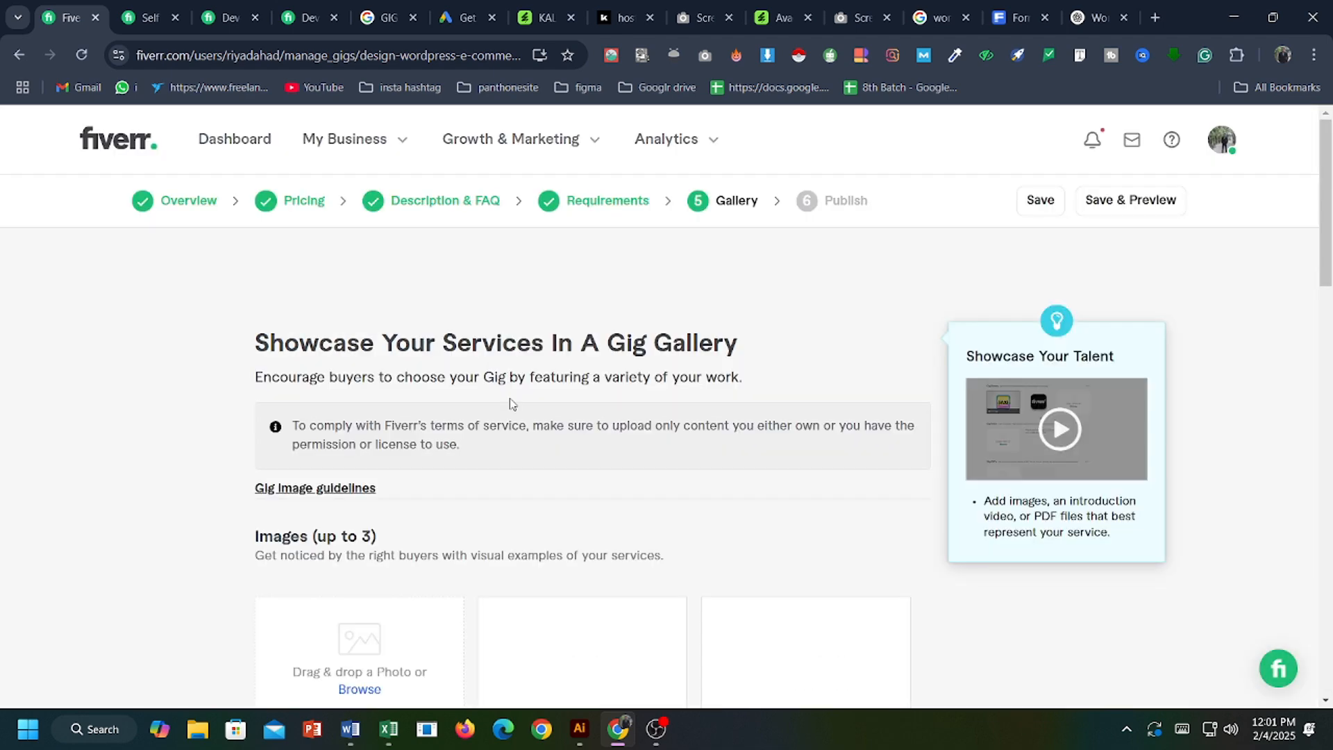
Look over the gig gallery's Images, Video and Documents upload sections and their guidelines.
{"action": "scroll", "coordinate": [427, 494], "scroll_direction": "down", "scroll_amount": 3}
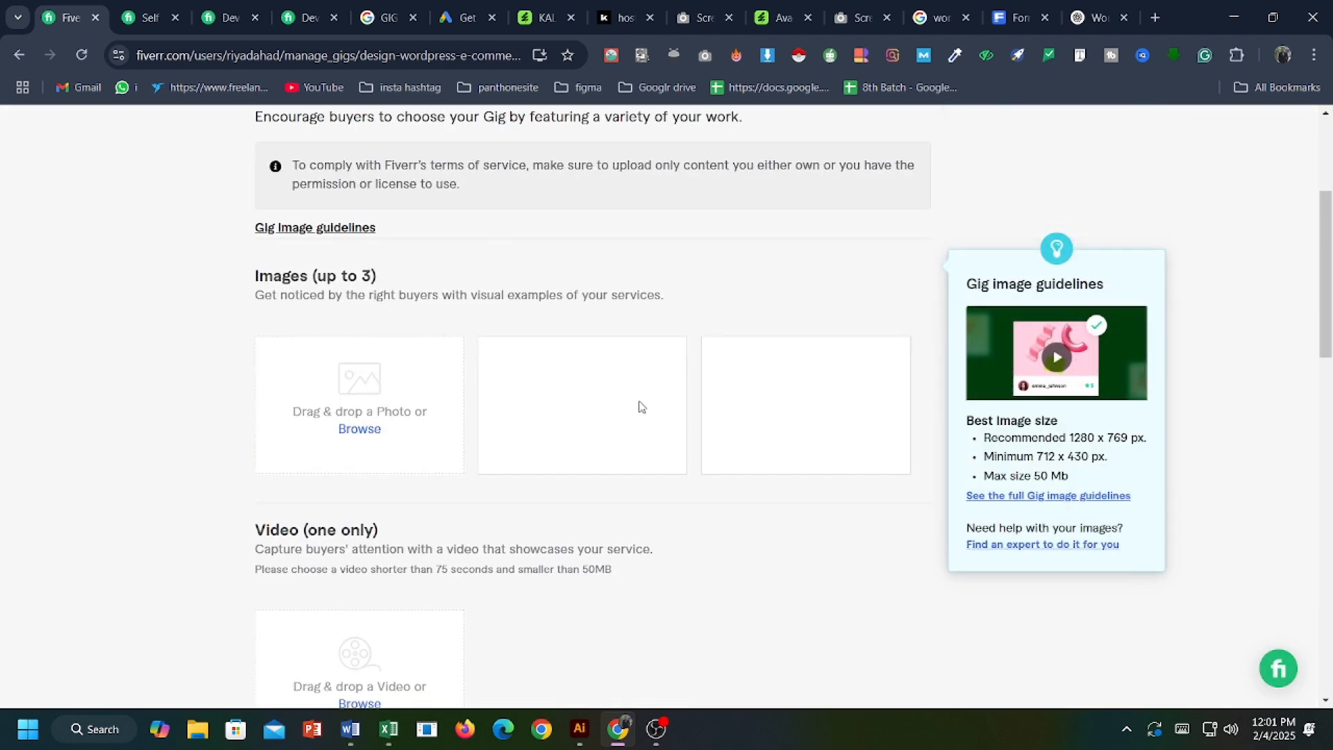
{"action": "scroll", "coordinate": [638, 399], "scroll_direction": "down", "scroll_amount": 3}
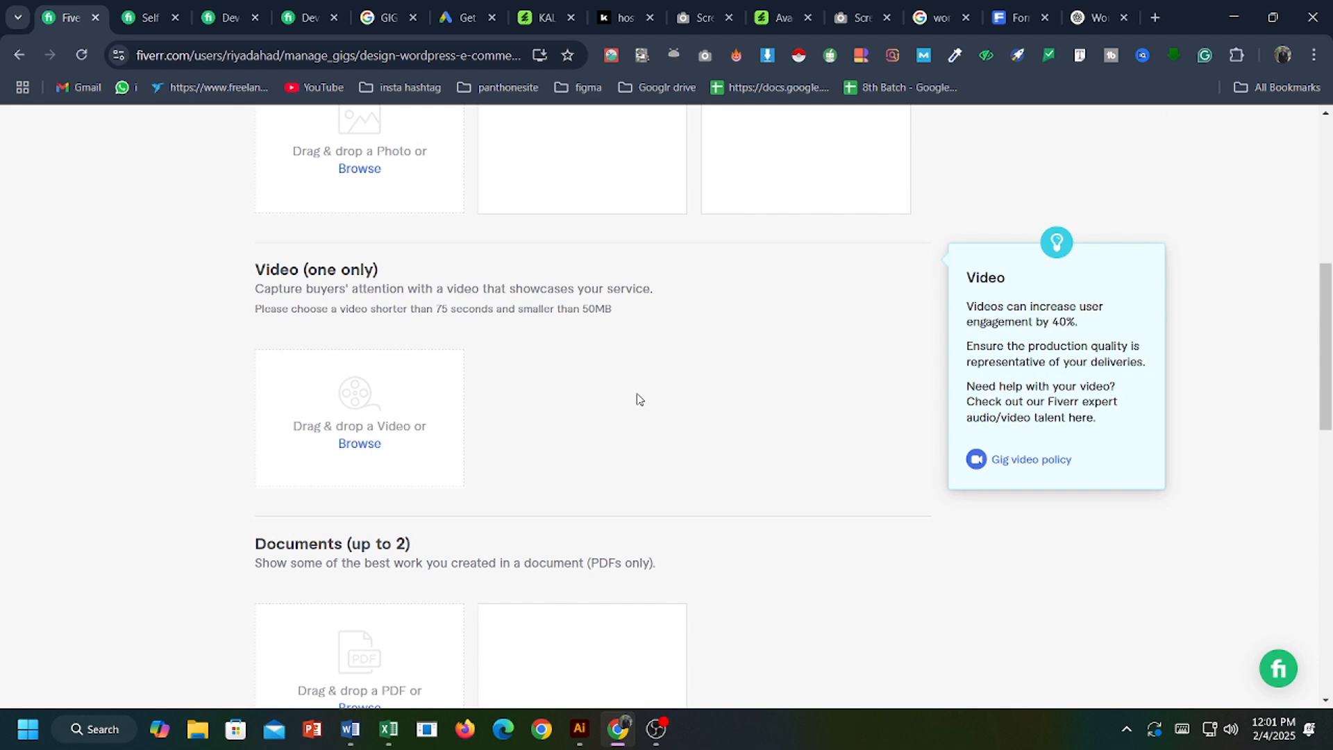
{"action": "scroll", "coordinate": [634, 396], "scroll_direction": "up", "scroll_amount": 2}
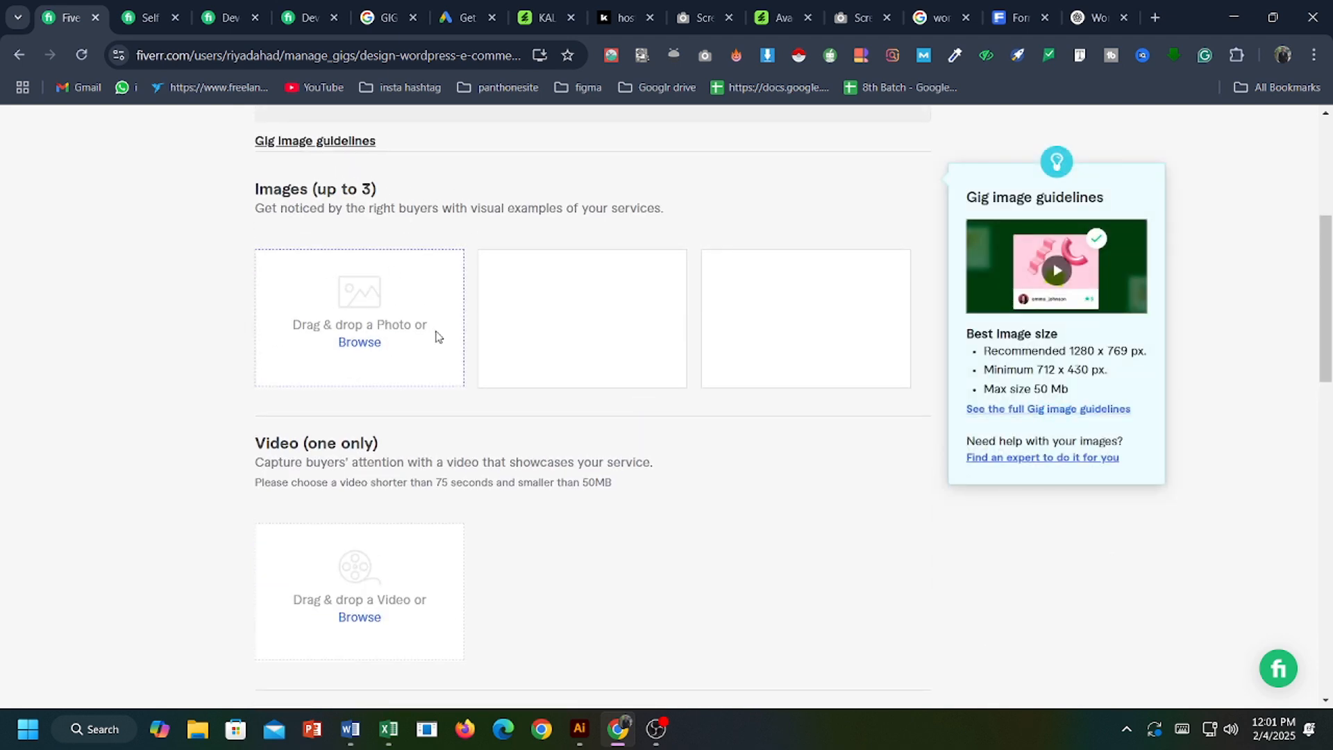
{"action": "scroll", "coordinate": [812, 320], "scroll_direction": "down", "scroll_amount": 2}
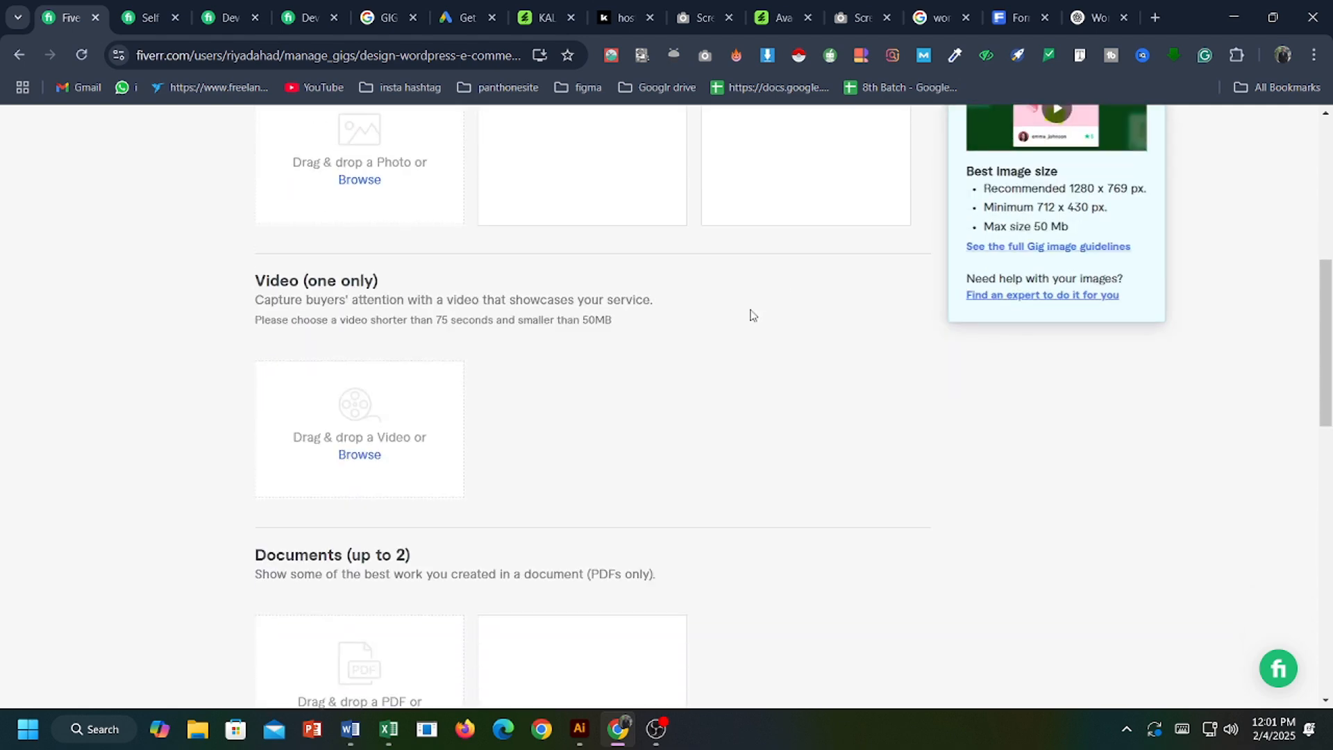
{"action": "scroll", "coordinate": [357, 425], "scroll_direction": "down", "scroll_amount": 3}
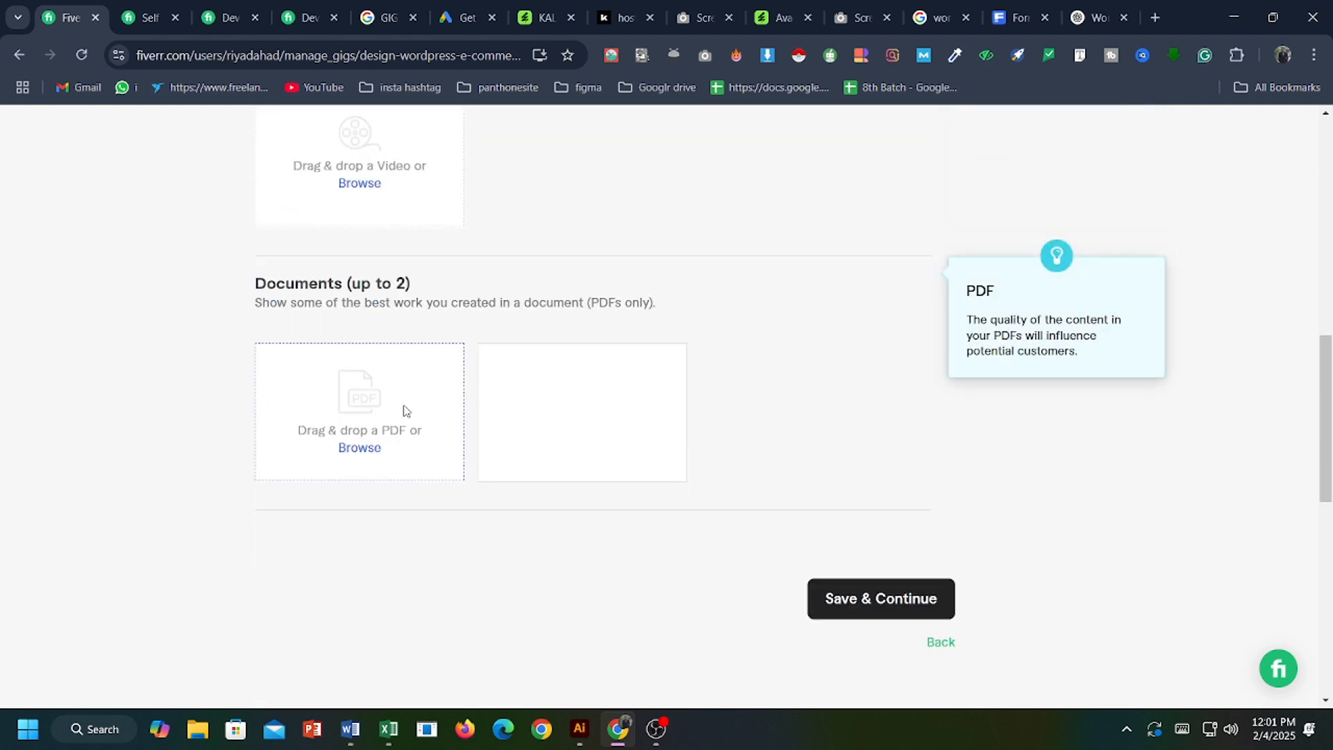
{"action": "scroll", "coordinate": [506, 415], "scroll_direction": "up", "scroll_amount": 4}
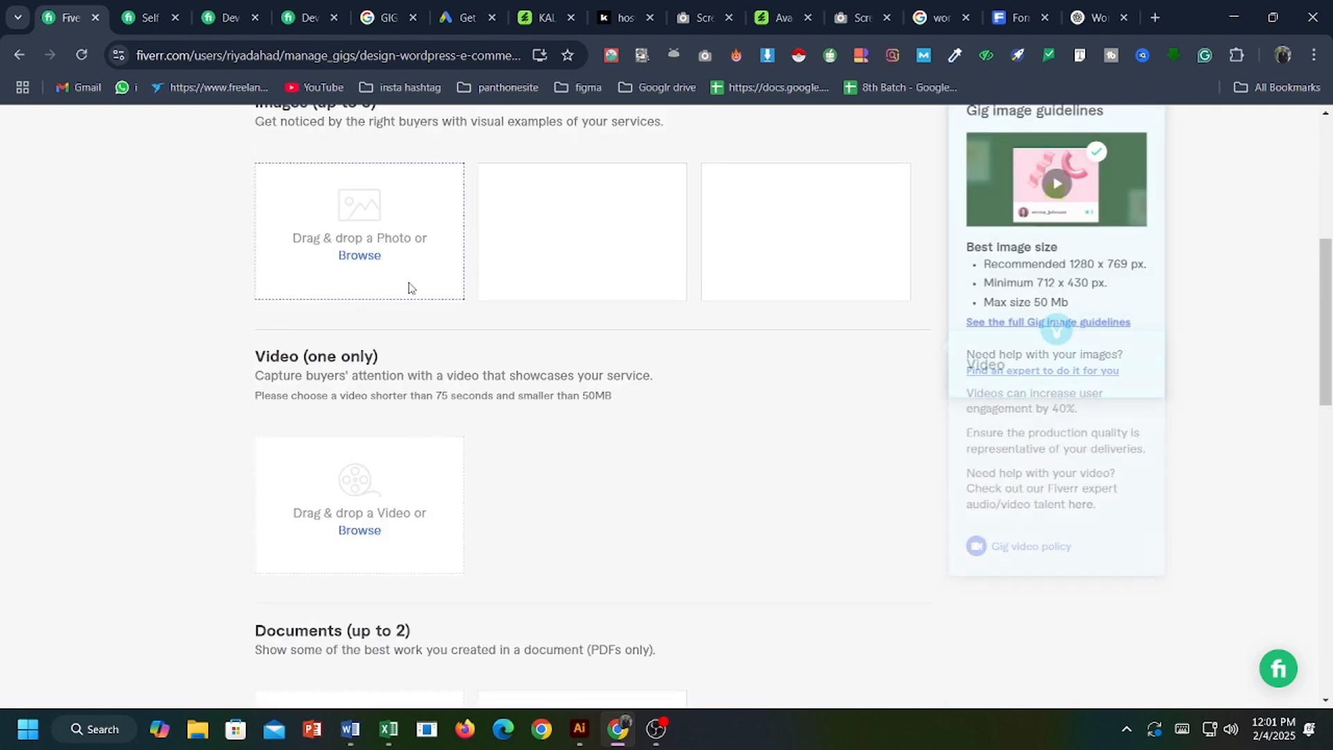
{"action": "left_click", "coordinate": [375, 261]}
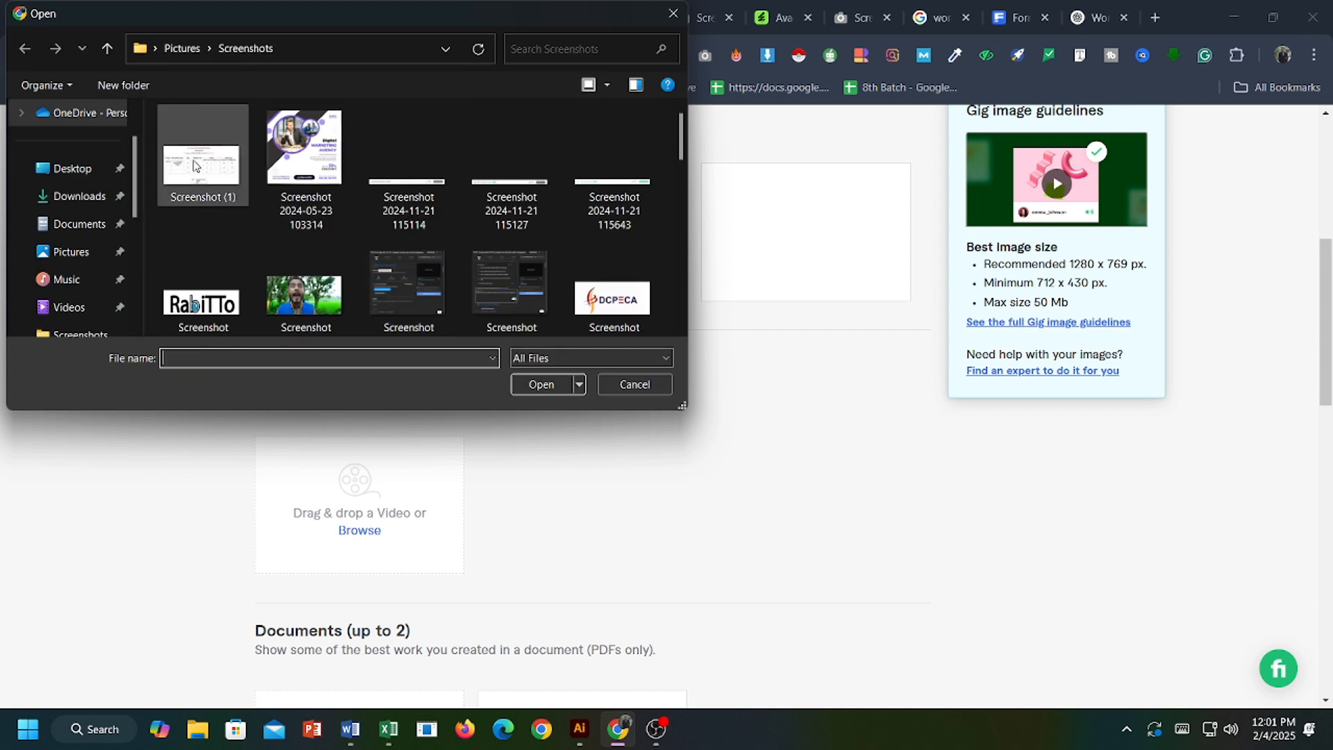
{"action": "left_click", "coordinate": [83, 170]}
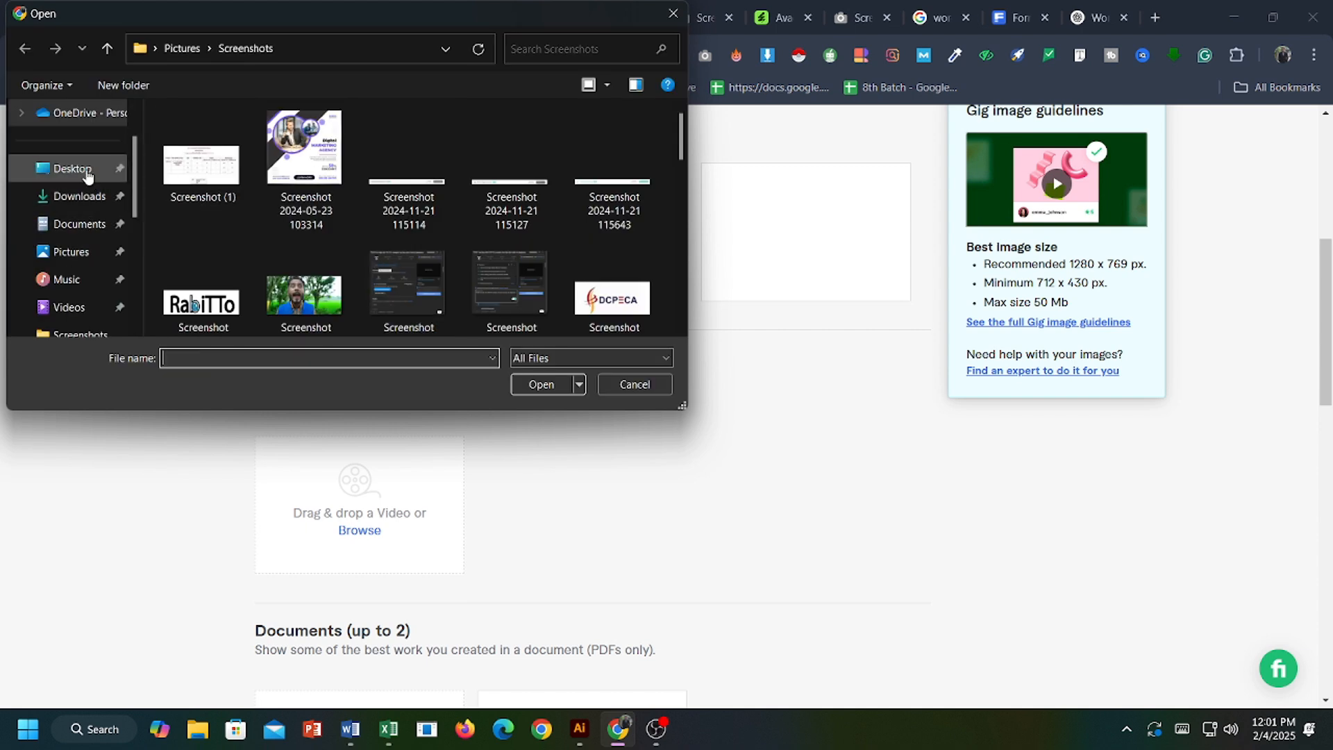
{"action": "scroll", "coordinate": [521, 256], "scroll_direction": "down", "scroll_amount": 2}
{"action": "scroll", "coordinate": [521, 254], "scroll_direction": "down", "scroll_amount": 5}
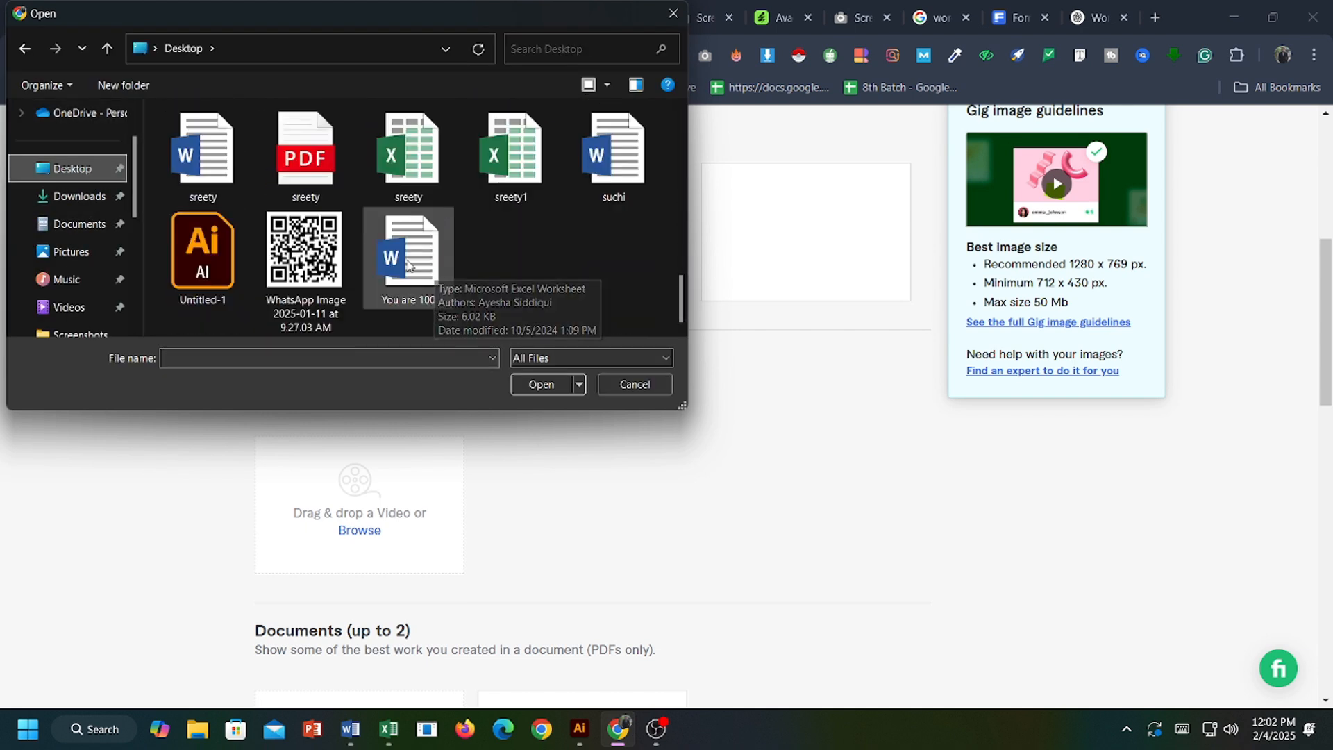
{"action": "scroll", "coordinate": [488, 268], "scroll_direction": "up", "scroll_amount": 3}
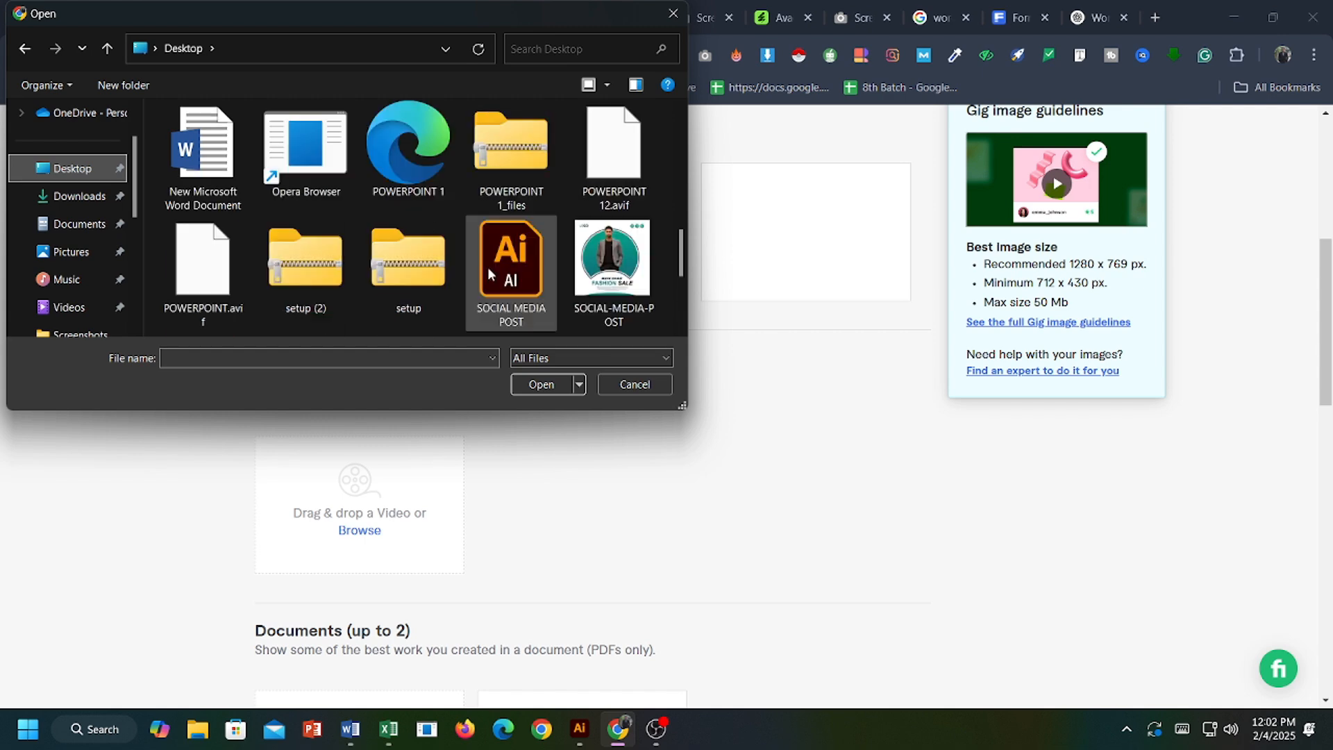
{"action": "scroll", "coordinate": [492, 257], "scroll_direction": "down", "scroll_amount": 1}
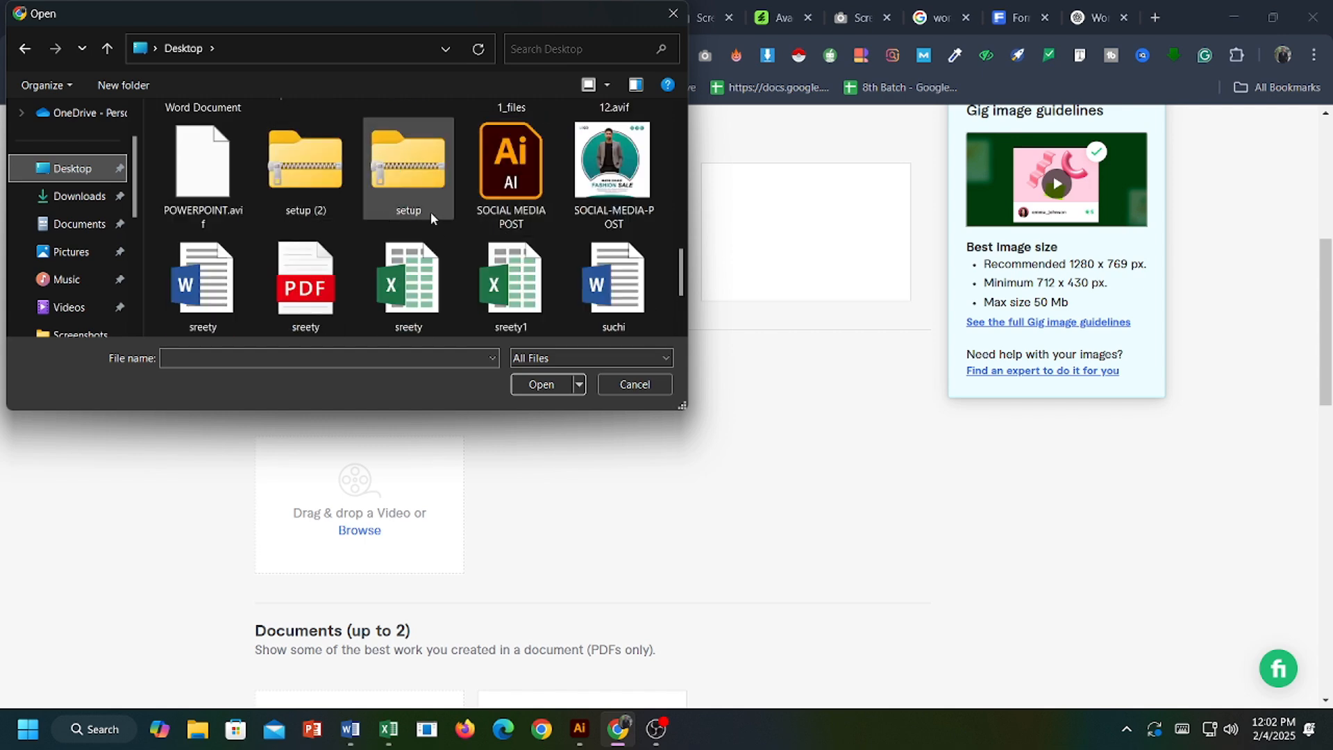
{"action": "scroll", "coordinate": [430, 215], "scroll_direction": "down", "scroll_amount": 1}
{"action": "scroll", "coordinate": [305, 222], "scroll_direction": "up", "scroll_amount": 3}
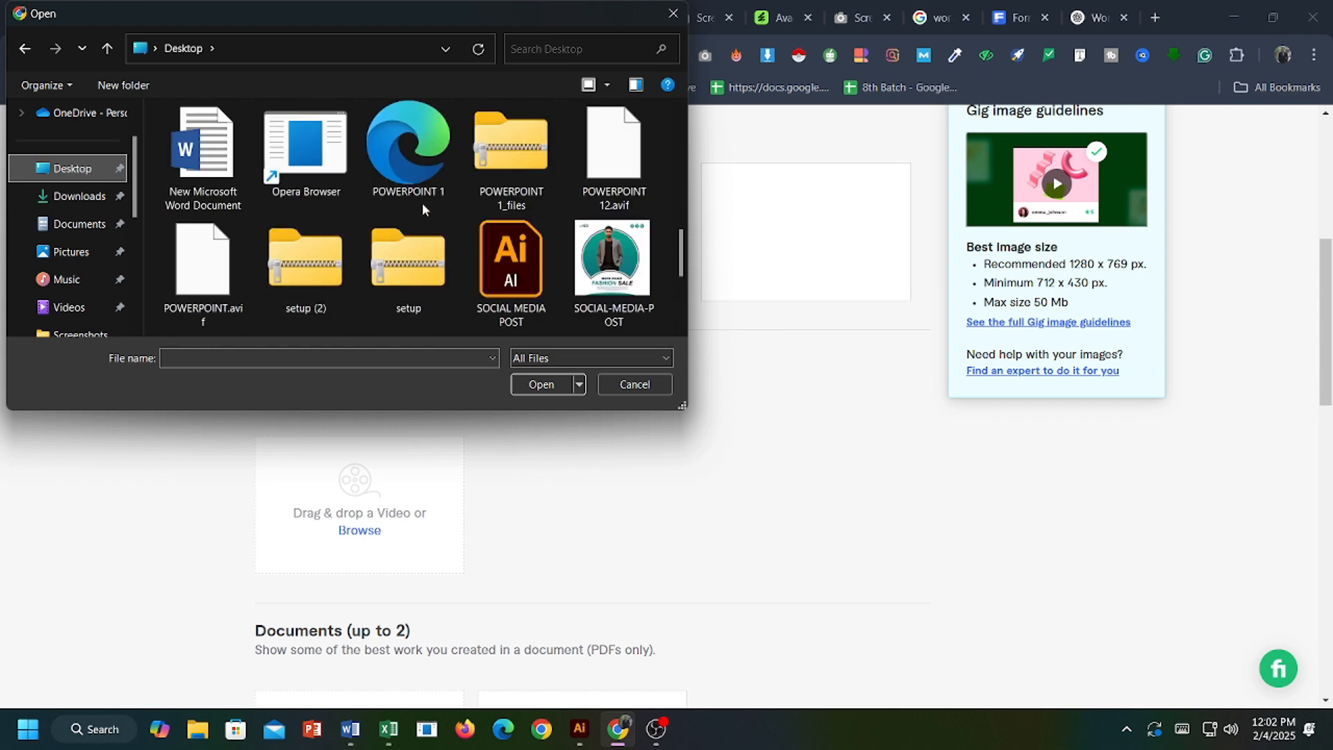
{"action": "scroll", "coordinate": [535, 198], "scroll_direction": "up", "scroll_amount": 2}
{"action": "scroll", "coordinate": [514, 194], "scroll_direction": "up", "scroll_amount": 2}
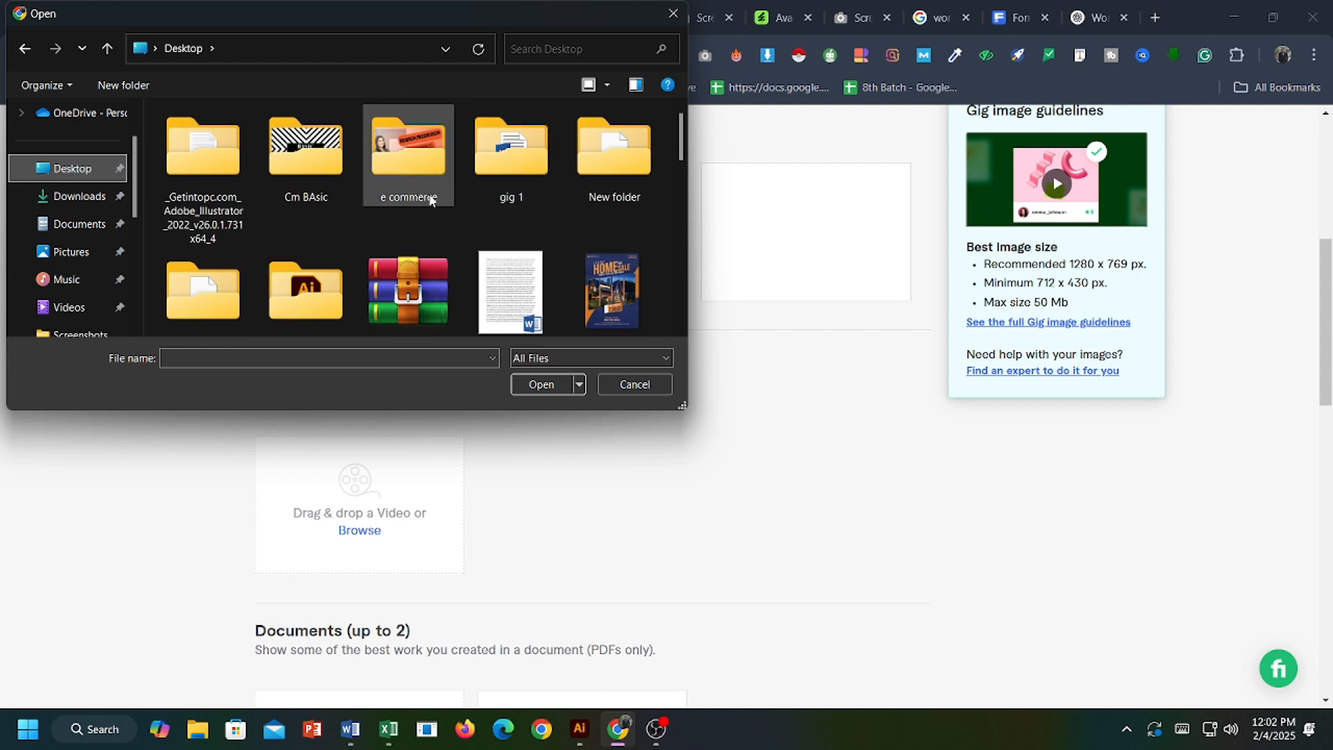
{"action": "double_click", "coordinate": [421, 180]}
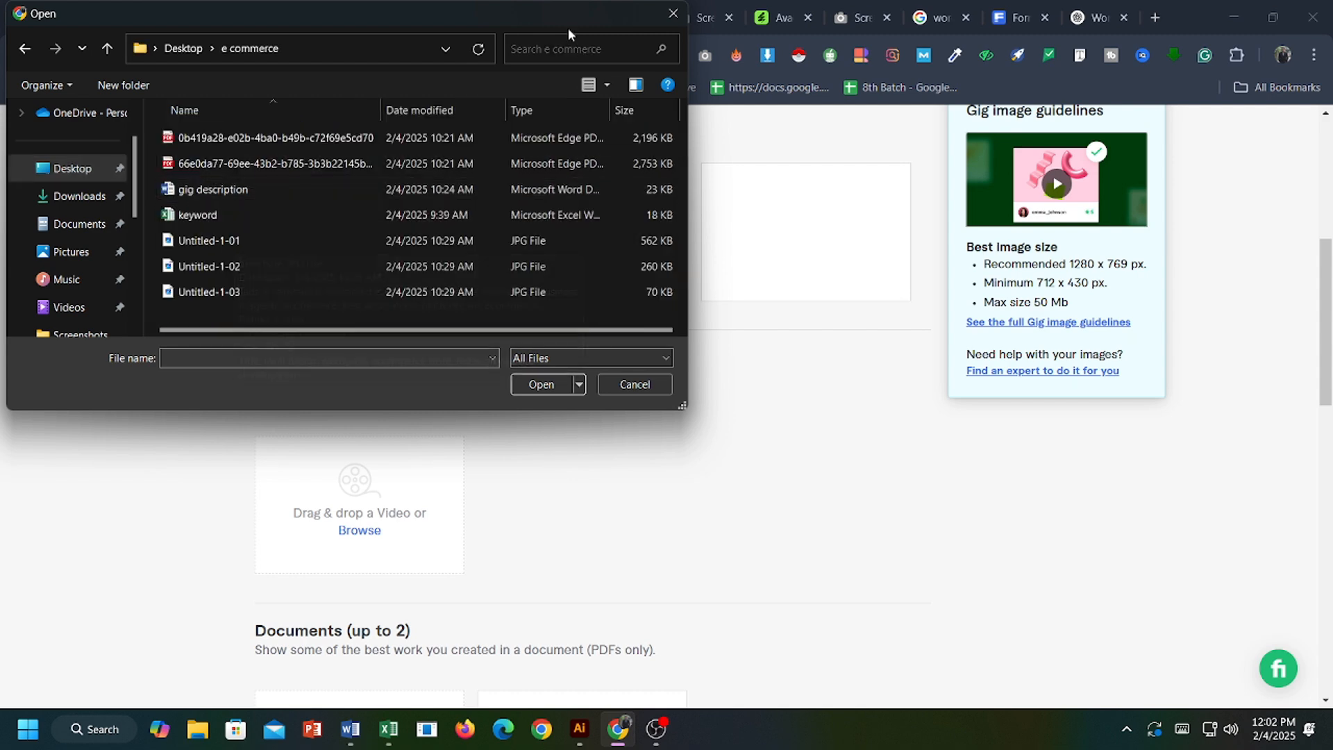
{"action": "left_click", "coordinate": [673, 13]}
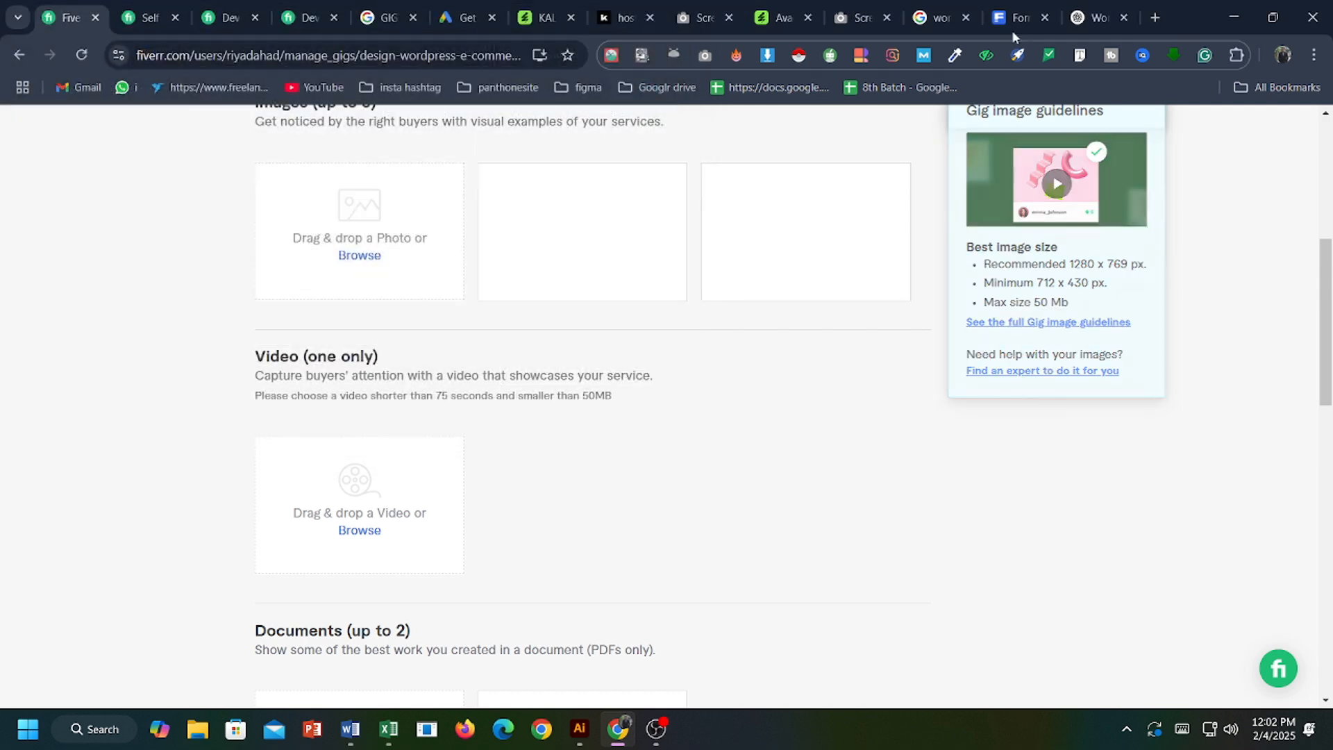
Switch to the gig description document in Word and copy the title "I will design wordpress ecommerce store, redesign website development".
{"action": "left_click", "coordinate": [1233, 18]}
{"action": "scroll", "coordinate": [718, 244], "scroll_direction": "up", "scroll_amount": 5}
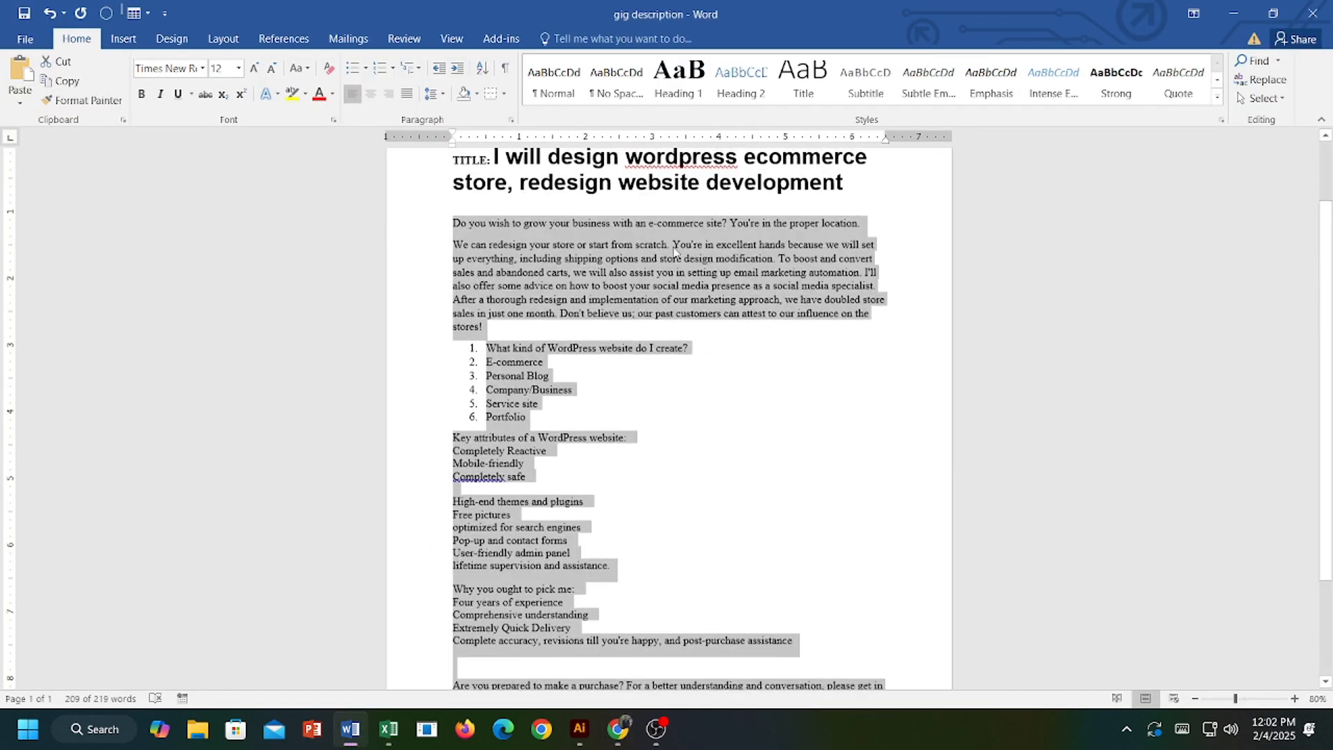
{"action": "left_click_drag", "start_coordinate": [496, 221], "coordinate": [863, 254]}
{"action": "key", "text": "ctrl+c"}
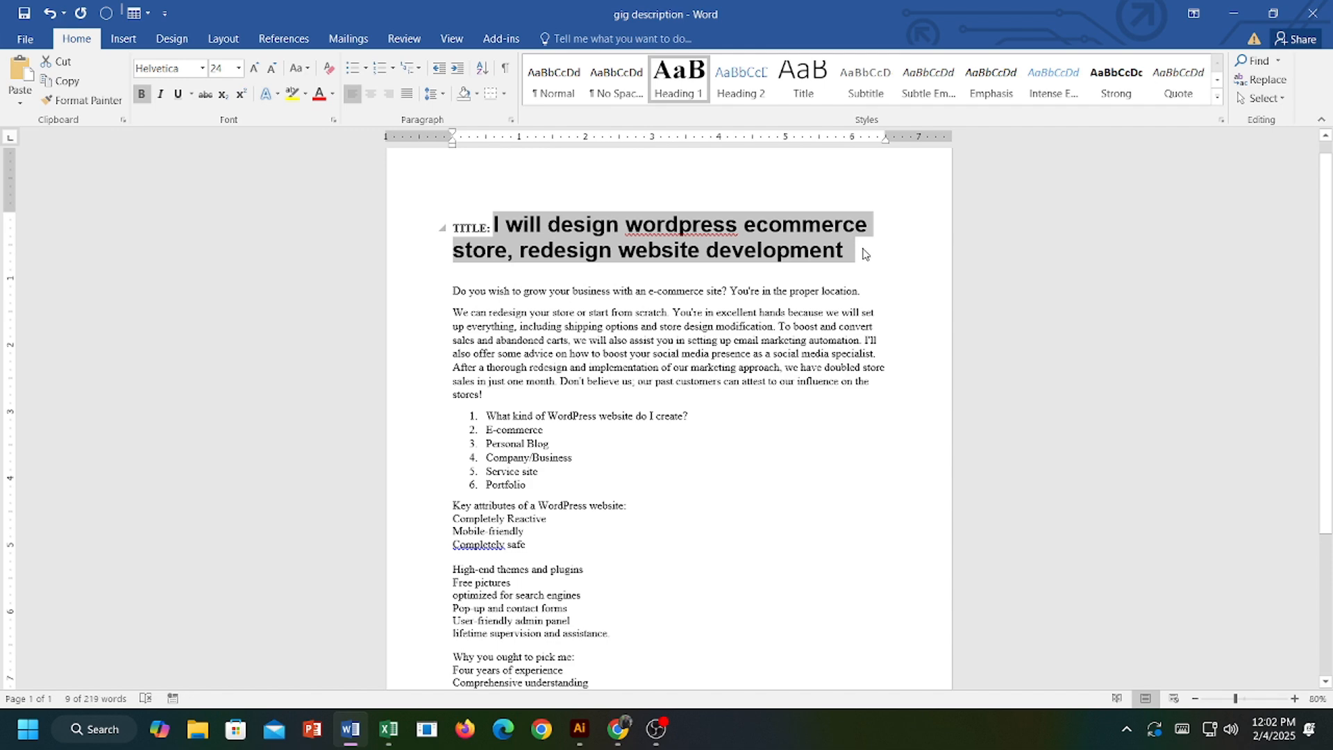
Minimize the Word and Excel windows and open the e commerce folder on the desktop.
{"action": "left_click", "coordinate": [1232, 13]}
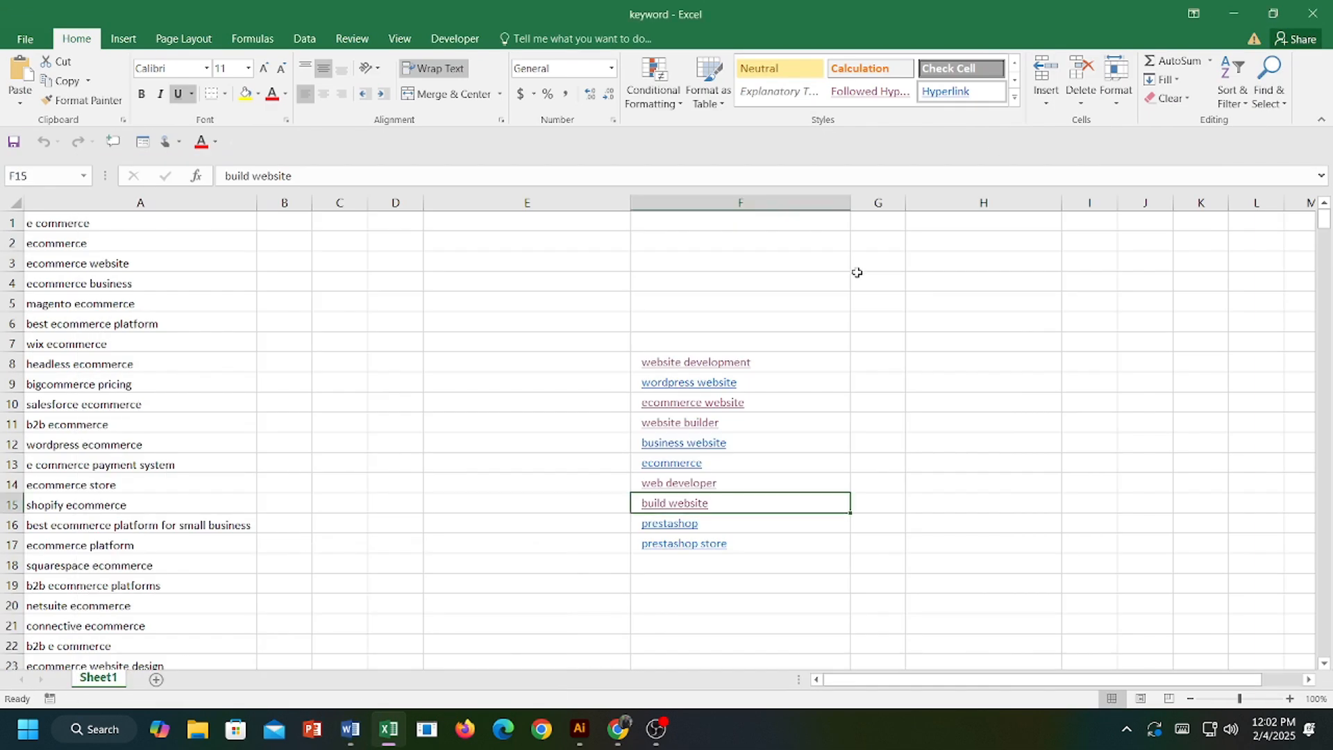
{"action": "left_click", "coordinate": [1232, 14]}
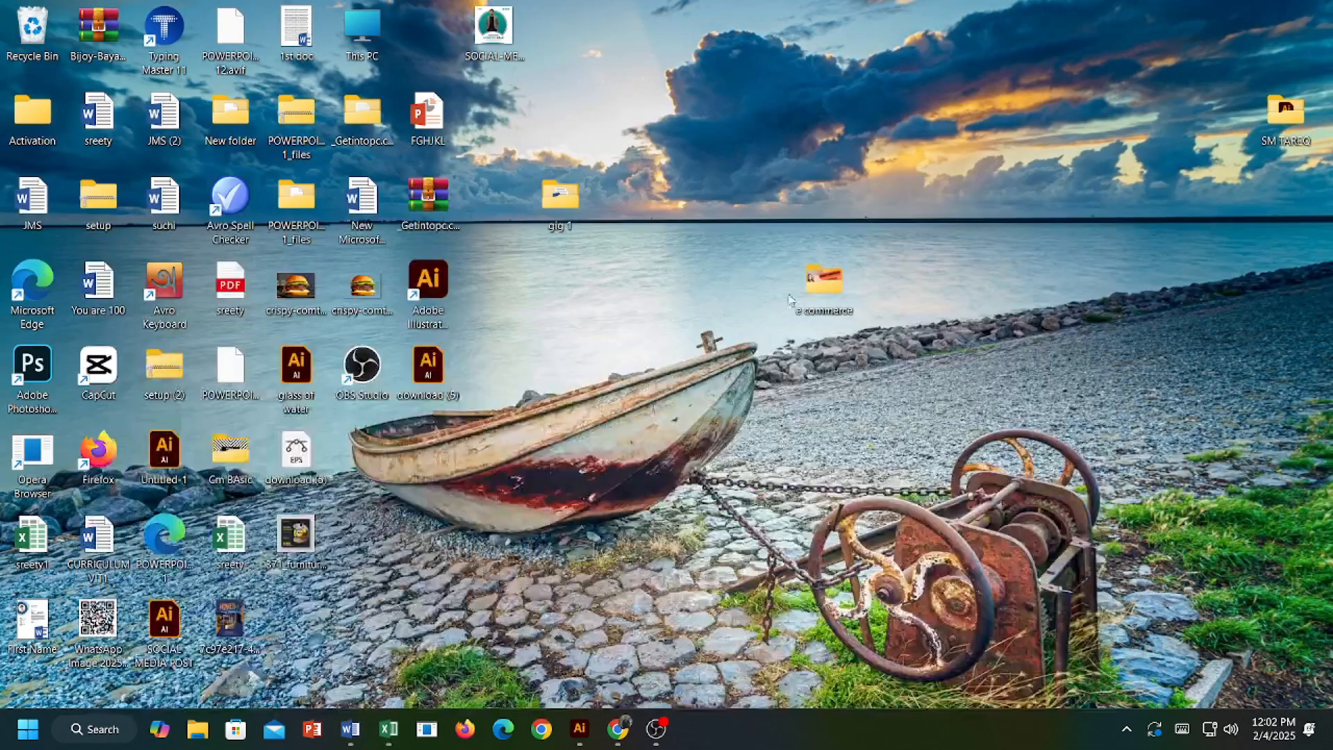
{"action": "double_click", "coordinate": [826, 285]}
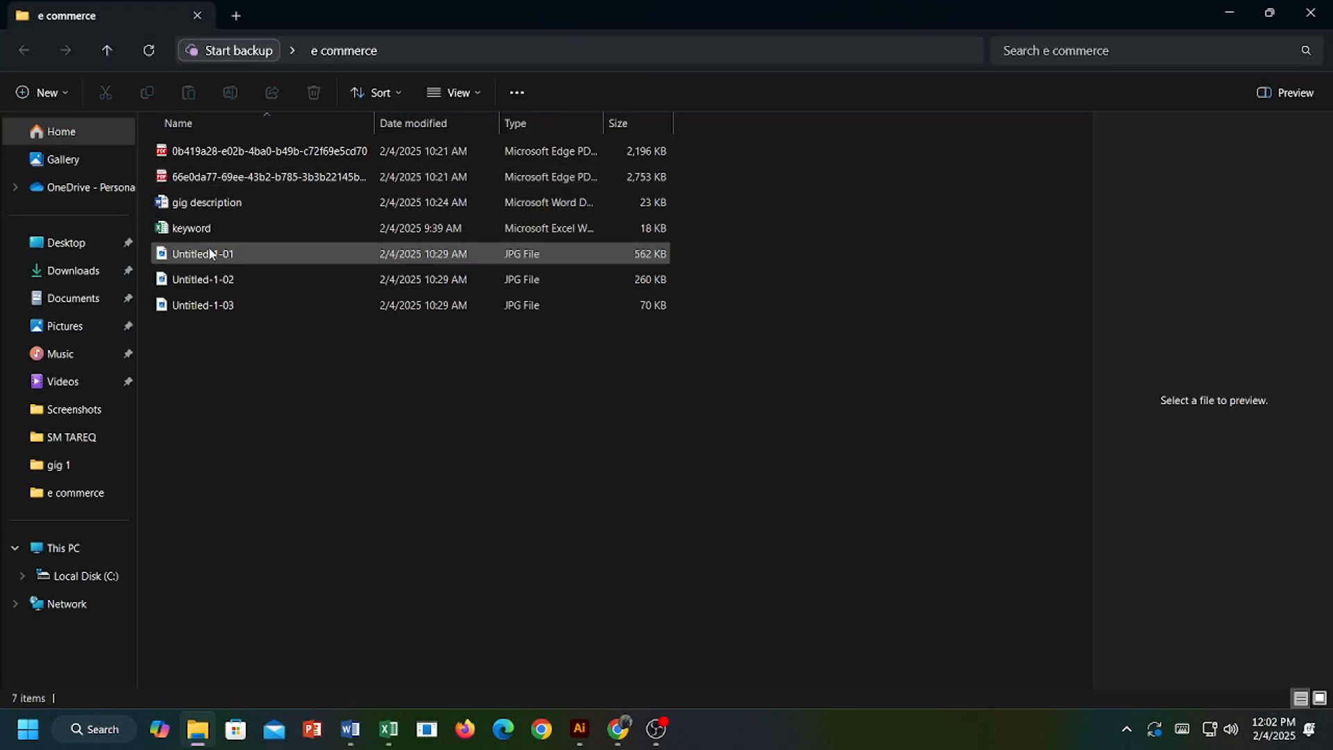
Rename the image Untitled-1-01 with the copied title "I will design wordpress ecommerce store, redesign website development".
{"action": "left_click", "coordinate": [226, 254]}
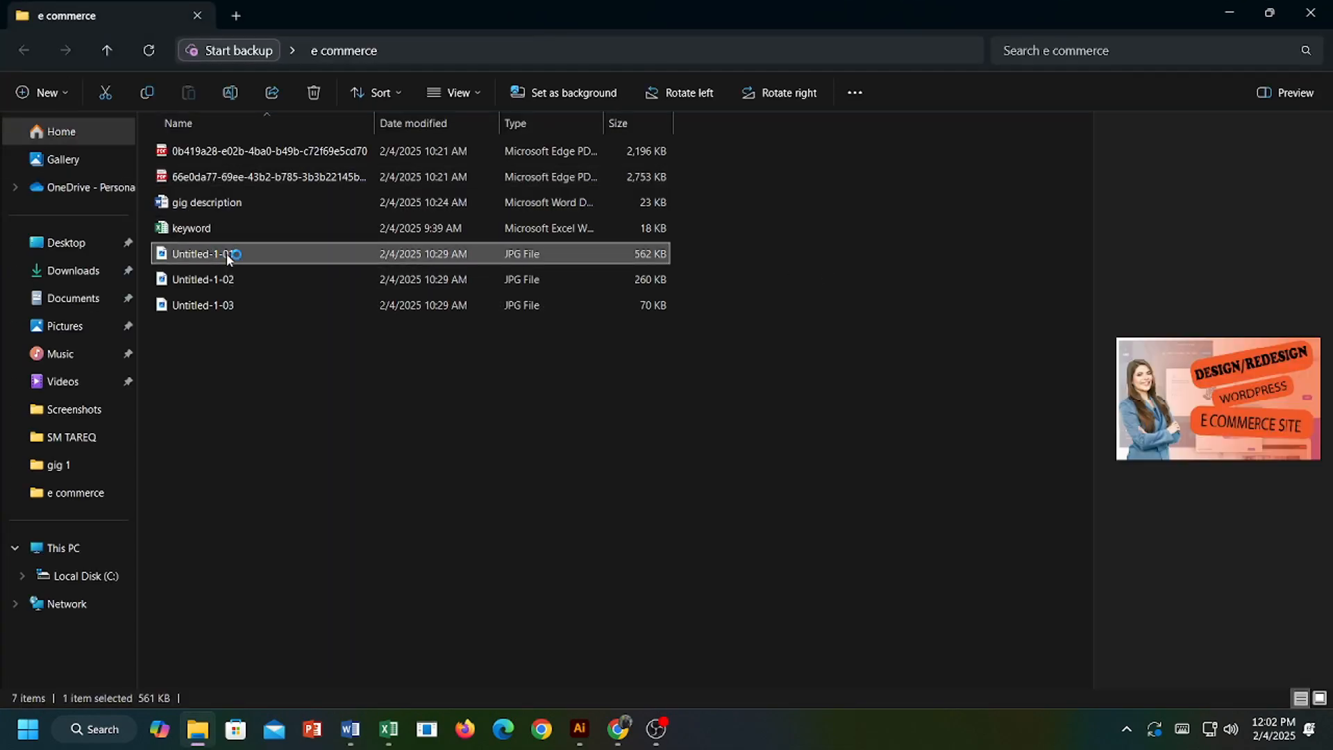
{"action": "right_click", "coordinate": [270, 256]}
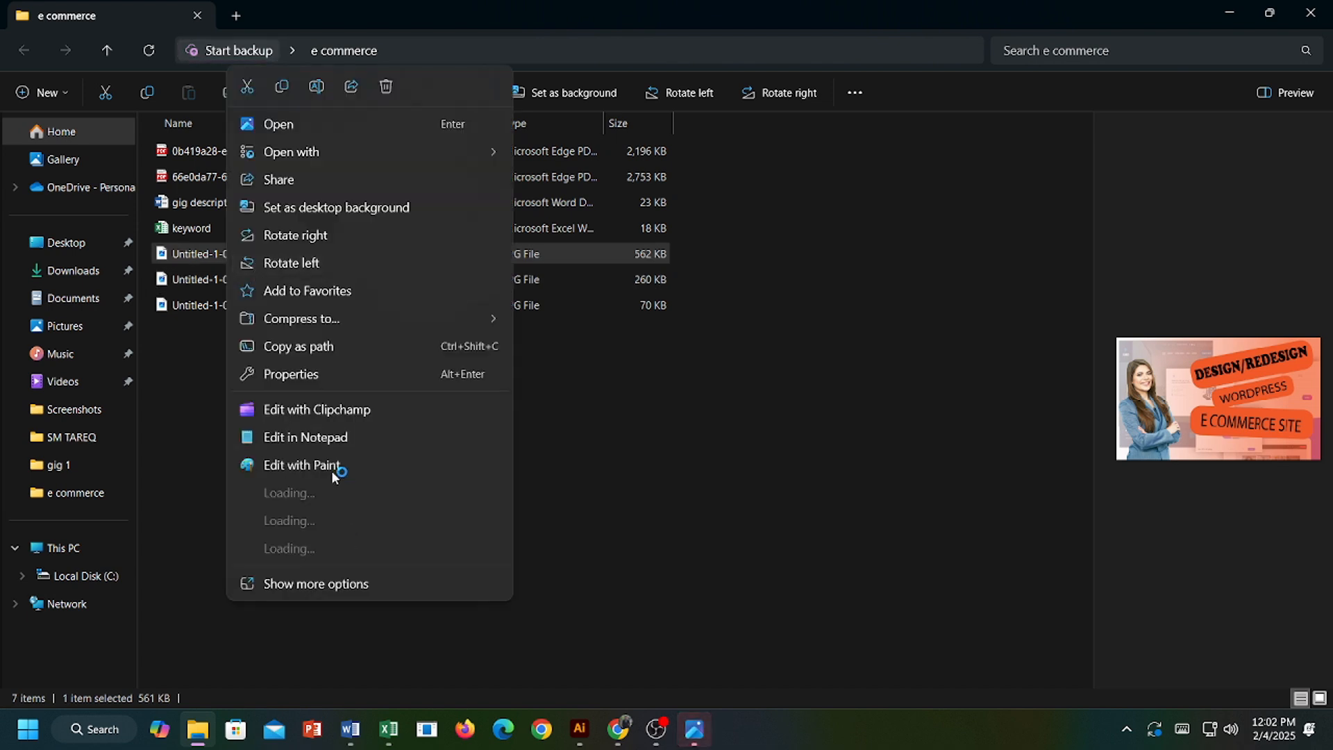
{"action": "left_click", "coordinate": [323, 586]}
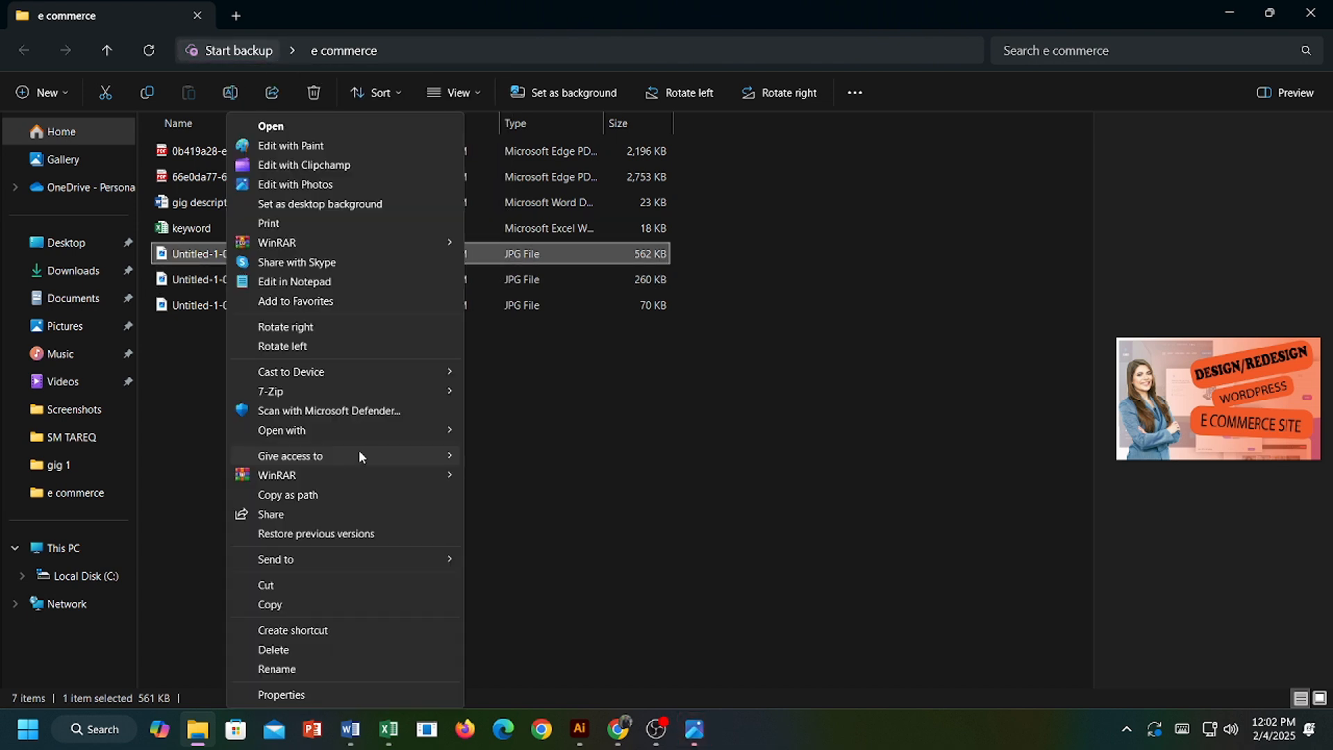
{"action": "left_click", "coordinate": [299, 660]}
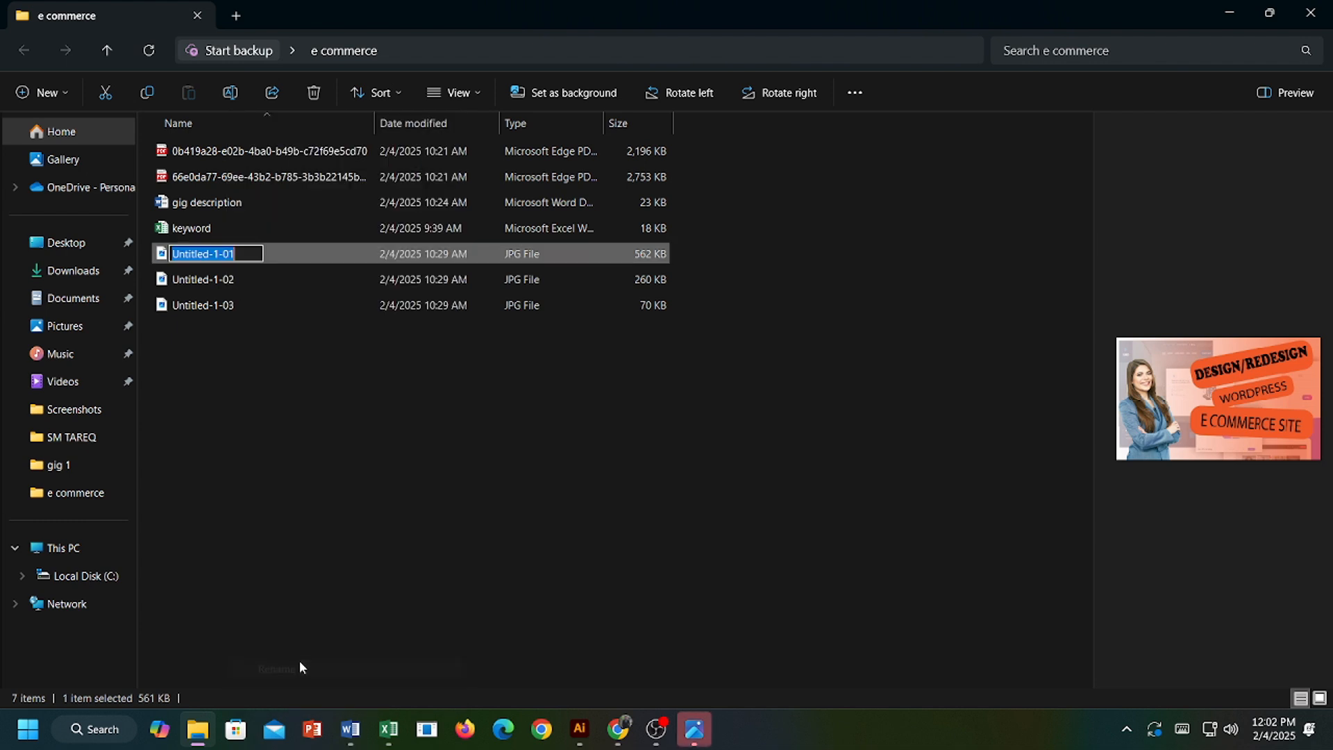
{"action": "key", "text": "ctrl+v"}
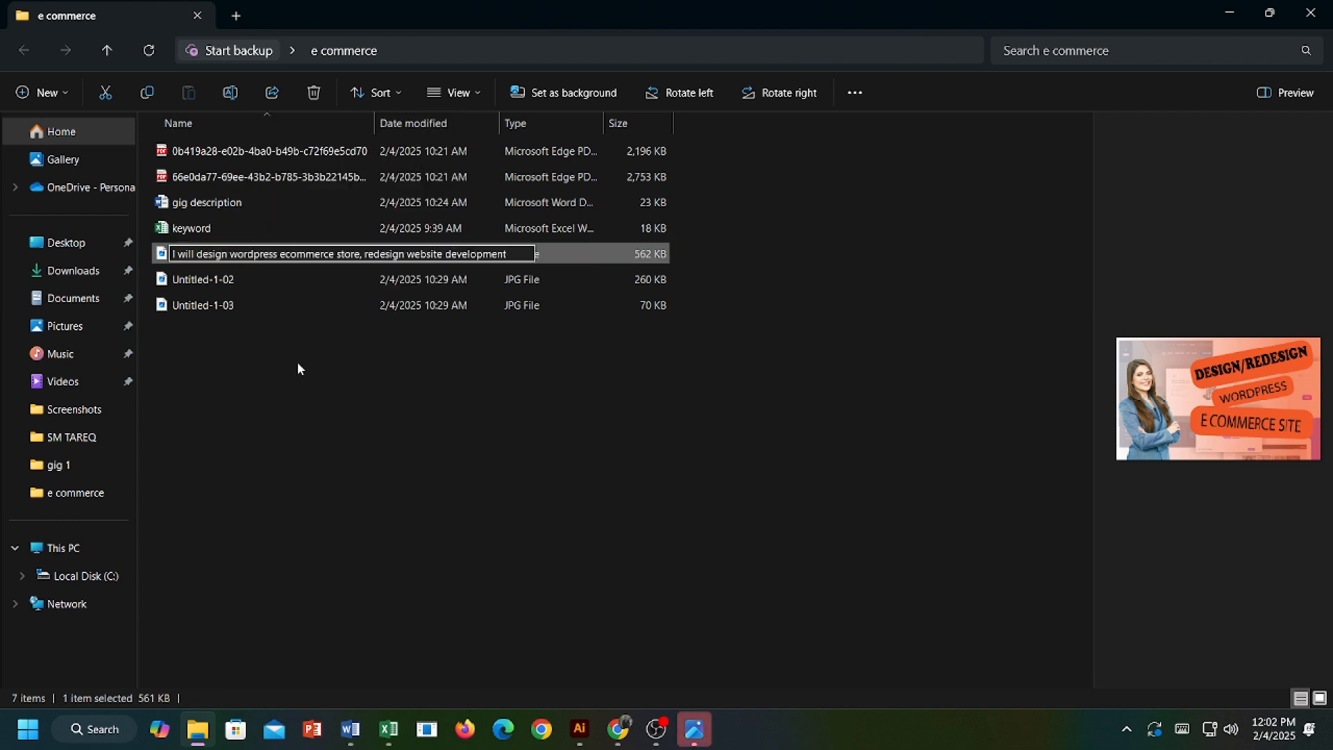
{"action": "key", "text": "Return"}
{"action": "right_click", "coordinate": [236, 276]}
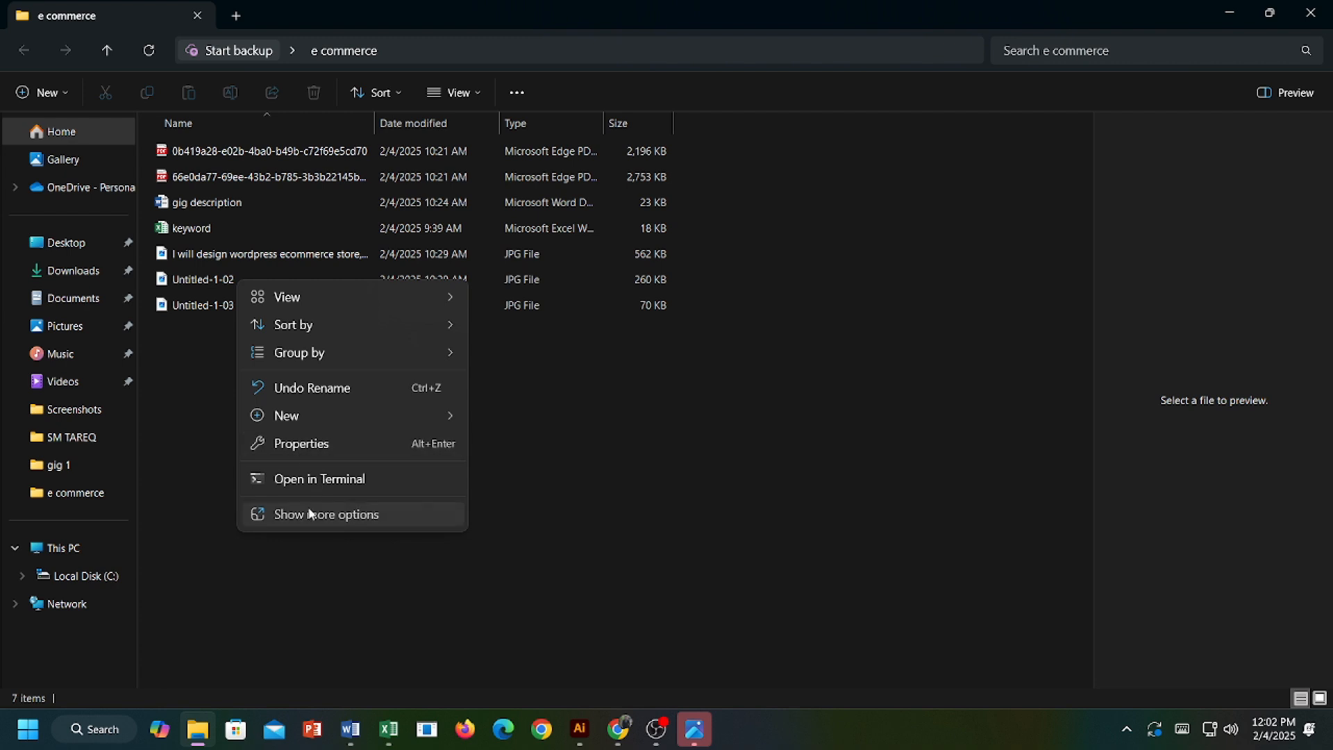
{"action": "left_click", "coordinate": [306, 514]}
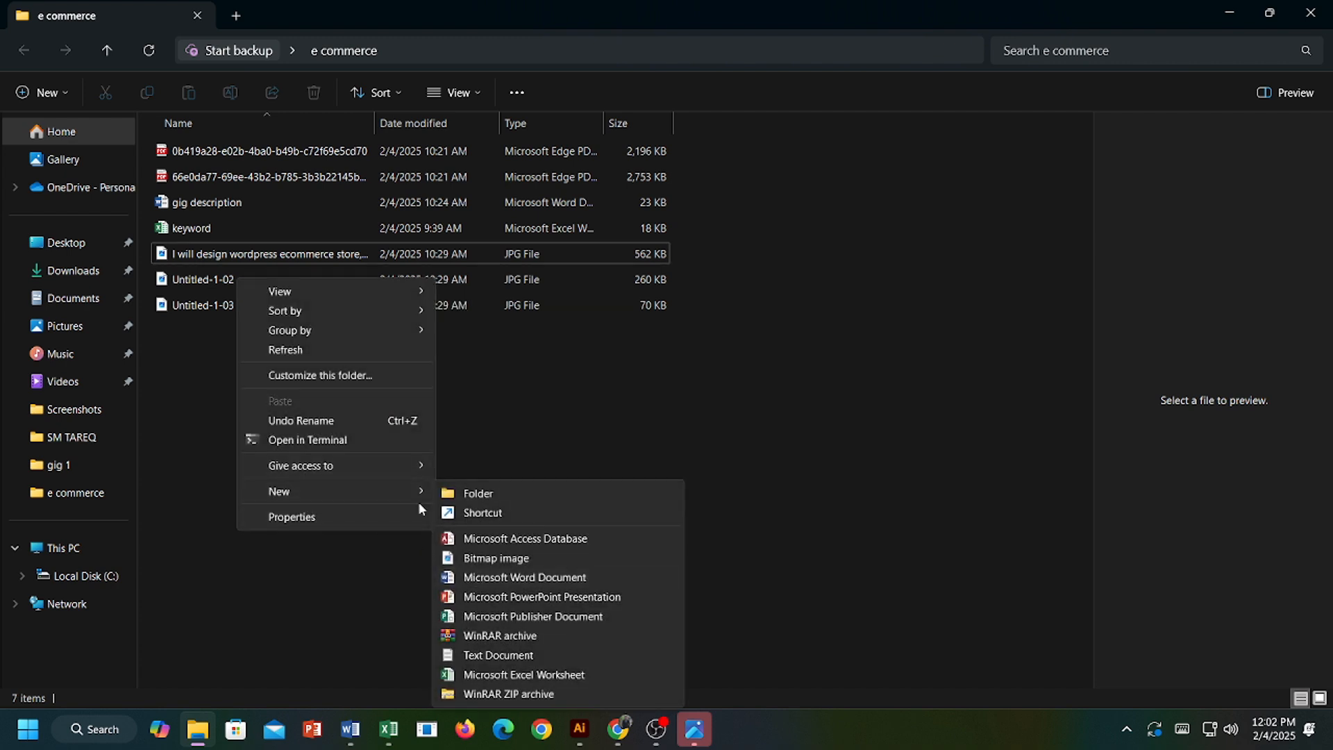
{"action": "left_click", "coordinate": [627, 384]}
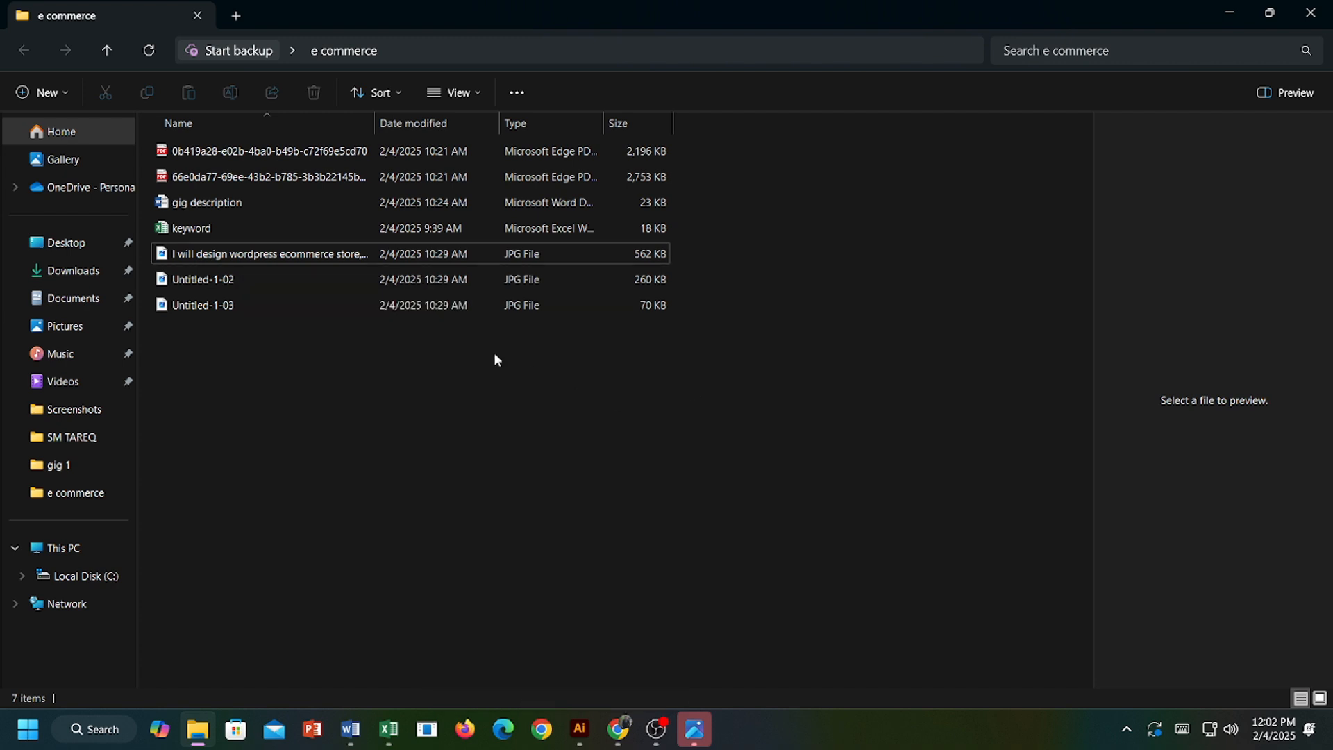
Rename the image Untitled-1-02 as "I will design wordpress ecommerce store, redesign website development1", using the copied title plus 1.
{"action": "left_click", "coordinate": [235, 282]}
{"action": "right_click", "coordinate": [234, 282]}
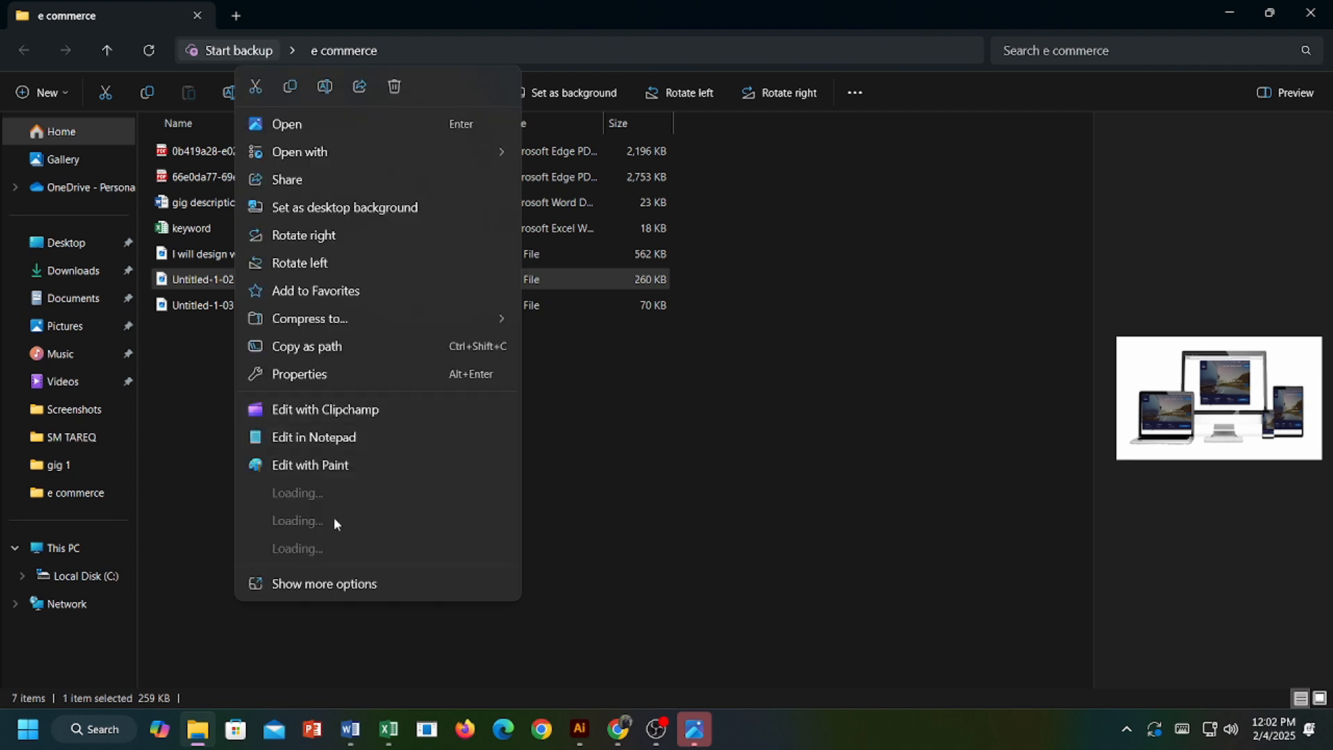
{"action": "left_click", "coordinate": [302, 587]}
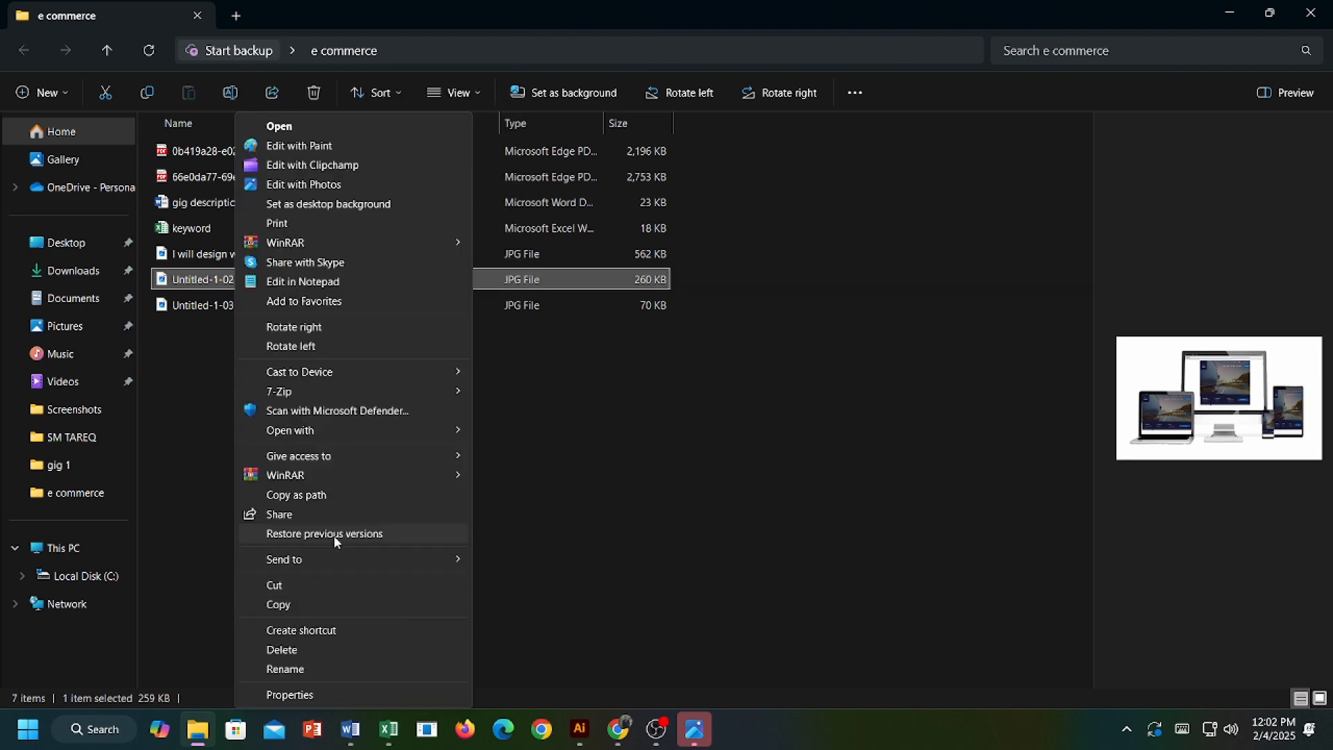
{"action": "left_click", "coordinate": [297, 667]}
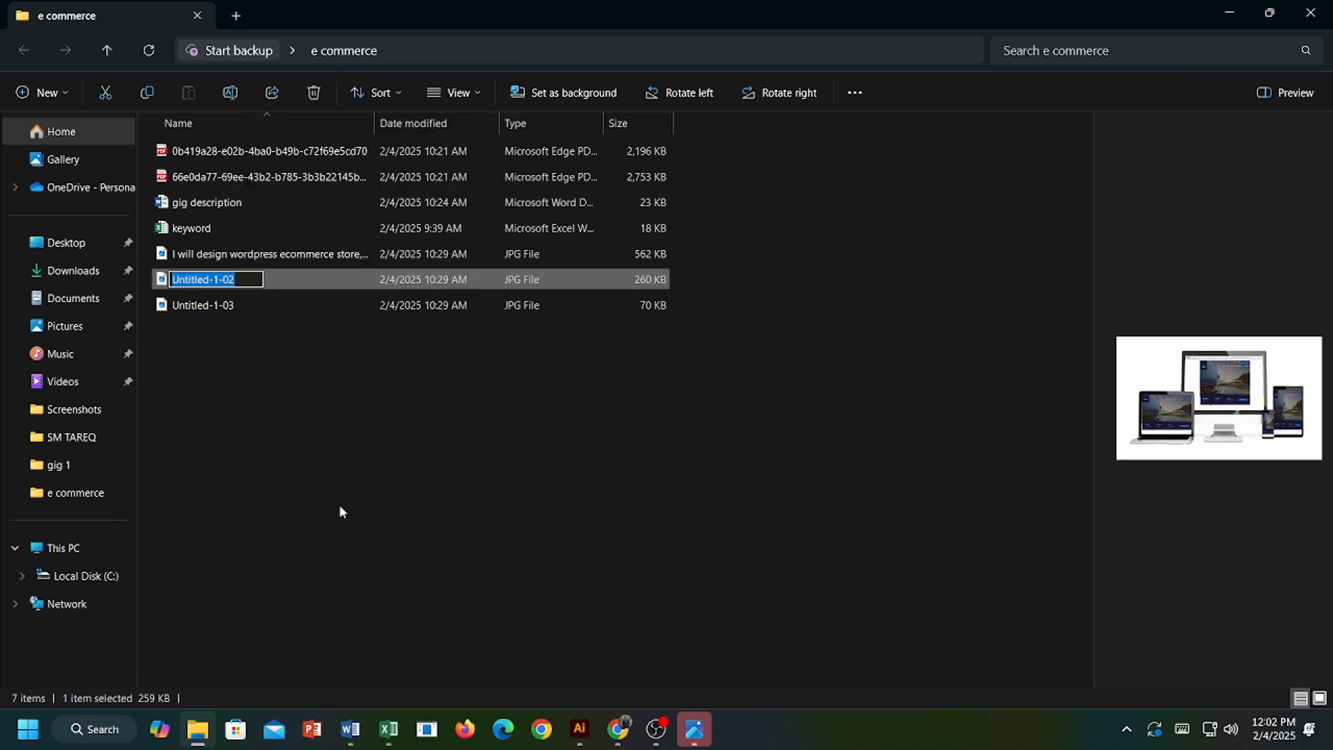
{"action": "key", "text": "ctrl+v"}
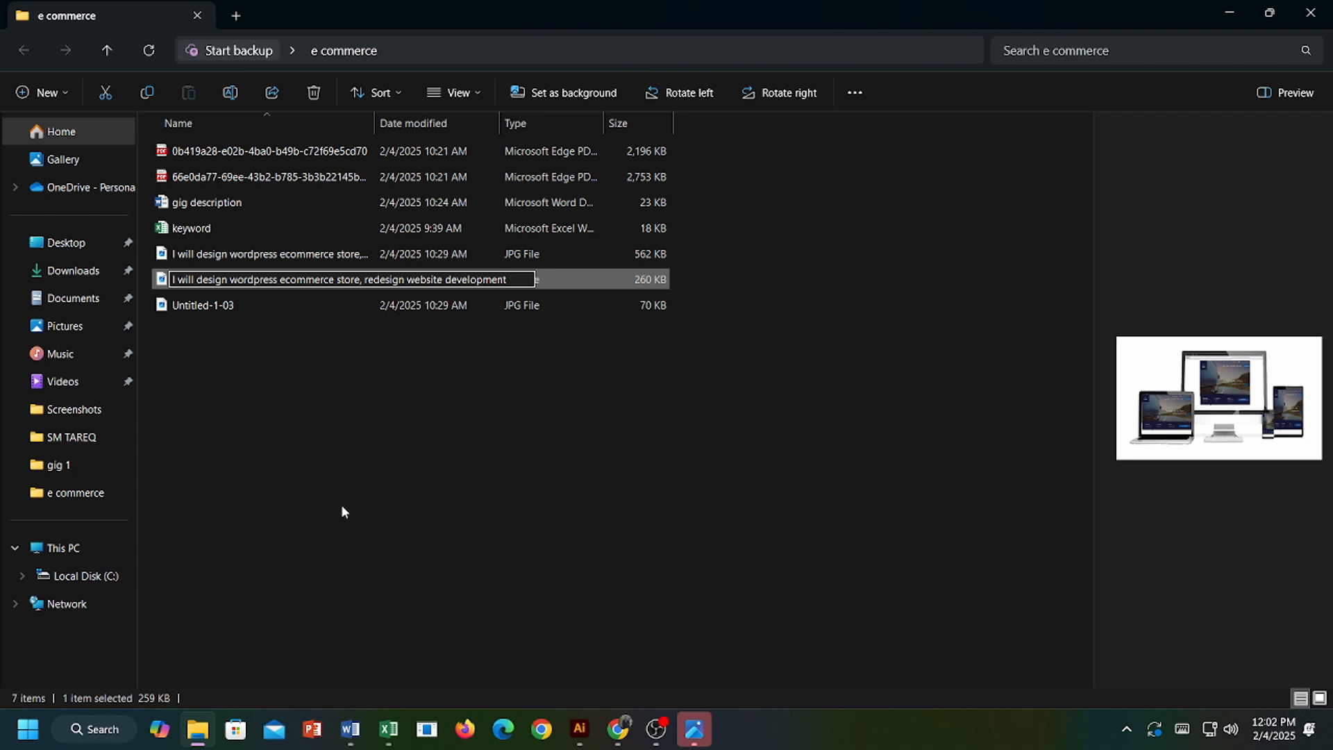
{"action": "type", "text": "1"}
{"action": "key", "text": "Return"}
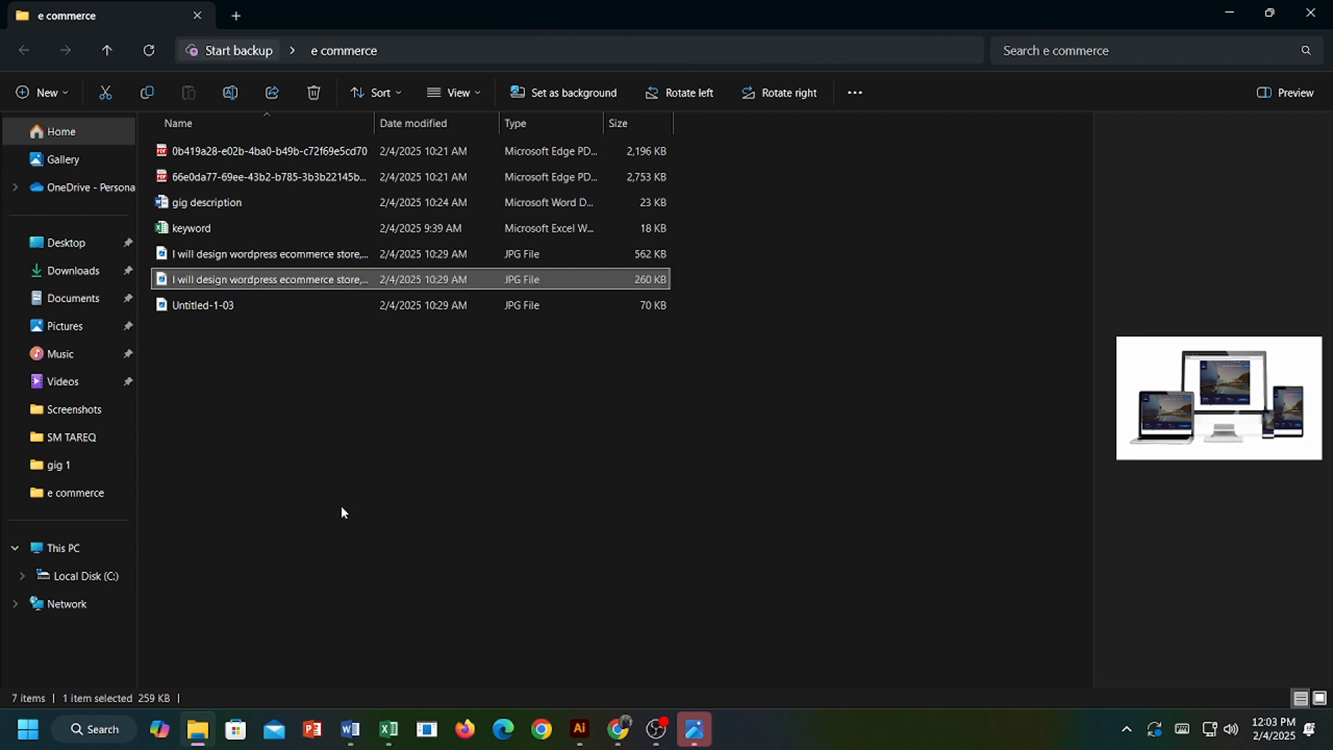
Try to rename the image Untitled-1-03 with the copied gig title followed by 1.
{"action": "right_click", "coordinate": [252, 312]}
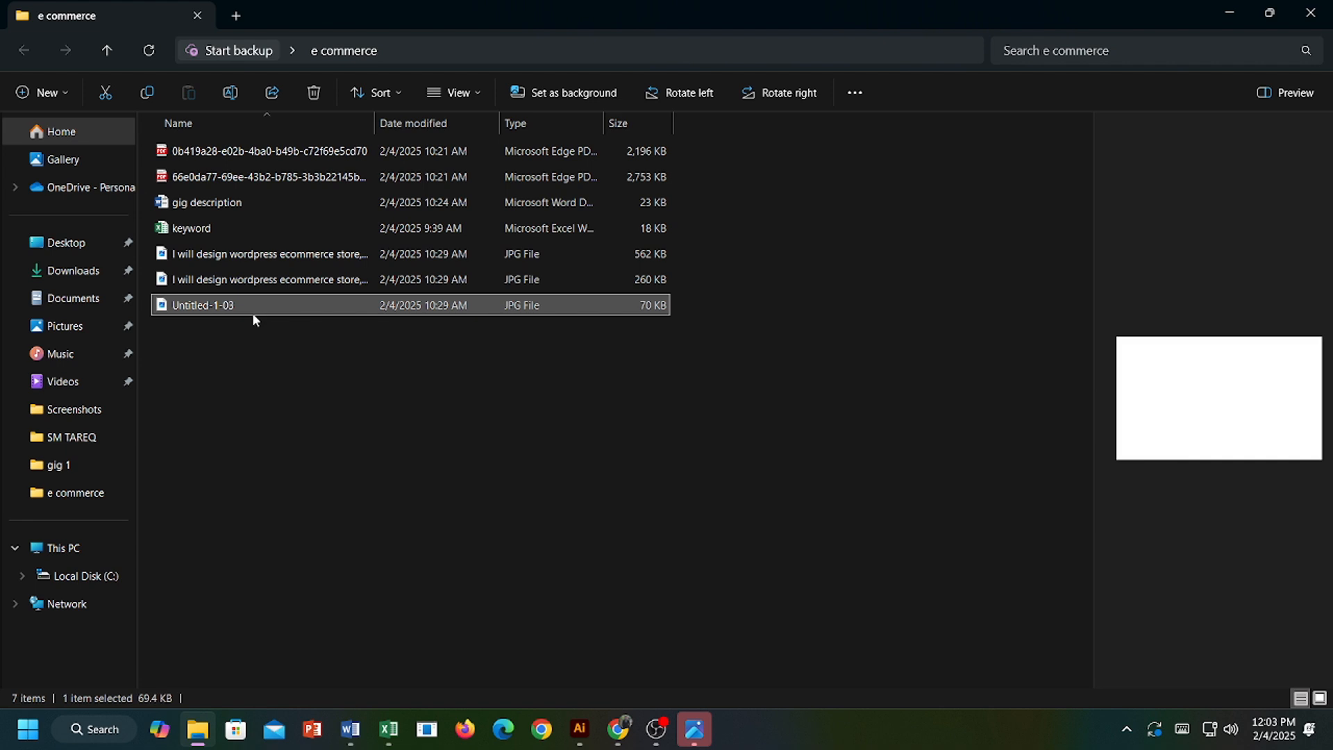
{"action": "left_click", "coordinate": [328, 584]}
{"action": "left_click", "coordinate": [327, 668]}
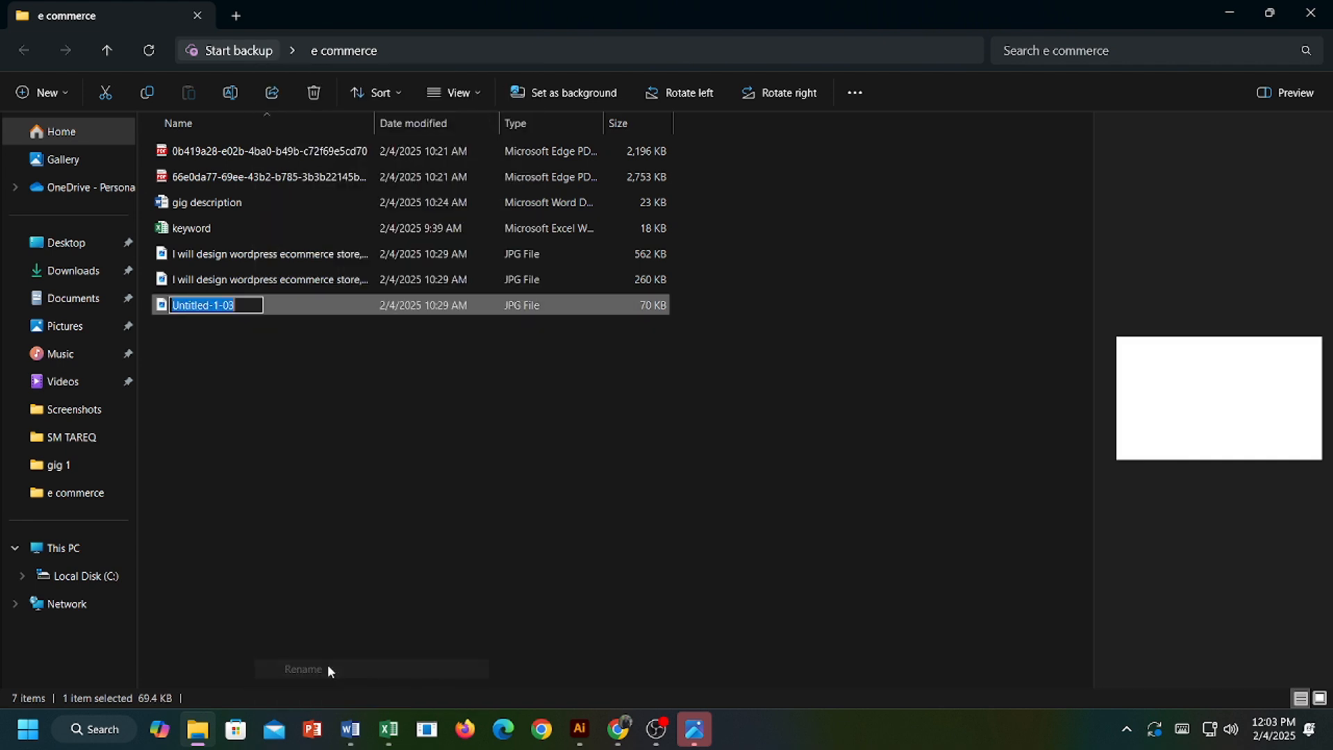
{"action": "key", "text": "BackSpace"}
{"action": "key", "text": "ctrl+v"}
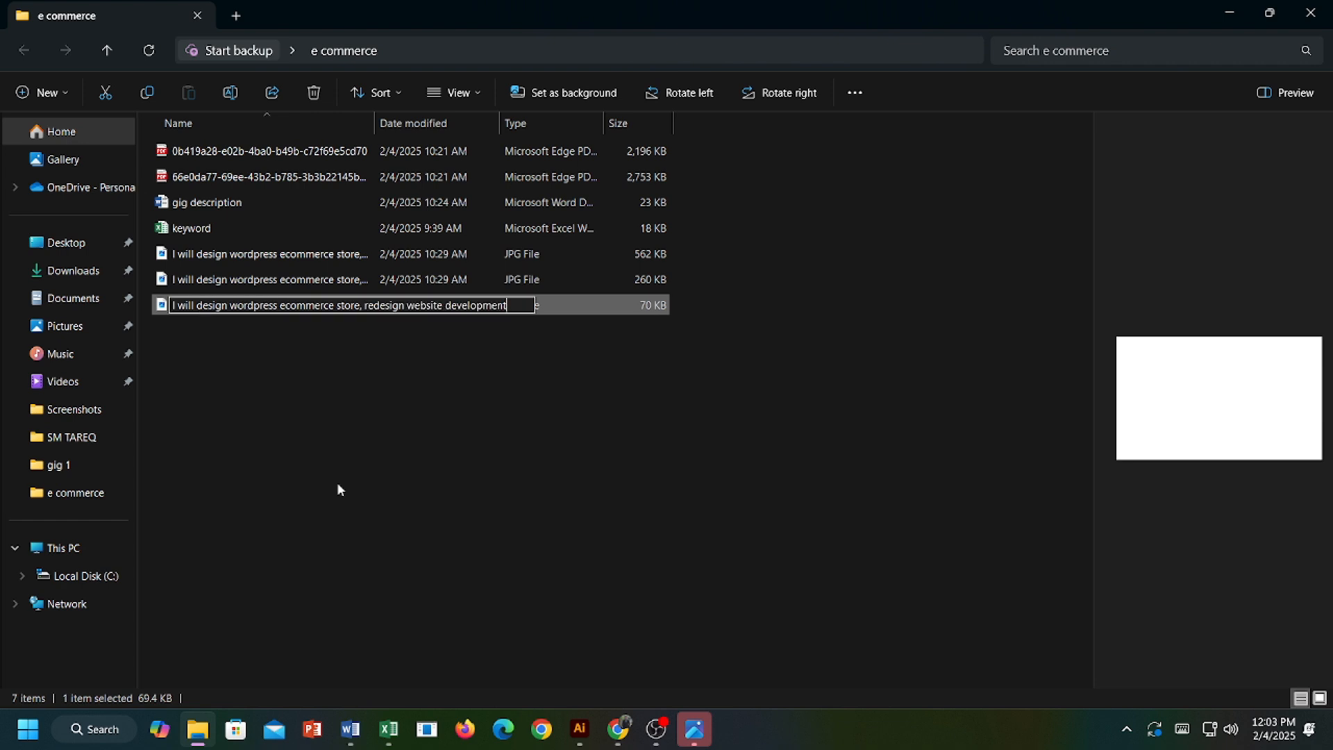
{"action": "type", "text": "1"}
{"action": "key", "text": "Return"}
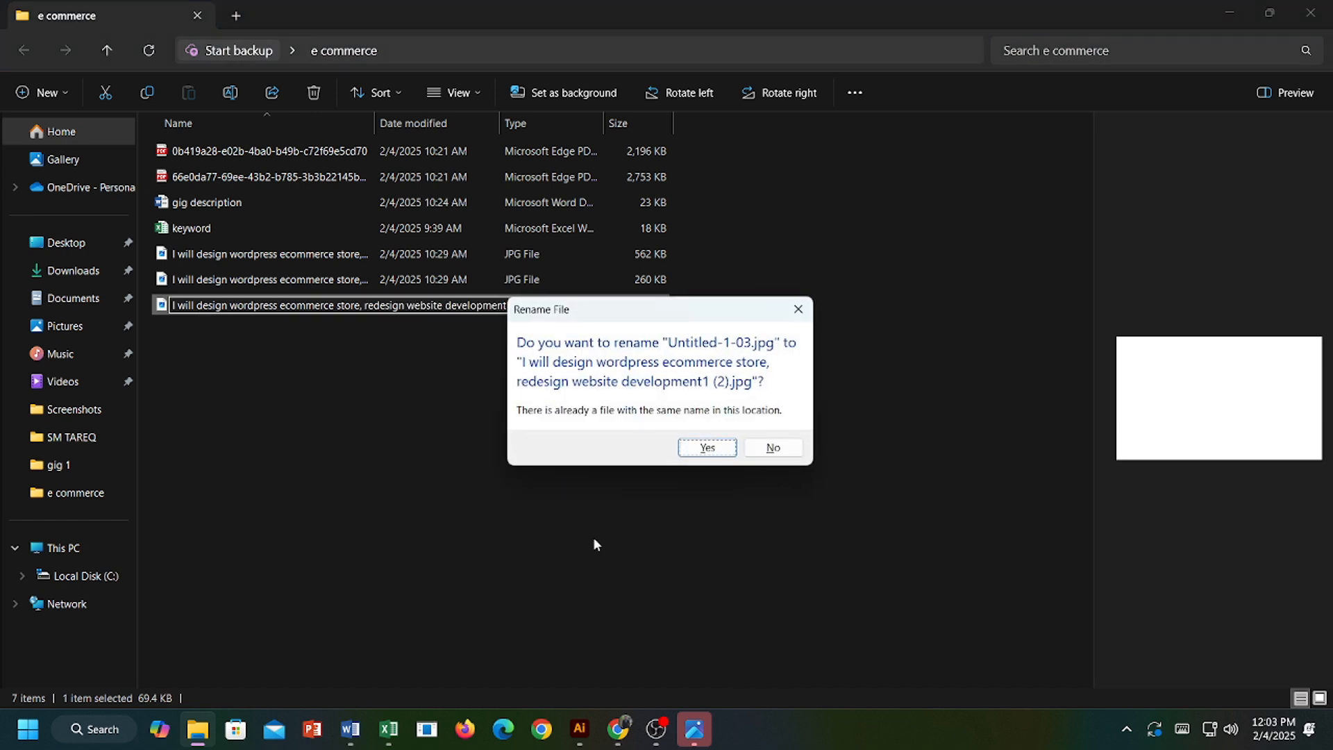
{"action": "left_click", "coordinate": [797, 306]}
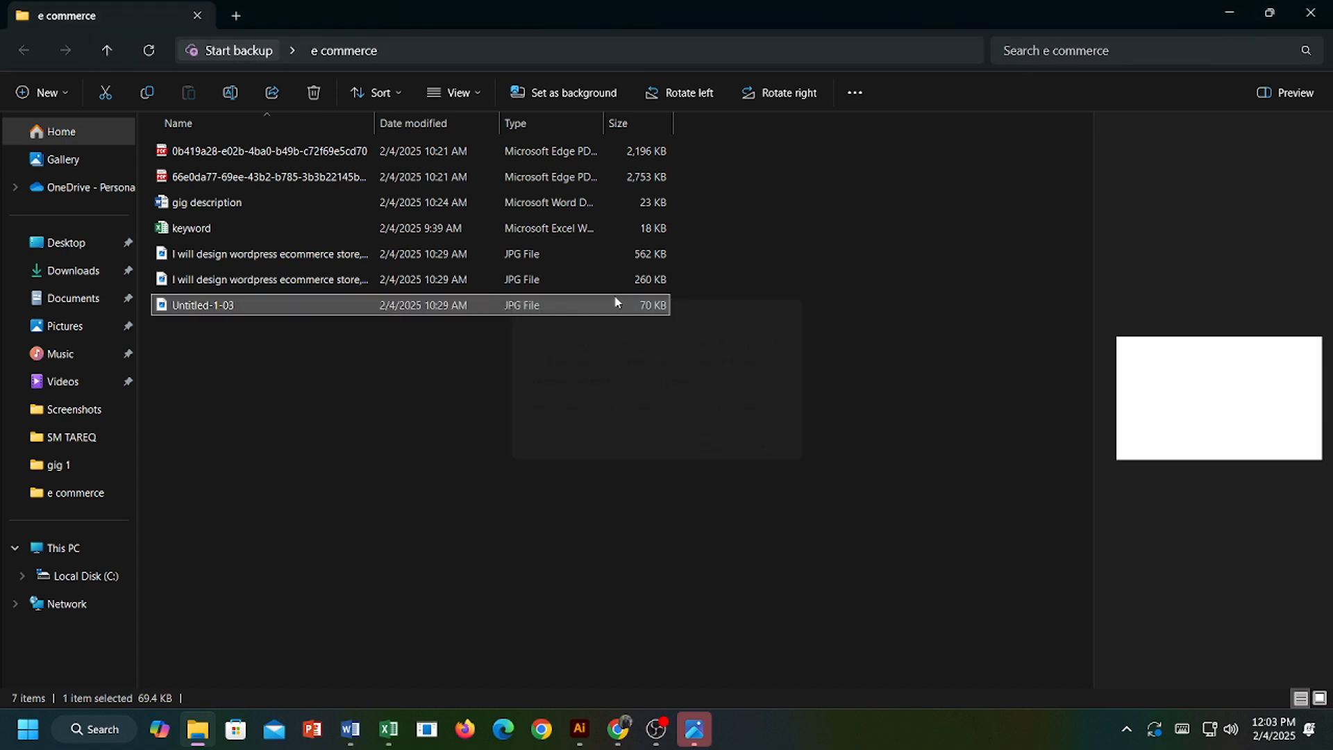
Rename the image Untitled-1-03 as "I will design wordpress ecommerce store, redesign website development2", using the copied title plus 2.
{"action": "right_click", "coordinate": [361, 309]}
{"action": "left_click", "coordinate": [416, 587]}
{"action": "left_click", "coordinate": [424, 668]}
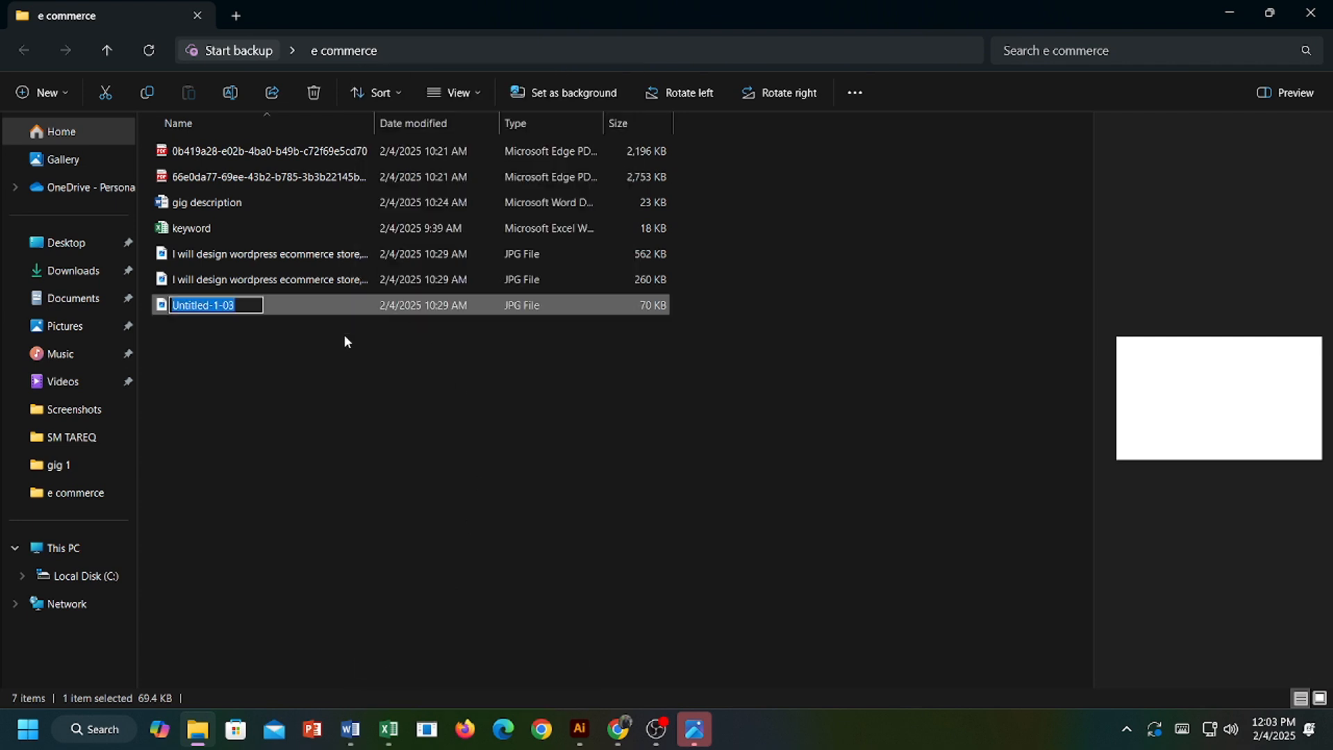
{"action": "key", "text": "ctrl+v"}
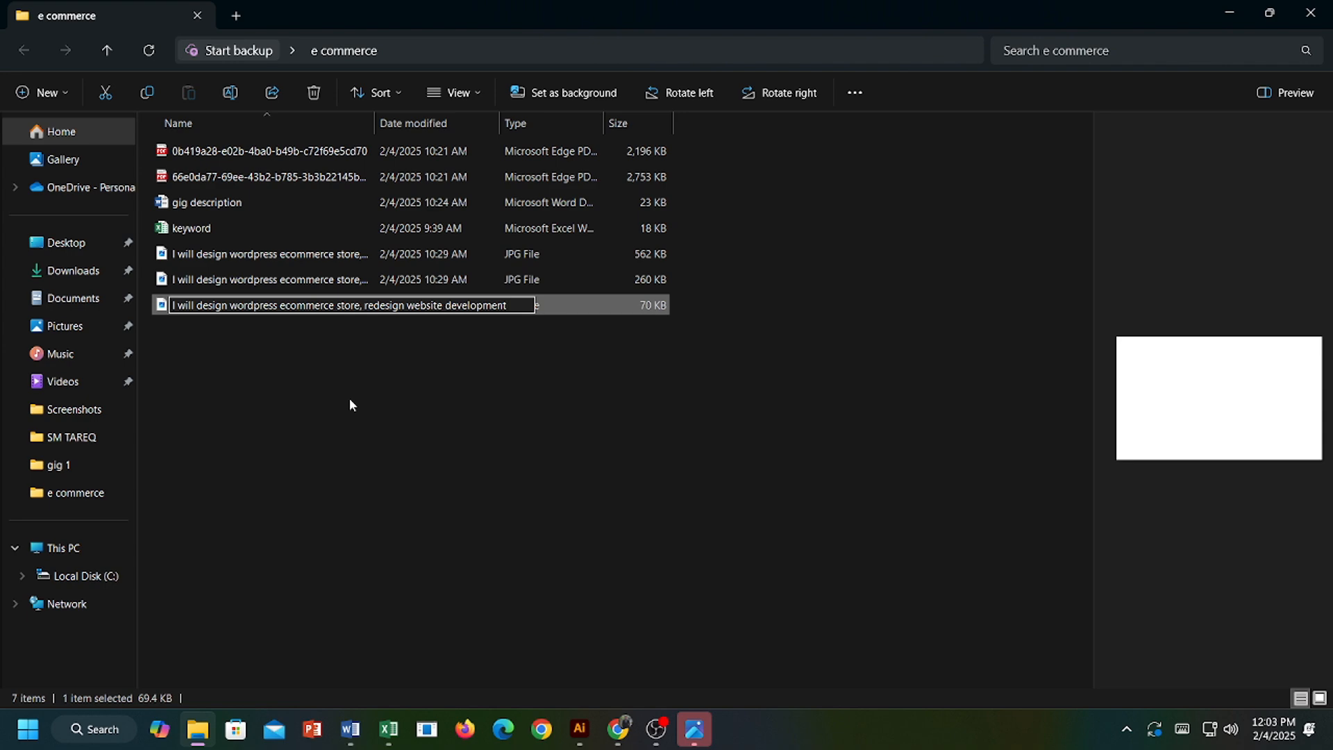
{"action": "type", "text": "2"}
{"action": "key", "text": "Return"}
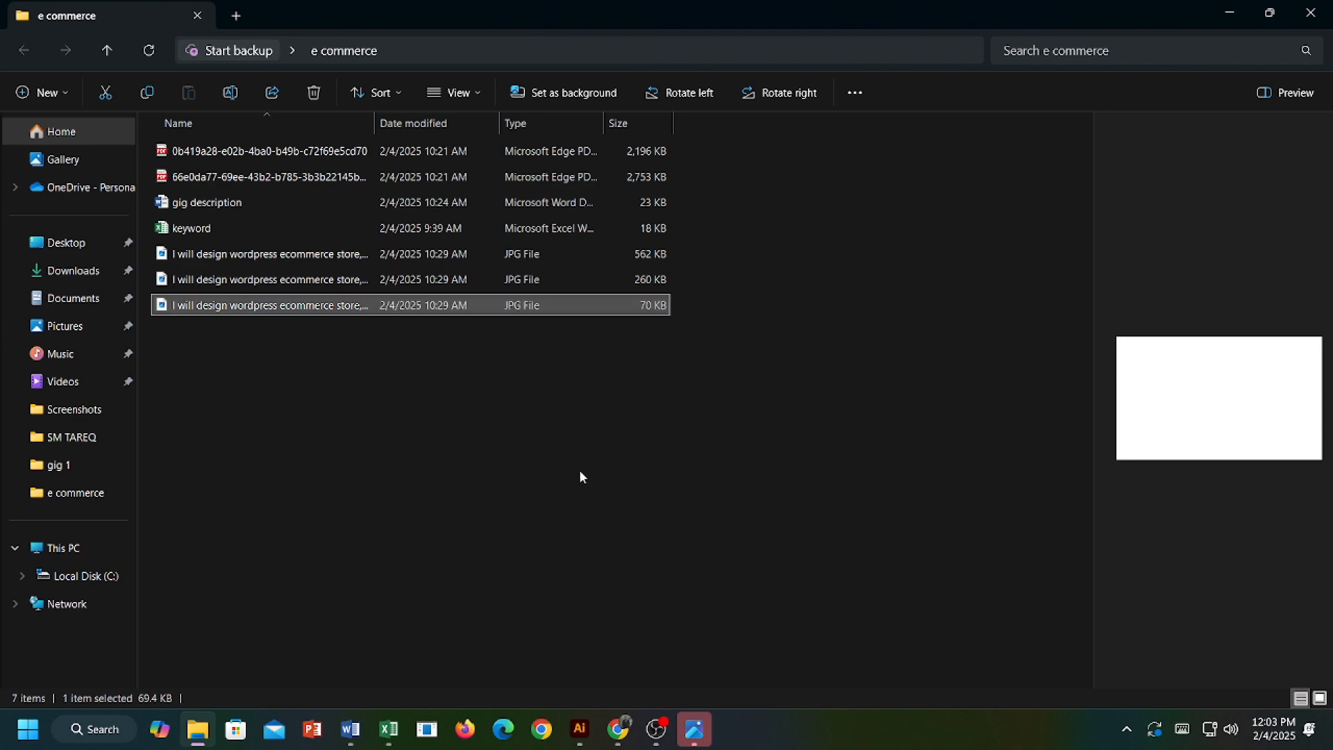
Minimize the folder window, close the open image preview, and switch to the Fiverr gallery page in Chrome.
{"action": "left_click", "coordinate": [600, 469]}
{"action": "left_click", "coordinate": [1226, 14]}
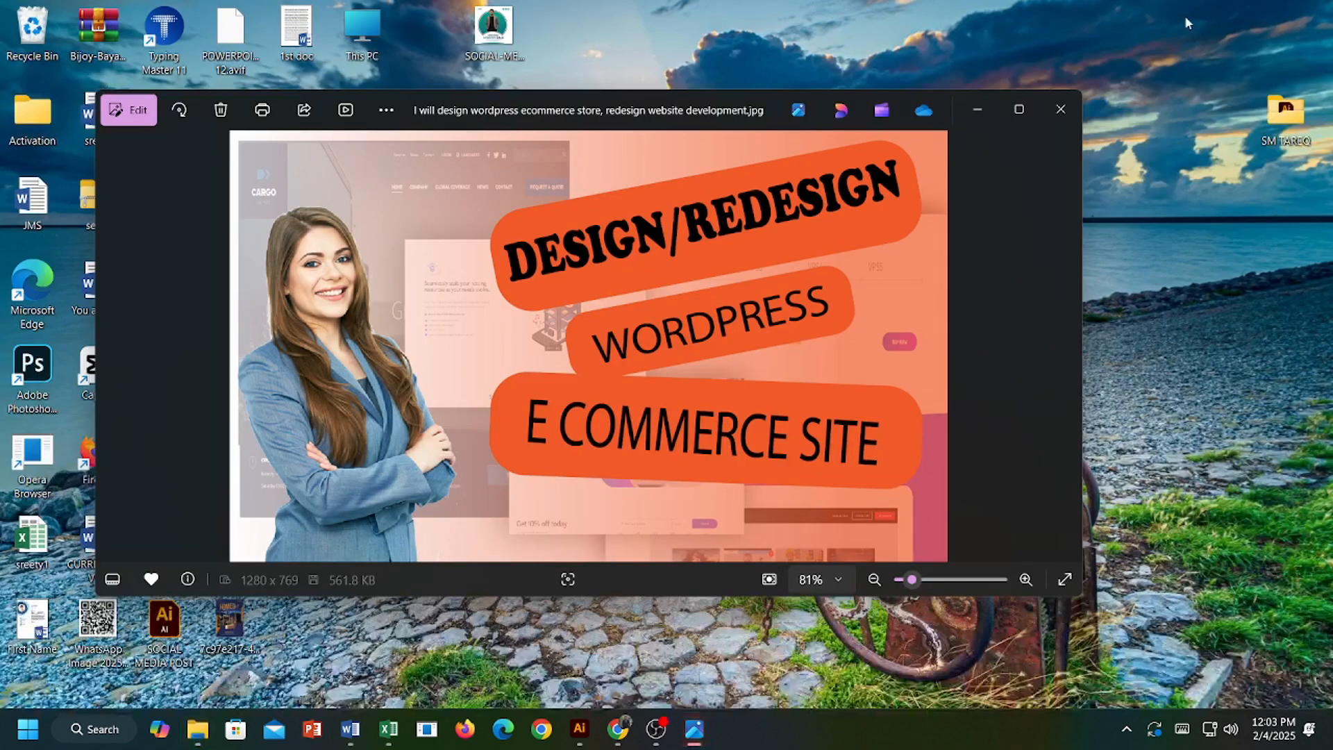
{"action": "left_click", "coordinate": [1046, 114]}
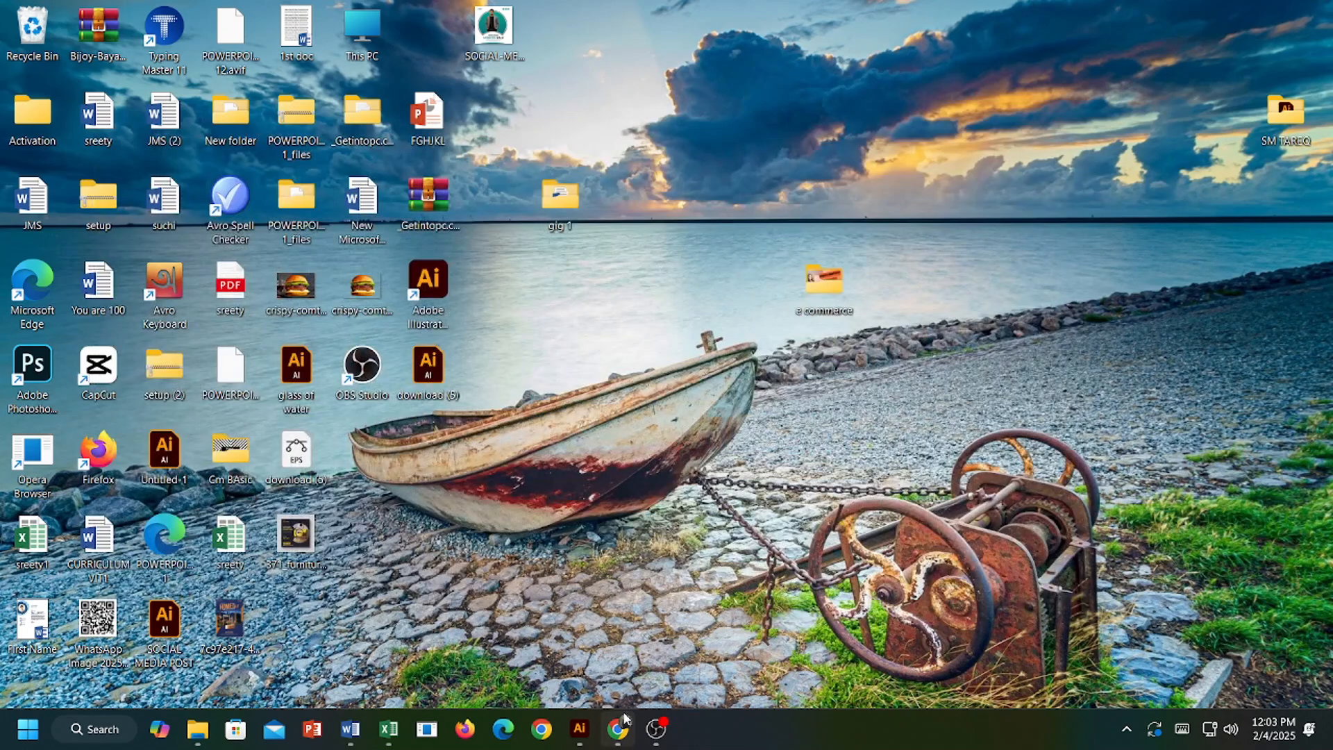
{"action": "left_click", "coordinate": [617, 729]}
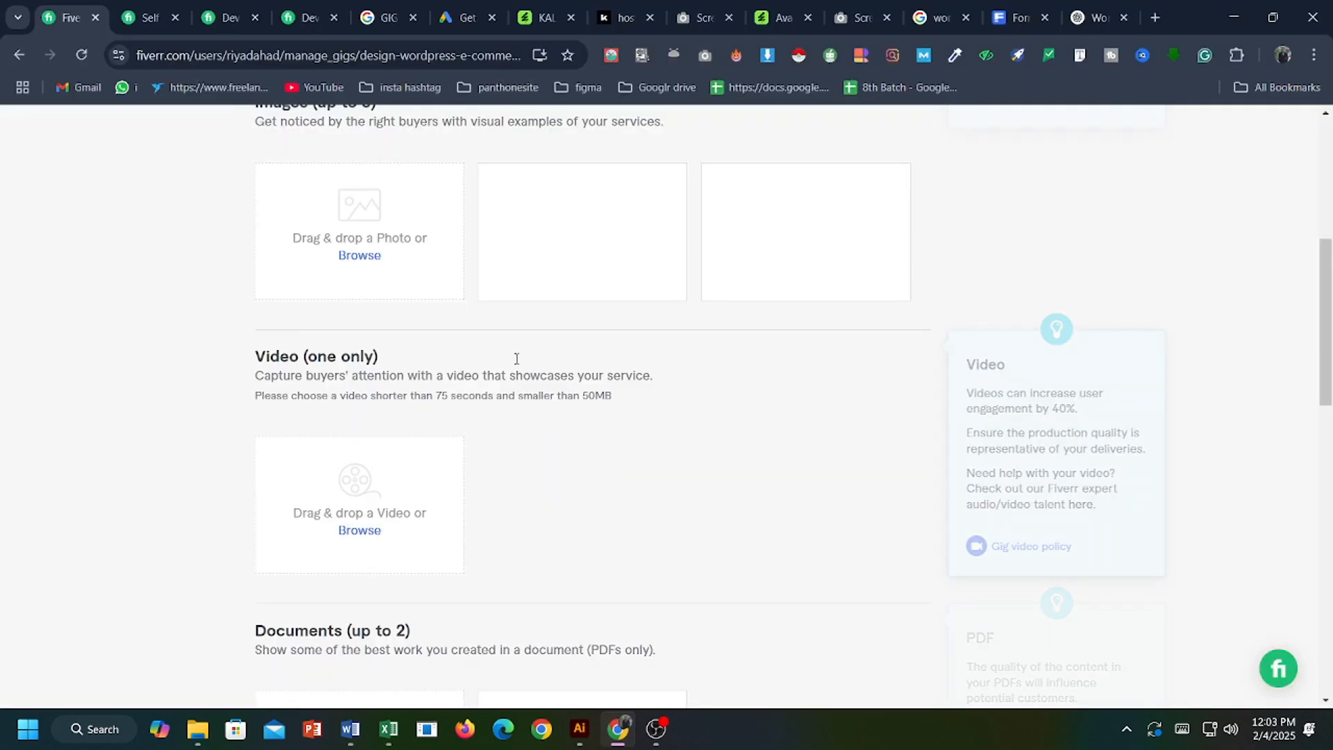
Upload the 562 KB "I will design wordpress ecommerce store" JPG from the desktop's e commerce folder as the first gallery image.
{"action": "left_click", "coordinate": [362, 257]}
{"action": "scroll", "coordinate": [417, 236], "scroll_direction": "down", "scroll_amount": 10}
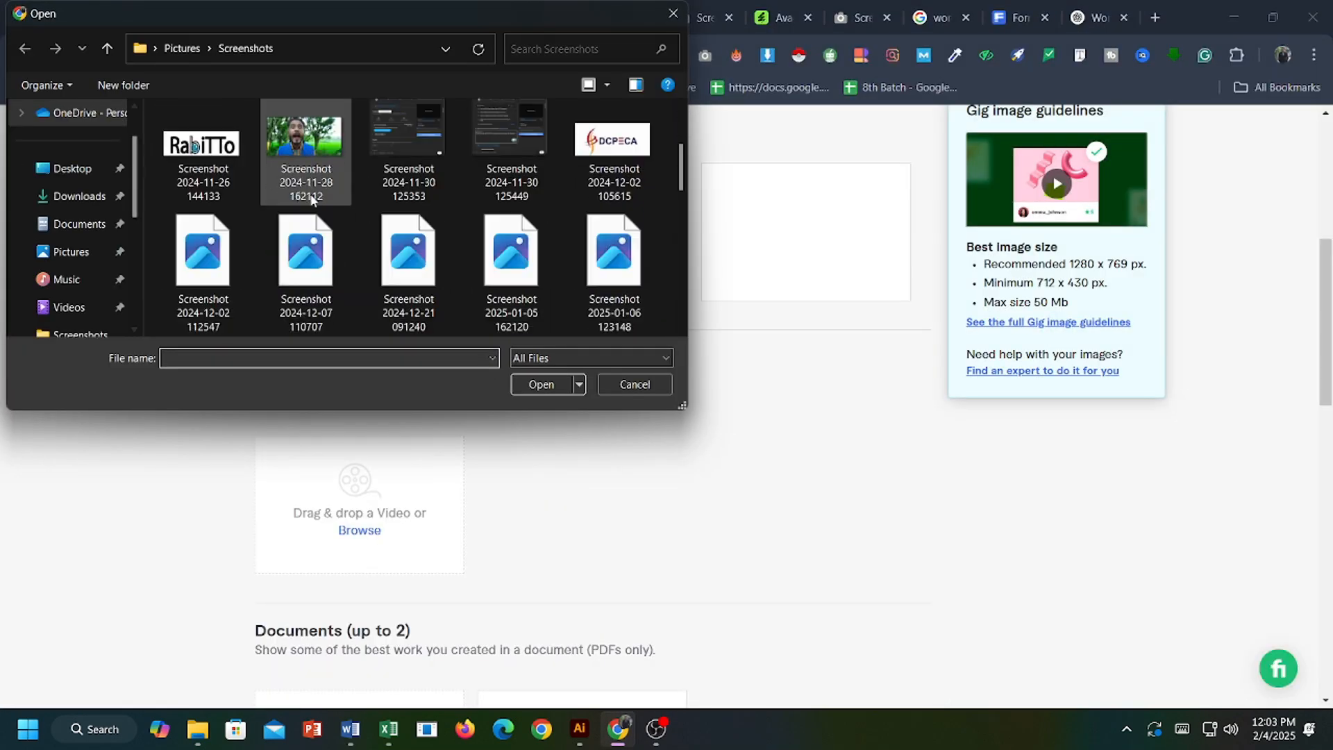
{"action": "scroll", "coordinate": [389, 208], "scroll_direction": "up", "scroll_amount": 3}
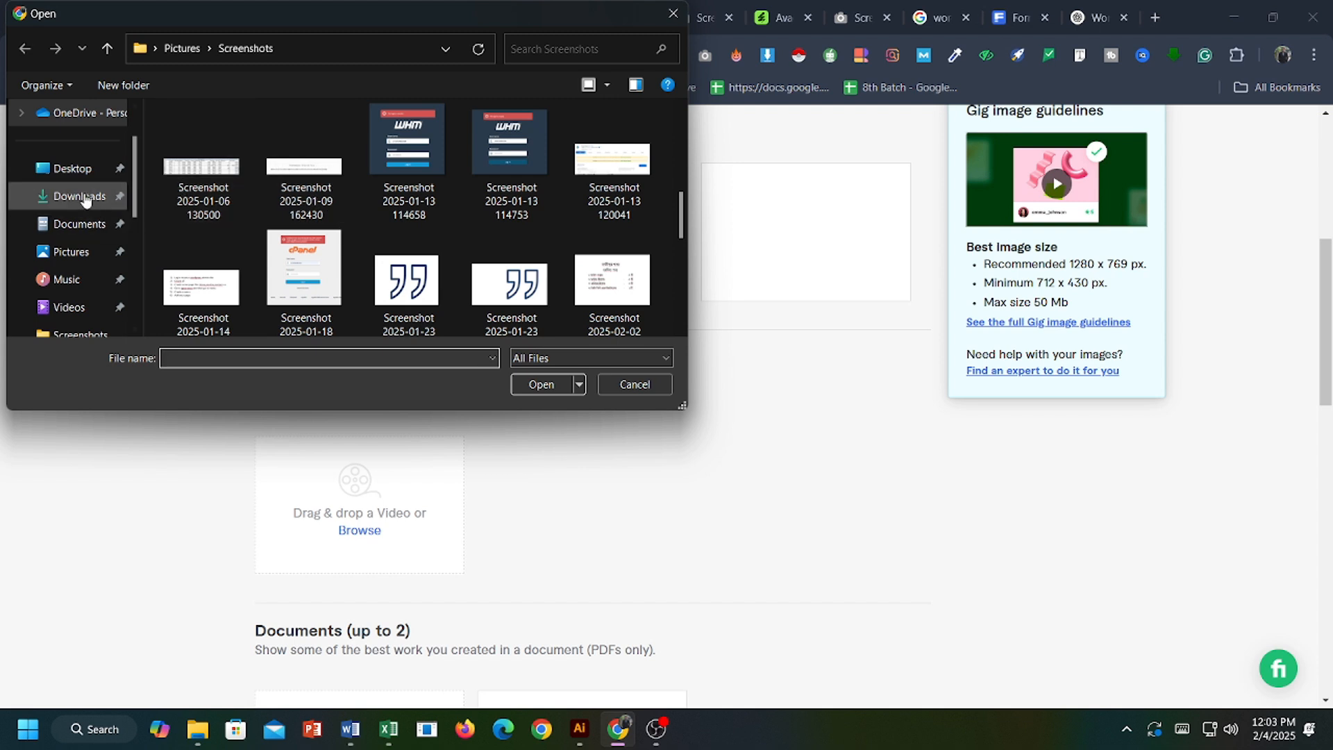
{"action": "left_click", "coordinate": [73, 170]}
{"action": "double_click", "coordinate": [398, 166]}
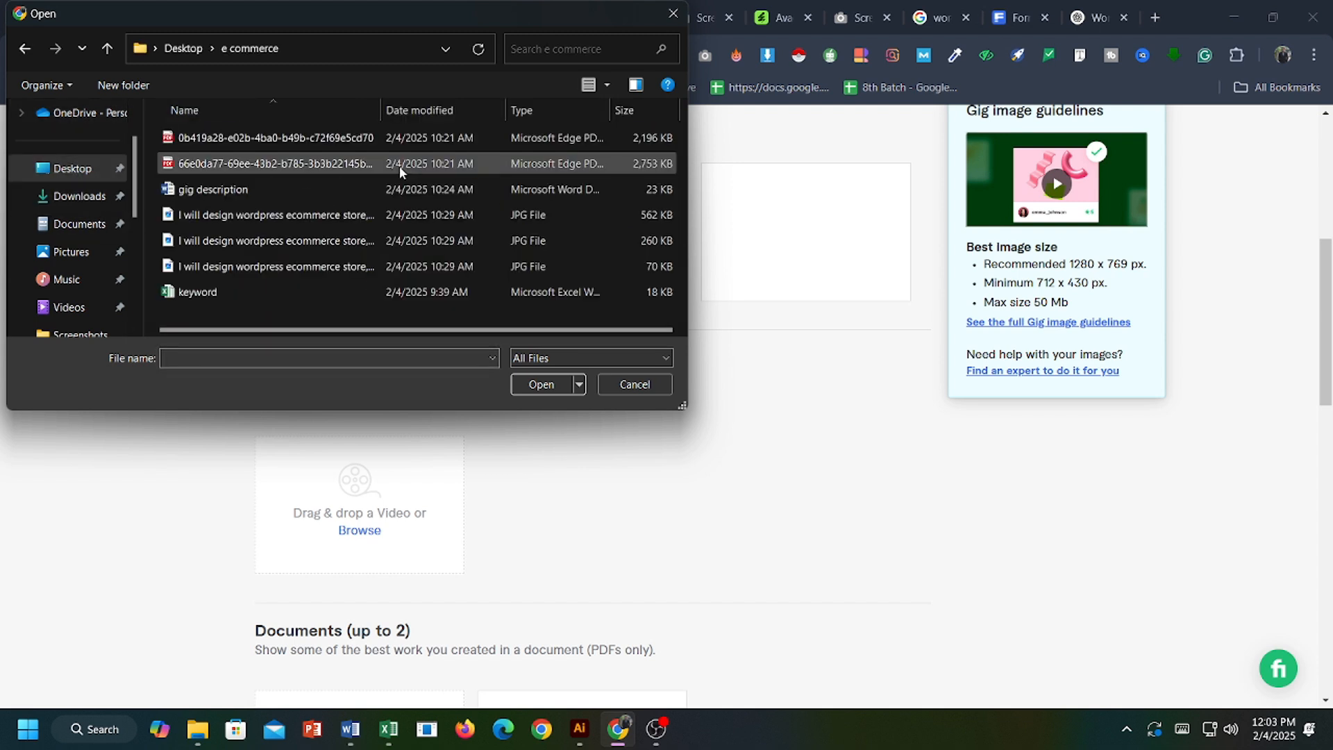
{"action": "left_click", "coordinate": [291, 215]}
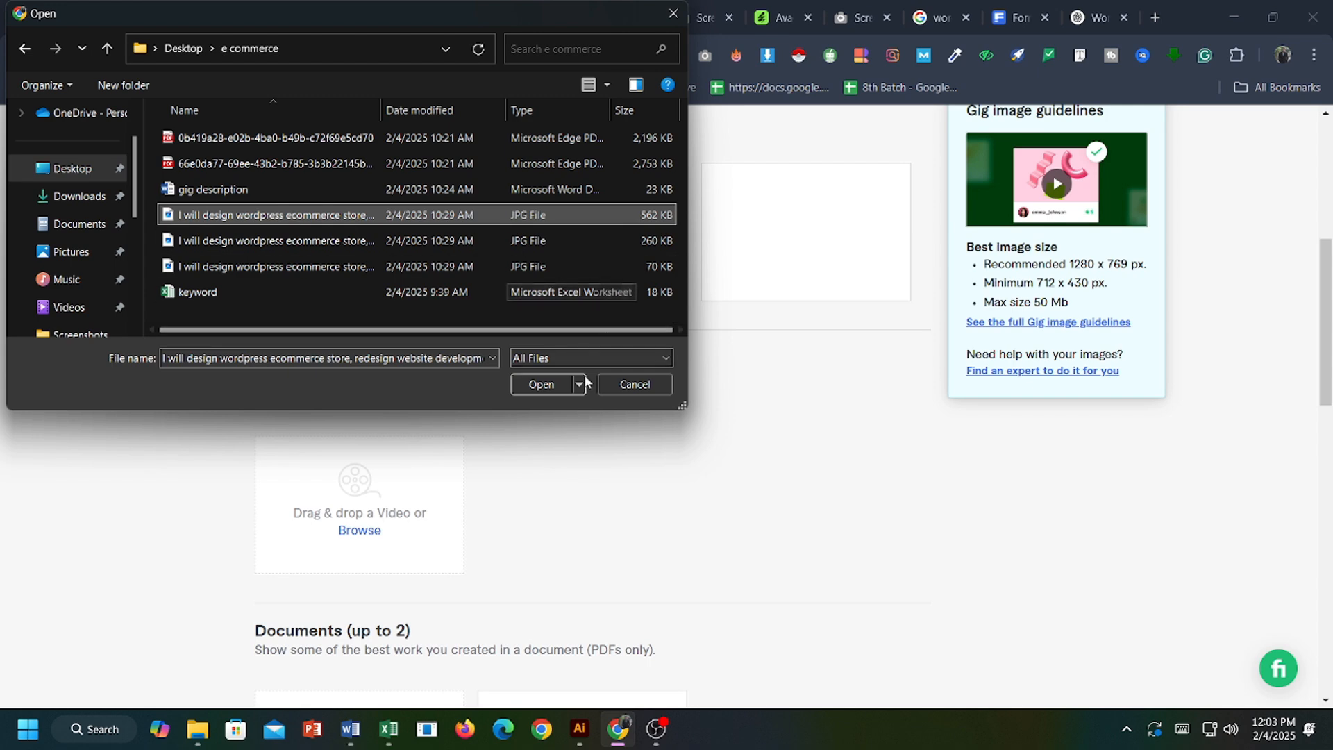
{"action": "left_click", "coordinate": [541, 384]}
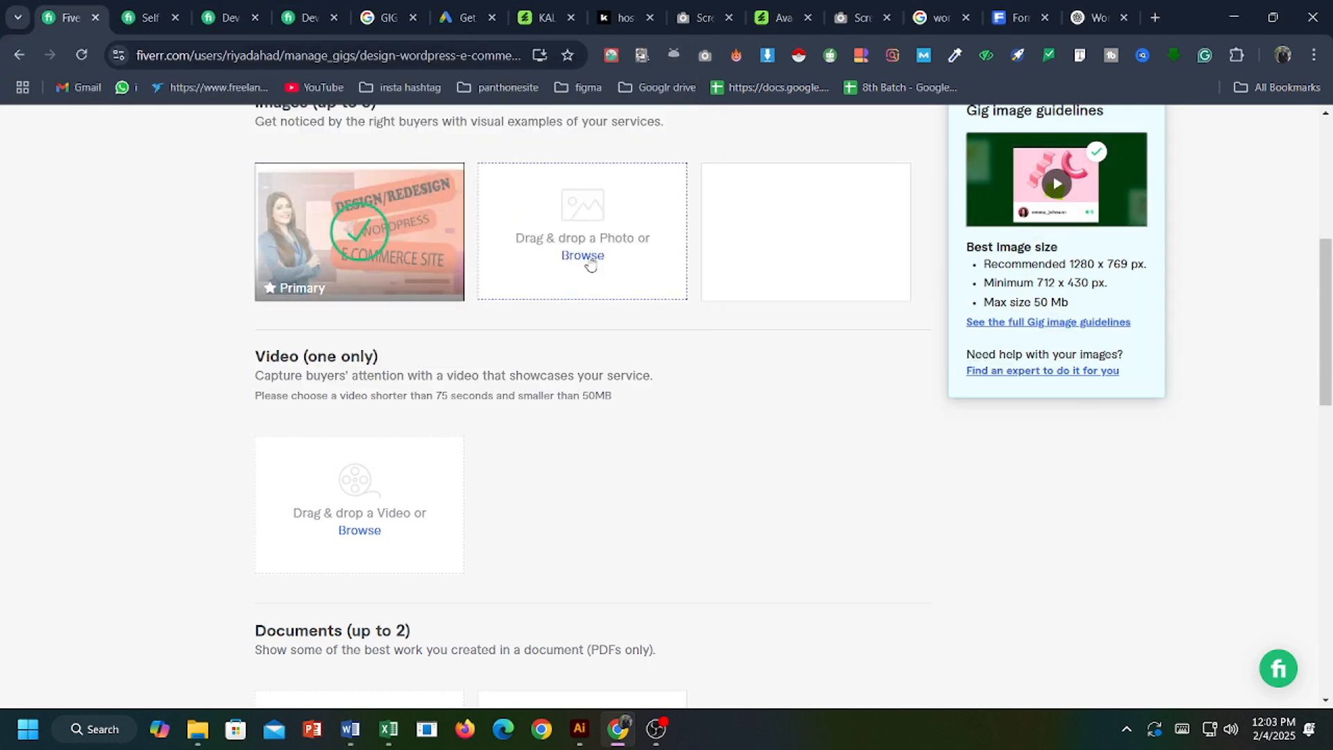
Upload the 260 KB "I will design wordpress ecommerce store" JPG from the e commerce folder as the second gallery image.
{"action": "left_click", "coordinate": [587, 258]}
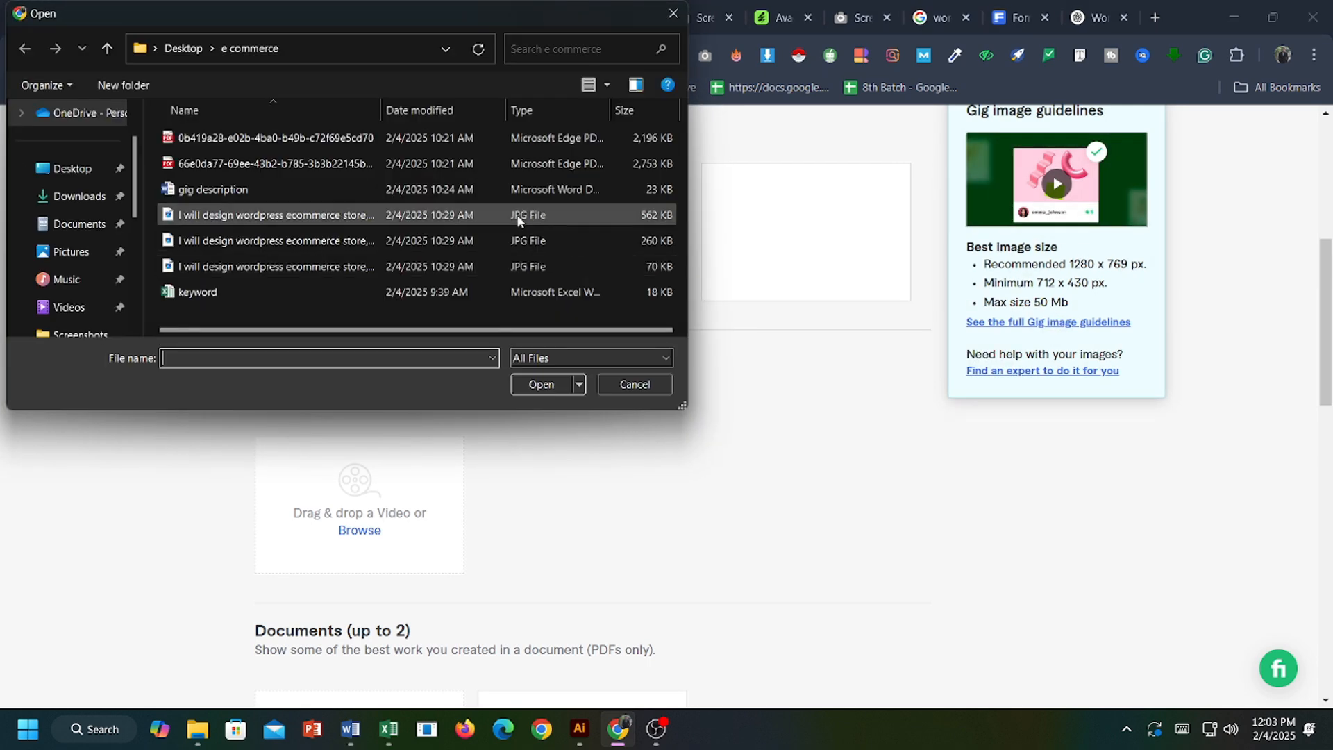
{"action": "left_click", "coordinate": [251, 240]}
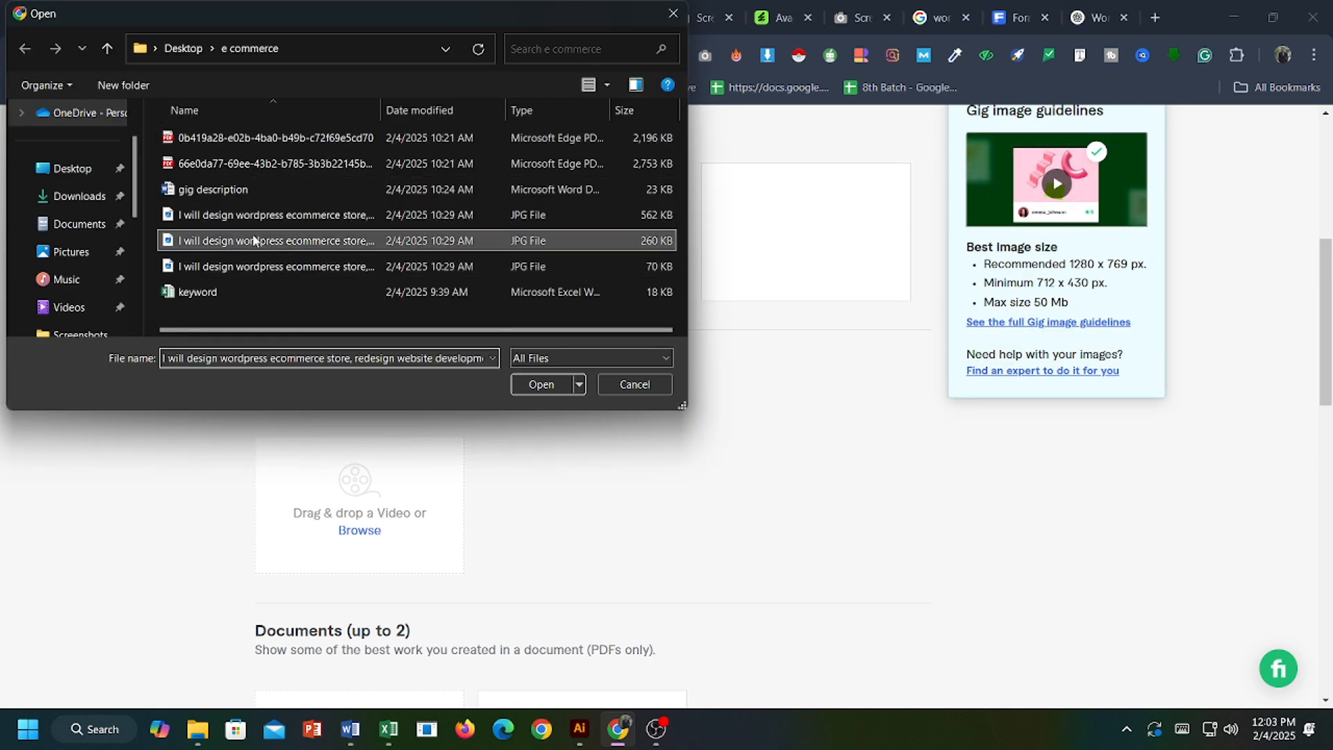
{"action": "left_click", "coordinate": [547, 388]}
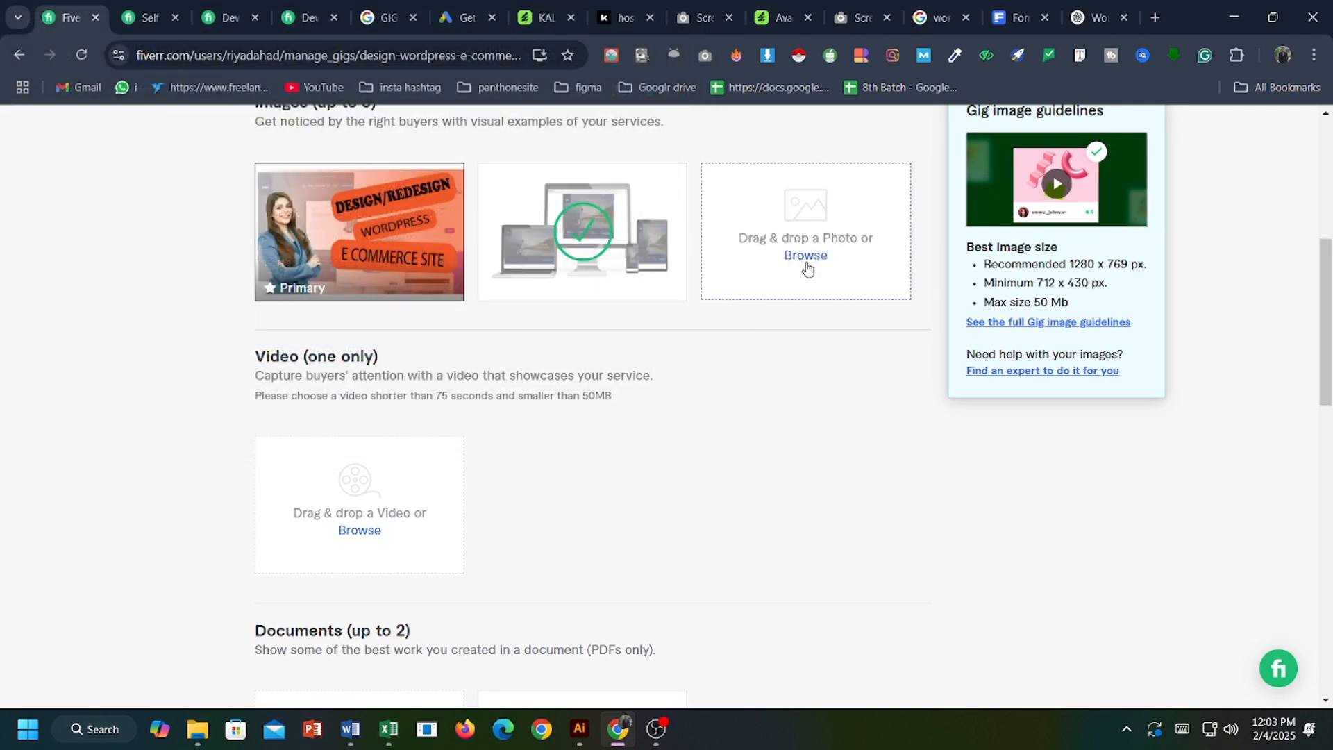
Upload the 70 KB "I will design wordpress ecommerce store" JPG from the e commerce folder as the third gallery image.
{"action": "left_click", "coordinate": [806, 255]}
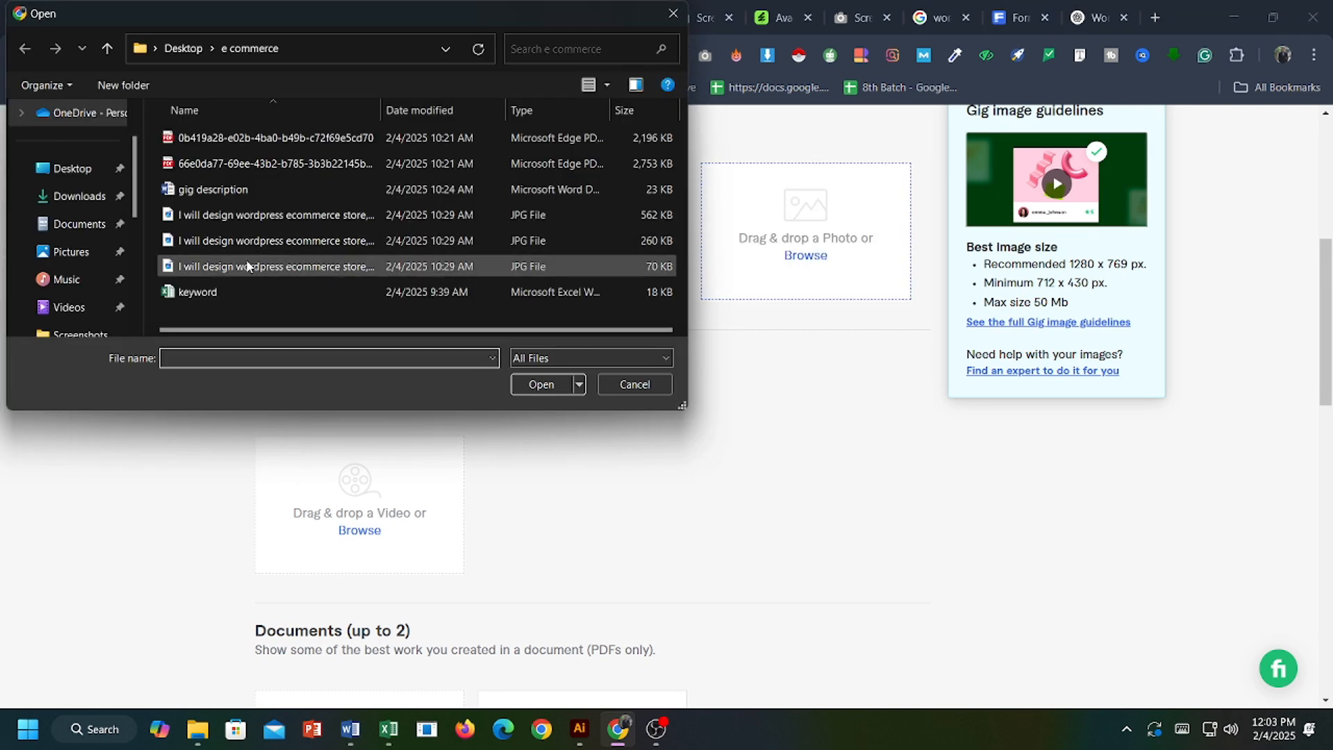
{"action": "left_click", "coordinate": [253, 267]}
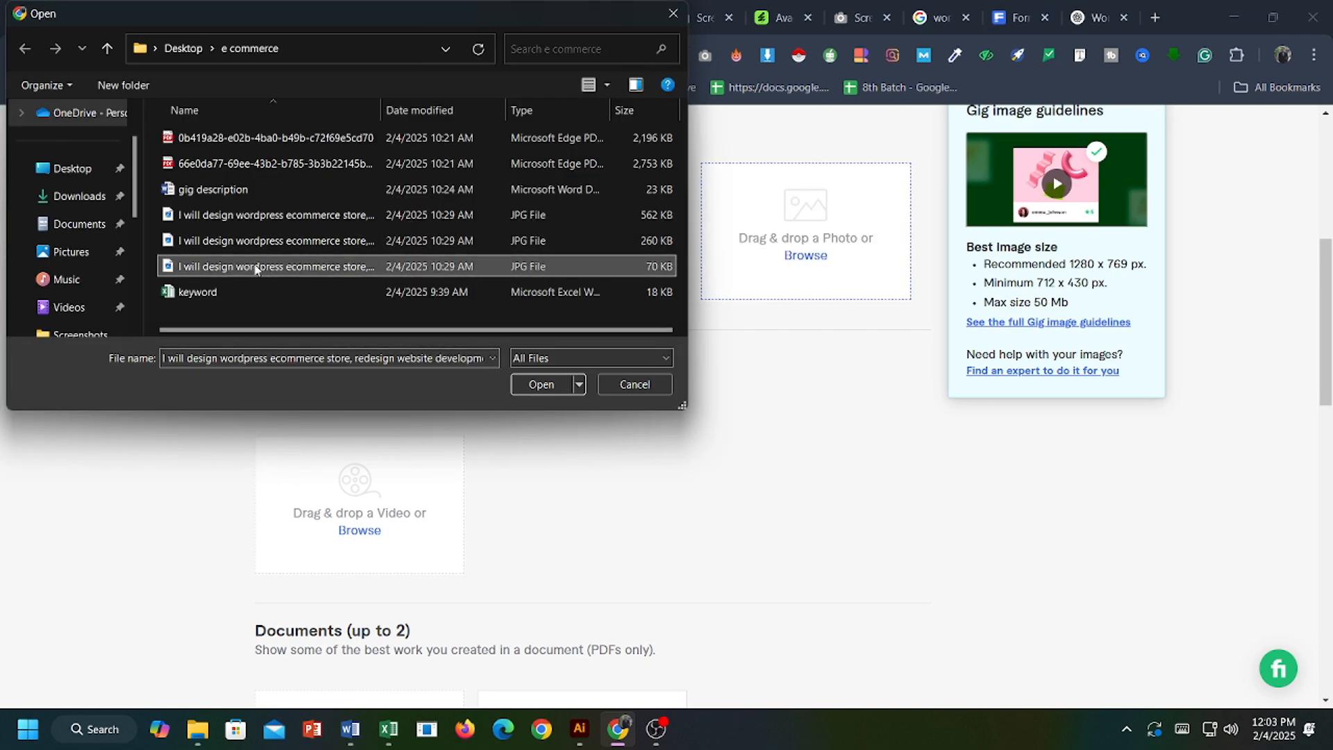
{"action": "left_click", "coordinate": [553, 386]}
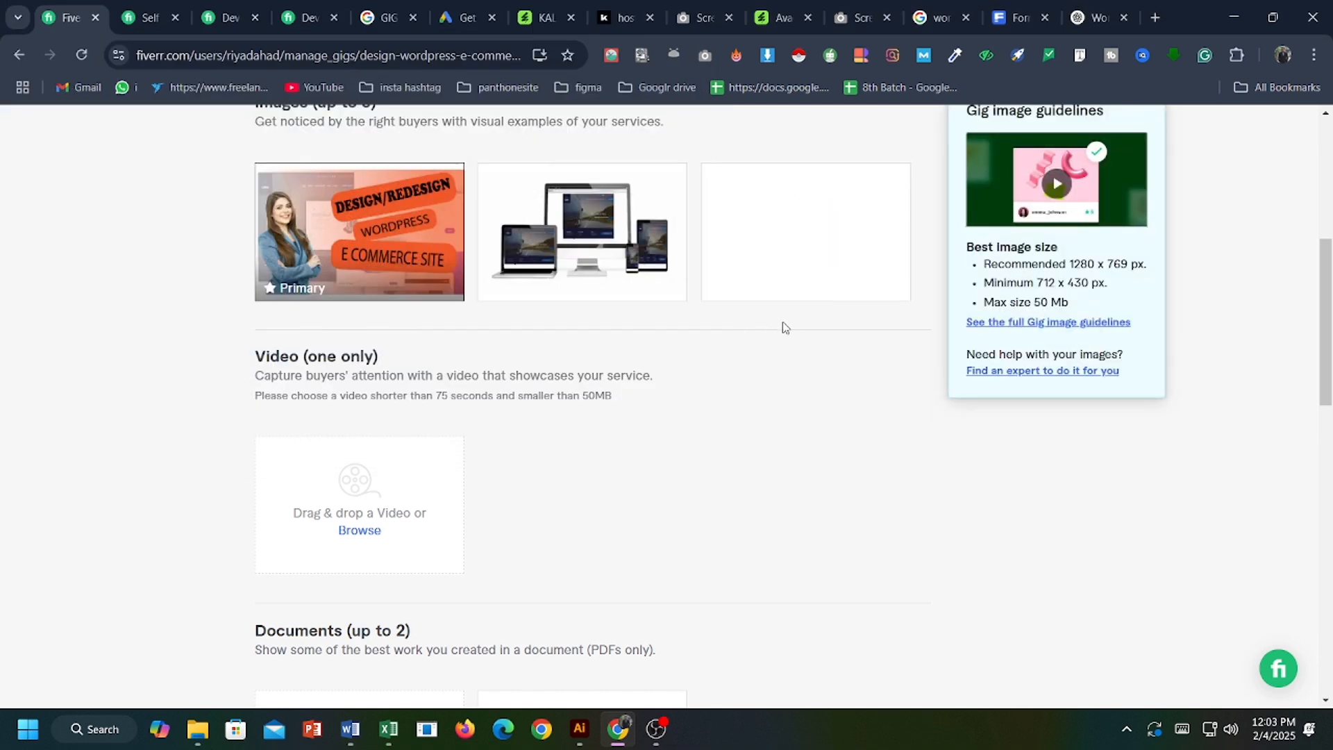
Try to upload the PDF 0b419a28-e02b-4ba0-b49b-c72f69e5cd70 from the e commerce folder as the first gig document.
{"action": "scroll", "coordinate": [678, 283], "scroll_direction": "down", "scroll_amount": 3}
{"action": "scroll", "coordinate": [678, 282], "scroll_direction": "down", "scroll_amount": 2}
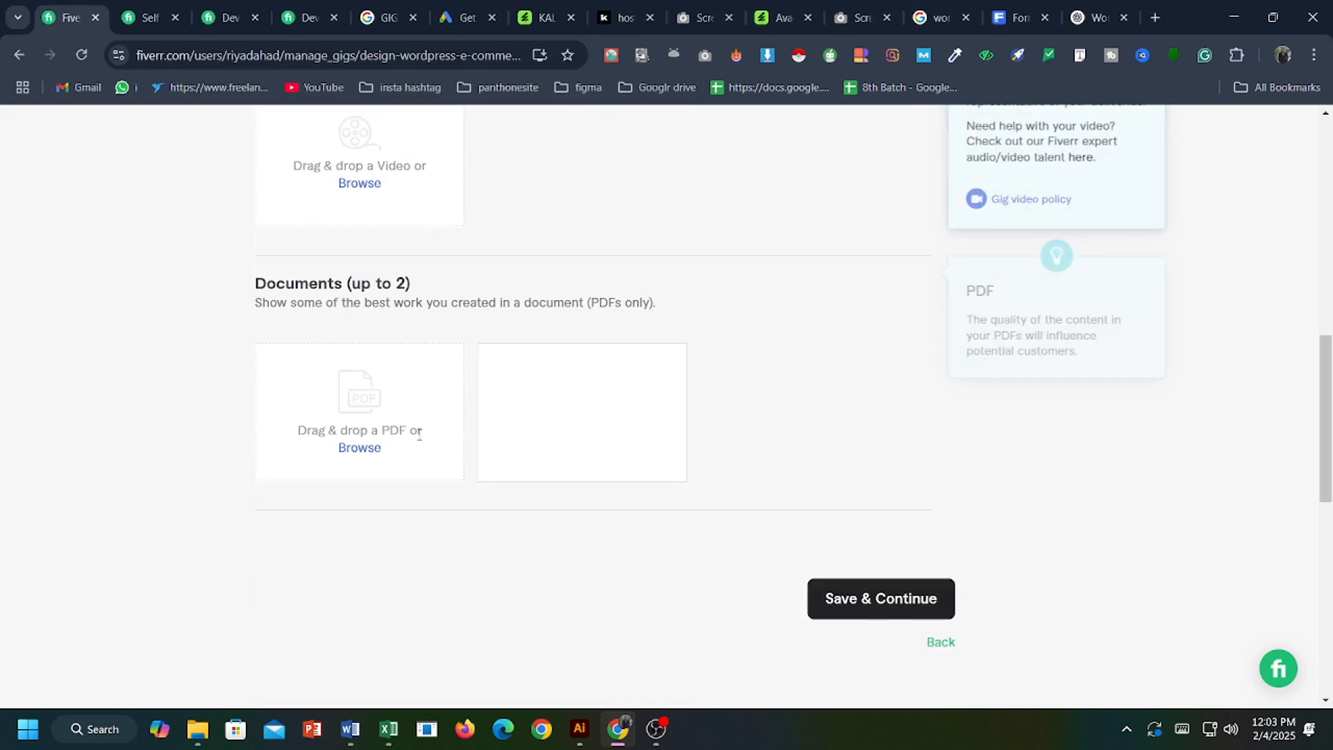
{"action": "left_click", "coordinate": [372, 455]}
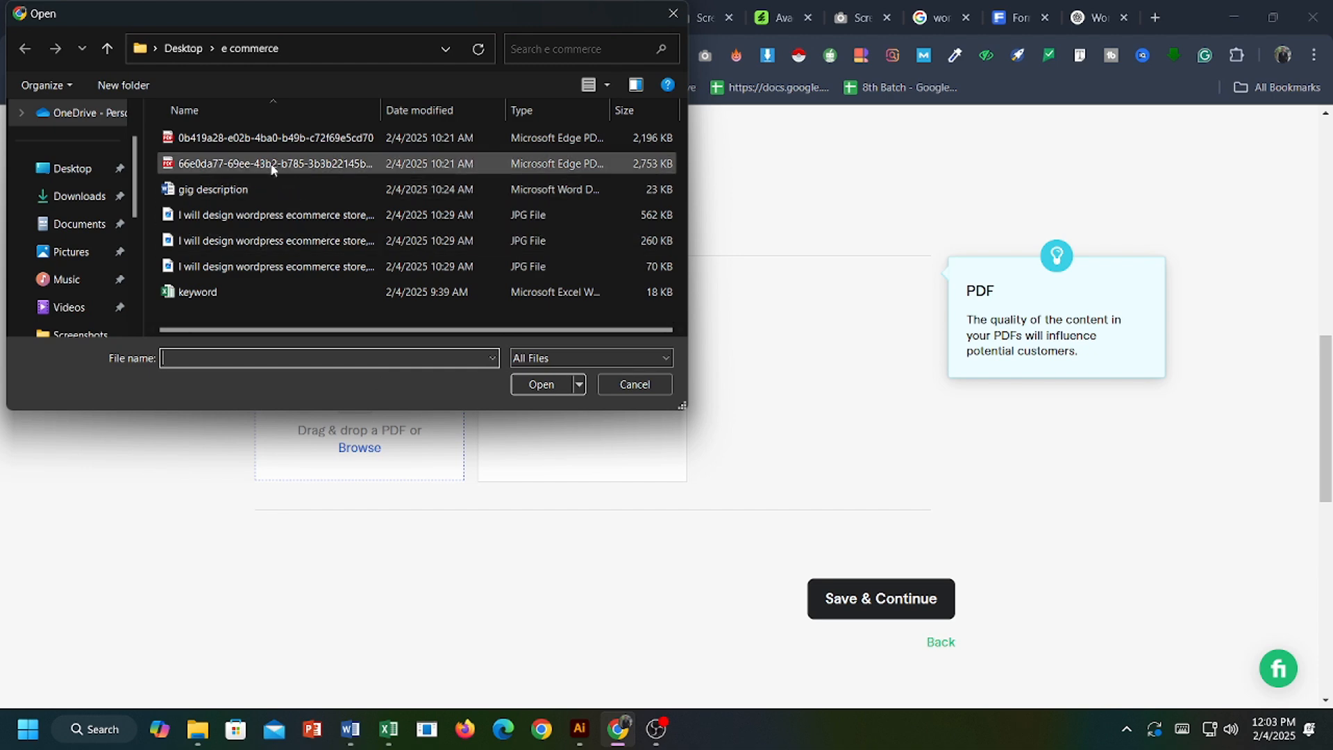
{"action": "left_click", "coordinate": [269, 142]}
{"action": "left_click", "coordinate": [556, 384]}
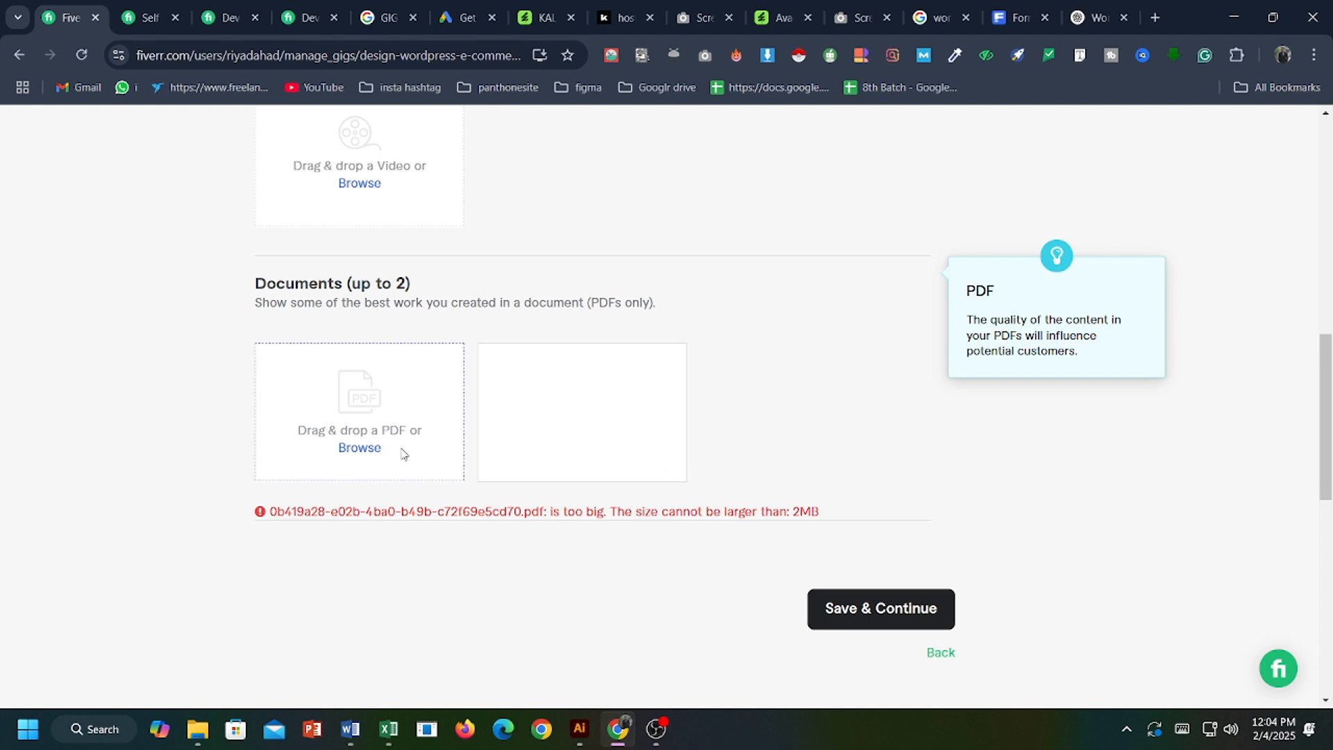
Try to upload the PDF 66e0da77-69ee-43b2-b785-3b3b22145ba7 as the first gig document instead.
{"action": "left_click", "coordinate": [355, 449]}
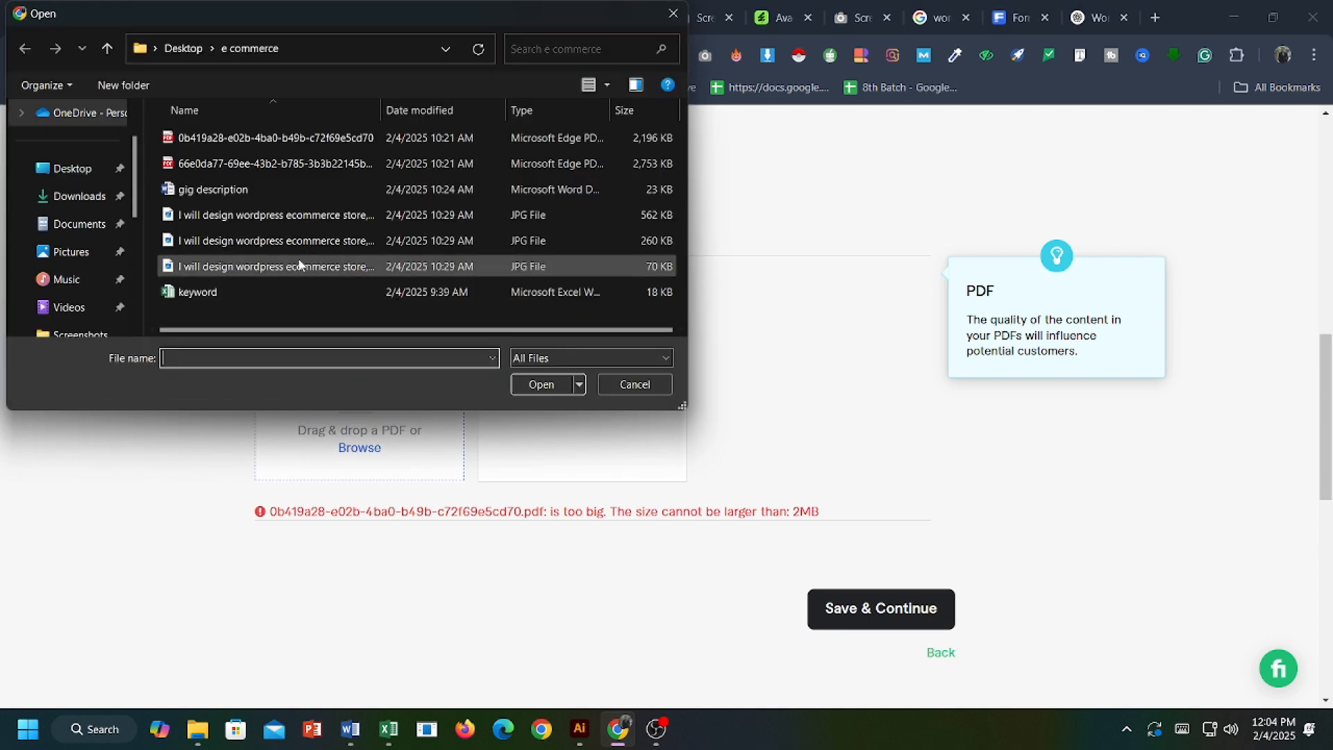
{"action": "left_click", "coordinate": [270, 269]}
{"action": "left_click", "coordinate": [252, 168]}
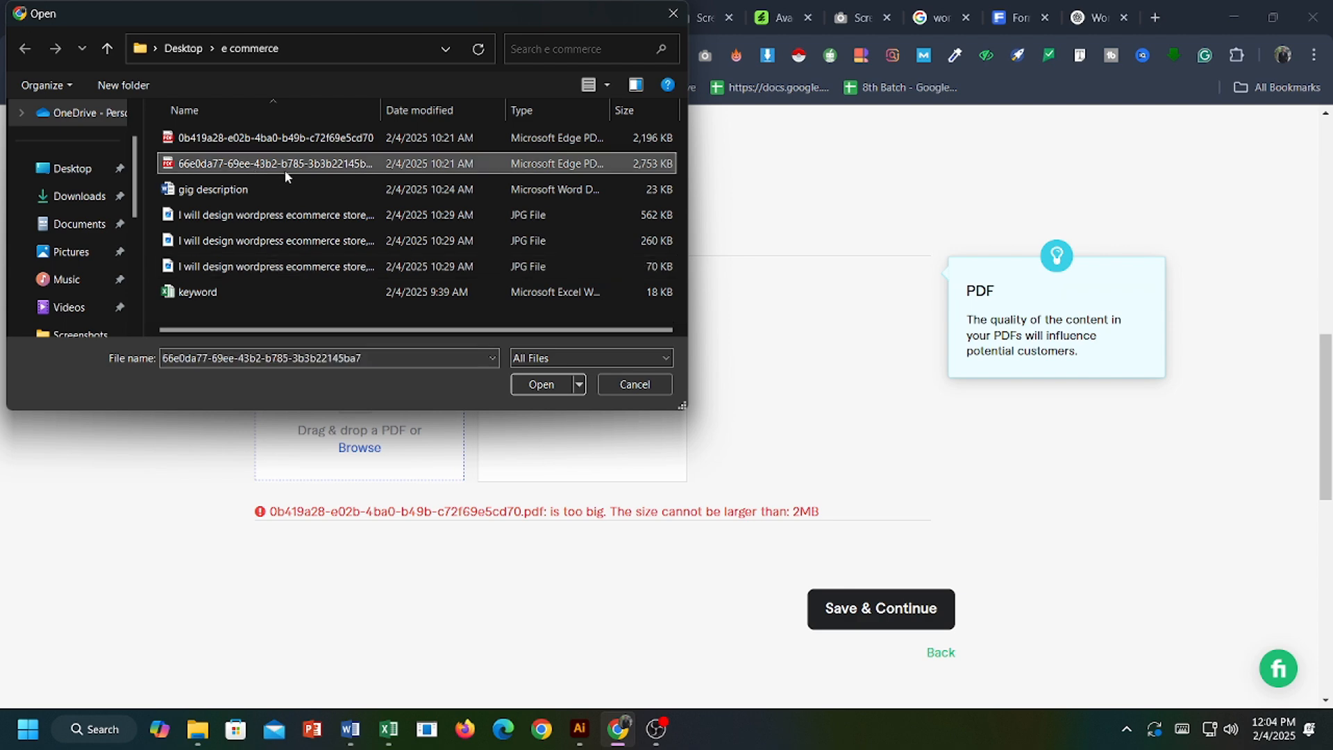
{"action": "left_click", "coordinate": [547, 384]}
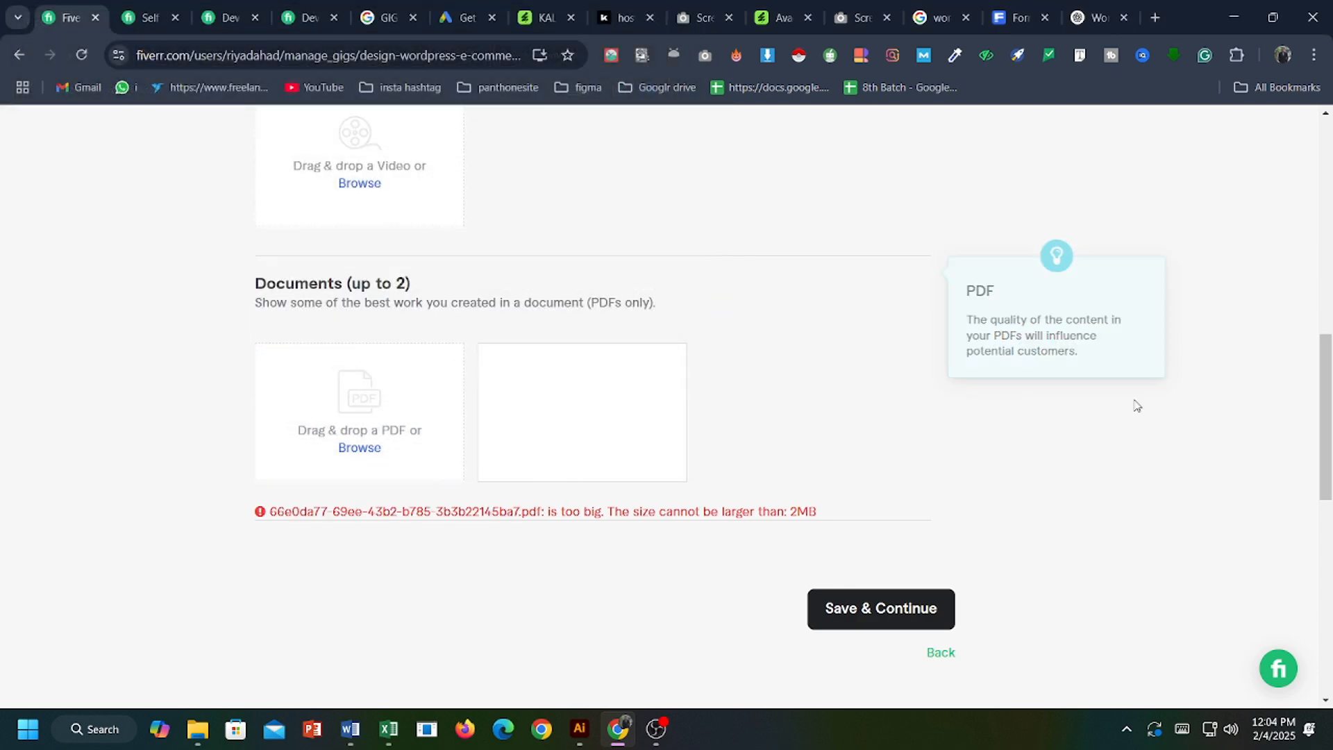
Search Google in a new tab for "cpfd size comparison", check the ScienceDirect result and return to the results.
{"action": "key", "text": "ctrl+t"}
{"action": "left_click", "coordinate": [489, 43]}
{"action": "type", "text": "c"}
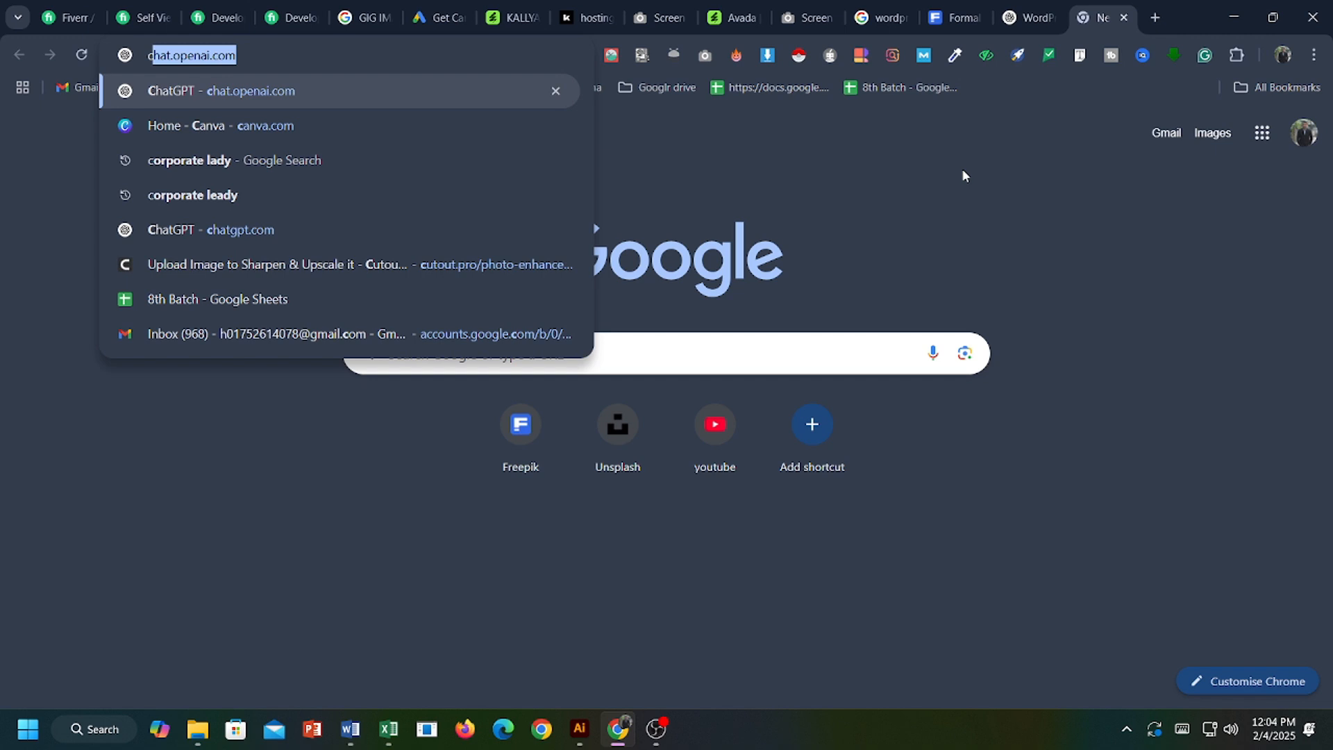
{"action": "key", "text": "BackSpace"}
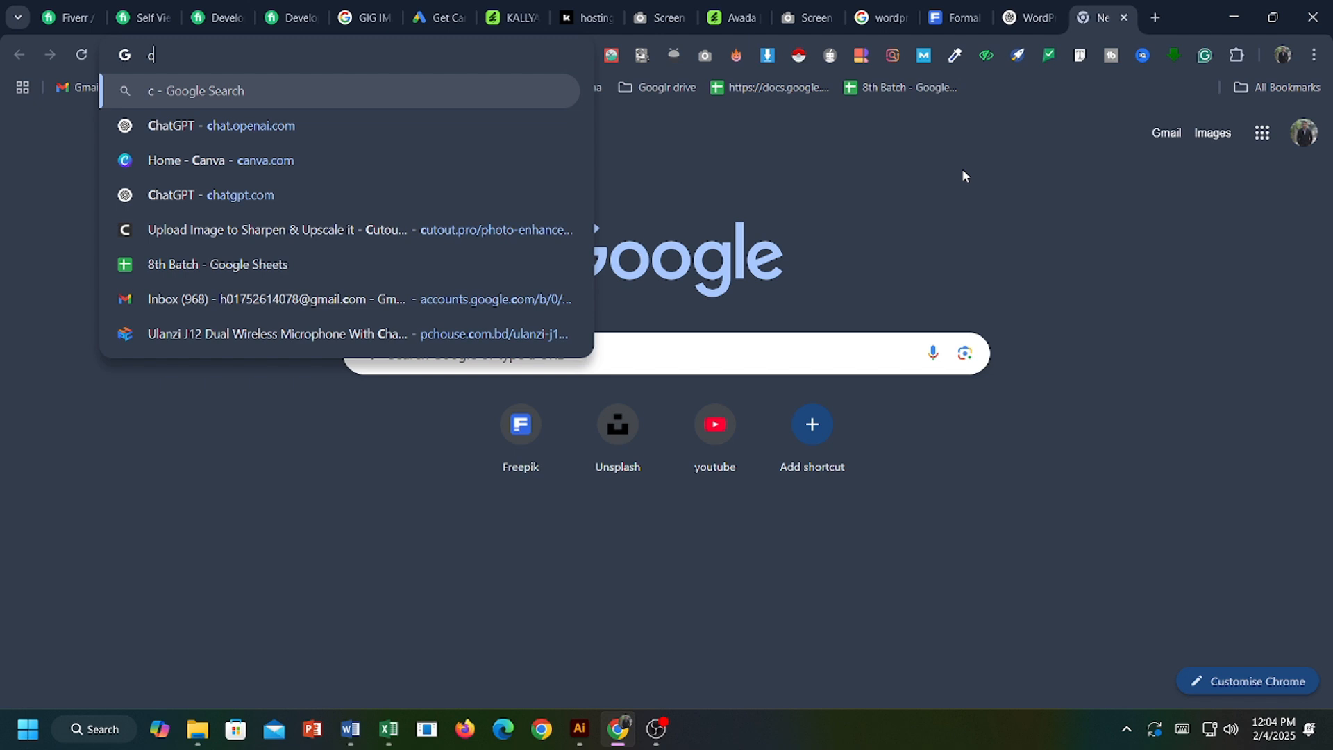
{"action": "type", "text": "pfd"}
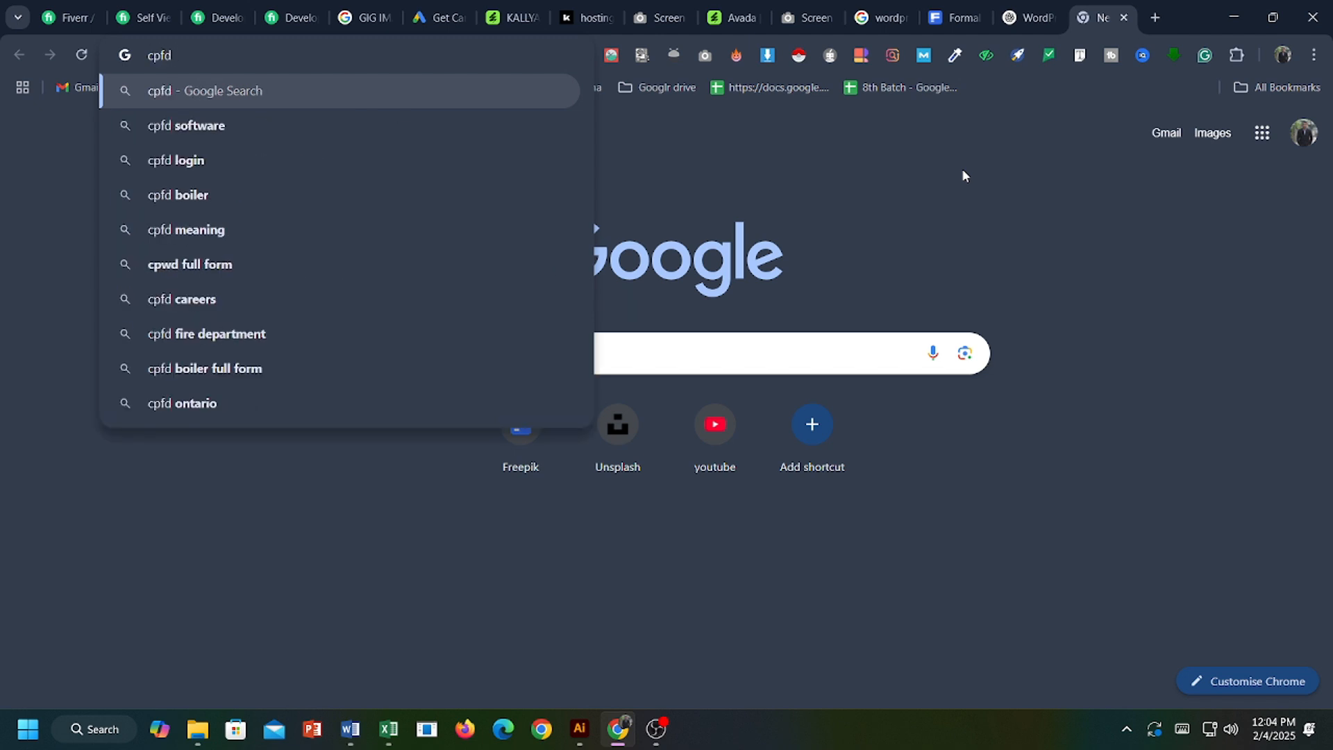
{"action": "type", "text": " size com"}
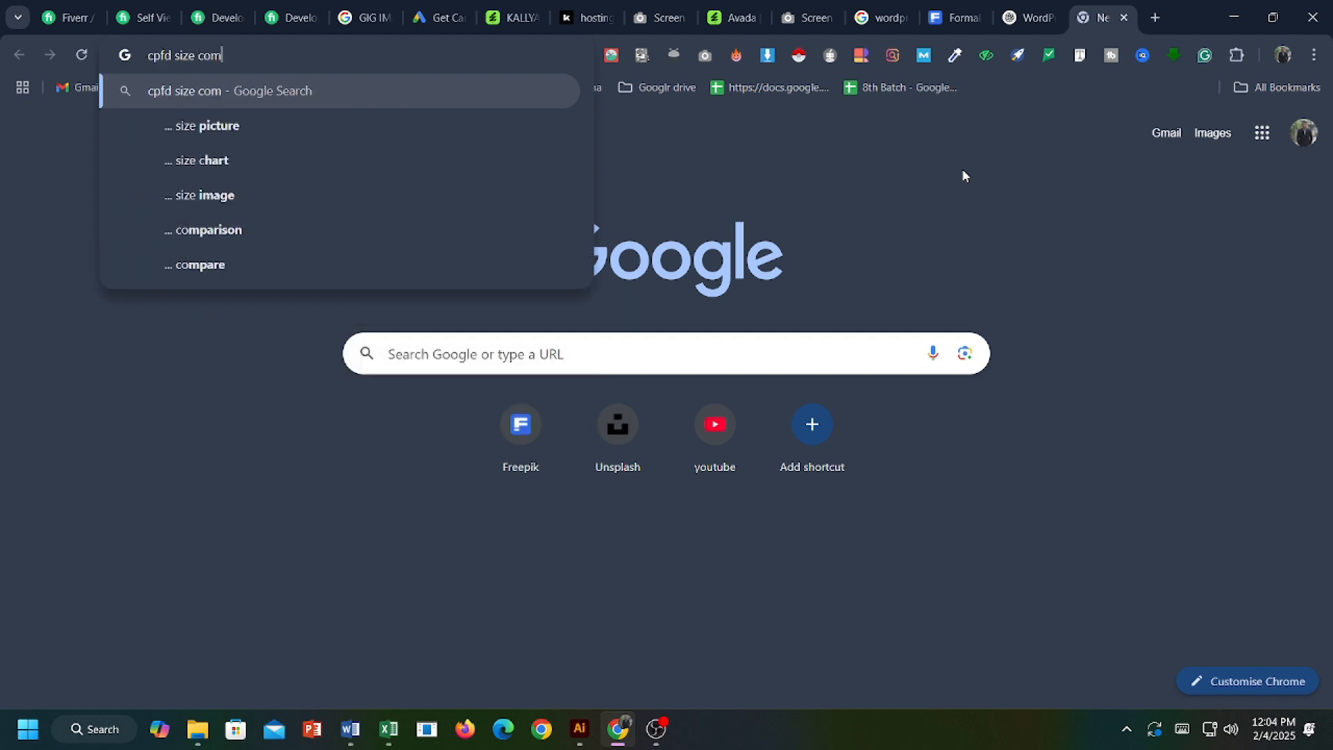
{"action": "left_click", "coordinate": [417, 133]}
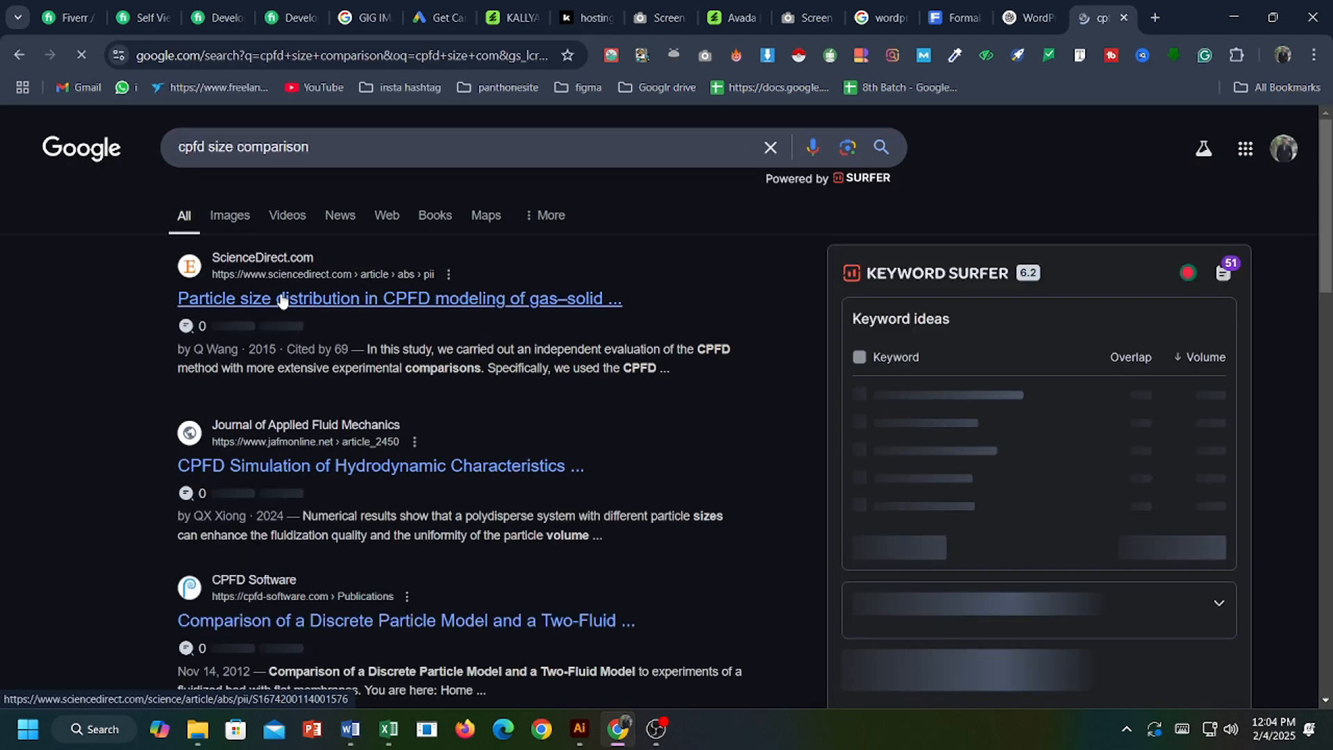
{"action": "left_click", "coordinate": [309, 299]}
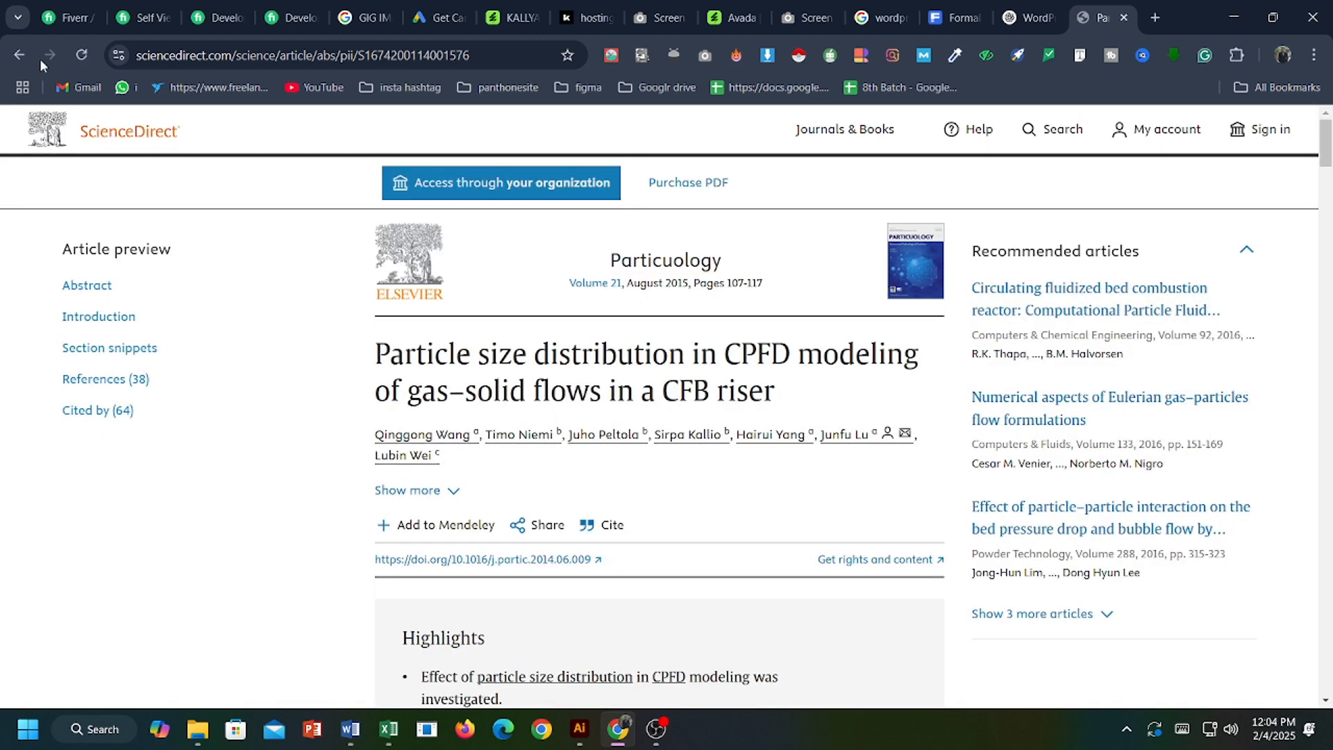
{"action": "left_click", "coordinate": [18, 55]}
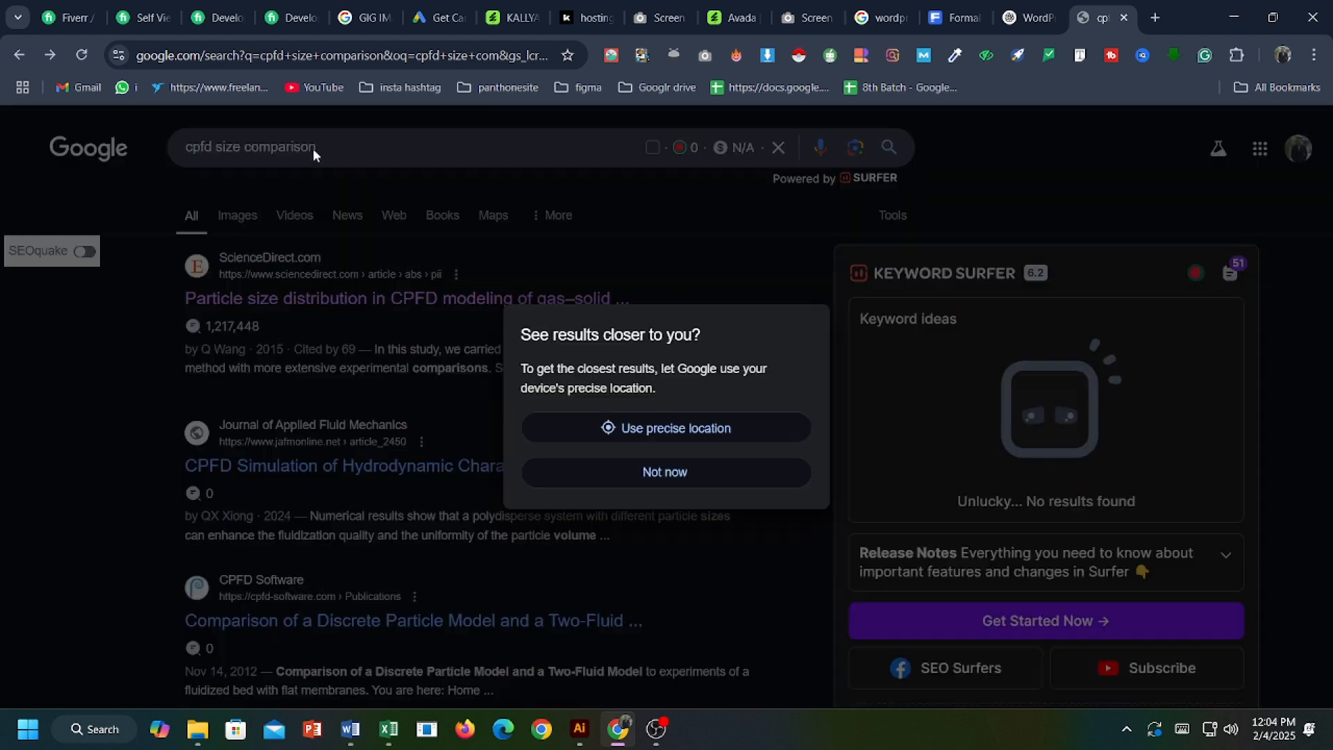
Decline the precise location request and change the Google search to "pdf size comparison".
{"action": "left_click", "coordinate": [671, 472]}
{"action": "left_click", "coordinate": [186, 147]}
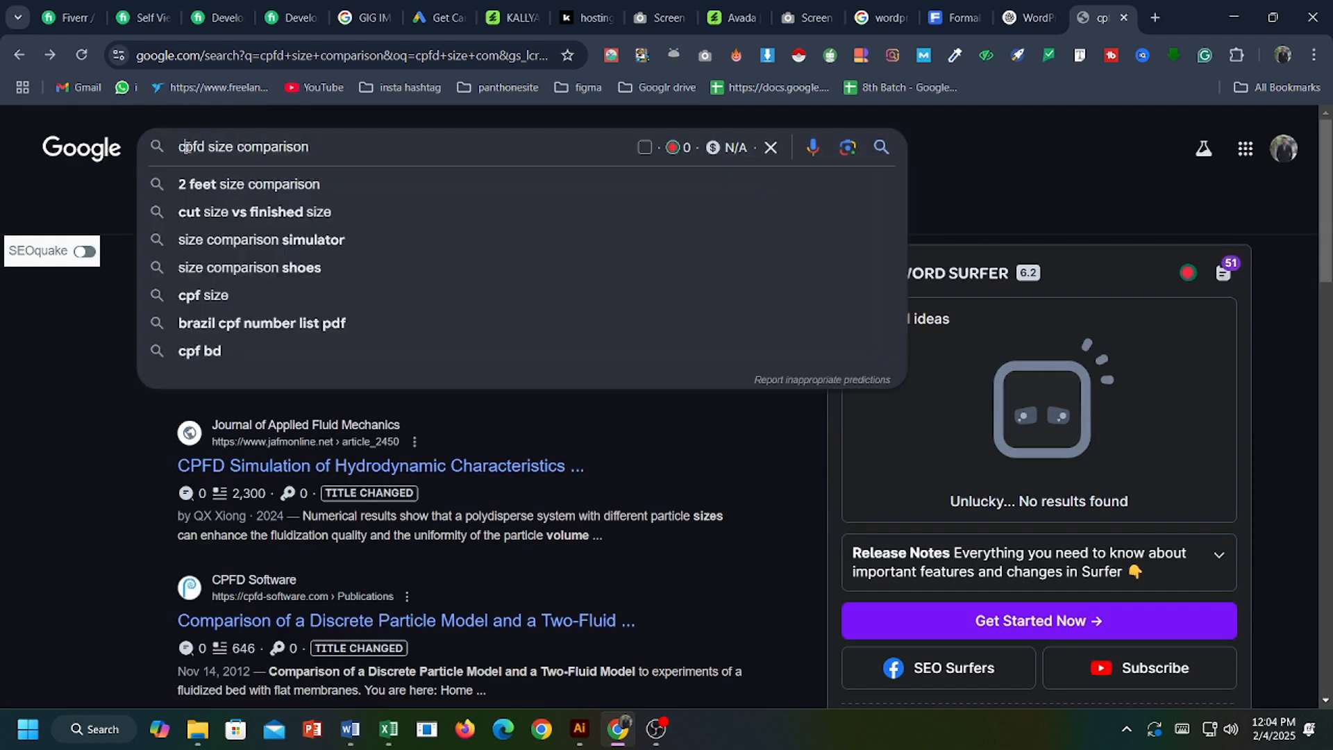
{"action": "key", "text": "BackSpace"}
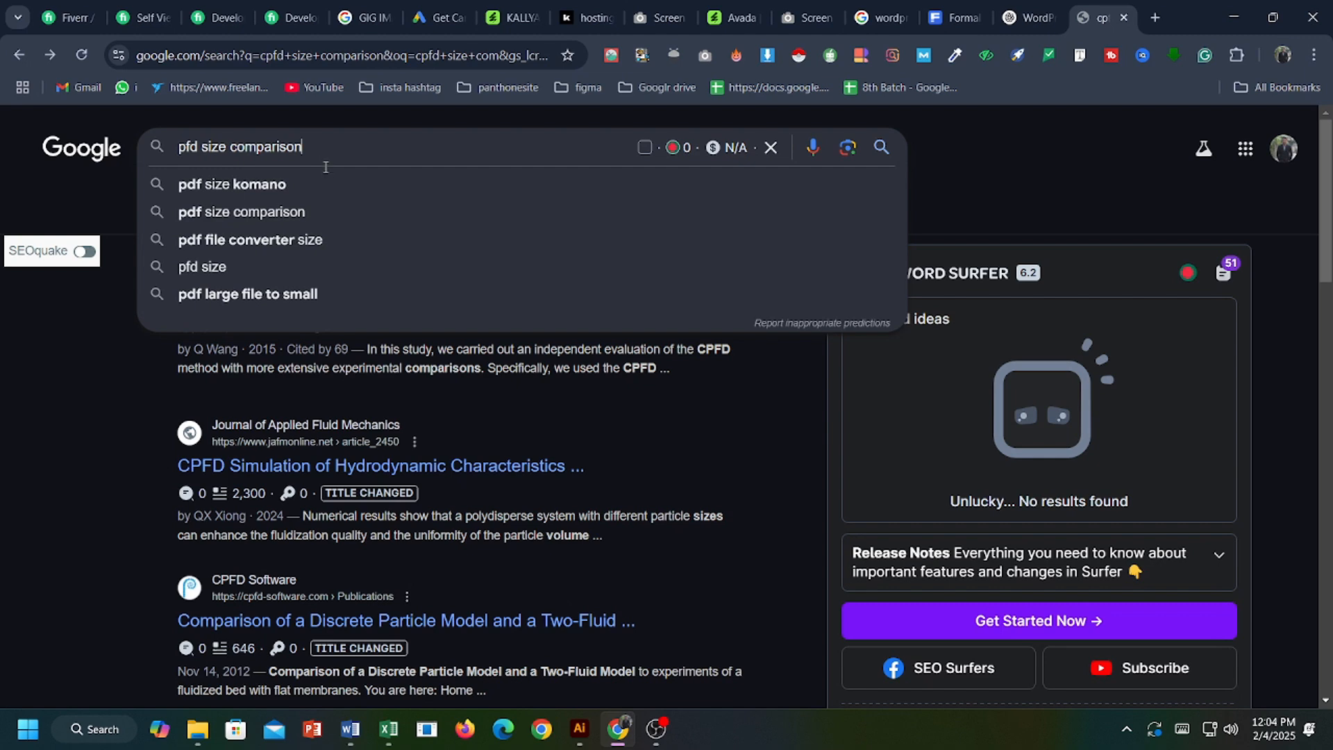
{"action": "left_click", "coordinate": [299, 186]}
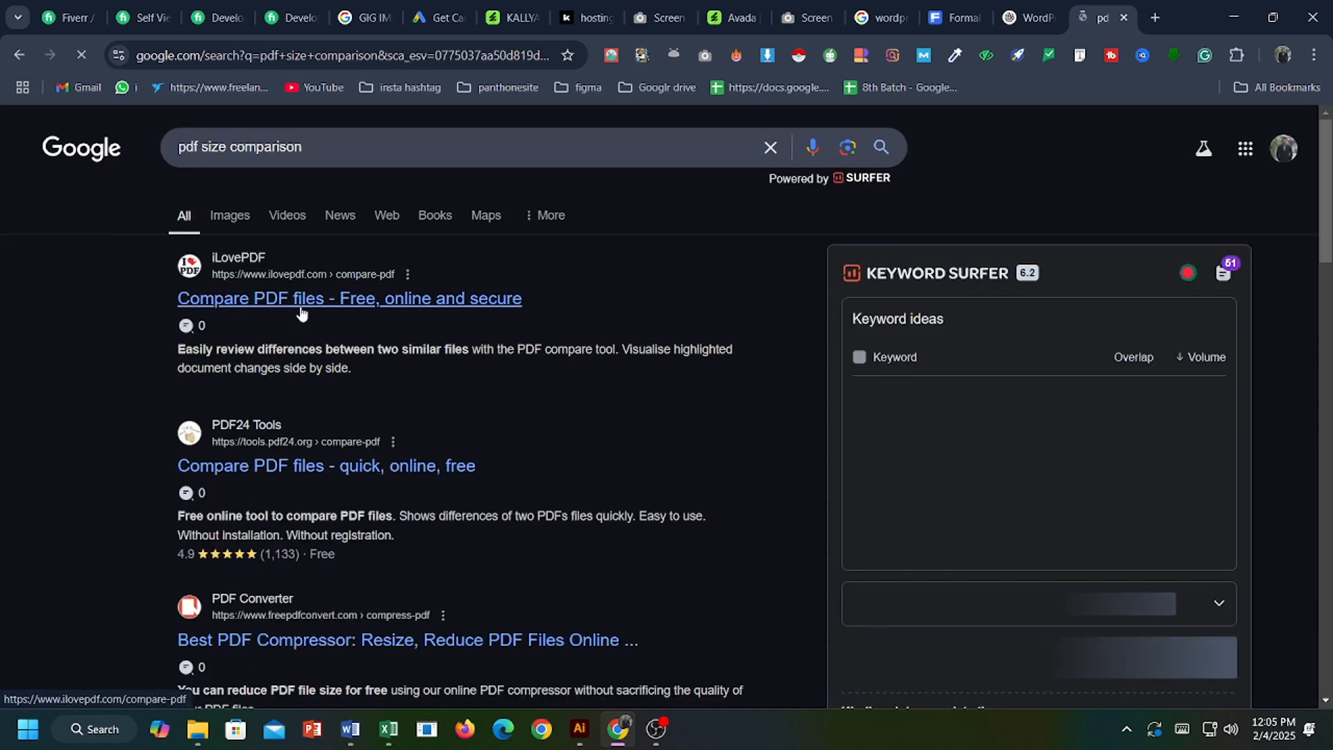
Open iLovePDF's Compare PDF tool from the results and load 0b419a28-e02b-4ba0-b49b-c72f69e5cd70 from the e commerce folder.
{"action": "left_click", "coordinate": [300, 310]}
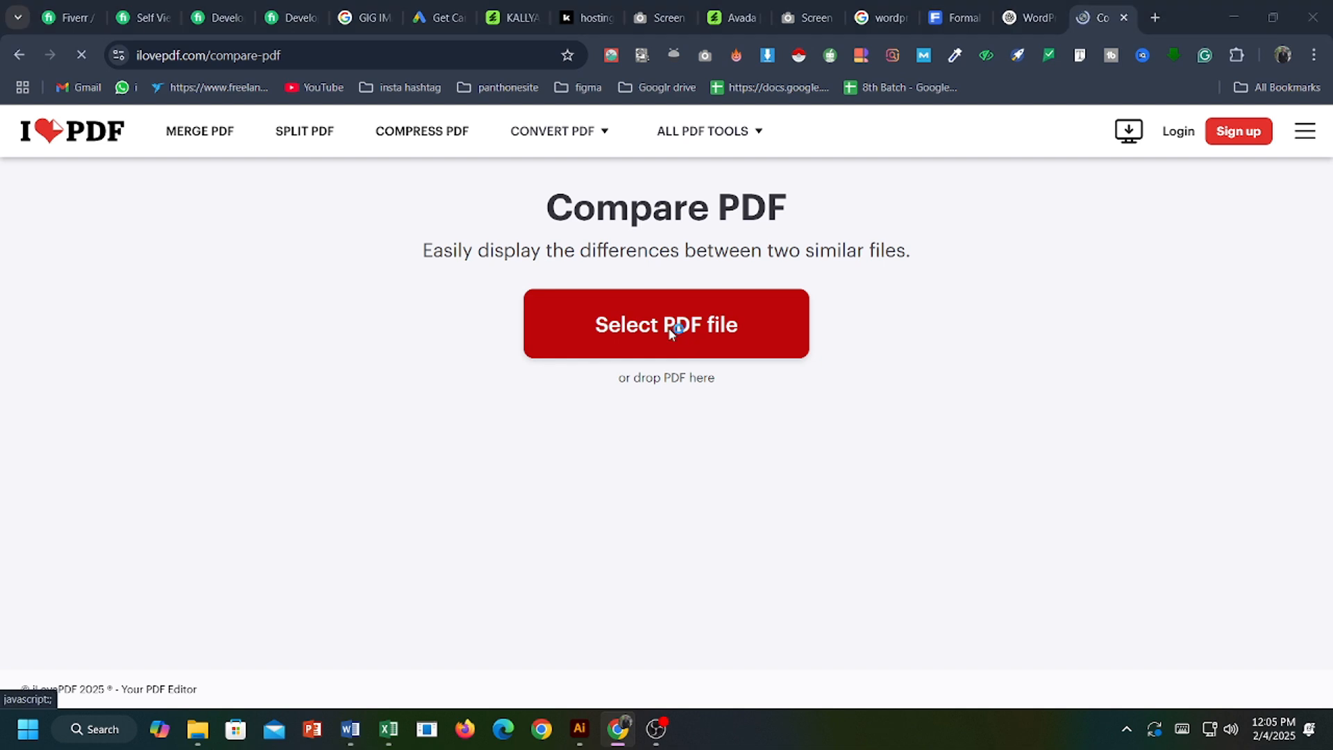
{"action": "left_click", "coordinate": [669, 329]}
{"action": "left_click", "coordinate": [288, 140]}
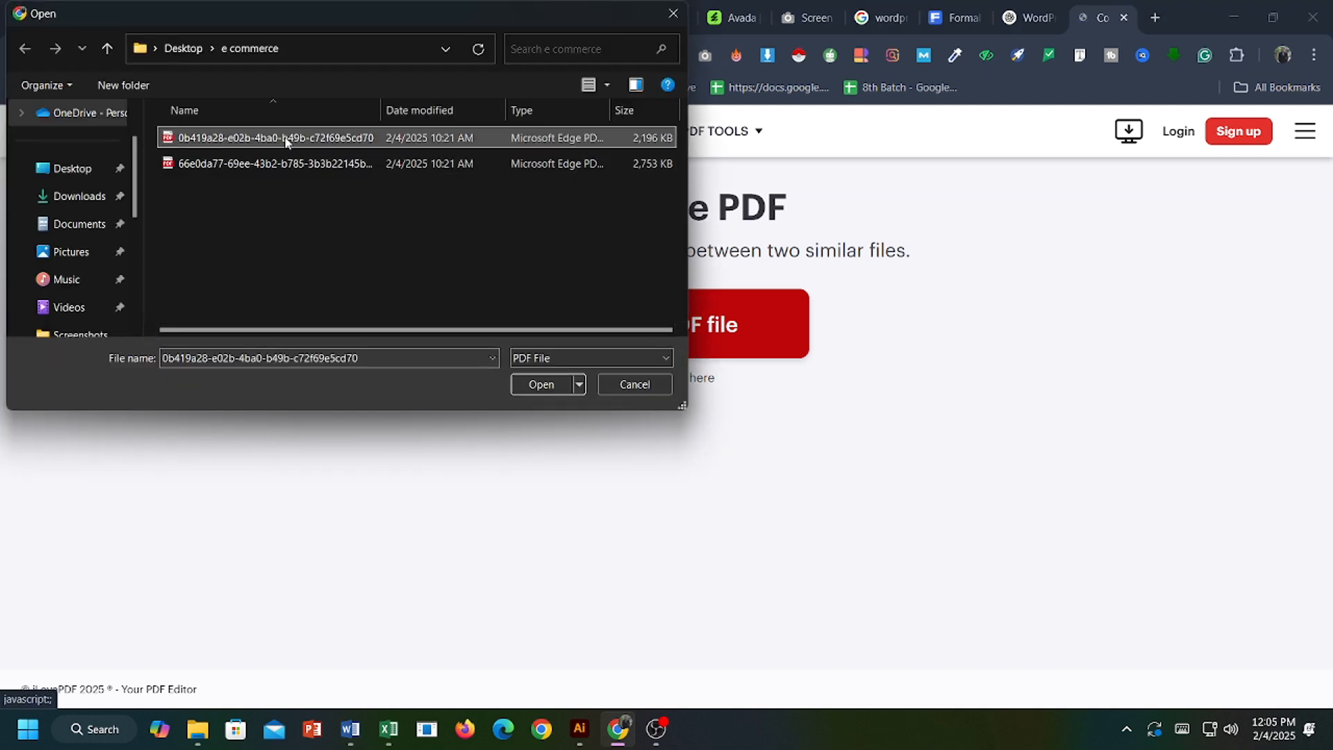
{"action": "left_click", "coordinate": [72, 168]}
{"action": "double_click", "coordinate": [413, 158]}
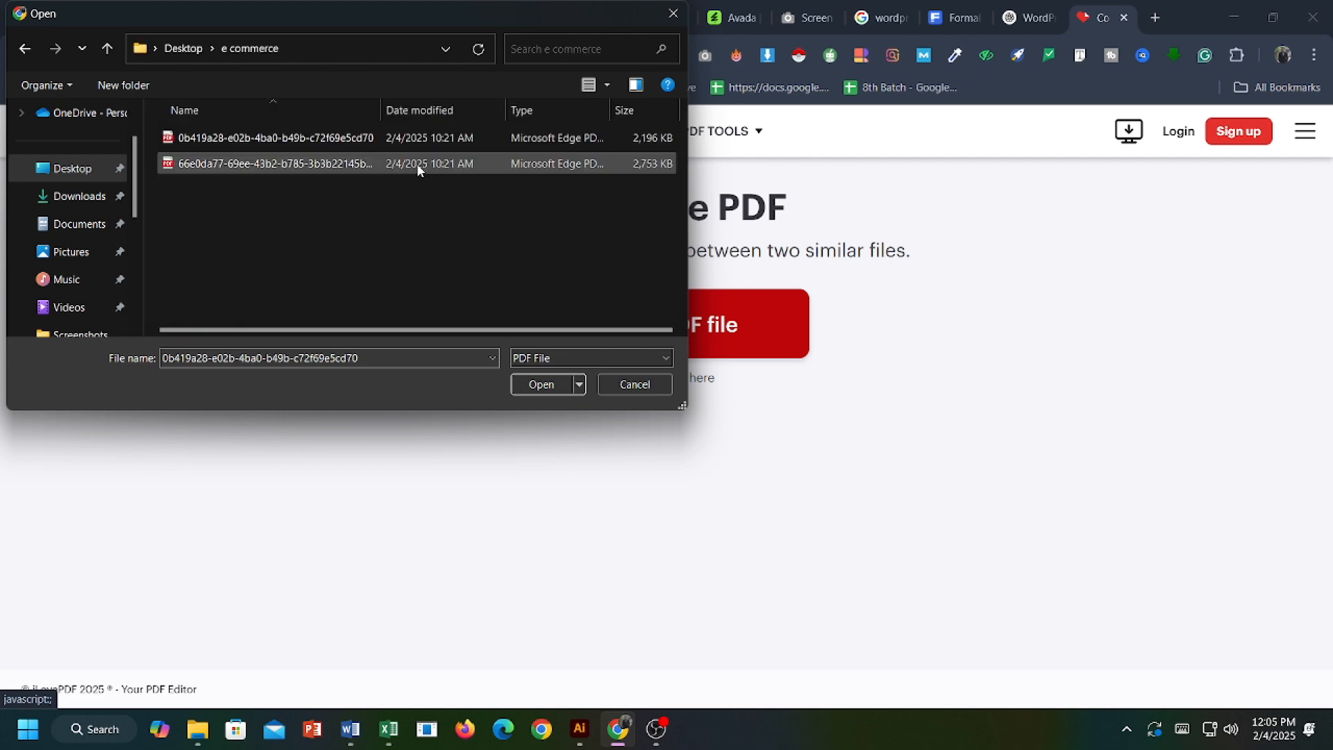
{"action": "left_click", "coordinate": [541, 384]}
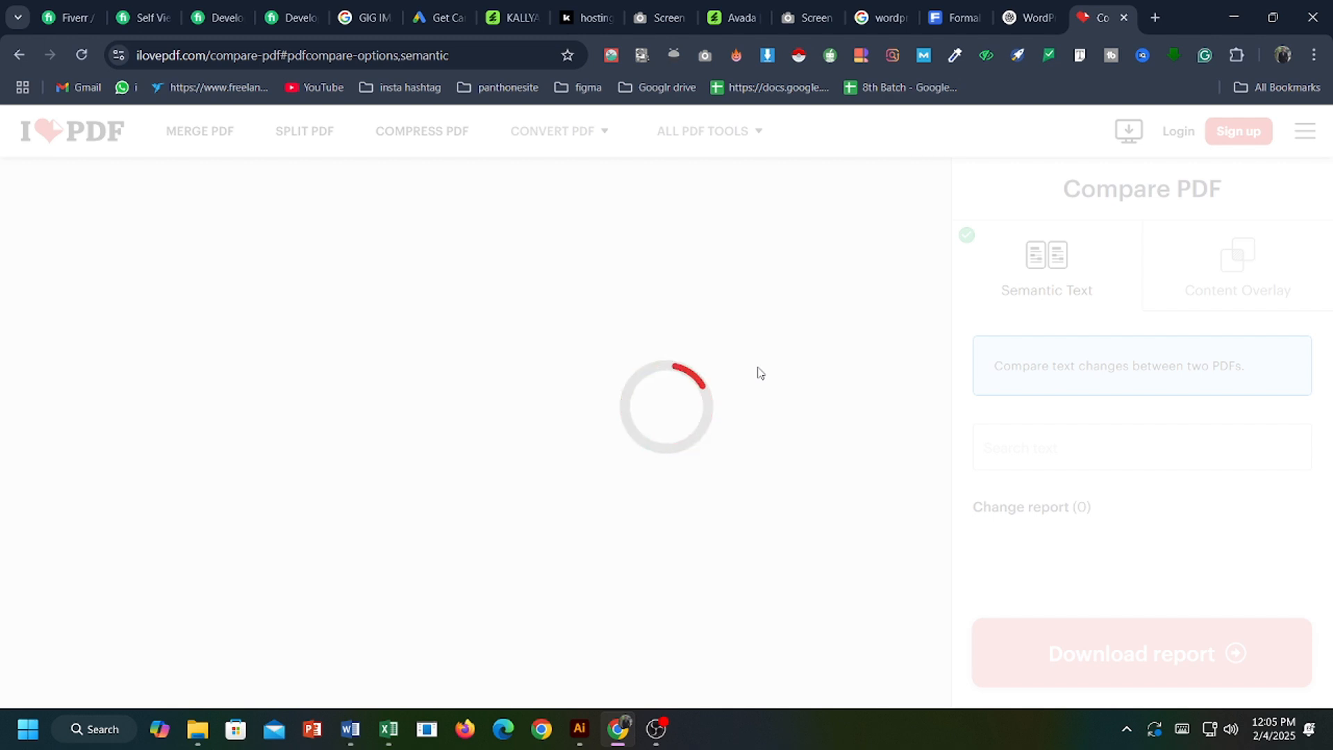
Add the PDF 66e0da77-69ee-43b2-b785-3b3b22145ba7 as the second file in the comparison.
{"action": "scroll", "coordinate": [316, 403], "scroll_direction": "down", "scroll_amount": 2}
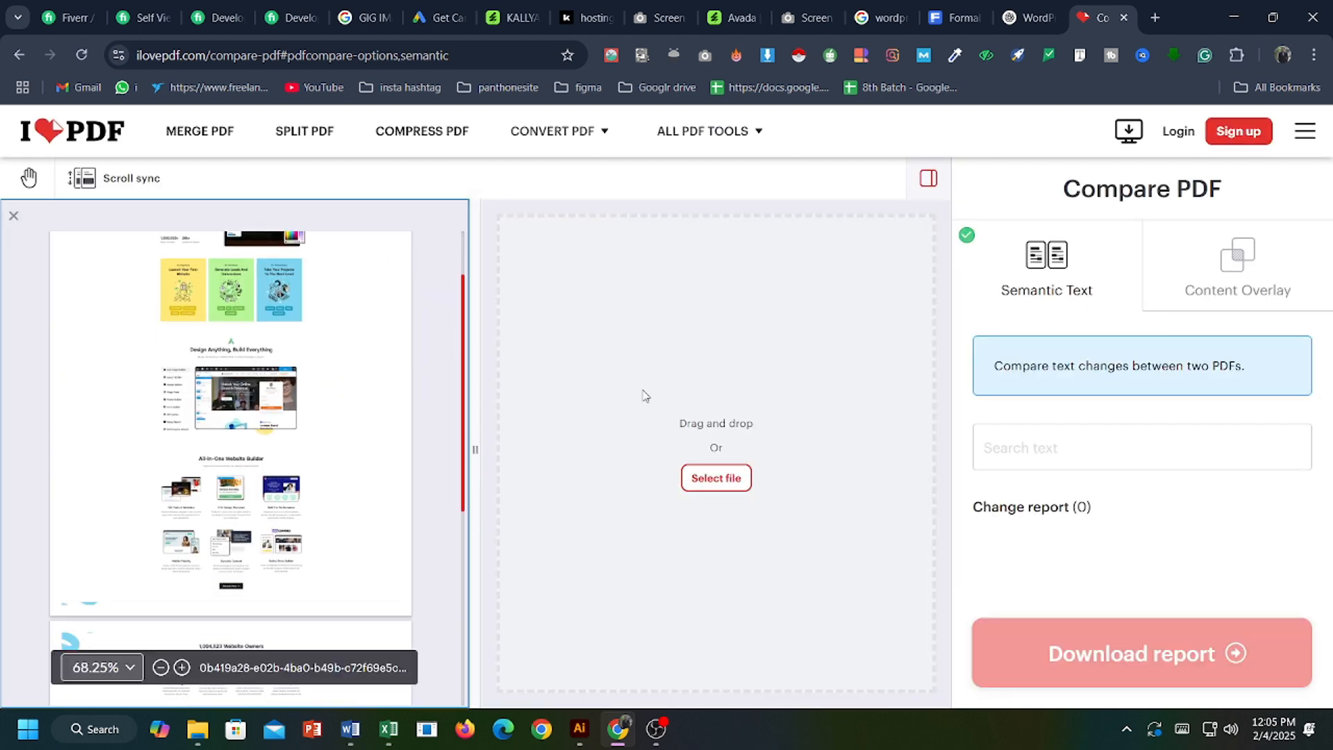
{"action": "left_click", "coordinate": [718, 481]}
{"action": "left_click", "coordinate": [283, 172]}
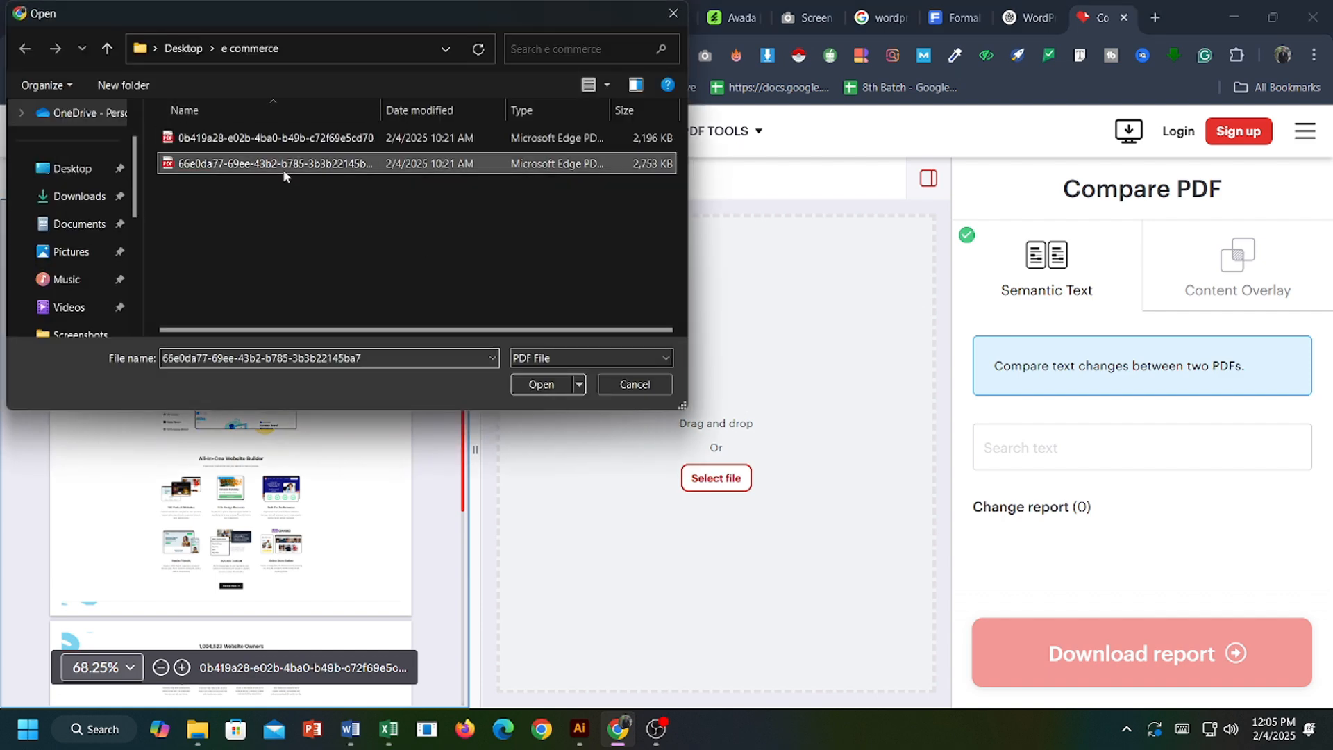
{"action": "left_click", "coordinate": [551, 384]}
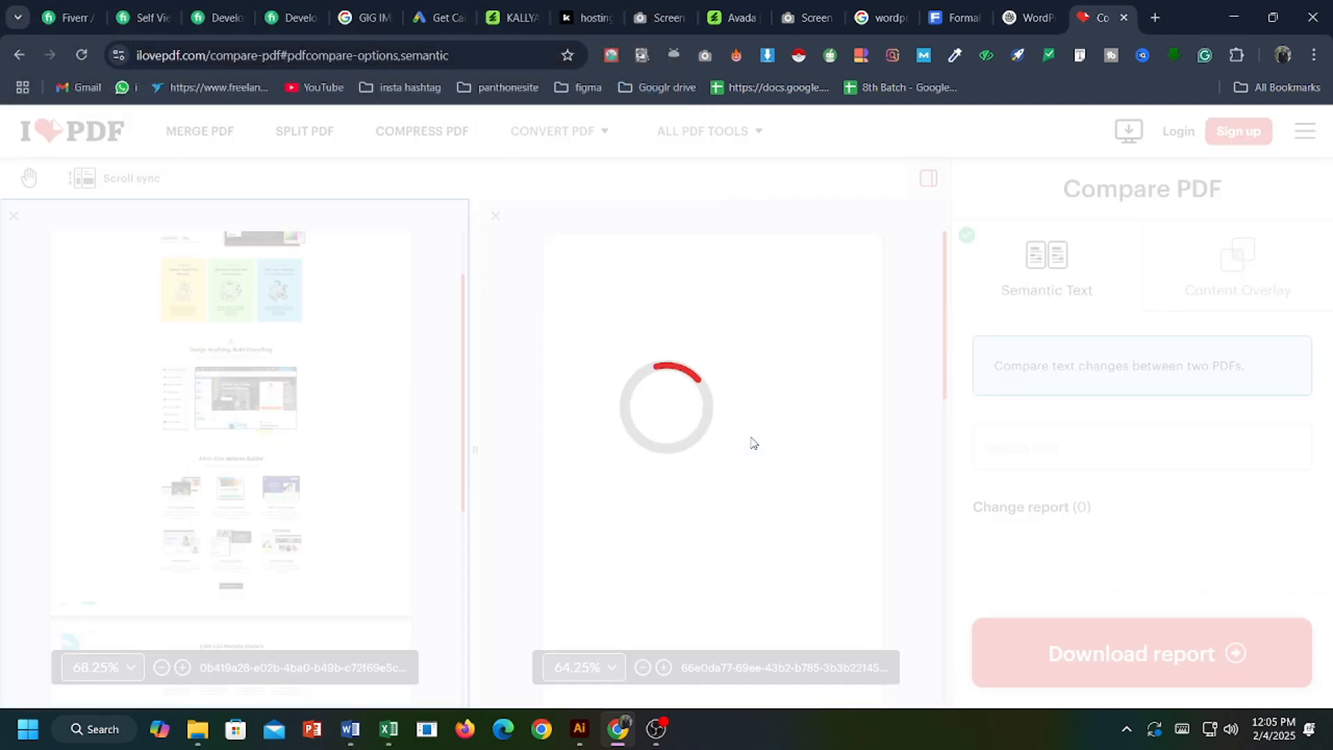
Look through the pages of both loaded PDFs and the available PDF tools, and return to the Google results.
{"action": "scroll", "coordinate": [758, 410], "scroll_direction": "down", "scroll_amount": 8}
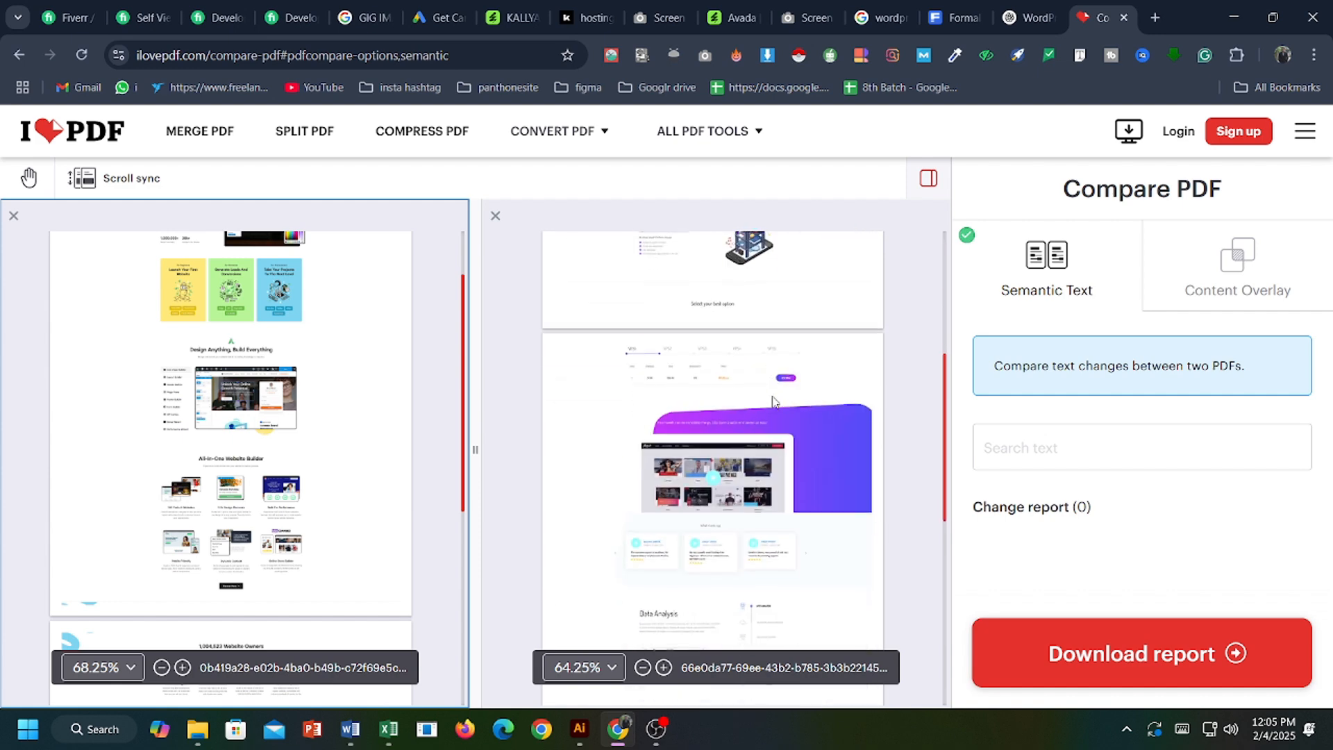
{"action": "scroll", "coordinate": [771, 402], "scroll_direction": "down", "scroll_amount": 4}
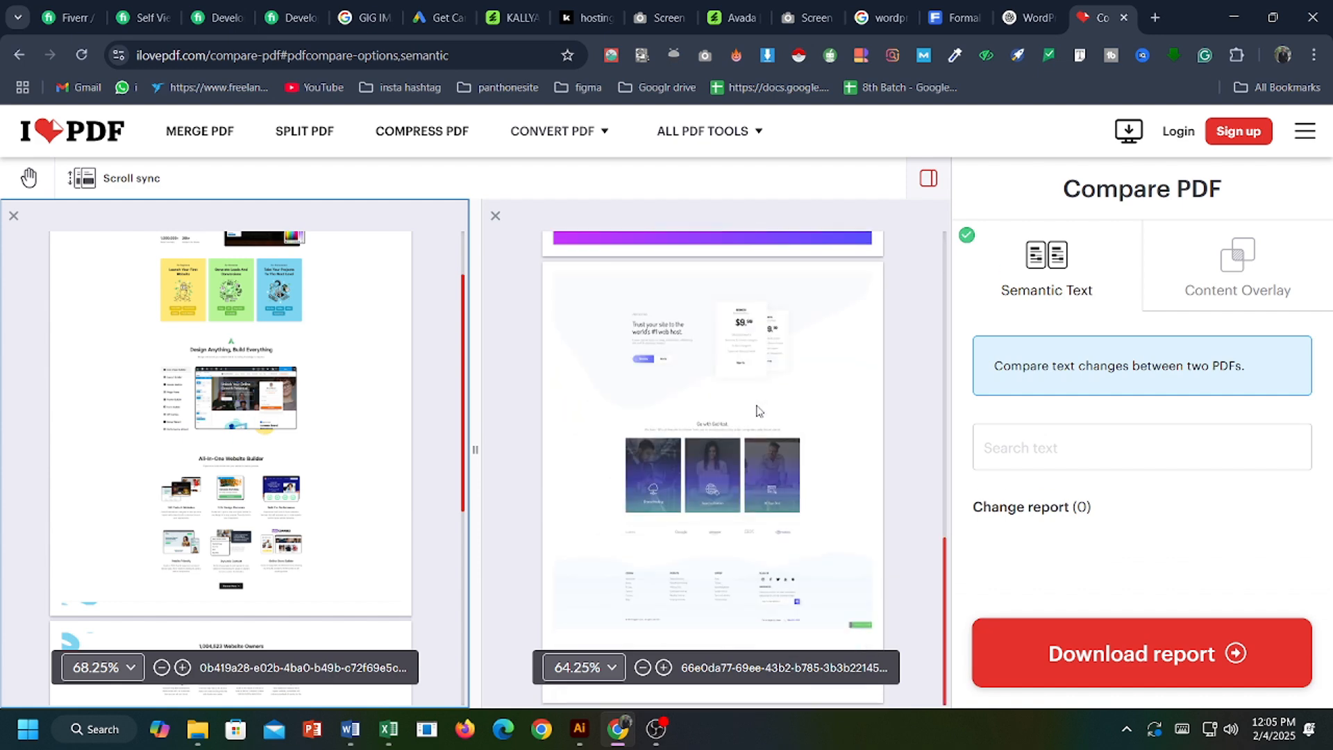
{"action": "scroll", "coordinate": [334, 497], "scroll_direction": "down", "scroll_amount": 5}
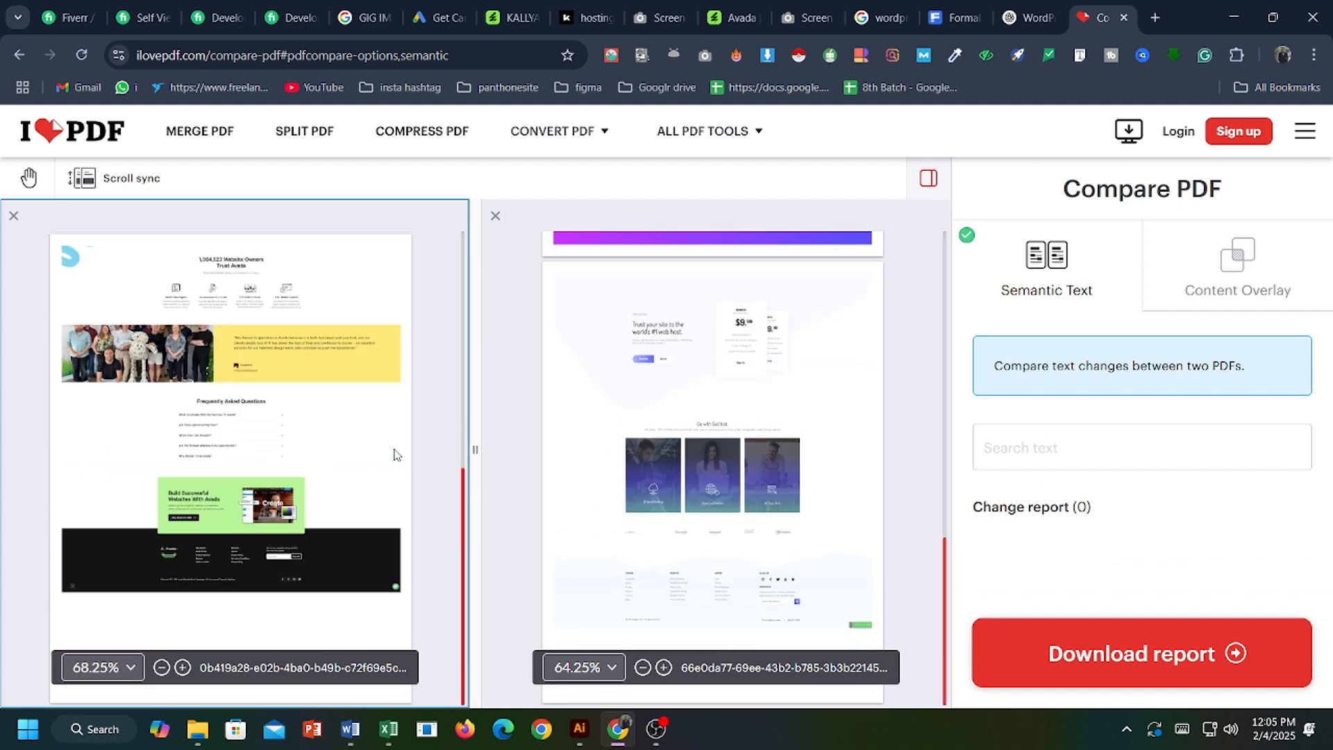
{"action": "scroll", "coordinate": [264, 376], "scroll_direction": "up", "scroll_amount": 10}
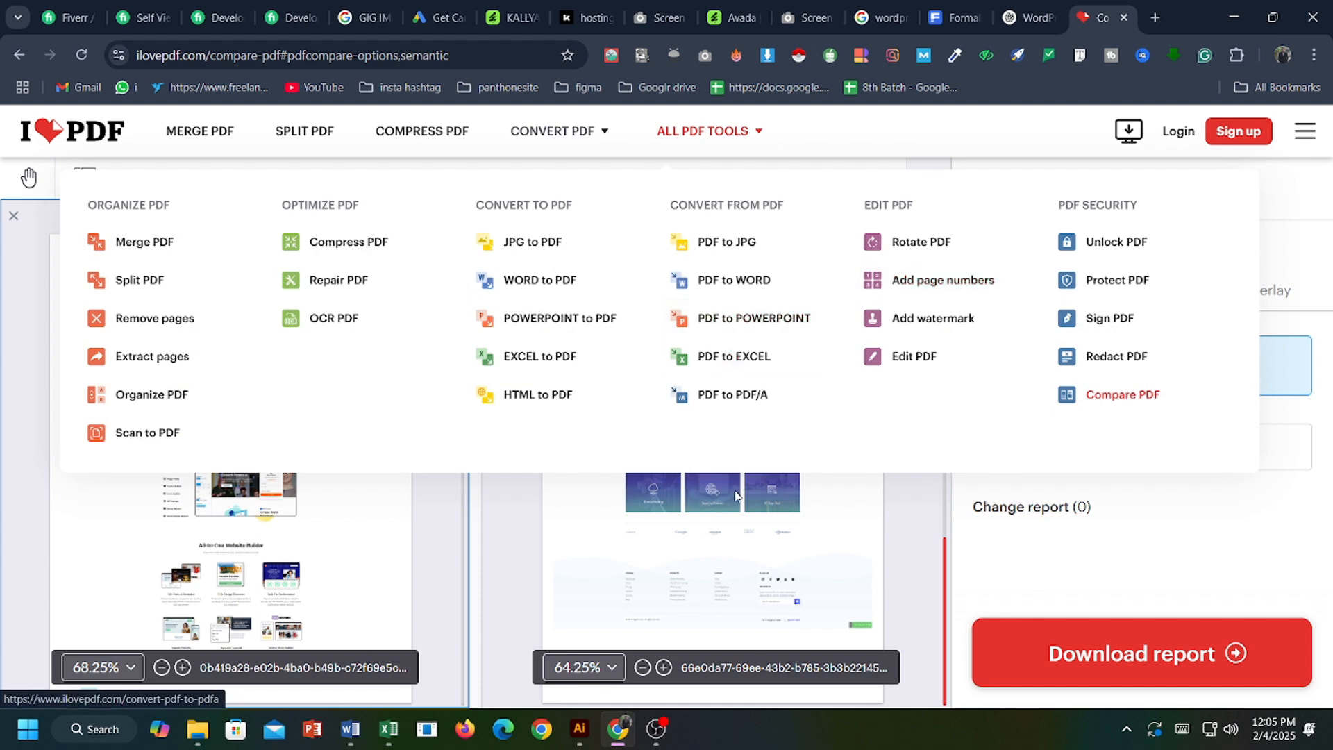
{"action": "scroll", "coordinate": [817, 543], "scroll_direction": "up", "scroll_amount": 3}
{"action": "scroll", "coordinate": [904, 271], "scroll_direction": "up", "scroll_amount": 5}
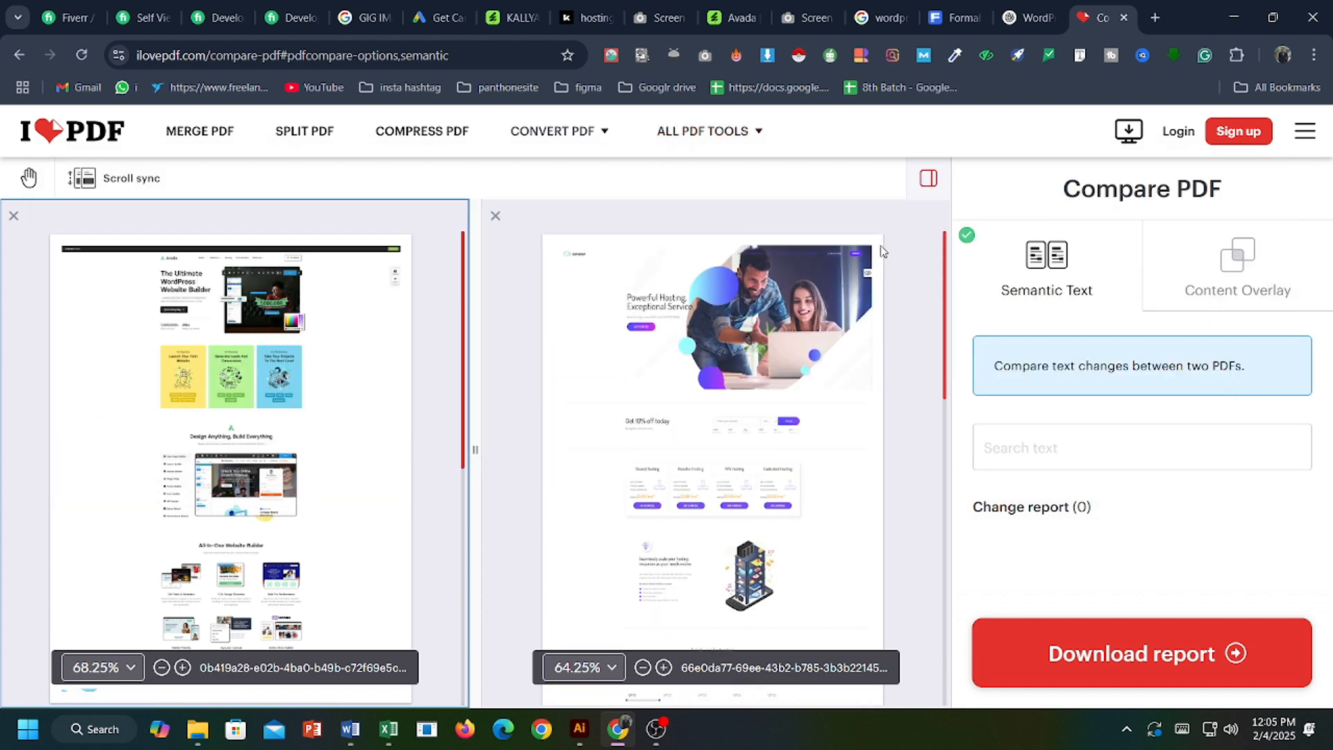
{"action": "scroll", "coordinate": [798, 501], "scroll_direction": "down", "scroll_amount": 10}
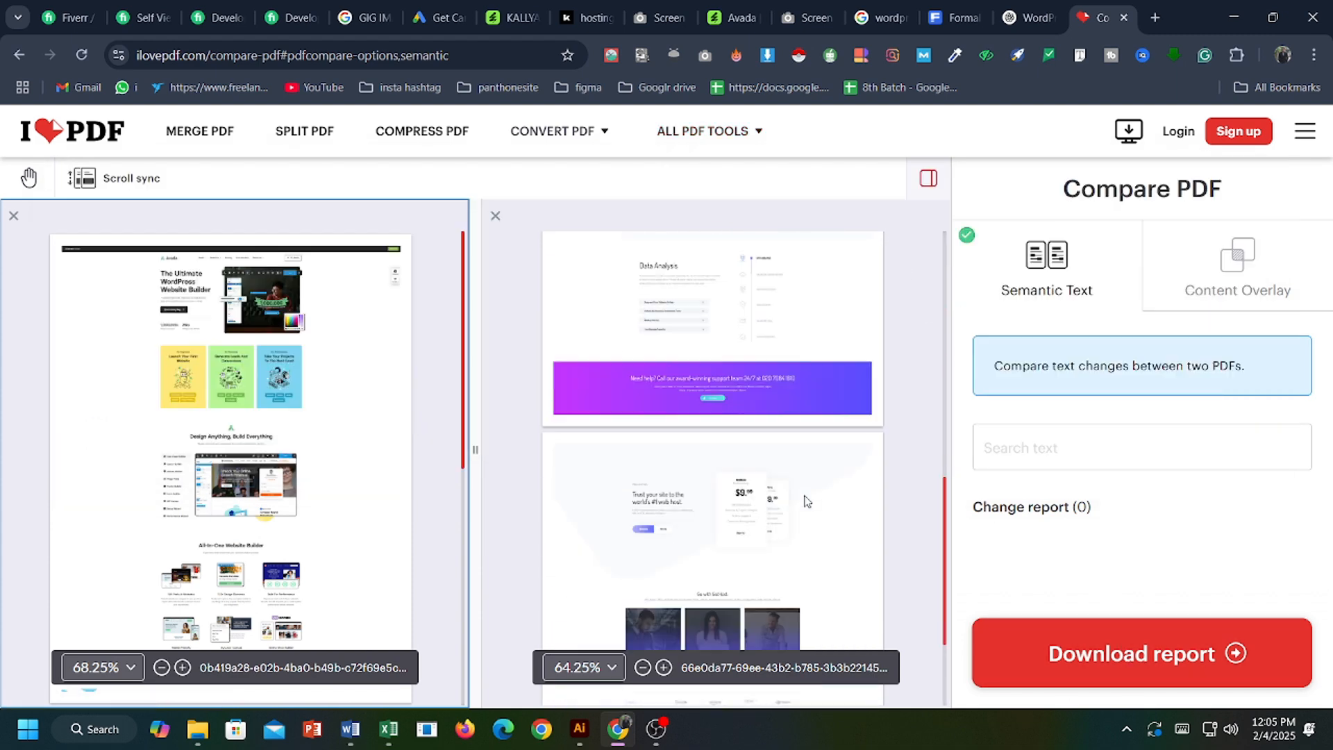
{"action": "scroll", "coordinate": [808, 501], "scroll_direction": "up", "scroll_amount": 5}
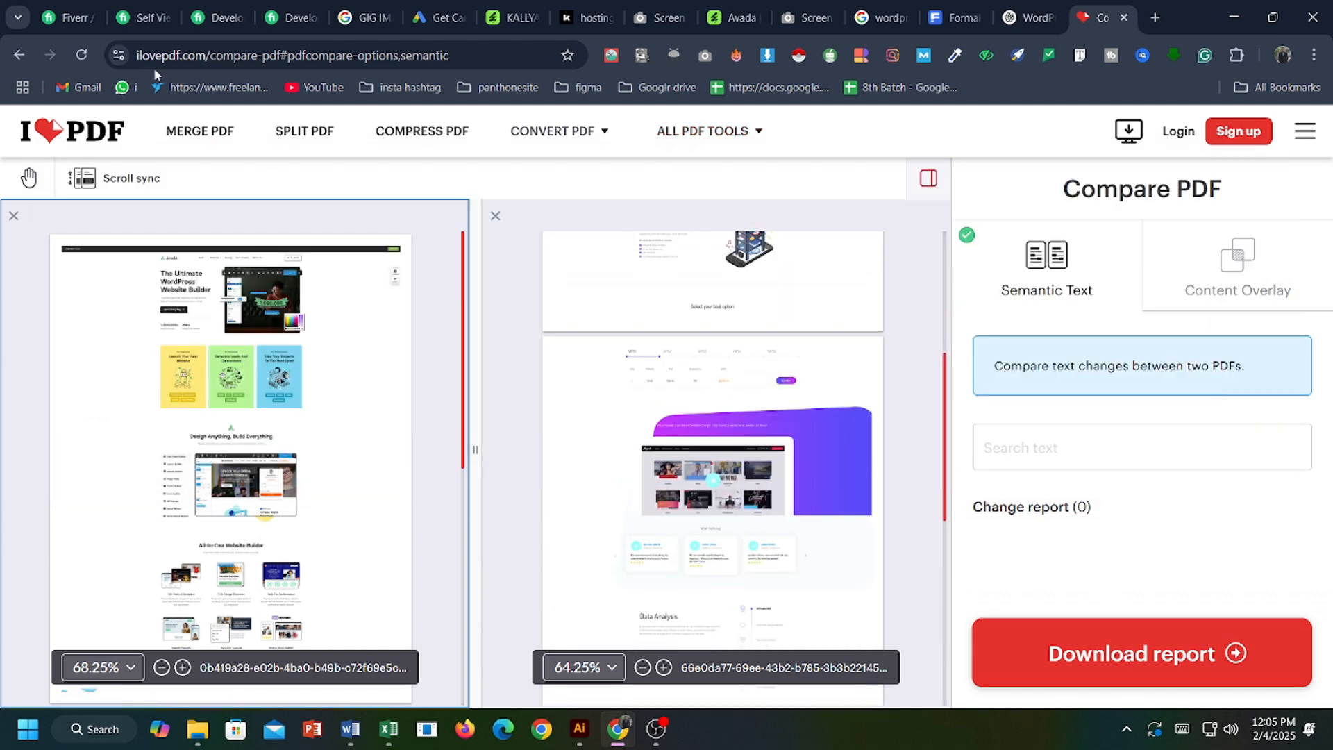
{"action": "left_click", "coordinate": [18, 55]}
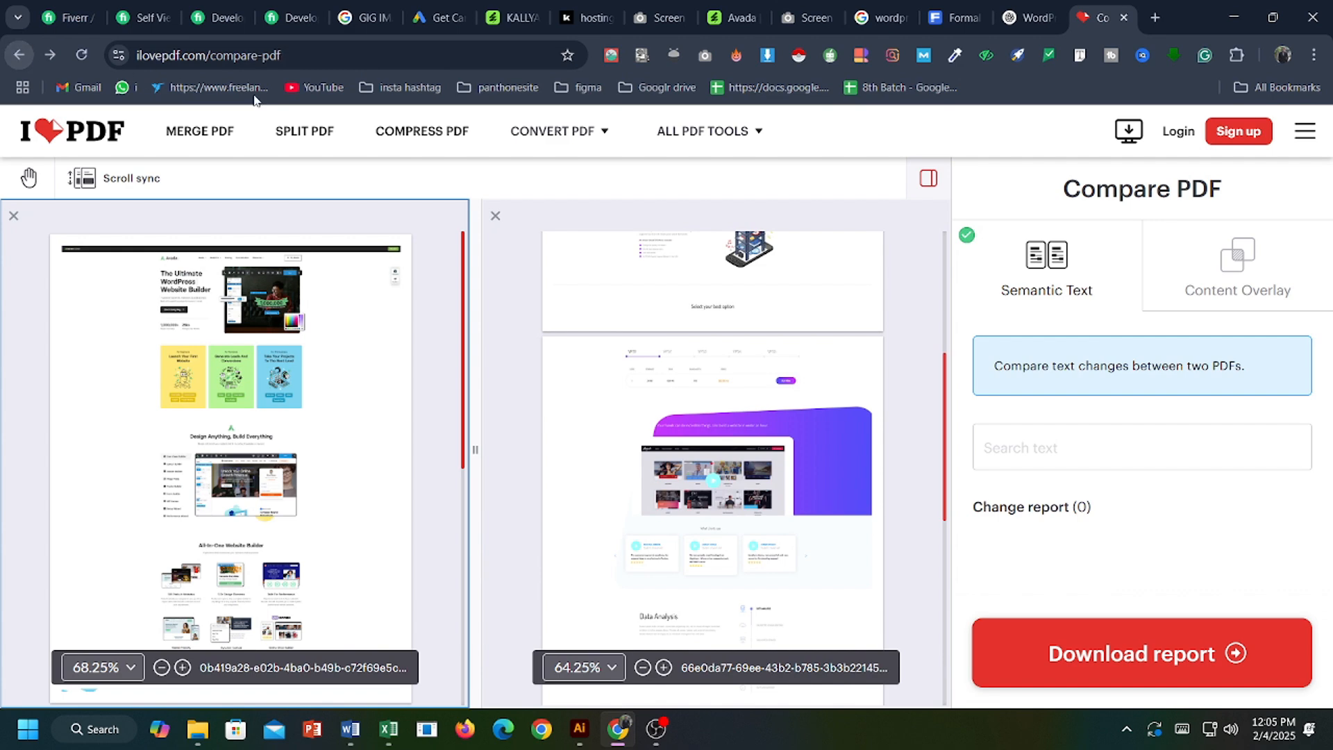
{"action": "left_click", "coordinate": [17, 55]}
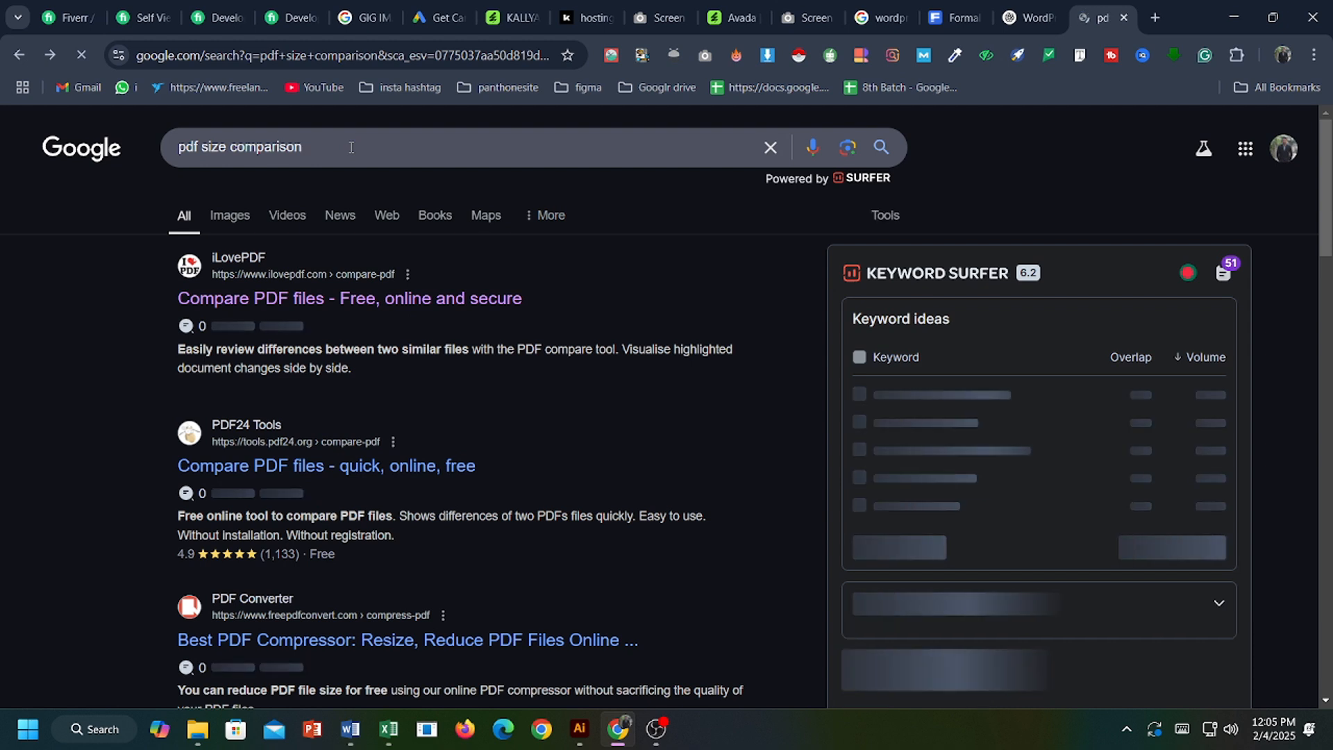
Change the Google search to "pdf size compressor" and open Smallpdf's Compress PDF tool from the results.
{"action": "left_click", "coordinate": [351, 146]}
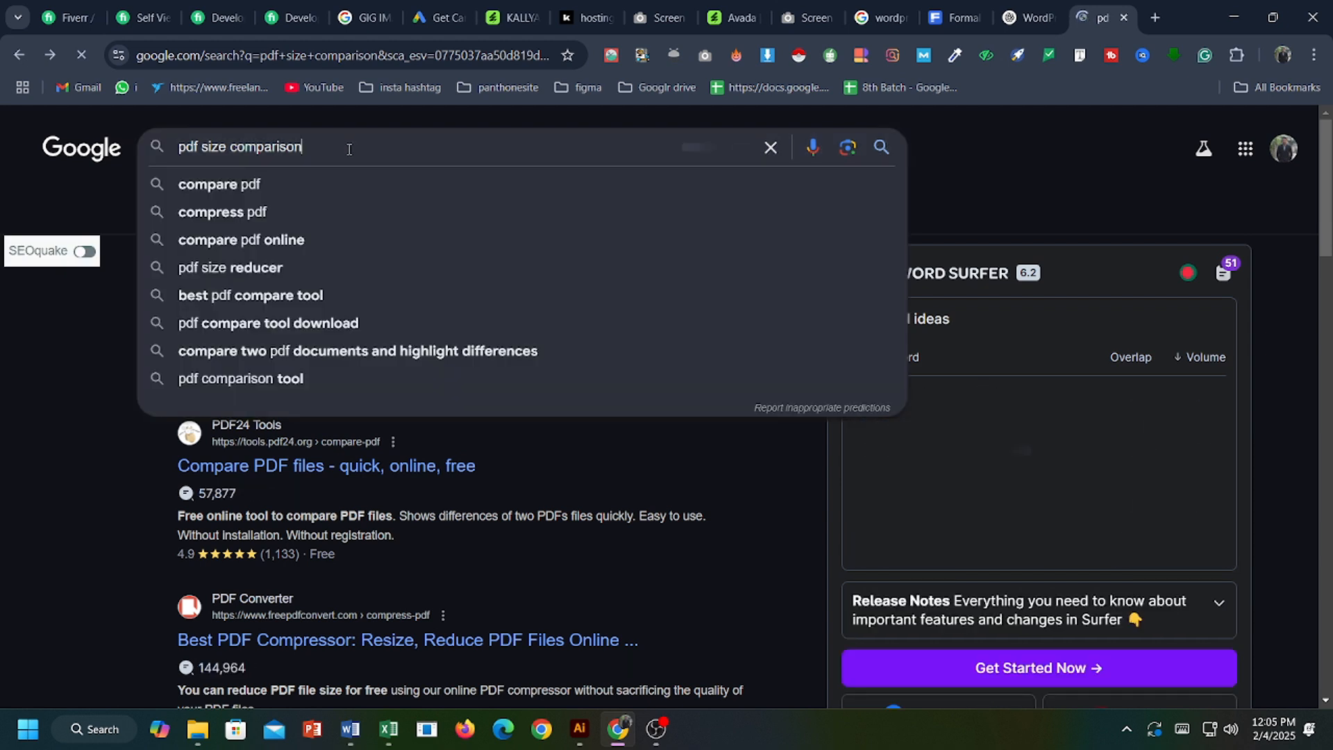
{"action": "key", "text": "BackSpace"}
{"action": "key", "text": "BackSpace"}
{"action": "key", "text": "BackSpace"}
{"action": "key", "text": "BackSpace"}
{"action": "key", "text": "BackSpace"}
{"action": "key", "text": "BackSpace"}
{"action": "key", "text": "BackSpace"}
{"action": "key", "text": "BackSpace"}
{"action": "key", "text": "BackSpace"}
{"action": "key", "text": "BackSpace"}
{"action": "key", "text": "BackSpace"}
{"action": "key", "text": "BackSpace"}
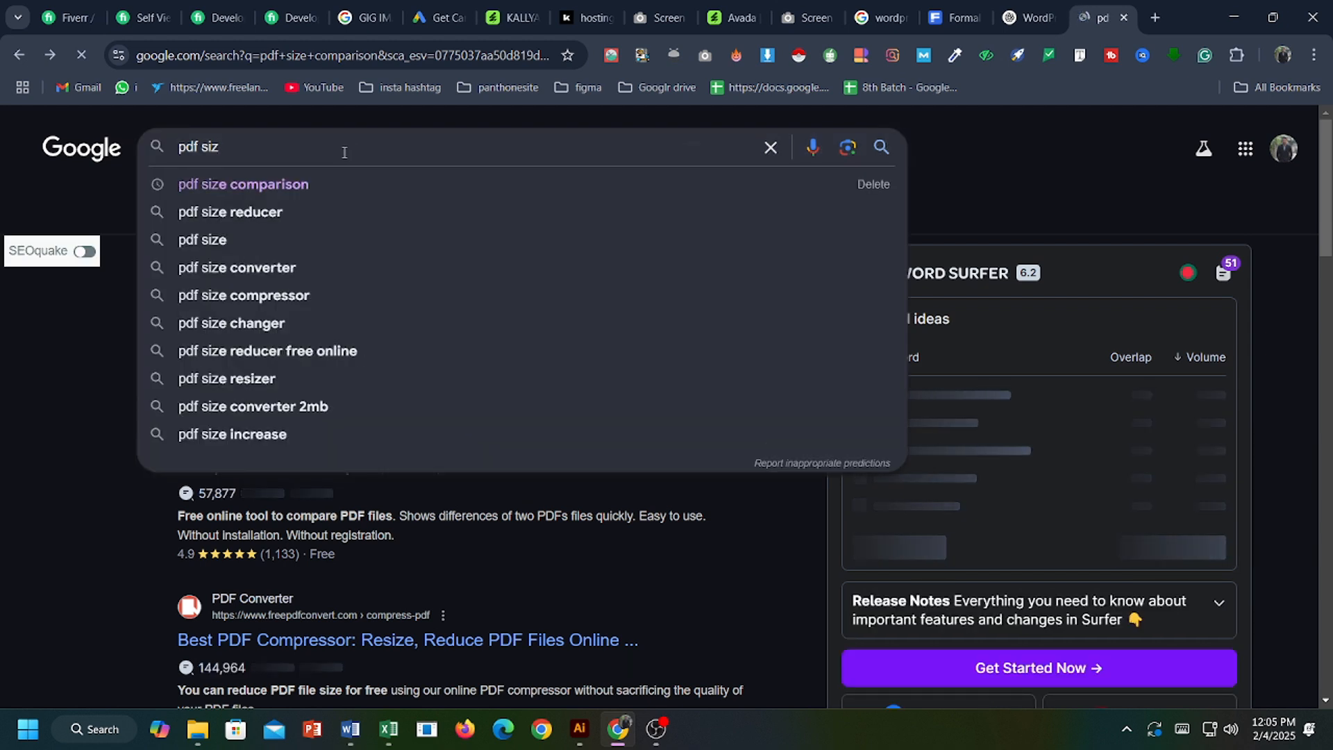
{"action": "left_click", "coordinate": [274, 297]}
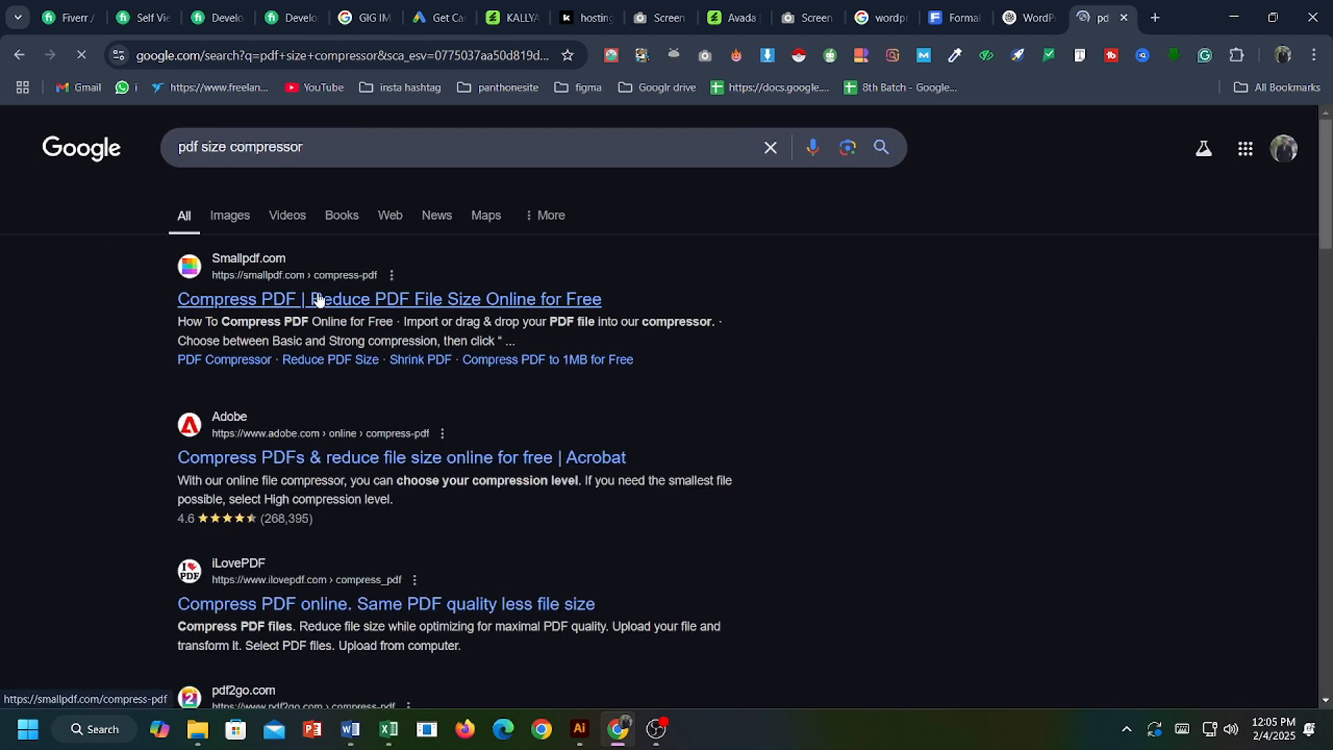
{"action": "left_click", "coordinate": [318, 299]}
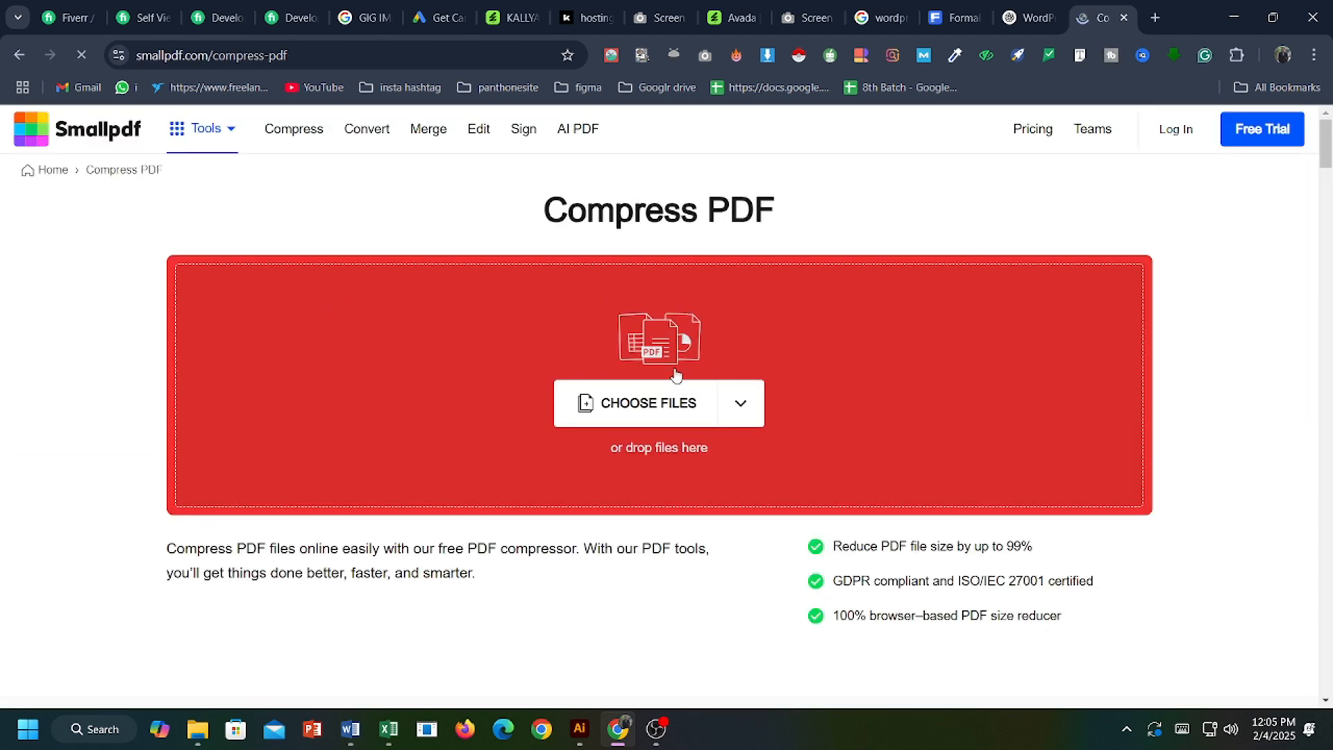
Compress 0b419a28-e02b-4ba0-b49b-c72f69e5cd70 with Basic compression, download the result, and dismiss the survey and Chrome extension offer.
{"action": "left_click", "coordinate": [637, 401]}
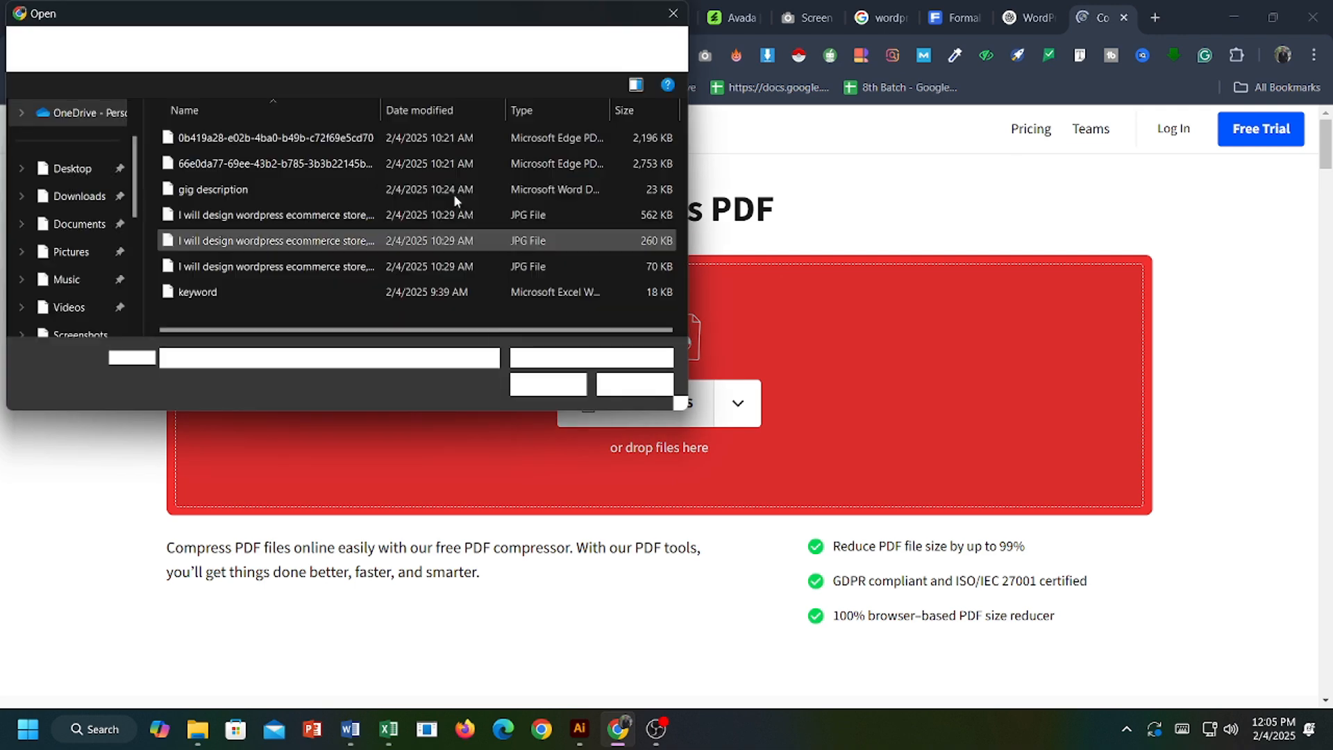
{"action": "left_click", "coordinate": [268, 143]}
{"action": "left_click", "coordinate": [548, 383]}
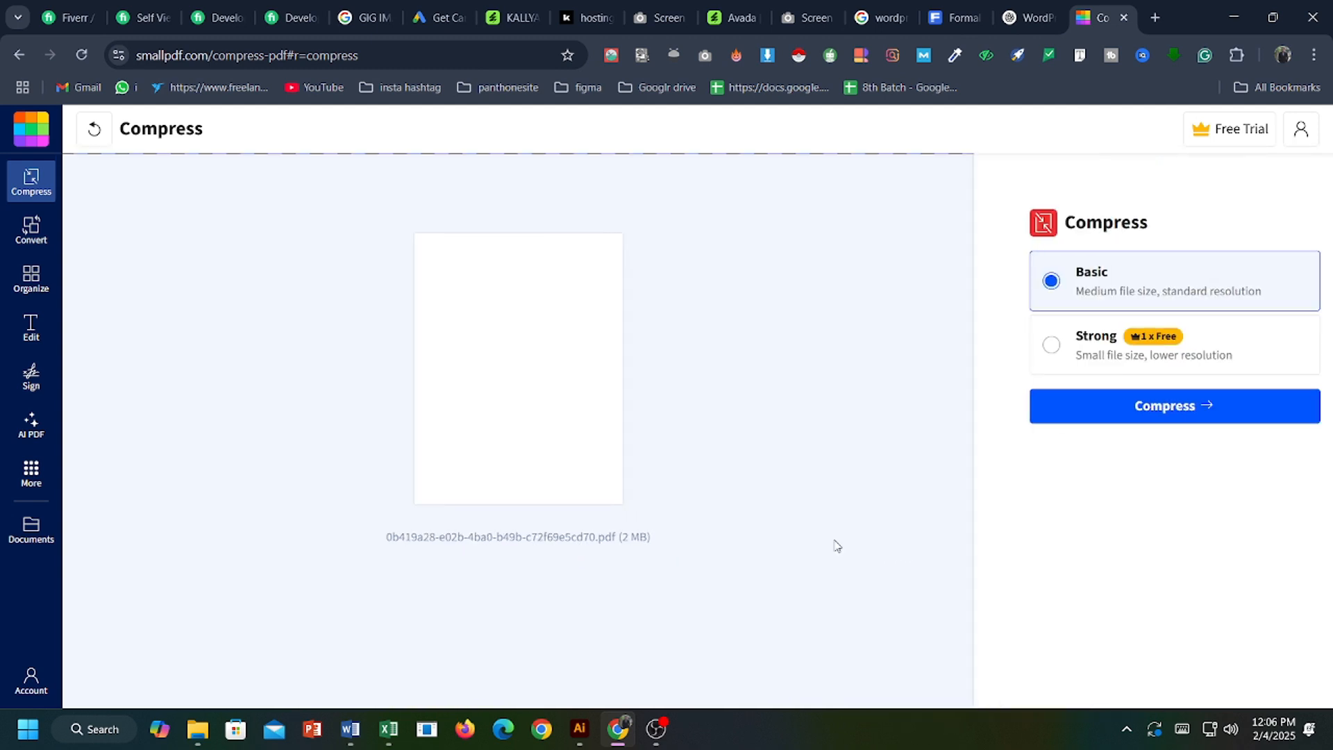
{"action": "left_click", "coordinate": [1108, 420]}
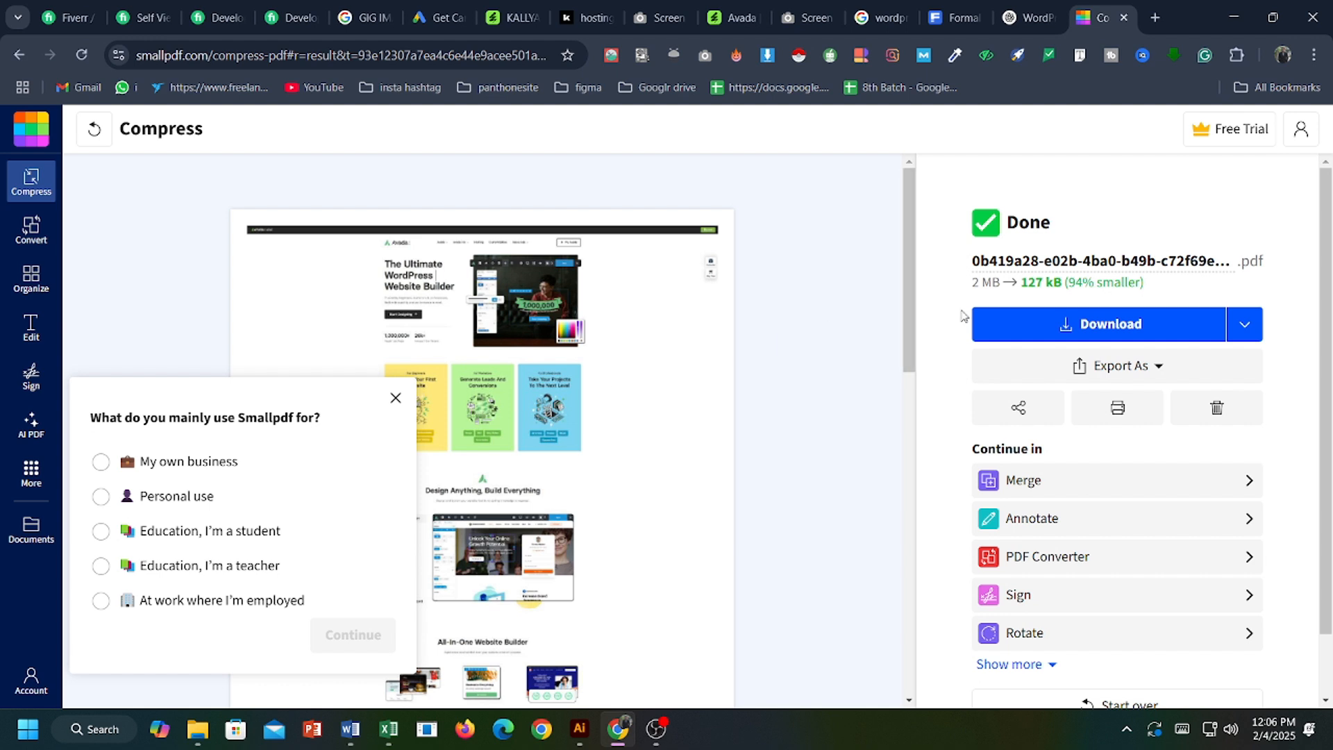
{"action": "left_click", "coordinate": [1133, 329]}
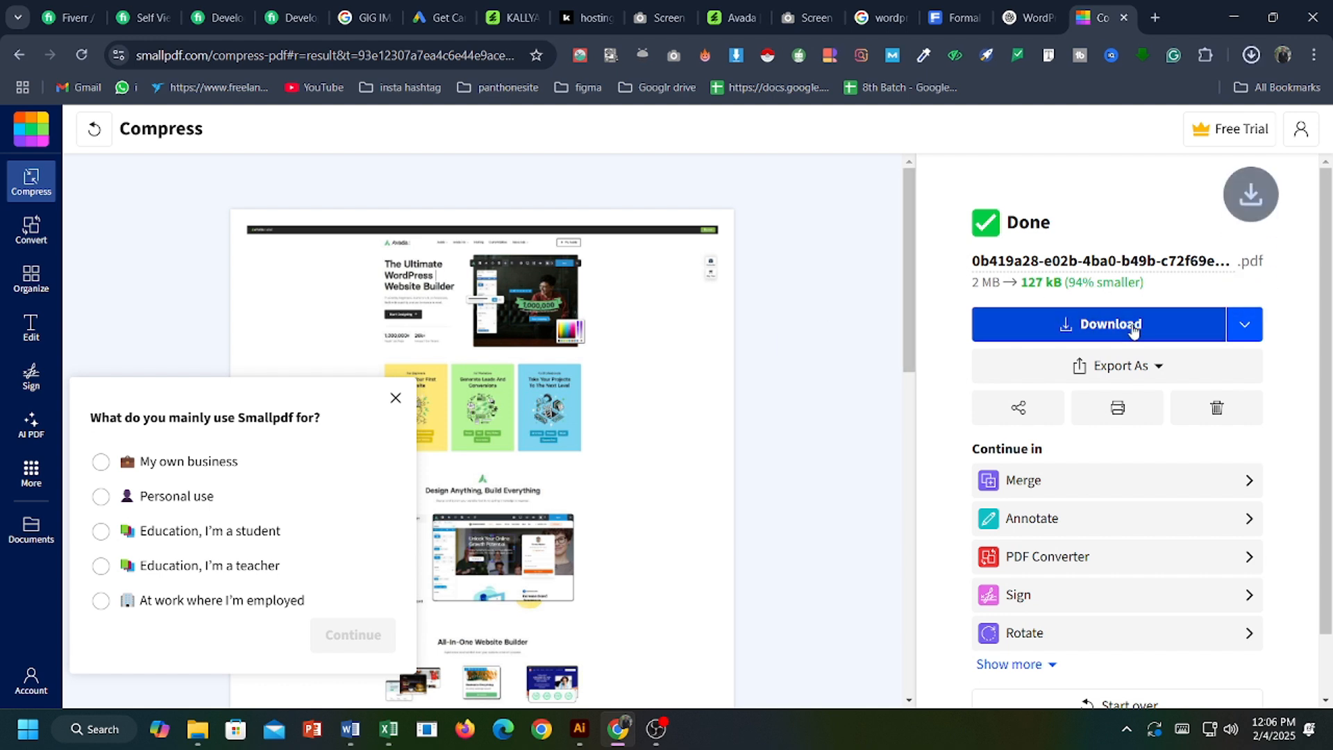
{"action": "left_click", "coordinate": [397, 400]}
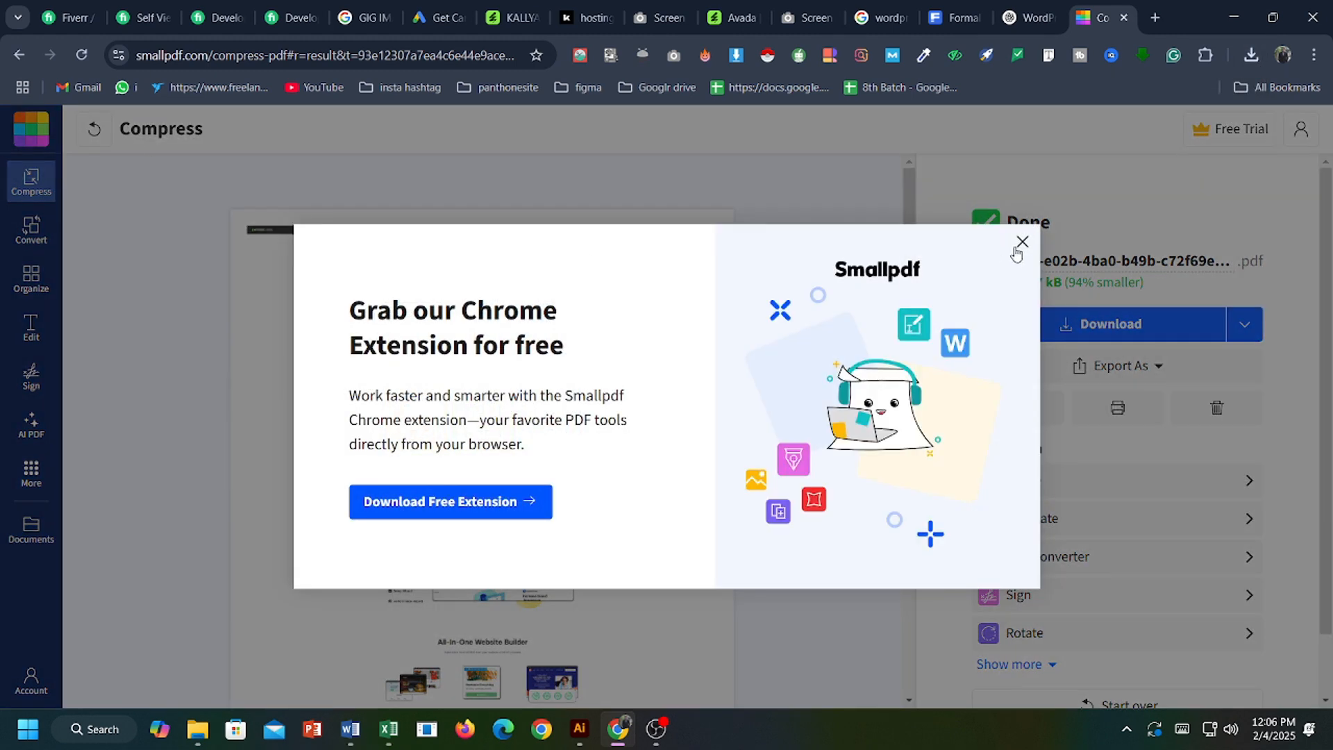
{"action": "left_click", "coordinate": [1020, 243]}
Start over with 66e0da77-69ee-43b2-b785-3b3b22145ba7 from the e commerce folder, compress it at the Basic level, and download the result.
{"action": "left_click", "coordinate": [94, 129]}
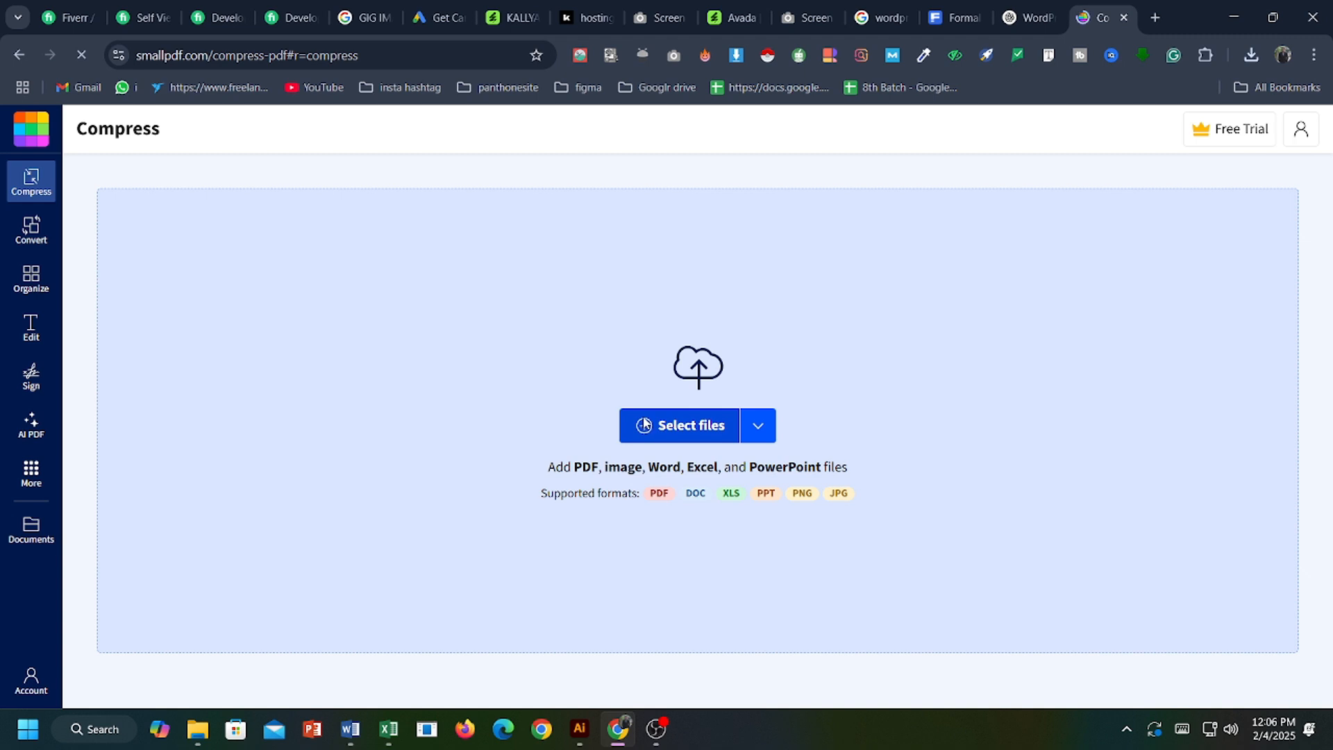
{"action": "left_click", "coordinate": [644, 424]}
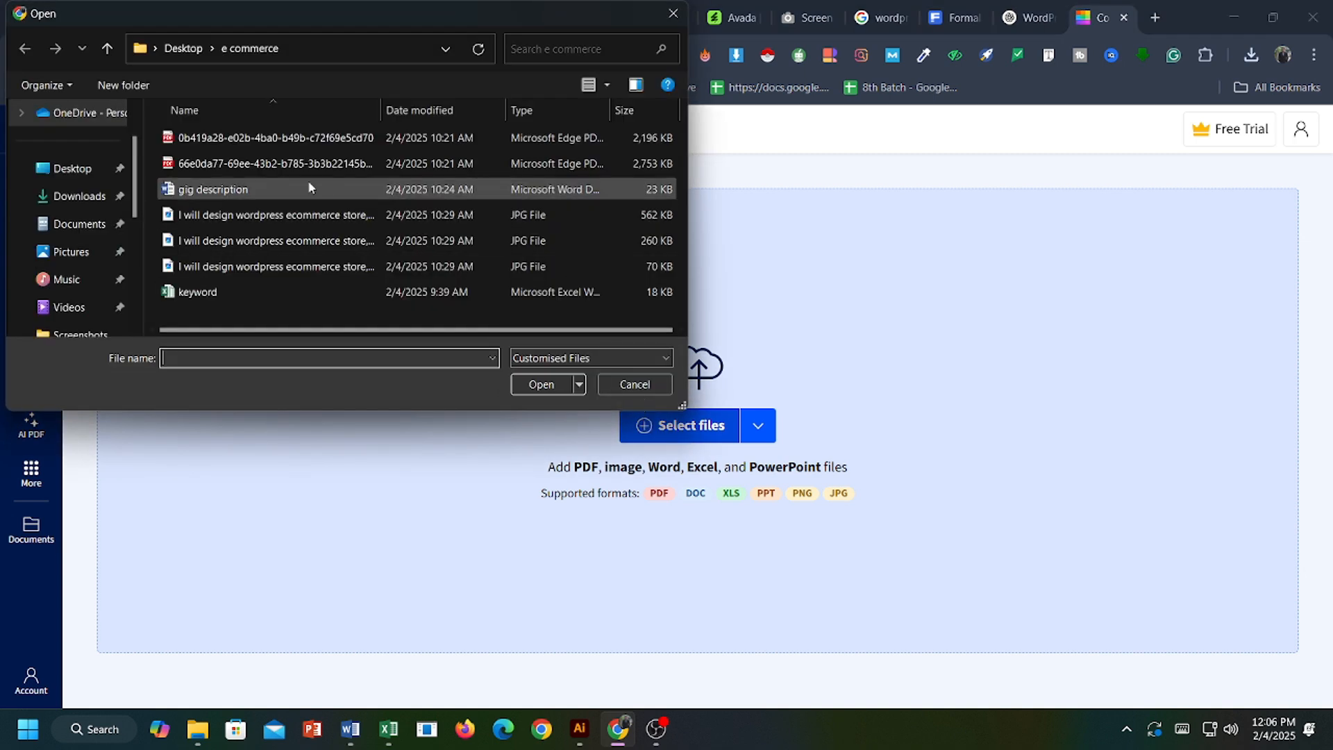
{"action": "left_click", "coordinate": [264, 164]}
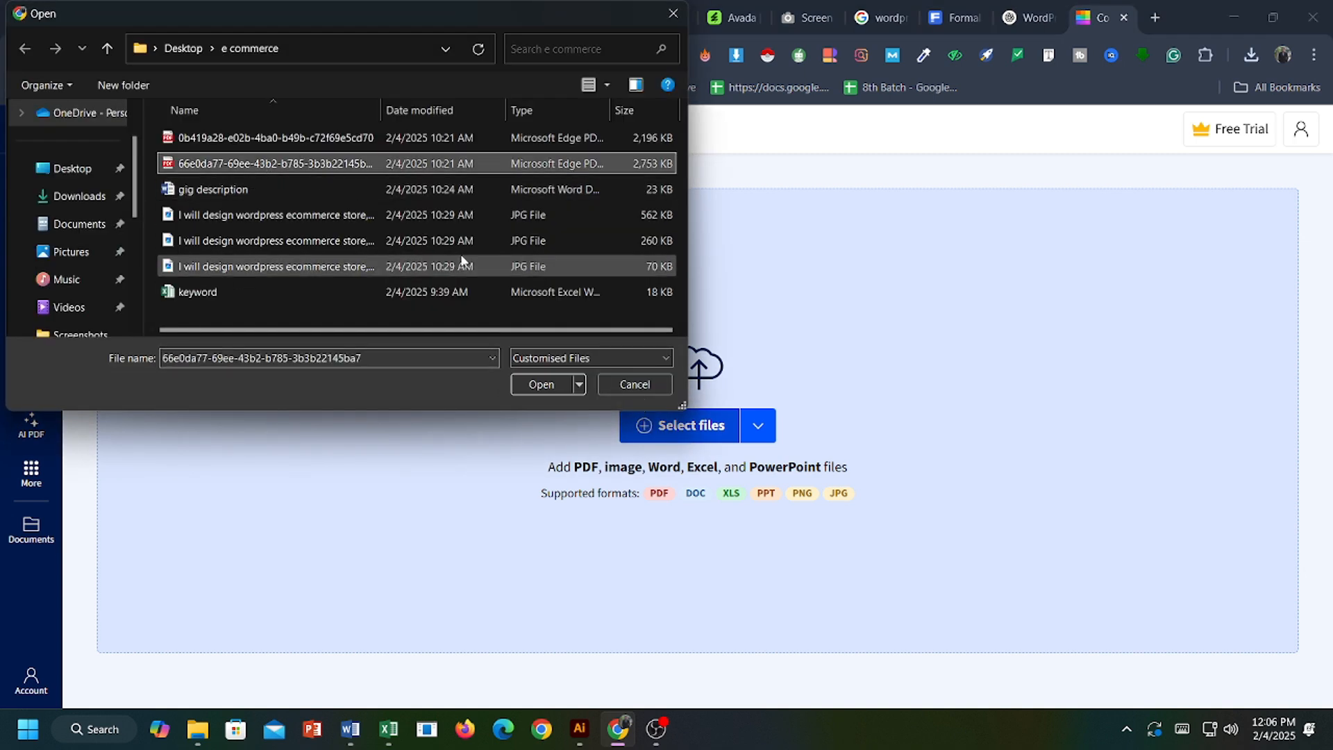
{"action": "left_click", "coordinate": [534, 389]}
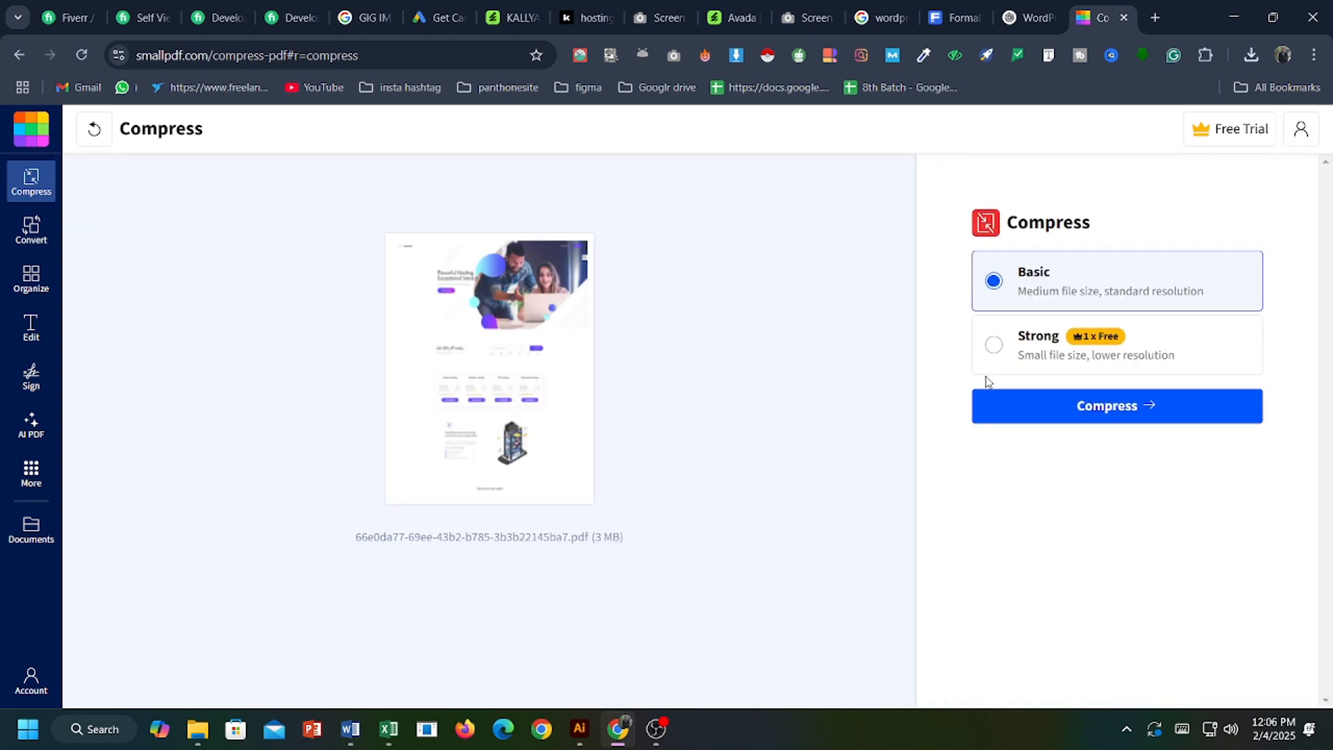
{"action": "left_click", "coordinate": [1103, 415]}
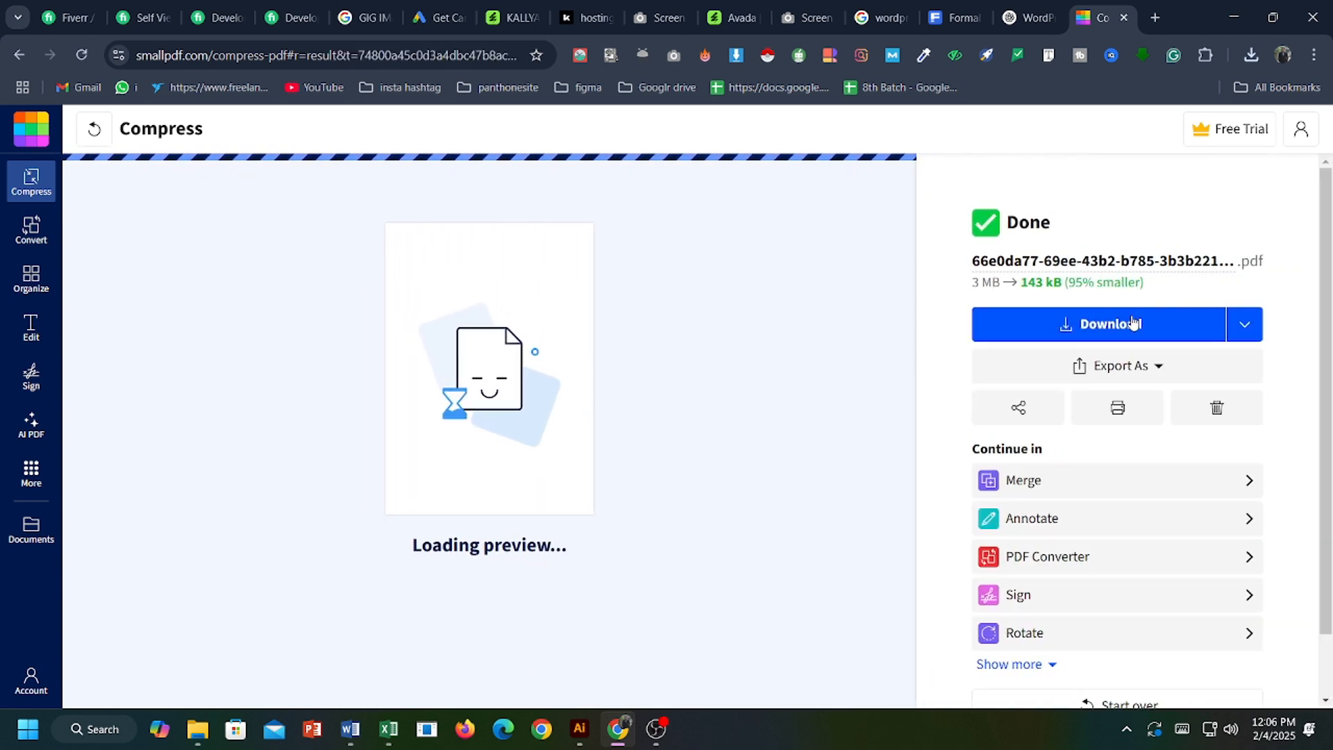
{"action": "left_click", "coordinate": [1114, 327]}
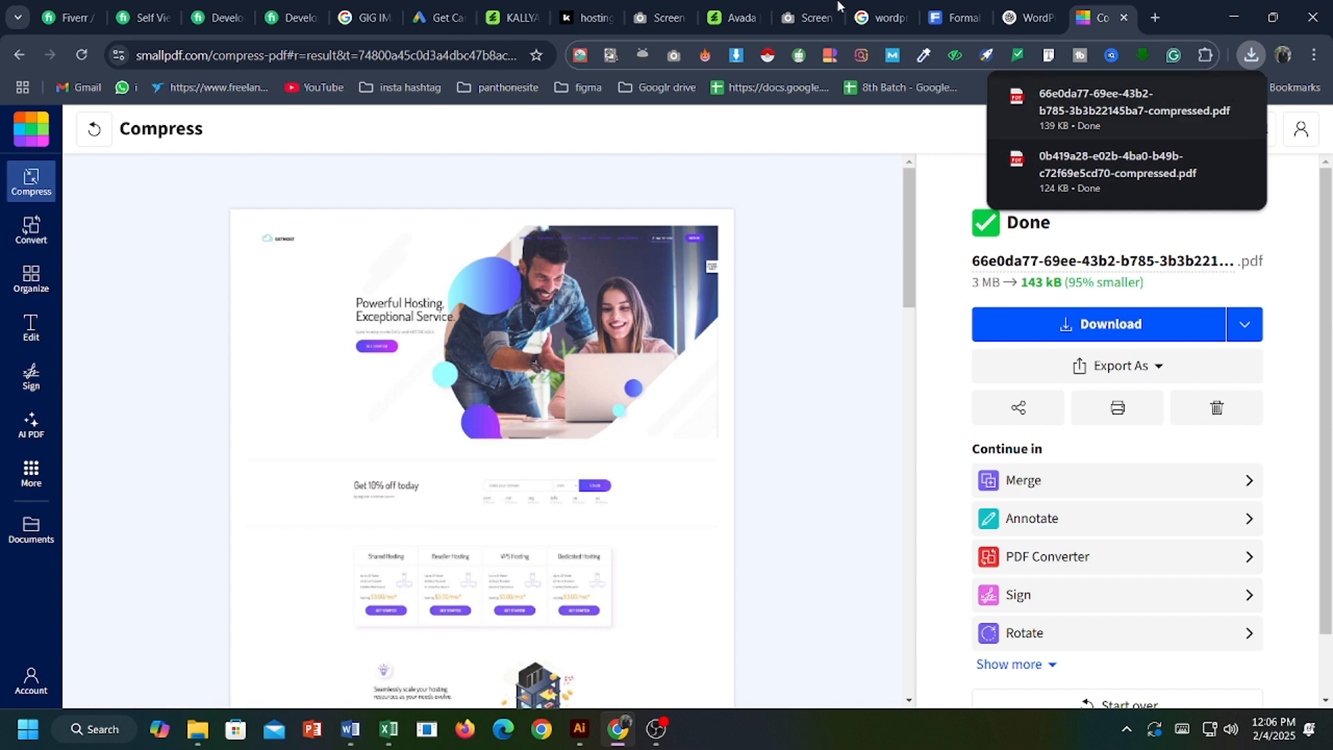
Return to the Fiverr gig gallery and upload 66e0da77-69ee-43b2-b785-3b3b22145ba7-compressed from Downloads as the first document.
{"action": "left_click", "coordinate": [67, 18]}
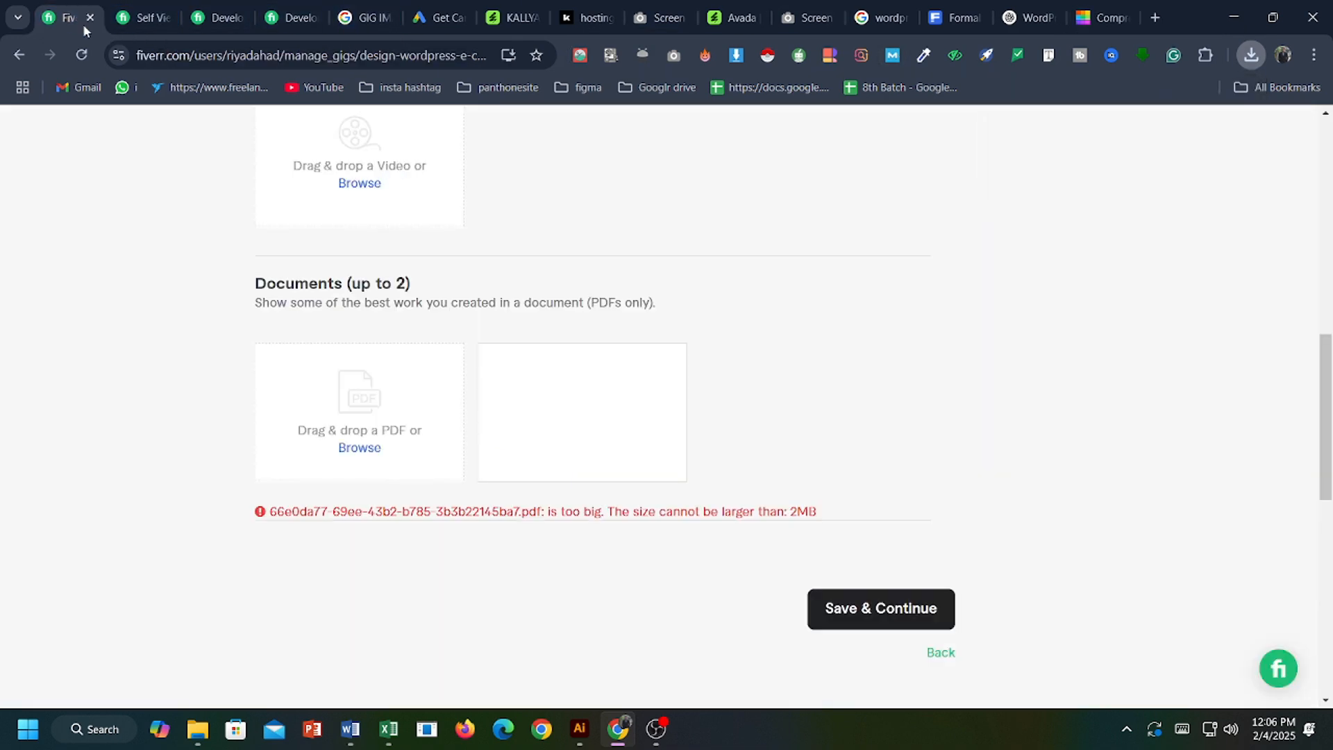
{"action": "left_click", "coordinate": [355, 449]}
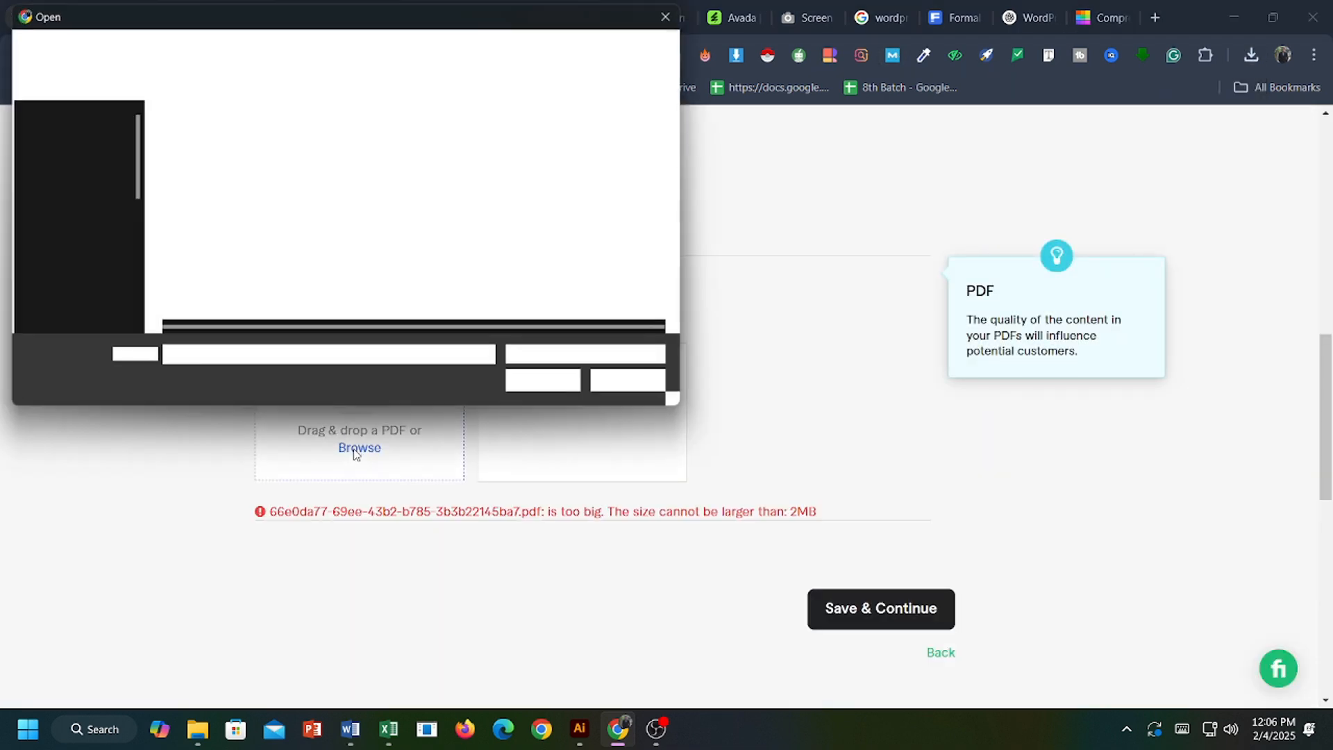
{"action": "left_click", "coordinate": [78, 197]}
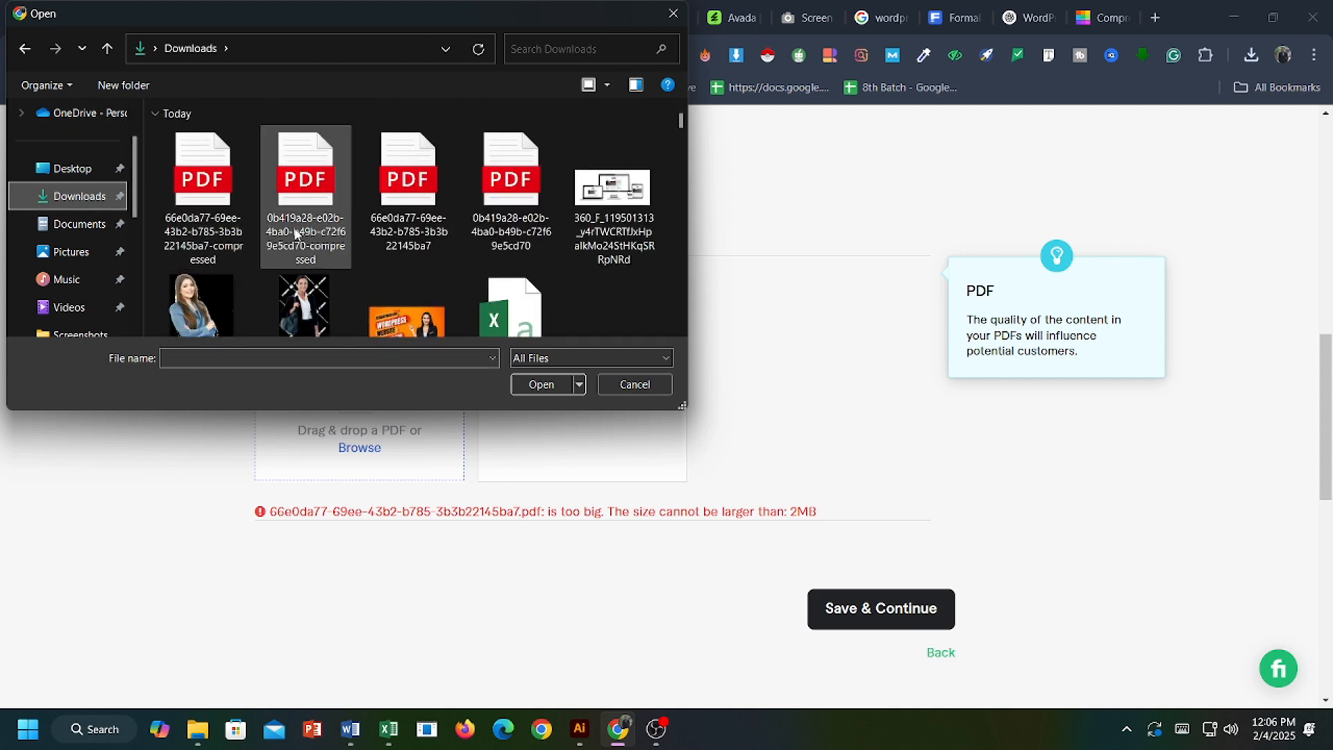
{"action": "left_click", "coordinate": [213, 230]}
{"action": "left_click", "coordinate": [546, 384]}
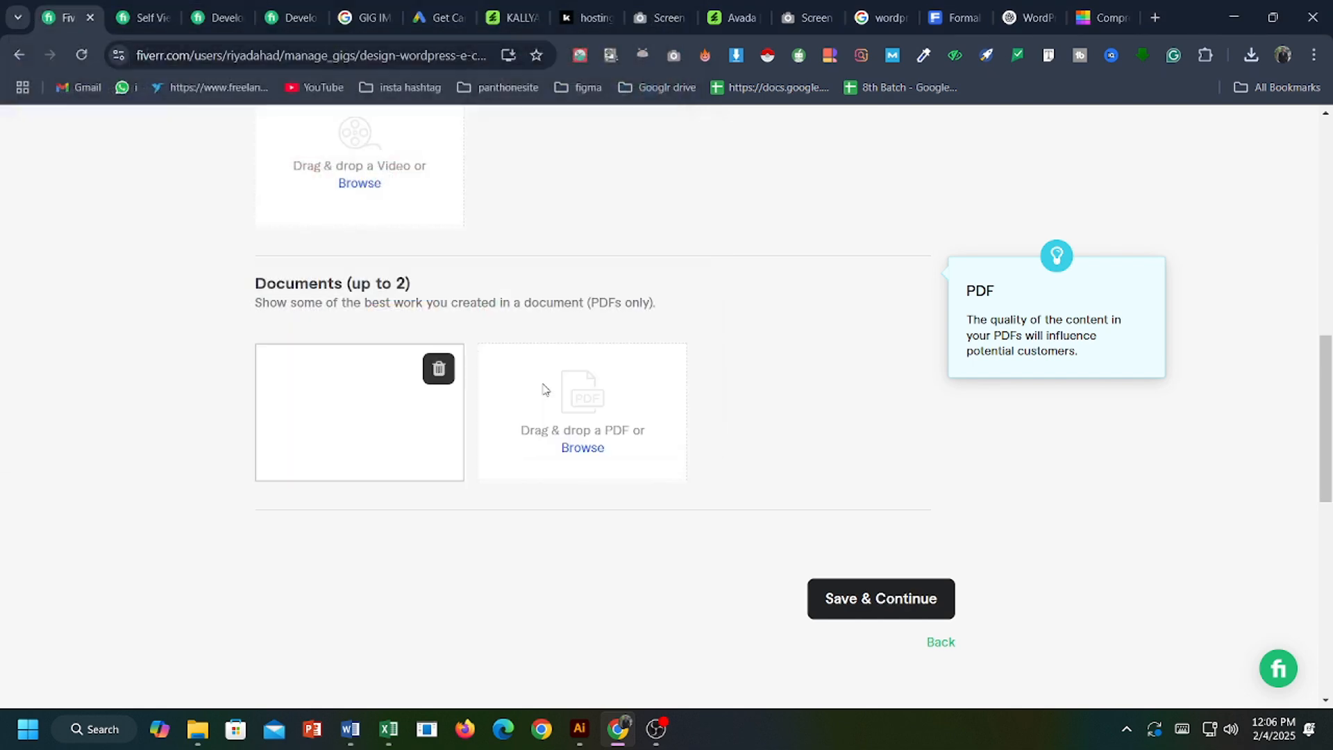
Upload 0b419a28-e02b-4ba0-b49b-c72f69e5cd70-compressed from Downloads as the gig's second document.
{"action": "left_click", "coordinate": [583, 448]}
{"action": "left_click", "coordinate": [309, 184]}
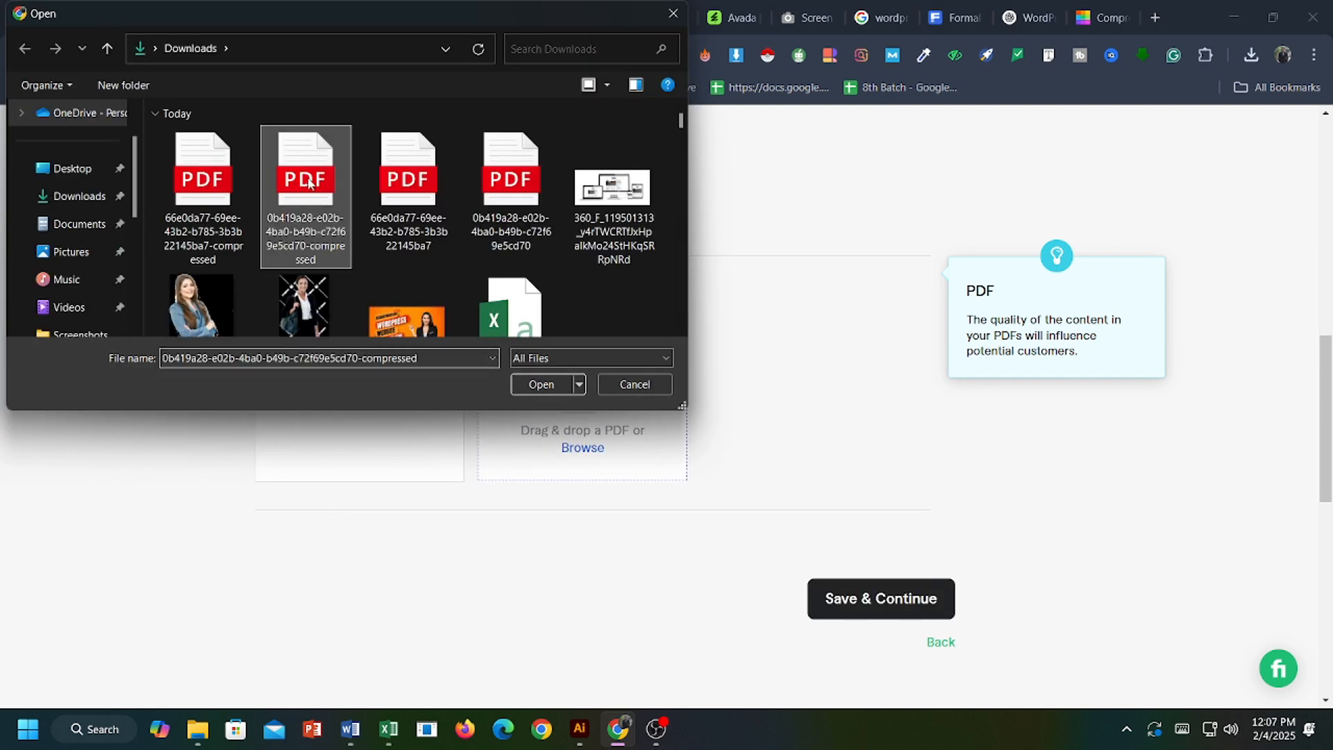
{"action": "left_click", "coordinate": [548, 384]}
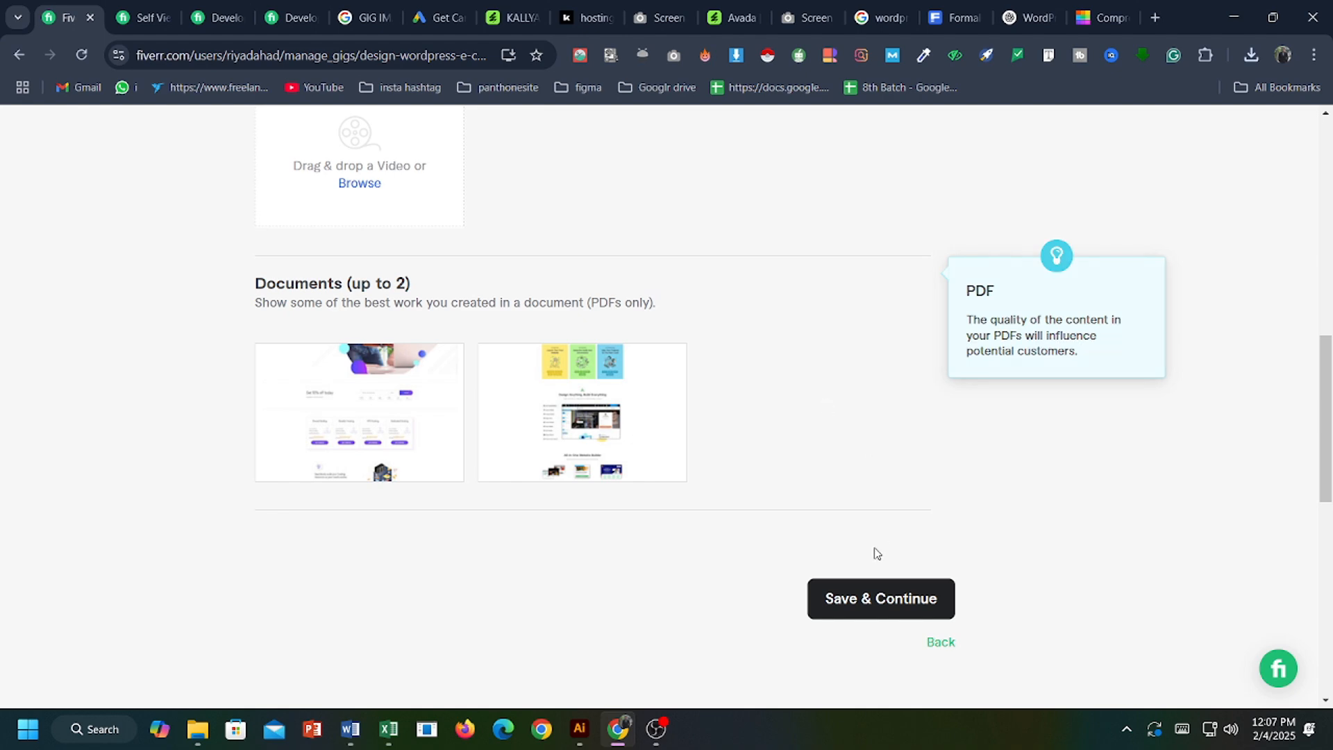
Save the gallery with its two PDF documents and publish the gig.
{"action": "left_click", "coordinate": [872, 598]}
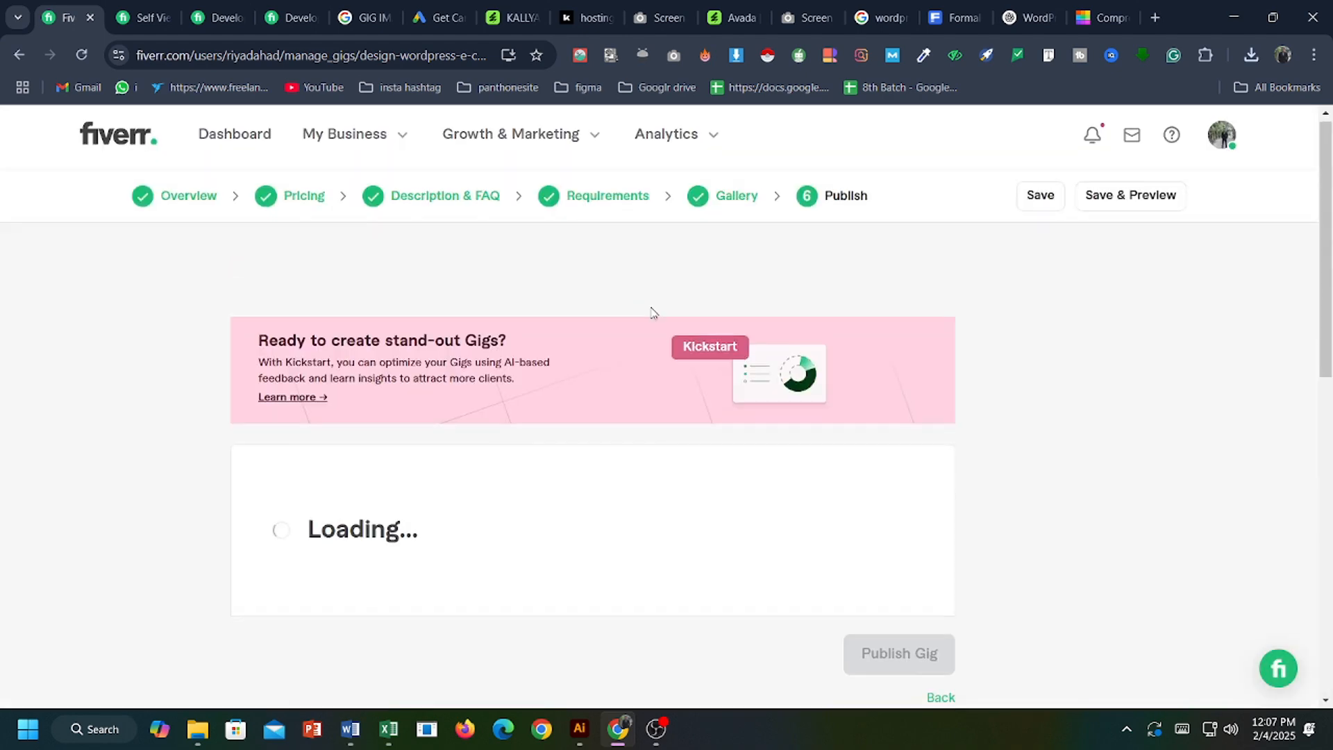
{"action": "scroll", "coordinate": [633, 440], "scroll_direction": "down", "scroll_amount": 3}
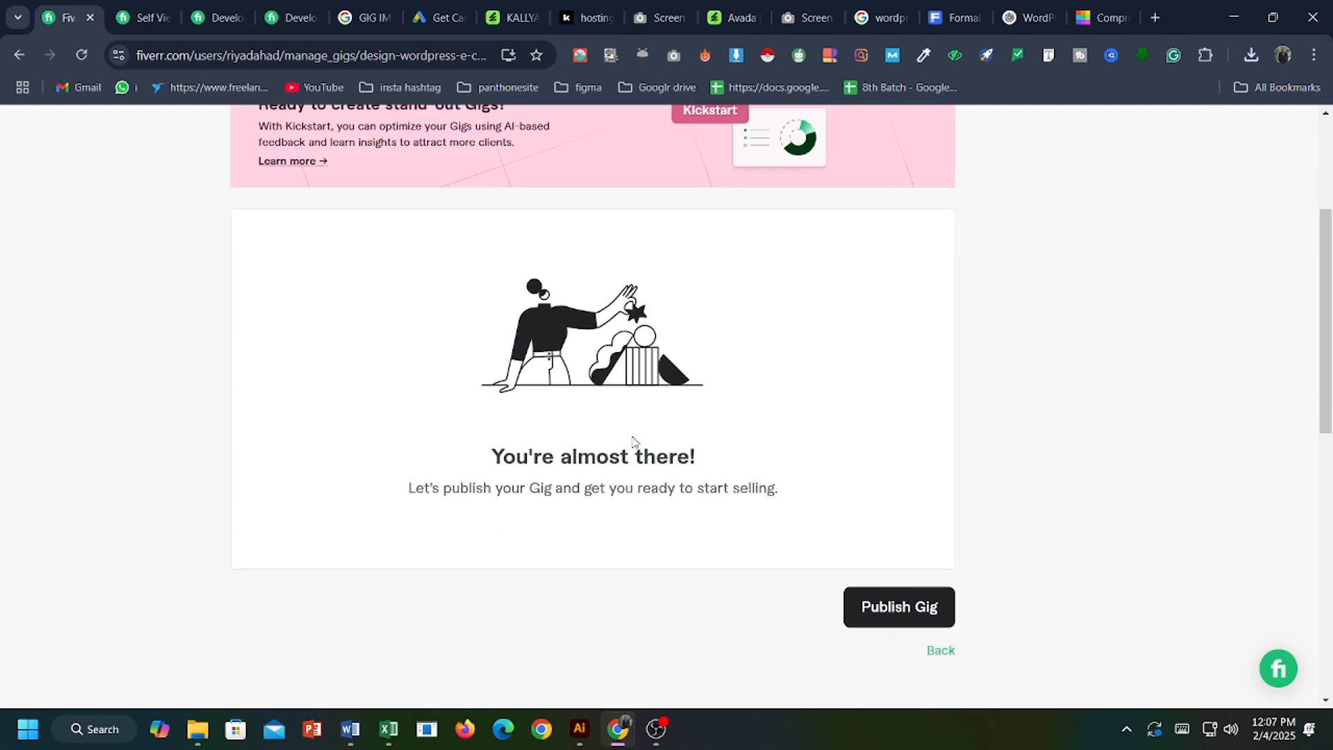
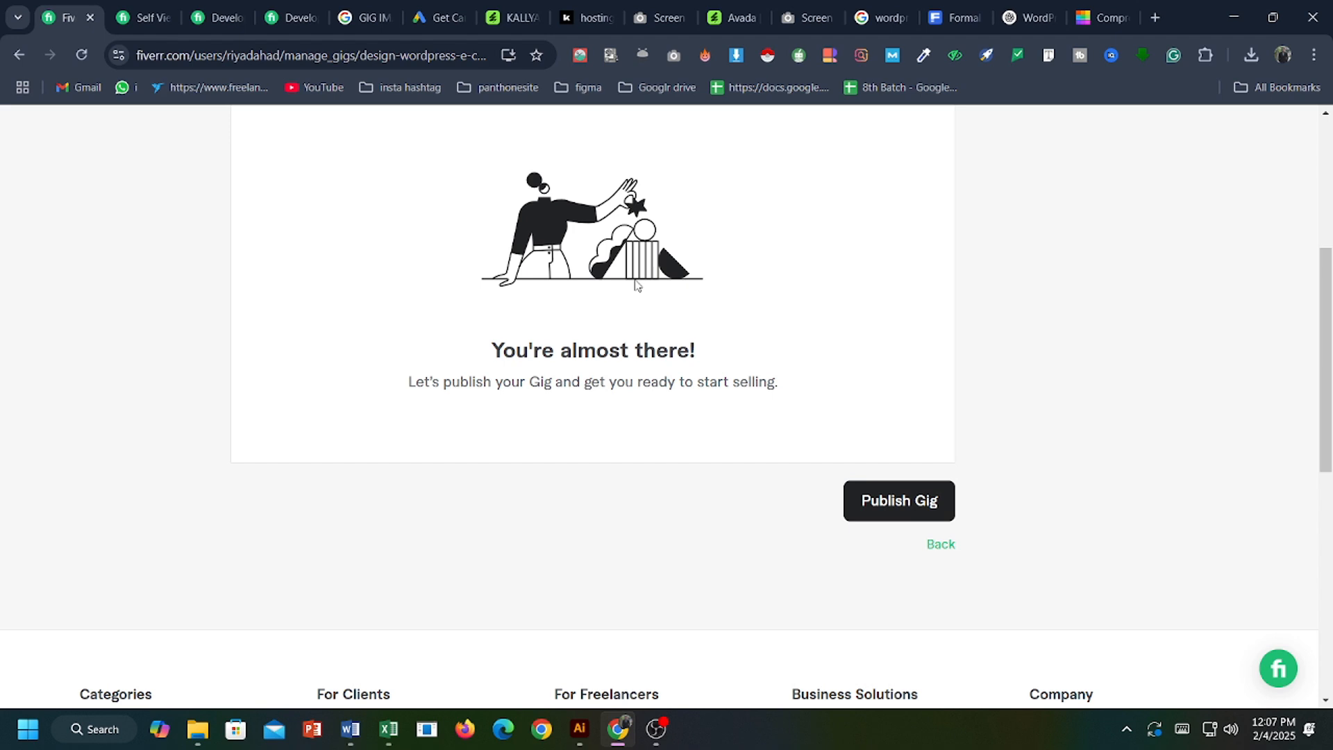
{"action": "left_click", "coordinate": [903, 504]}
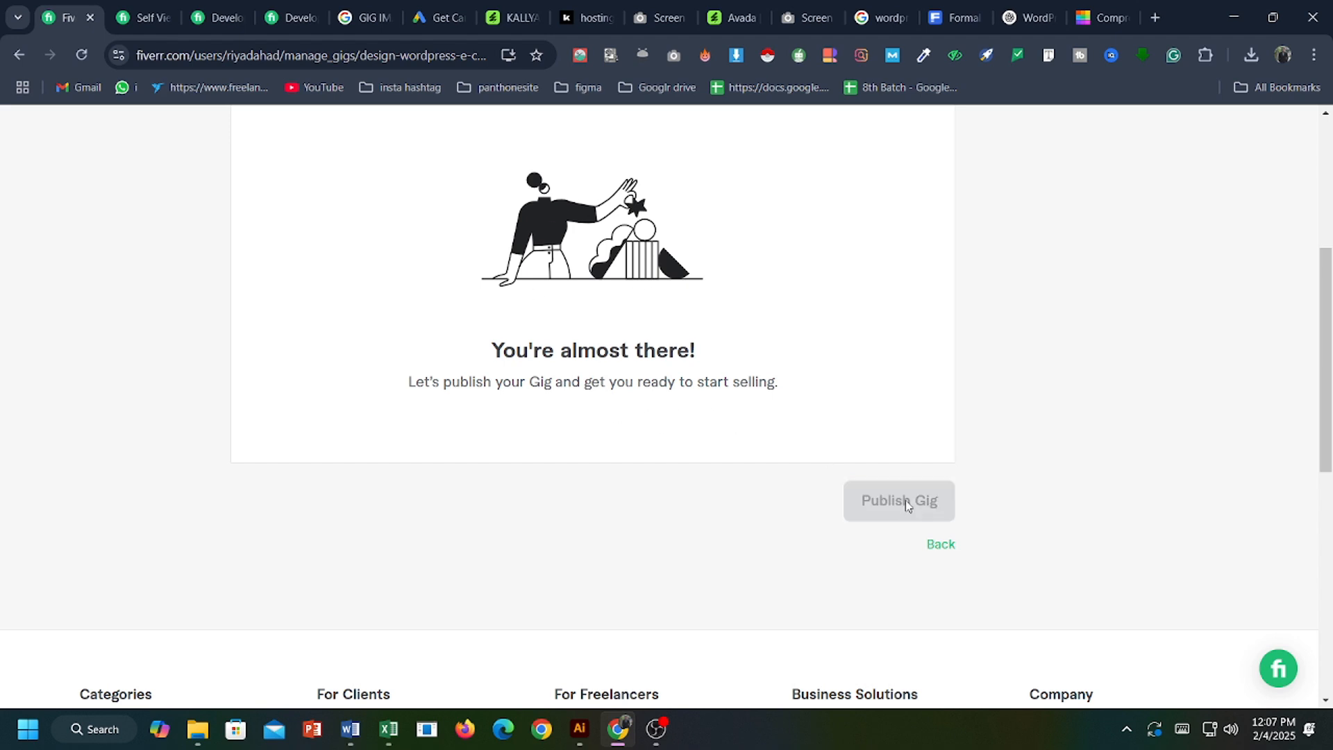
{"action": "scroll", "coordinate": [840, 439], "scroll_direction": "down", "scroll_amount": 12}
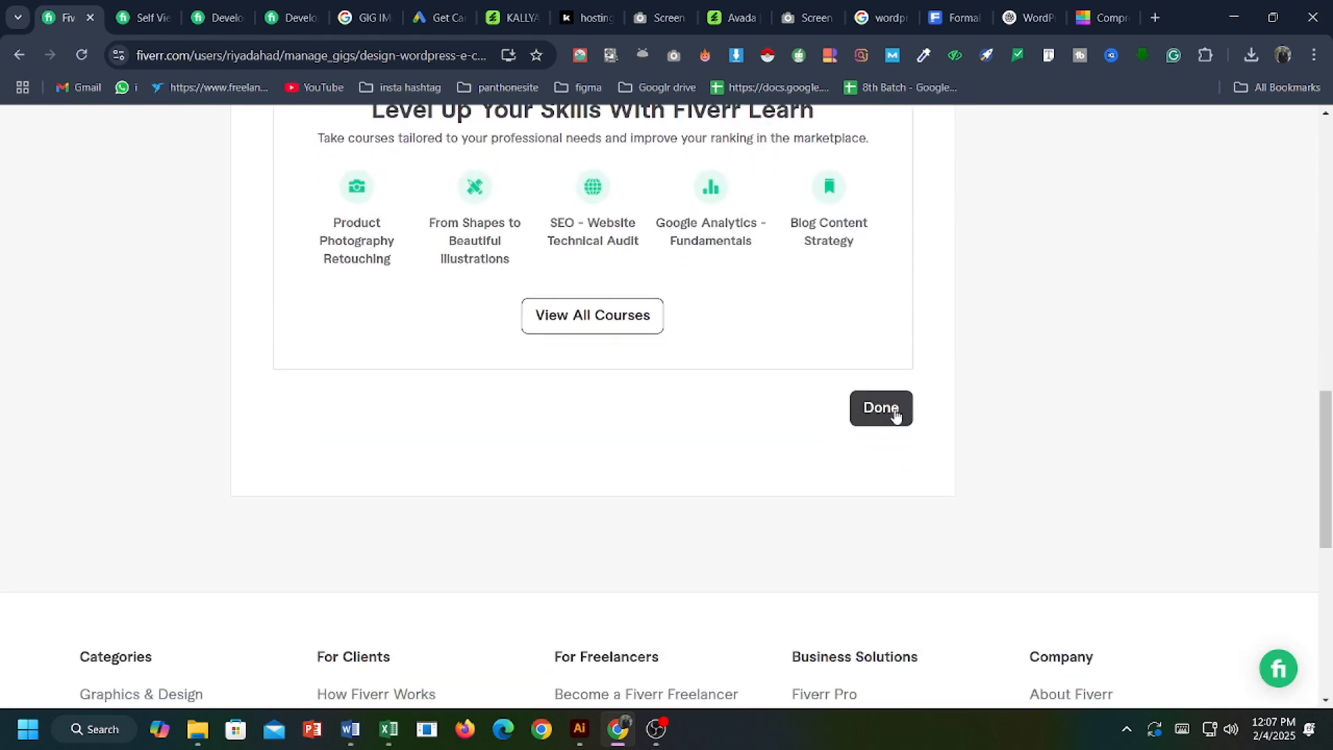
Copy the published gig's share link from the "Your Gig is open for business!" section.
{"action": "scroll", "coordinate": [829, 364], "scroll_direction": "up", "scroll_amount": 5}
{"action": "scroll", "coordinate": [694, 366], "scroll_direction": "up", "scroll_amount": 4}
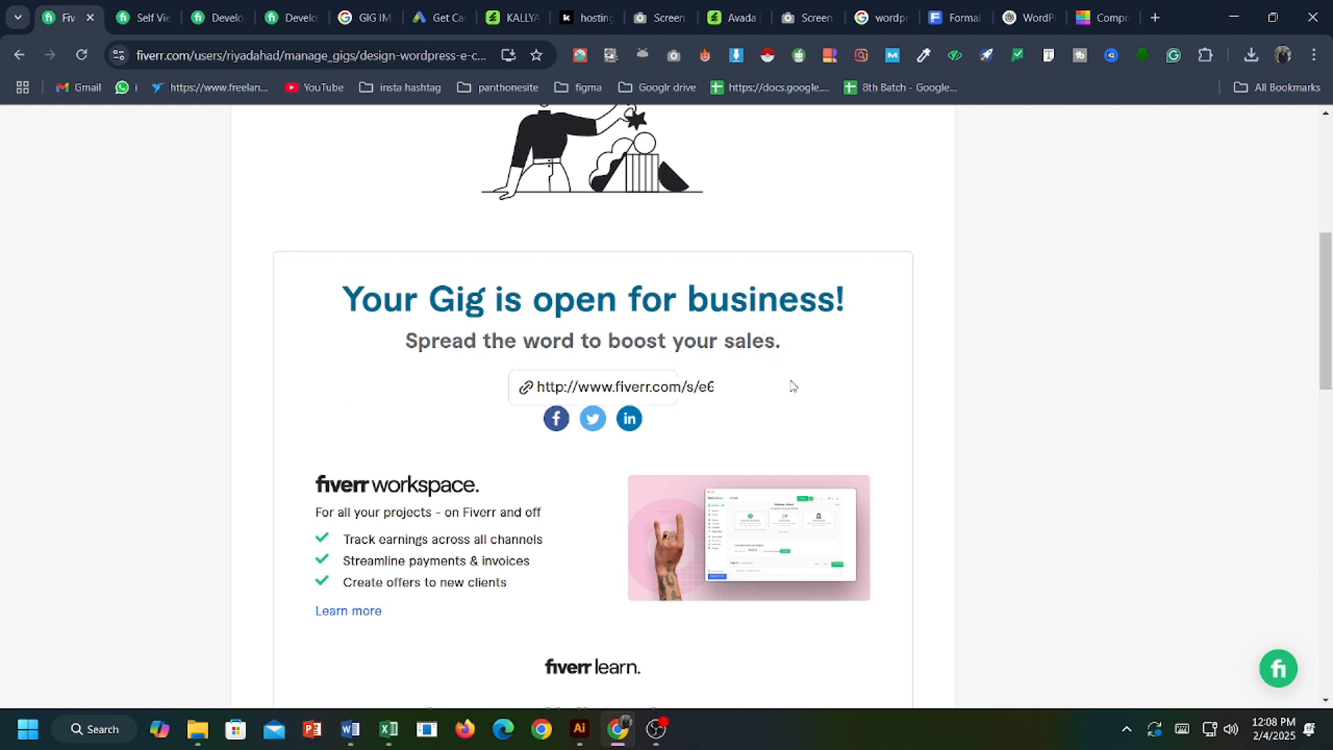
{"action": "left_click", "coordinate": [712, 384]}
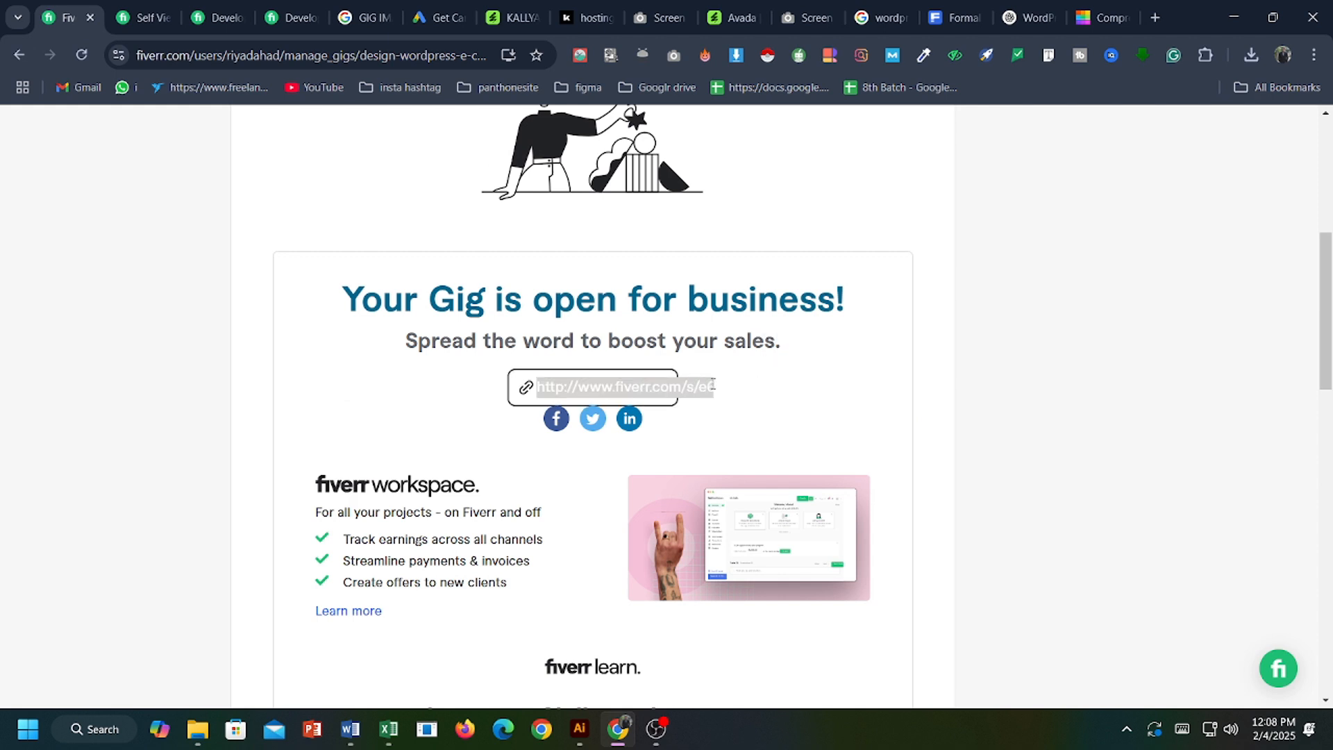
{"action": "right_click", "coordinate": [713, 384]}
{"action": "left_click", "coordinate": [767, 415]}
Finish the gig publishing flow and look over the list of active gigs.
{"action": "scroll", "coordinate": [772, 669], "scroll_direction": "down", "scroll_amount": 1}
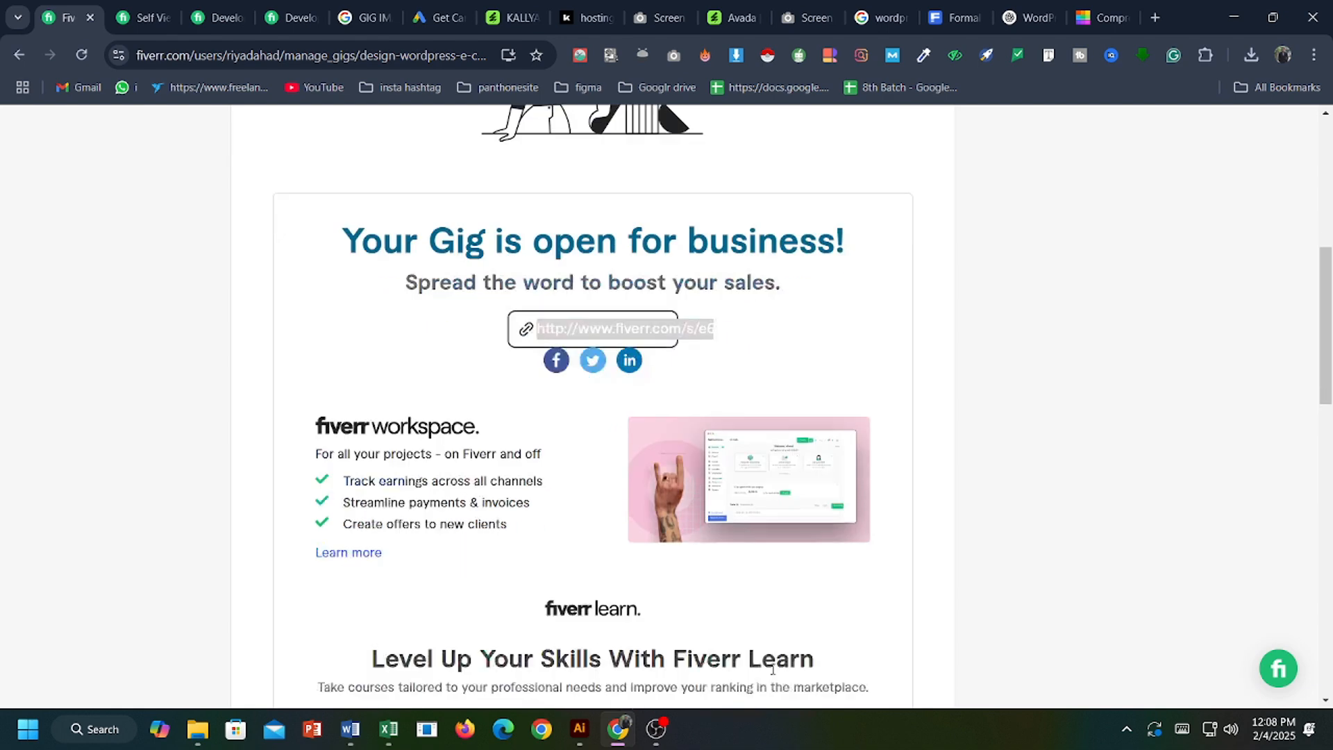
{"action": "scroll", "coordinate": [772, 669], "scroll_direction": "down", "scroll_amount": 3}
{"action": "scroll", "coordinate": [730, 410], "scroll_direction": "down", "scroll_amount": 4}
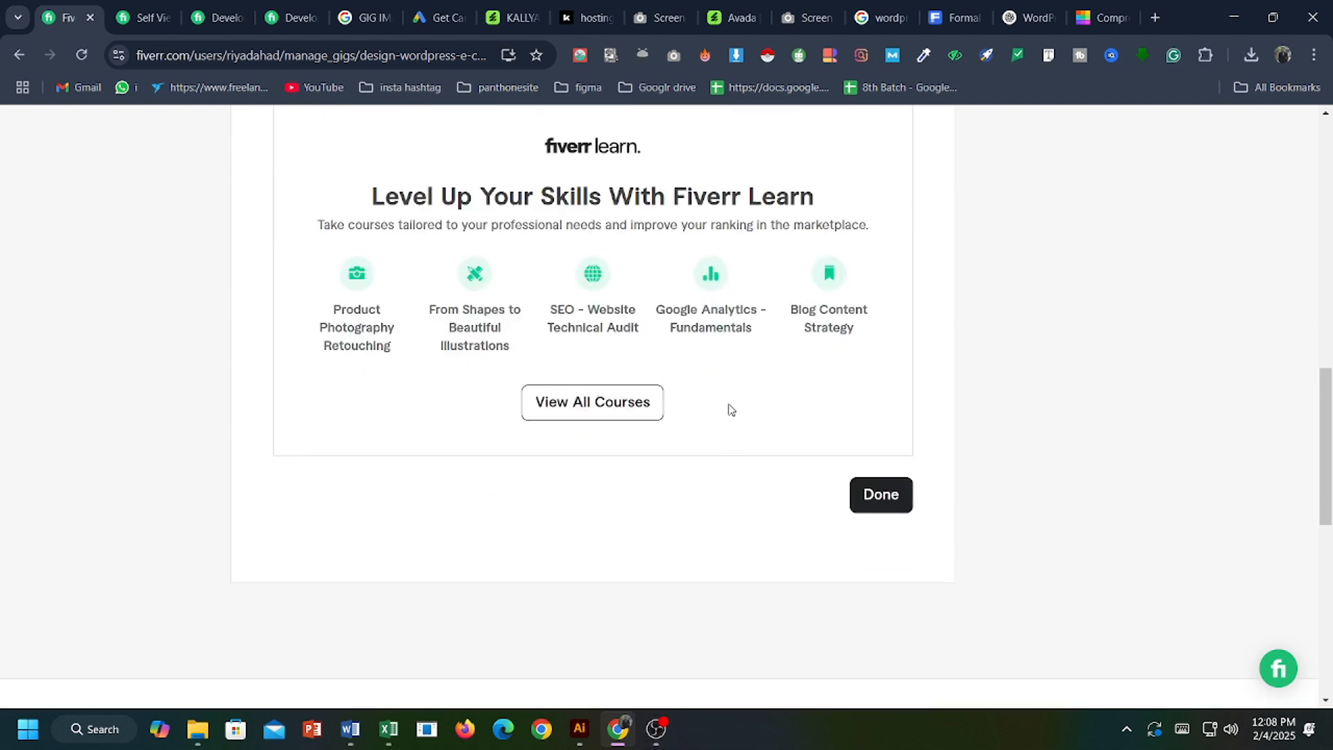
{"action": "scroll", "coordinate": [730, 410], "scroll_direction": "down", "scroll_amount": 3}
{"action": "left_click", "coordinate": [866, 332]}
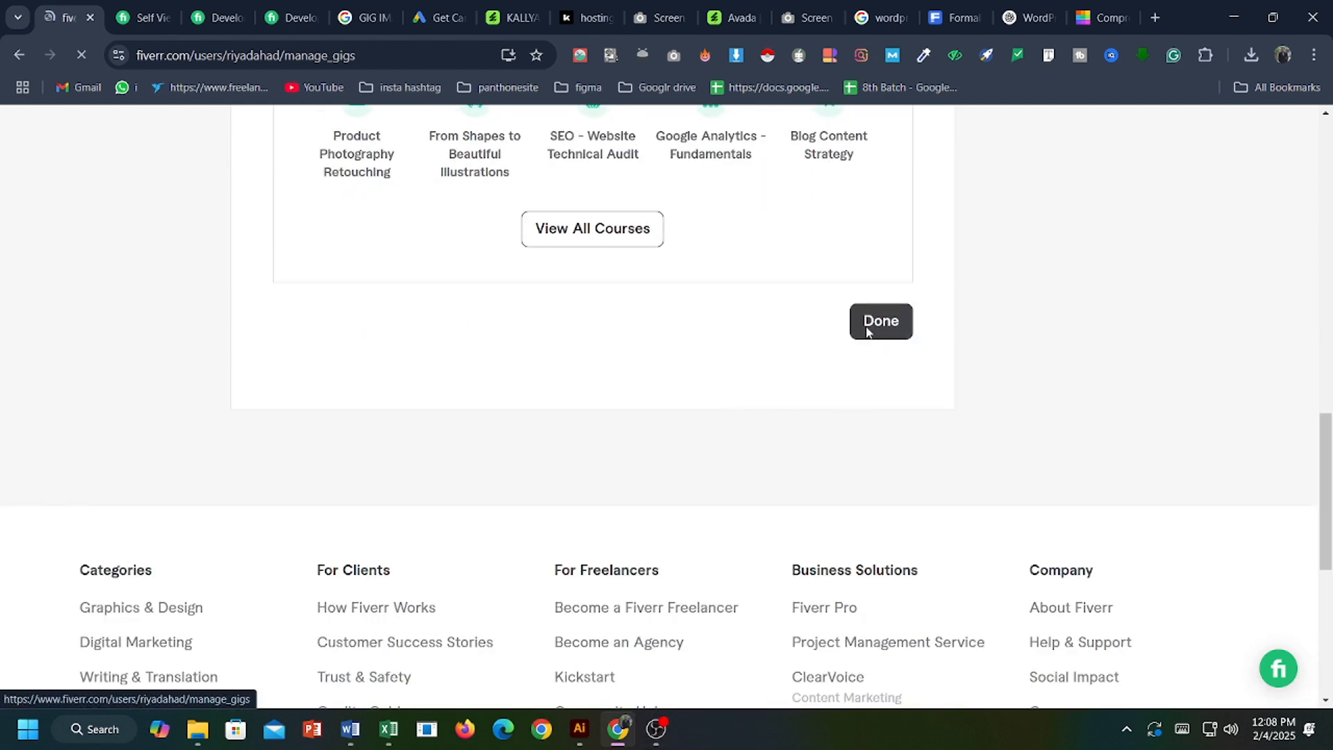
{"action": "scroll", "coordinate": [504, 472], "scroll_direction": "down", "scroll_amount": 1}
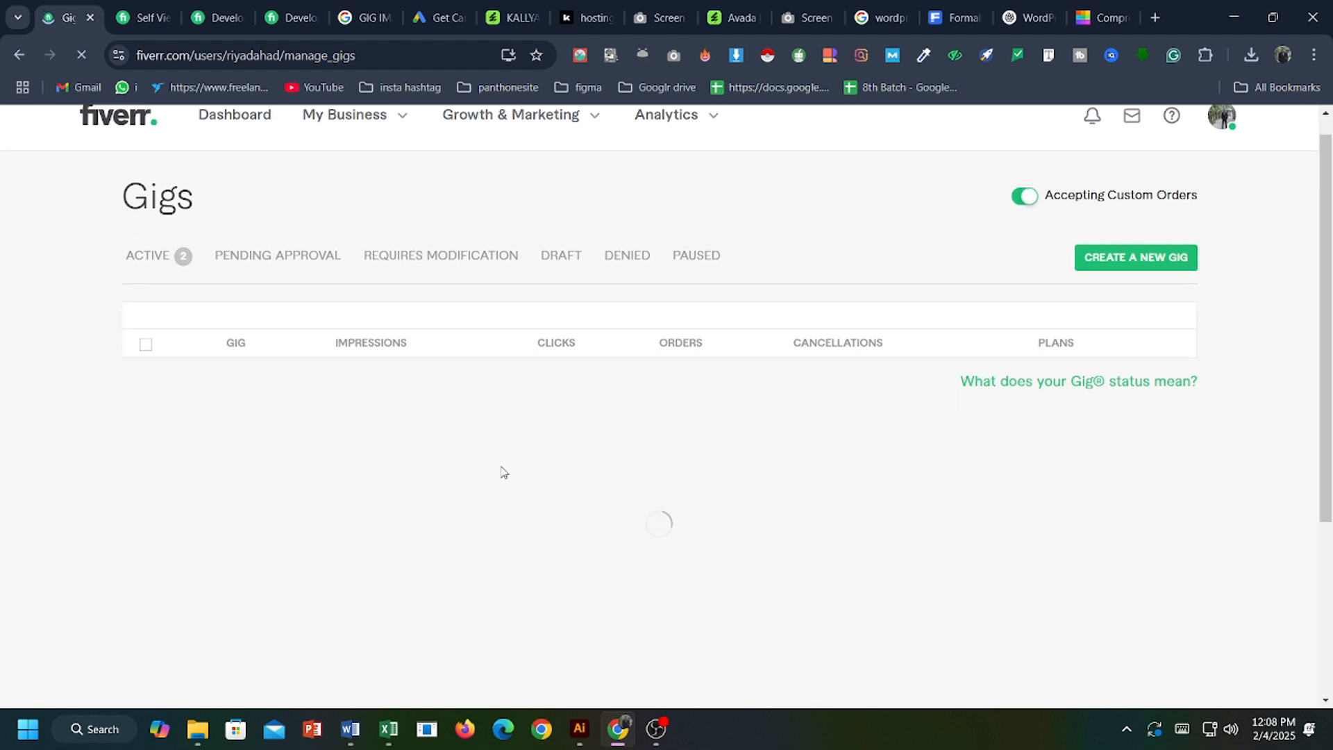
{"action": "scroll", "coordinate": [503, 472], "scroll_direction": "down", "scroll_amount": 2}
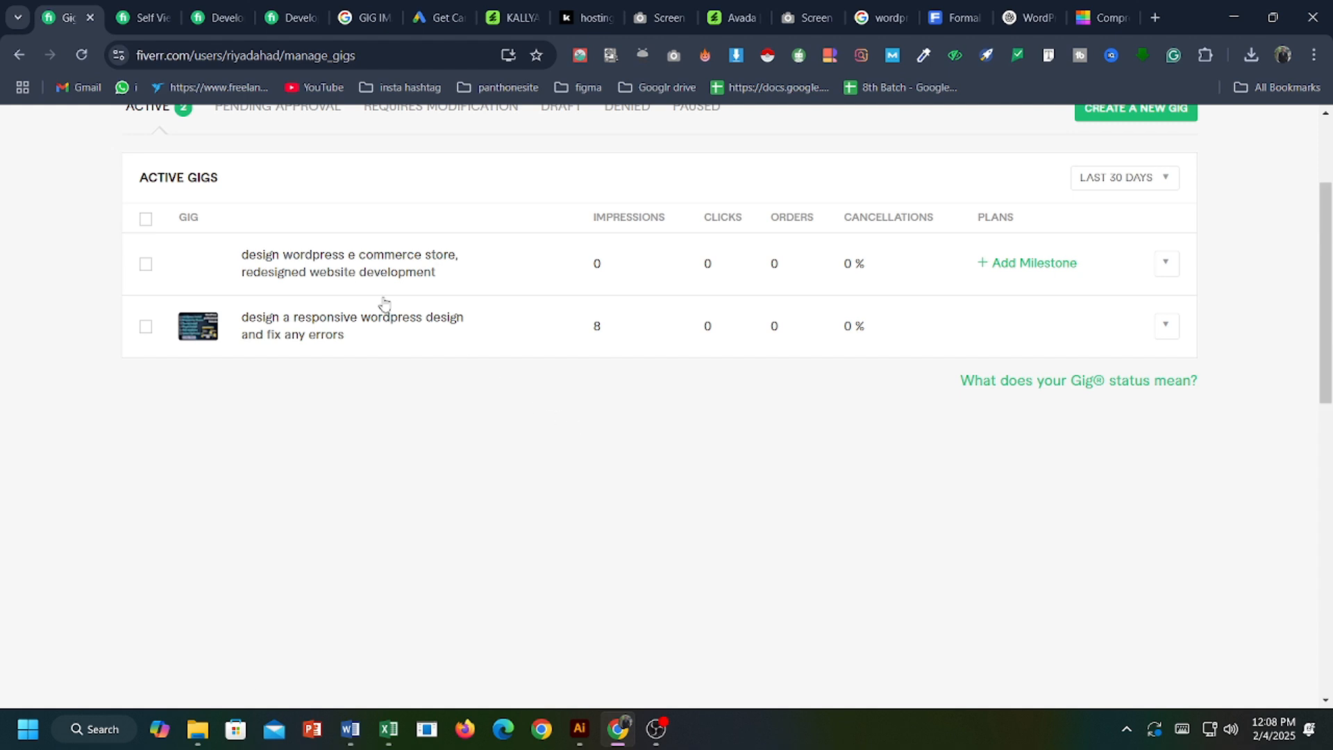
{"action": "scroll", "coordinate": [615, 449], "scroll_direction": "down", "scroll_amount": 1}
{"action": "scroll", "coordinate": [616, 449], "scroll_direction": "up", "scroll_amount": 2}
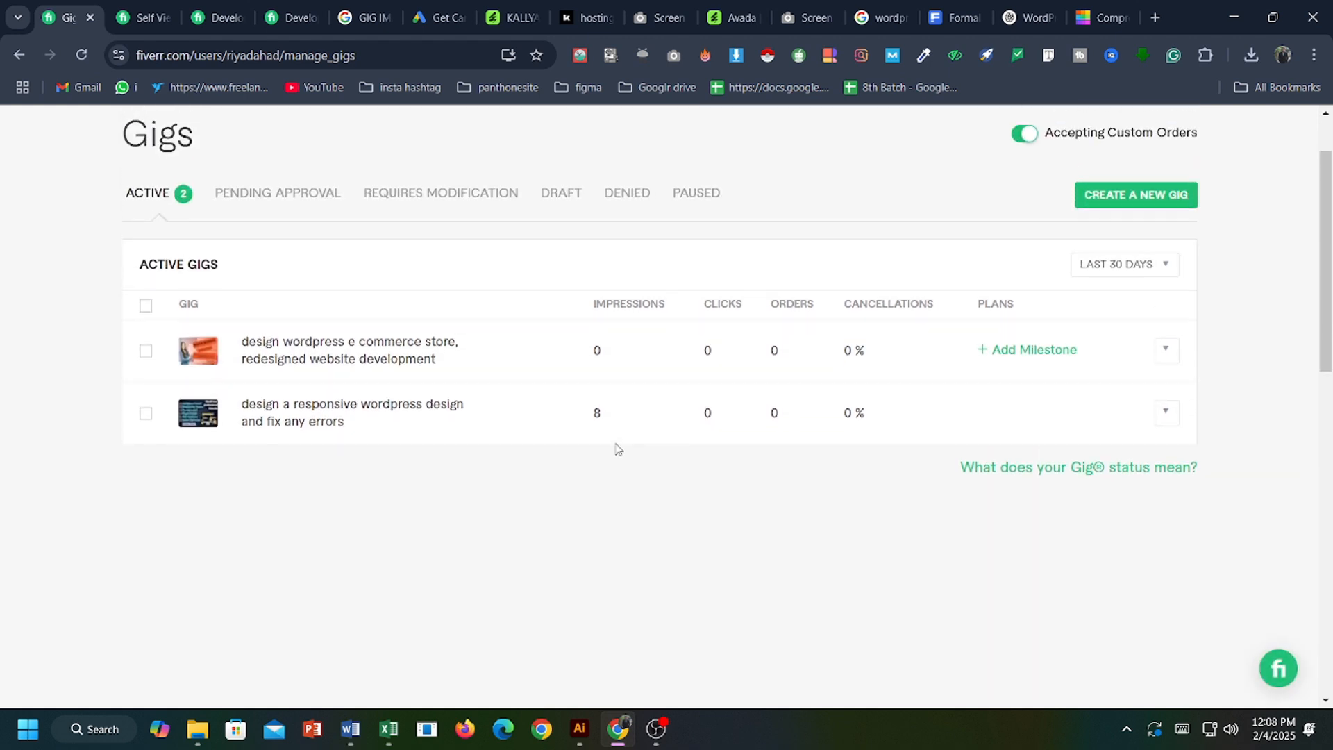
{"action": "scroll", "coordinate": [604, 437], "scroll_direction": "up", "scroll_amount": 1}
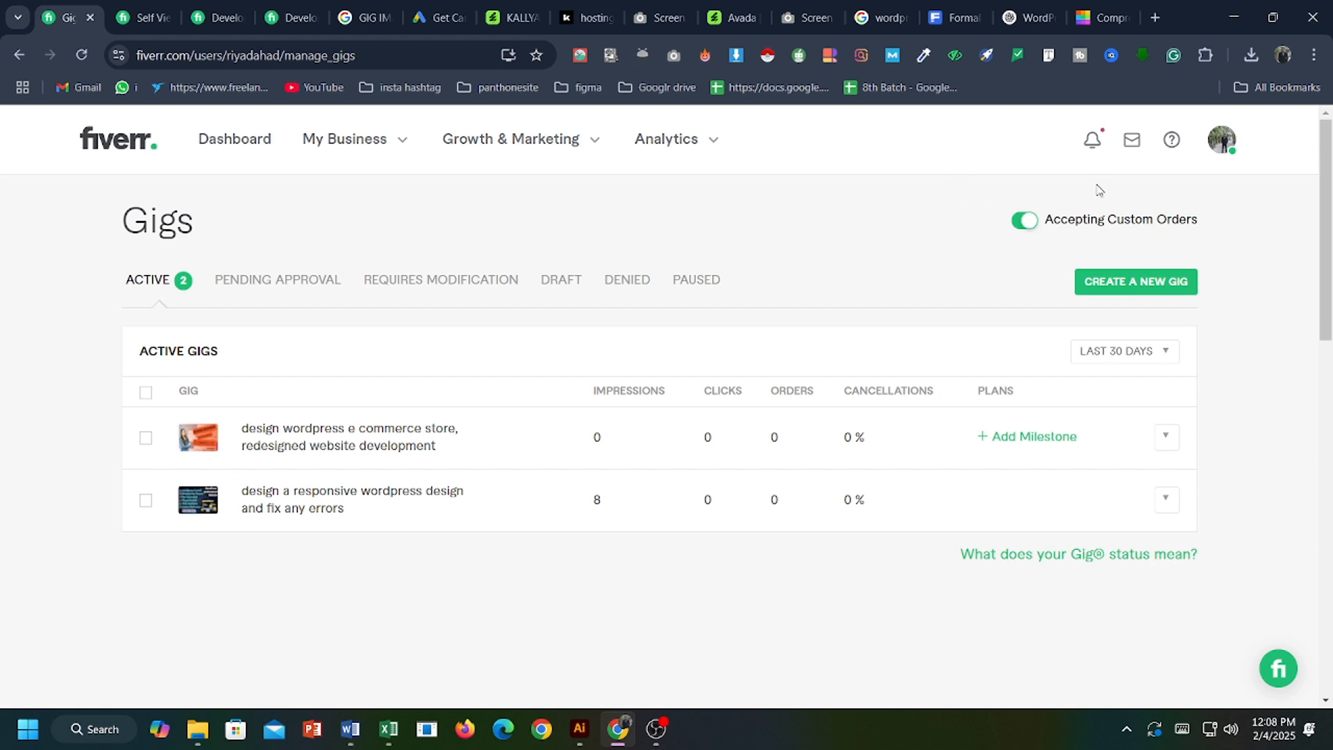
Open the Security section of the Fiverr account settings.
{"action": "left_click", "coordinate": [1223, 151]}
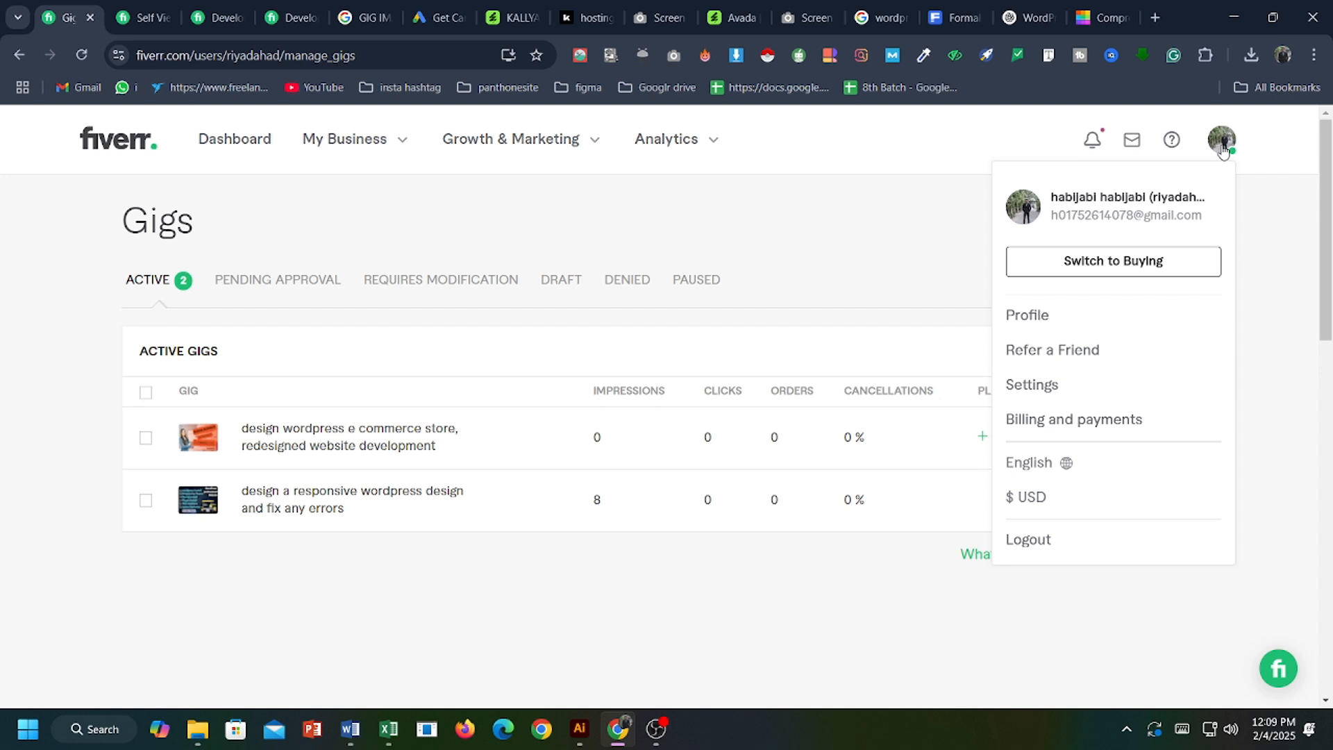
{"action": "left_click", "coordinate": [1044, 391]}
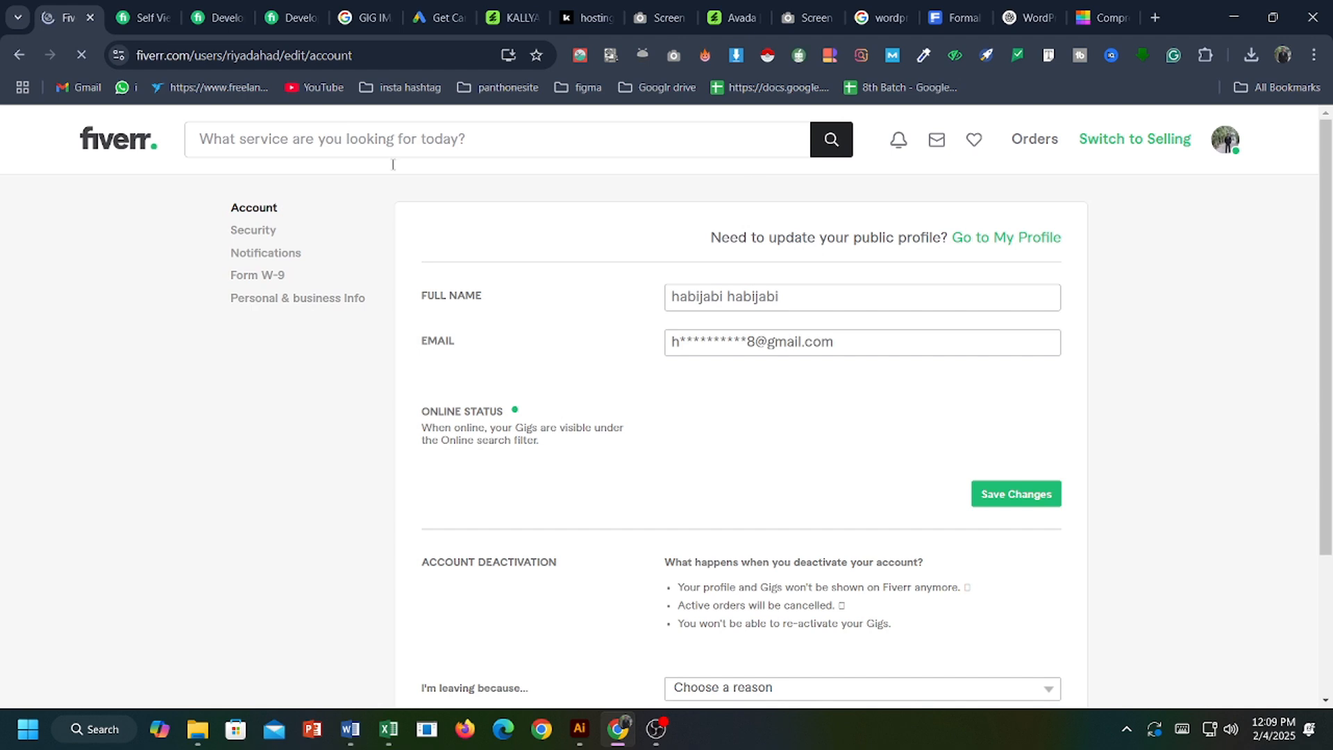
{"action": "left_click", "coordinate": [254, 233]}
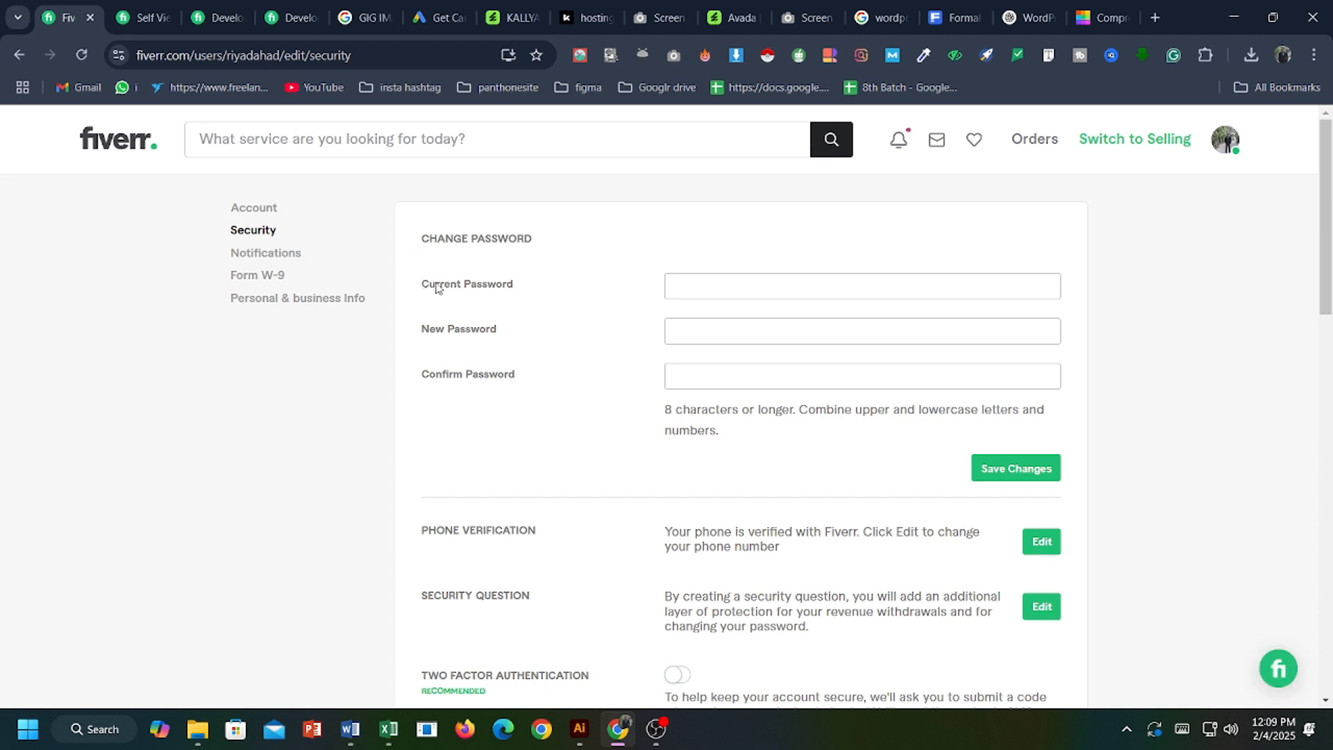
Examine the current, new and confirm password fields and the remaining account security options without changing the password.
{"action": "left_click_drag", "start_coordinate": [437, 288], "coordinate": [527, 289]}
{"action": "left_click", "coordinate": [729, 338]}
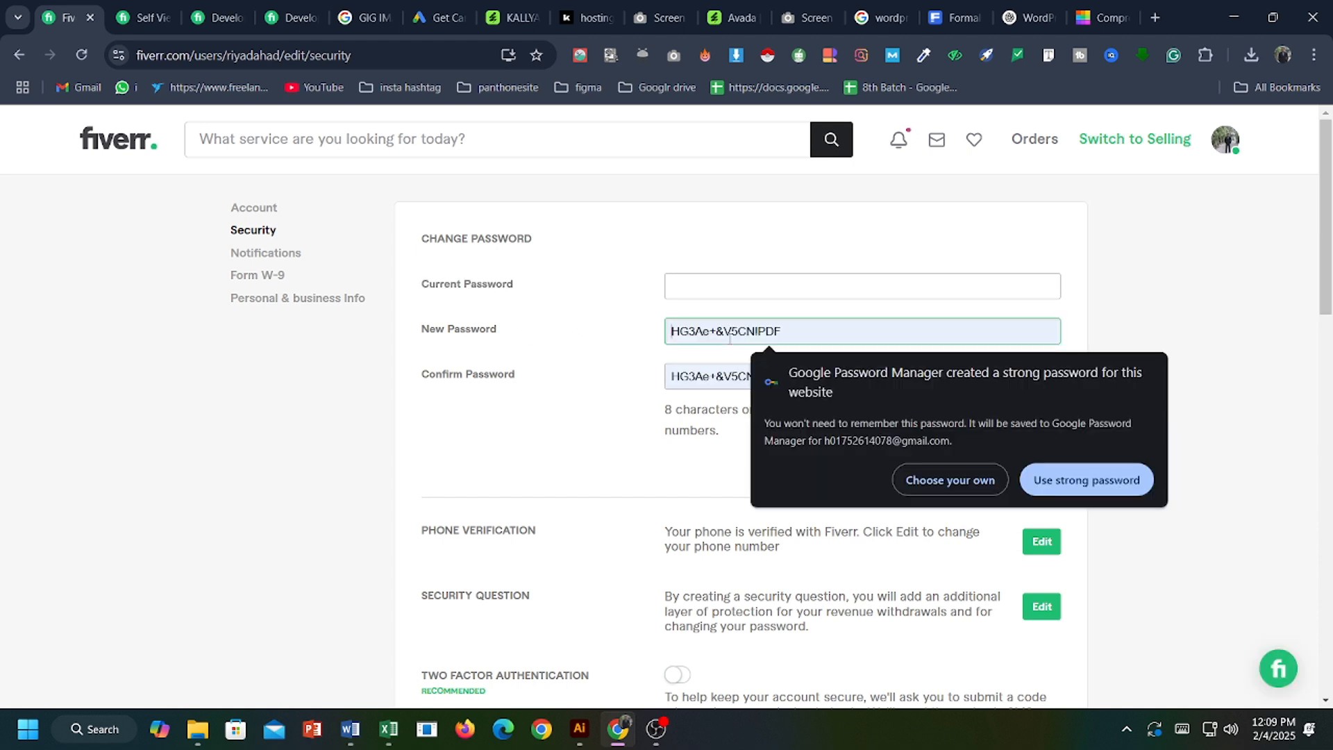
{"action": "left_click", "coordinate": [703, 372]}
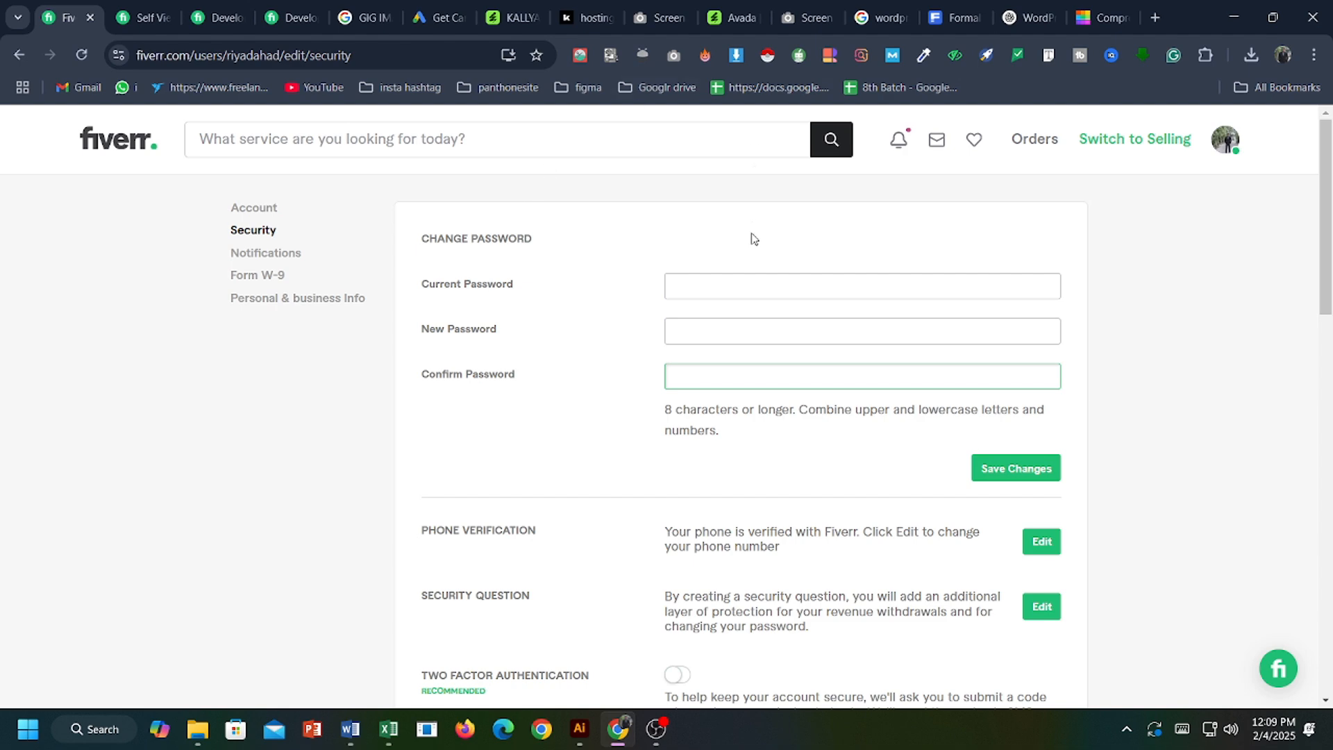
{"action": "scroll", "coordinate": [767, 275], "scroll_direction": "down", "scroll_amount": 15}
{"action": "scroll", "coordinate": [864, 389], "scroll_direction": "up", "scroll_amount": 15}
{"action": "left_click", "coordinate": [656, 729]}
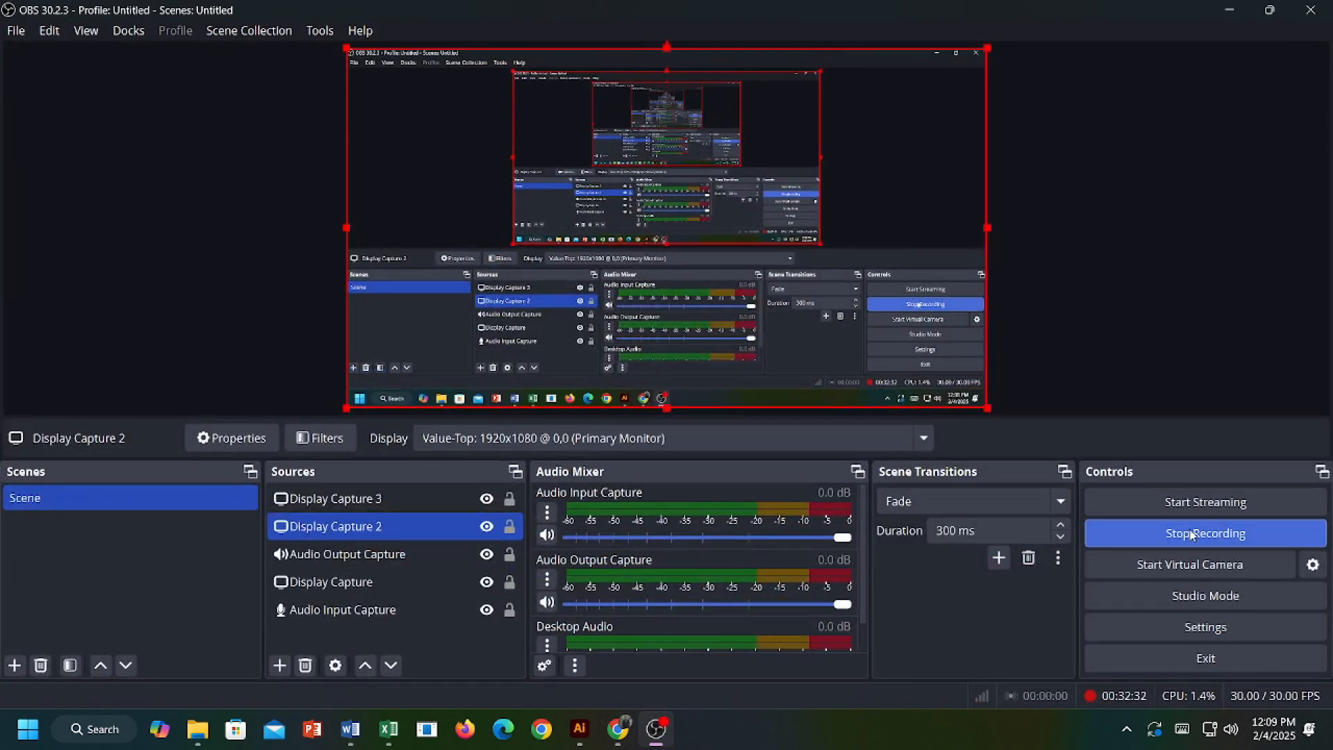